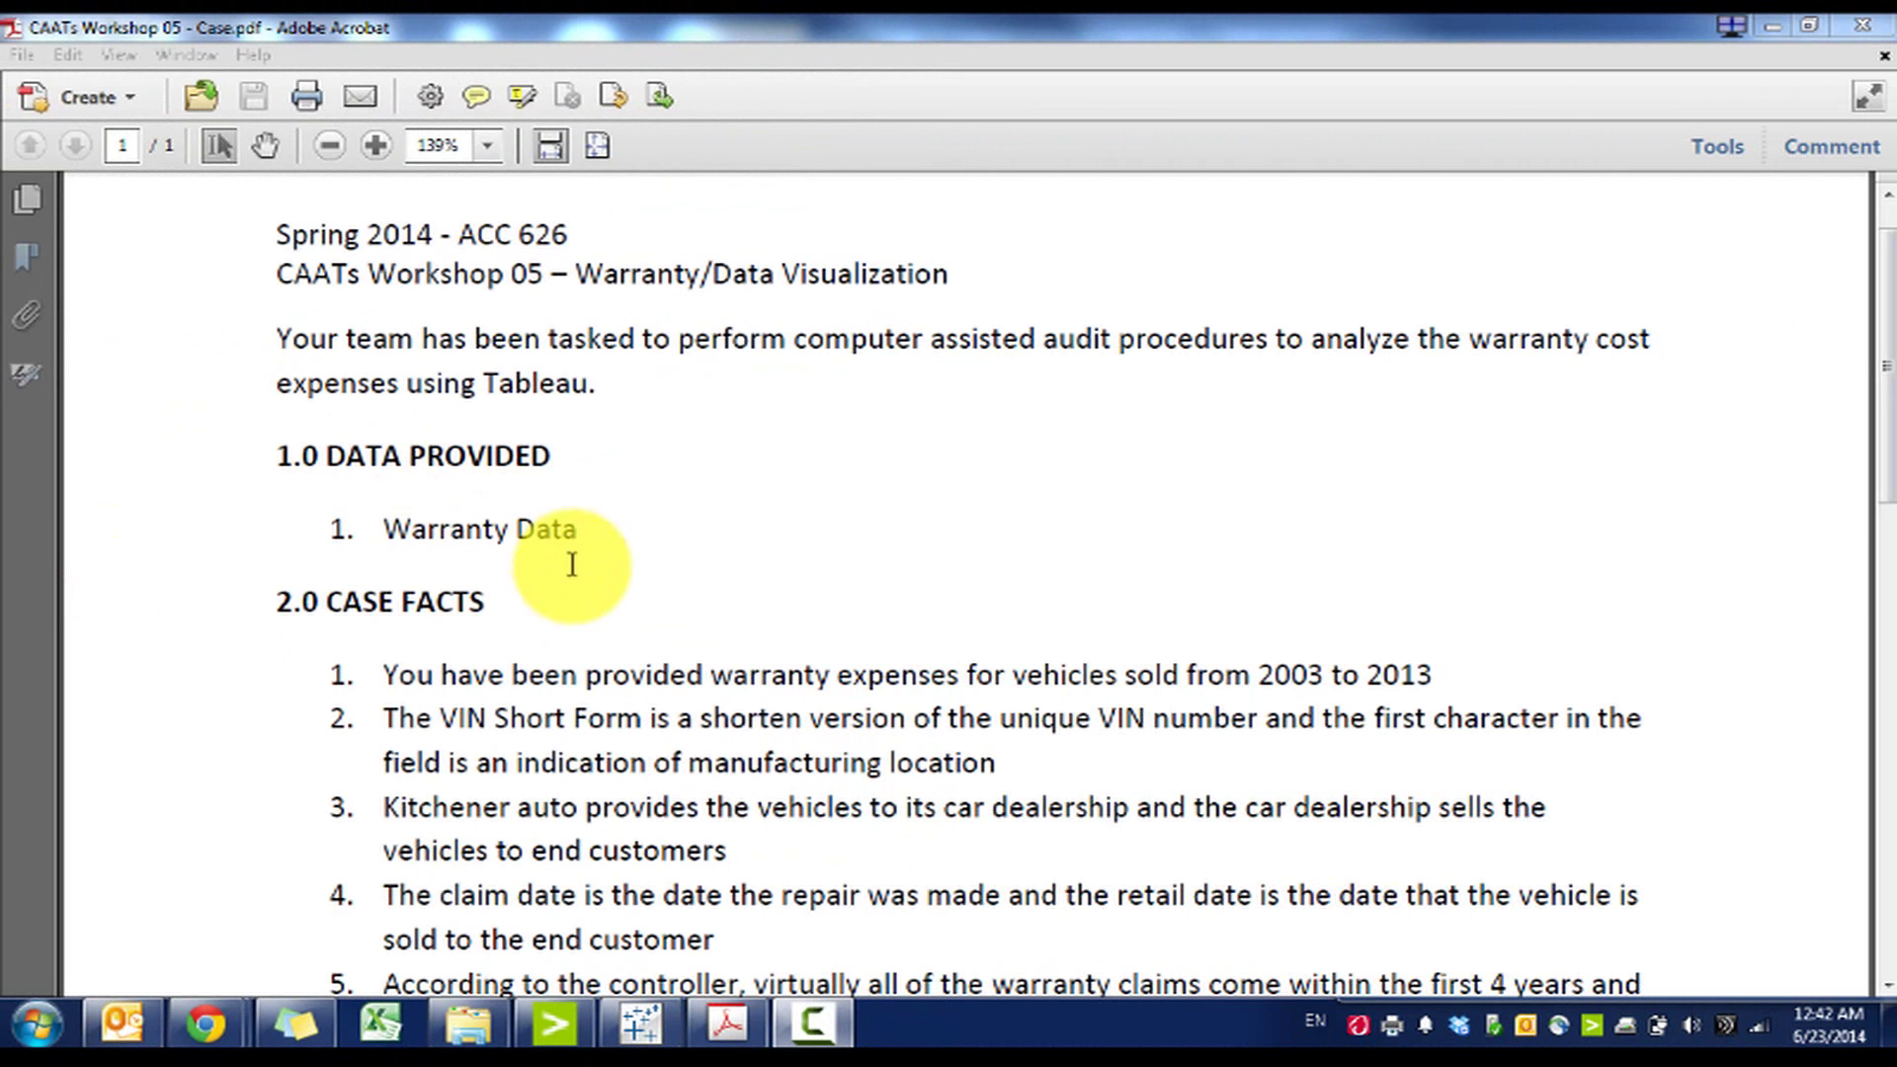
# Scroll the Wikibooks World Manufacturer Identifier page down to its country-code table
pyautogui.click(1355, 741)
pyautogui.scroll(-3, 1363, 770)
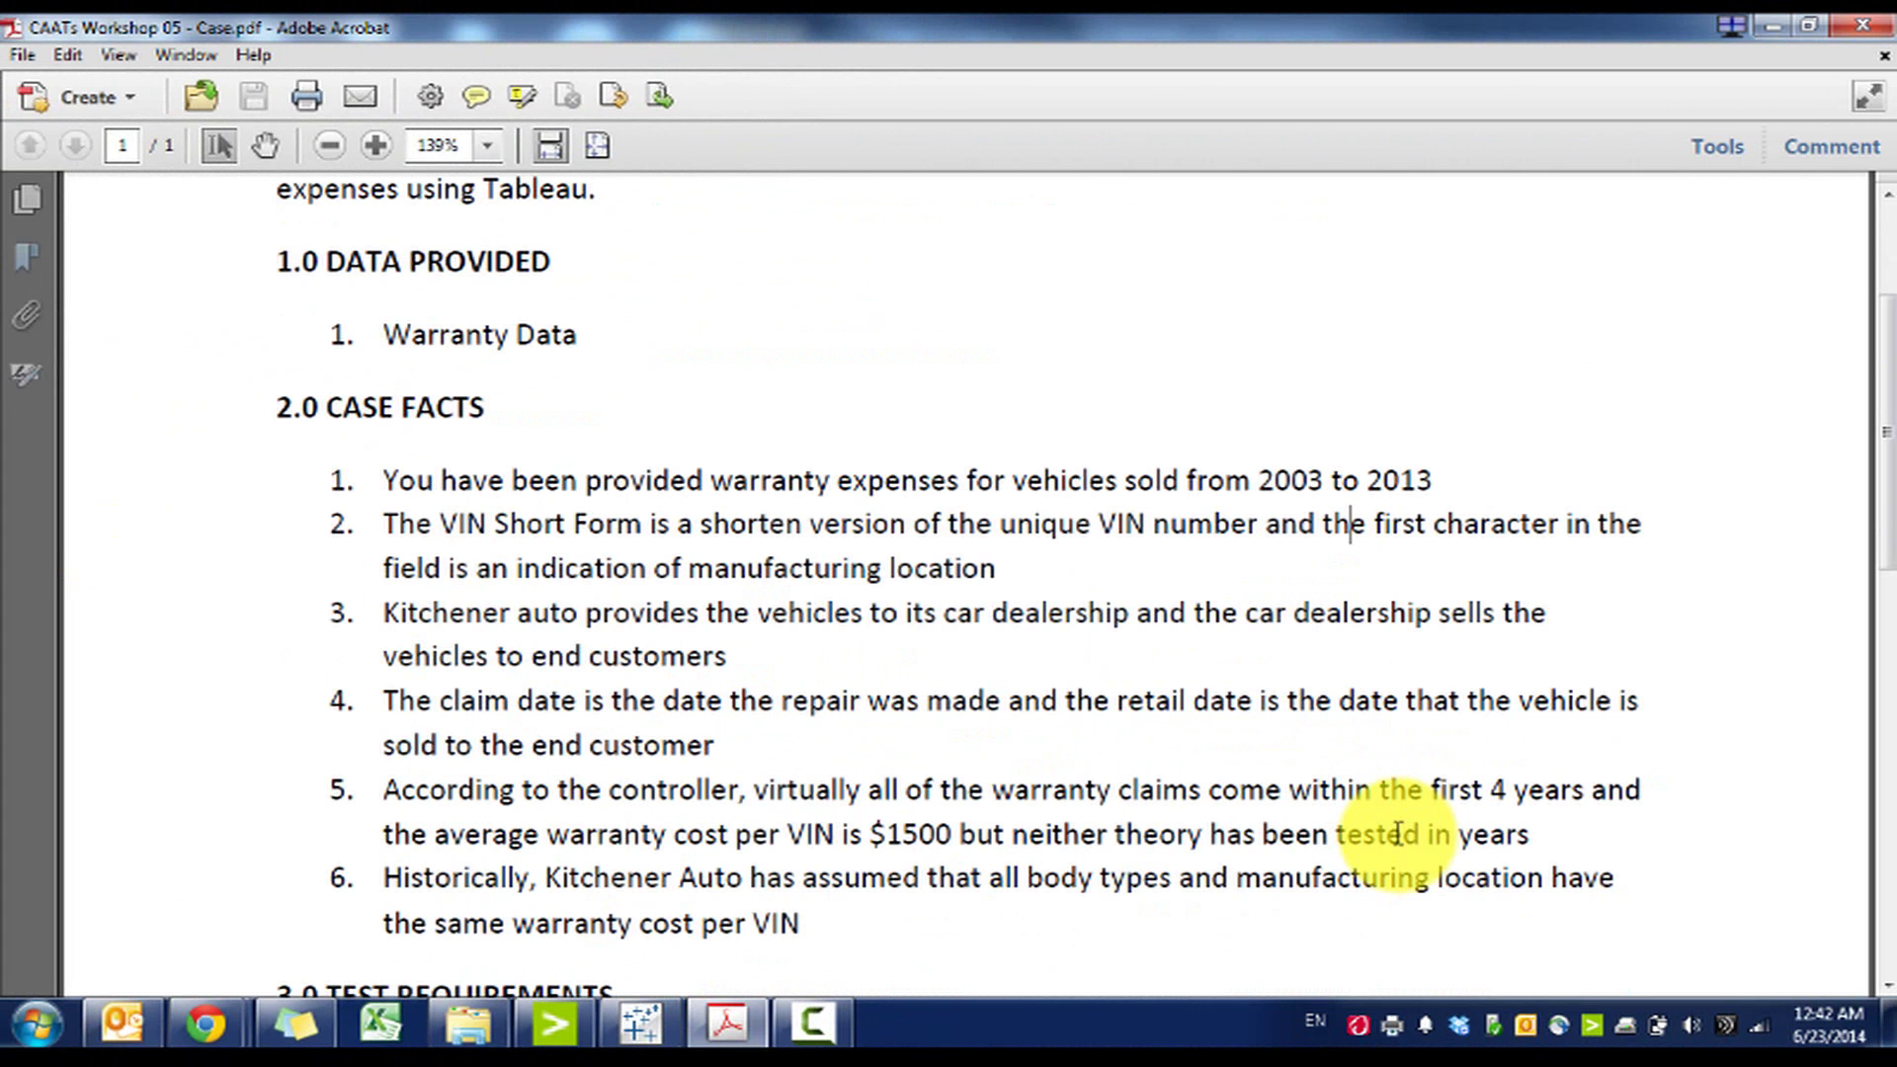
pyautogui.scroll(-2, 1398, 833)
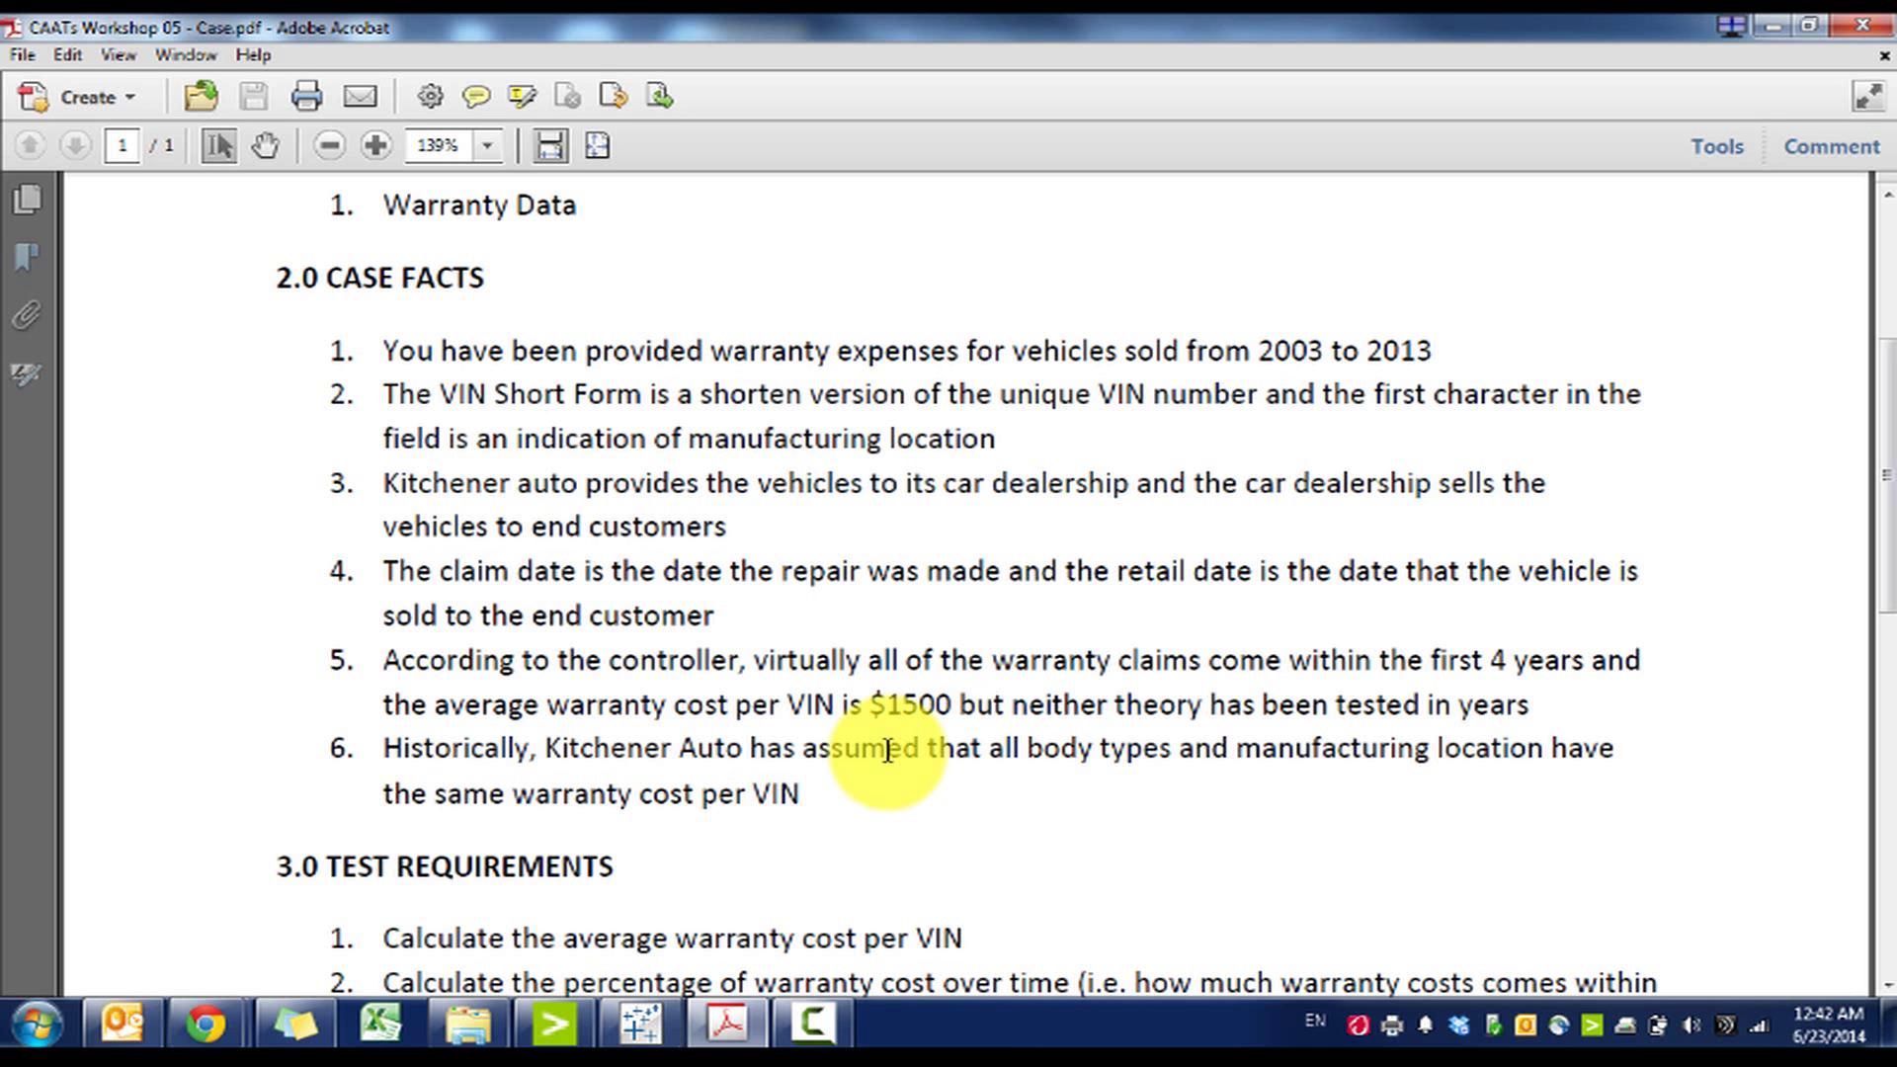
pyautogui.scroll(-3, 1314, 897)
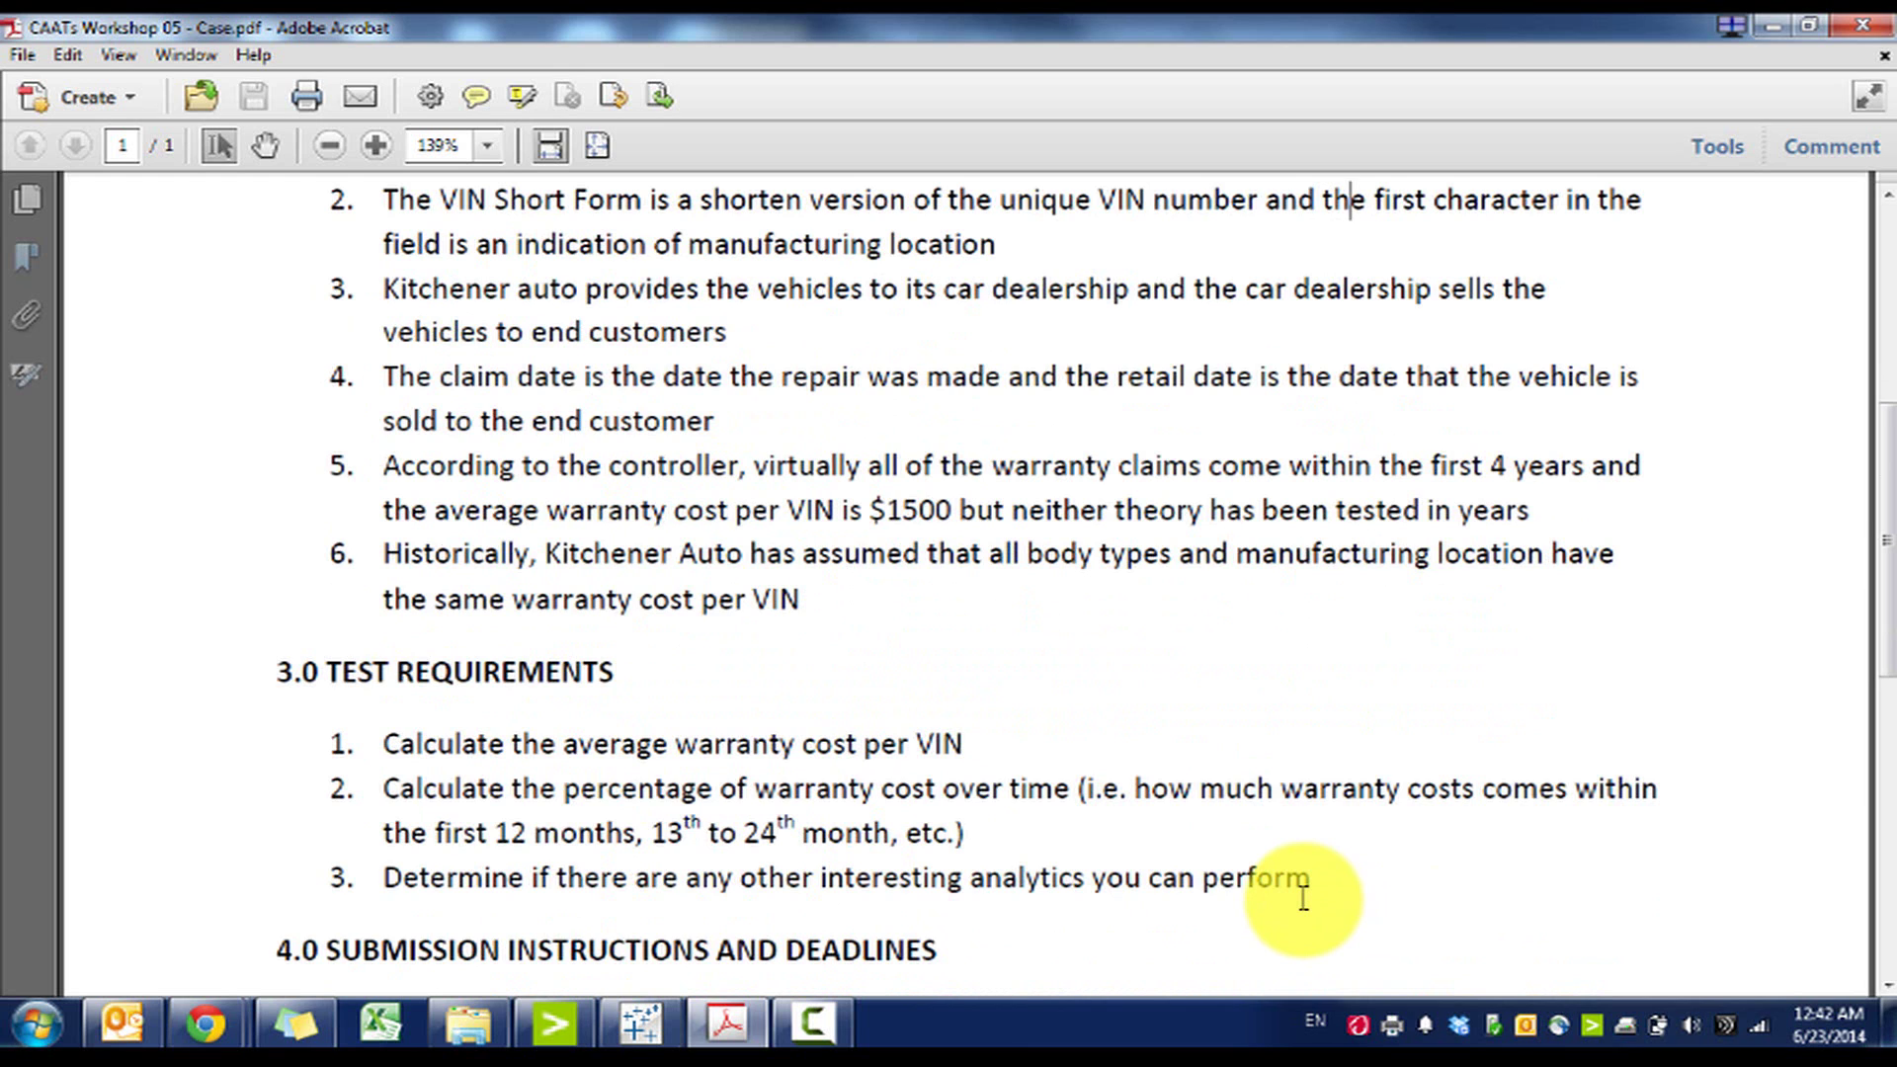
pyautogui.scroll(-3, 1305, 900)
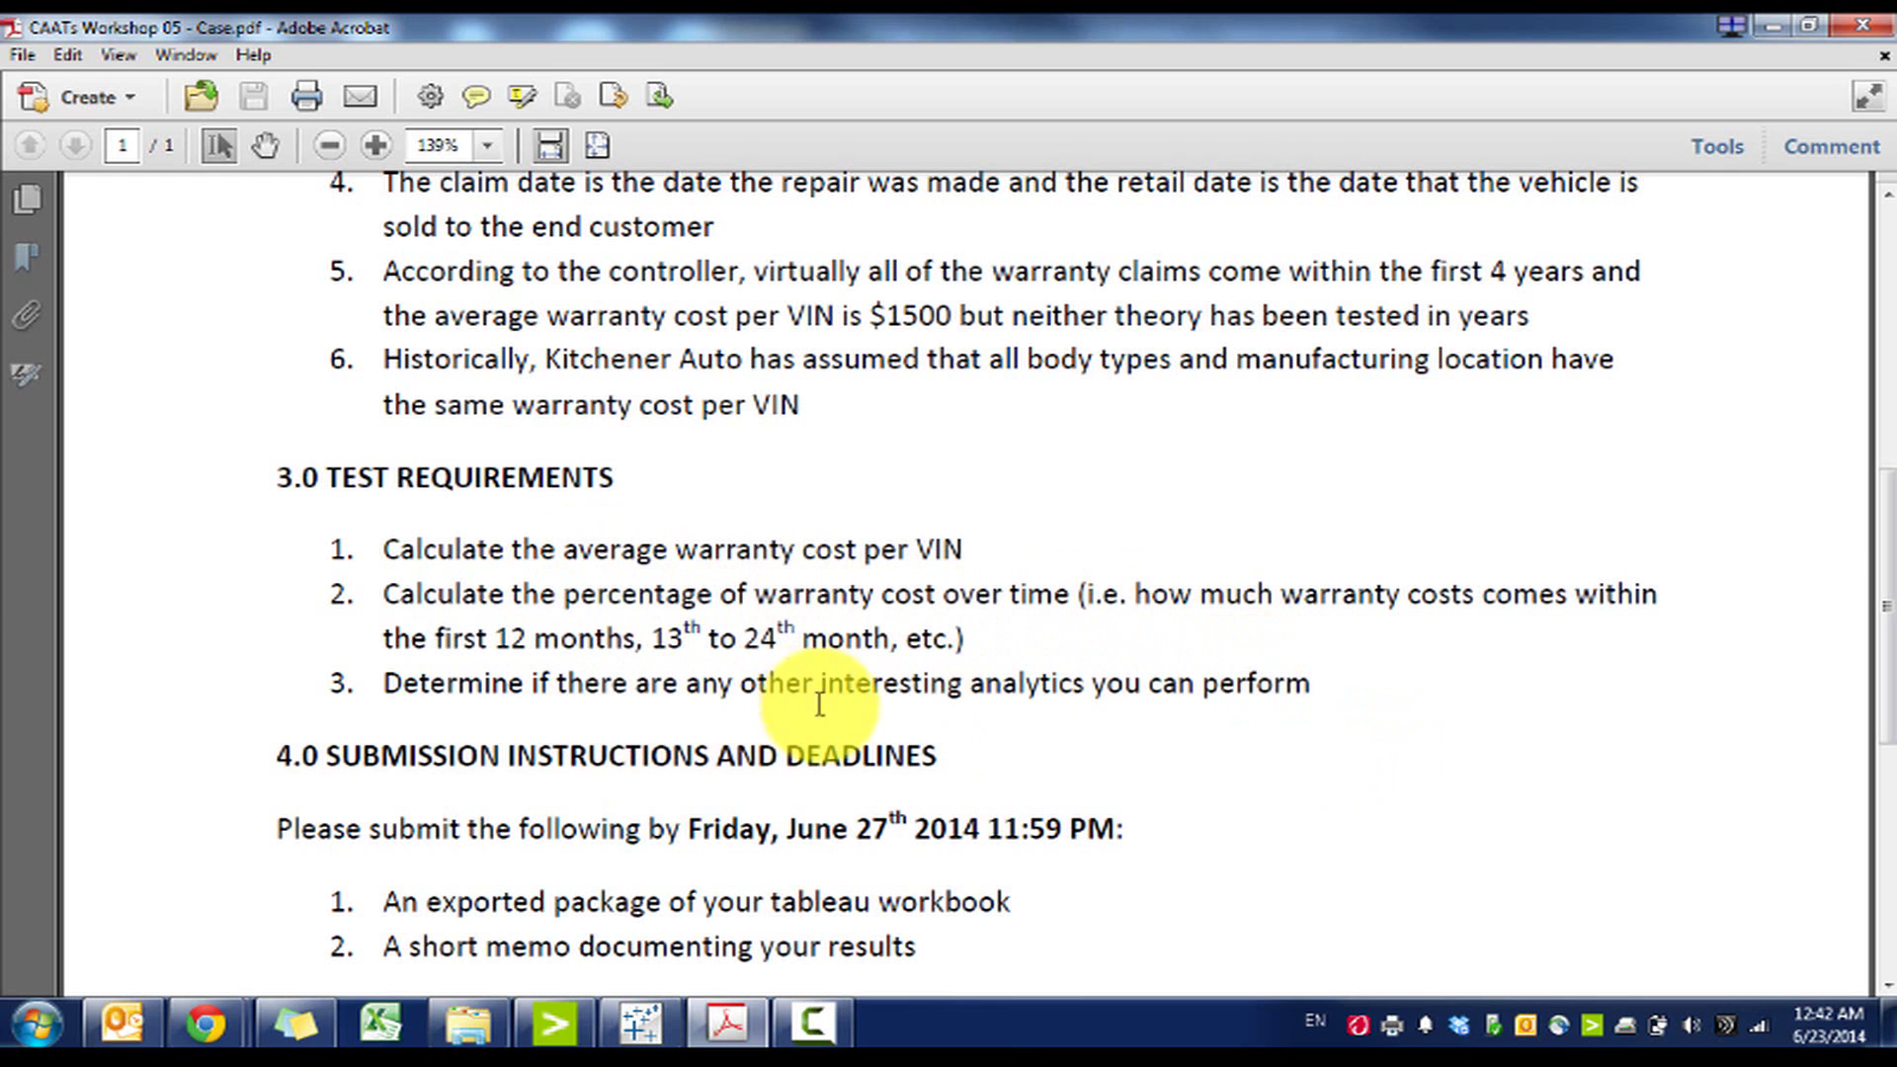
# Create a new Tableau calculated field named 'Manufacturing Location'
pyautogui.click(652, 1033)
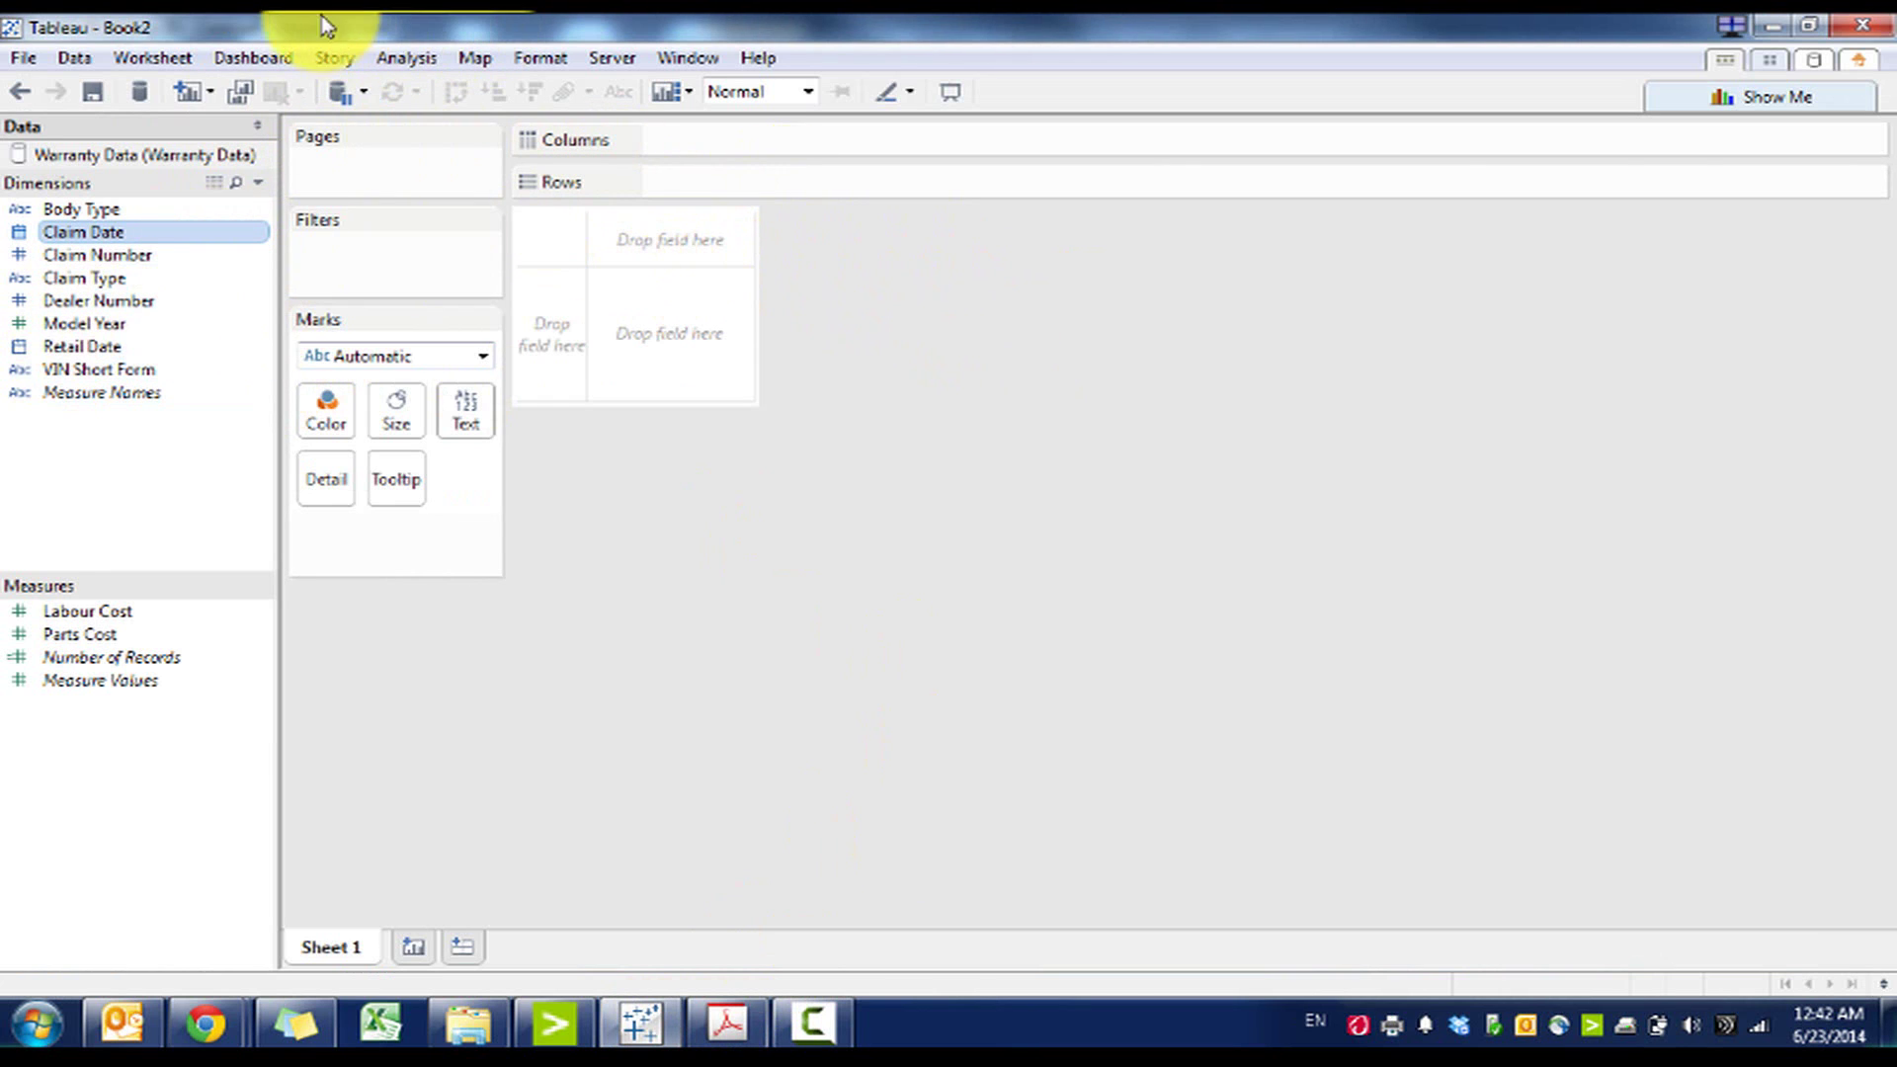
pyautogui.click(400, 58)
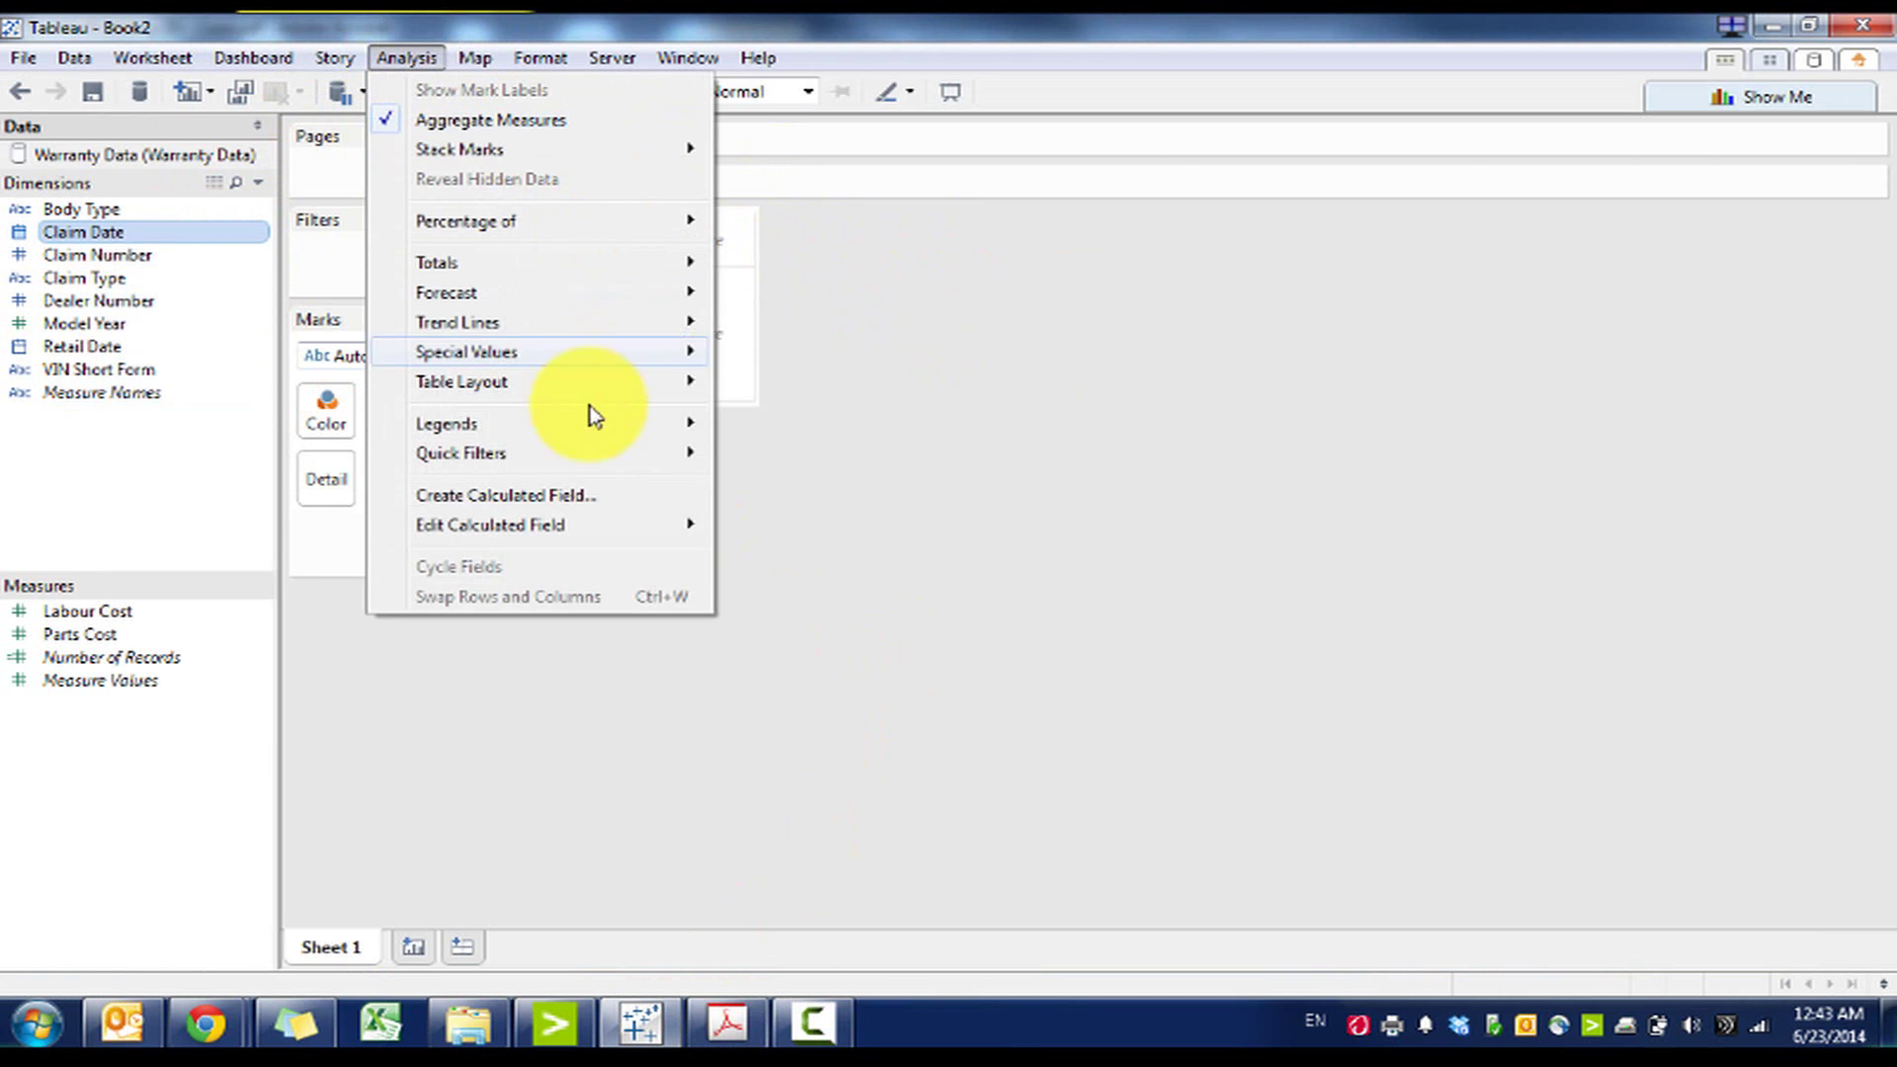
pyautogui.click(575, 498)
pyautogui.click(757, 295)
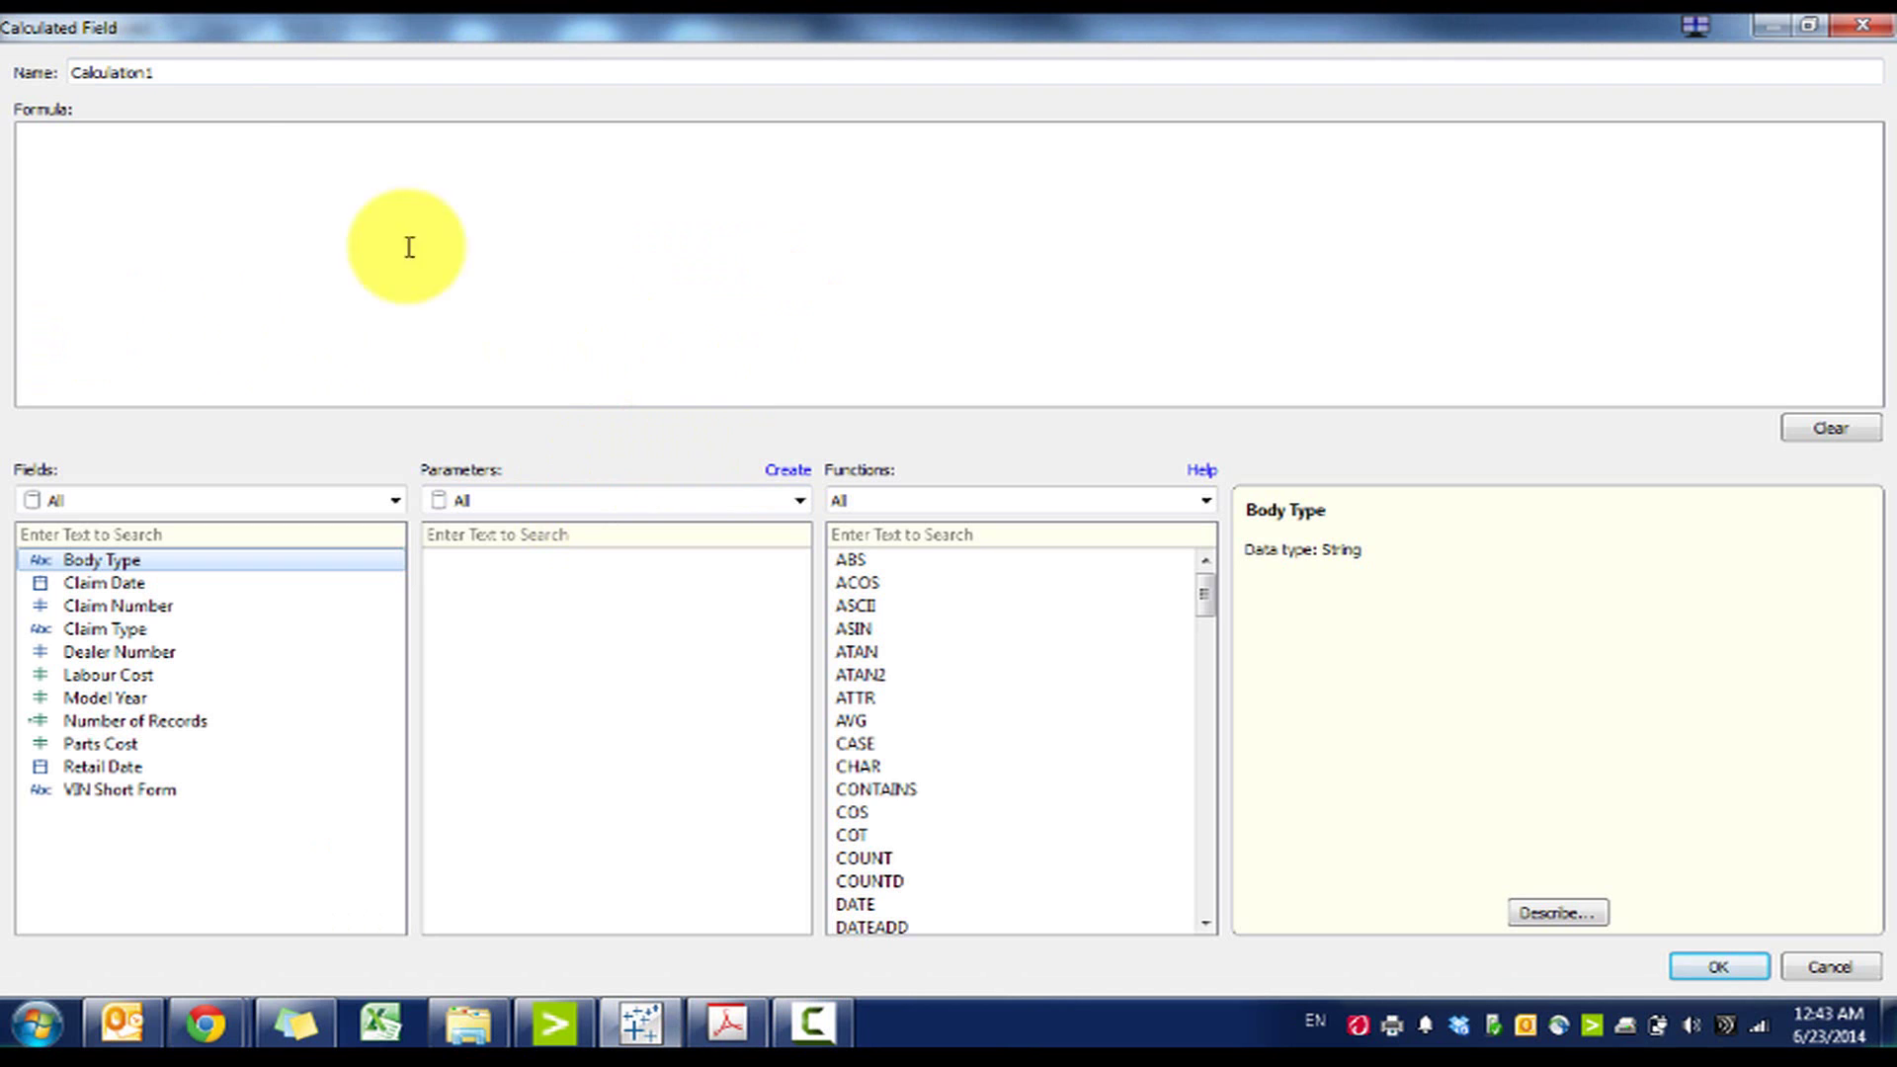
pyautogui.doubleClick(252, 73)
pyautogui.write('Manufacturing Location')
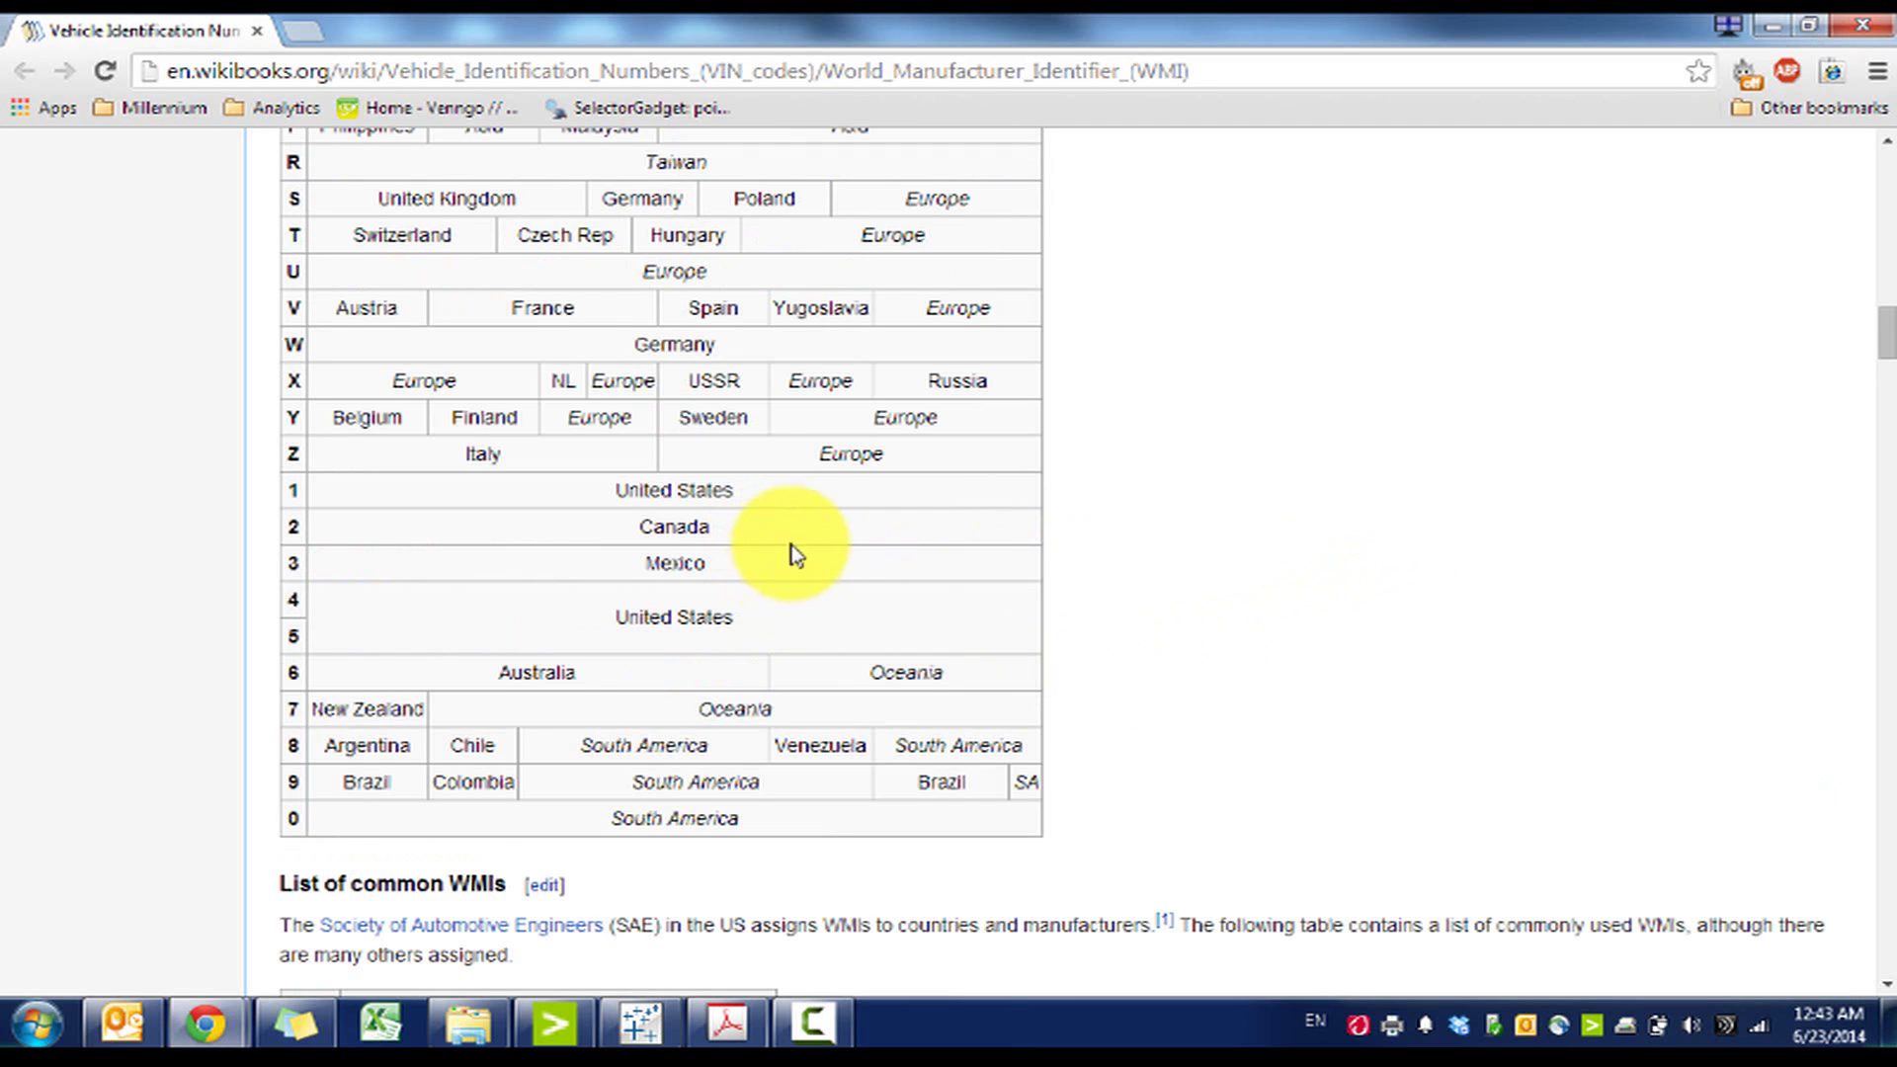
pyautogui.moveTo(774, 500)
pyautogui.mouseDown()
pyautogui.moveTo(779, 631)
pyautogui.moveTo(798, 507)
pyautogui.mouseUp()
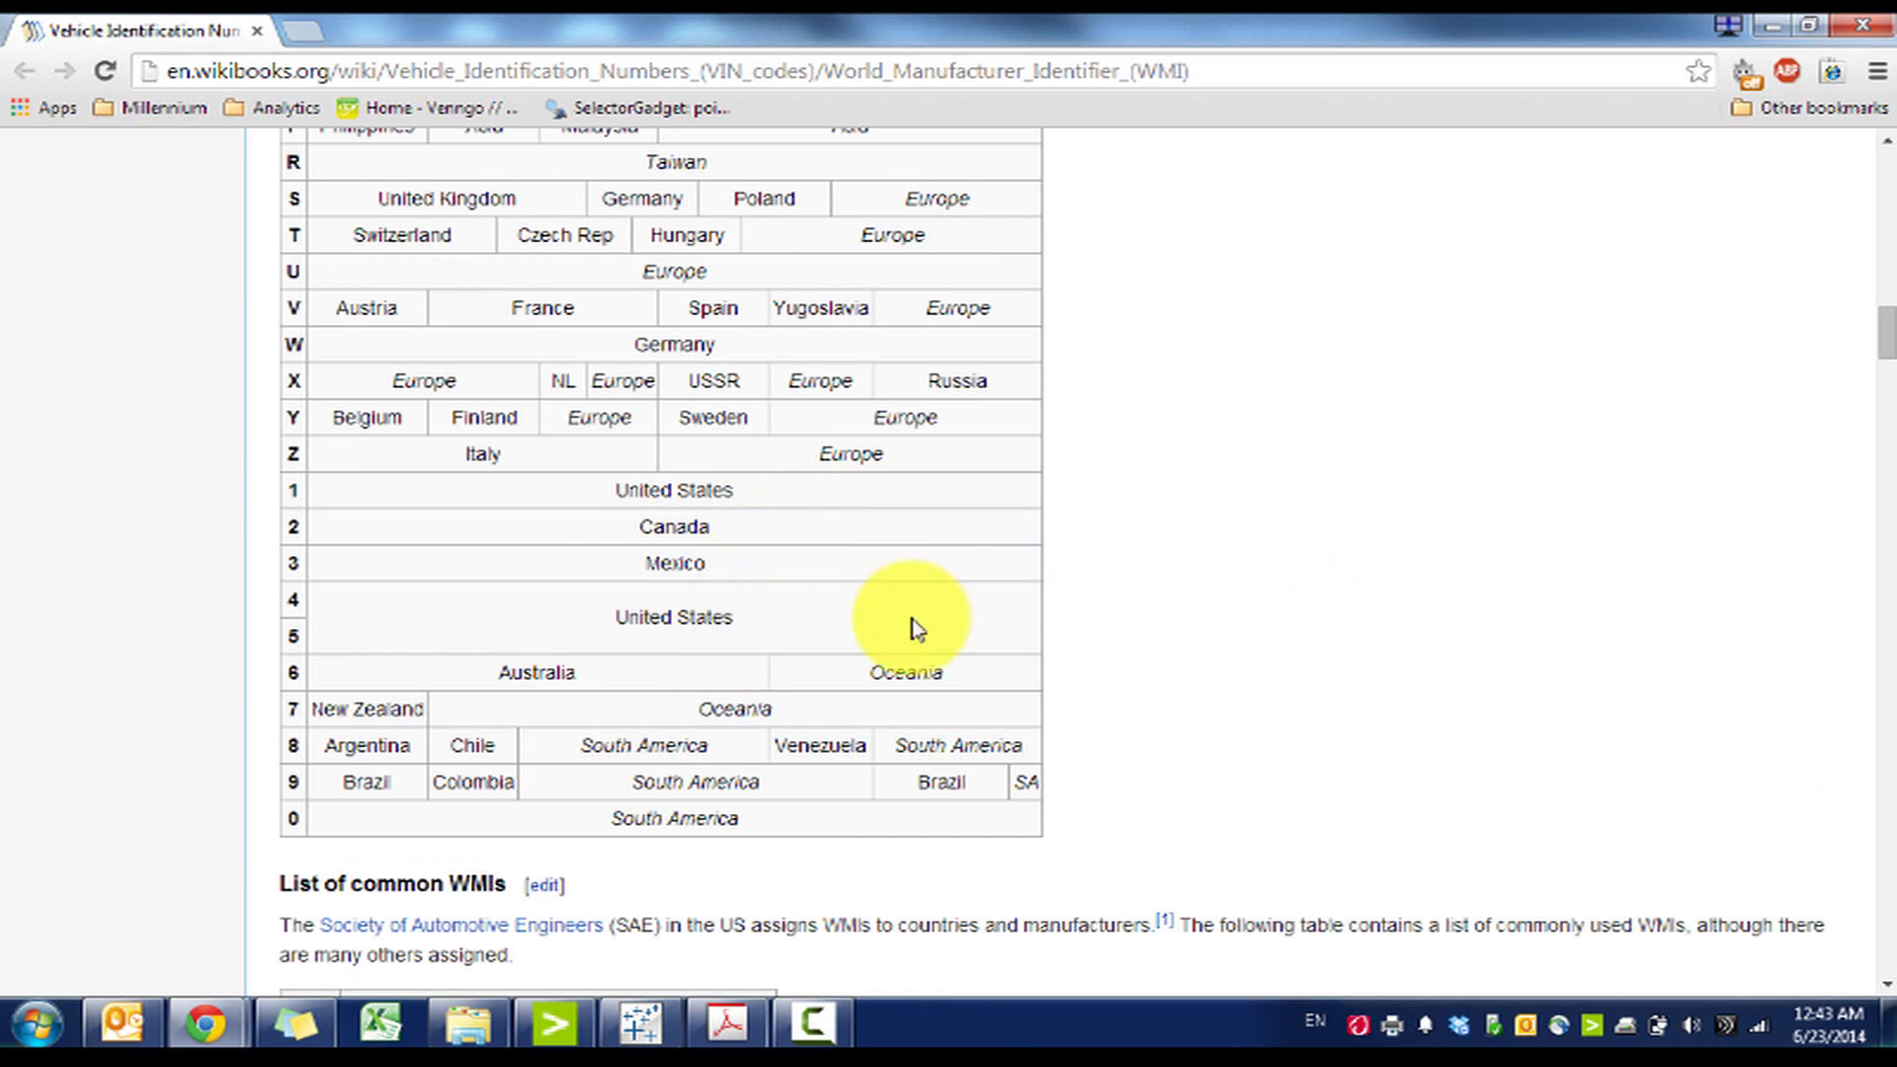
pyautogui.scroll(10, 917, 624)
pyautogui.scroll(-4, 904, 632)
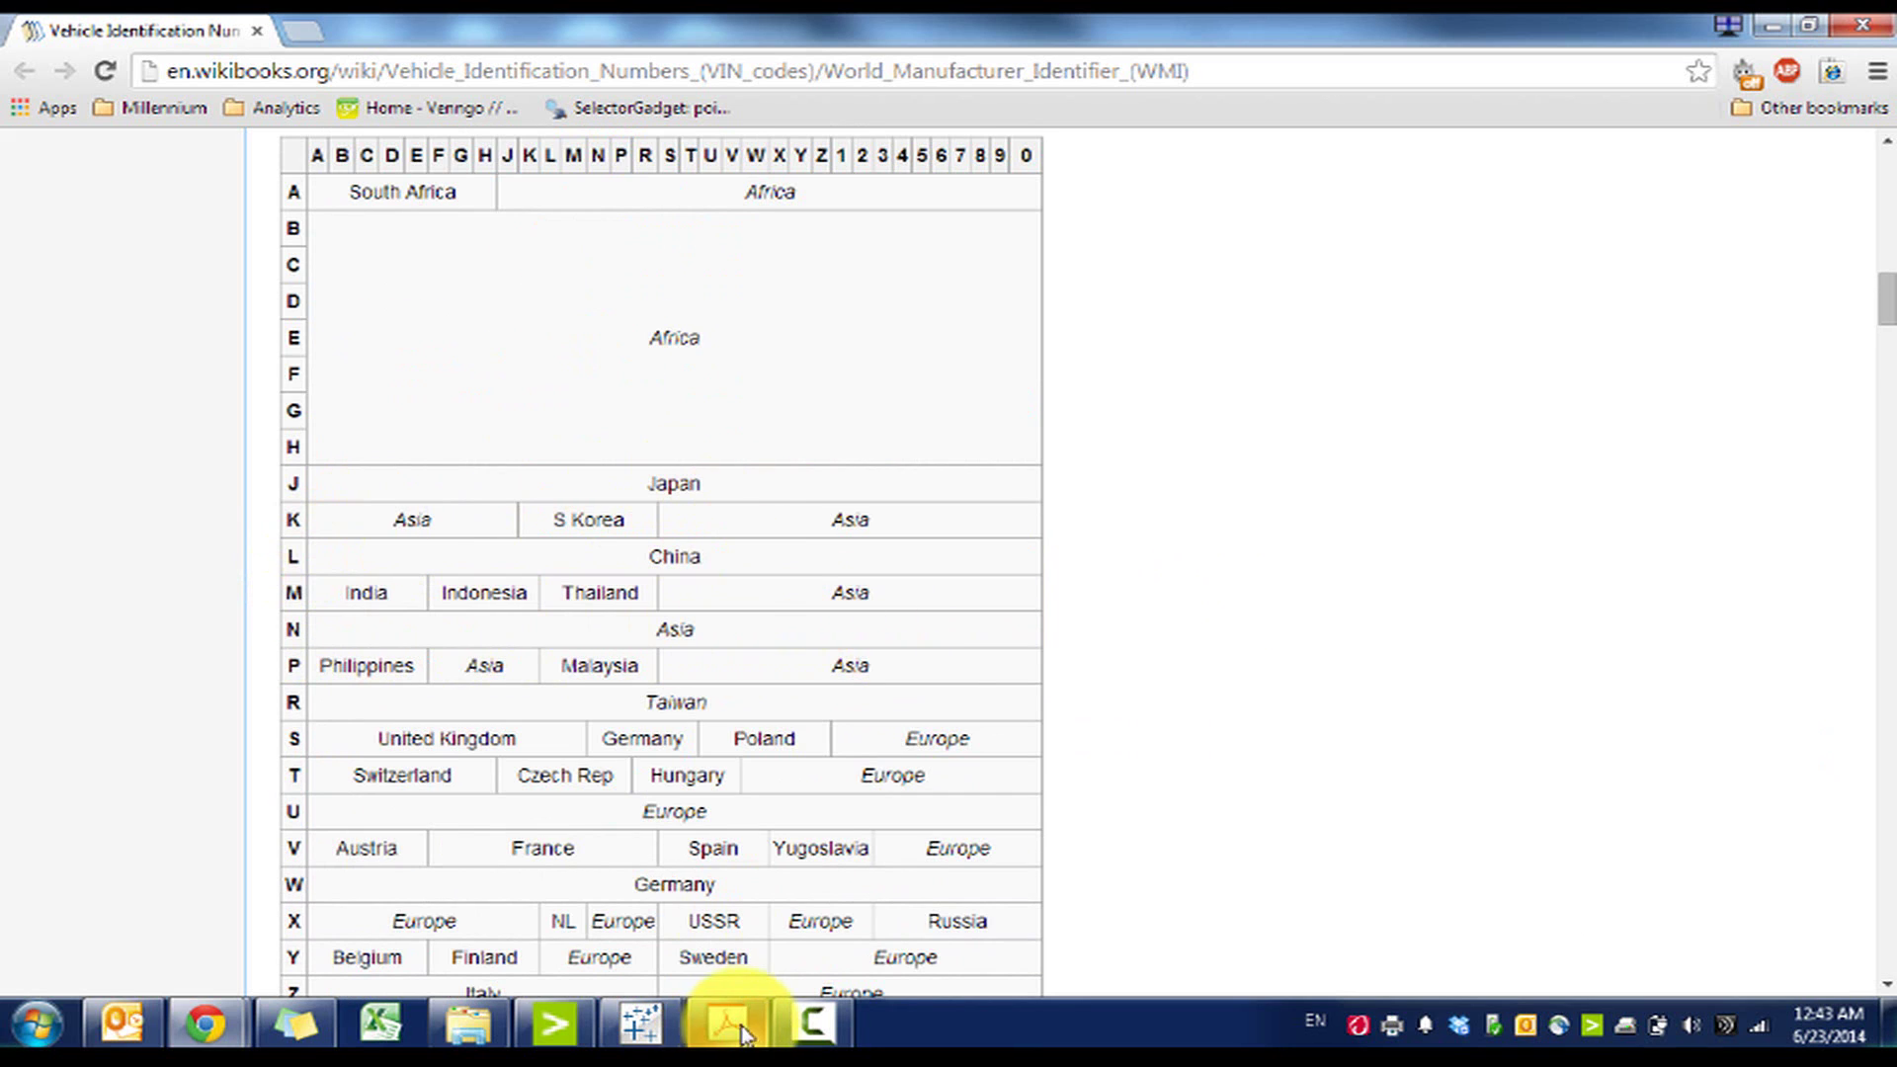
# Save the formula mapping the VIN's first character to Japan, United States, Canada or Mexico
pyautogui.click(633, 1023)
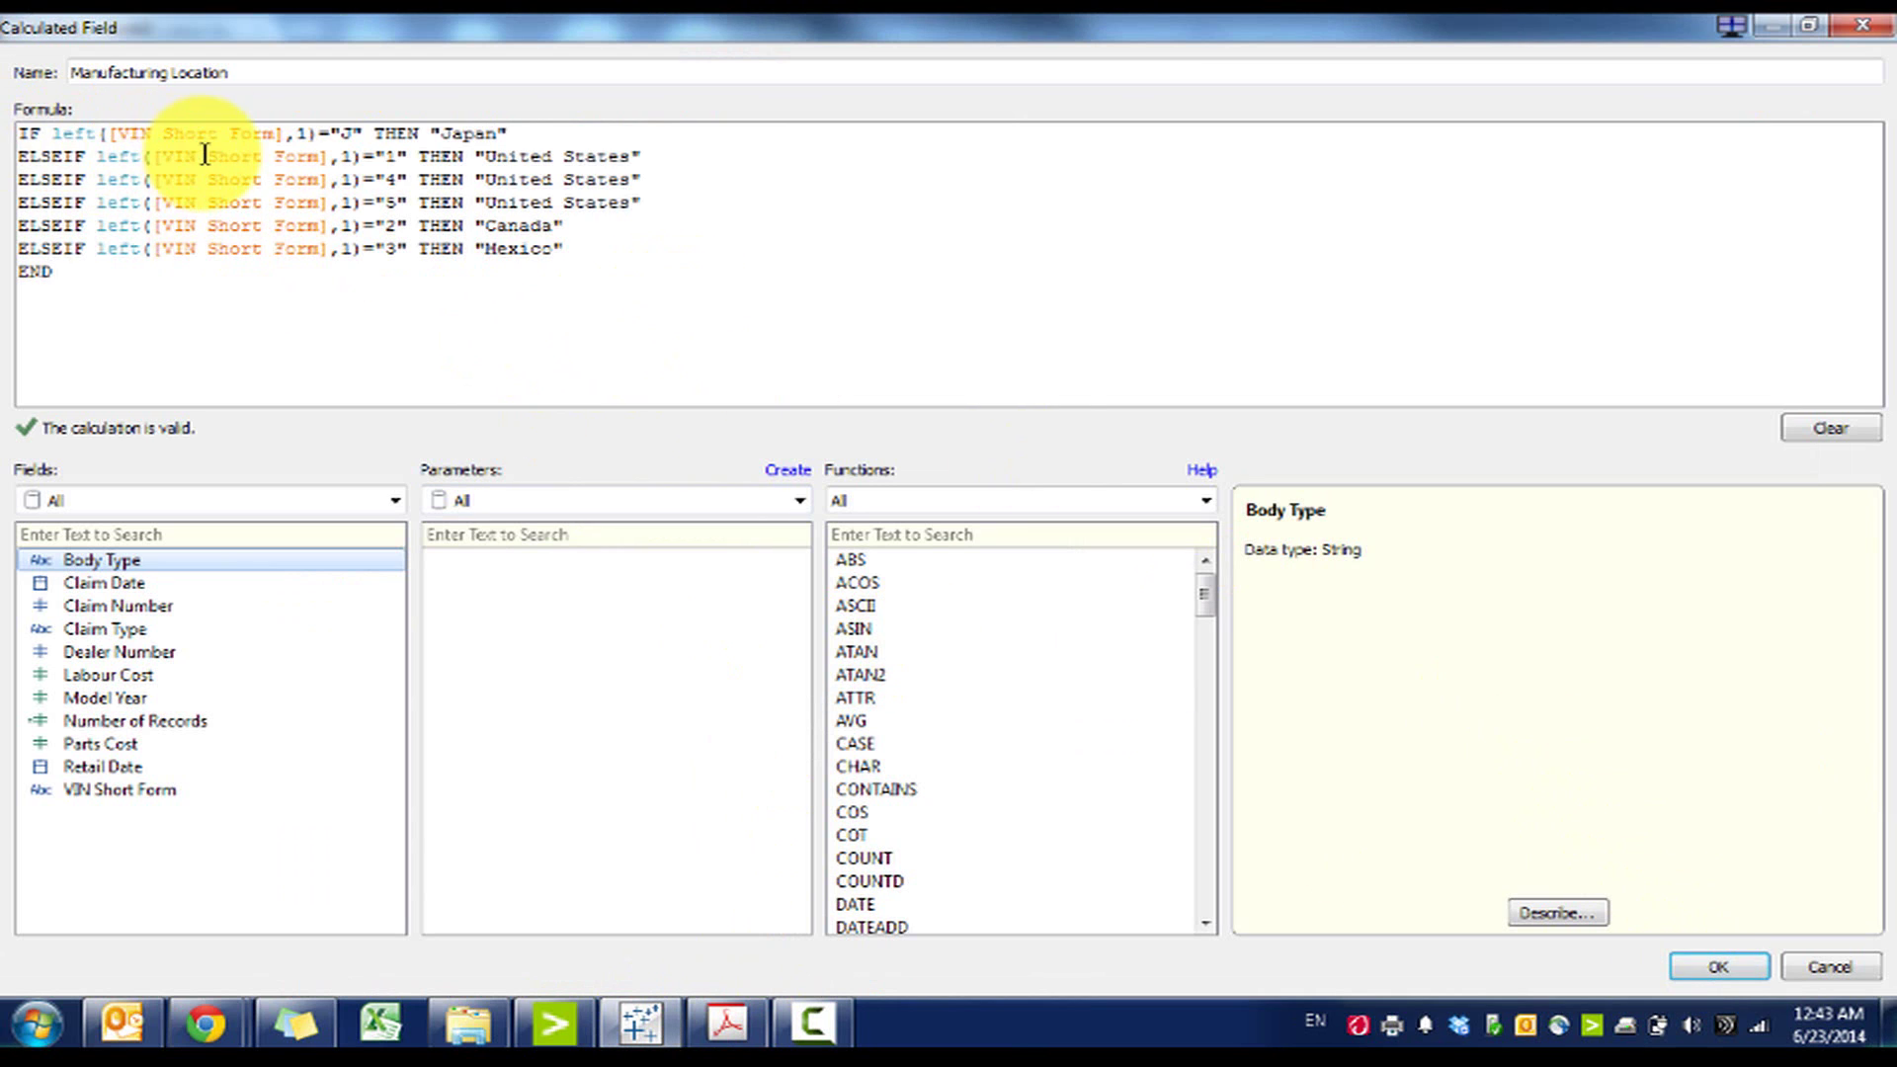
pyautogui.click(1716, 969)
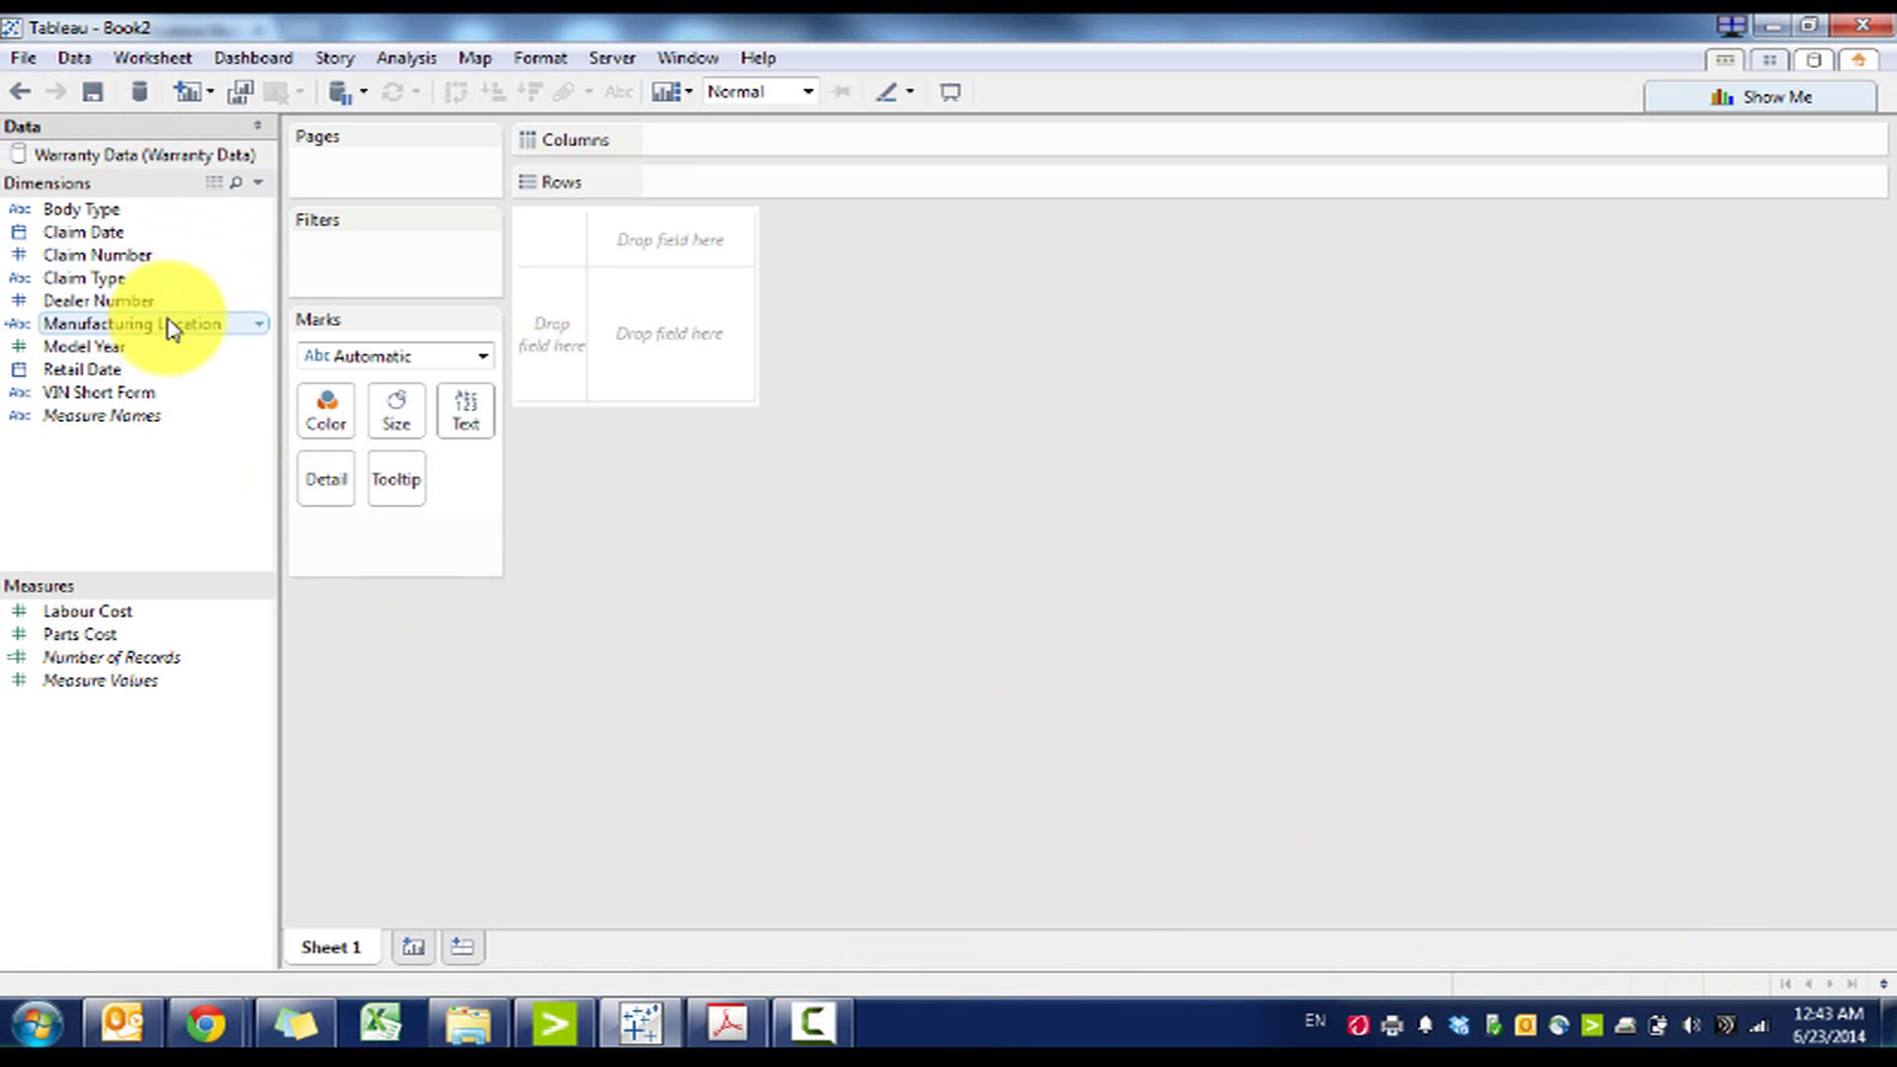
pyautogui.moveTo(170, 329); pyautogui.dragTo(257, 440)
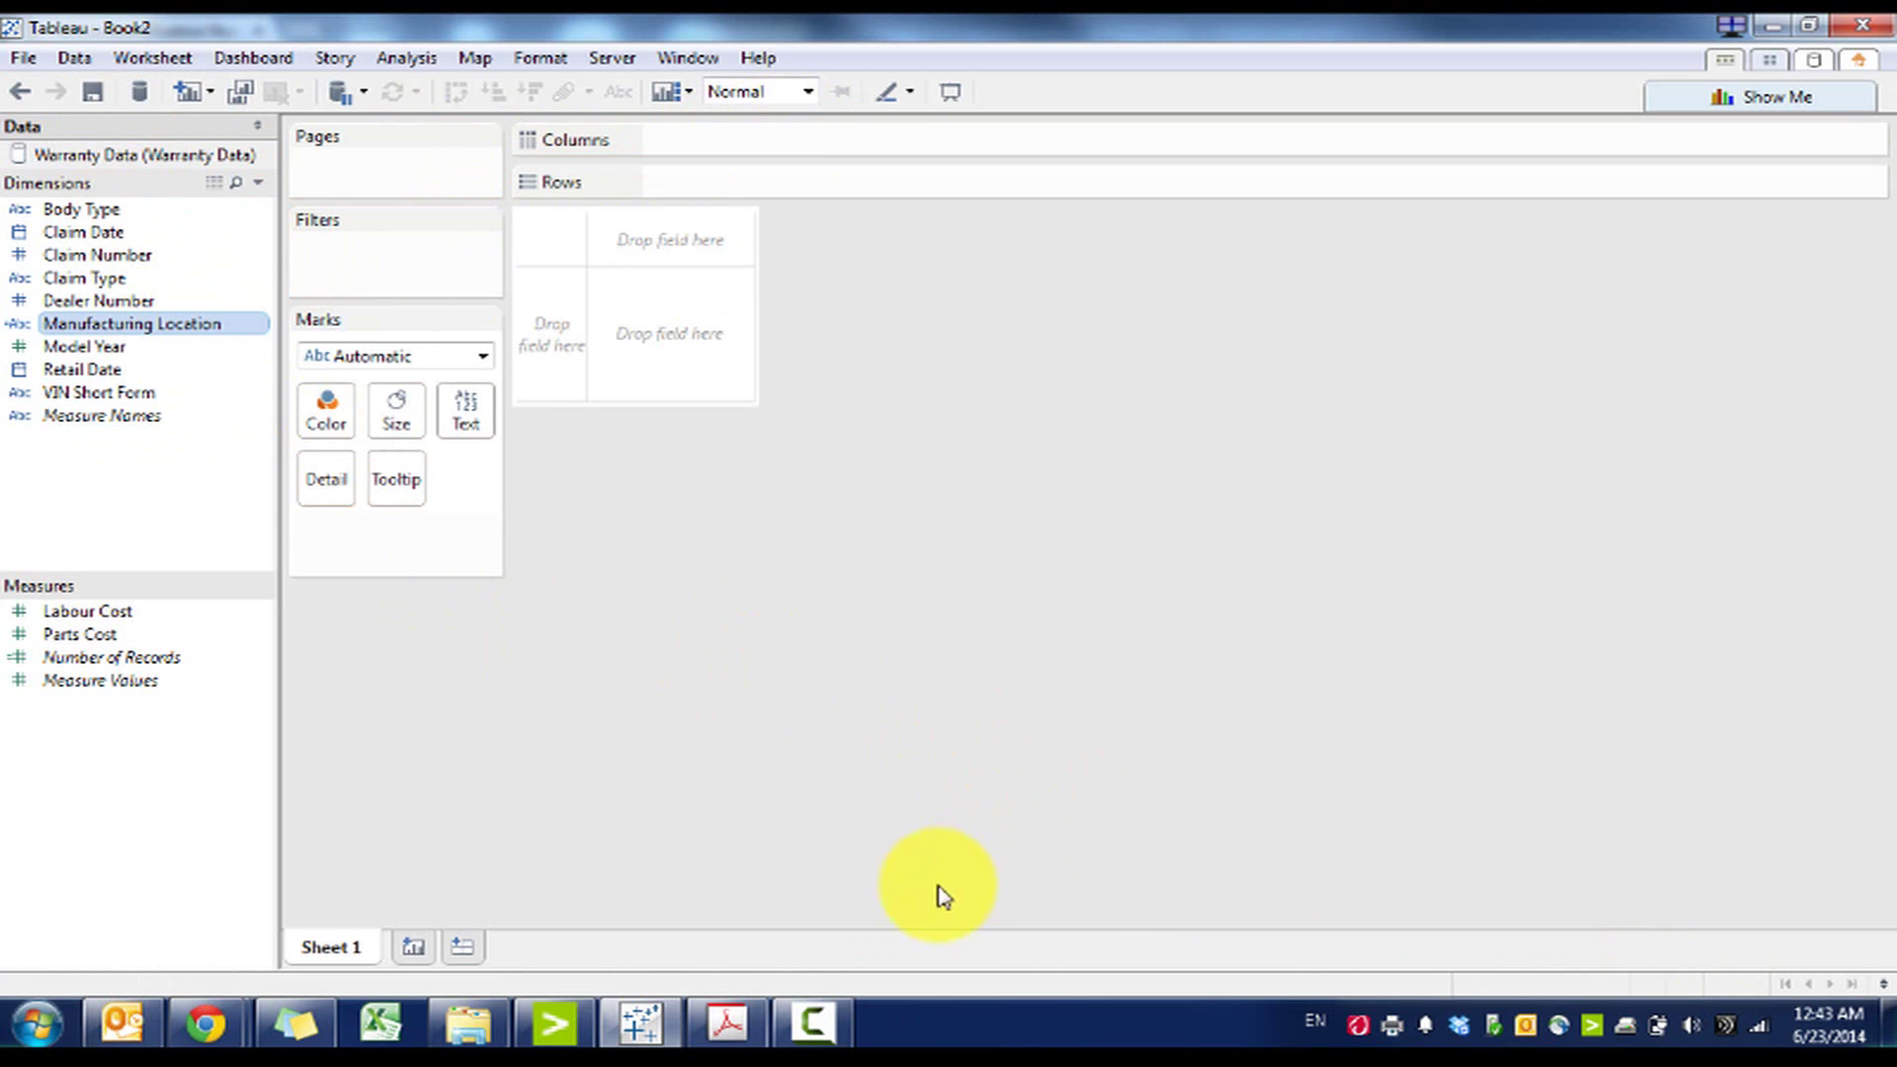
# Create another calculated field and name it 'AGE Buckets'
pyautogui.click(420, 59)
pyautogui.click(550, 494)
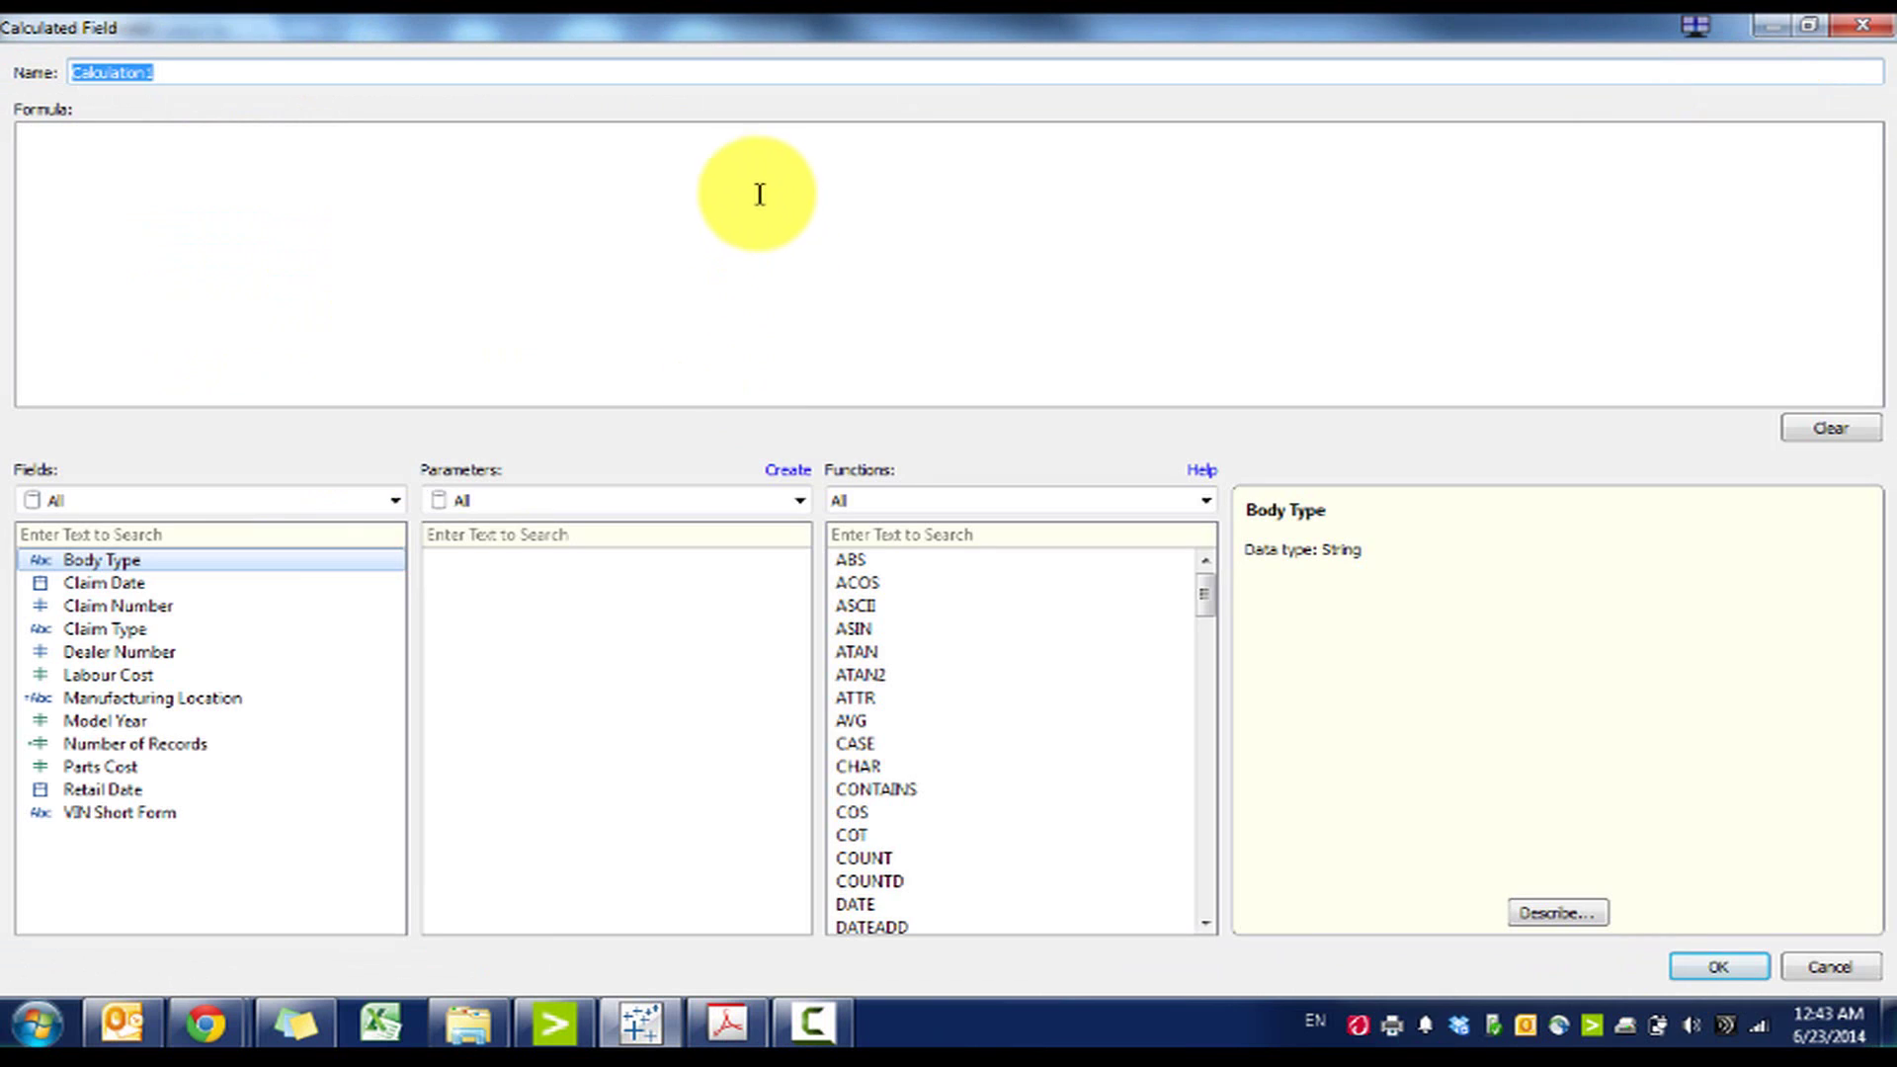
pyautogui.write('age buc')
pyautogui.press('BackSpace')
pyautogui.press('BackSpace')
pyautogui.press('BackSpace')
pyautogui.press('BackSpace')
pyautogui.press('BackSpace')
pyautogui.press('BackSpace')
pyautogui.press('BackSpace')
pyautogui.write('age')
pyautogui.press('BackSpace')
pyautogui.press('BackSpace')
pyautogui.press('BackSpace')
pyautogui.press('BackSpace')
pyautogui.write('Age')
pyautogui.press('BackSpace')
pyautogui.press('BackSpace')
pyautogui.write('GE Buc')
# Begin the formula: IF [Claim Date]-[Retail Date] < 0 THEN "Before retailed"
pyautogui.click(725, 247)
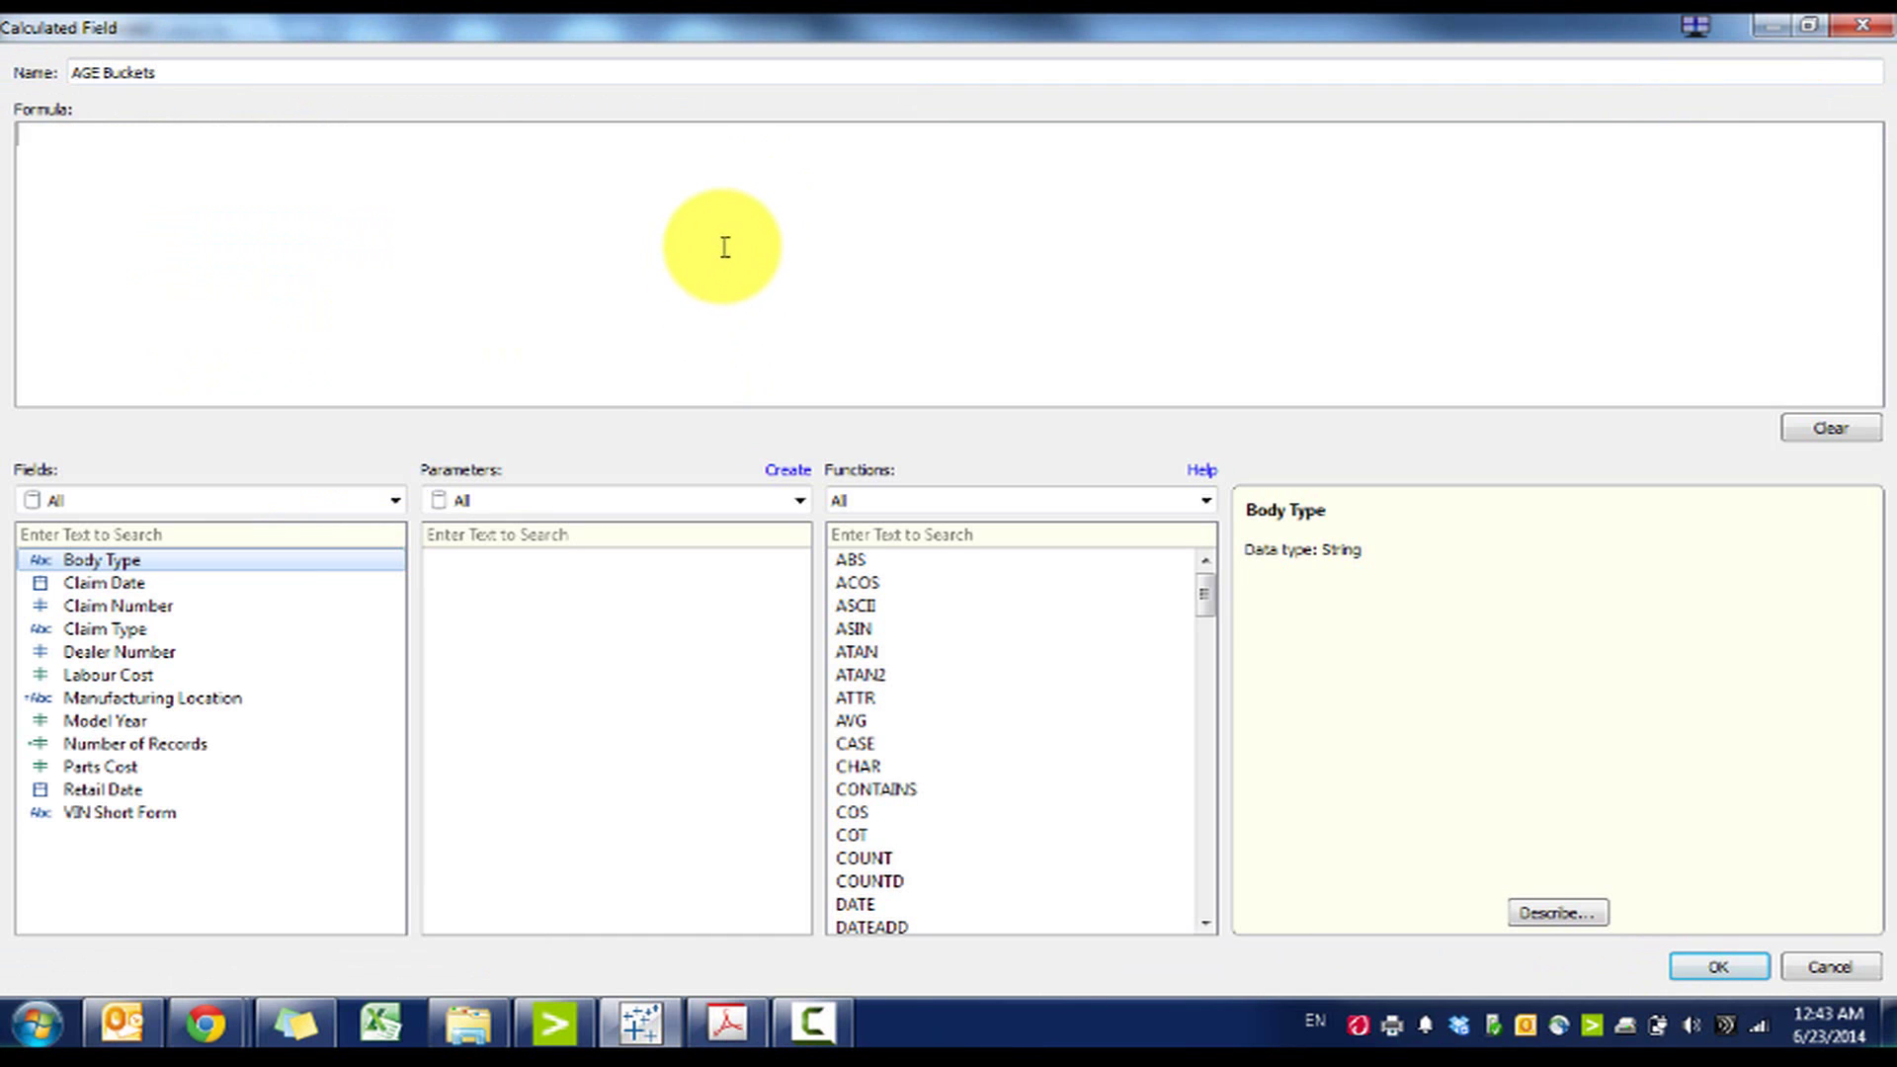
pyautogui.write('IF')
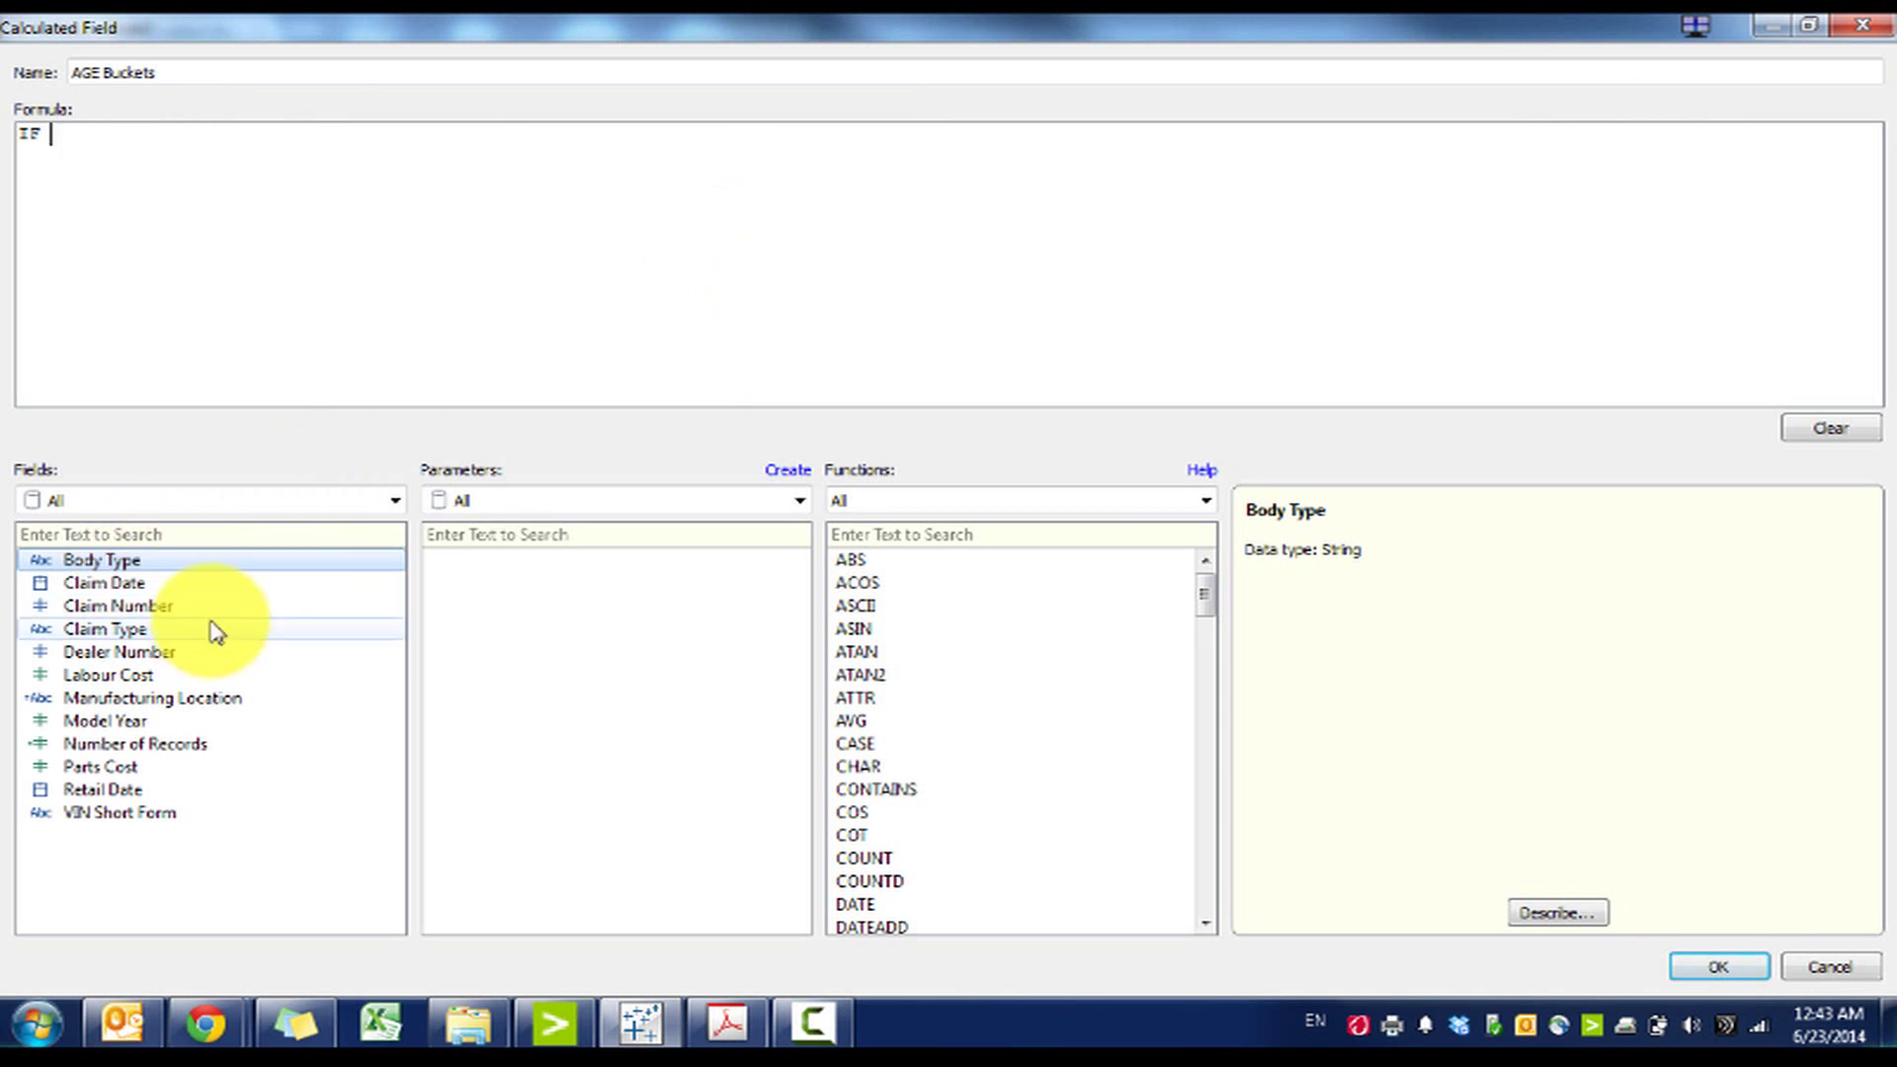
pyautogui.moveTo(194, 589); pyautogui.dragTo(69, 133)
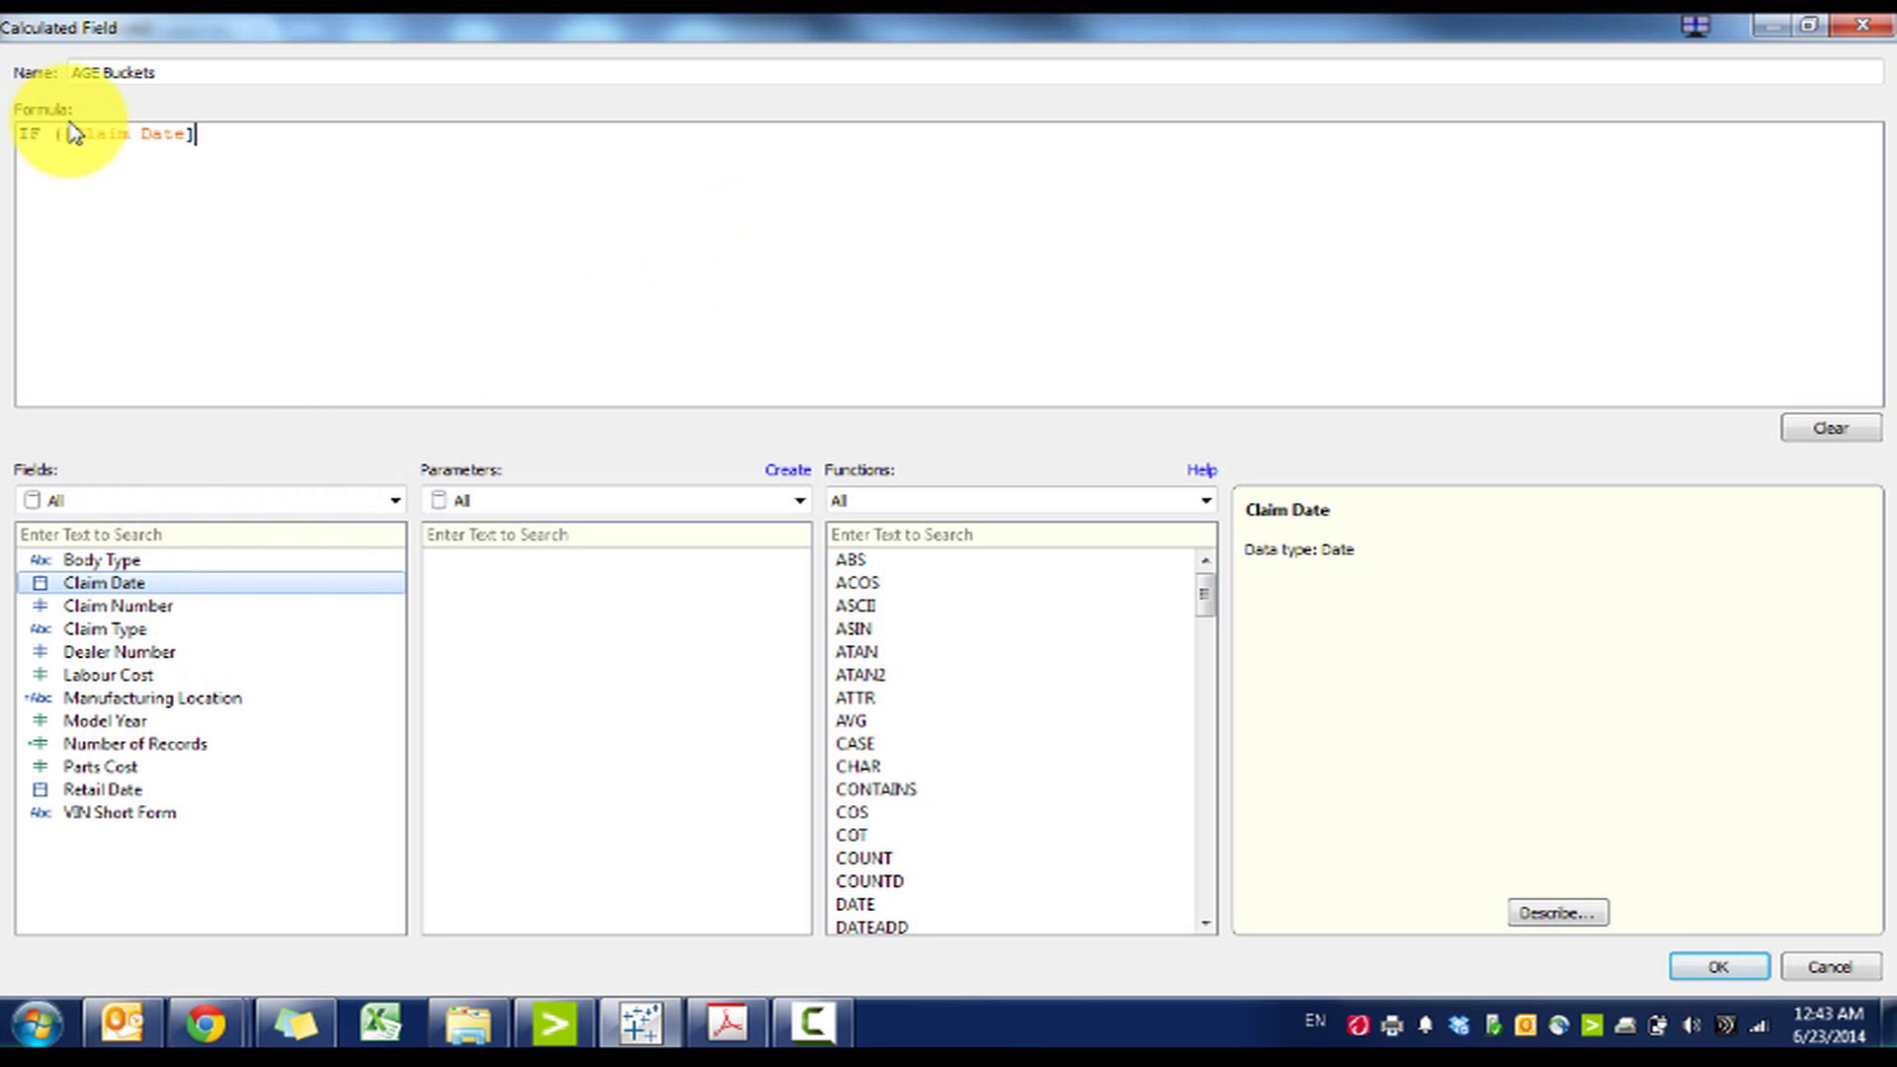
pyautogui.write('-')
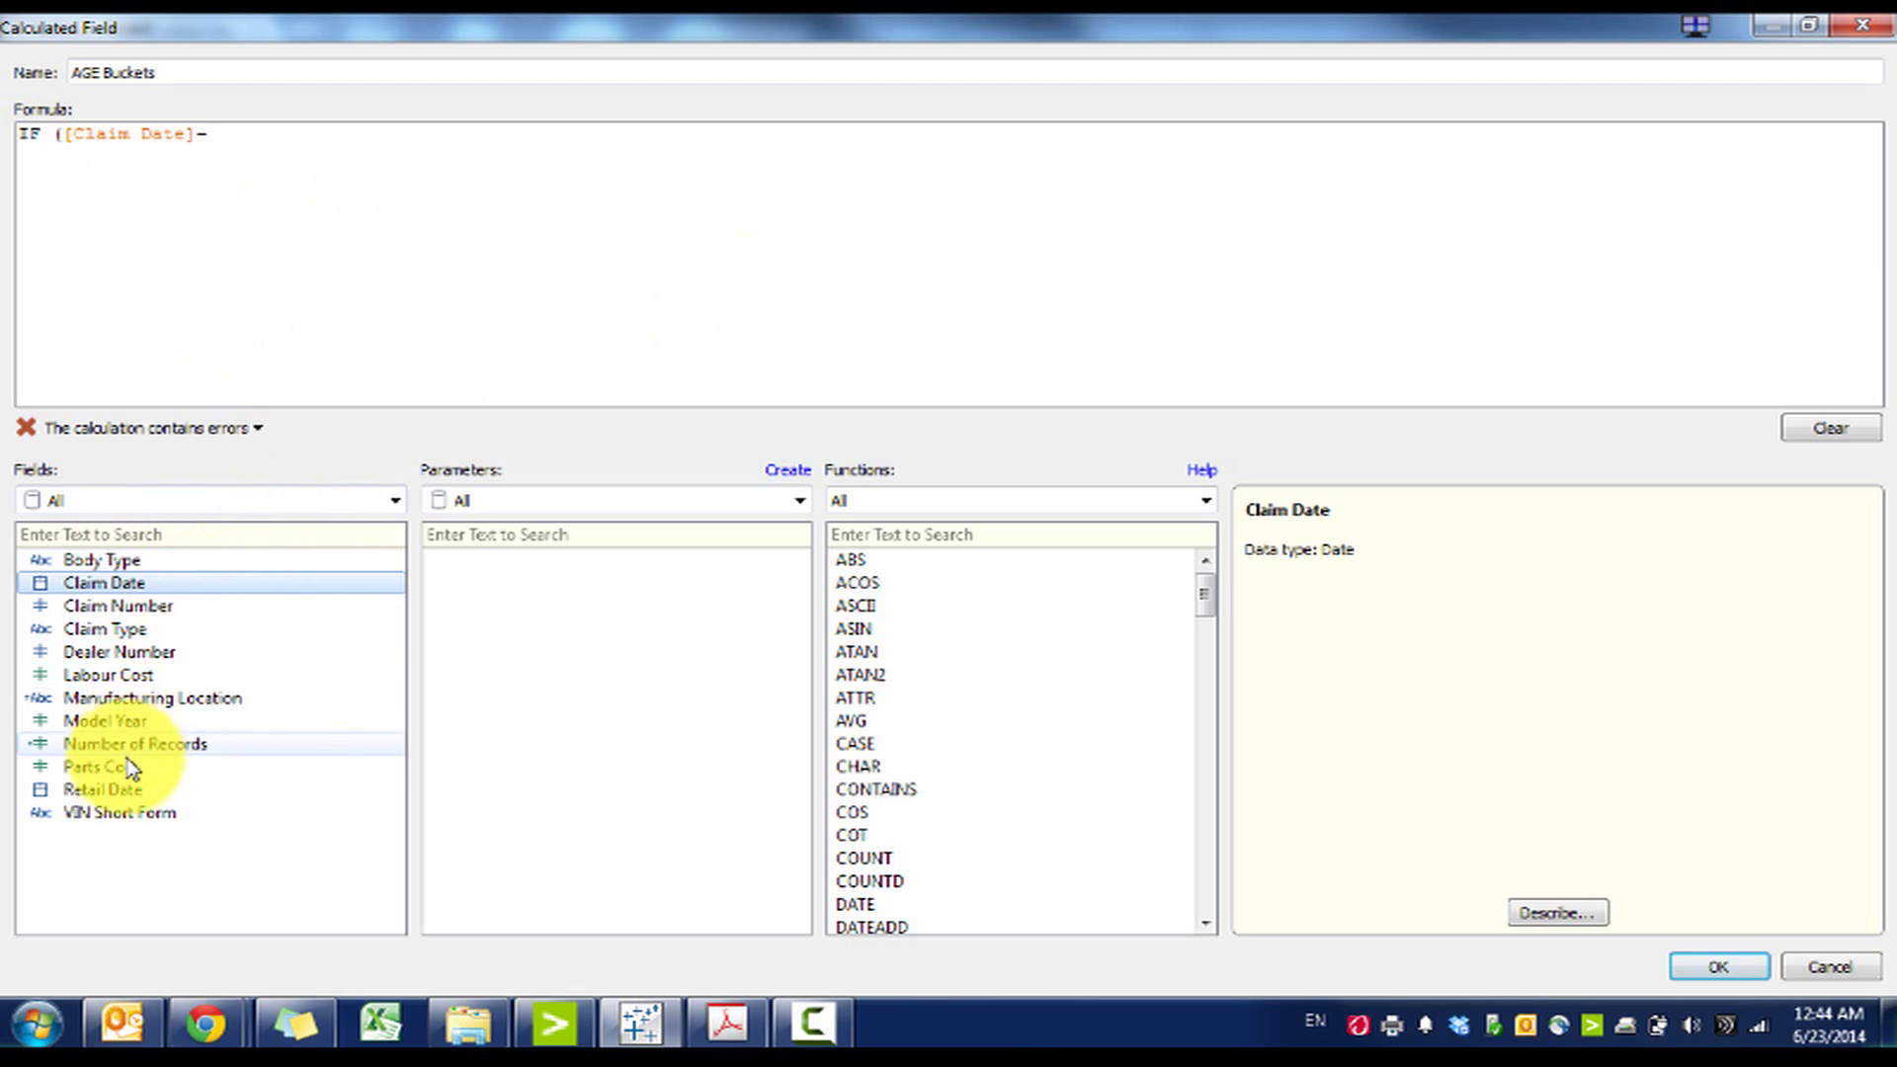
pyautogui.doubleClick(116, 791)
pyautogui.write(')<')
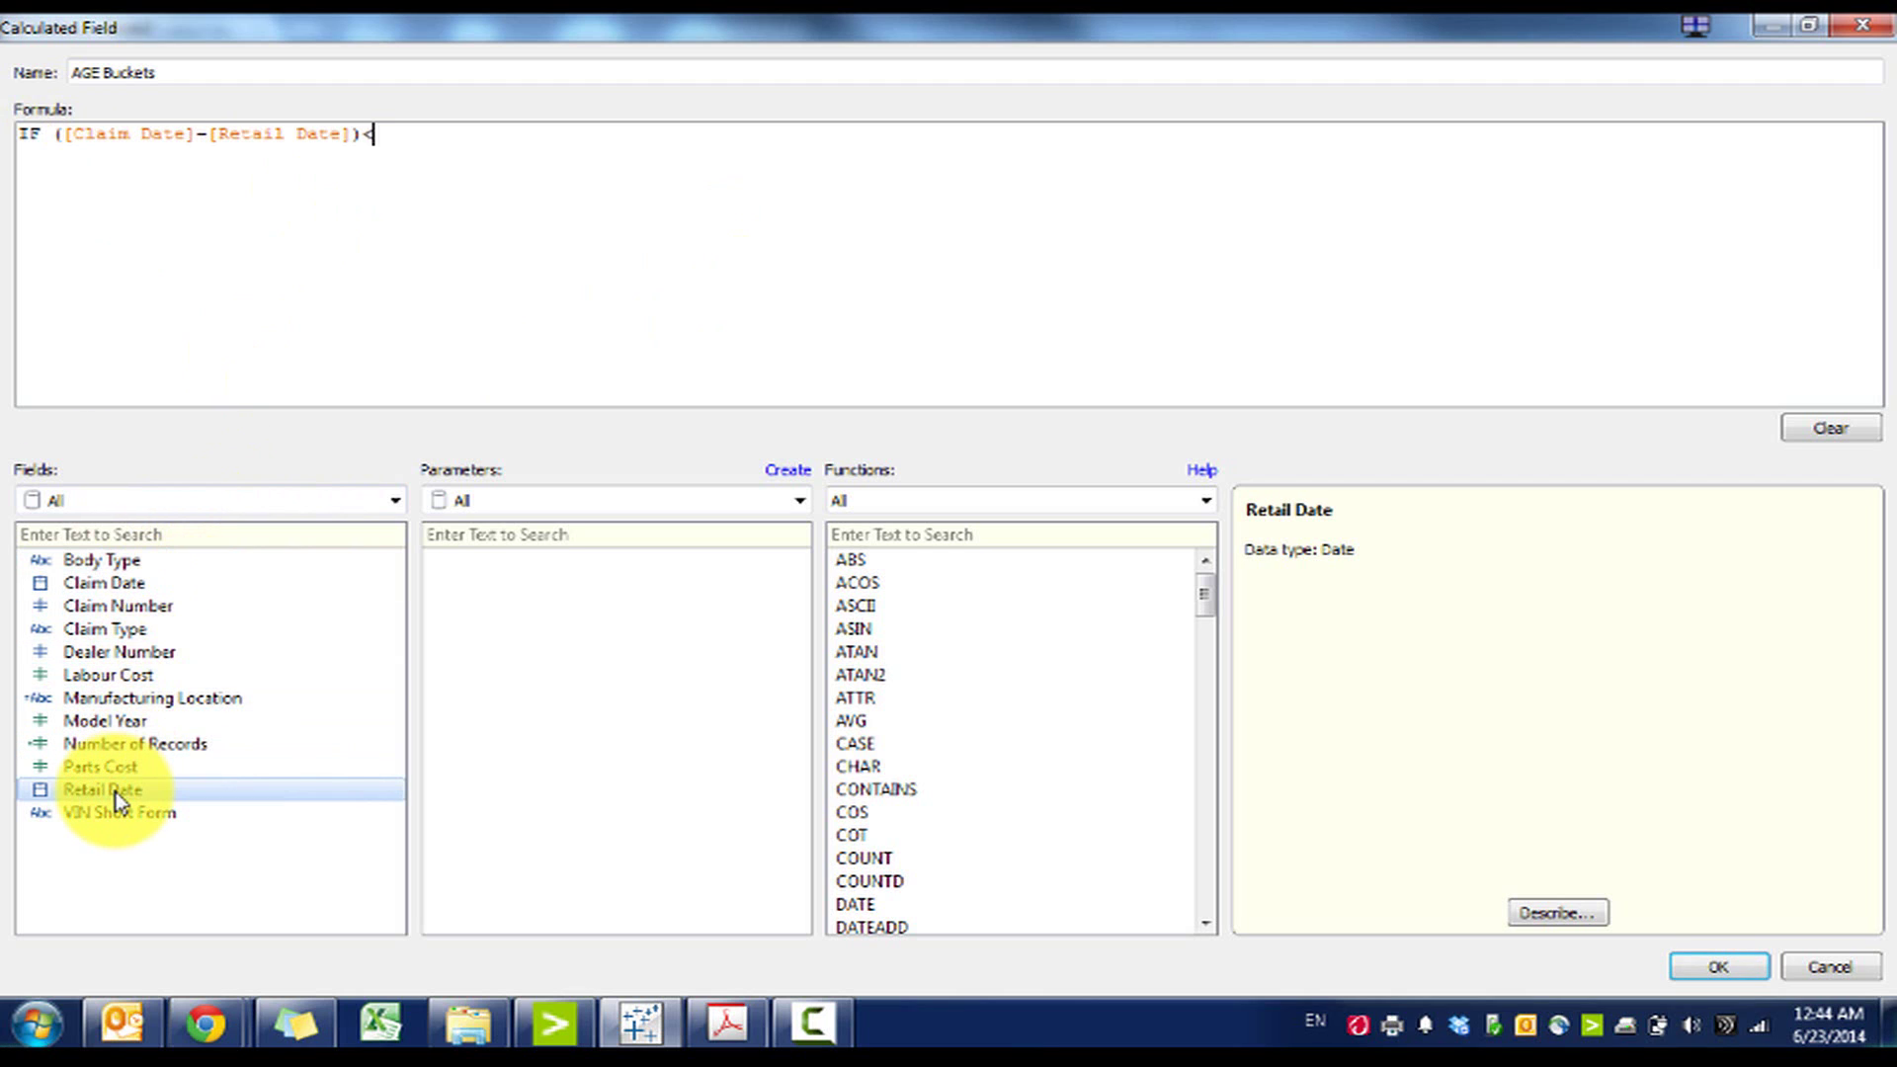
pyautogui.write('0 THEN "')
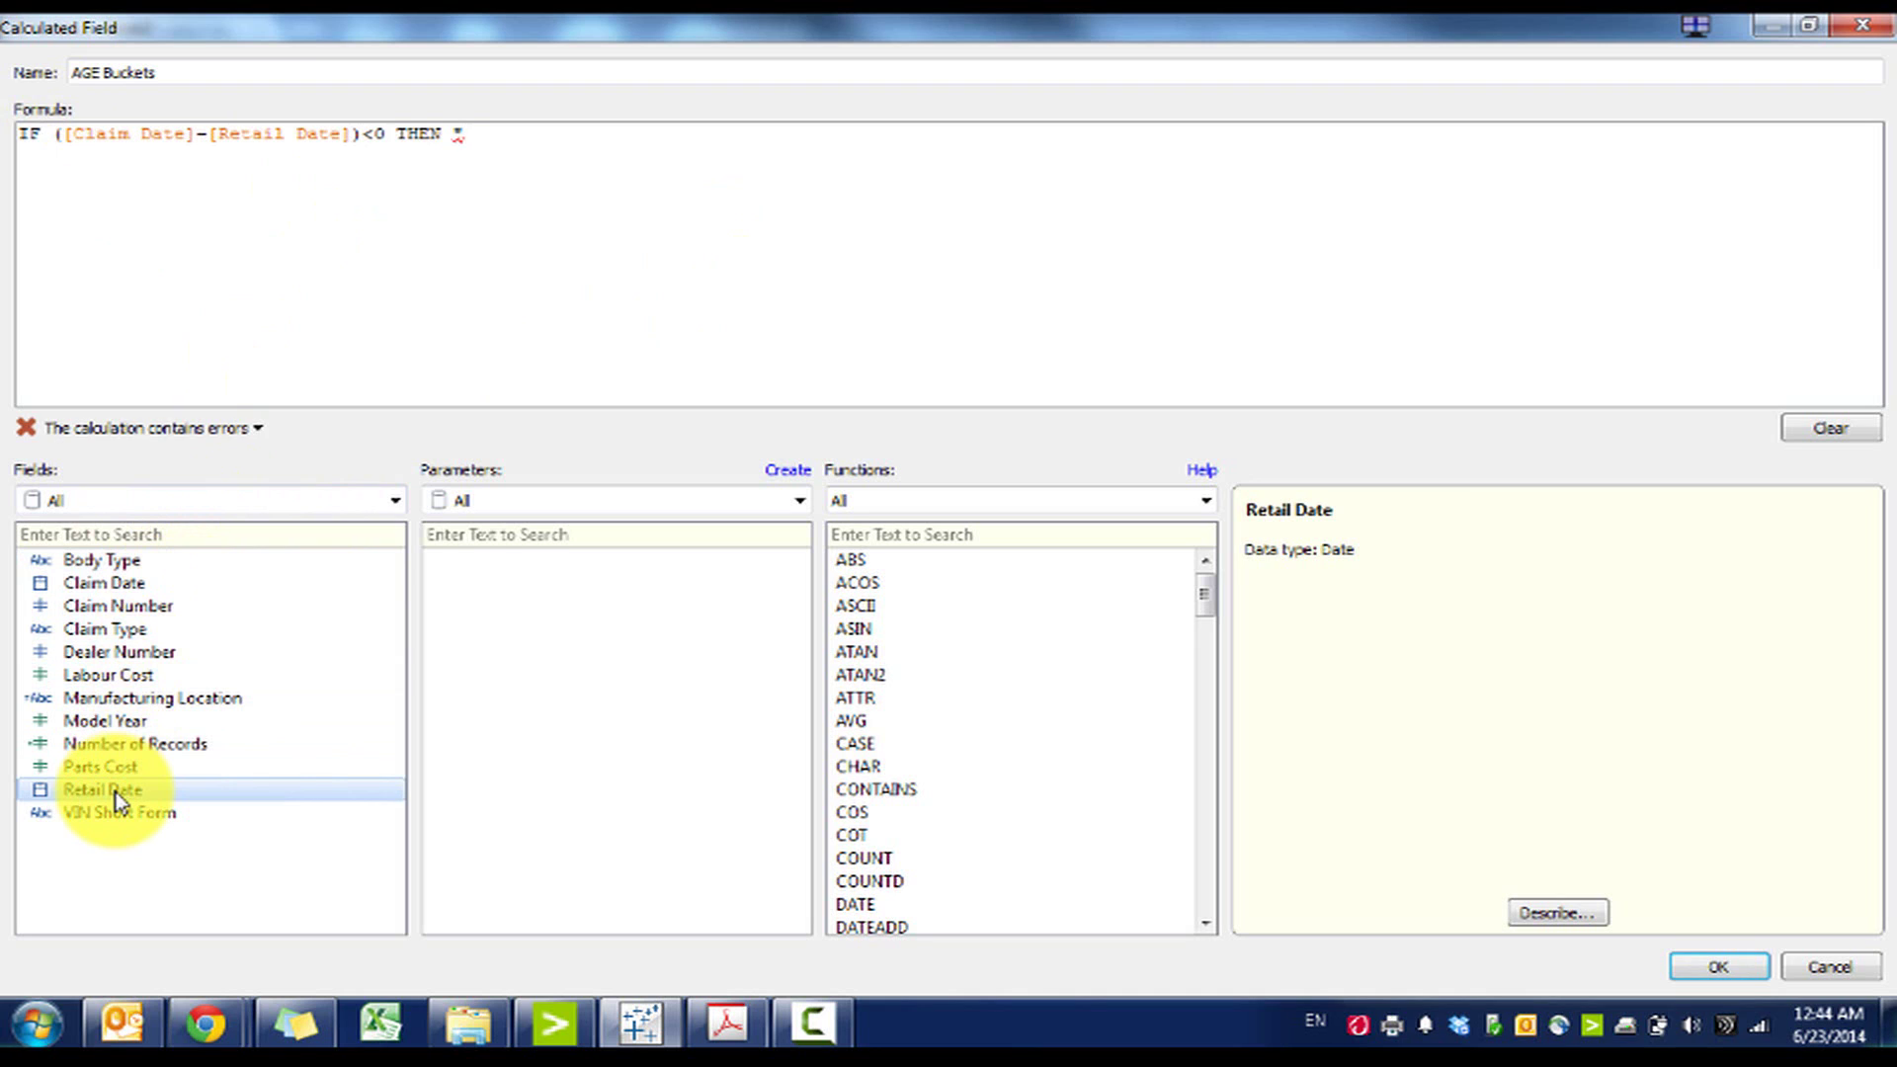
pyautogui.write('Before retail')
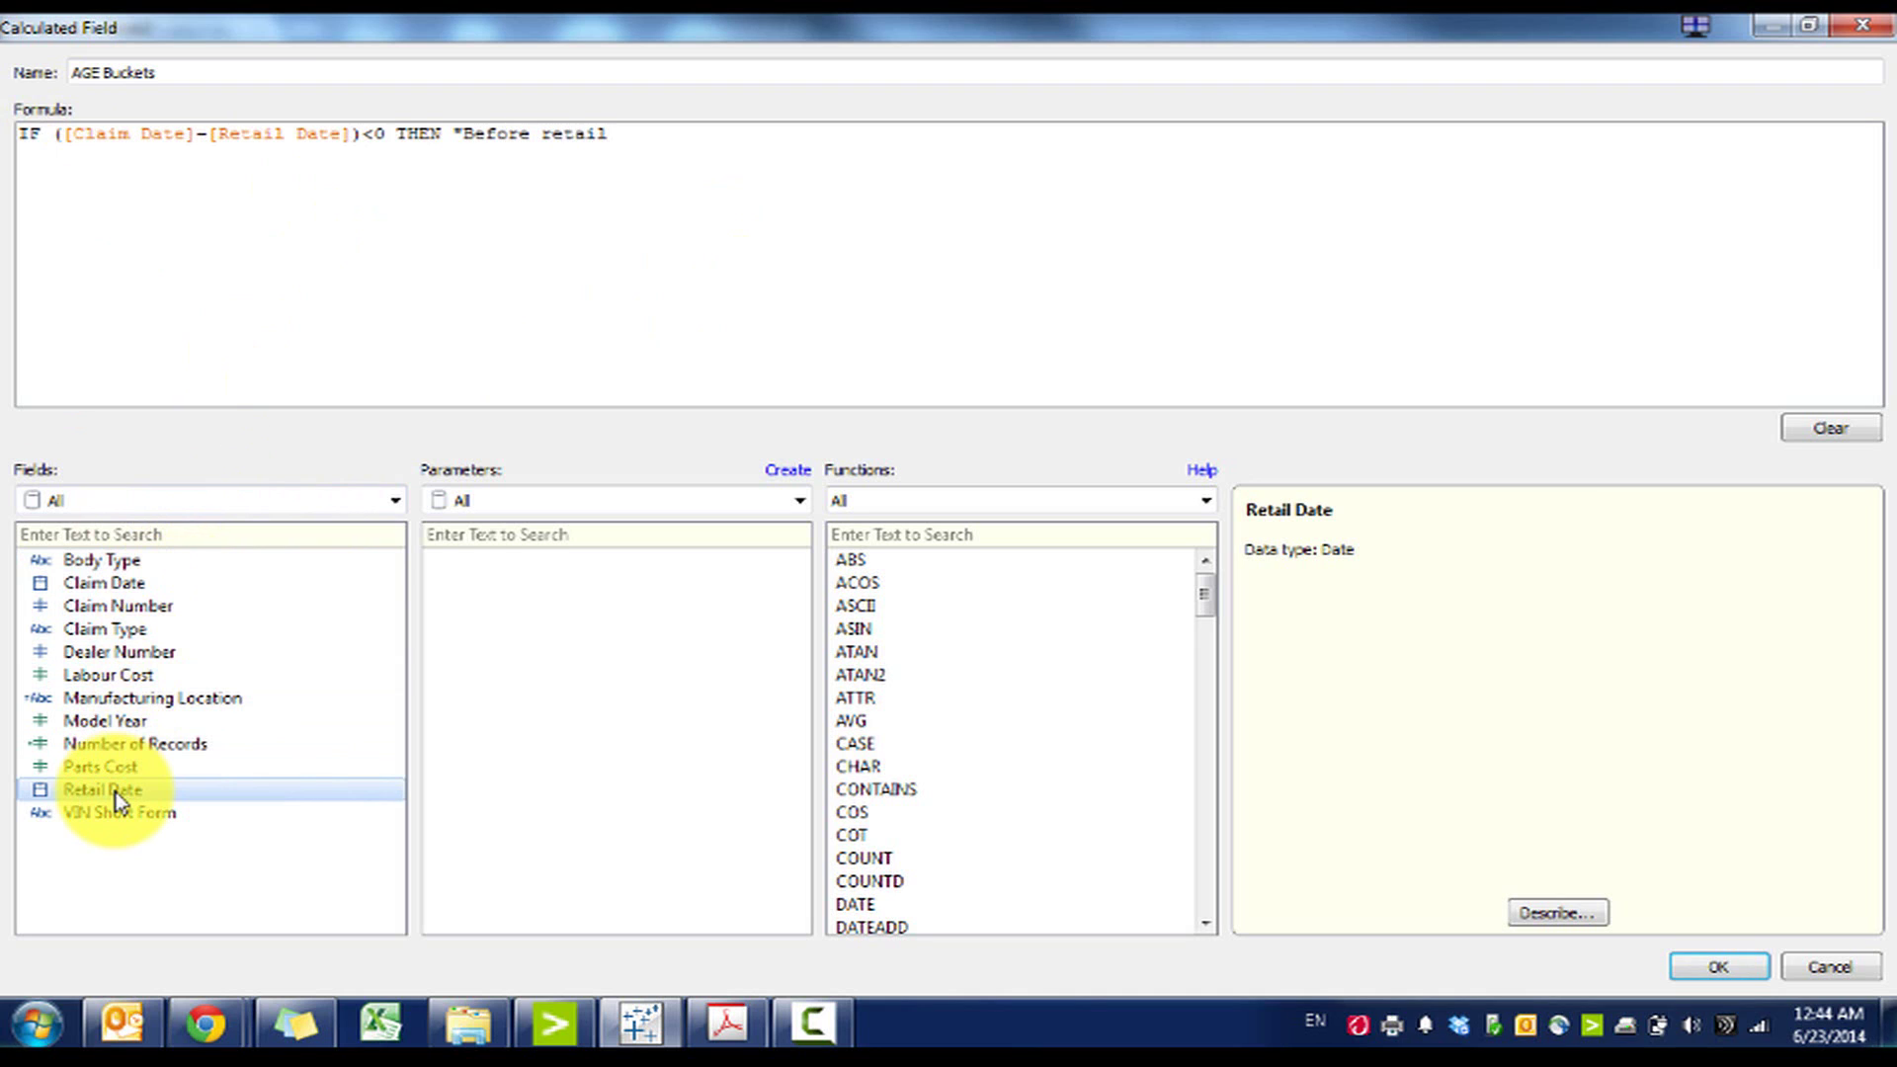
pyautogui.write('ed" ')
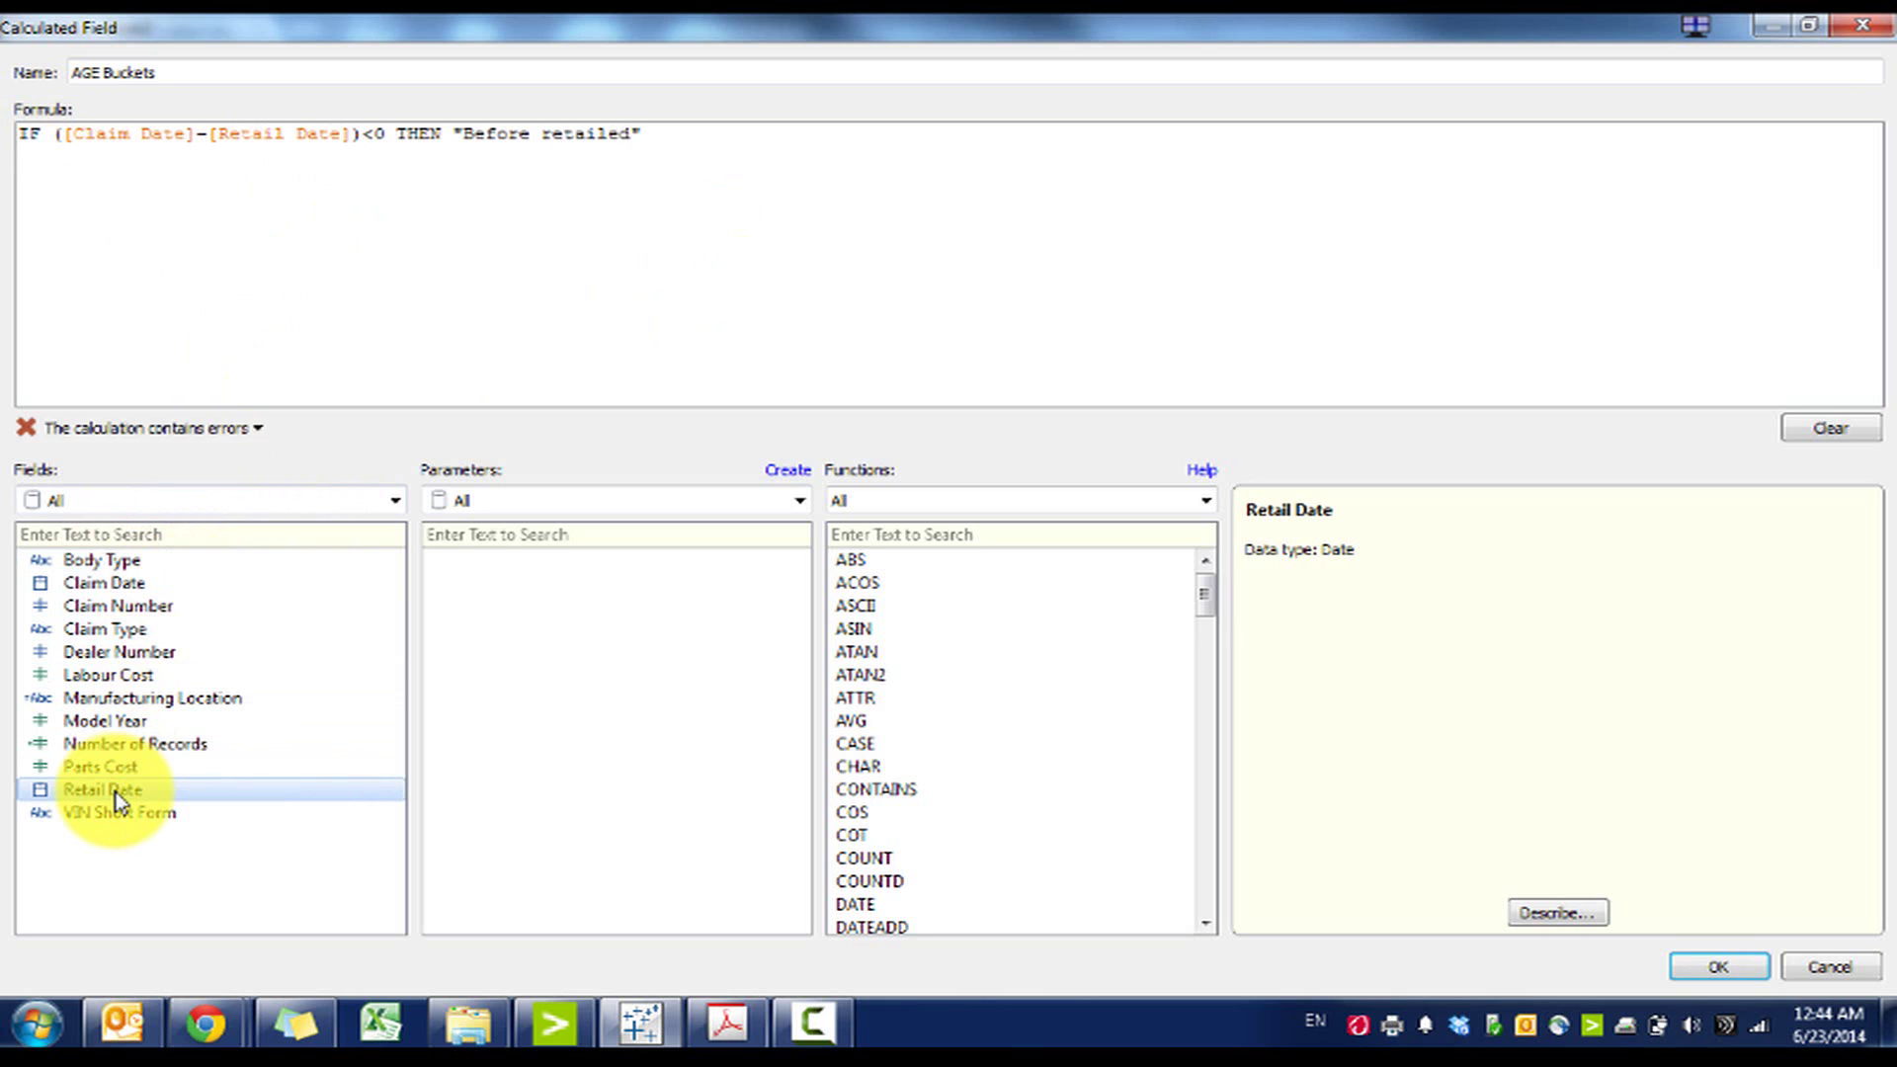
pyautogui.write('ELSE IF')
pyautogui.press('BackSpace')
pyautogui.press('BackSpace')
pyautogui.press('BackSpace')
# Add ELSEIF [Claim Date]-[Retail Date] < 365*1 THEN "Claimed years 0 to 1"
pyautogui.write('IF [')
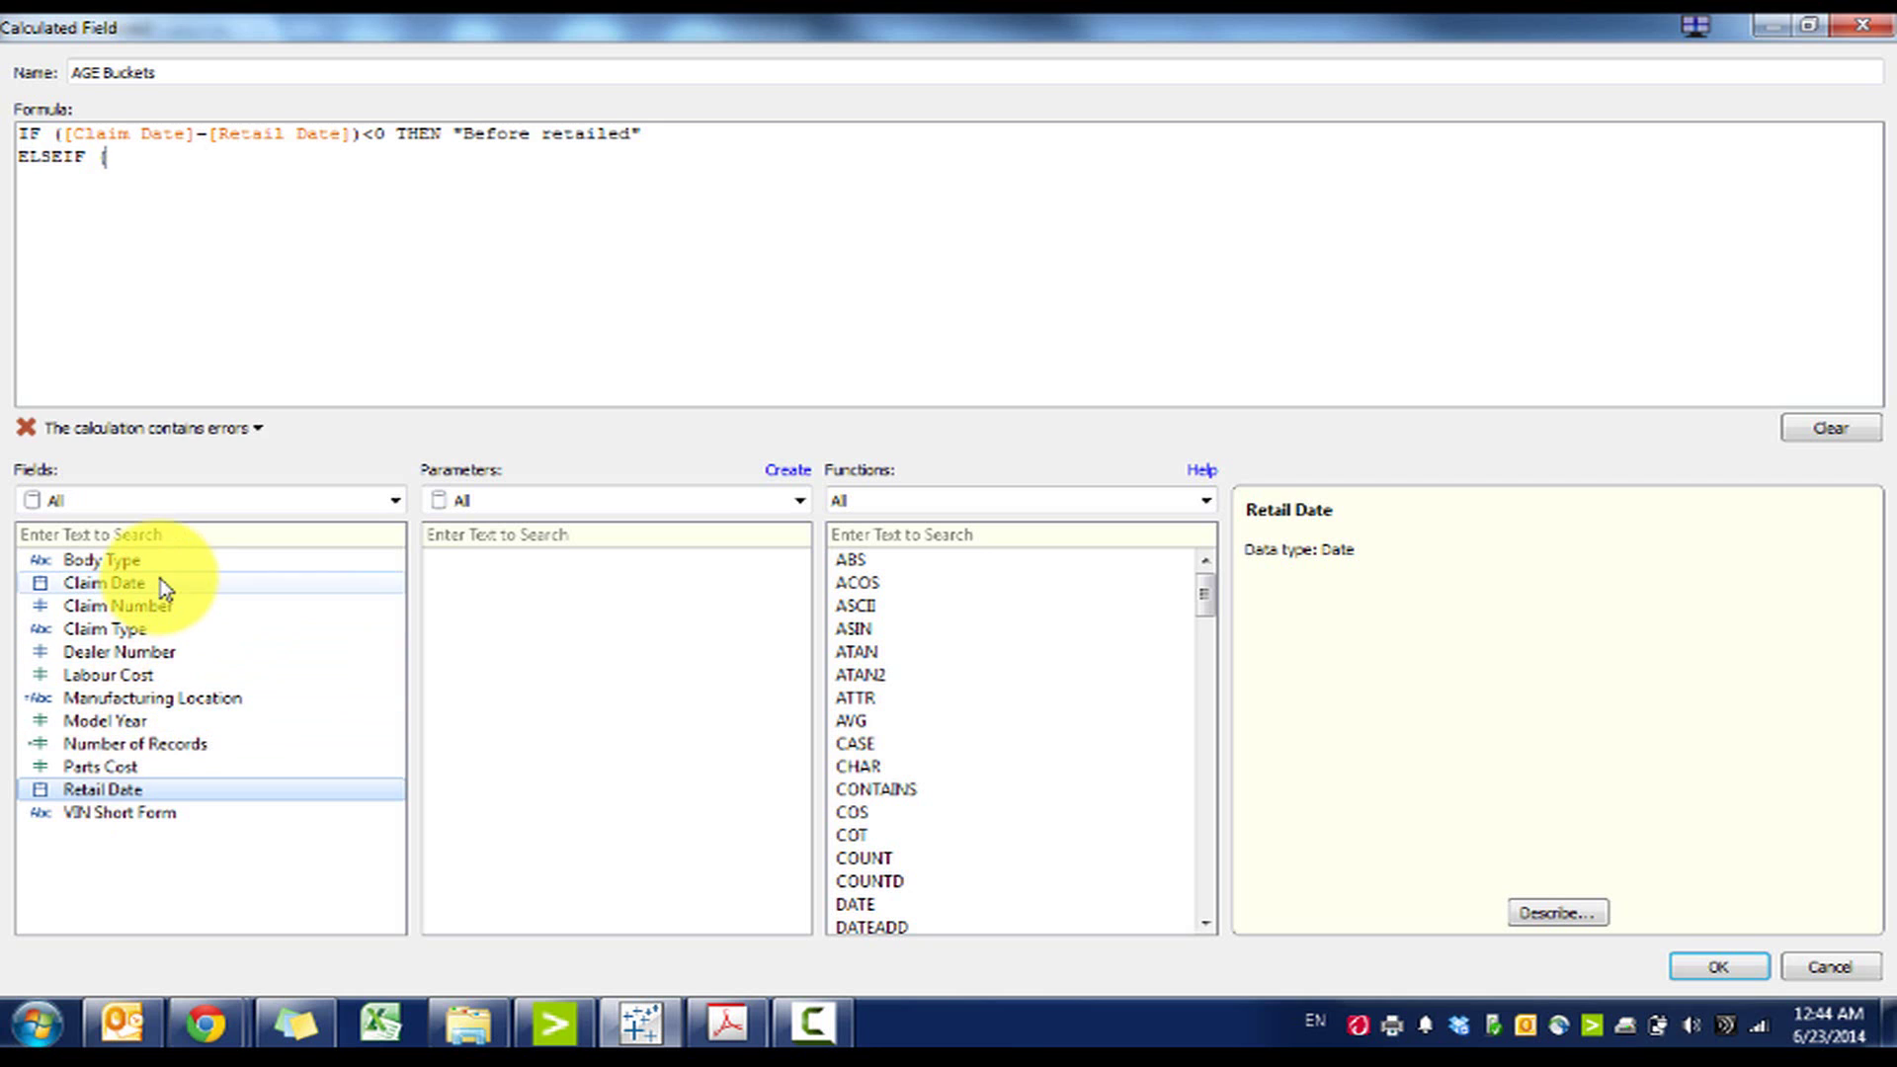
pyautogui.click(160, 583)
pyautogui.doubleClick(160, 583)
pyautogui.write('-')
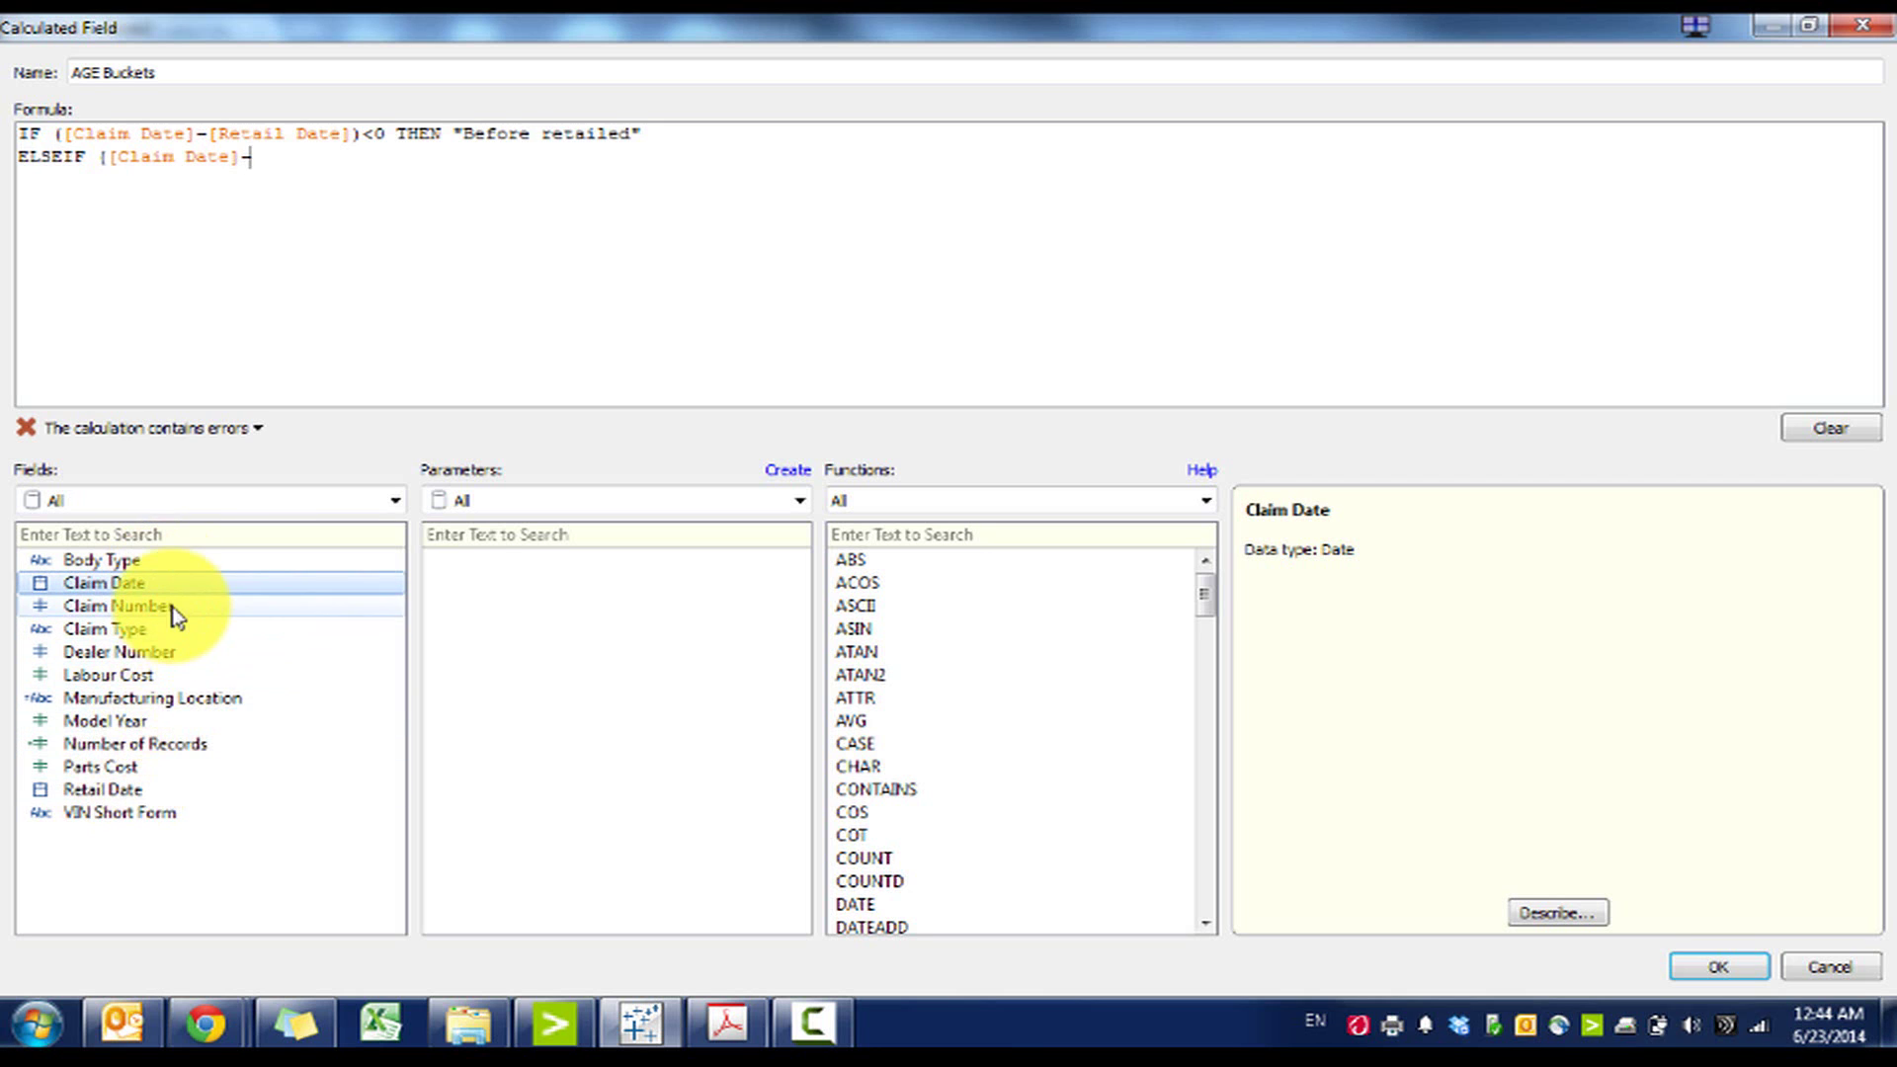
pyautogui.doubleClick(130, 794)
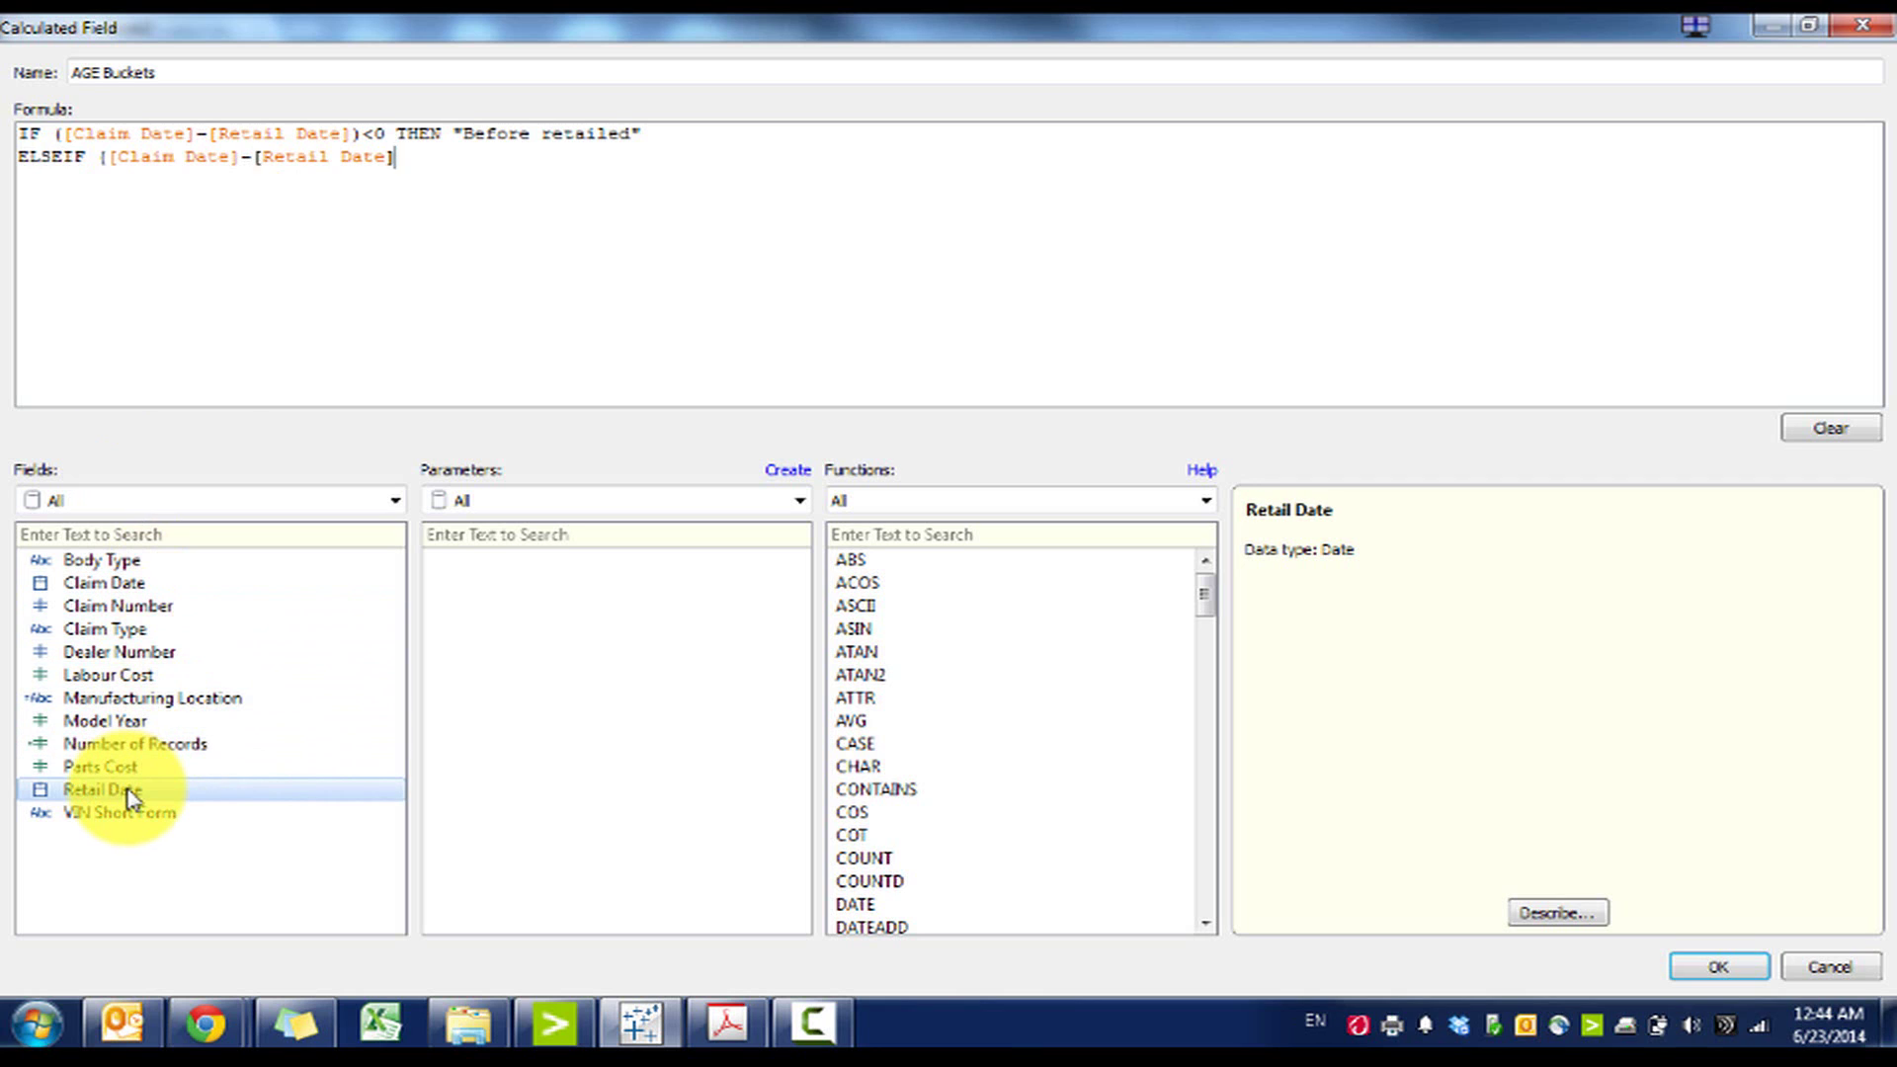
pyautogui.write(')')
pyautogui.write('<')
pyautogui.write('365*1')
pyautogui.write(' THEN "')
pyautogui.write('Retail')
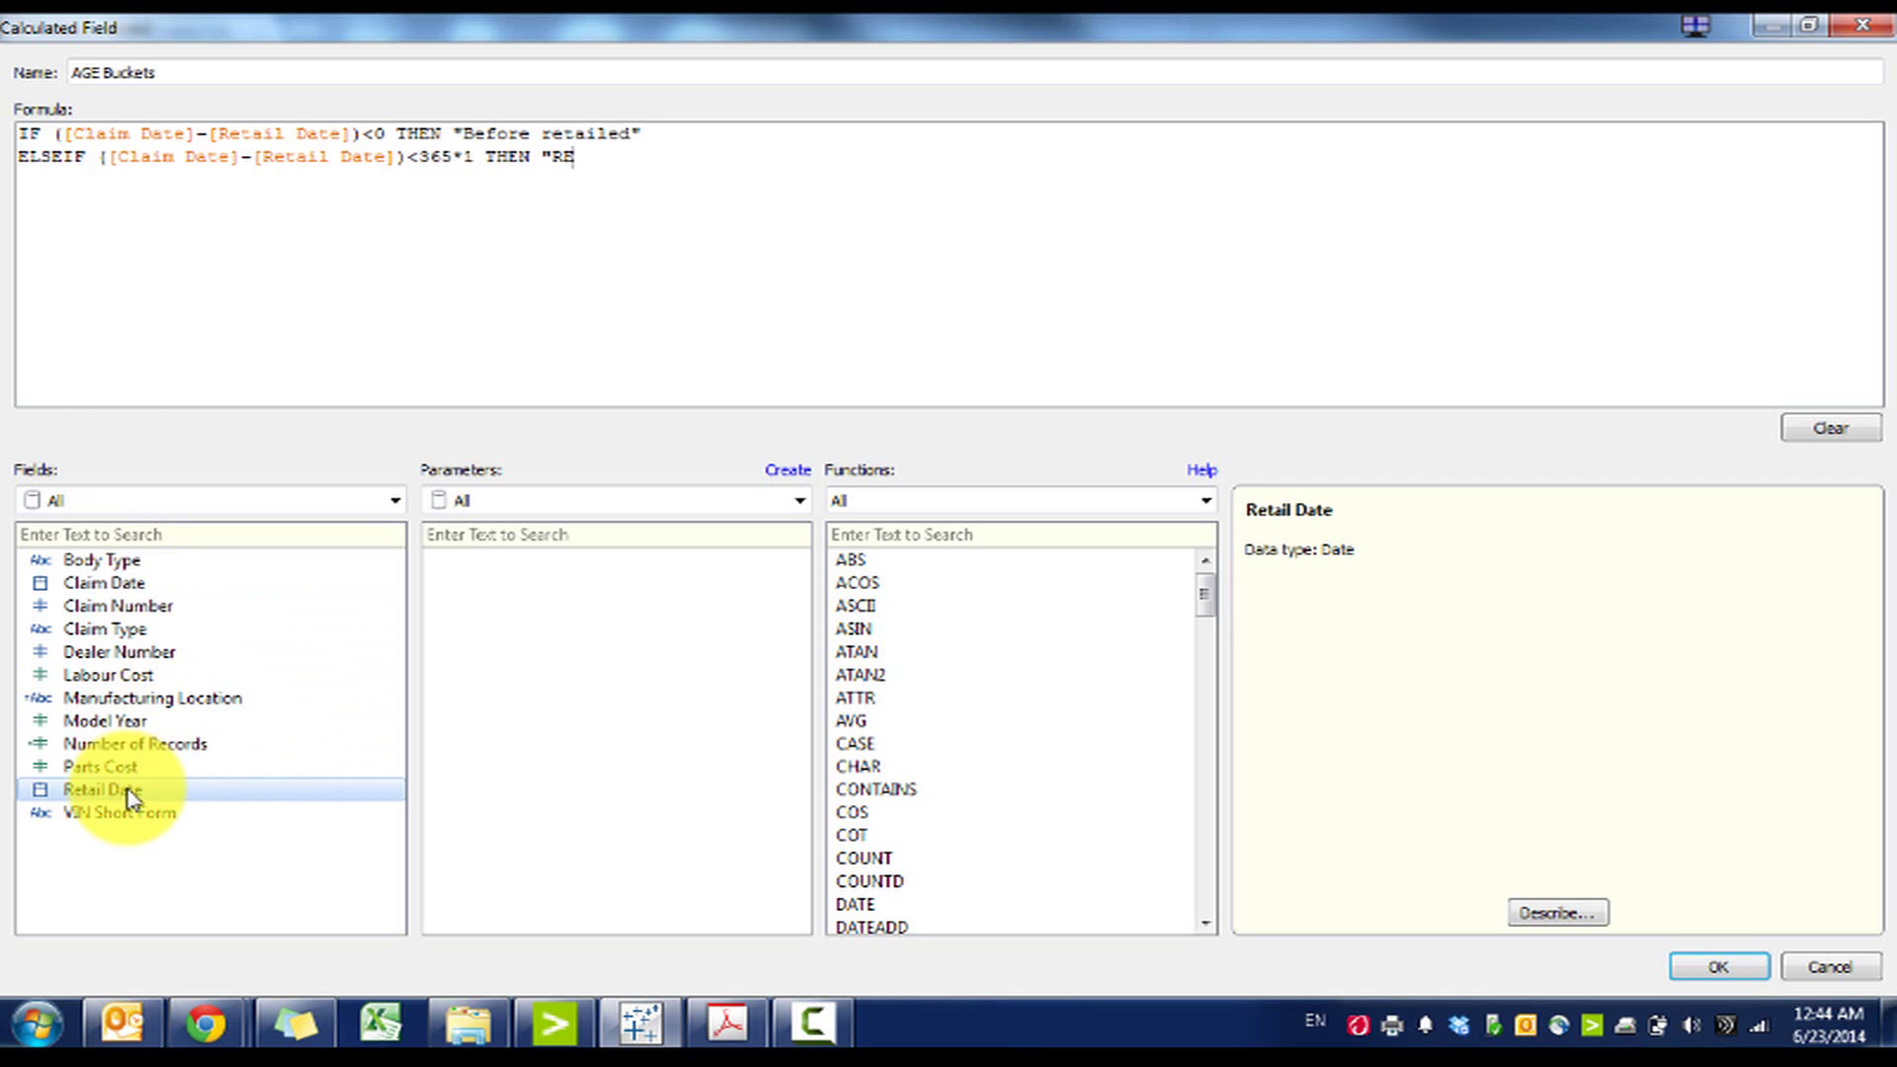
pyautogui.press('BackSpace')
pyautogui.press('BackSpace')
pyautogui.press('BackSpace')
pyautogui.press('BackSpace')
pyautogui.press('BackSpace')
pyautogui.write('tai')
pyautogui.press('BackSpace')
pyautogui.press('BackSpace')
pyautogui.press('BackSpace')
pyautogui.press('BackSpace')
pyautogui.press('BackSpace')
pyautogui.write('Claimed years 0 to 1"')
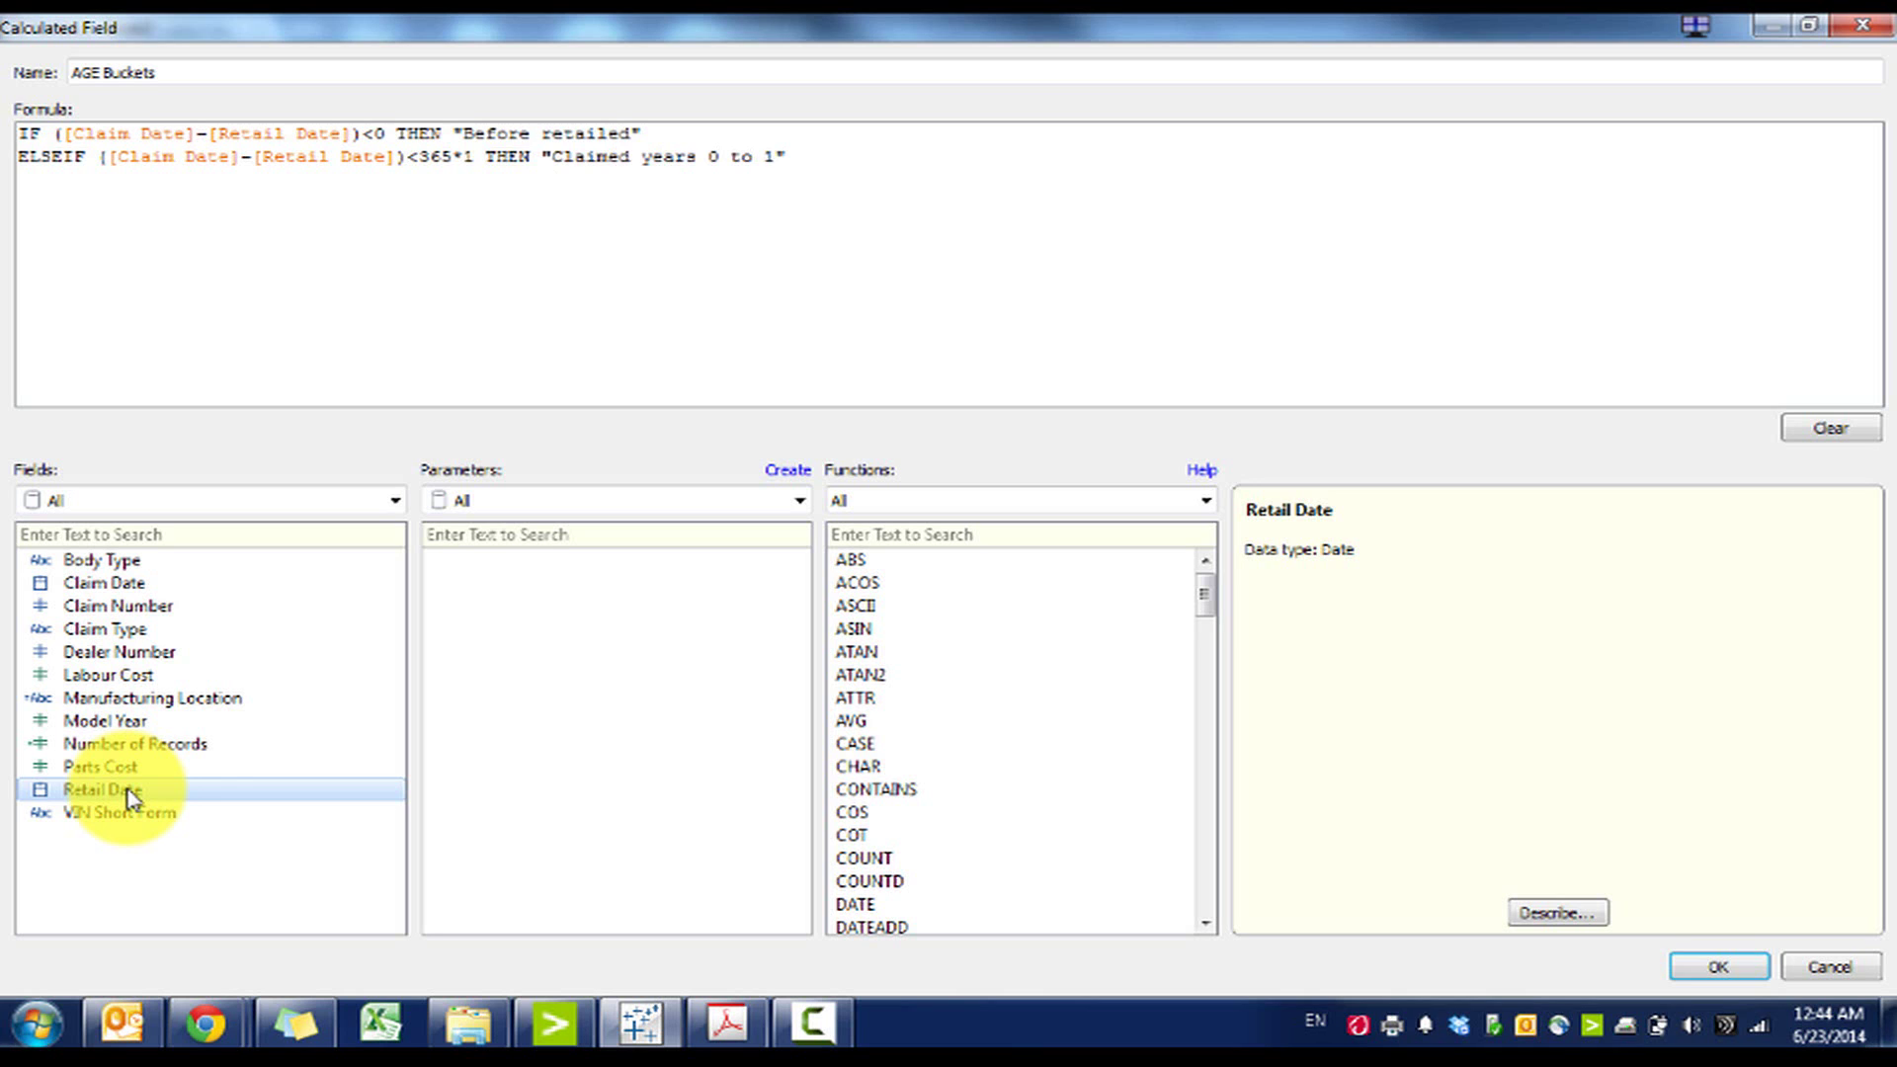
# Duplicate the ELSEIF bucket line four times for the additional year ranges
pyautogui.tripleClick(711, 160)
pyautogui.hotkey('ctrl', 'c')
pyautogui.click(635, 196)
pyautogui.press('Return')
pyautogui.hotkey('ctrl', 'v')
pyautogui.press('Return')
pyautogui.hotkey('ctrl', 'v')
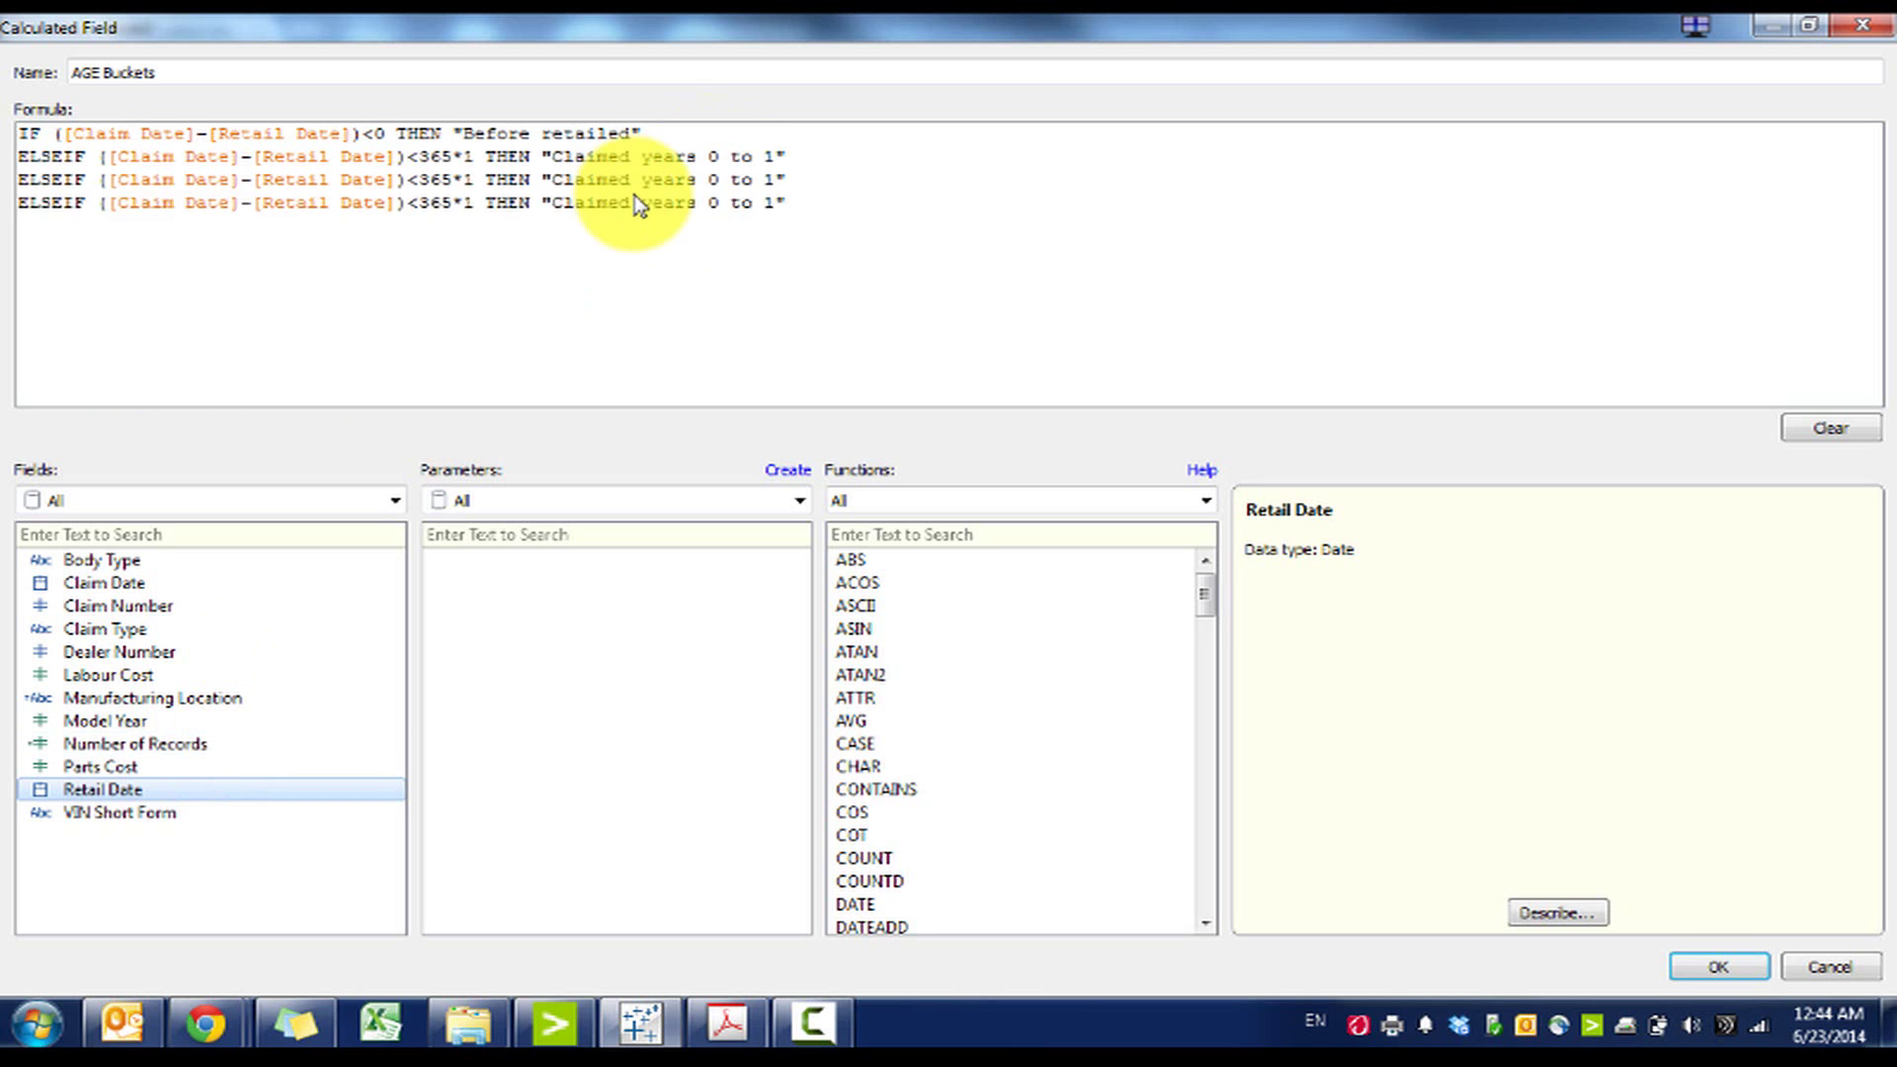
pyautogui.press('Return')
pyautogui.hotkey('ctrl', 'v')
pyautogui.press('Return')
pyautogui.hotkey('ctrl', 'v')
pyautogui.press('Return')
pyautogui.hotkey('ctrl', 'v')
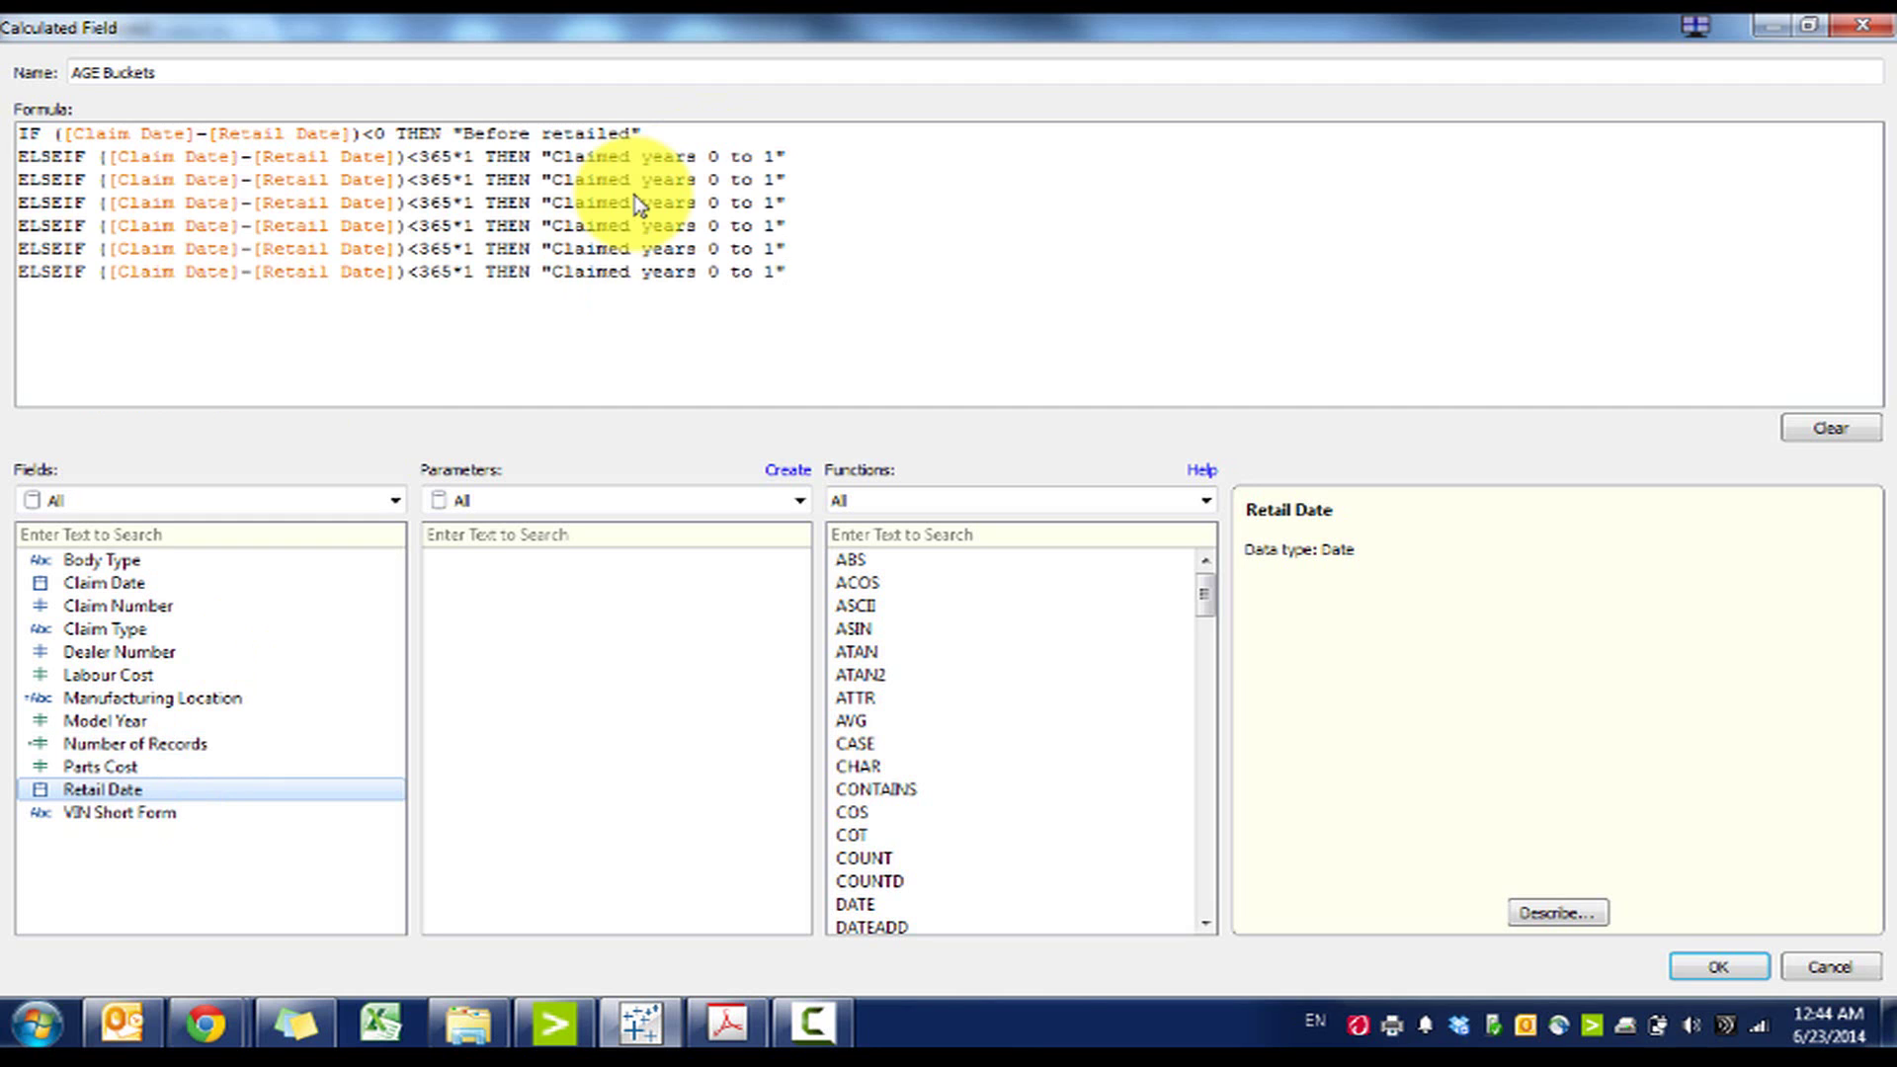
# Set the copies' multipliers to 365*2, 365*3 and 365*4, with the last line testing beyond 4 years
pyautogui.write('2')
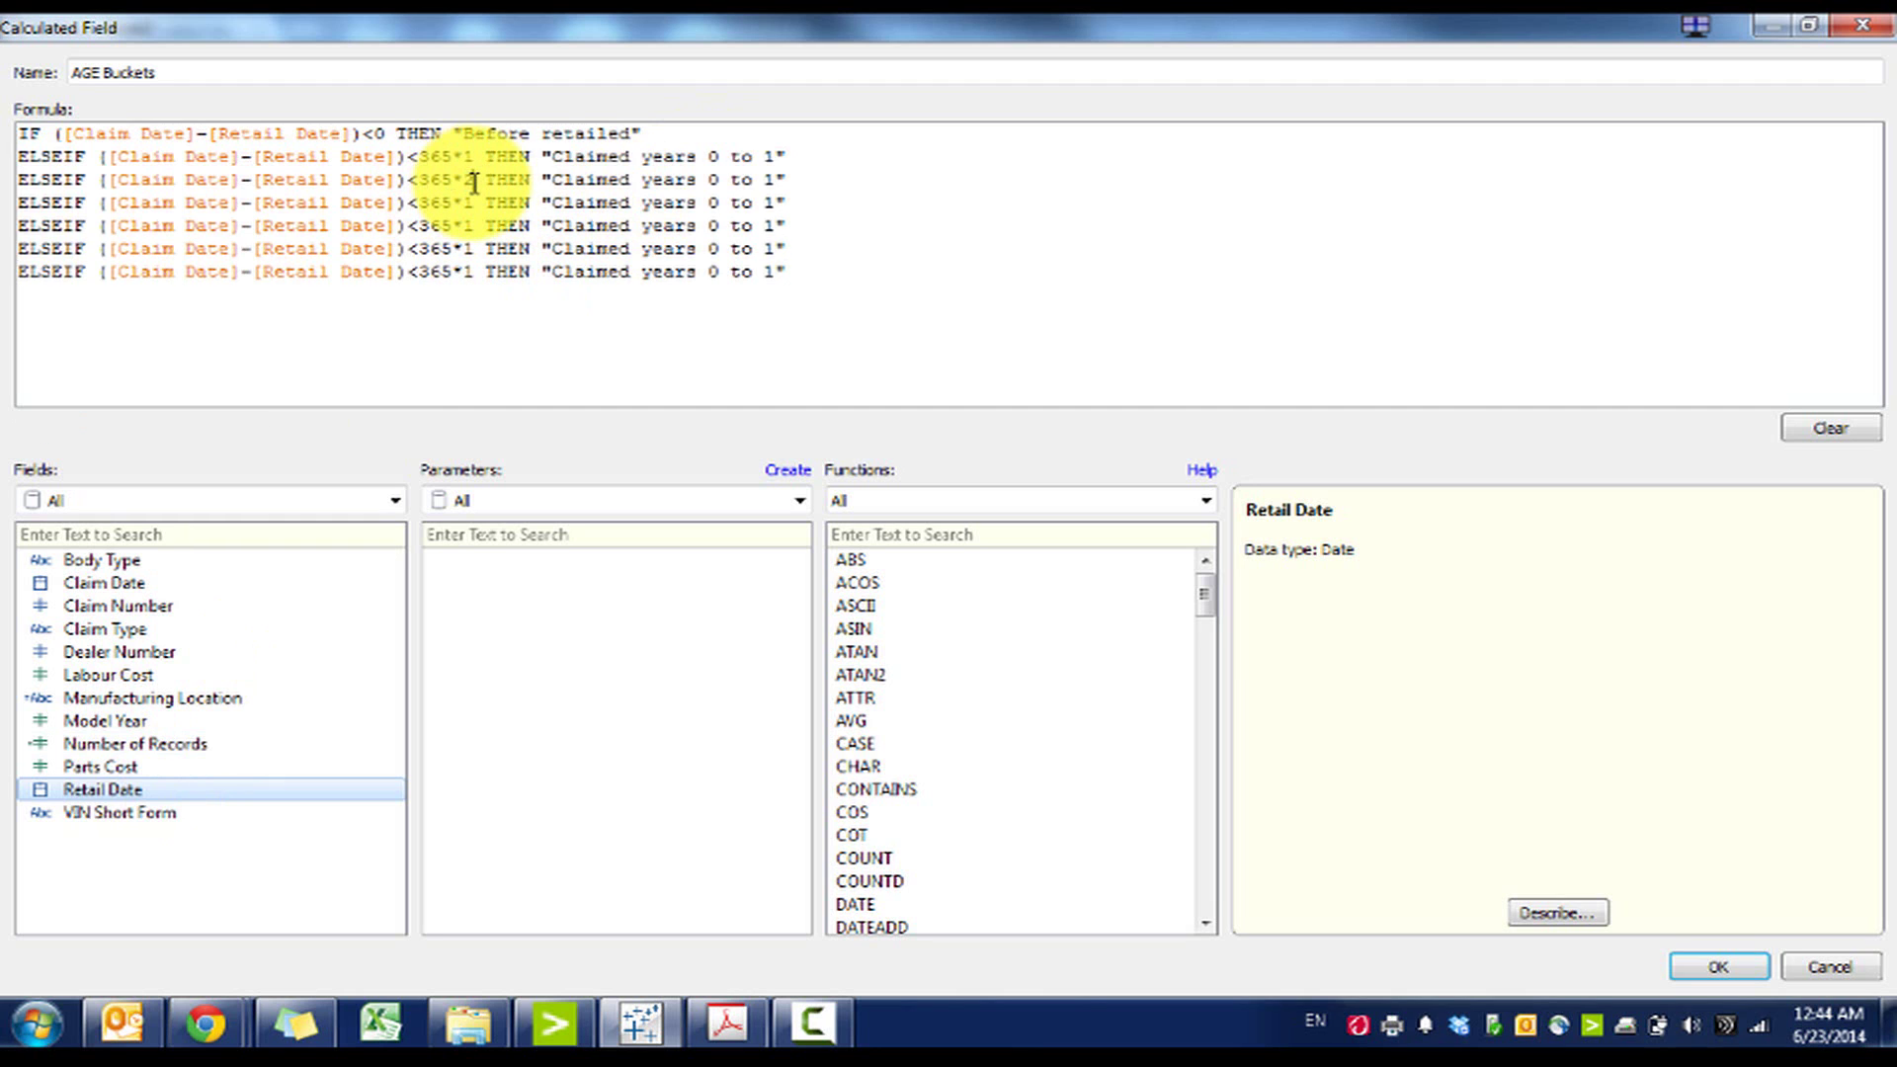
pyautogui.press('Down')
pyautogui.press('BackSpace')
pyautogui.write('3')
pyautogui.press('Down')
pyautogui.press('BackSpace')
pyautogui.write('4')
pyautogui.moveTo(826, 263); pyautogui.dragTo(486, 247)
pyautogui.press('BackSpace')
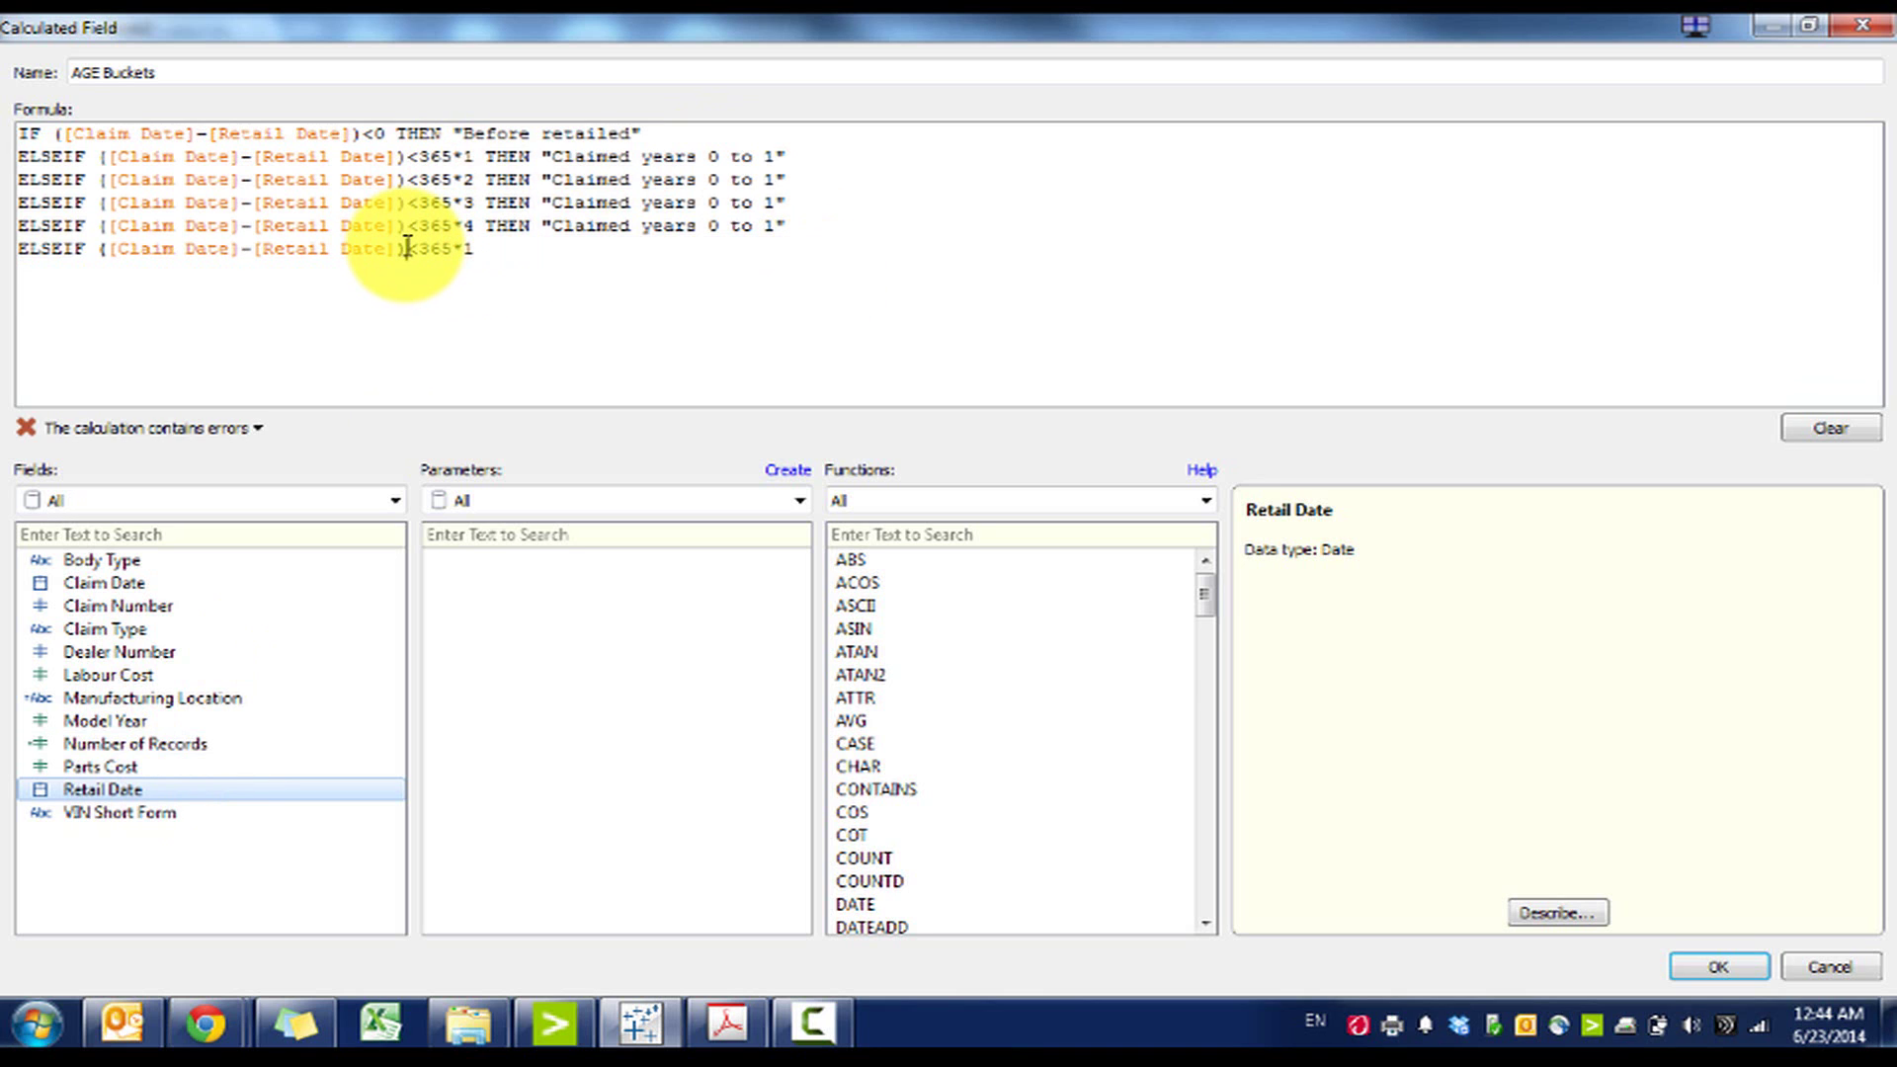
pyautogui.click(408, 248)
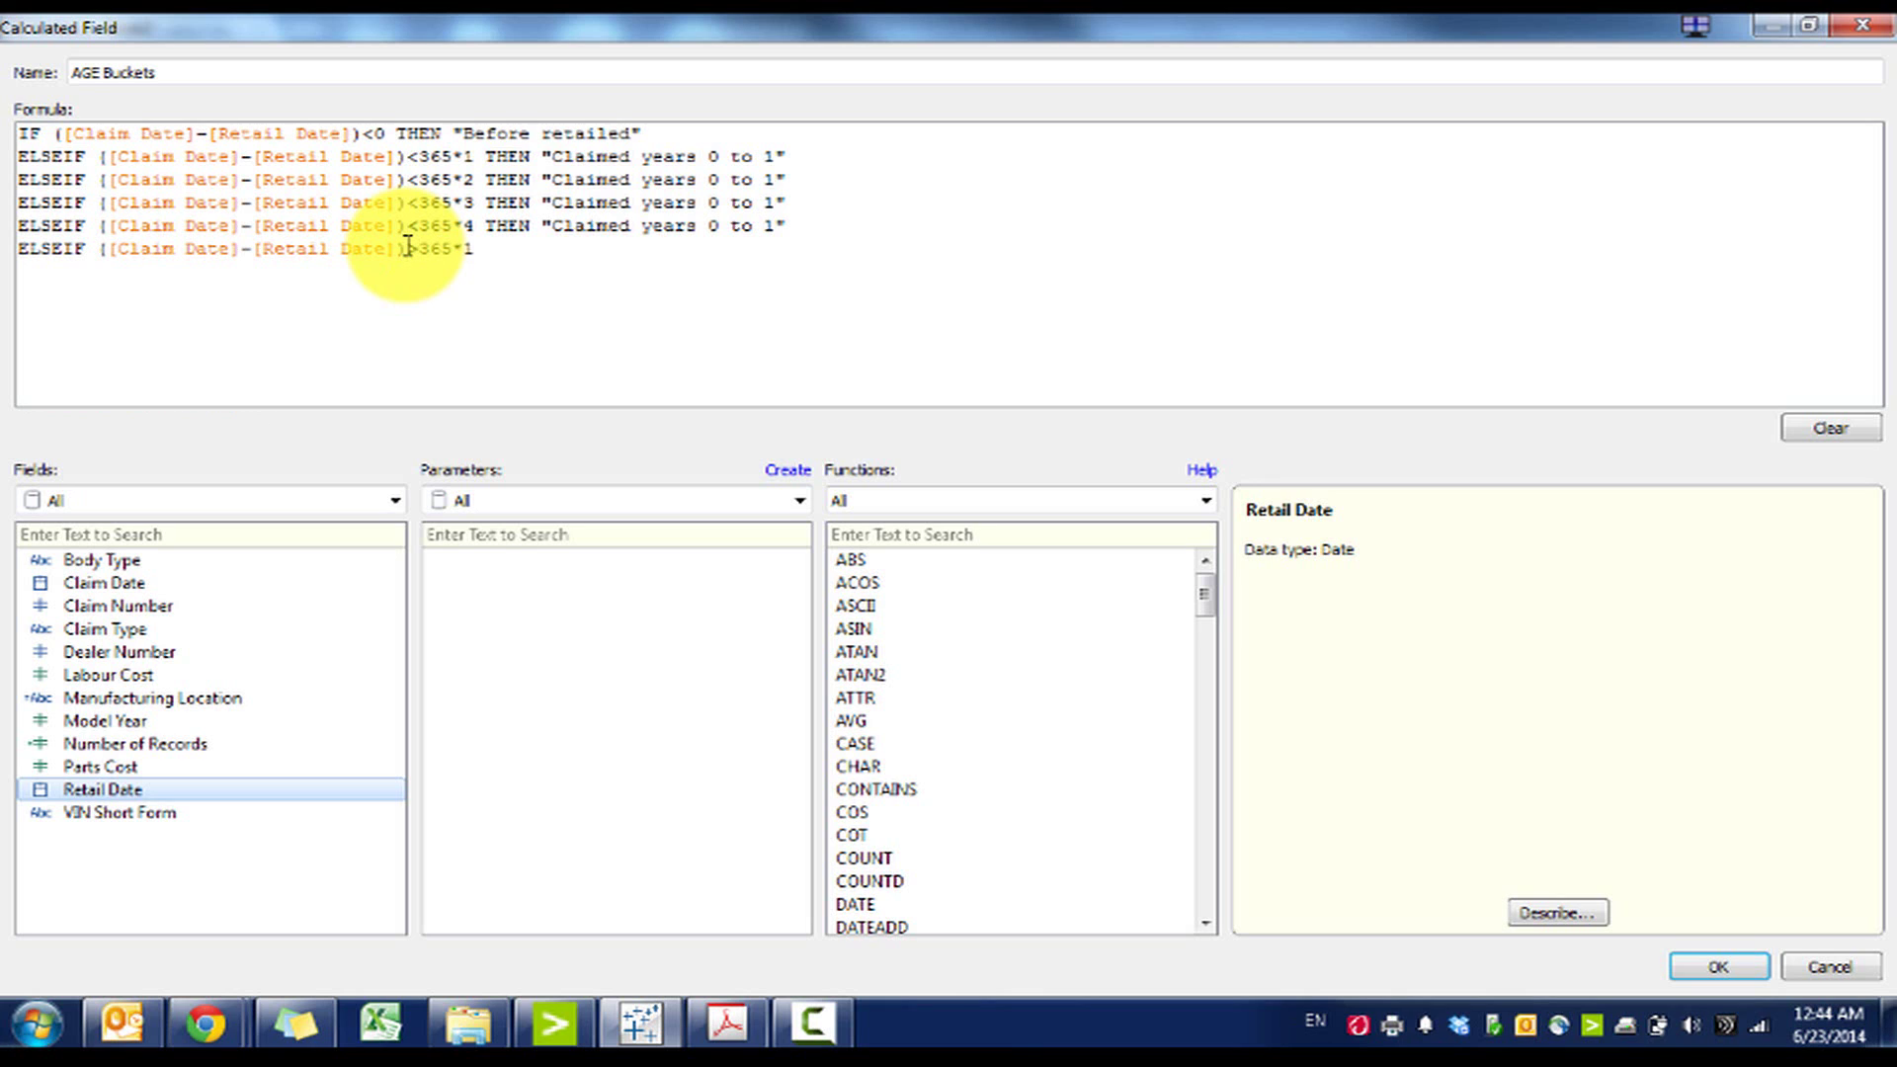
pyautogui.click(484, 249)
pyautogui.press('BackSpace')
pyautogui.write('4')
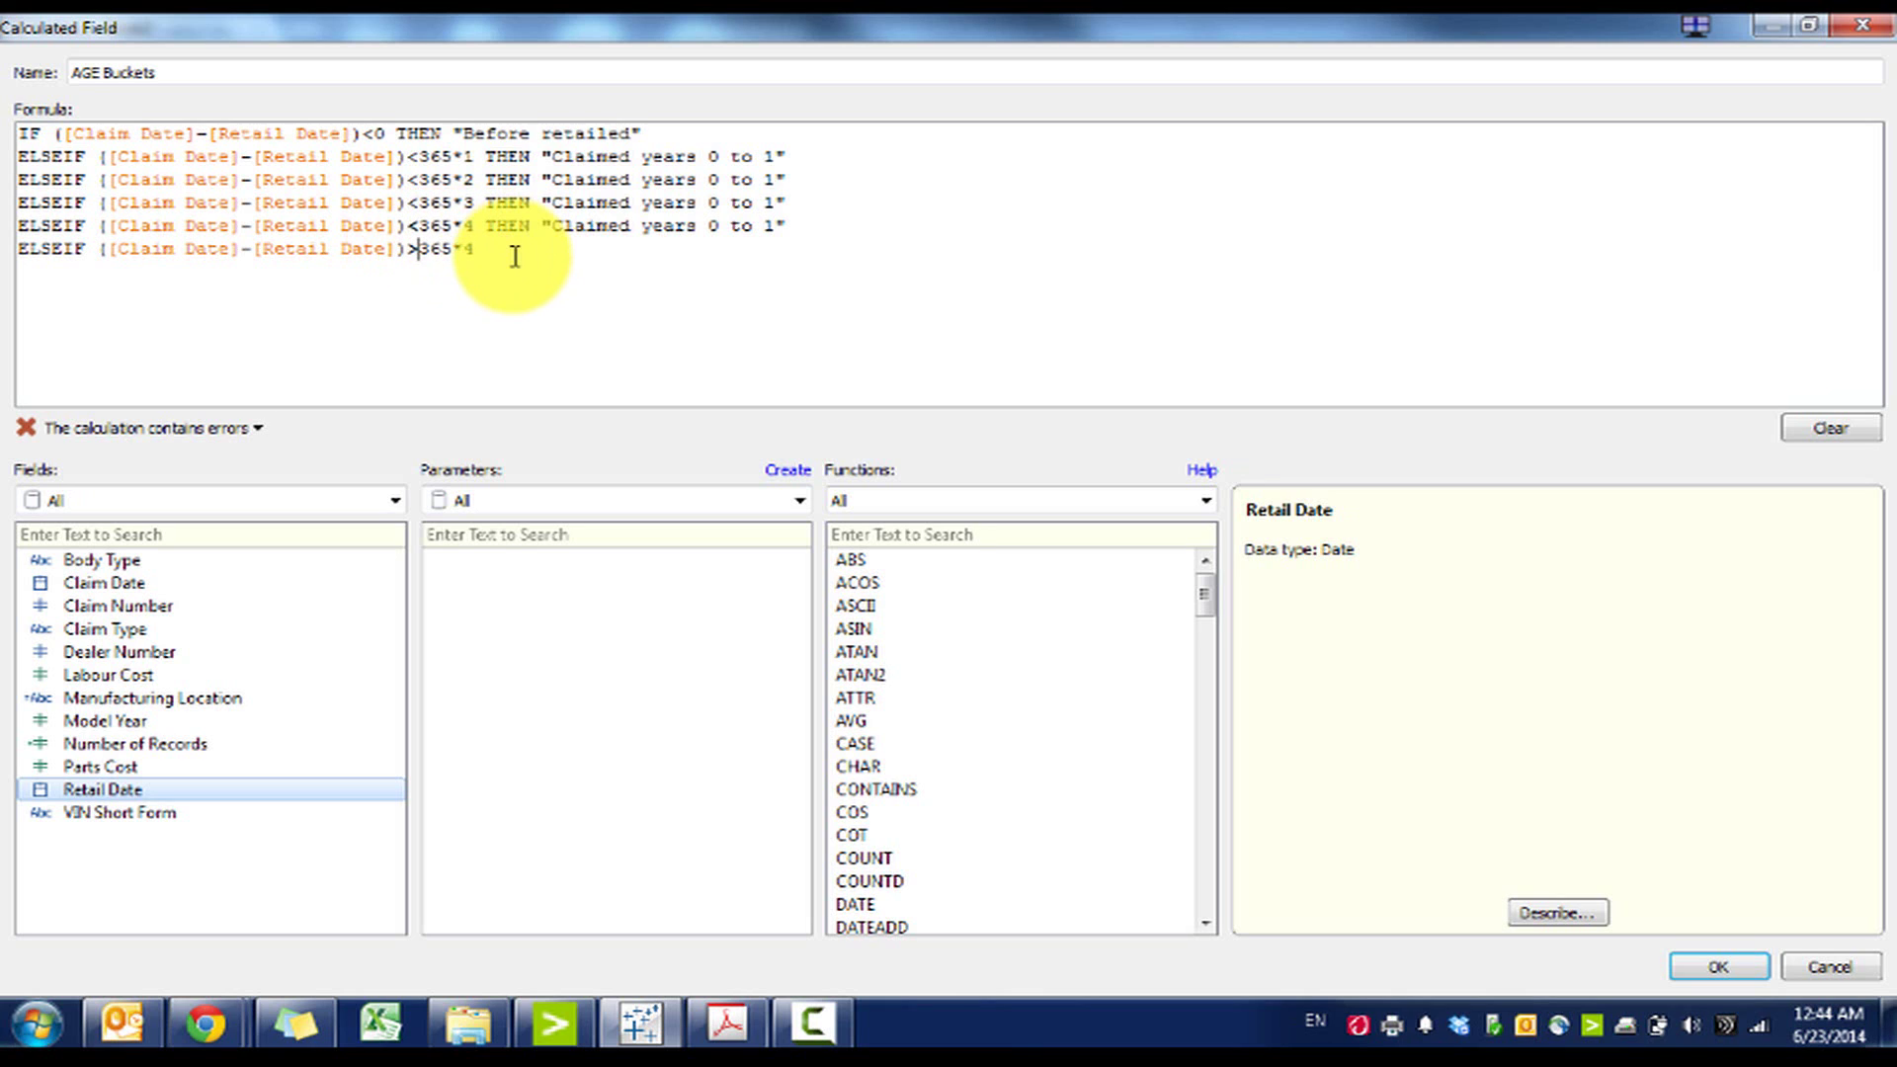
pyautogui.write('=')
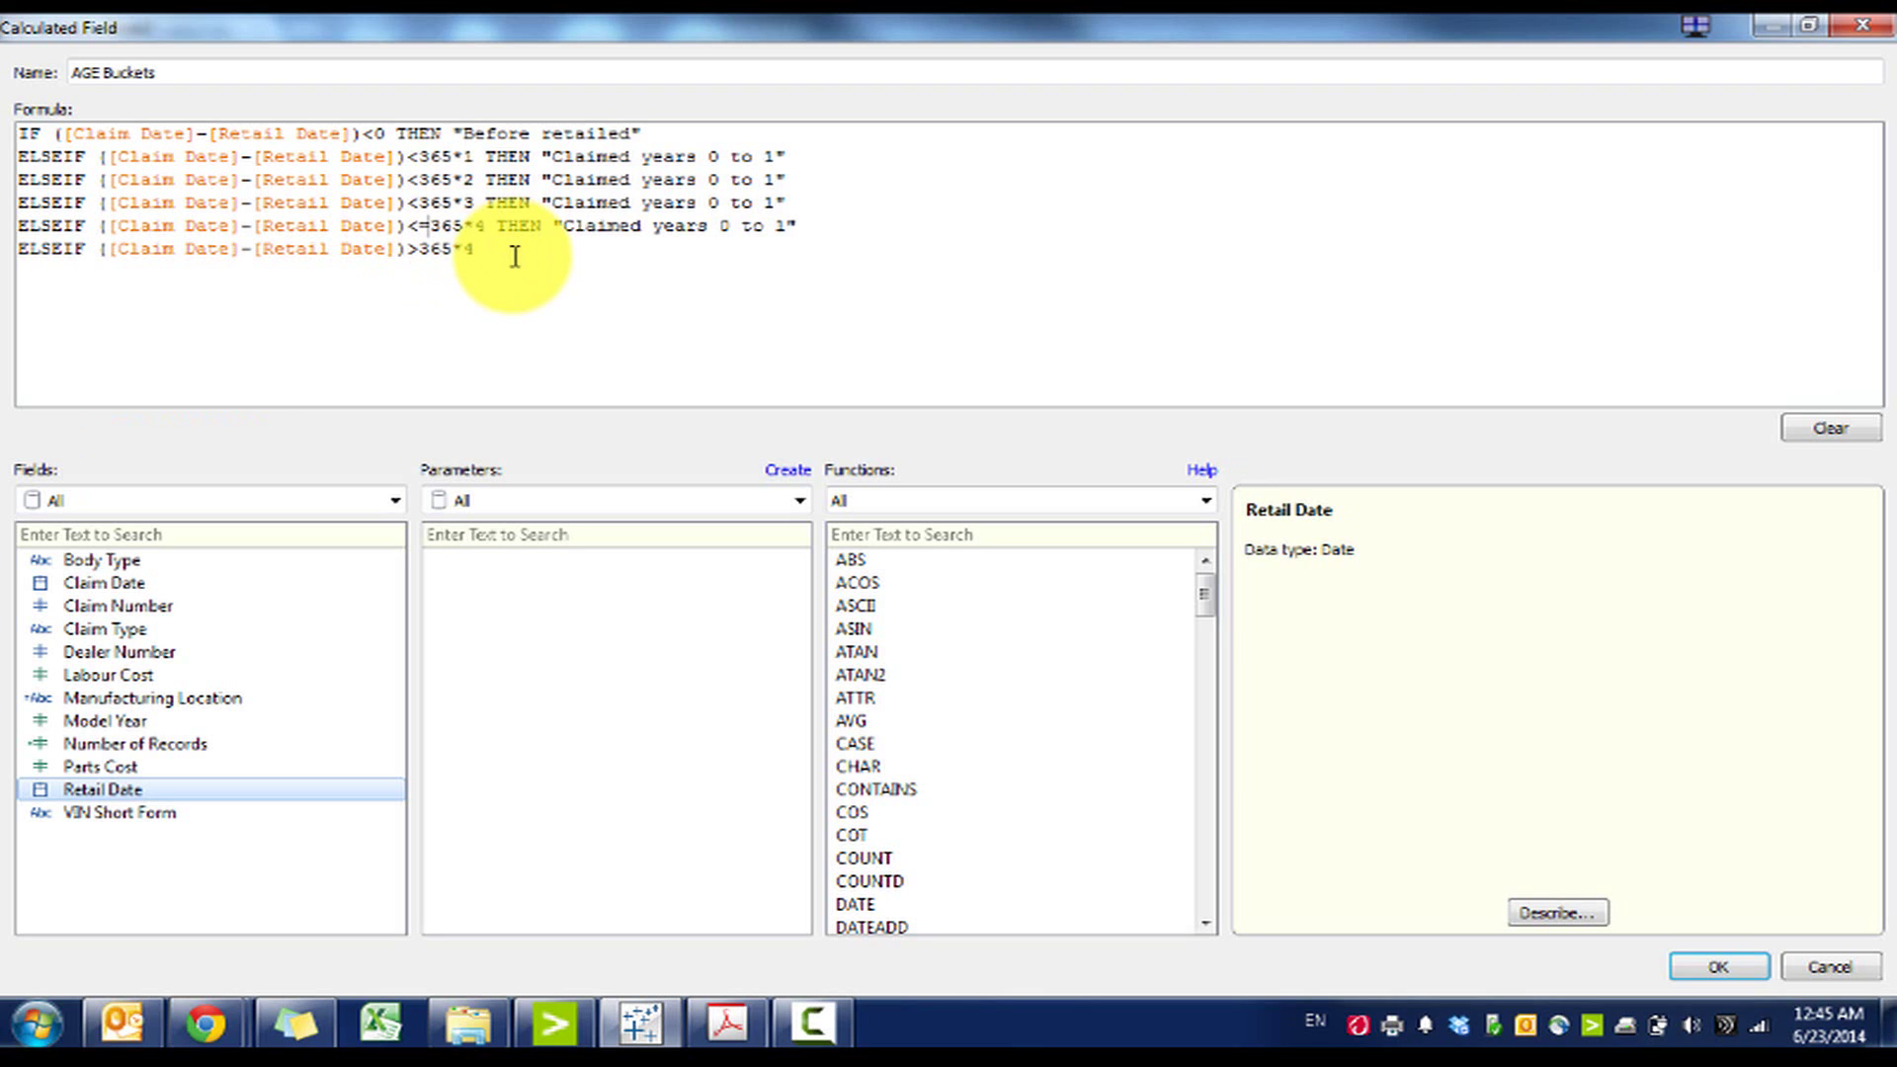
# Change the comparisons to <=, add the "Claimed years 4+" label, and rename the field Age Buckets
pyautogui.press('Up')
pyautogui.write('=')
pyautogui.write('=')
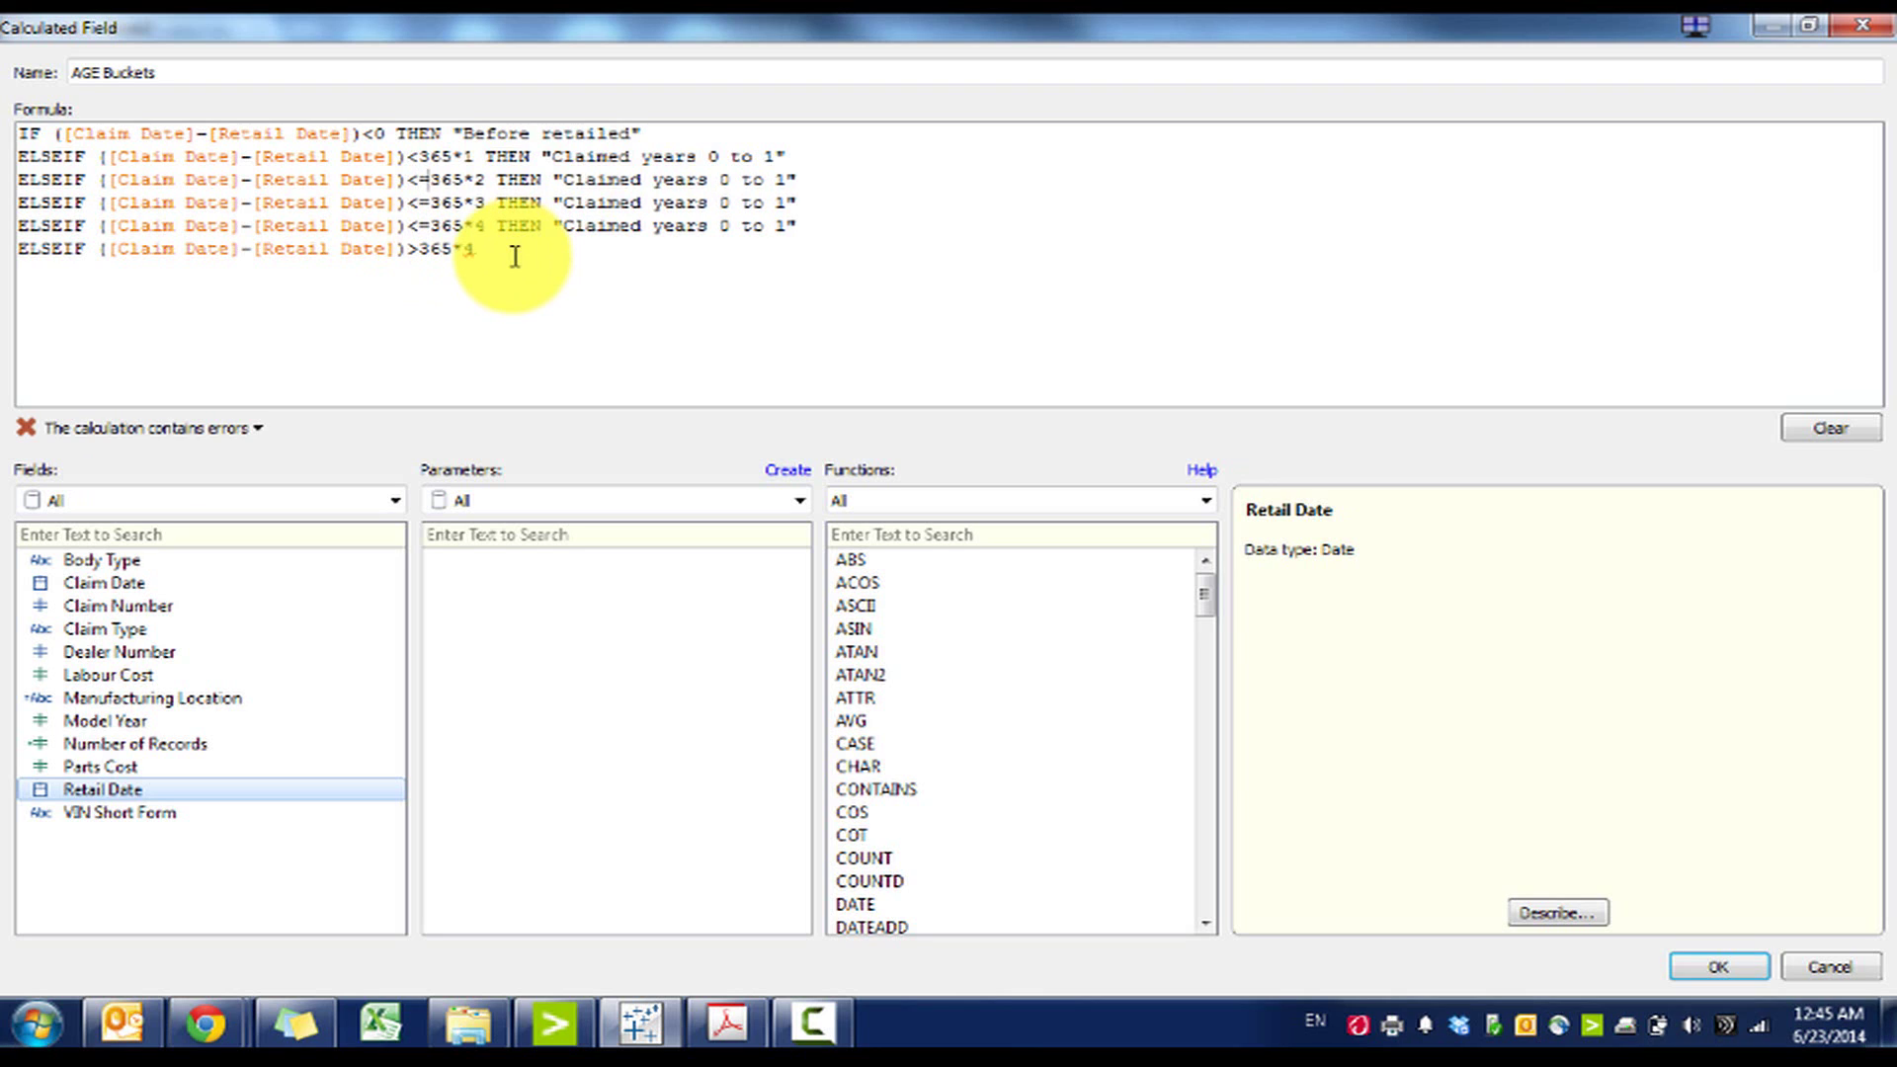
pyautogui.press('Up')
pyautogui.write('=')
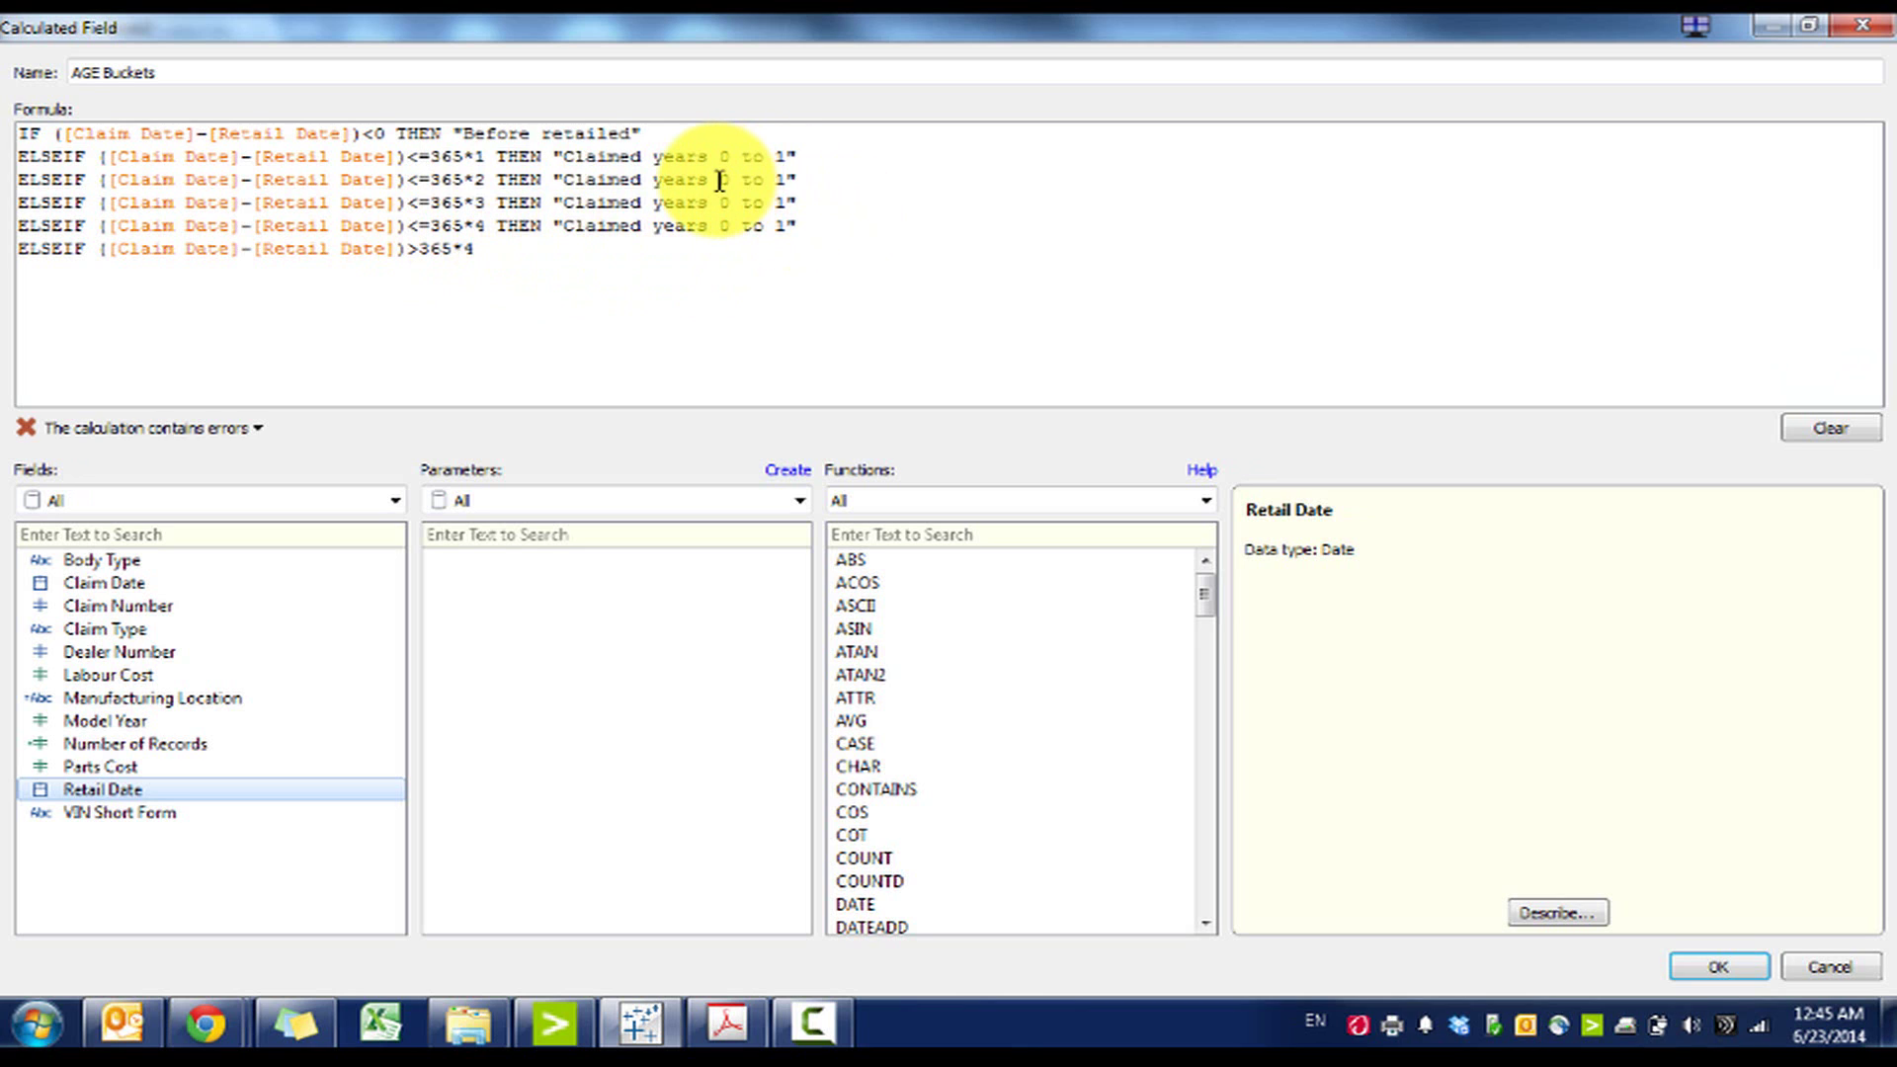
pyautogui.press('BackSpace')
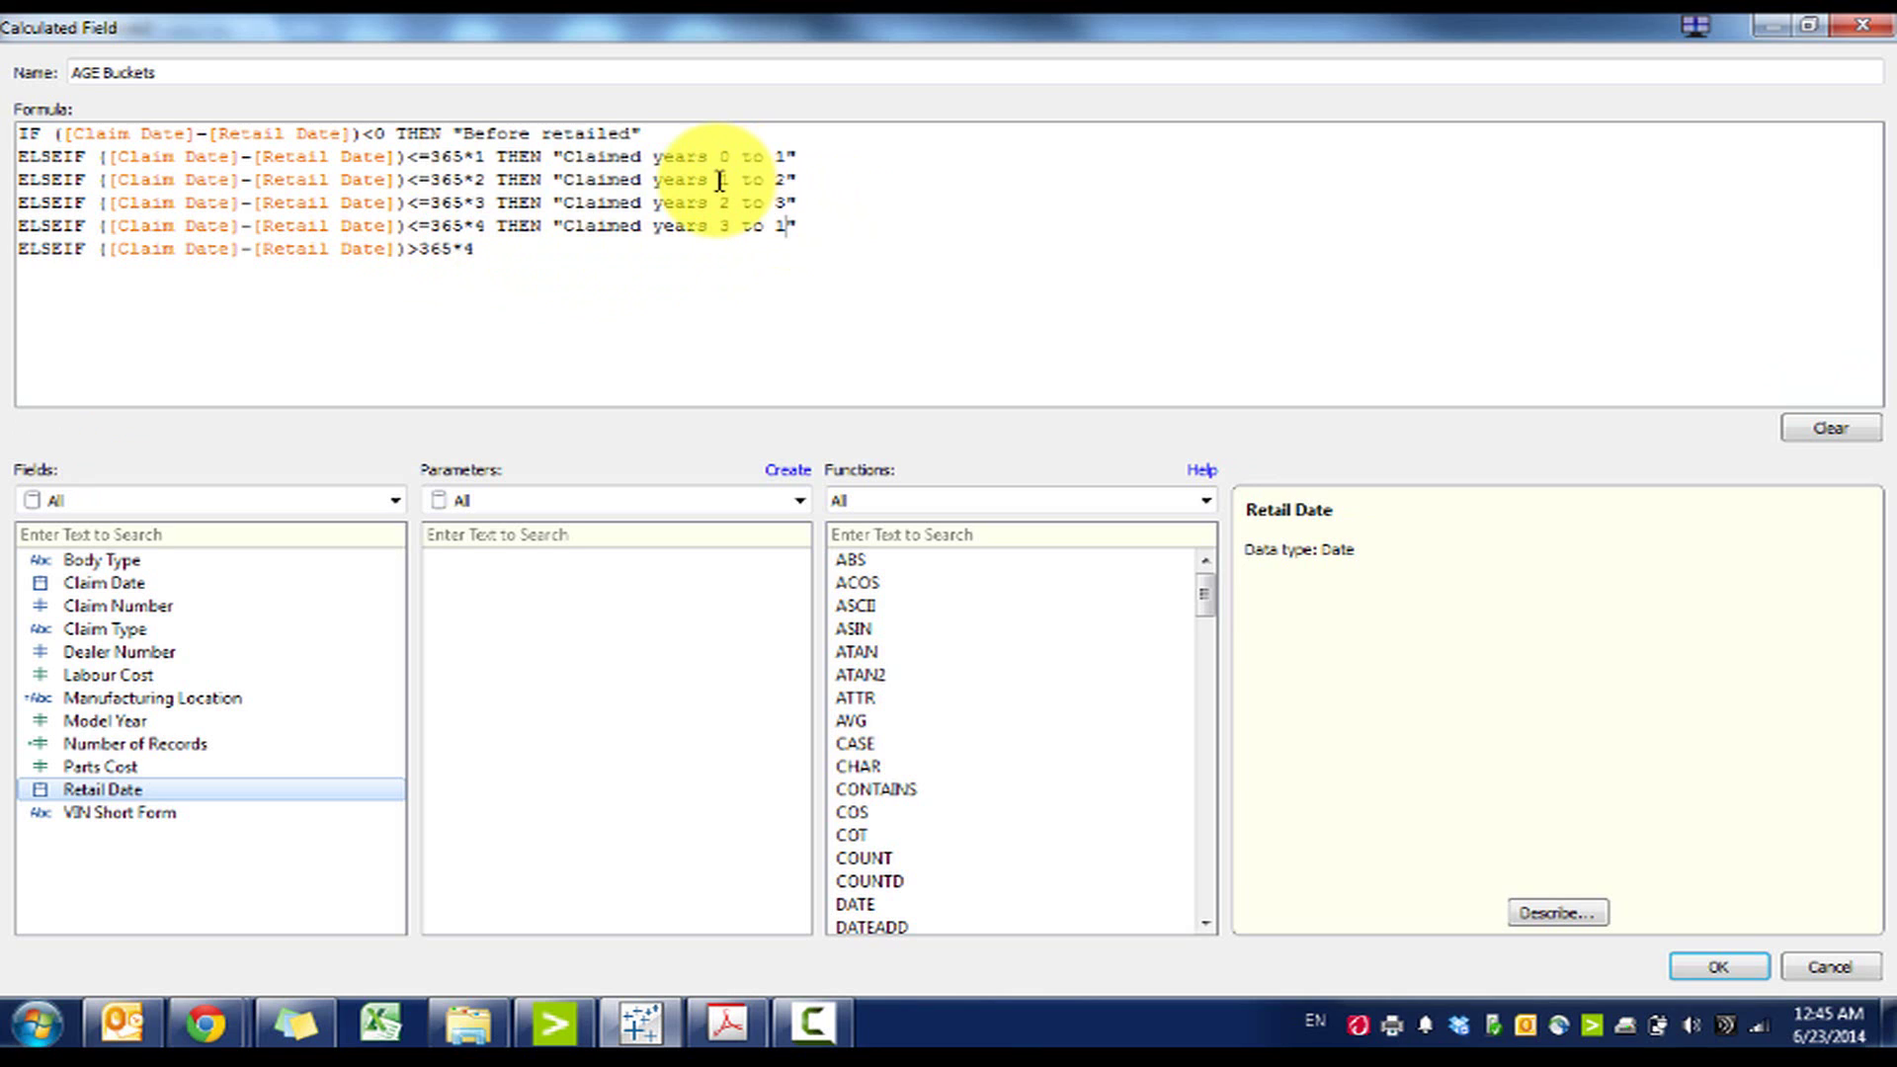
pyautogui.write('THEN "Claimed years 4+')
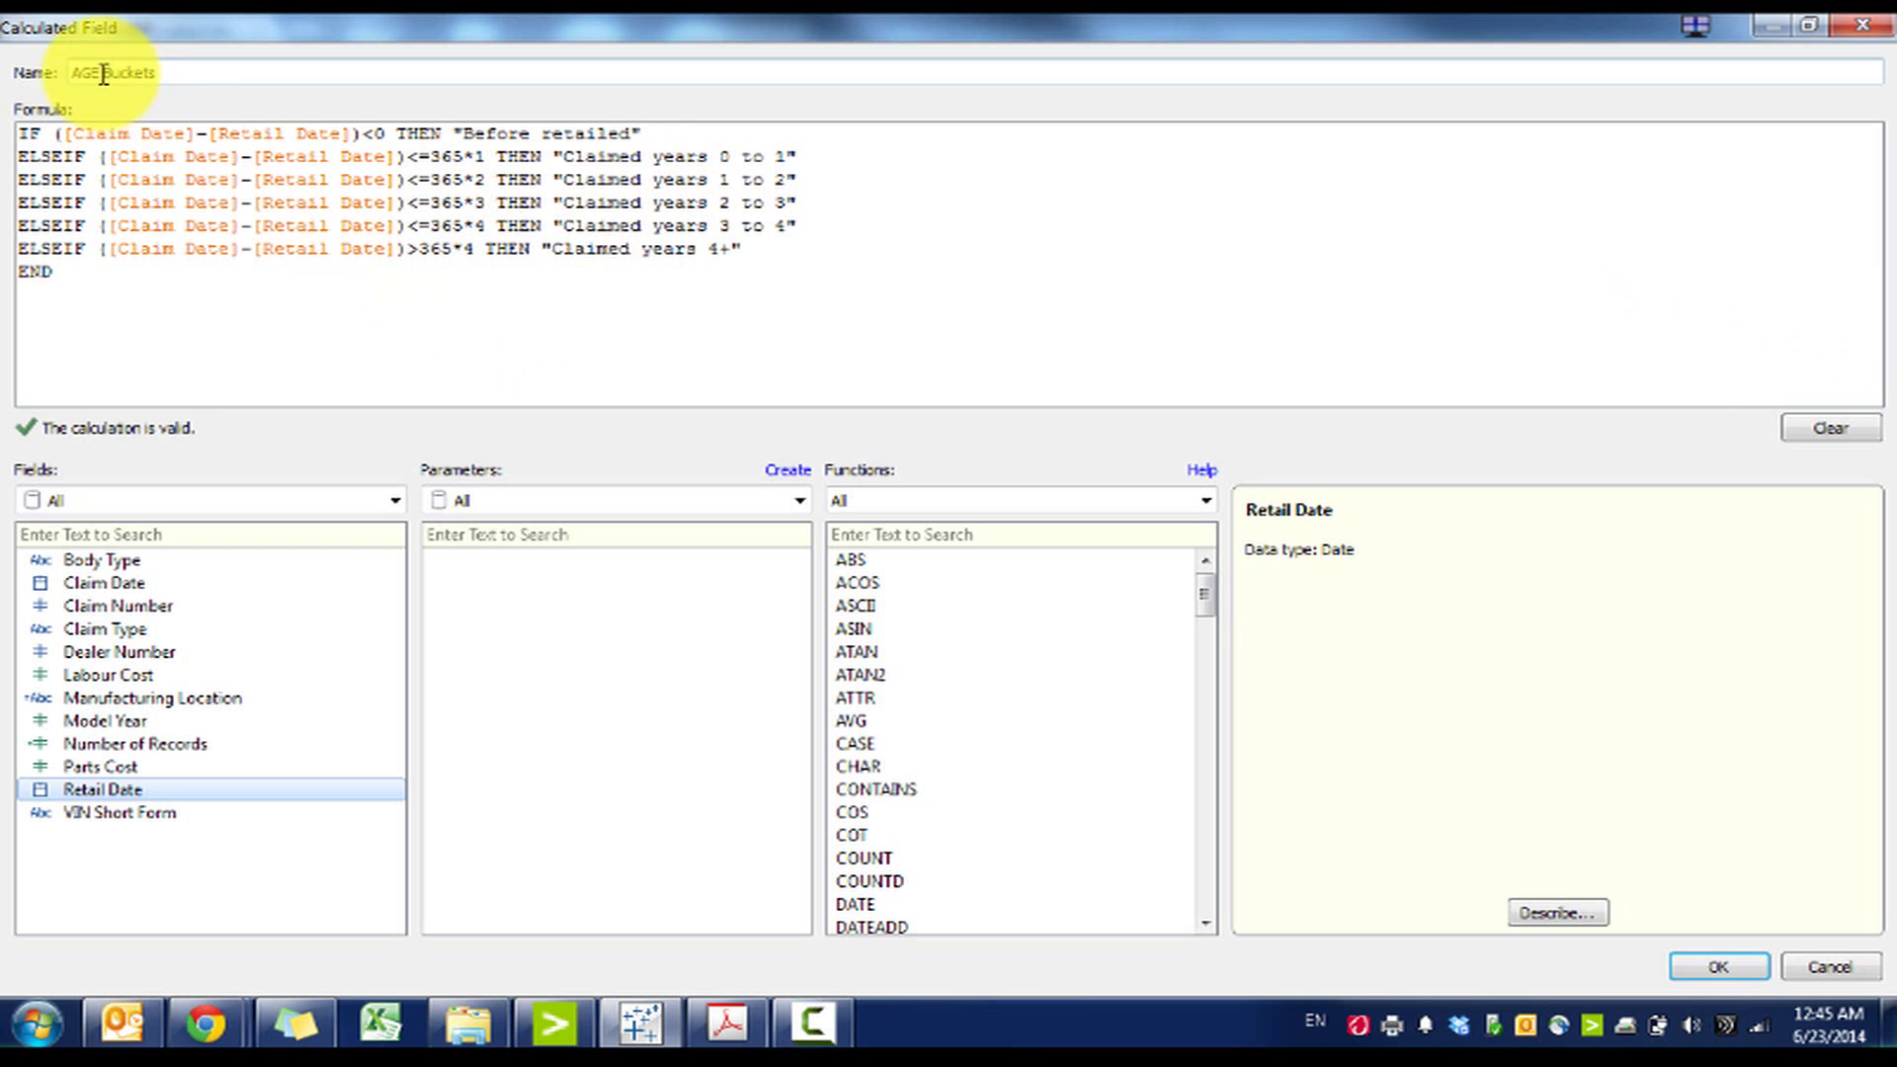
pyautogui.moveTo(102, 74); pyautogui.dragTo(5, 74)
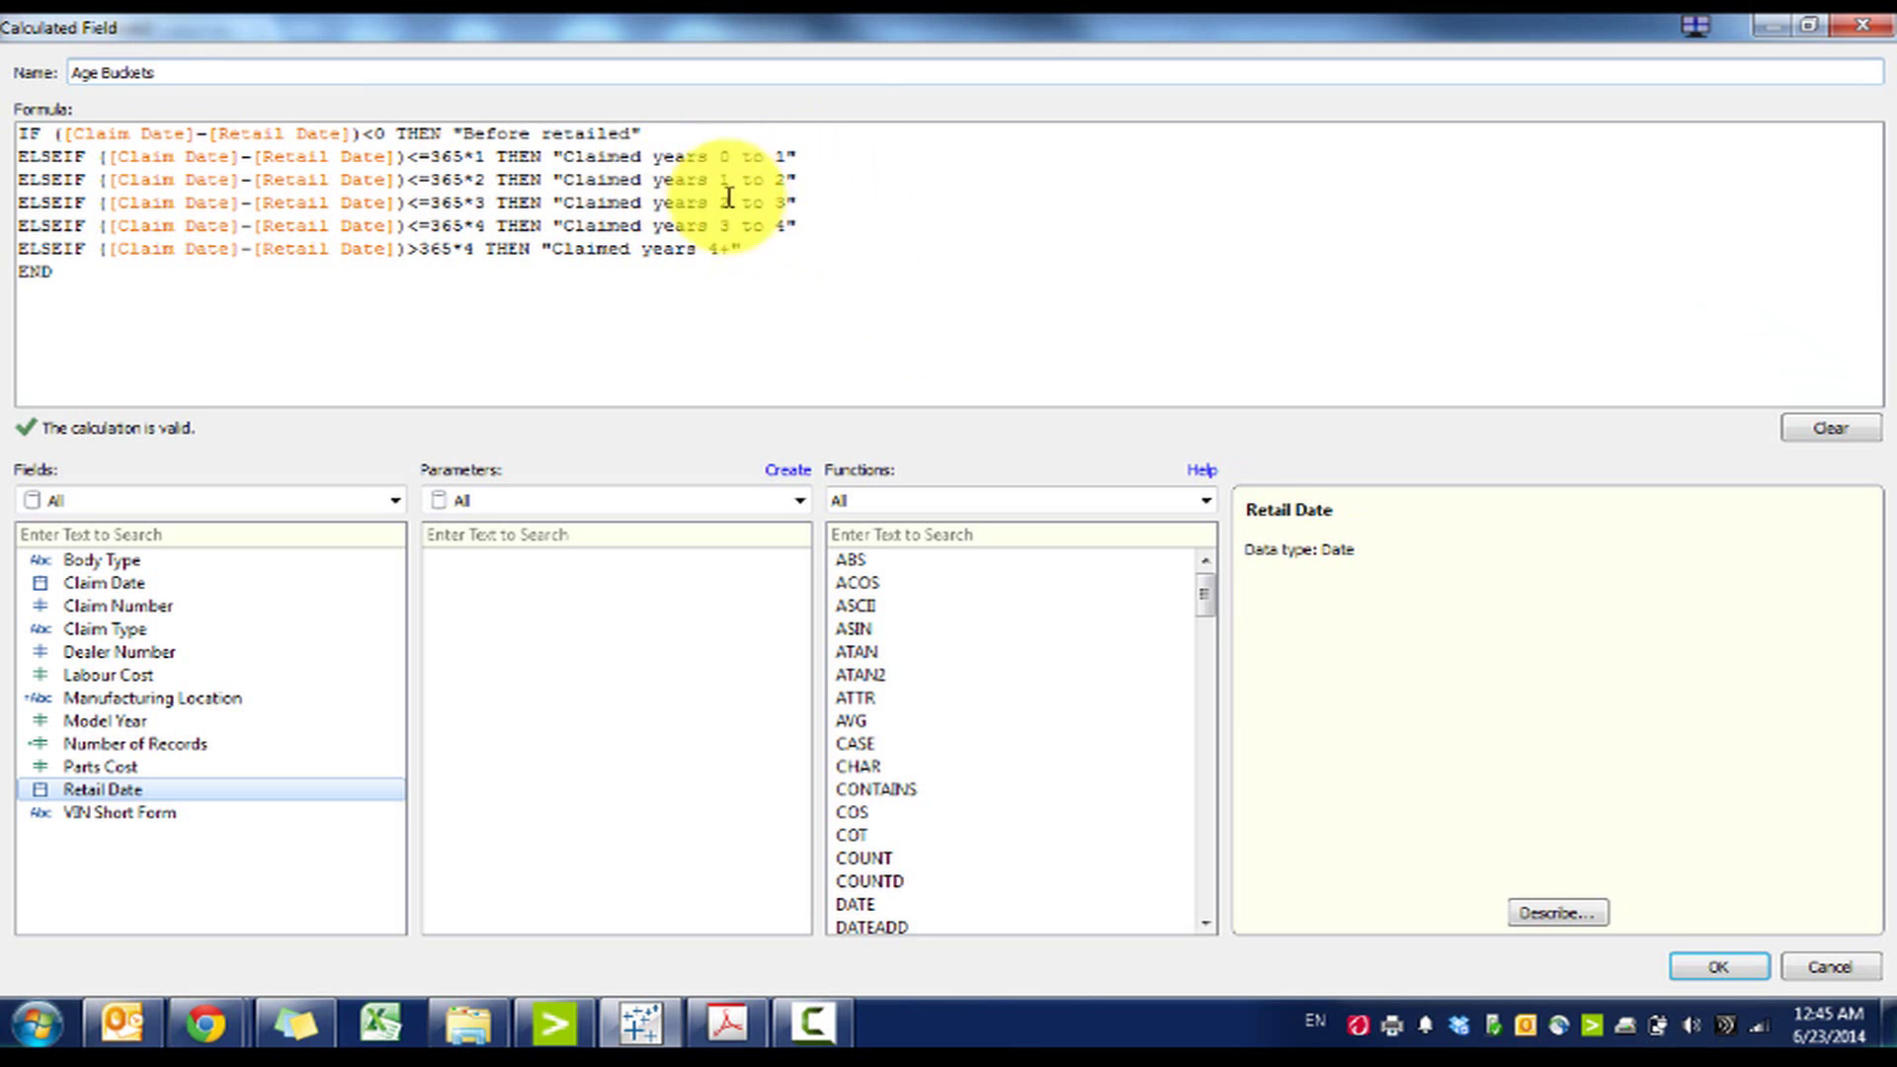
# Save Age Buckets and place it on Columns, showing six headers from Before retailed to Claimed years 4+
pyautogui.click(1720, 968)
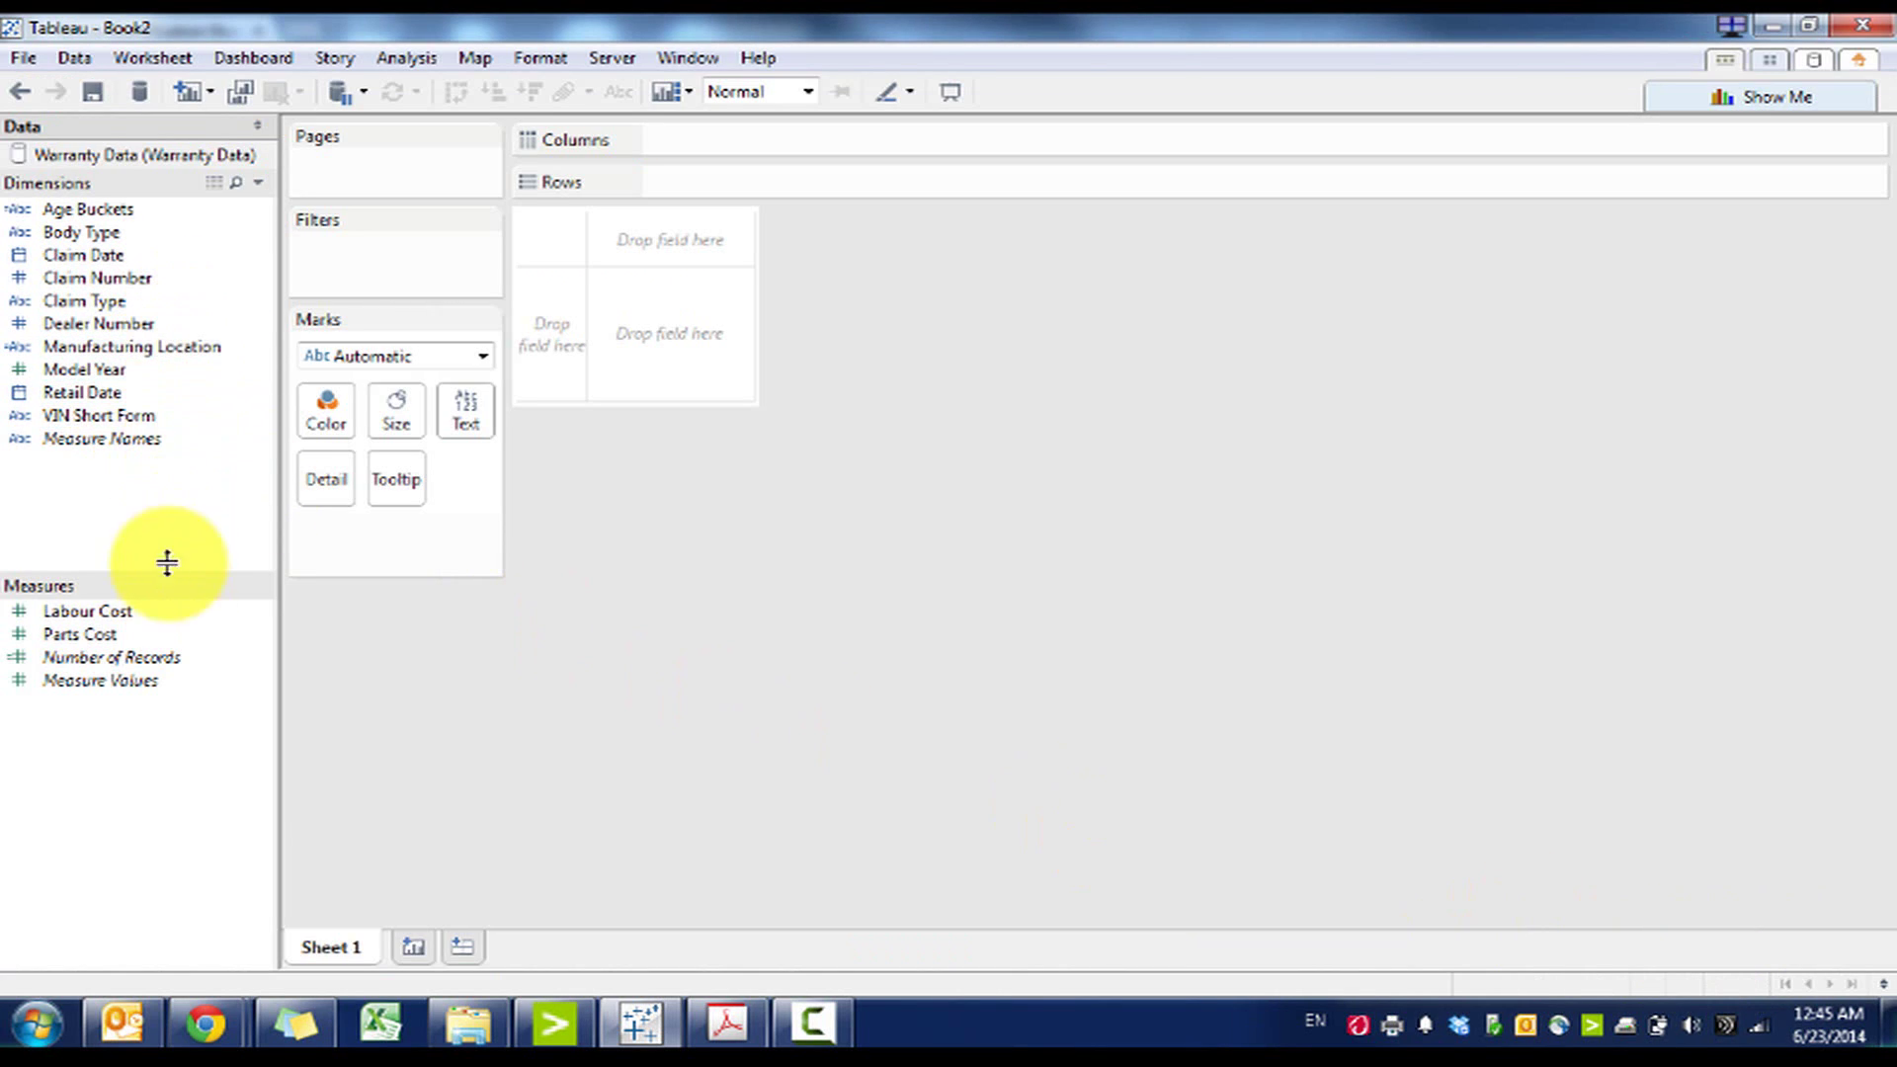
pyautogui.moveTo(148, 211); pyautogui.dragTo(760, 138)
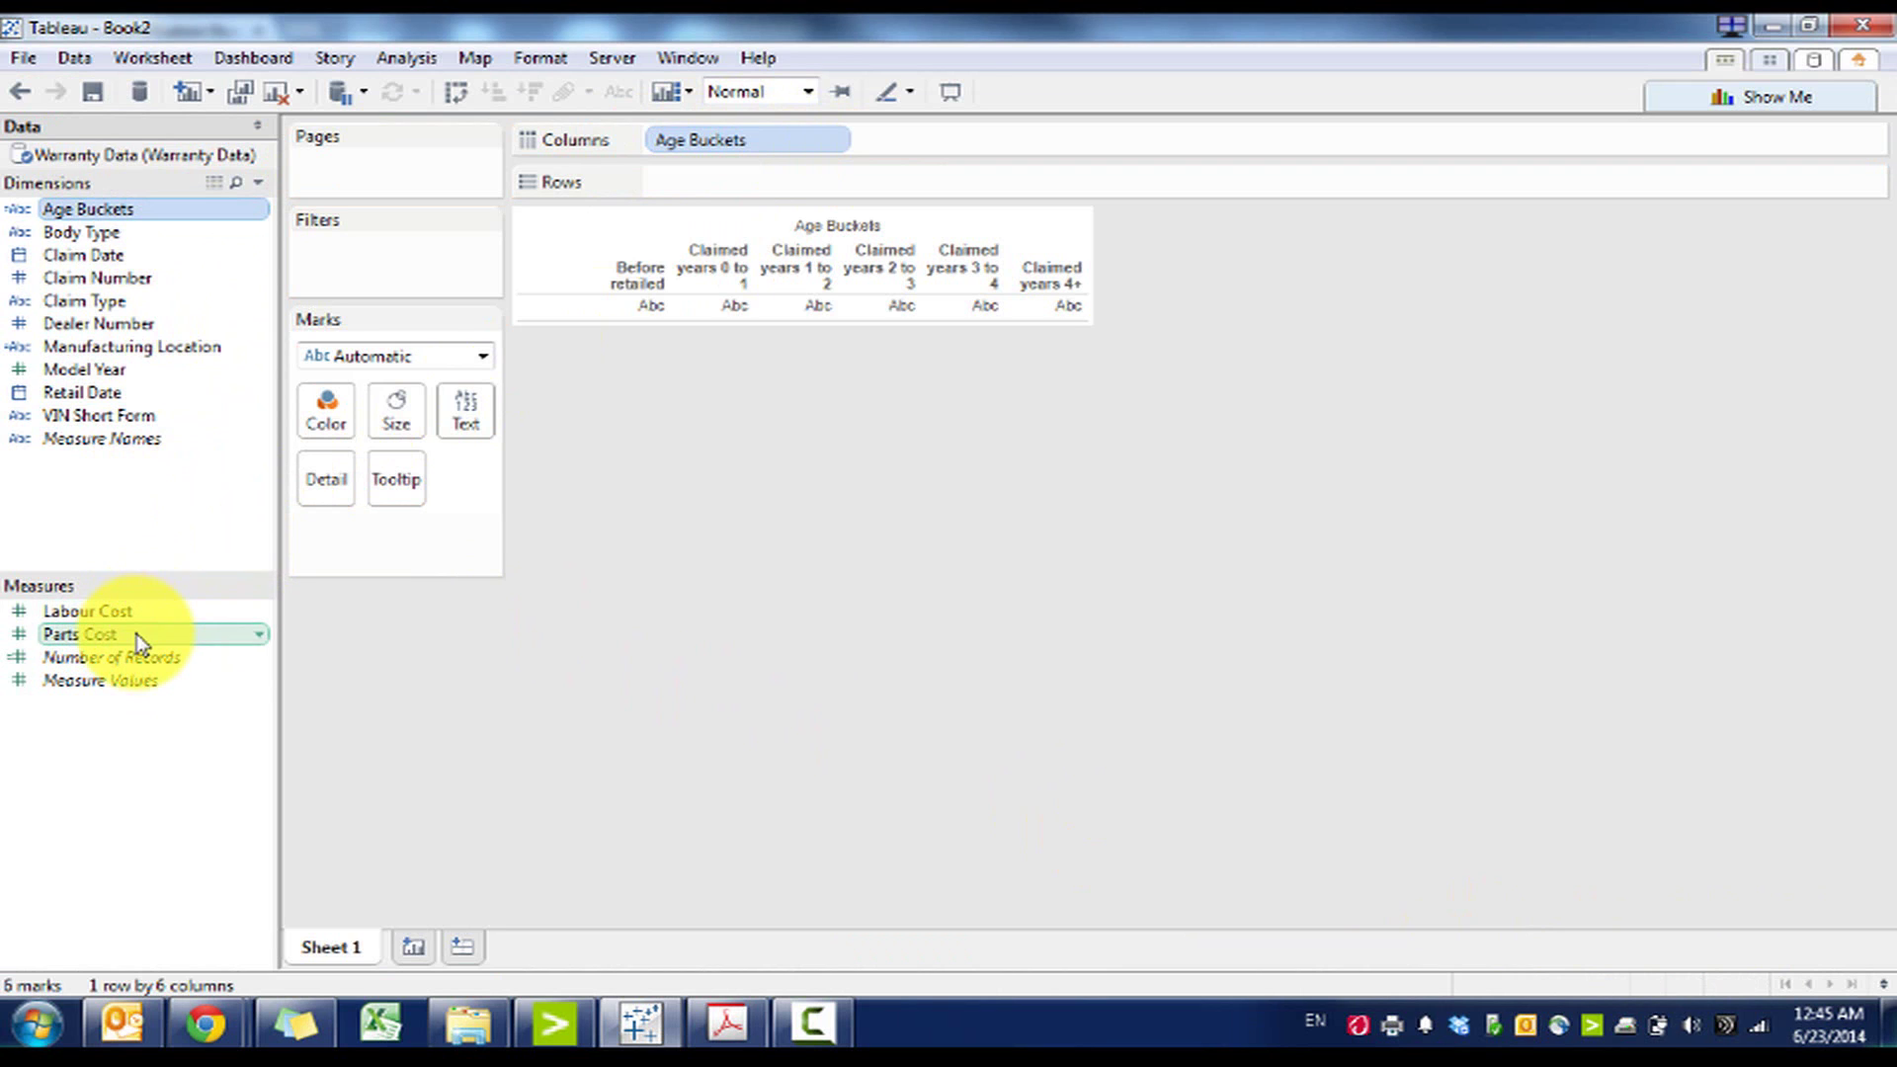
pyautogui.click(540, 57)
pyautogui.moveTo(406, 58)
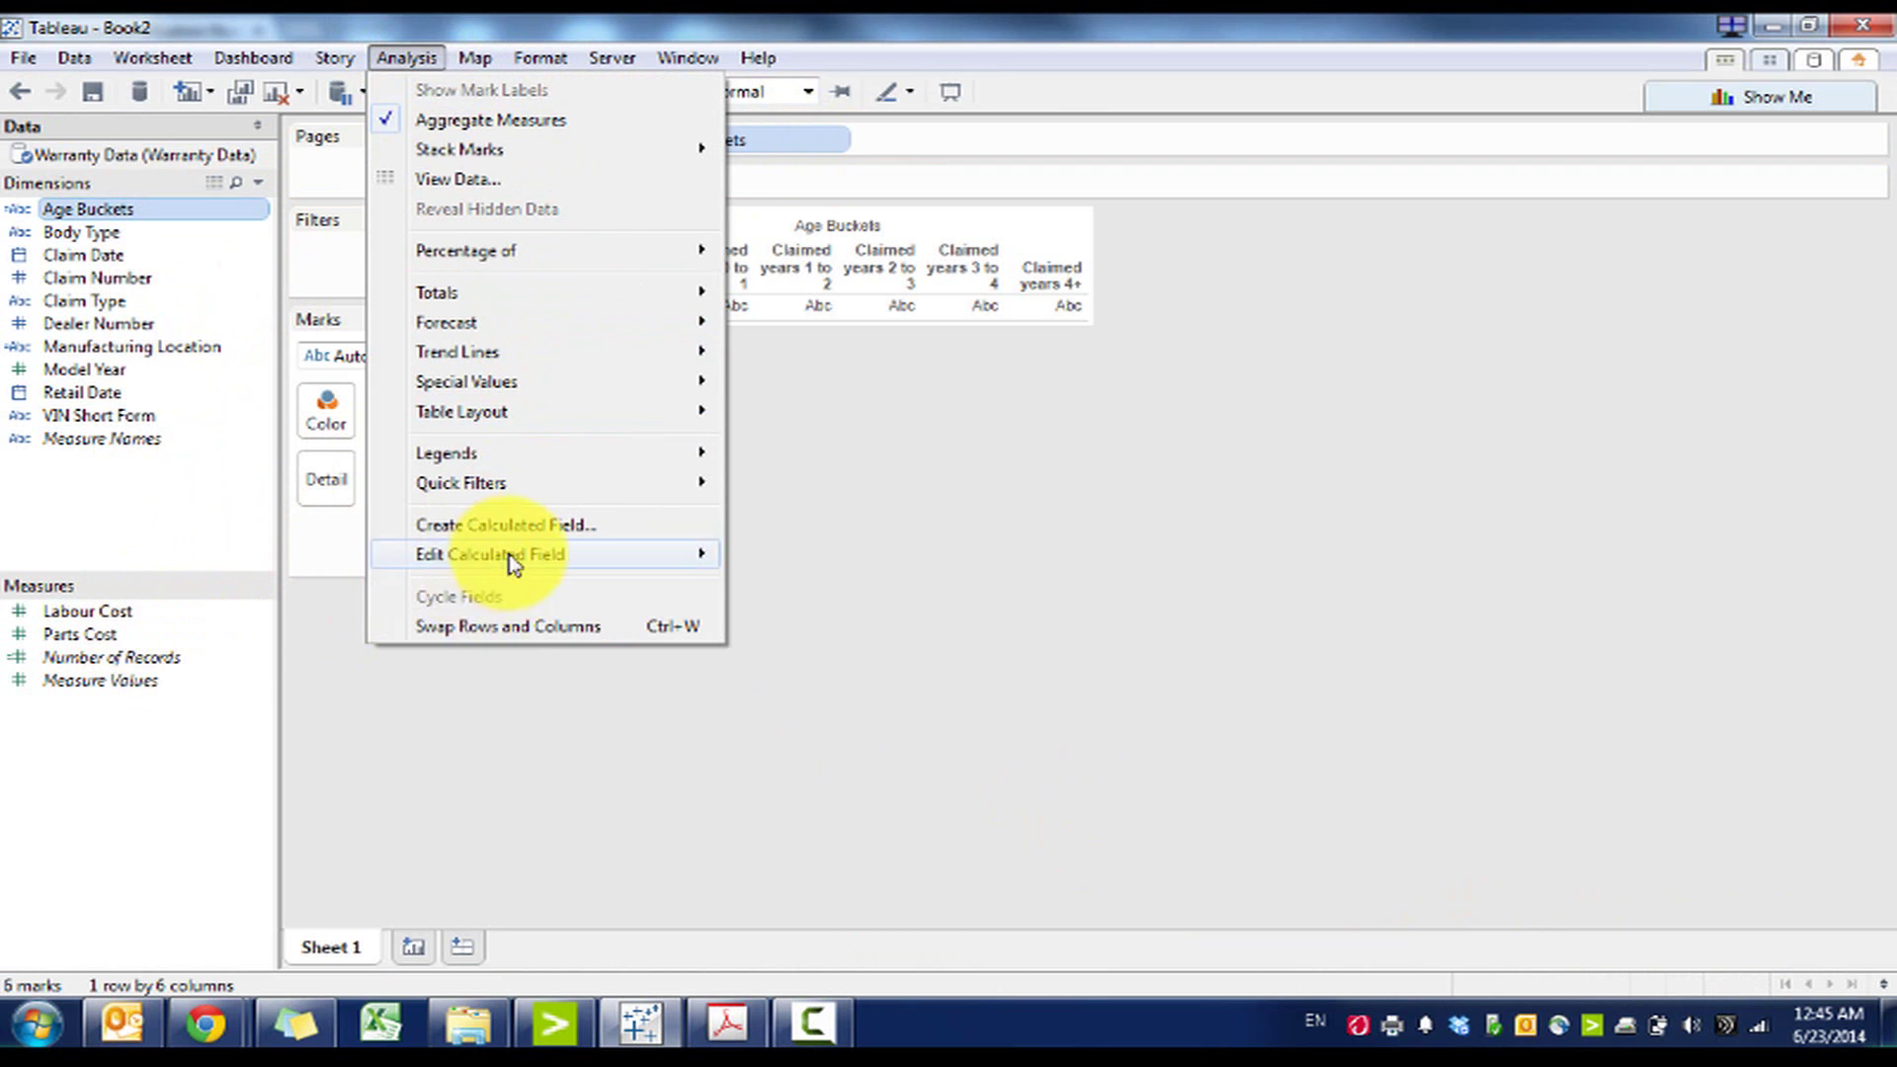
# Create a 'Total Cost' calculated field with the formula SUM([Labour Cost]+[Parts Cost])
pyautogui.click(538, 527)
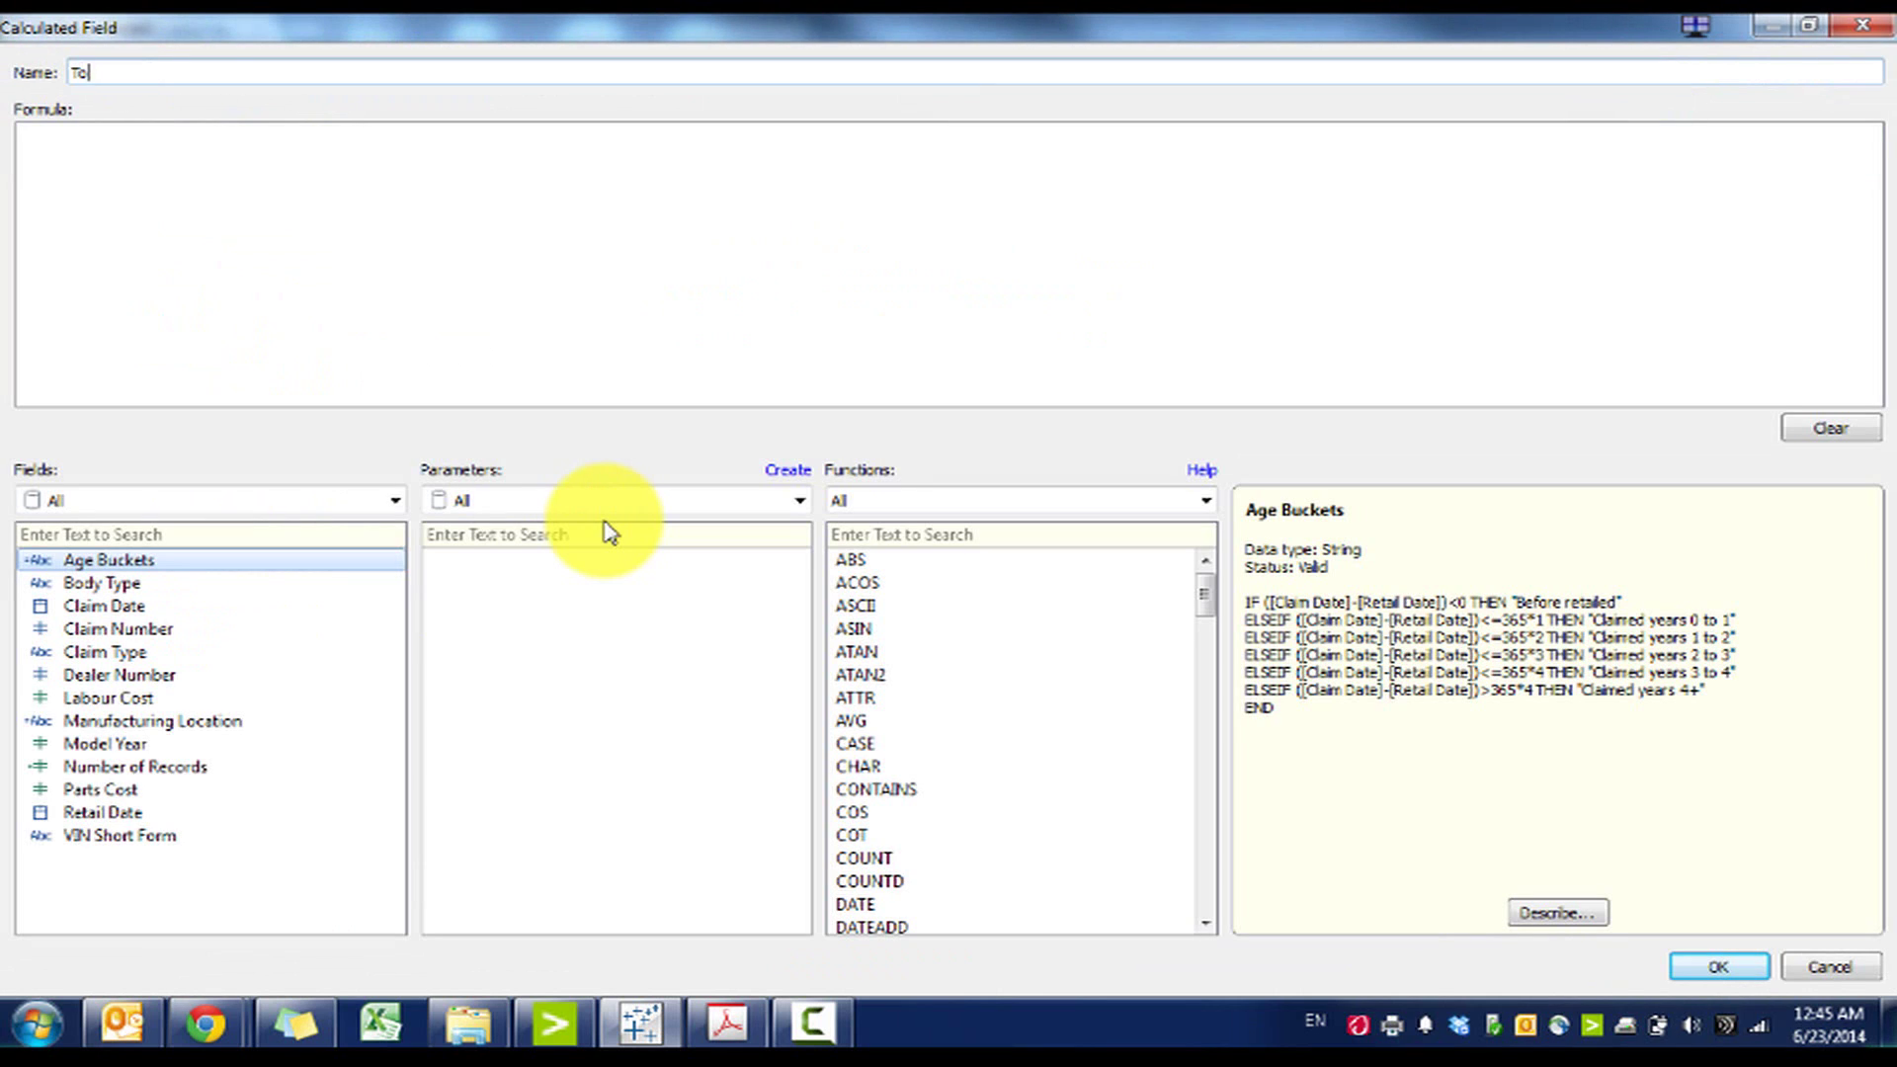
pyautogui.write('Total Cost')
pyautogui.click(344, 214)
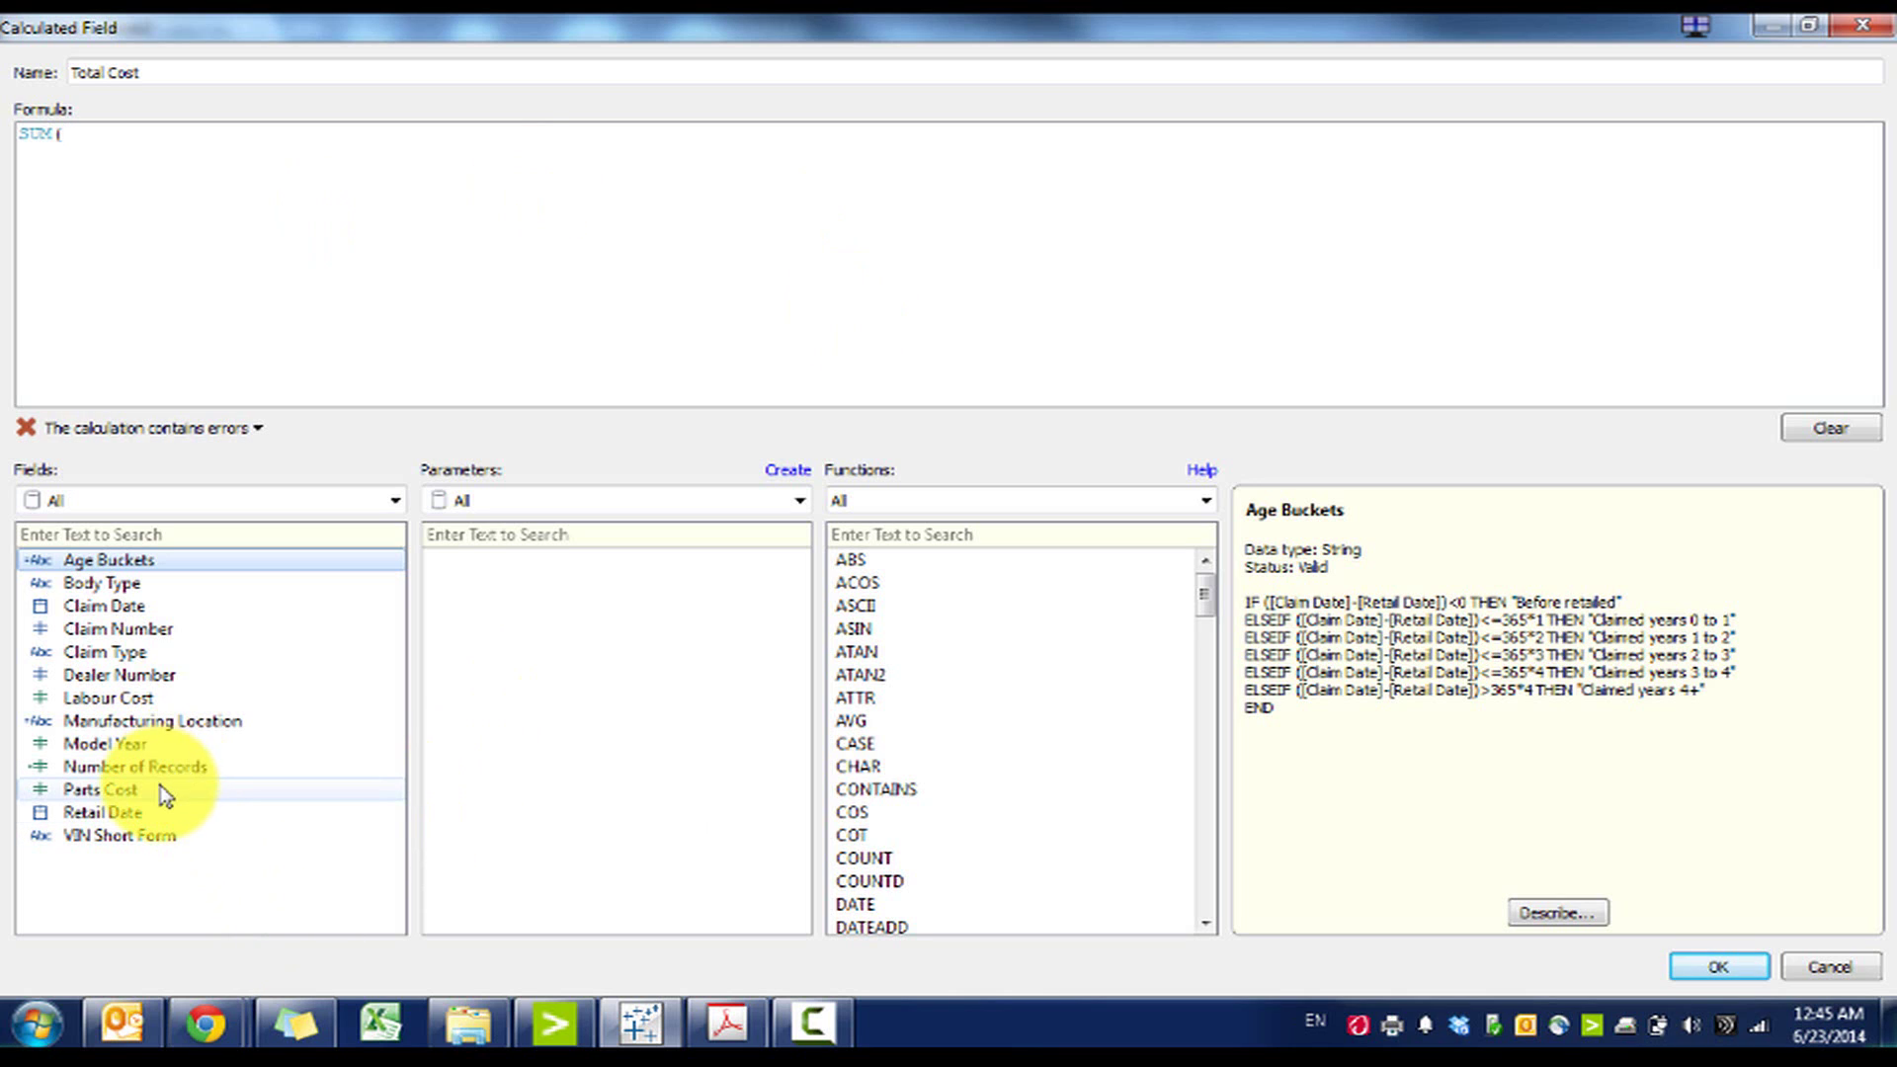
pyautogui.doubleClick(166, 702)
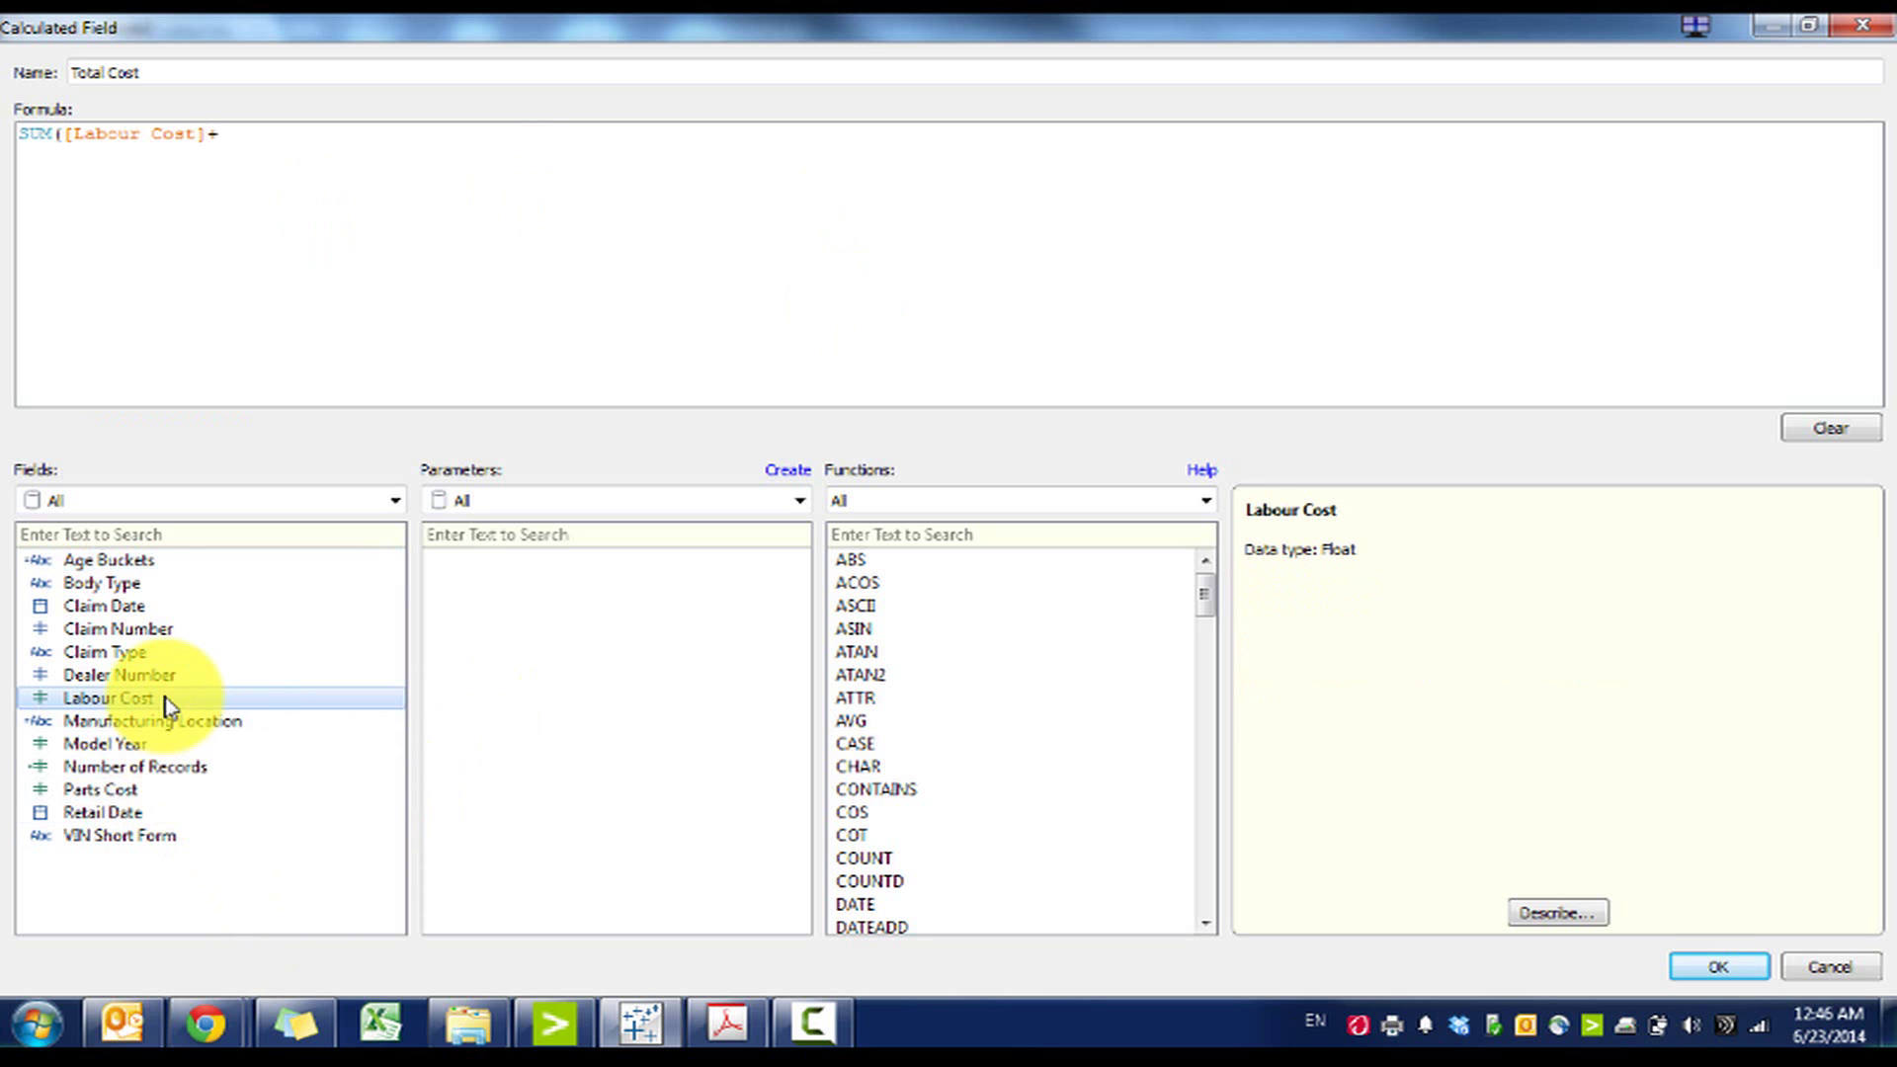
pyautogui.press('BackSpace')
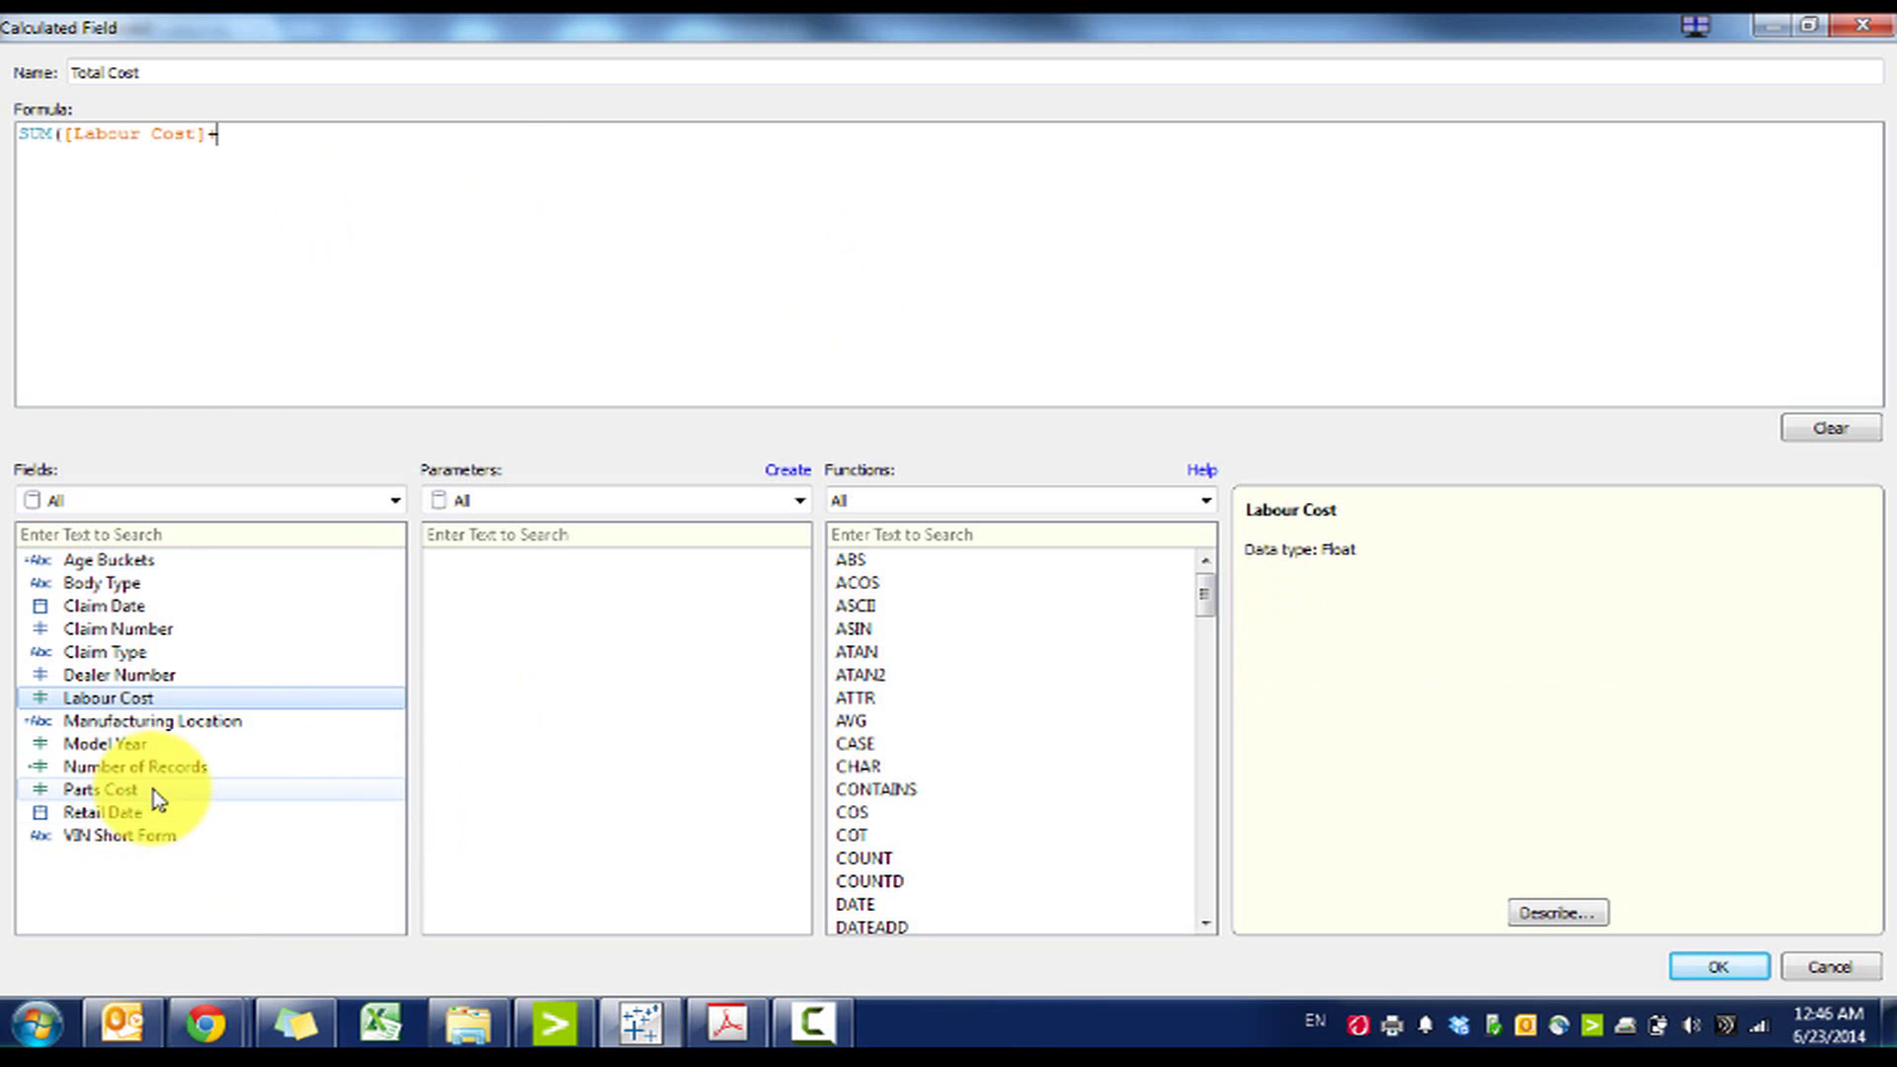
pyautogui.doubleClick(152, 790)
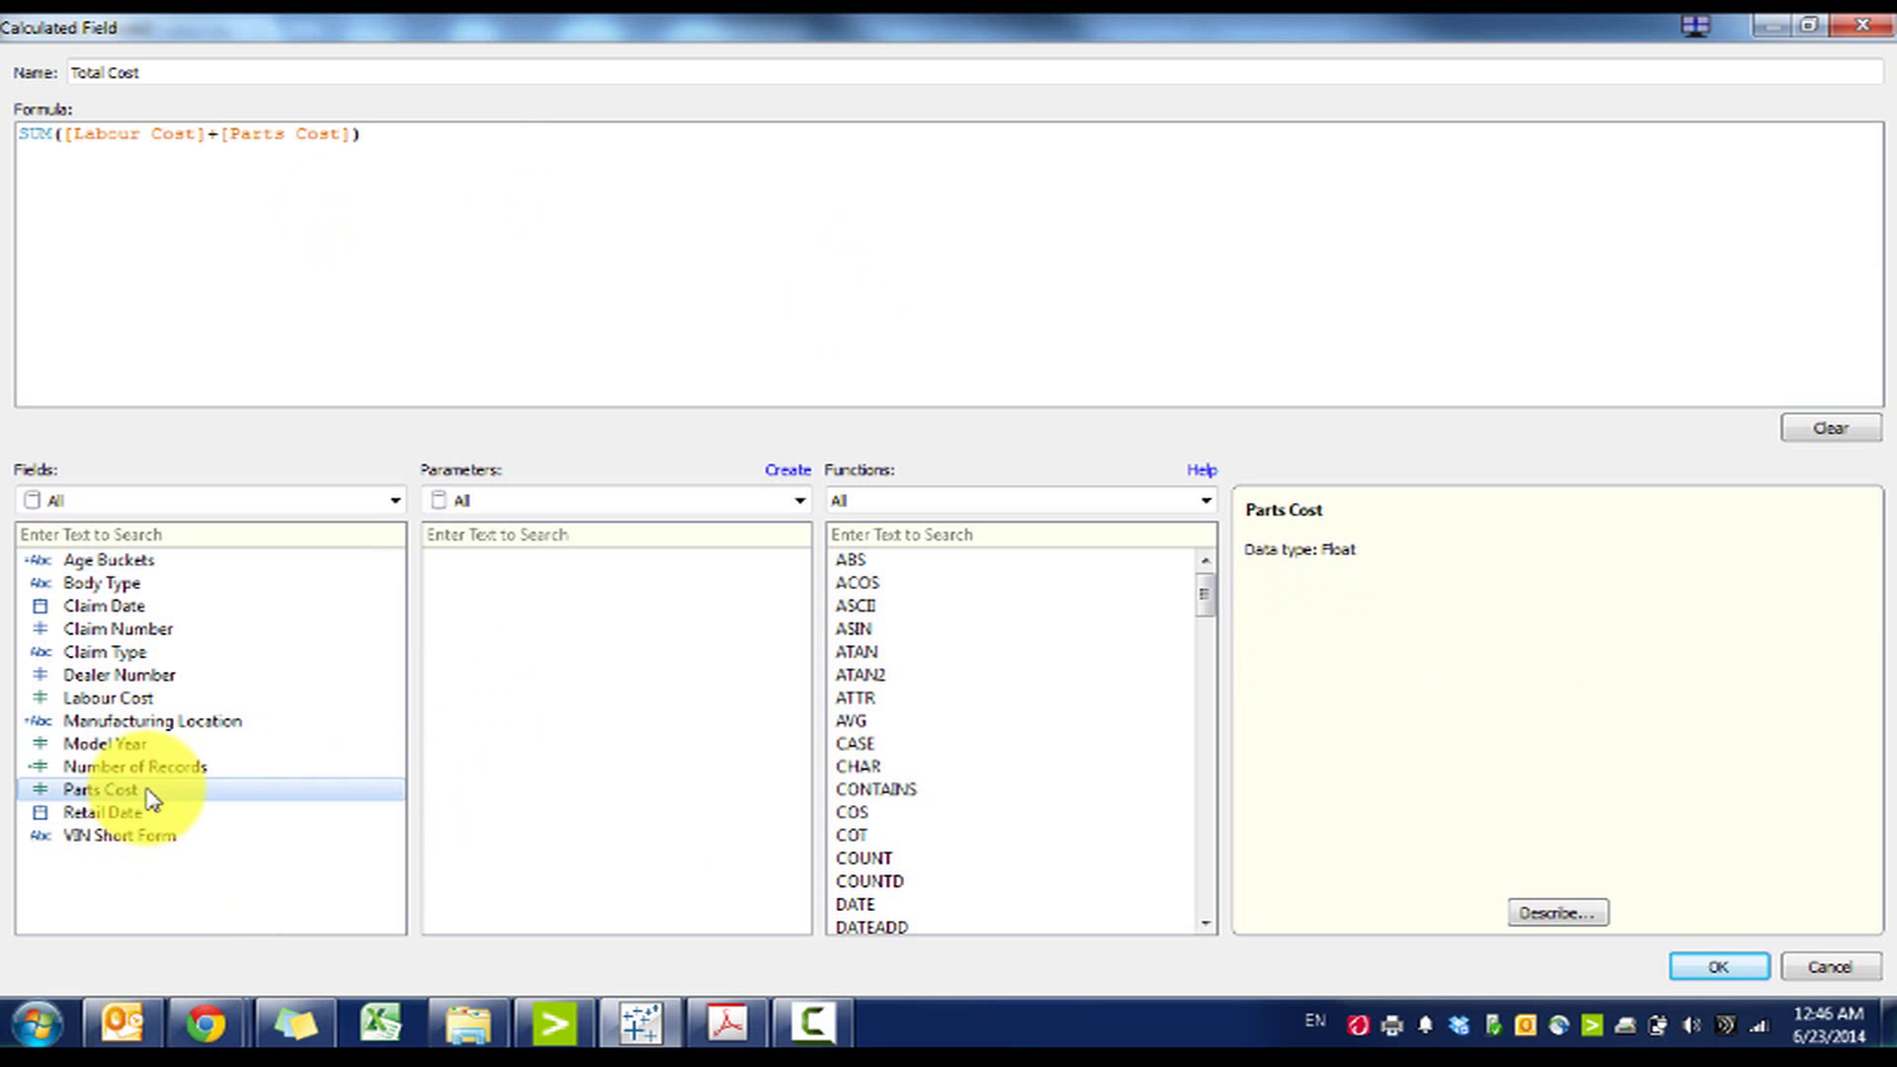
# Plot Total Cost on Rows as bars per age bucket, fitted to Entire View
pyautogui.click(1711, 966)
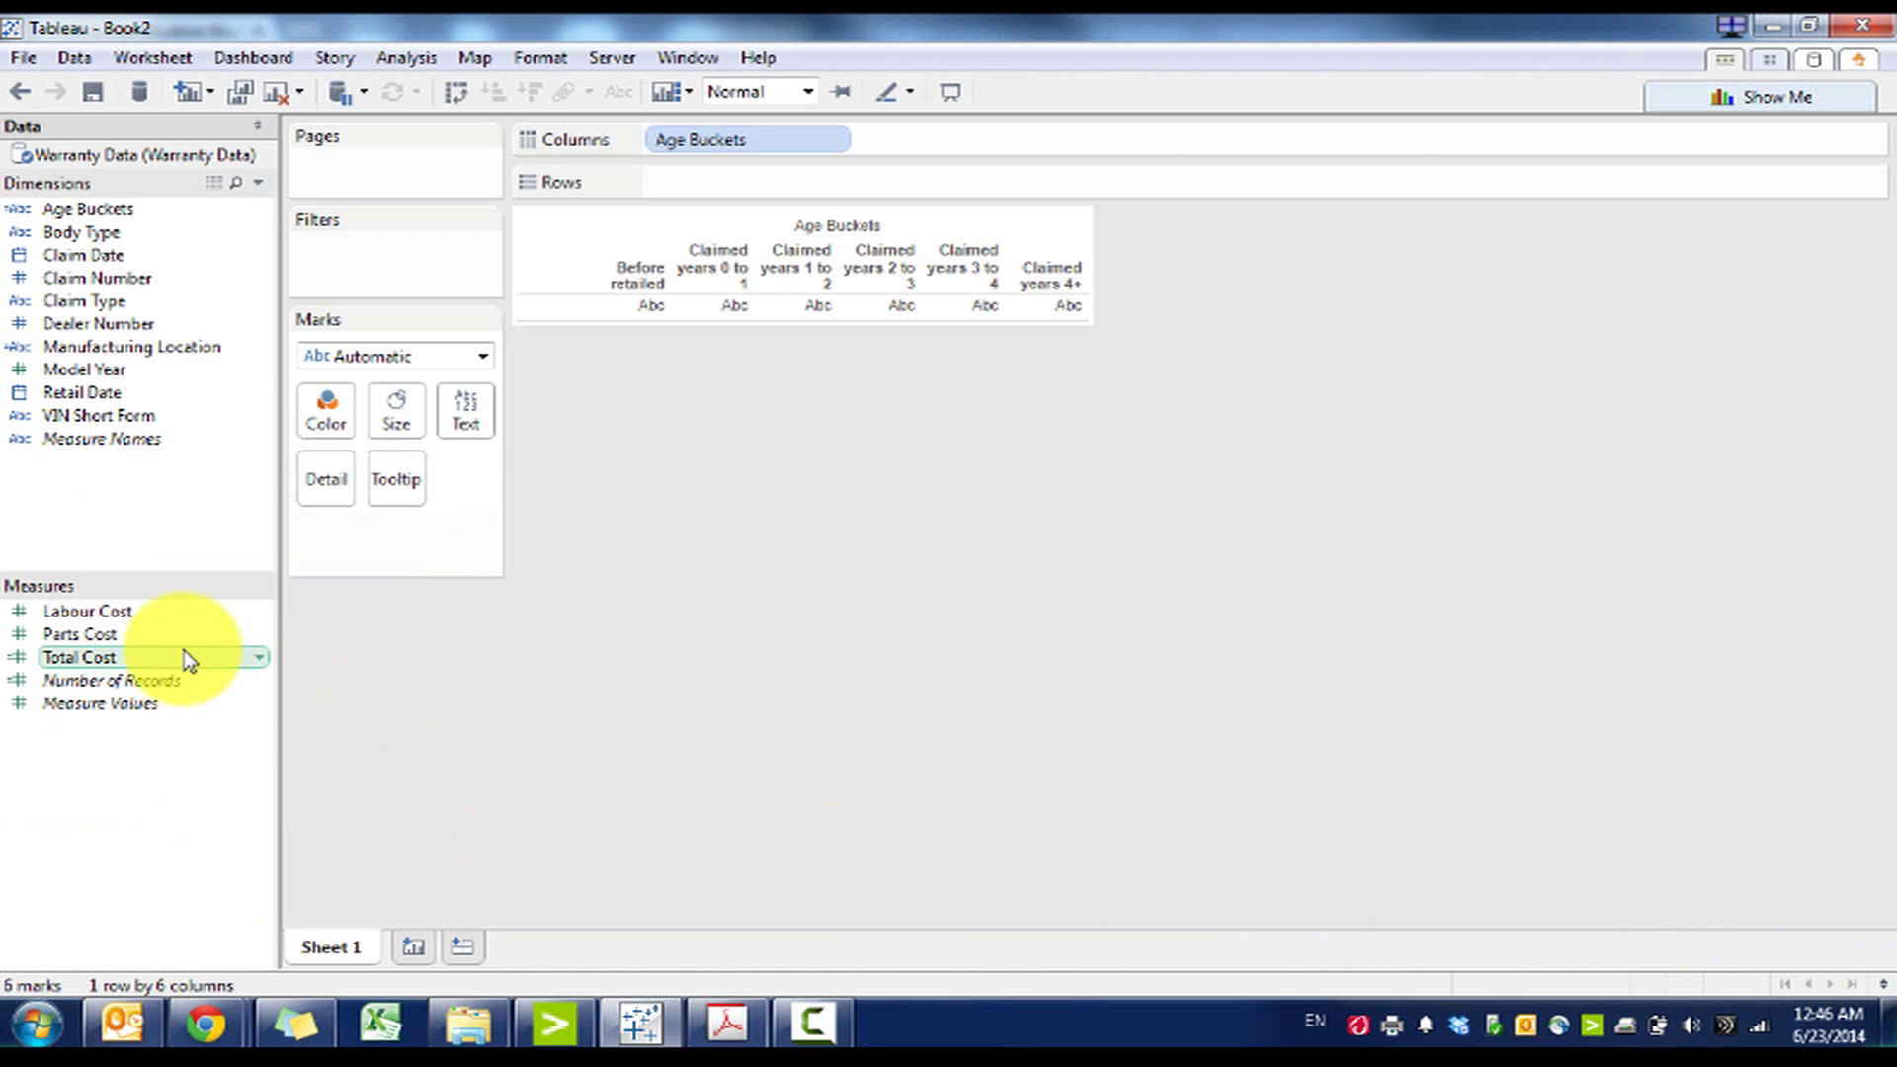
pyautogui.moveTo(148, 659); pyautogui.dragTo(839, 187)
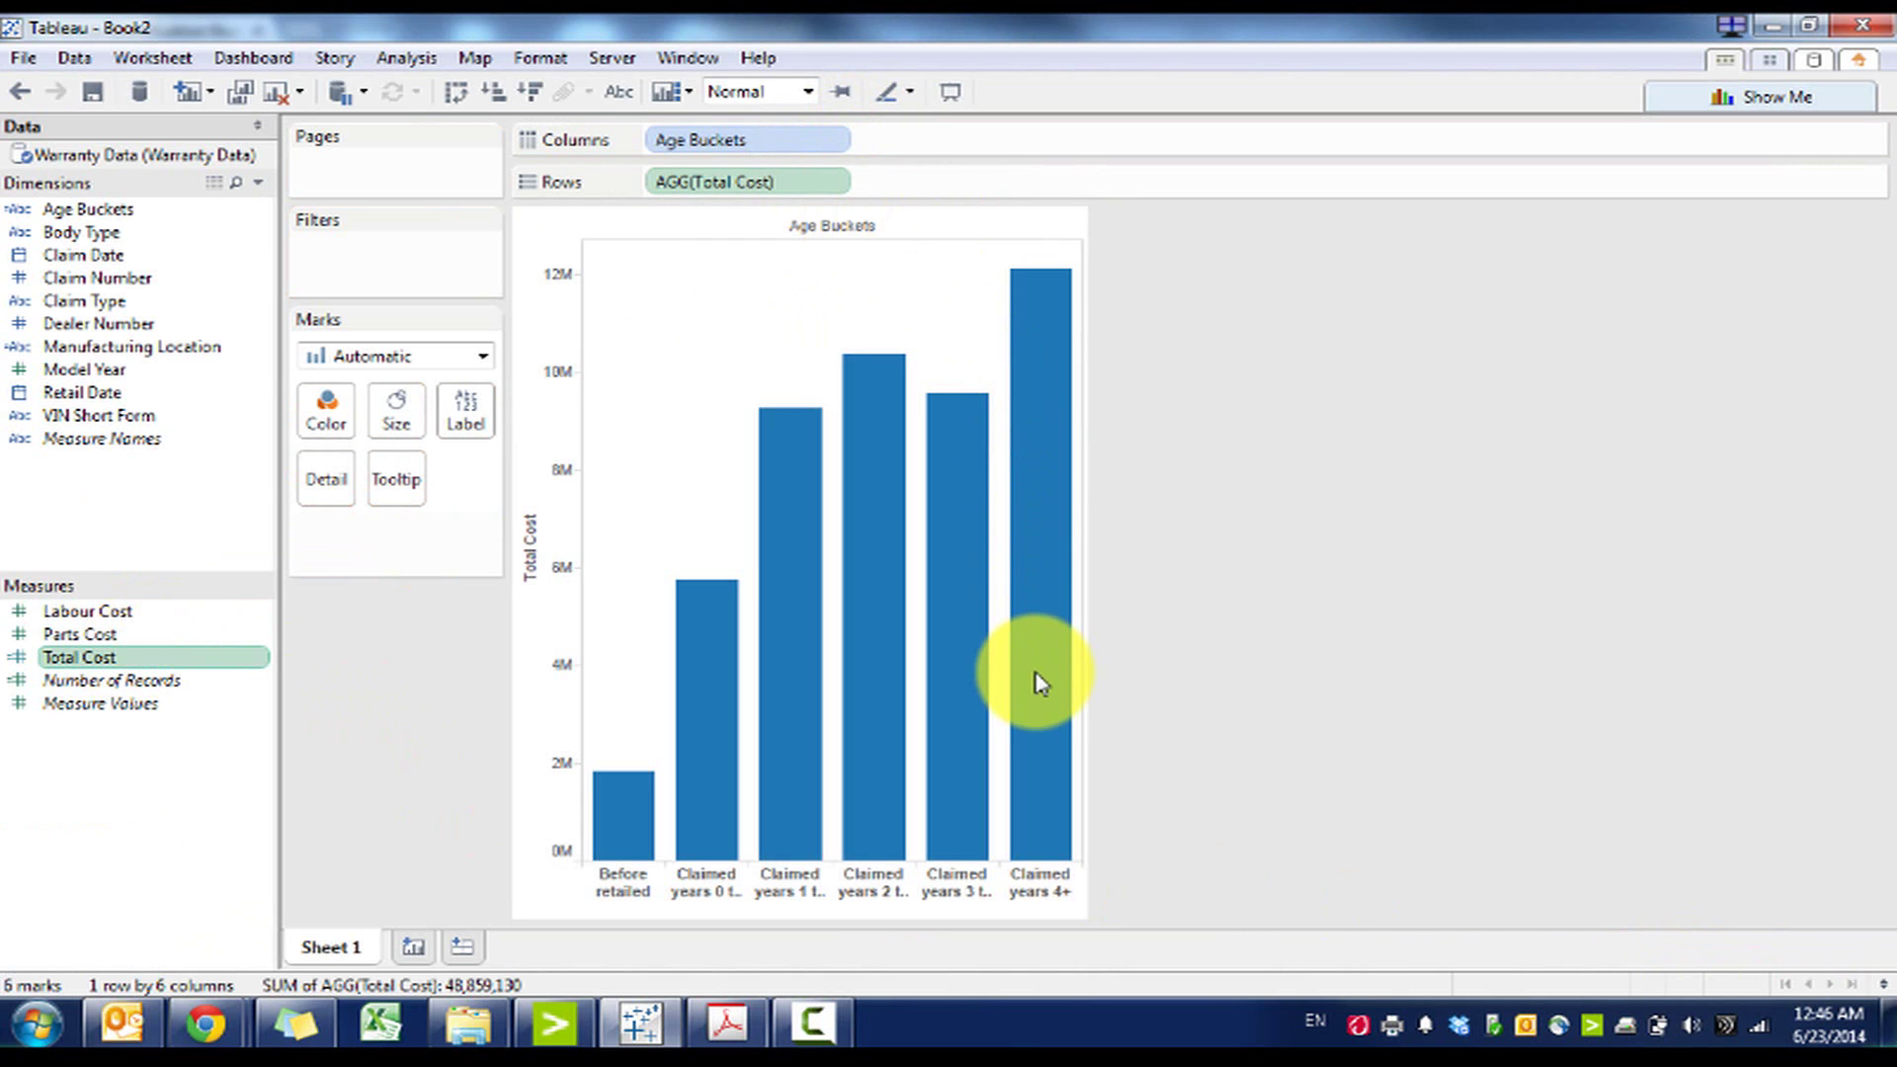
pyautogui.click(755, 182)
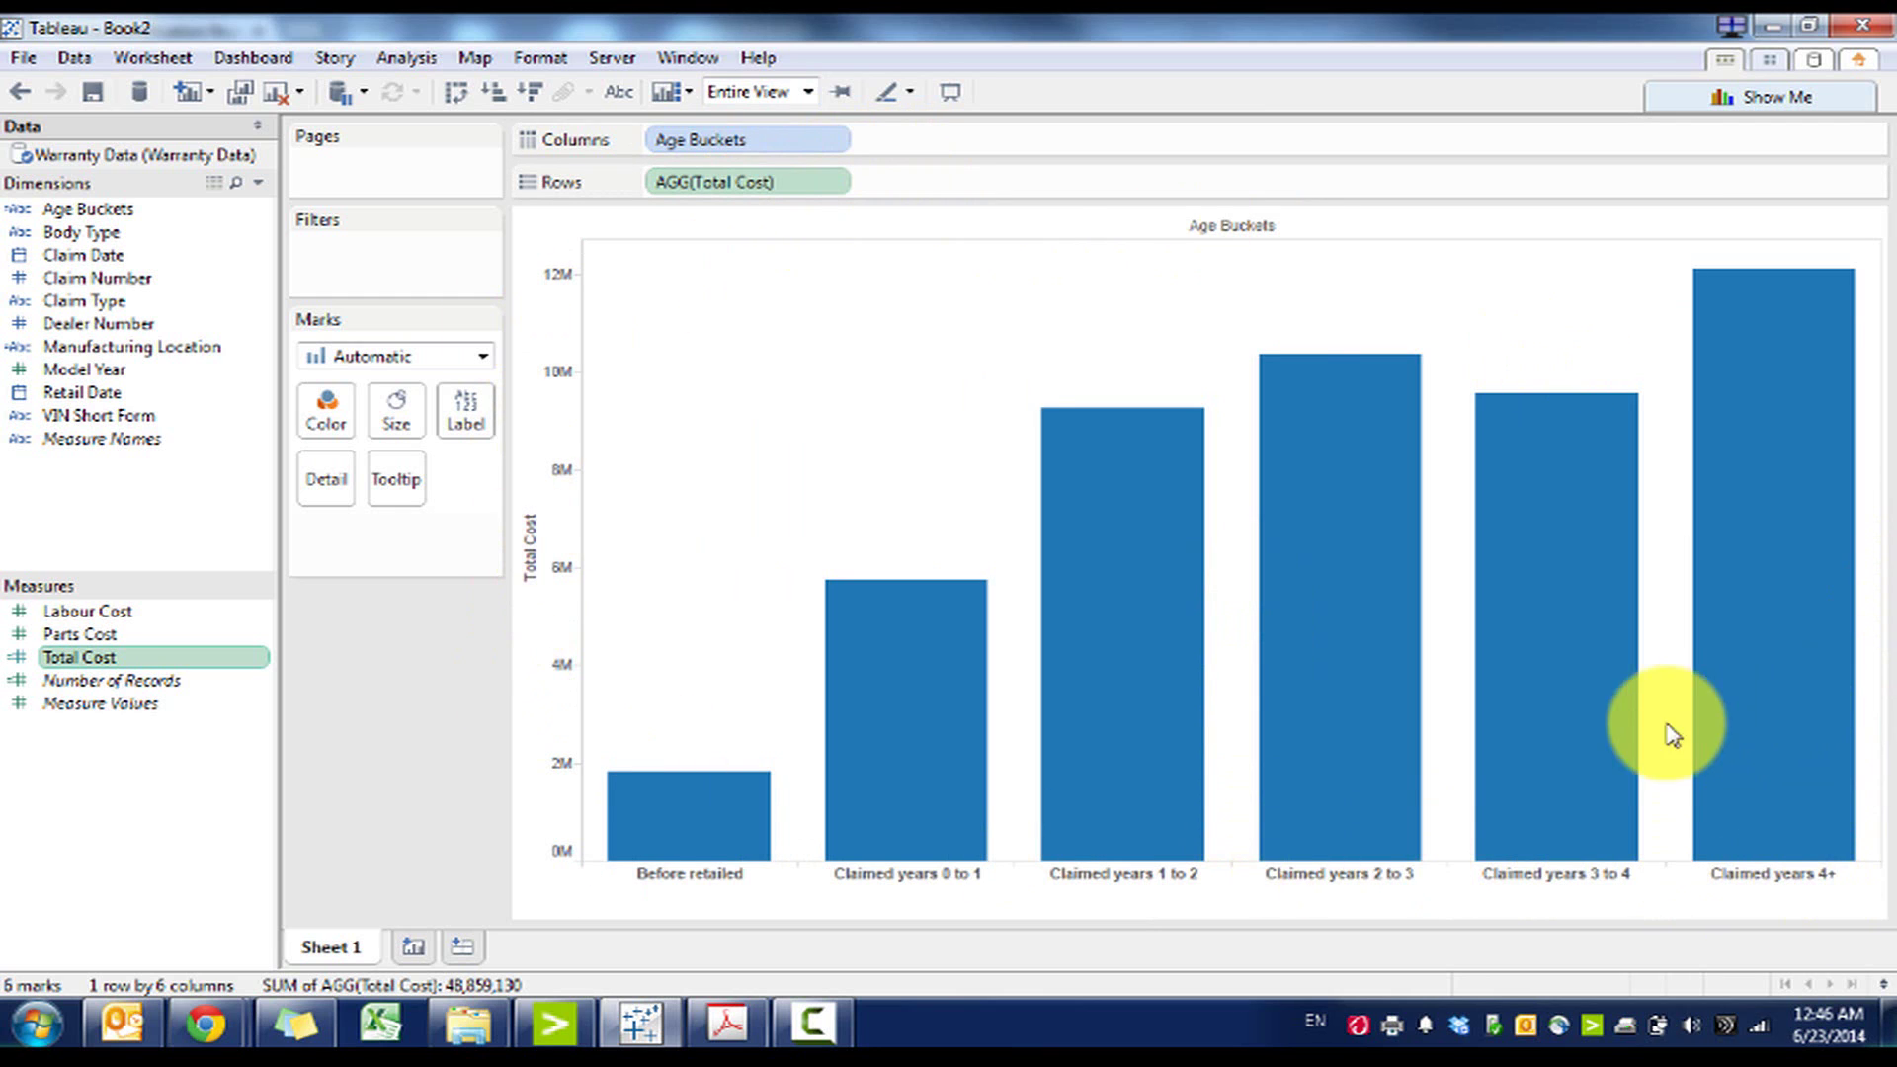
# Label each bar with Total Cost shown as Percent of Total
pyautogui.click(836, 183)
pyautogui.moveTo(857, 532)
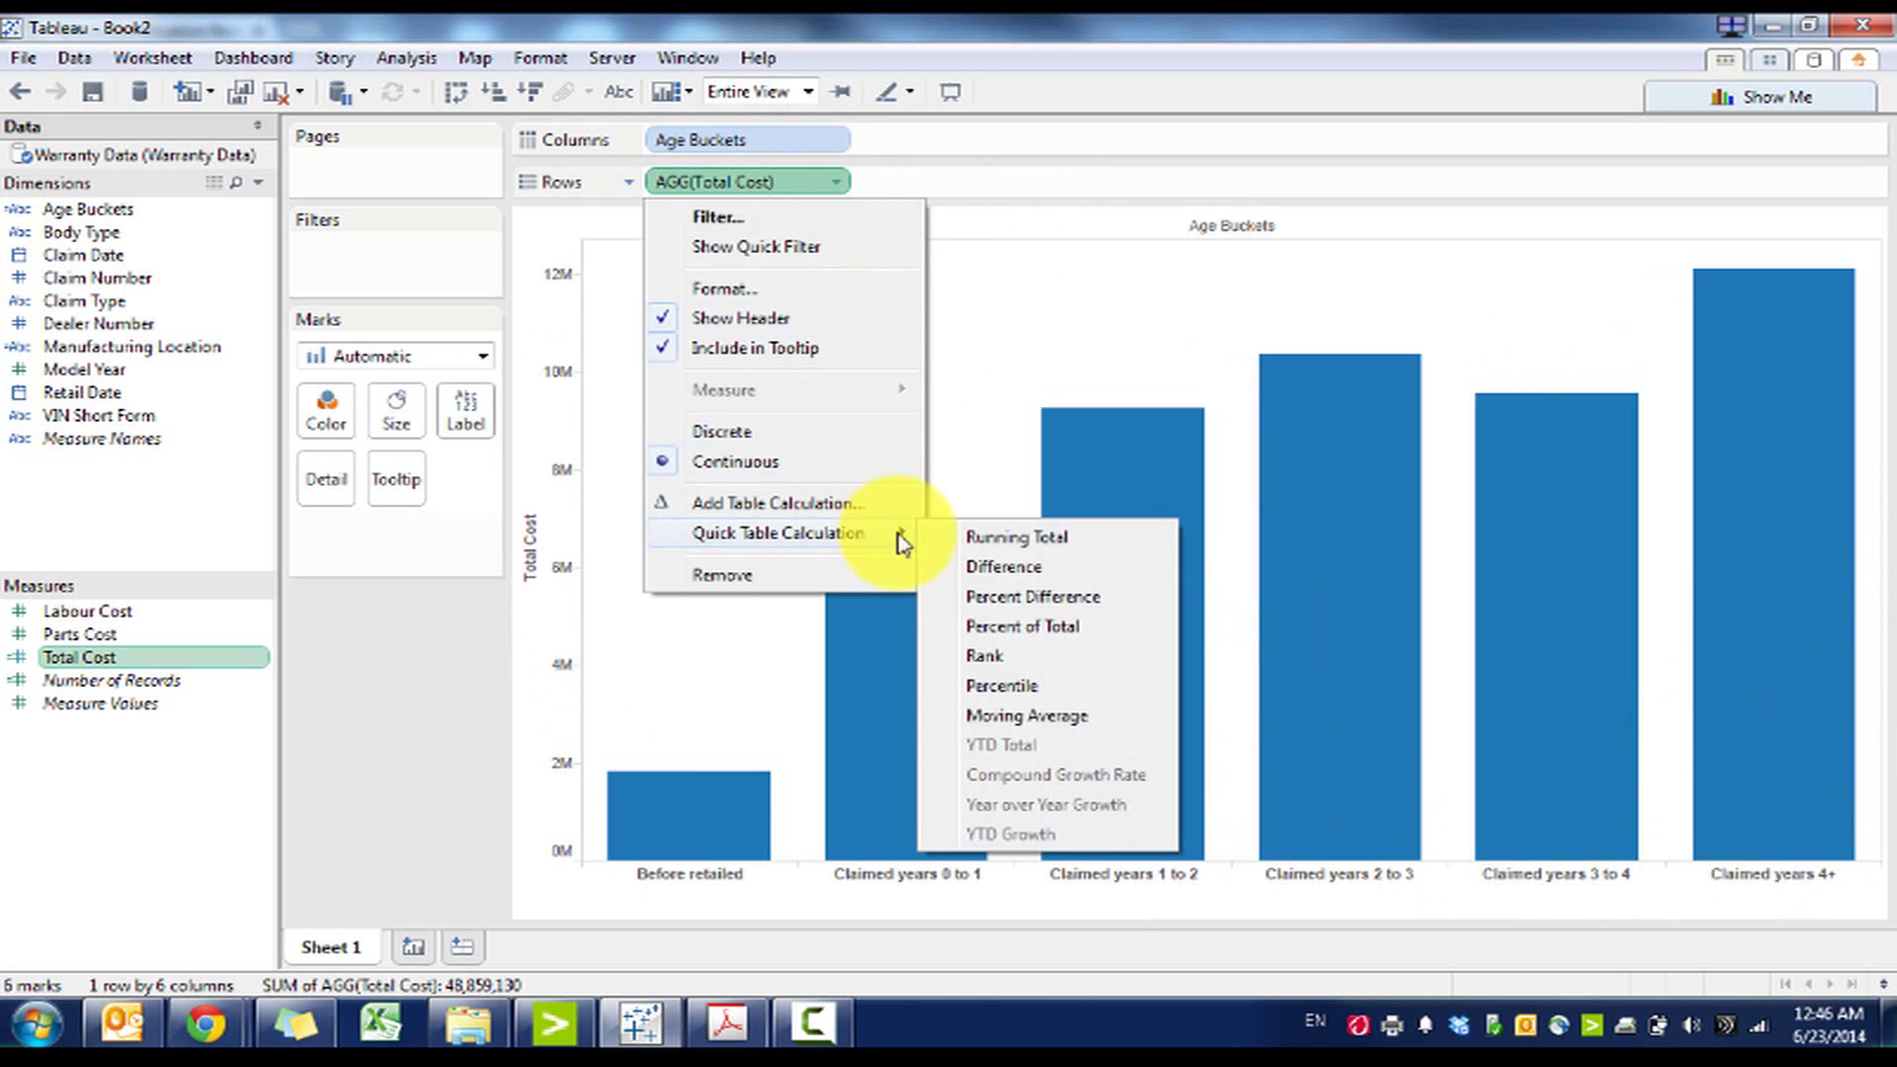
pyautogui.click(1065, 632)
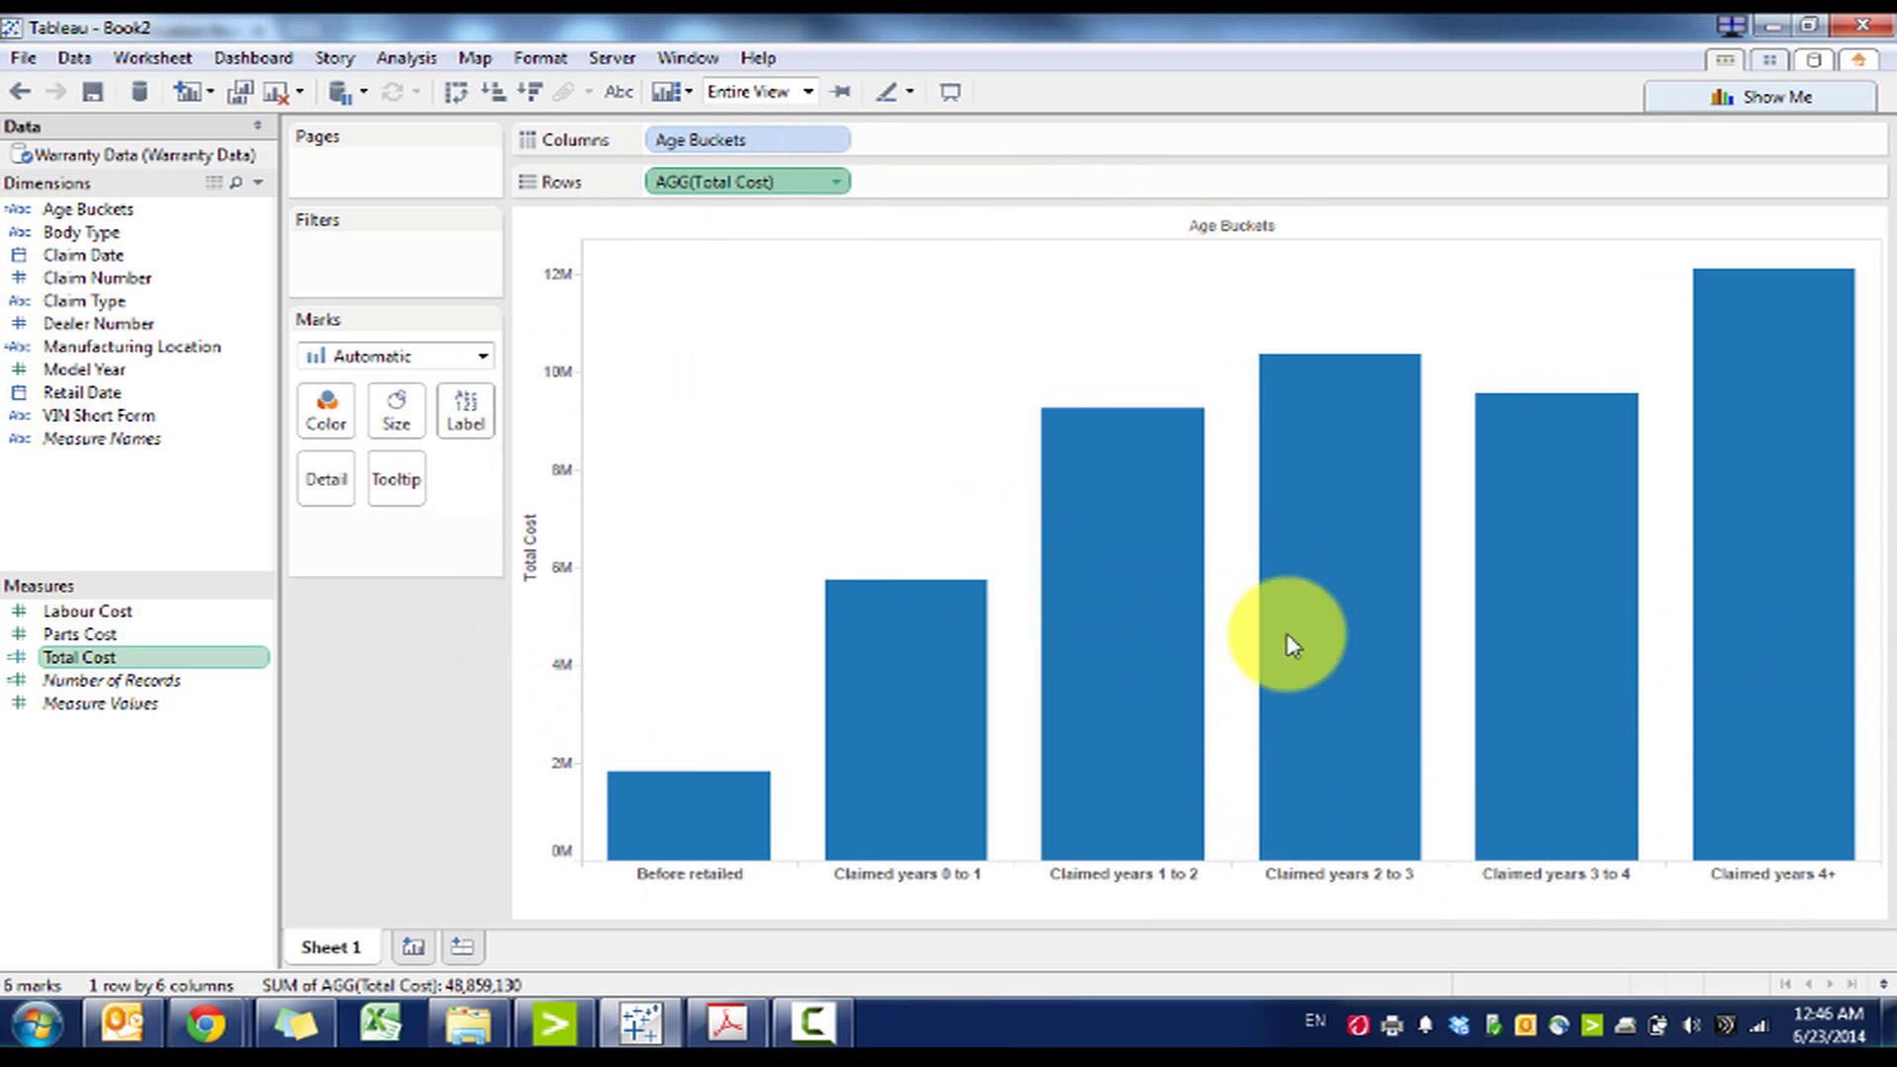
pyautogui.moveTo(153, 660); pyautogui.dragTo(459, 413)
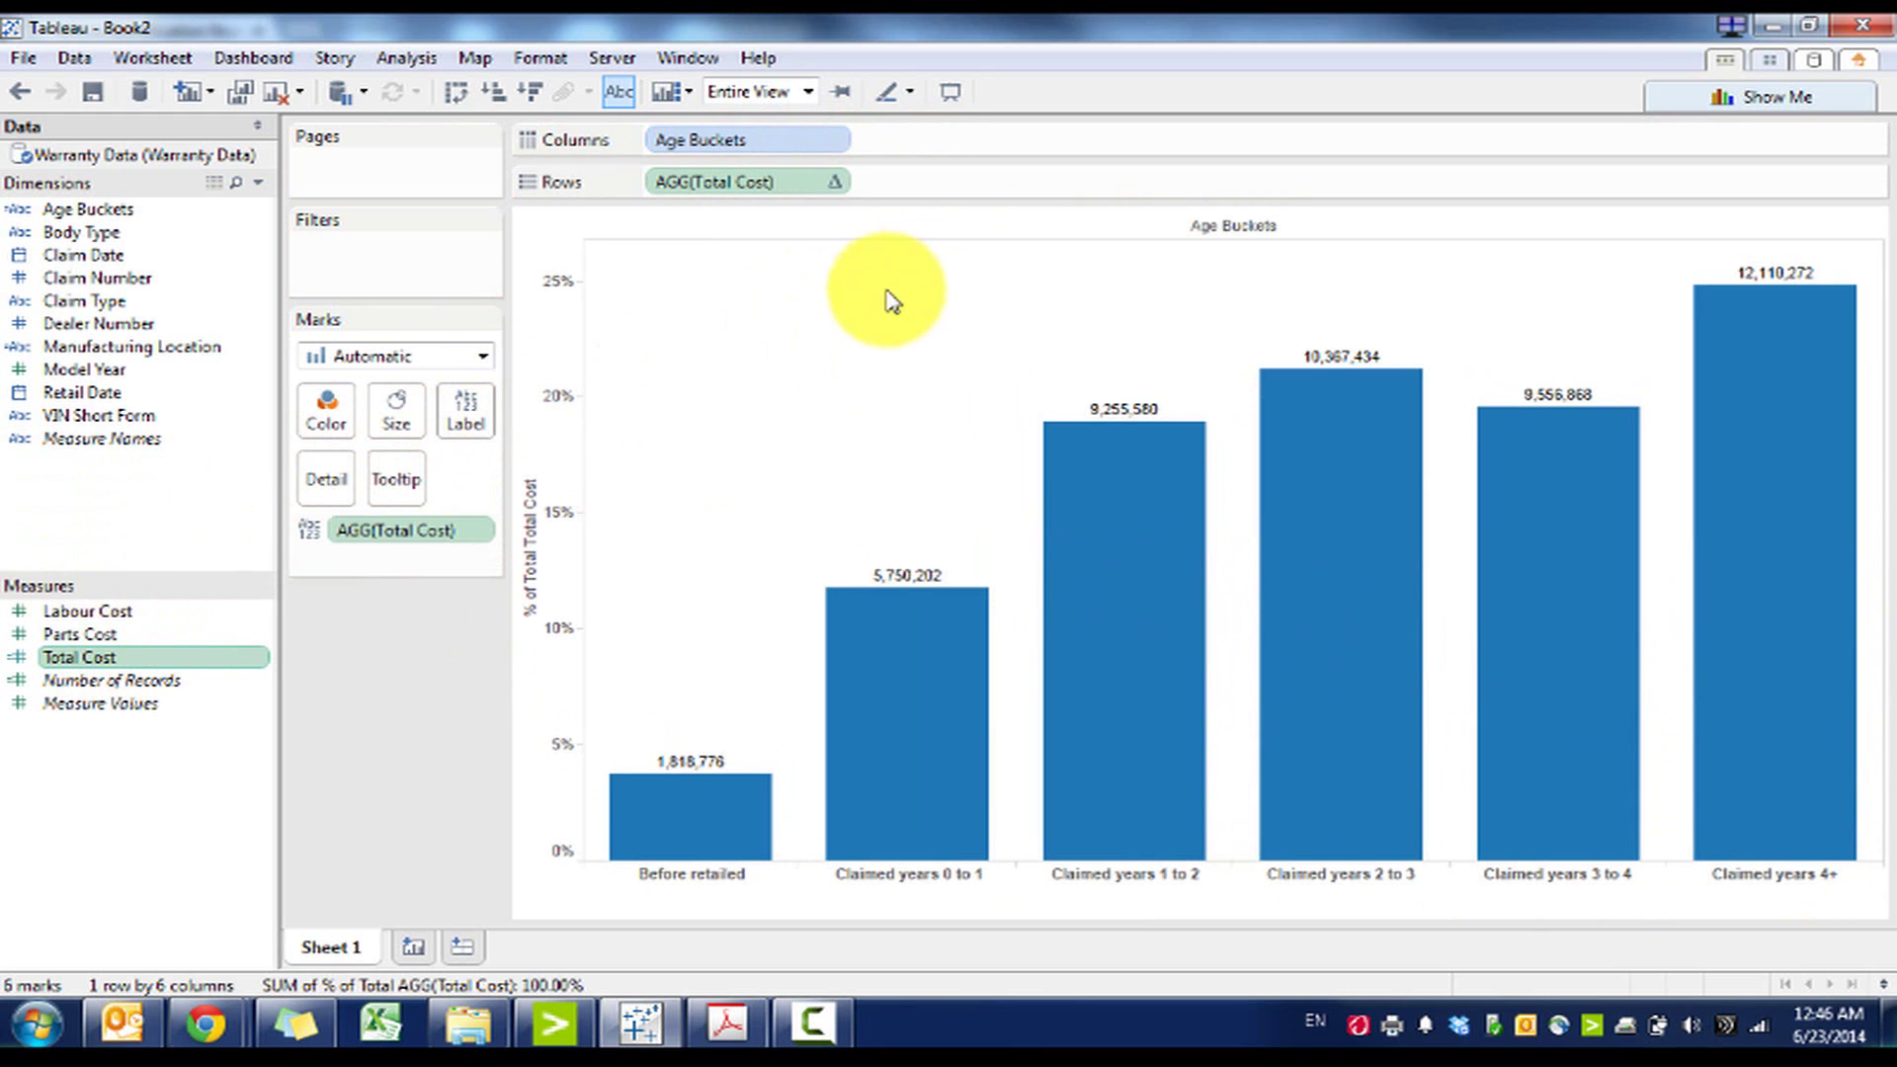
pyautogui.hotkey('ctrl', 'z')
pyautogui.hotkey('ctrl', 'z')
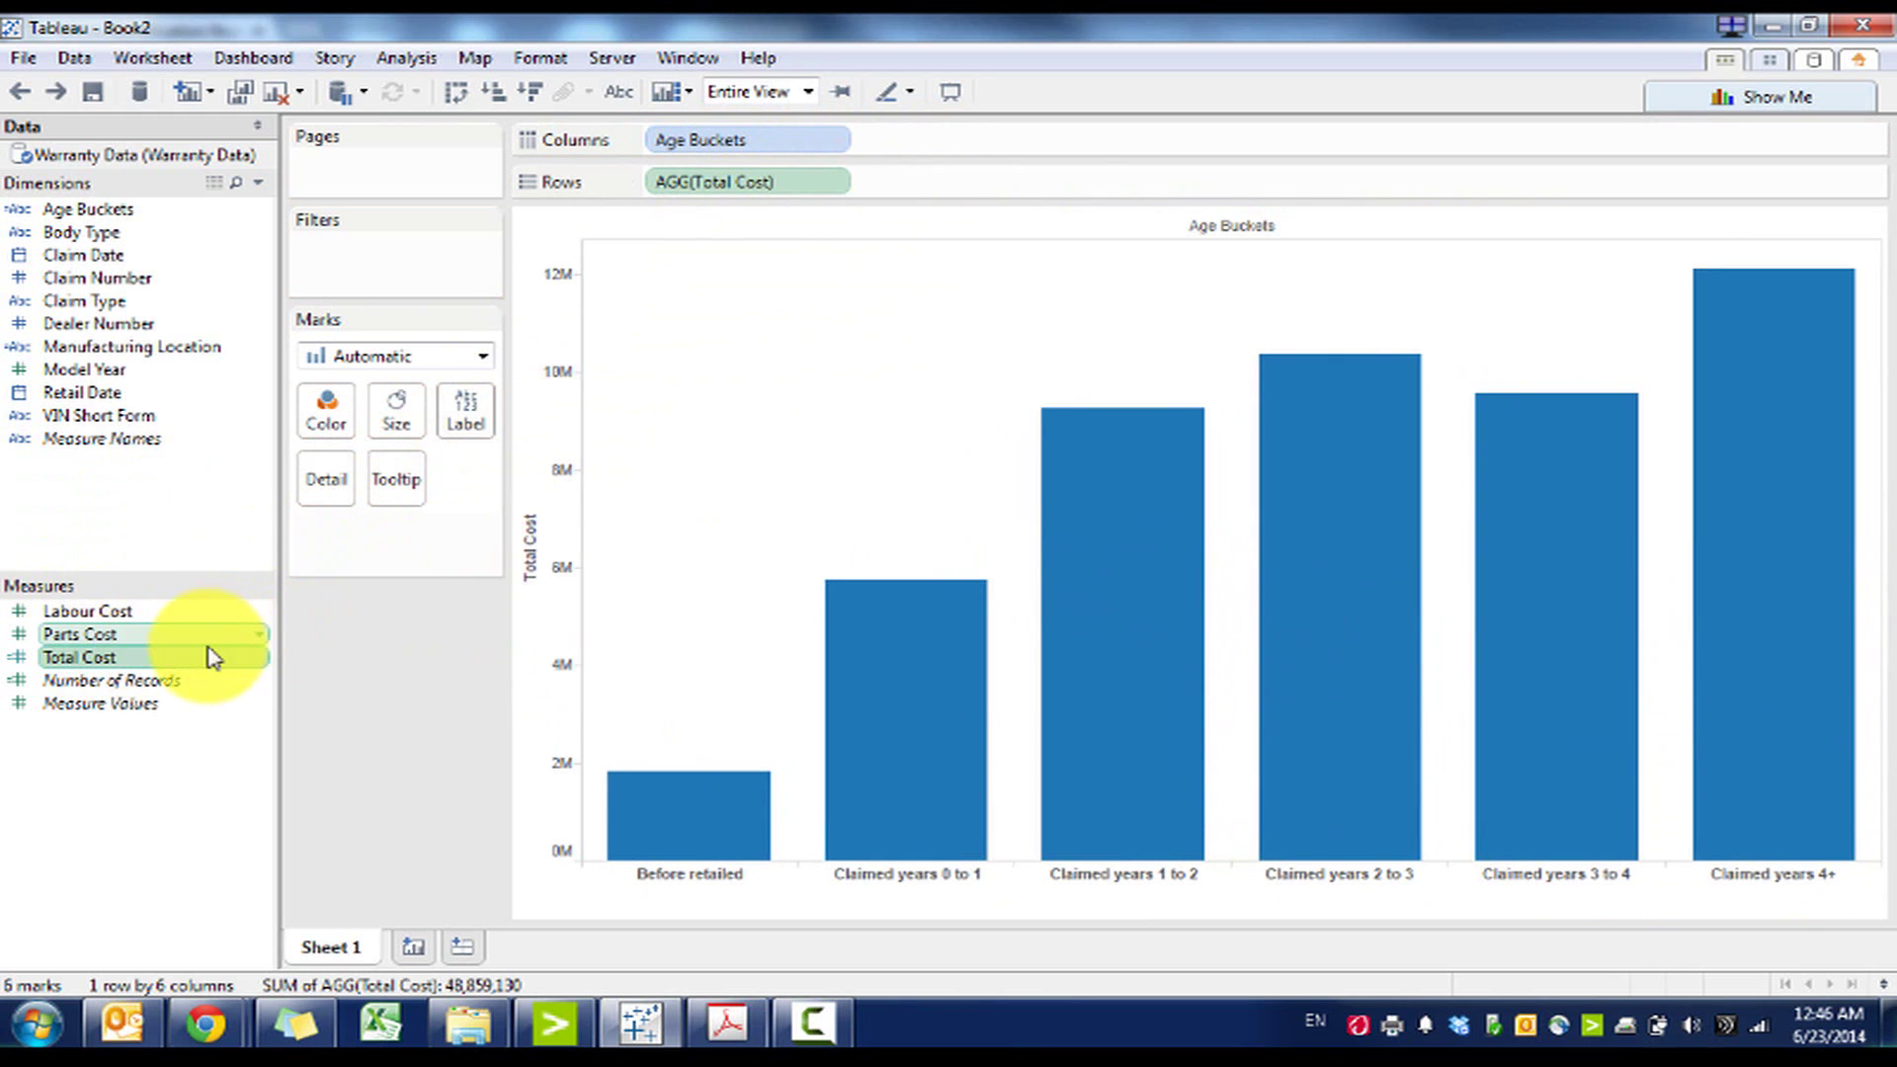
pyautogui.moveTo(212, 652); pyautogui.dragTo(479, 425)
pyautogui.click(480, 531)
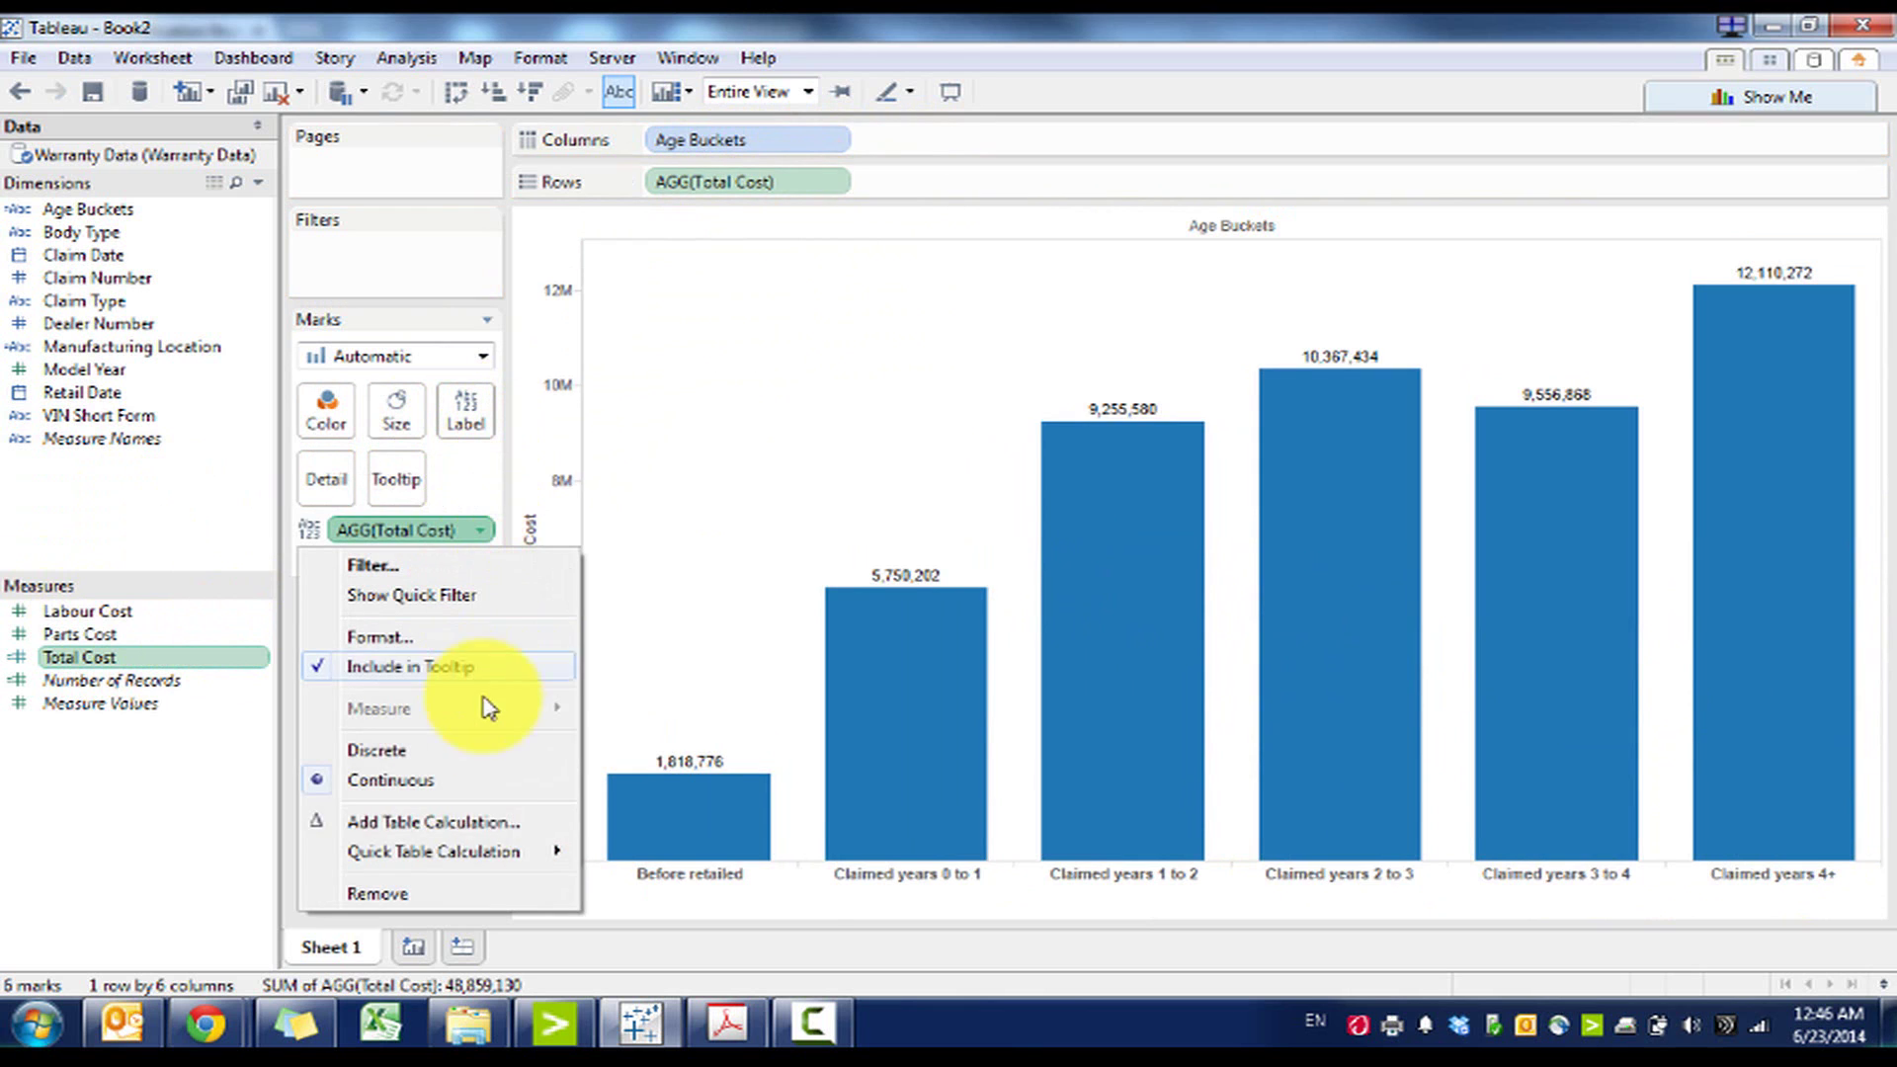
pyautogui.moveTo(500, 851)
pyautogui.click(709, 823)
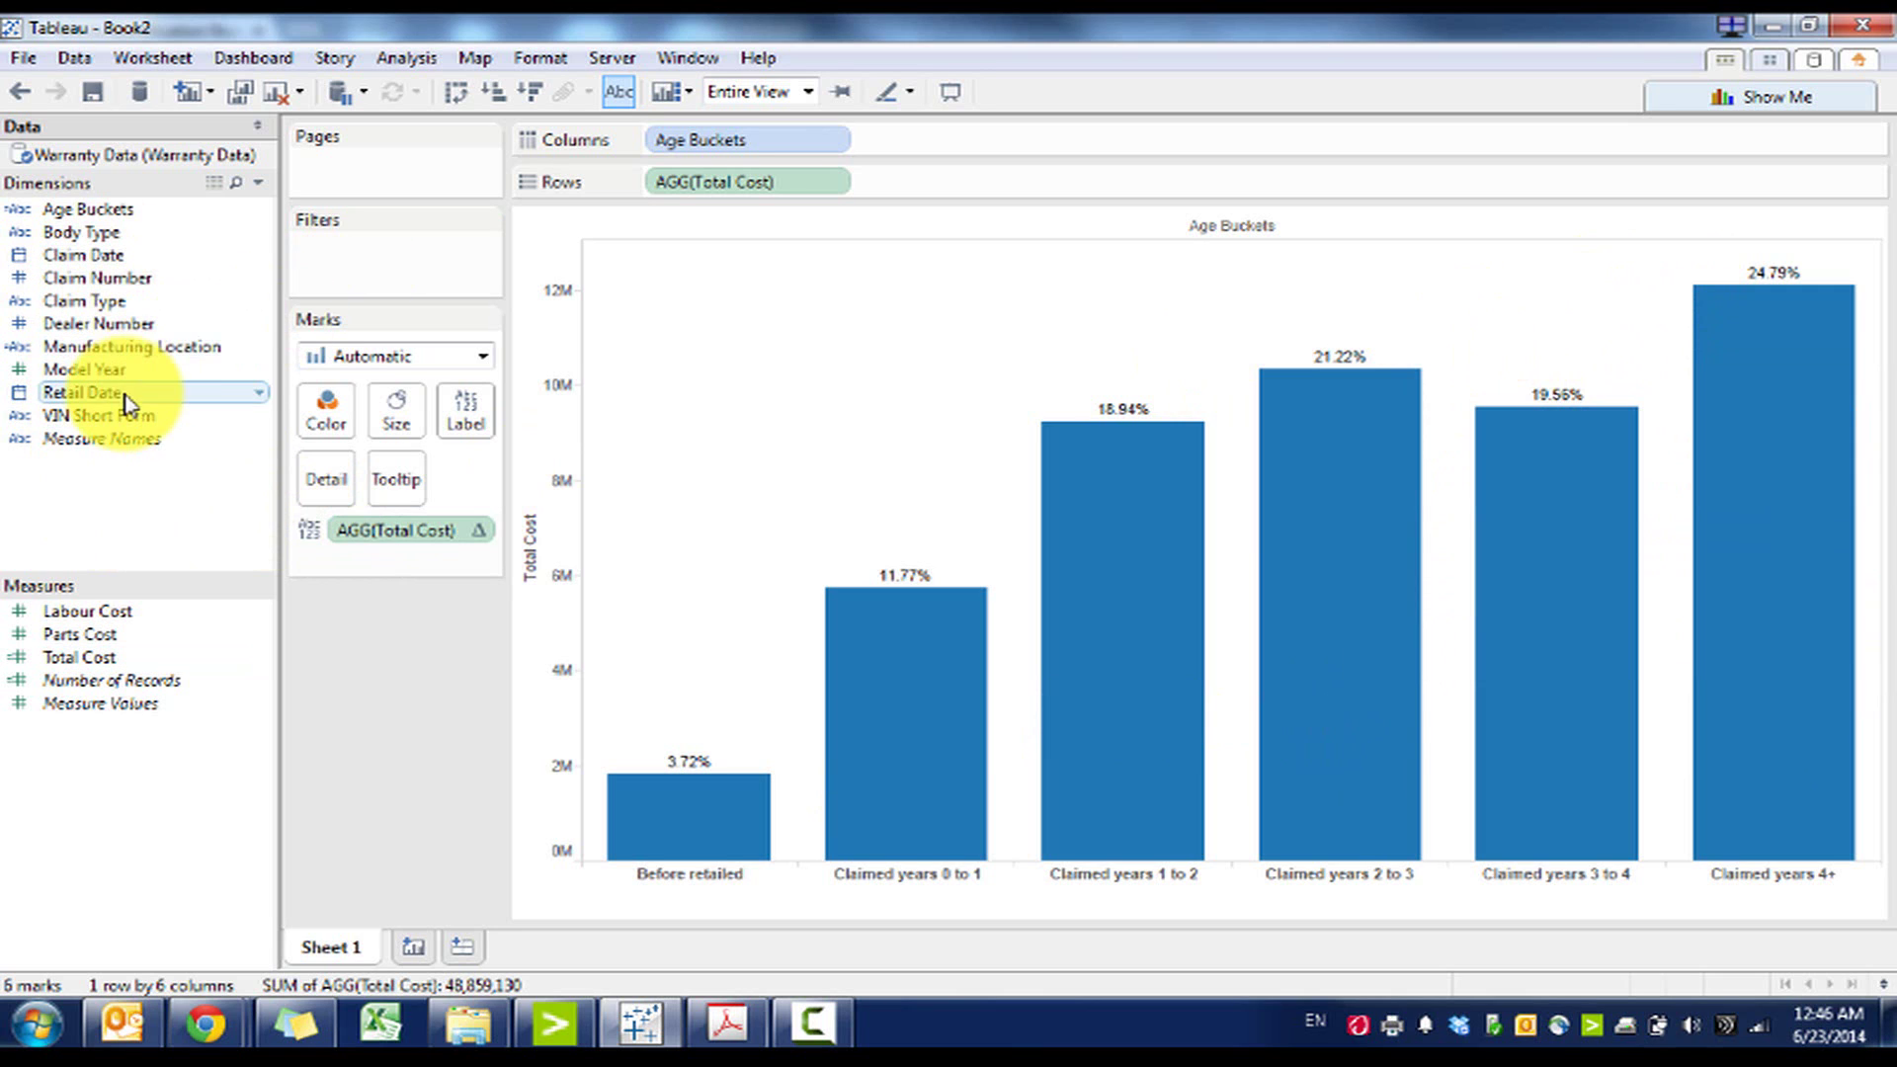
# Filter the chart to Model Years up to 2008, then remove the filter again
pyautogui.moveTo(125, 380); pyautogui.dragTo(376, 262)
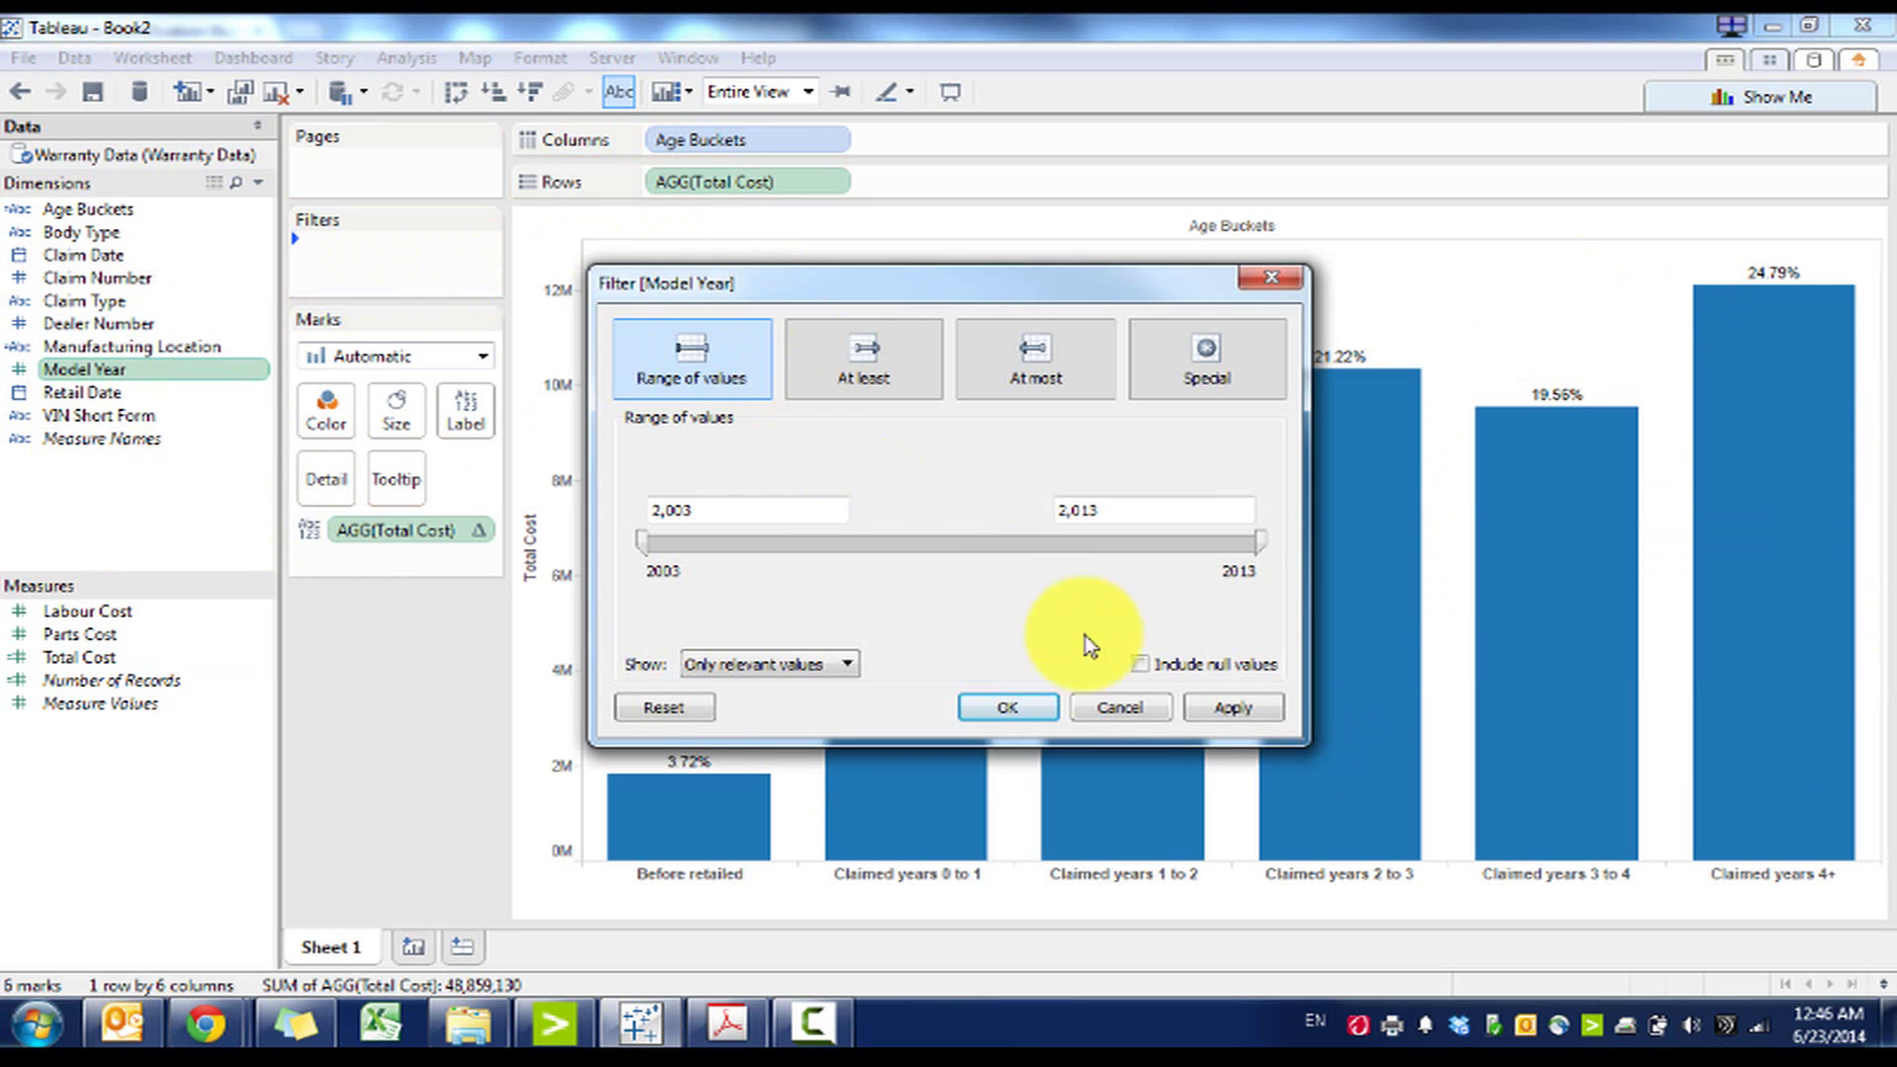
pyautogui.click(1105, 711)
pyautogui.moveTo(138, 375); pyautogui.dragTo(366, 265)
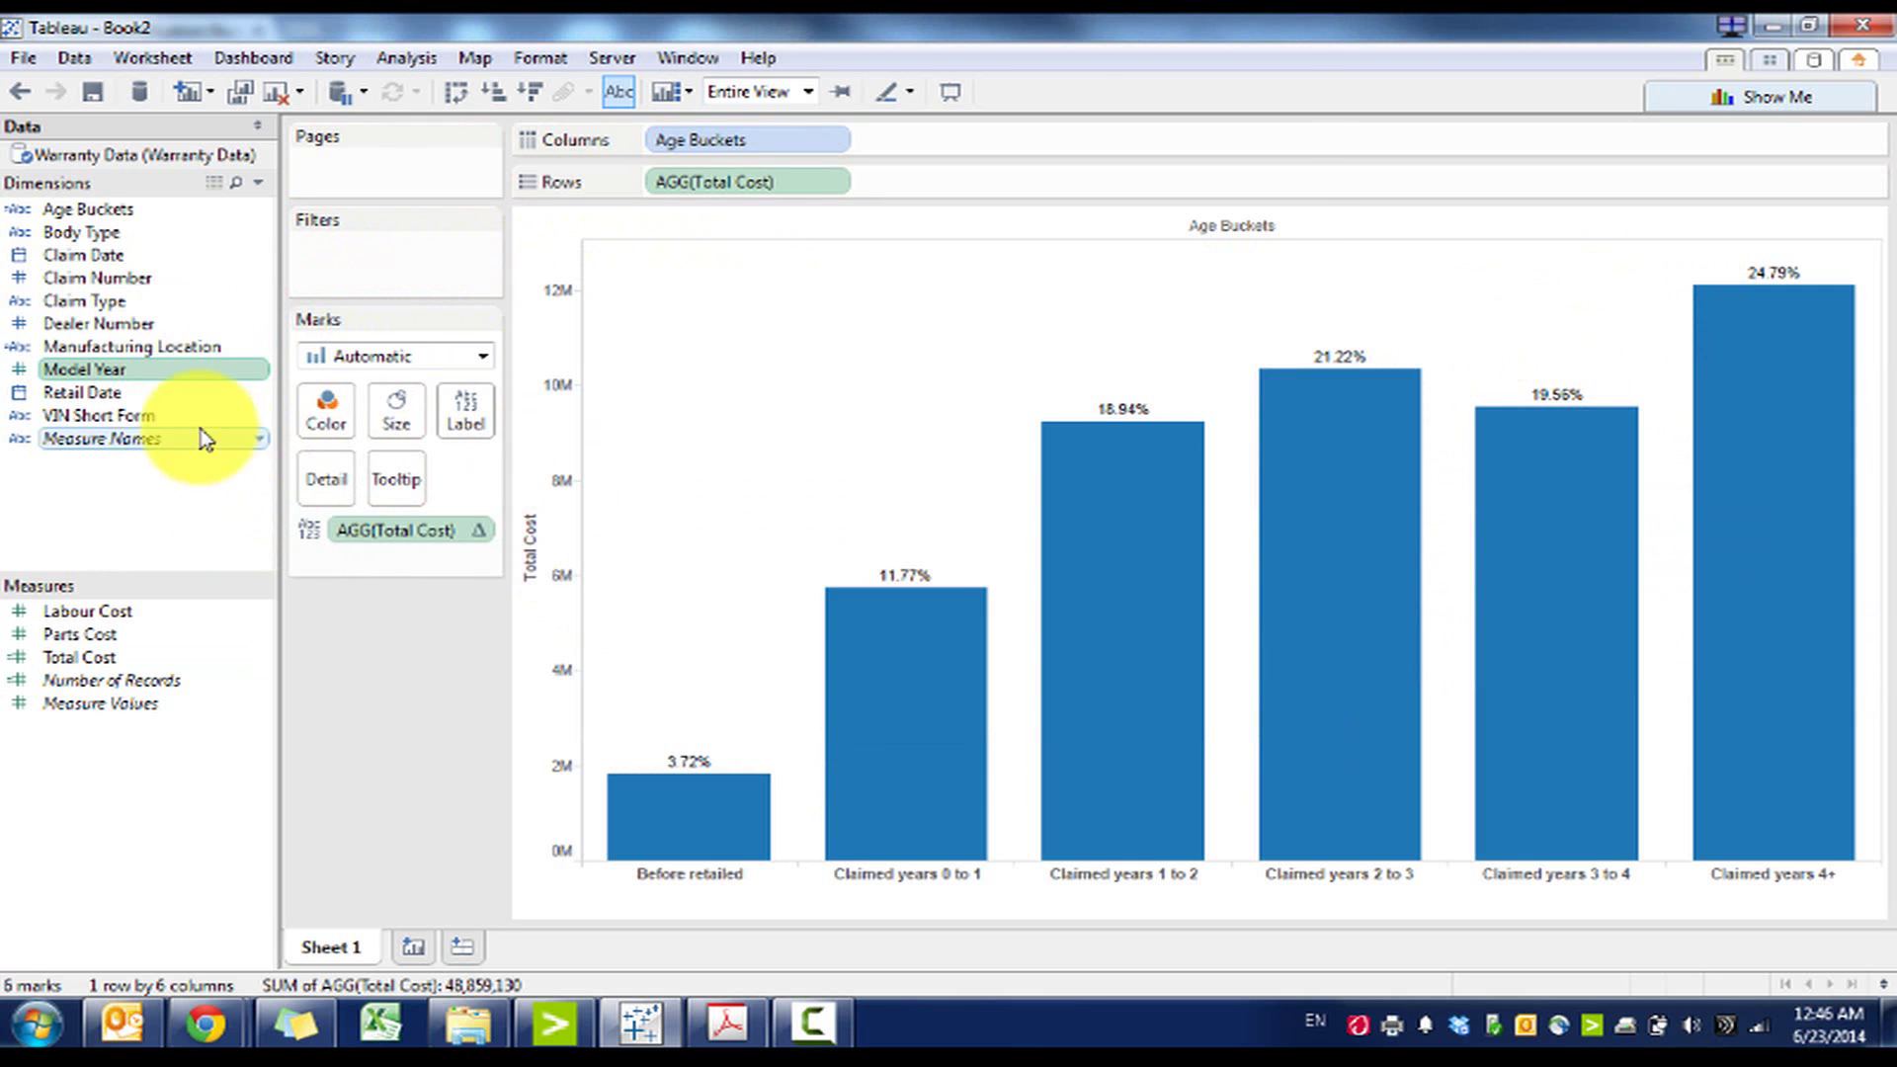
pyautogui.click(1114, 707)
pyautogui.rightClick(168, 370)
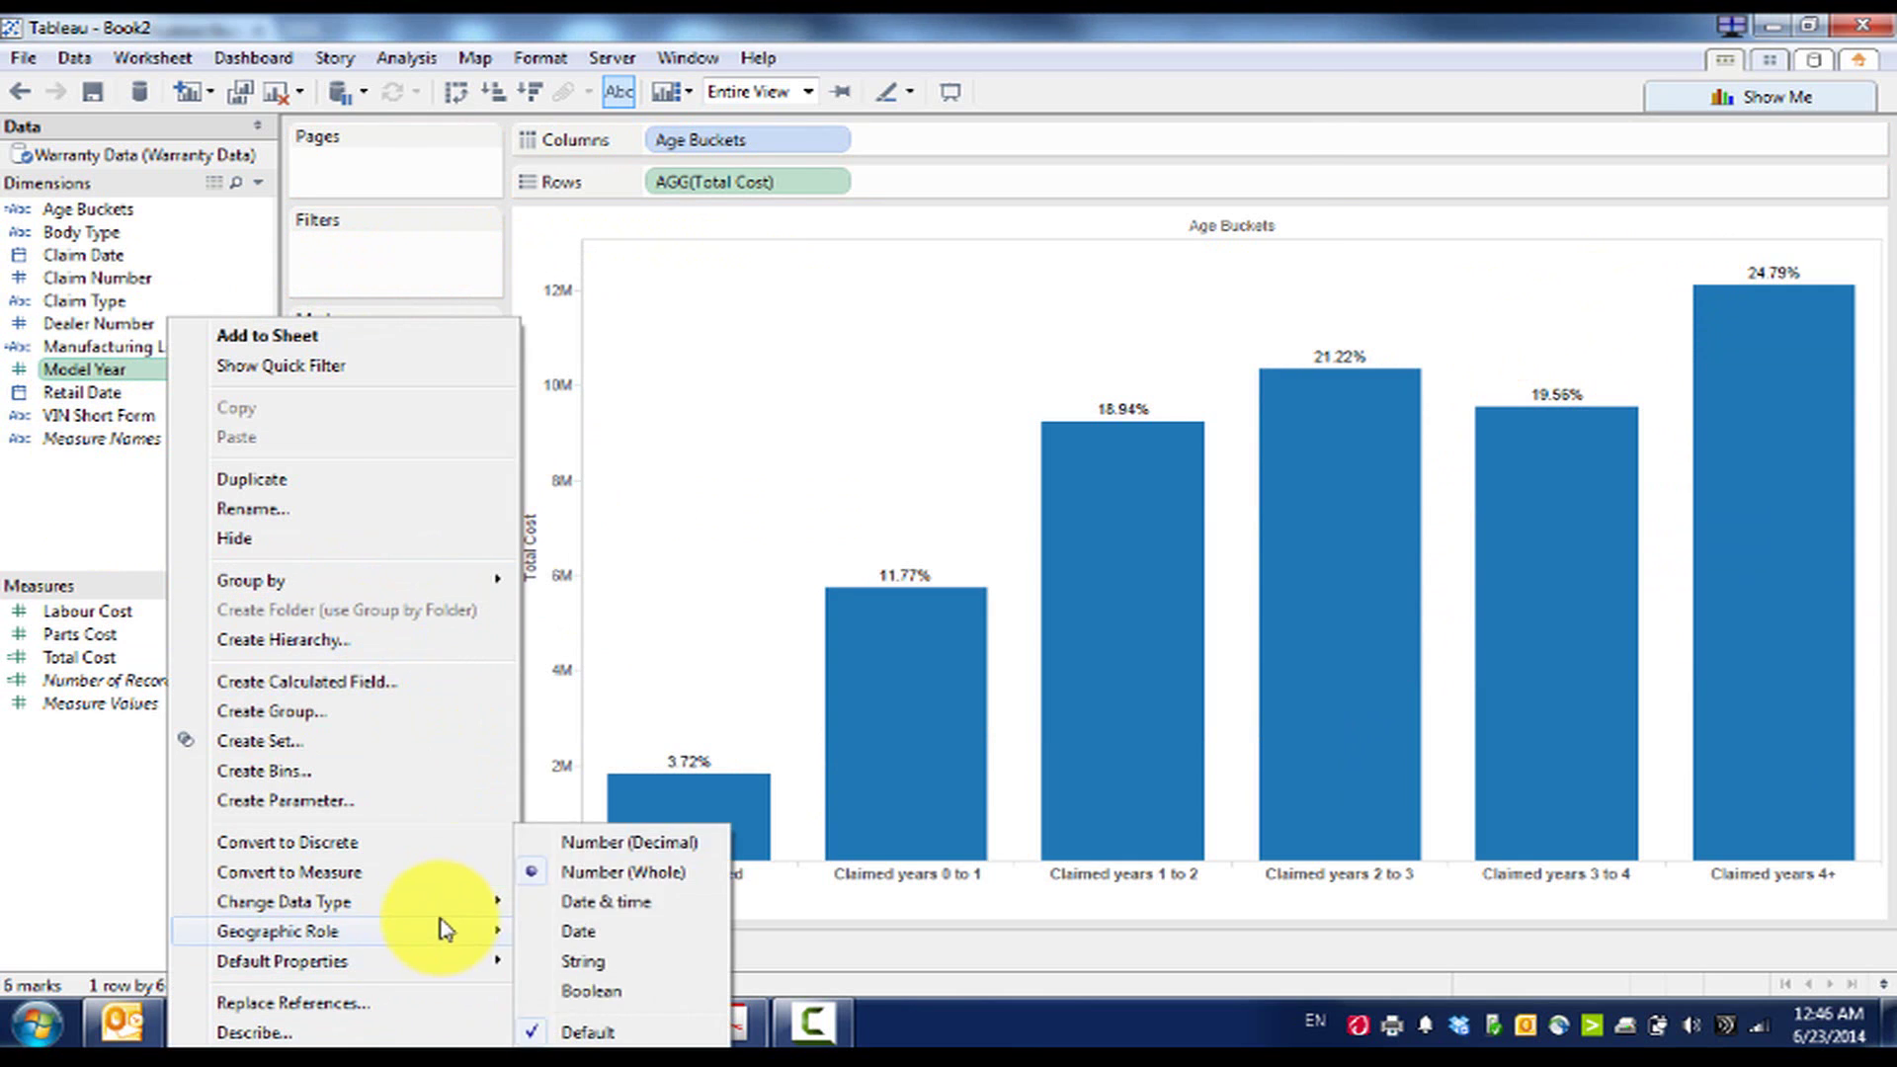
pyautogui.click(138, 465)
pyautogui.moveTo(84, 372); pyautogui.dragTo(370, 252)
pyautogui.click(1091, 512)
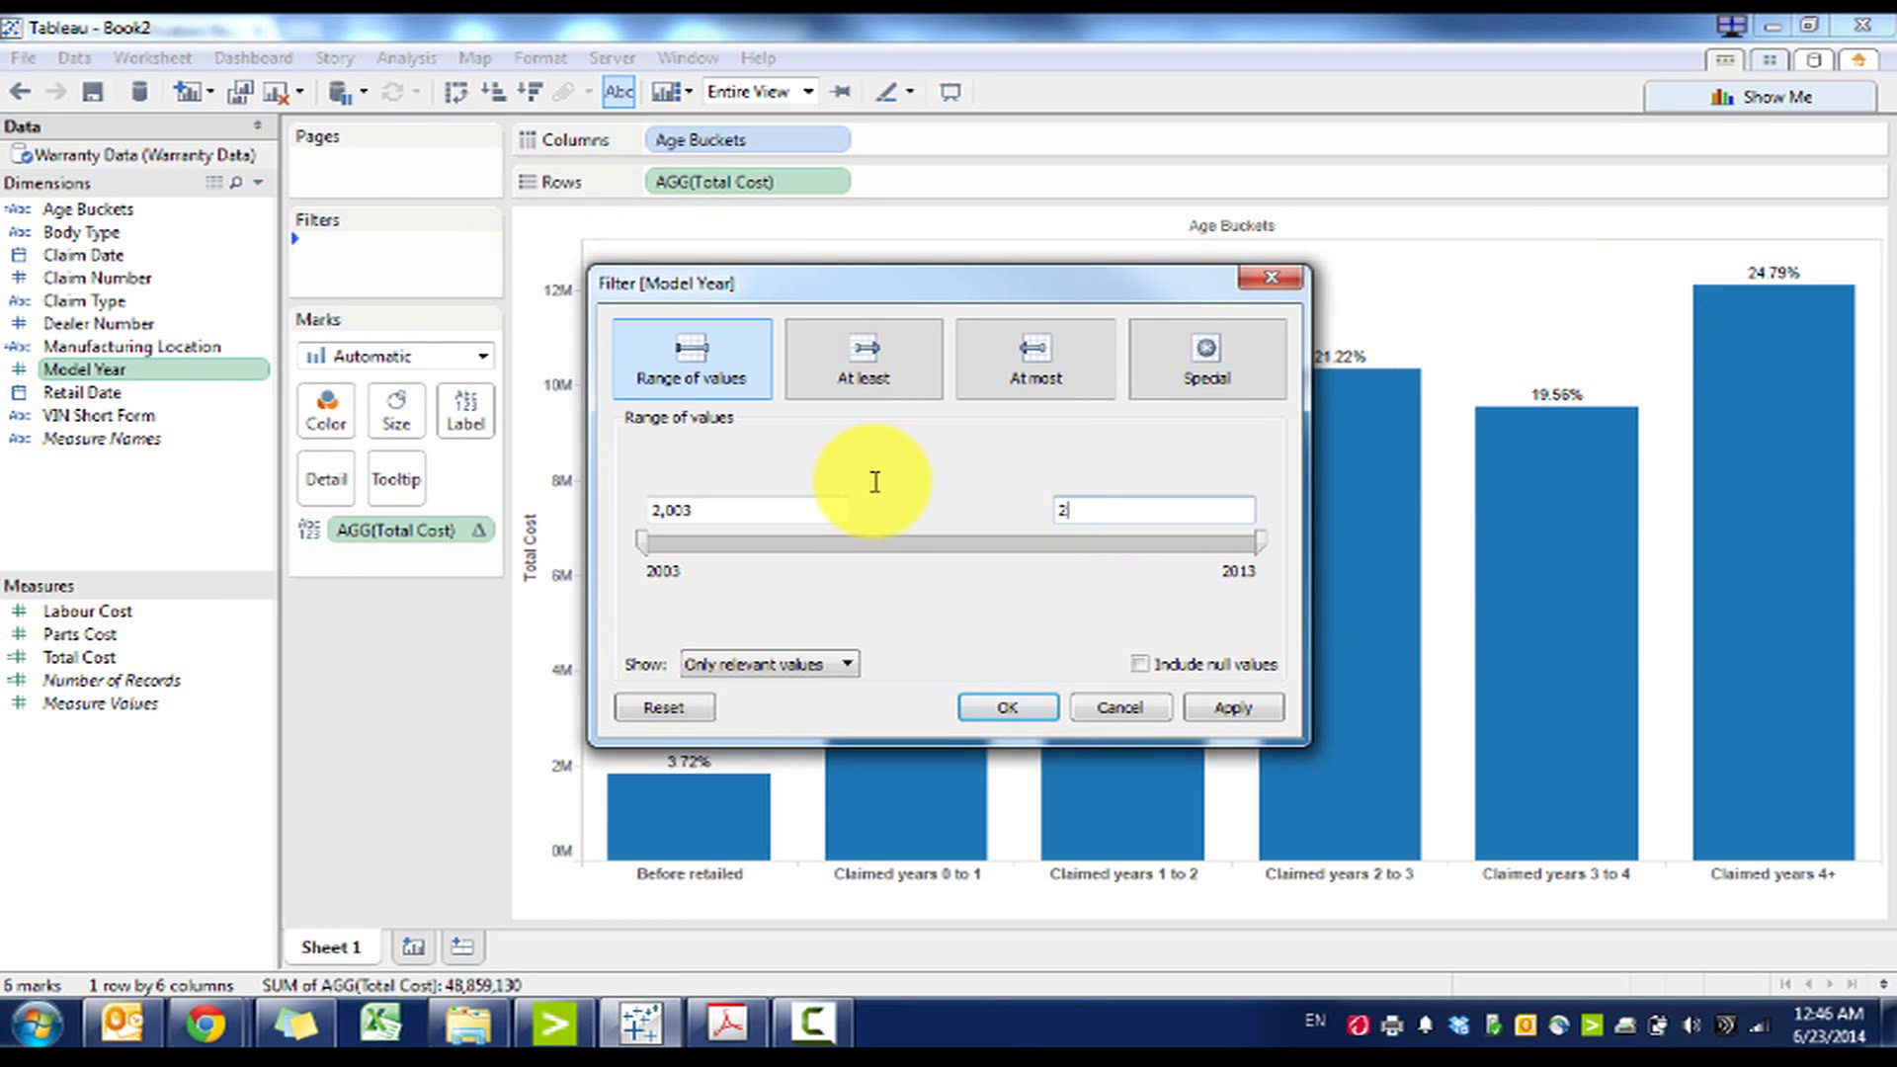
pyautogui.write('2008')
pyautogui.click(993, 704)
pyautogui.moveTo(1828, 567)
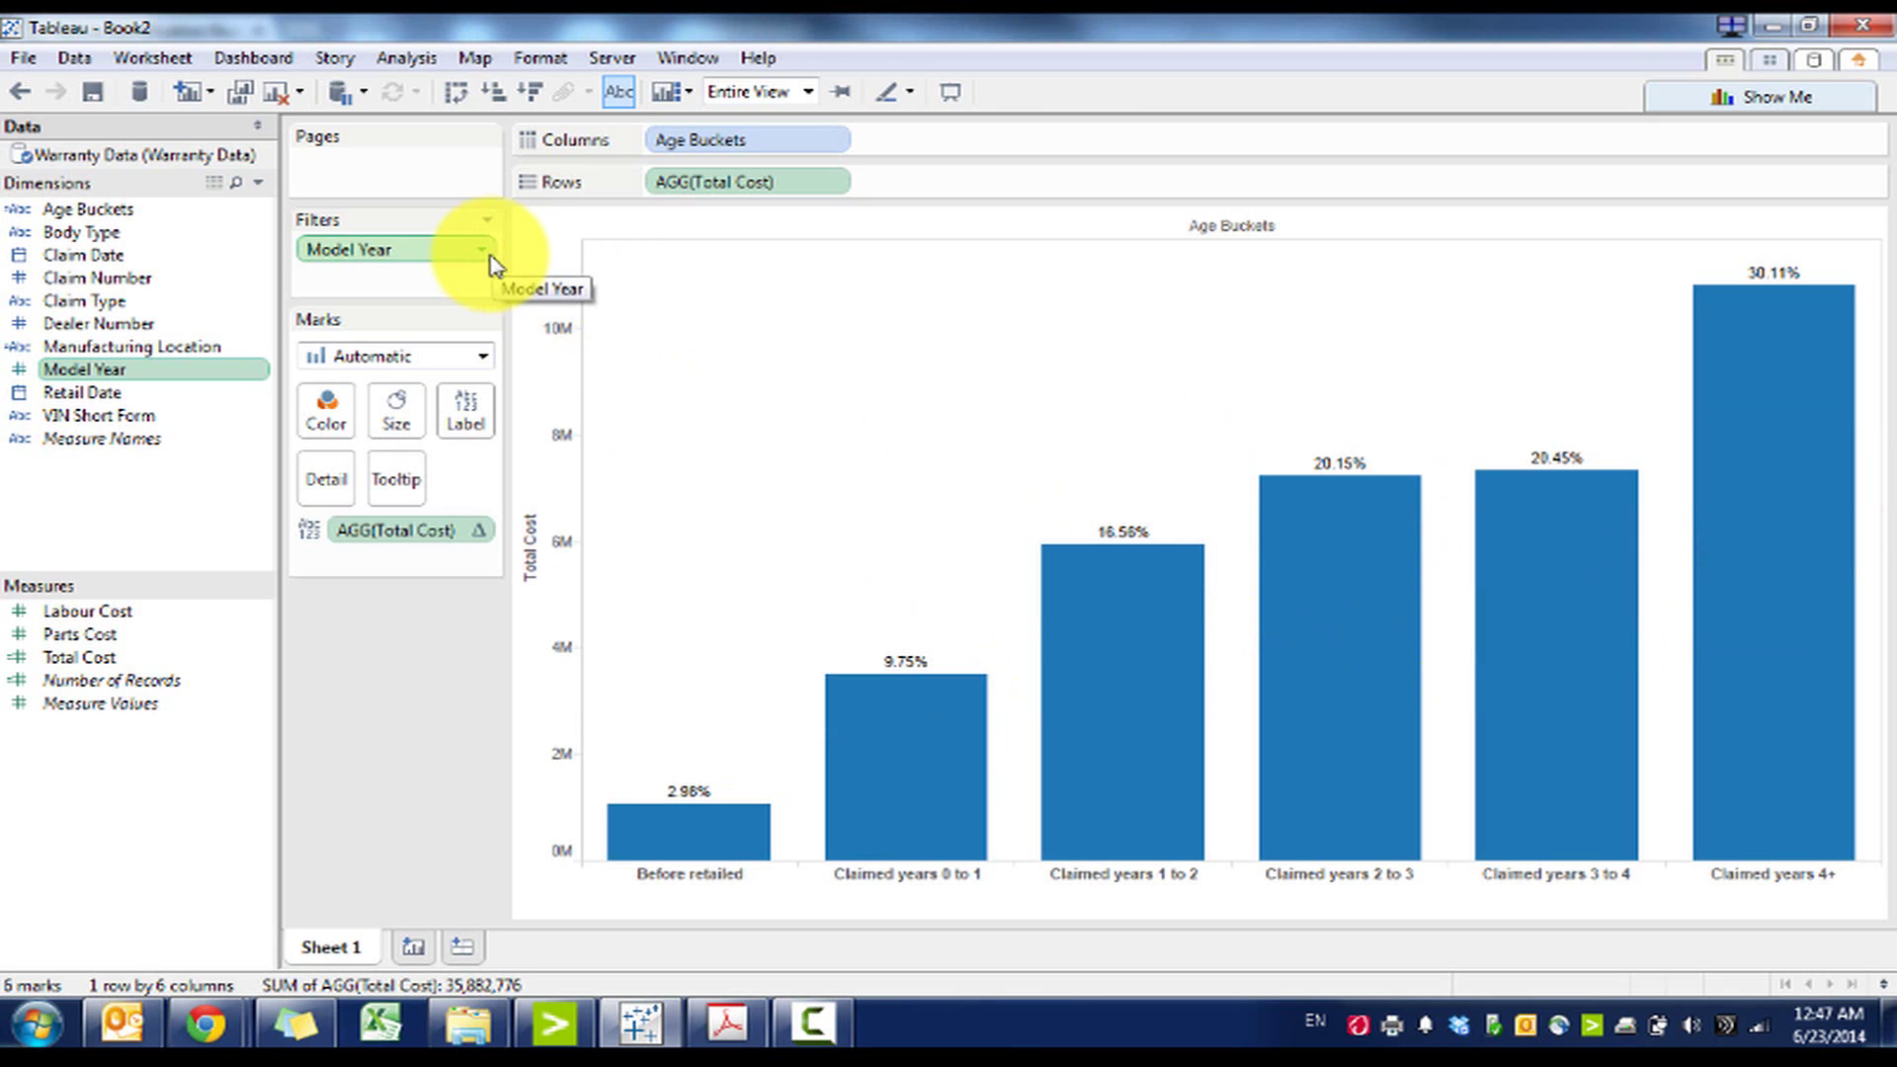
pyautogui.moveTo(489, 259); pyautogui.dragTo(222, 361)
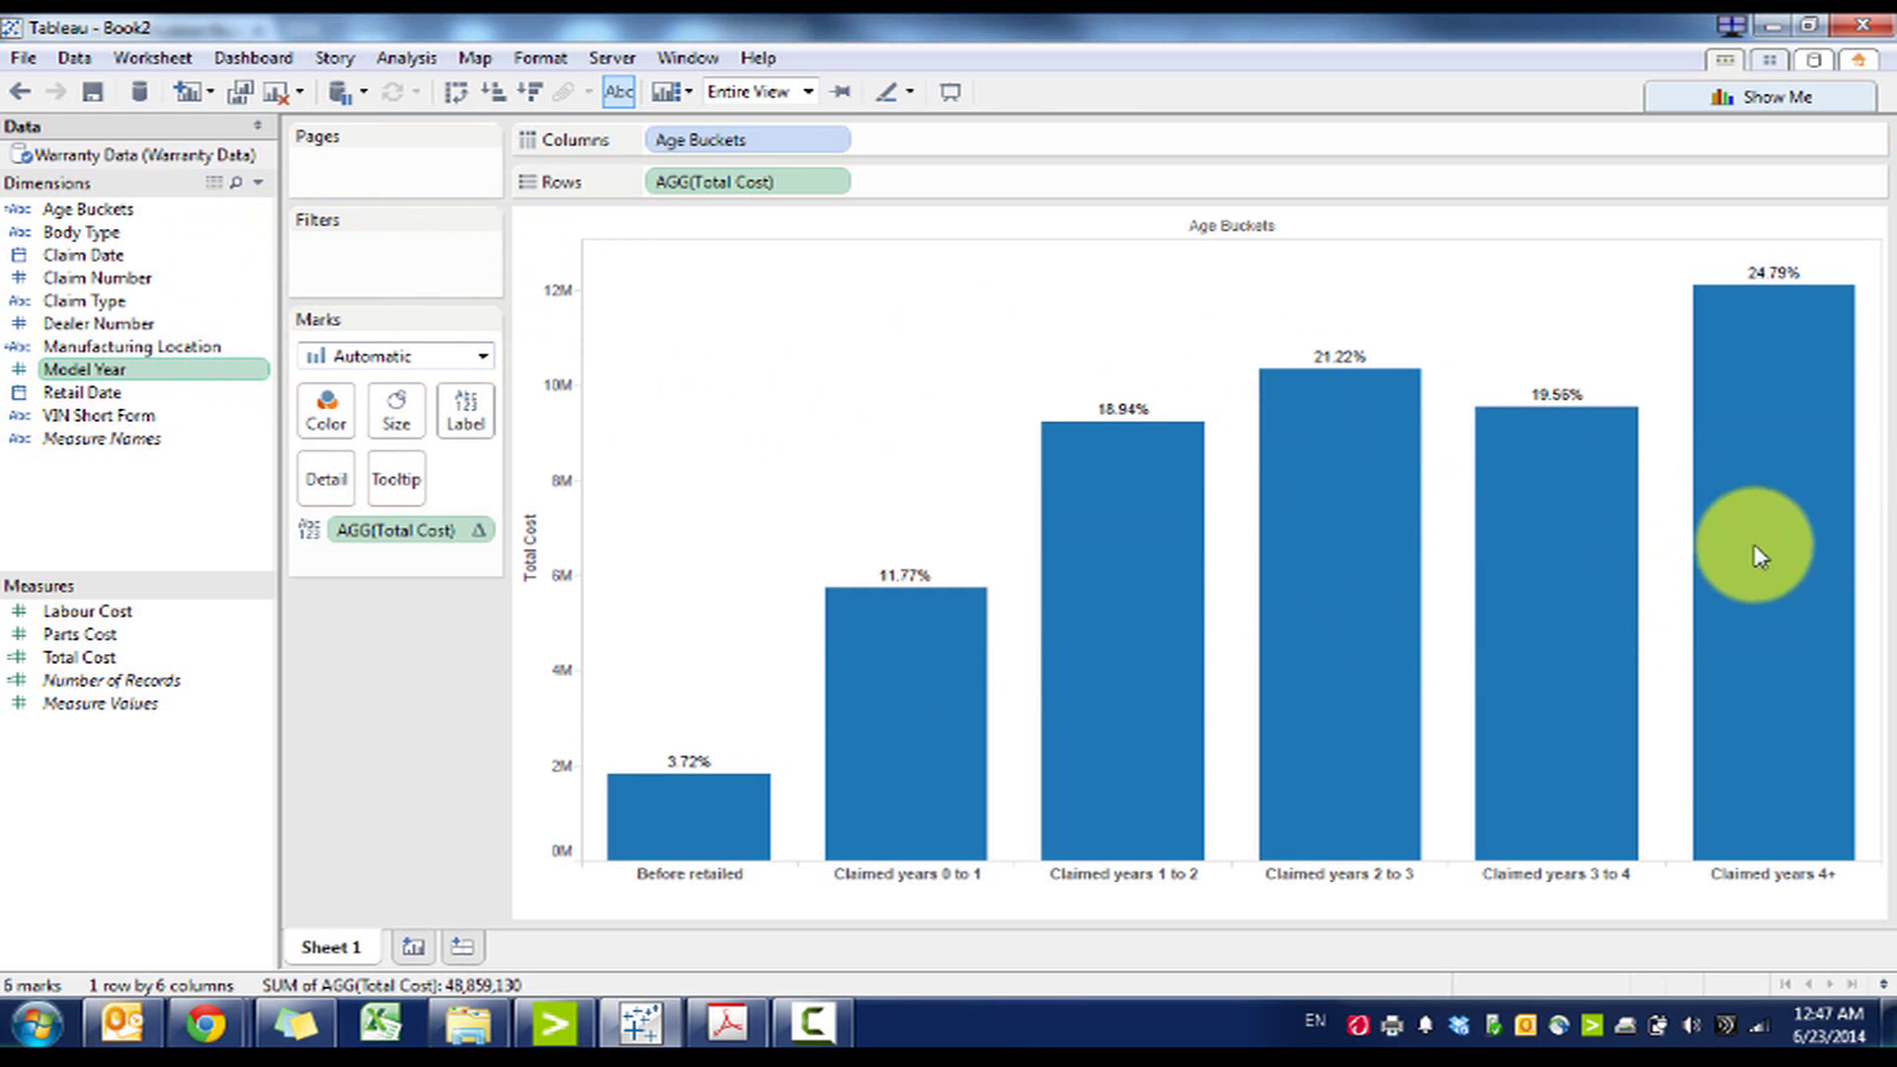
# In the case PDF, highlight the warranty-cost-over-time requirement
pyautogui.click(728, 1023)
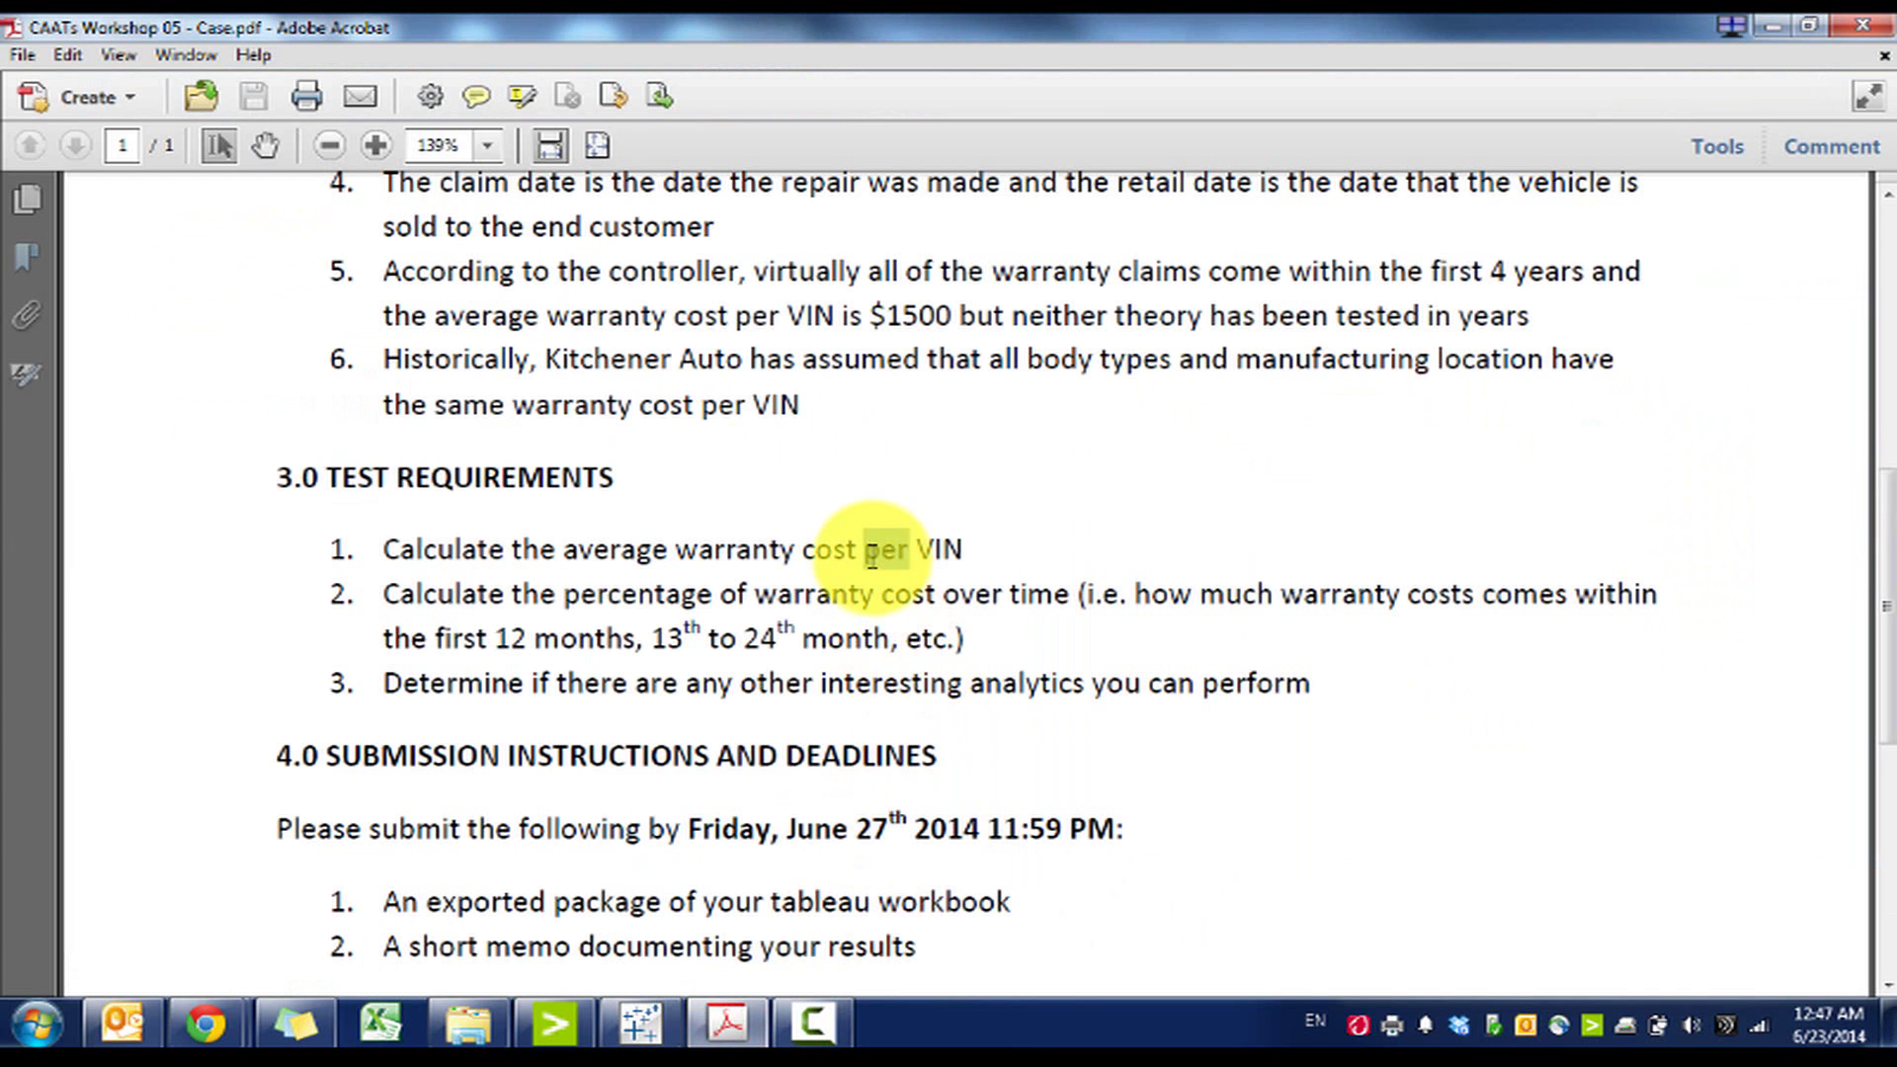
pyautogui.moveTo(867, 604); pyautogui.dragTo(1082, 681)
pyautogui.keyDown('shift'); pyautogui.click(597, 576); pyautogui.keyUp('shift')
pyautogui.click(507, 550)
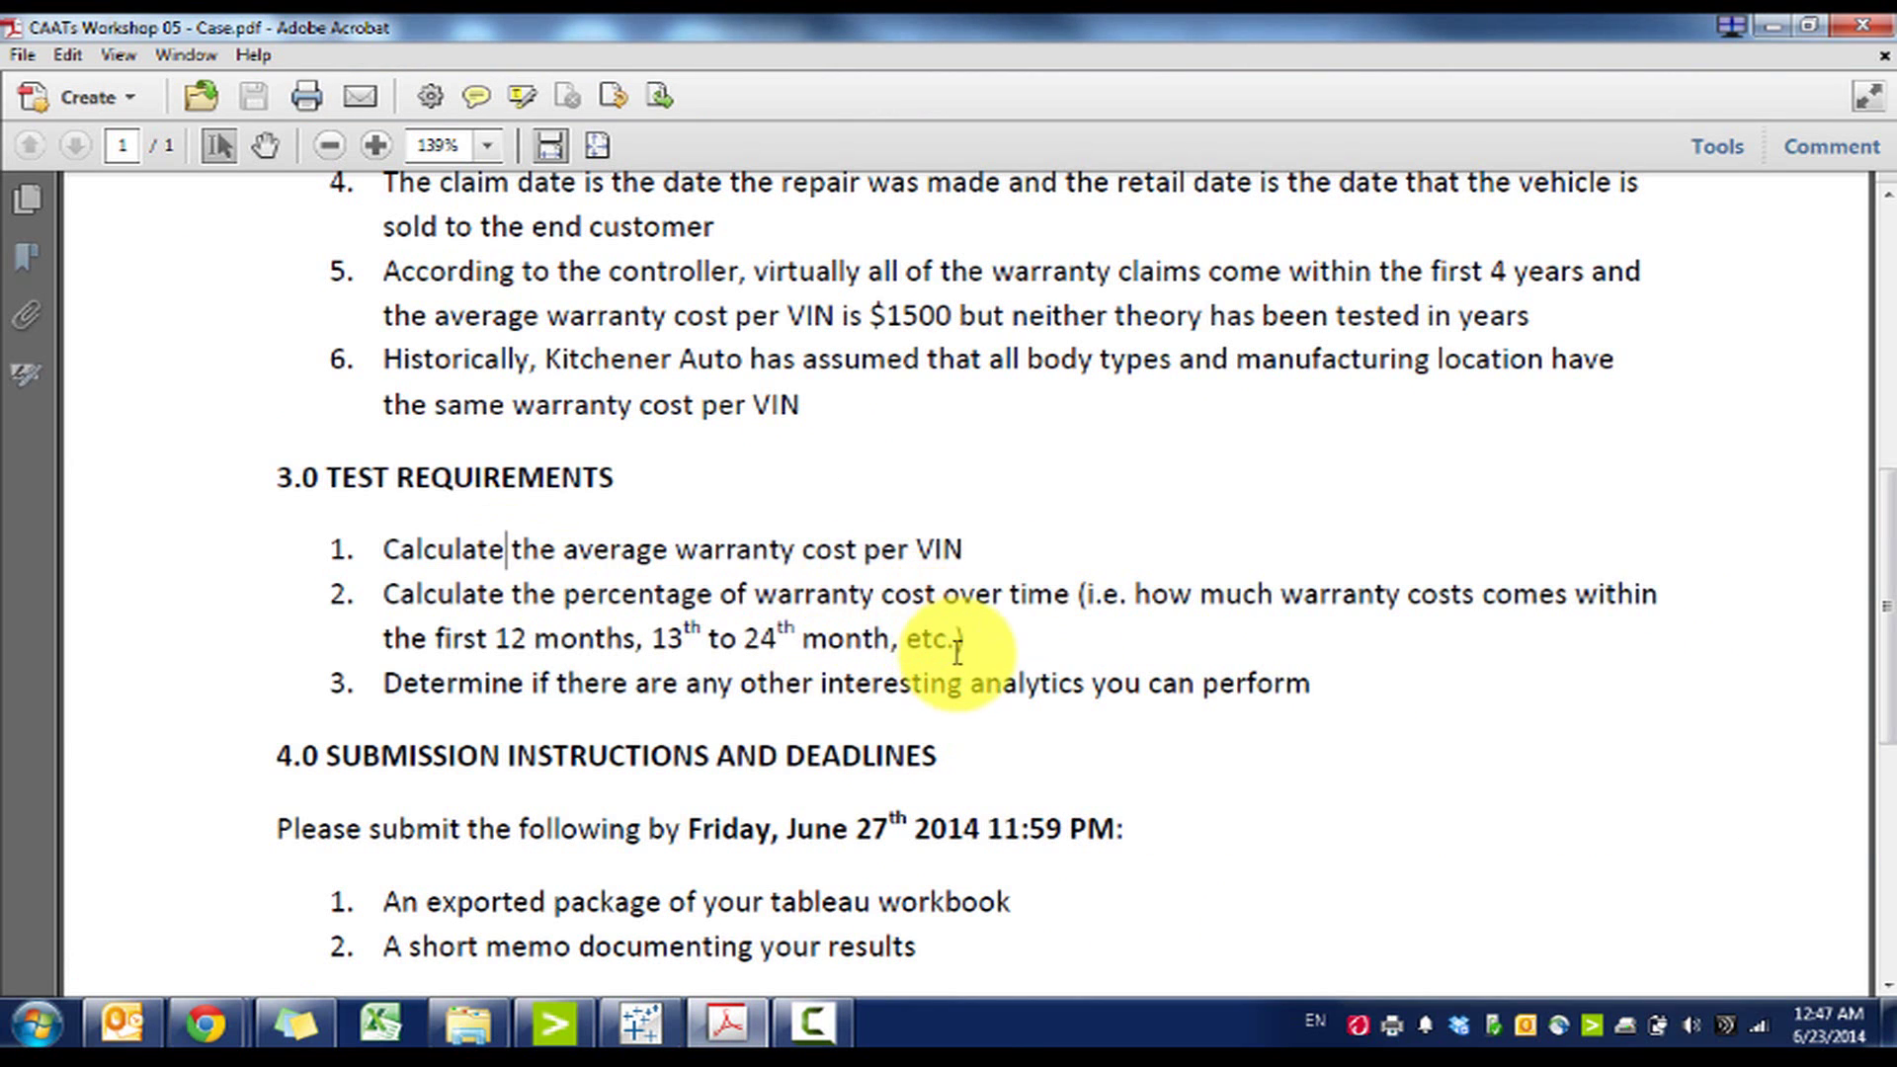
pyautogui.moveTo(964, 640); pyautogui.dragTo(578, 606)
# Re-apply the Model Year range filter and rename the sheet 'b. Warranty claims over Time'
pyautogui.click(726, 1025)
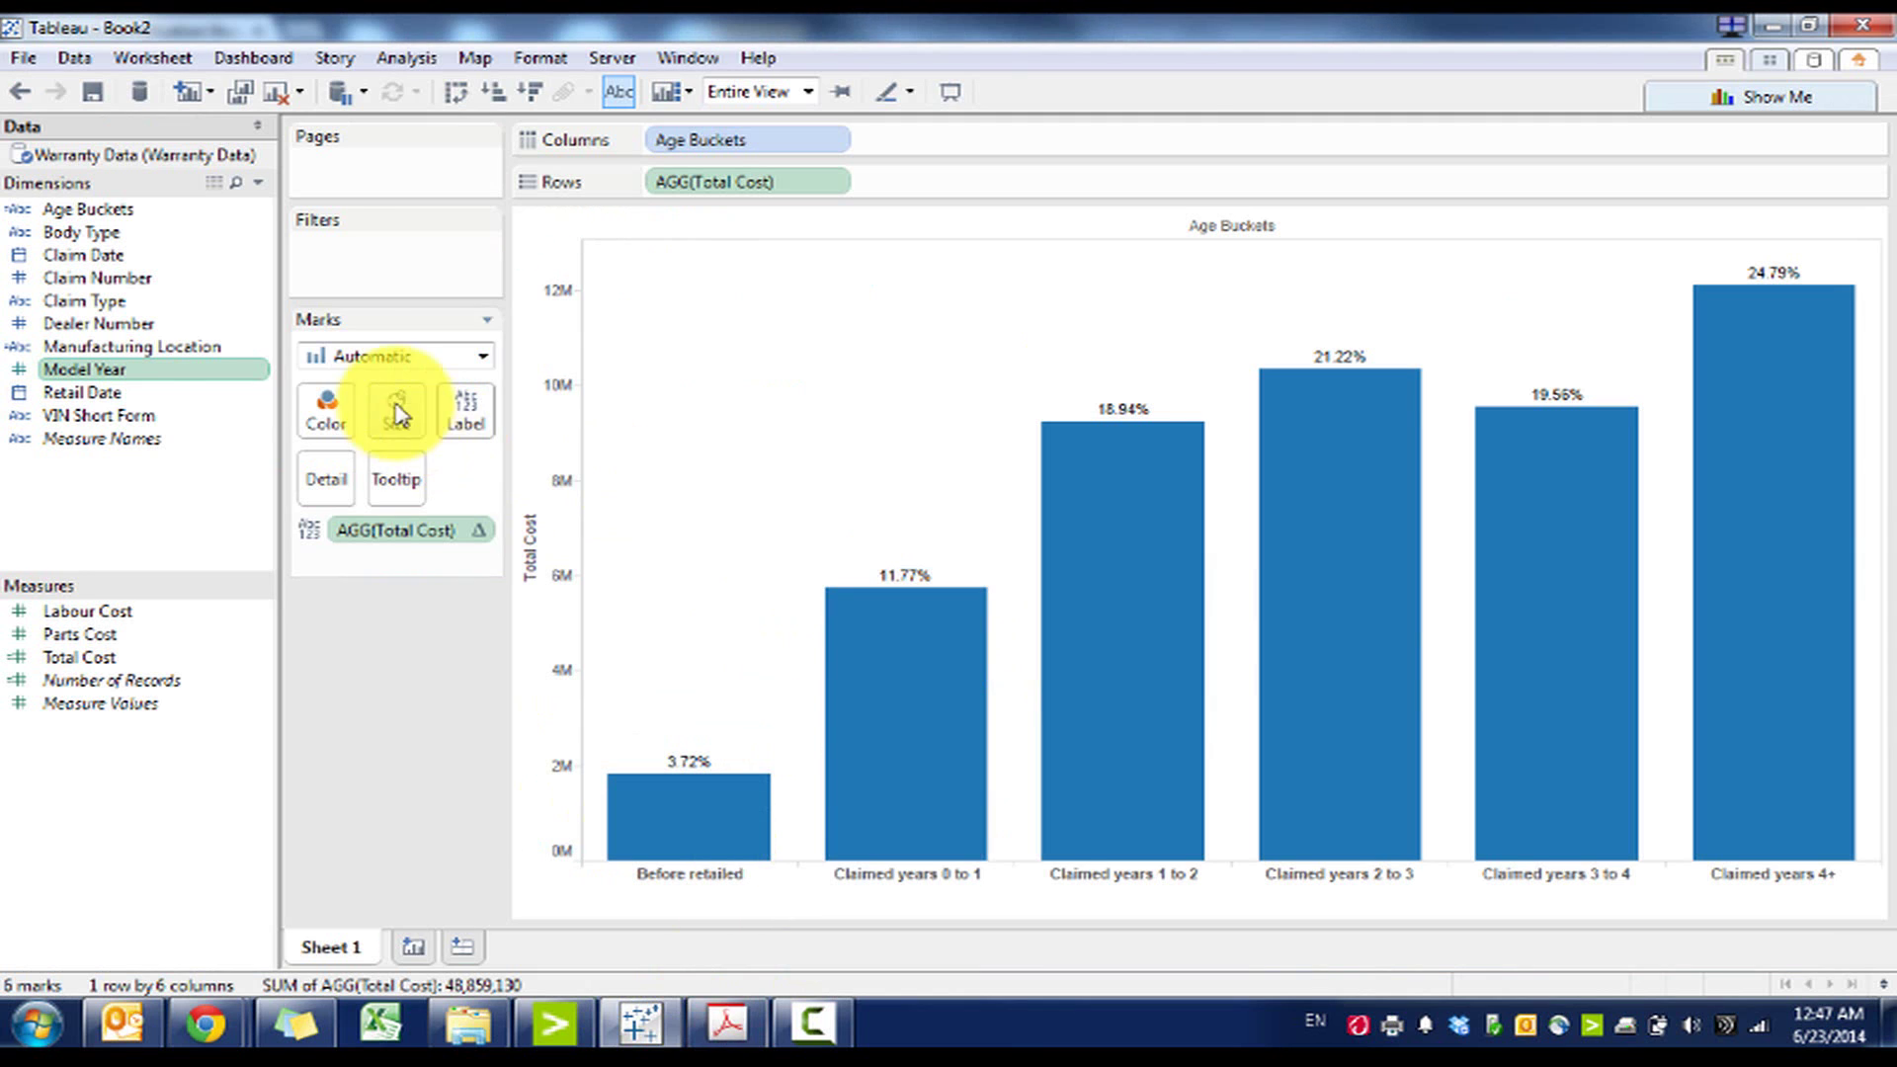
pyautogui.moveTo(198, 371); pyautogui.dragTo(382, 255)
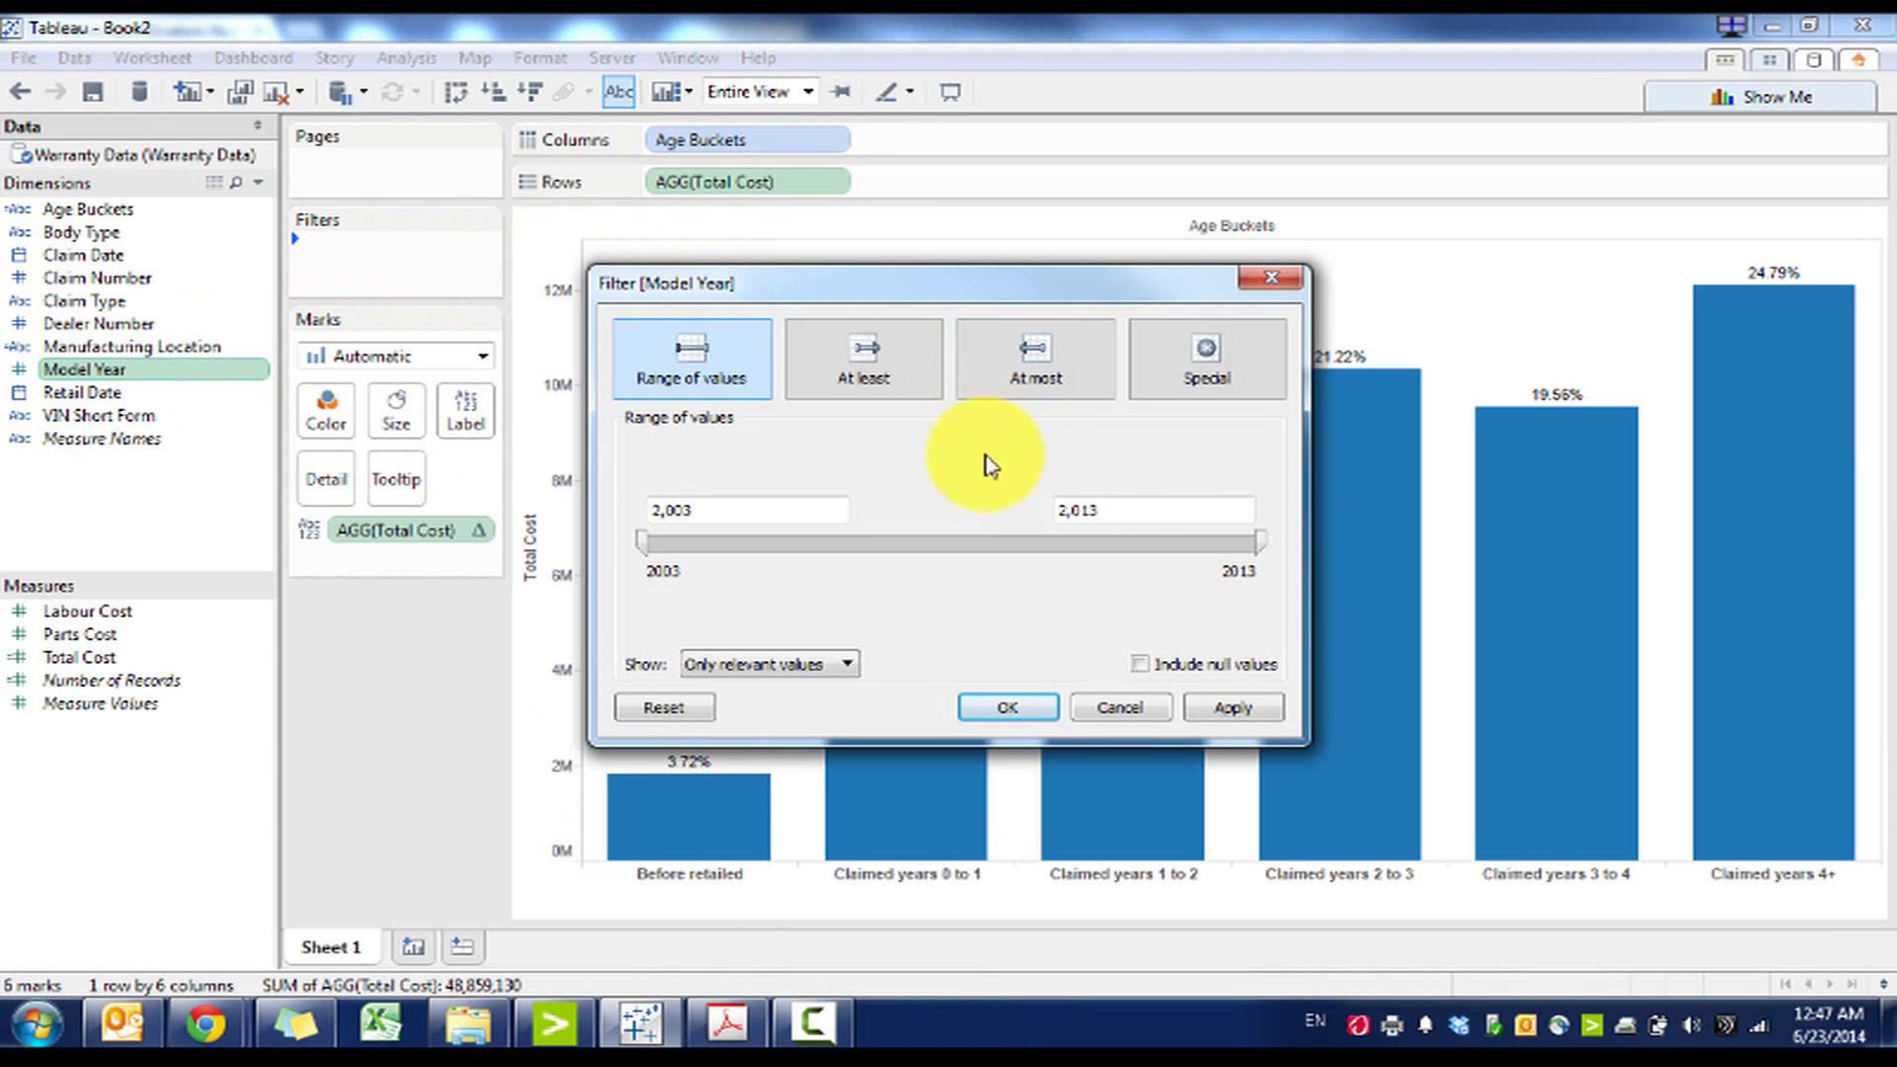
pyautogui.click(1116, 504)
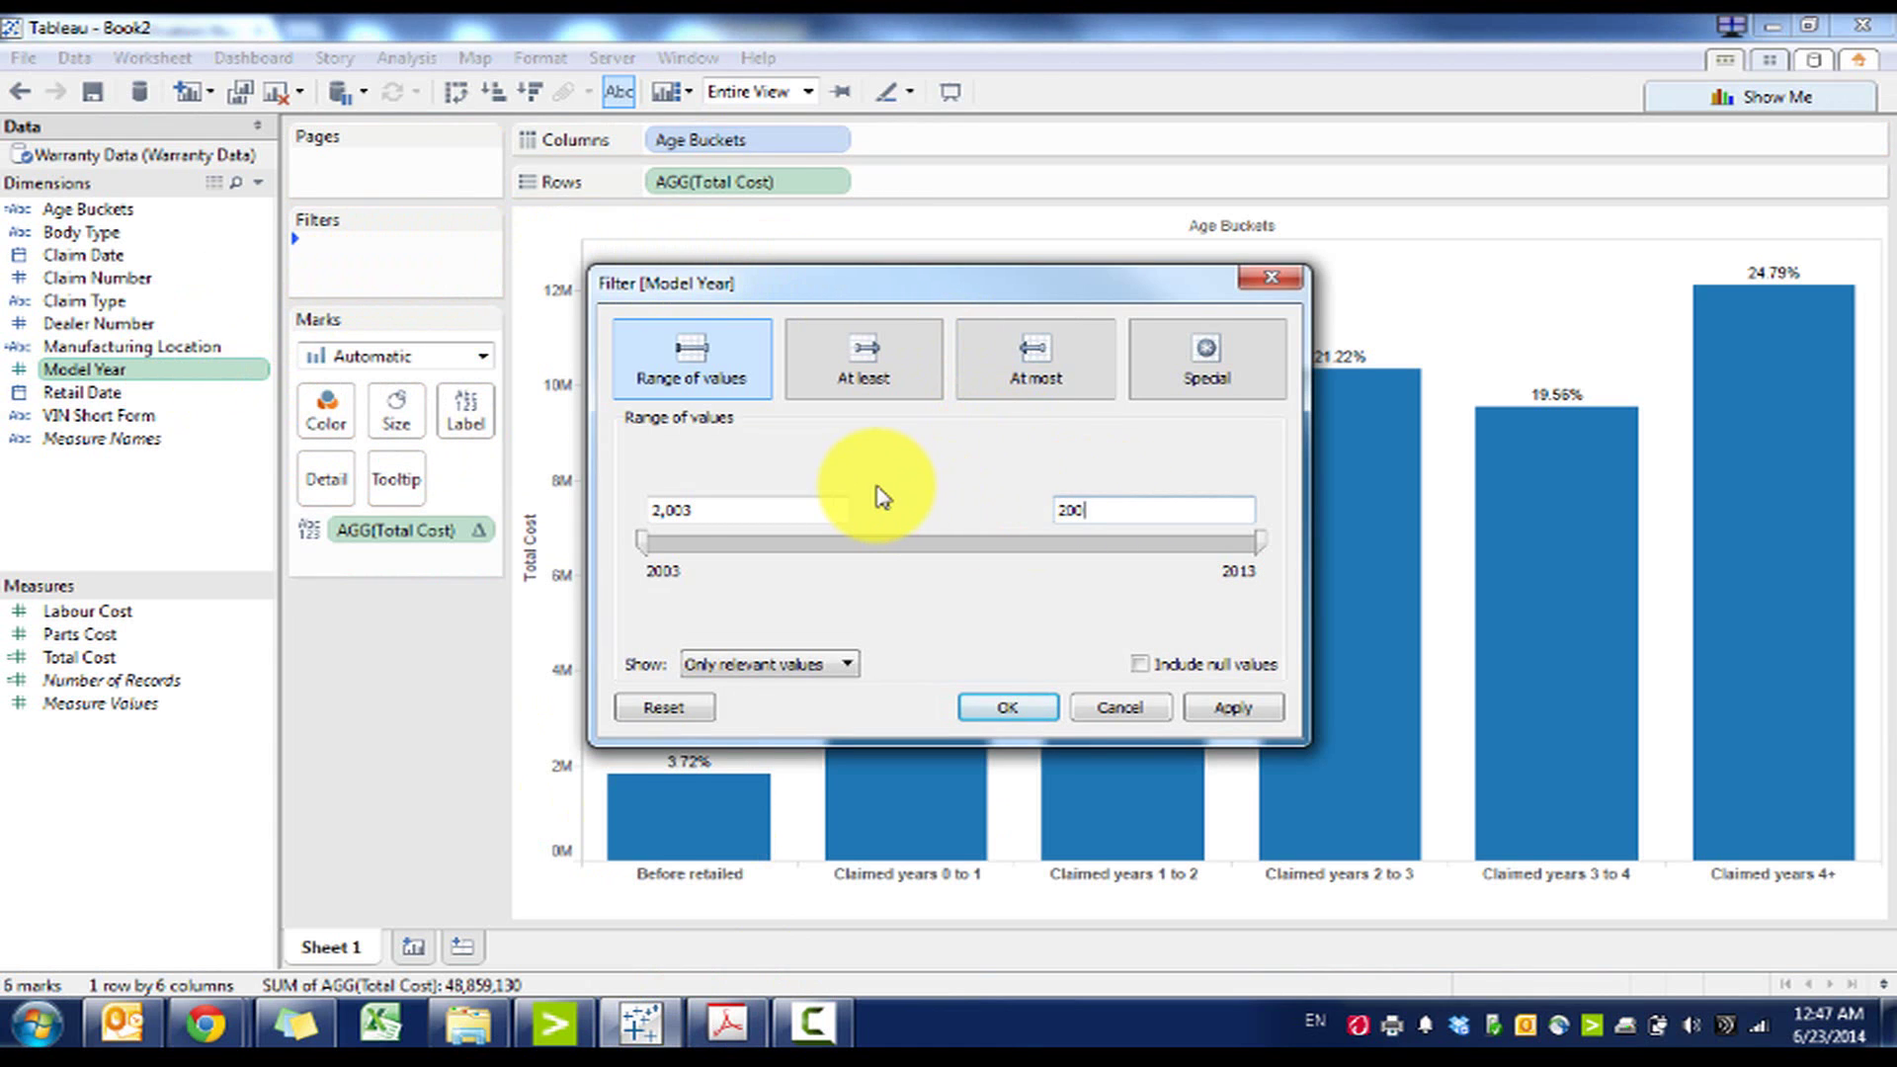
pyautogui.click(1002, 710)
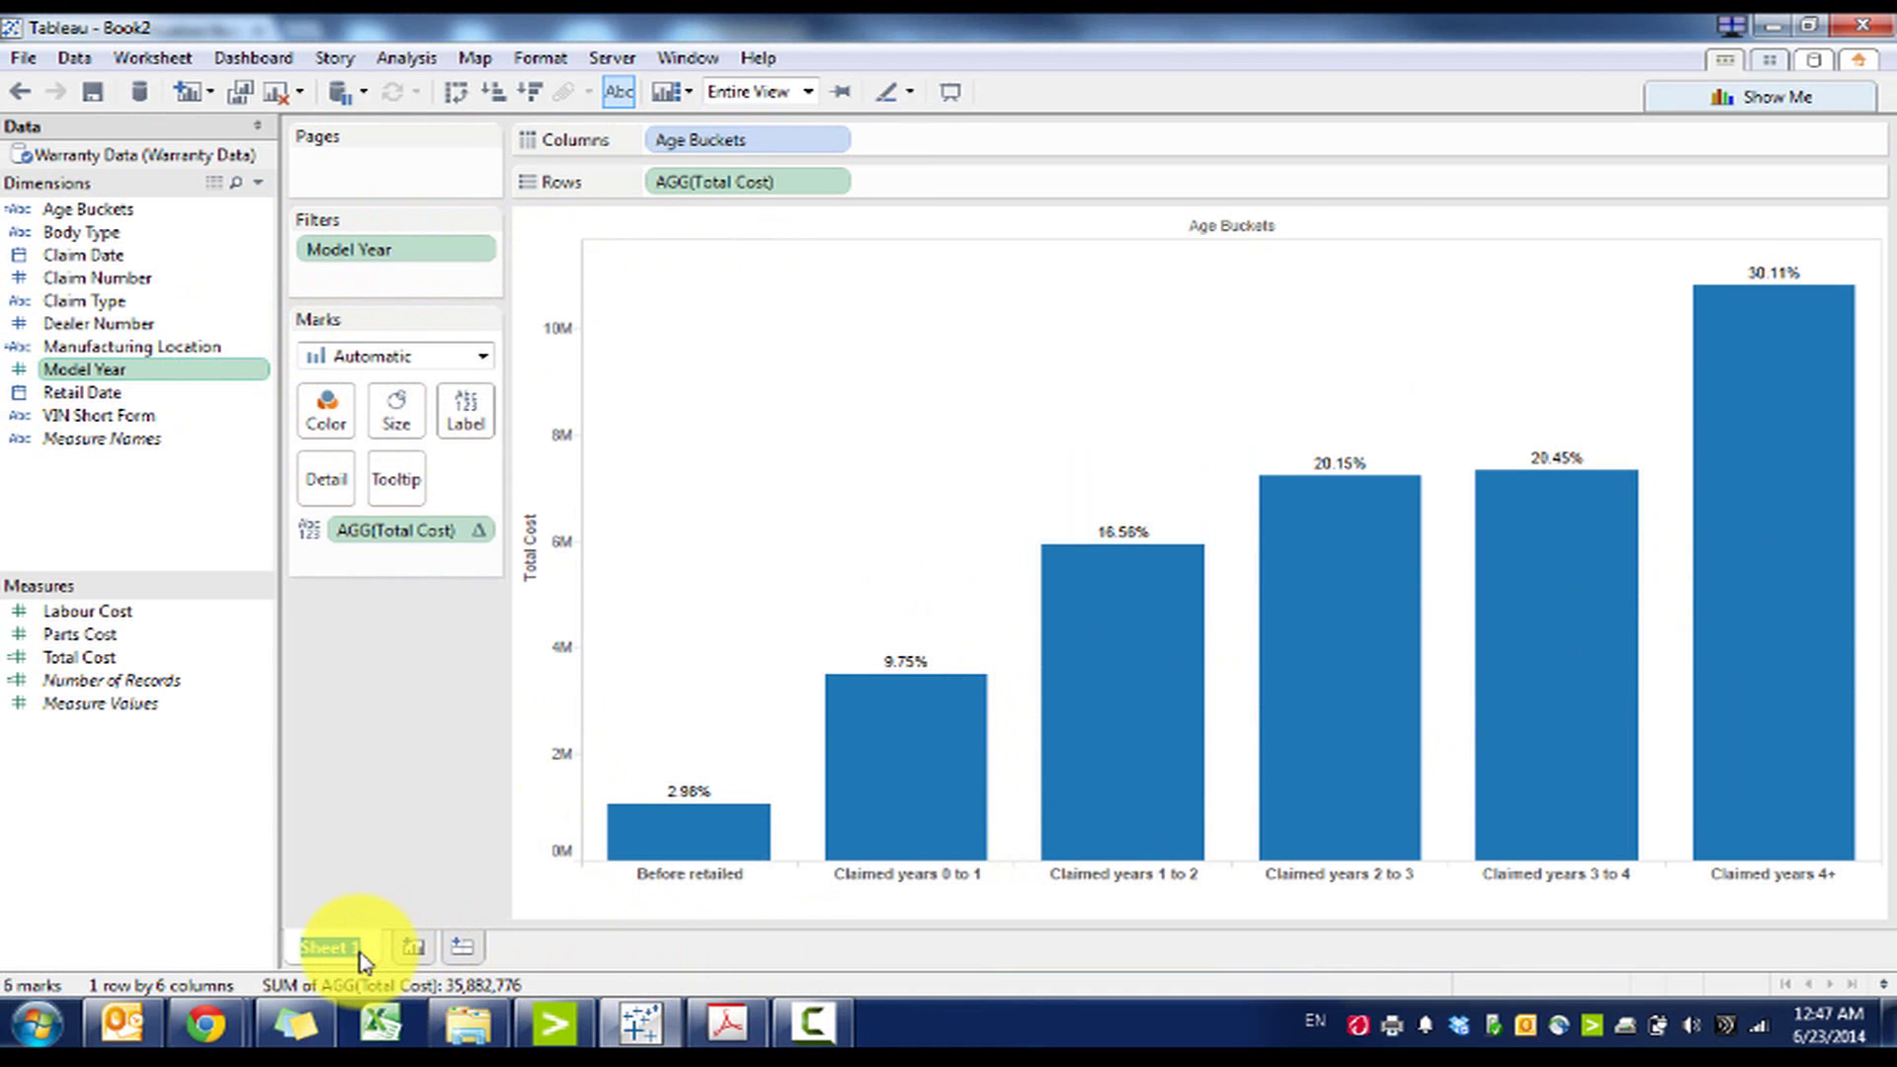
pyautogui.write('b')
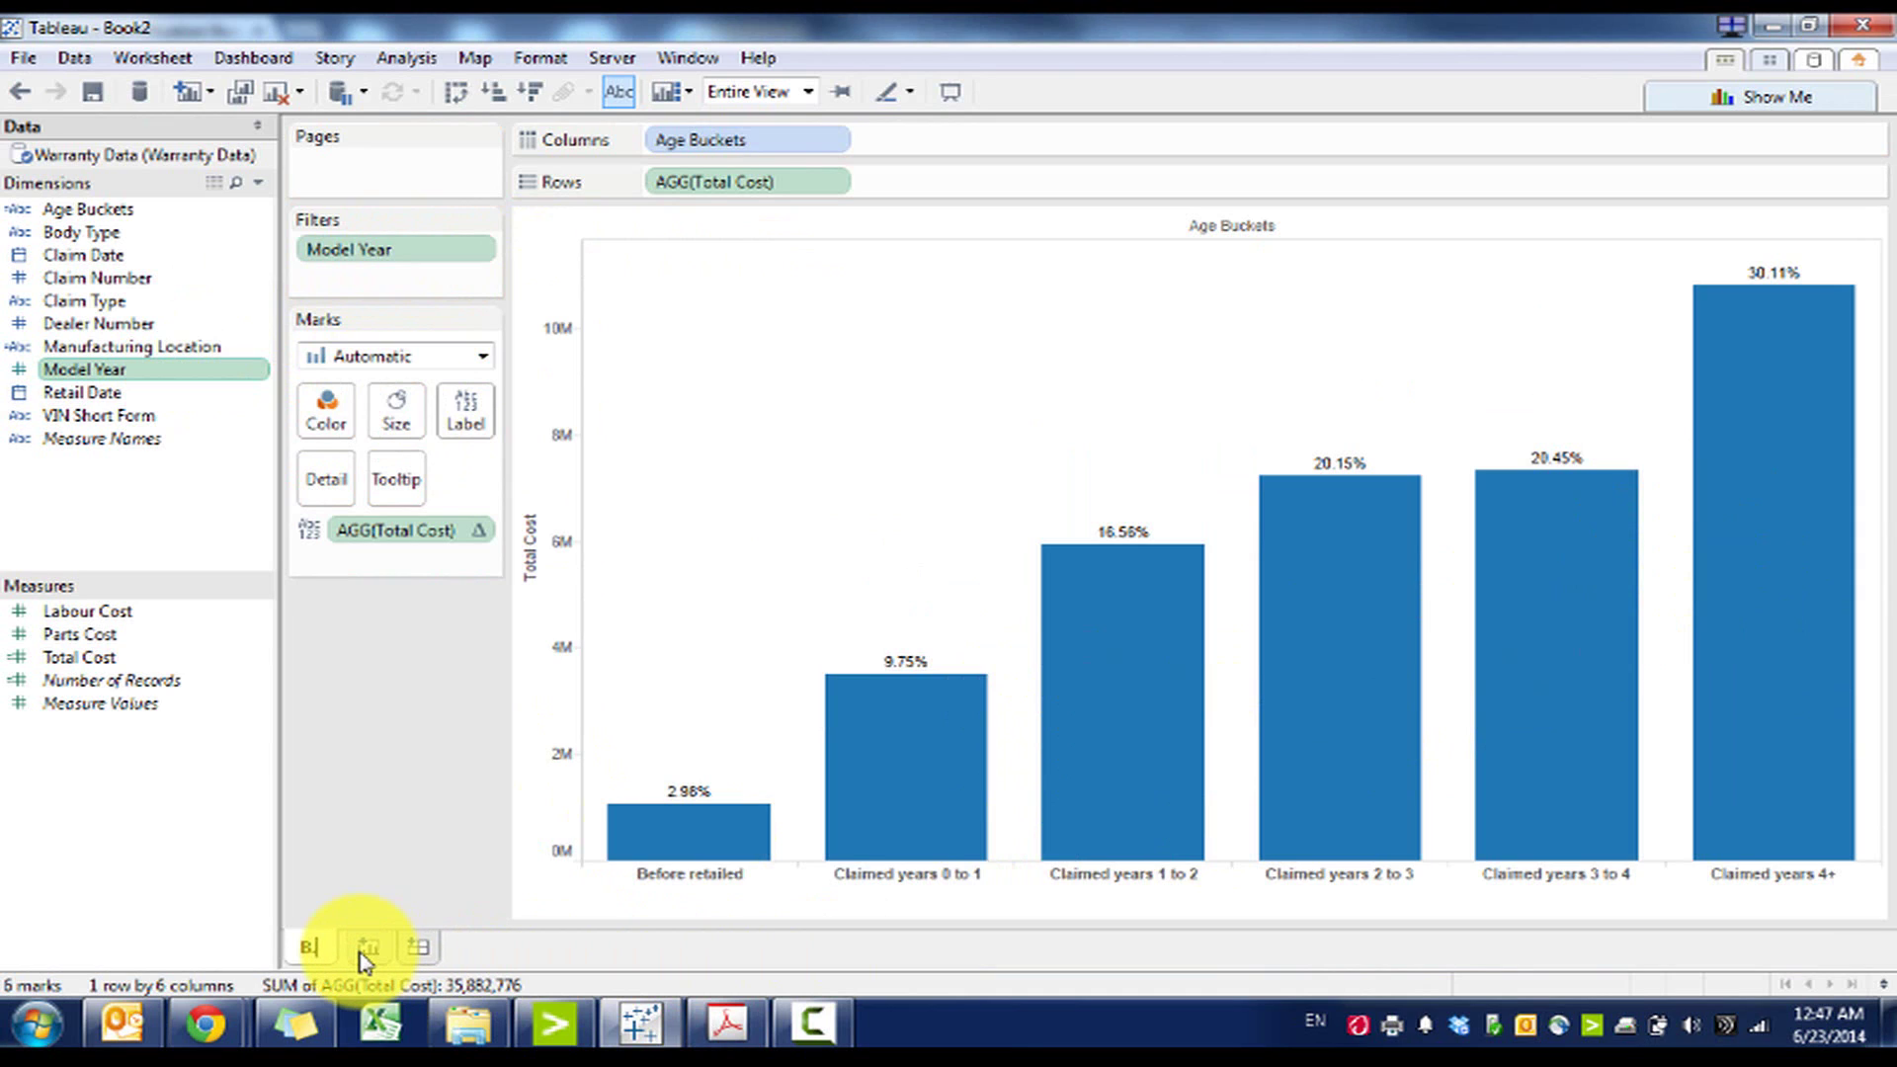
pyautogui.write('. Warranty claims over')
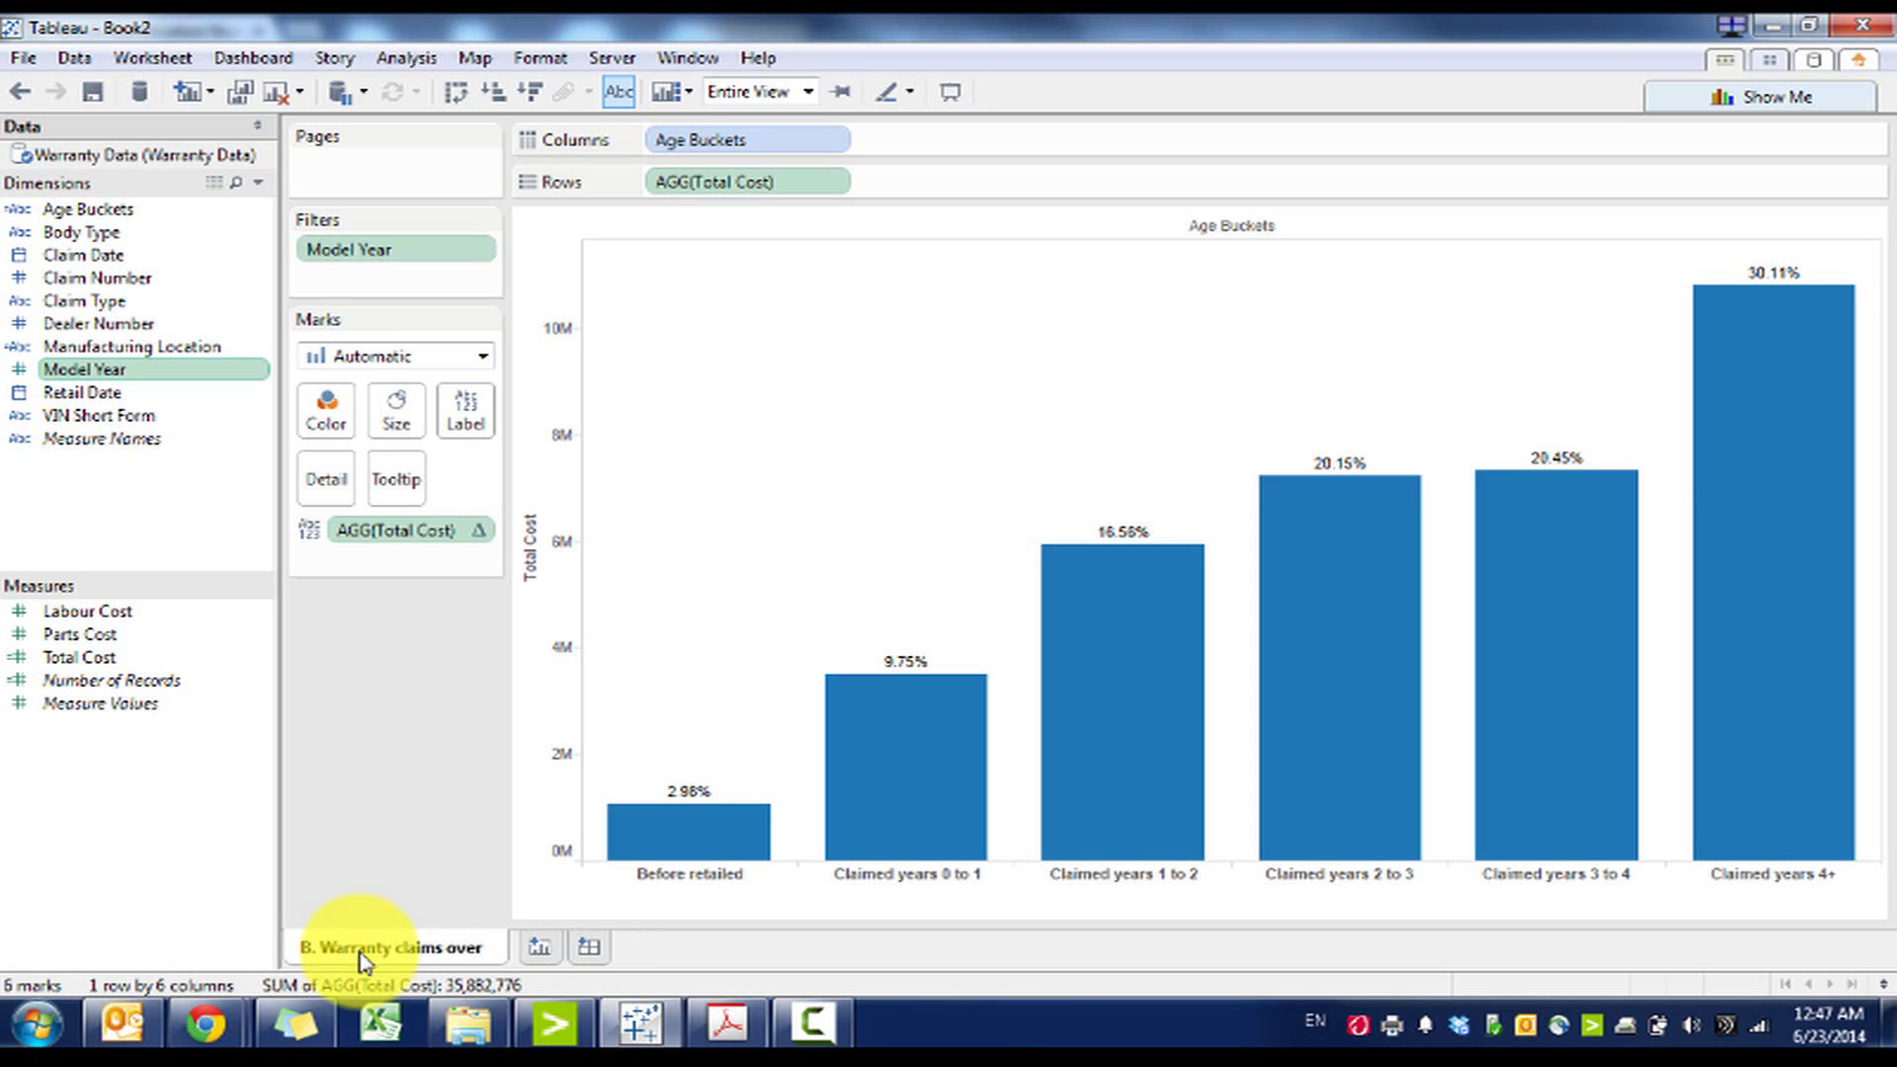
pyautogui.write(' Time')
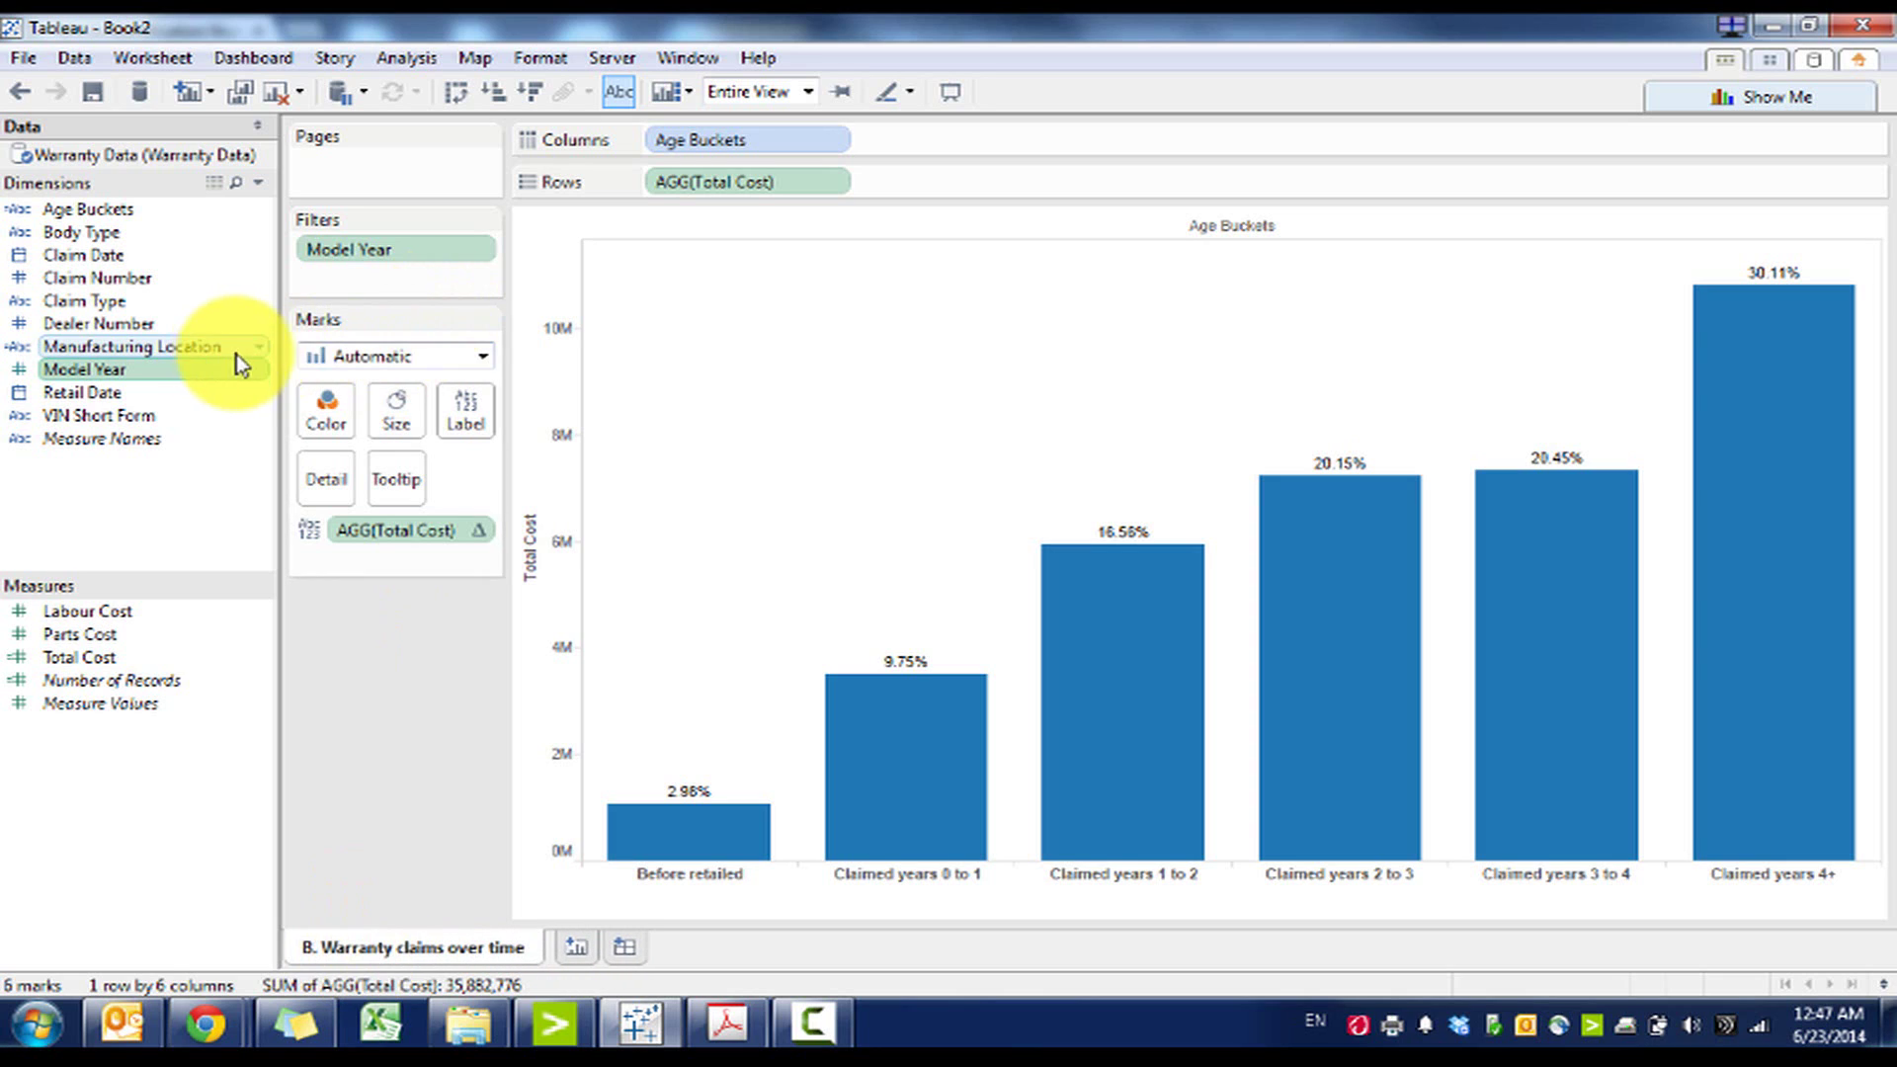
# Add a worksheet 'A. Average warranty cost per VIN' placed before sheet B
pyautogui.click(573, 949)
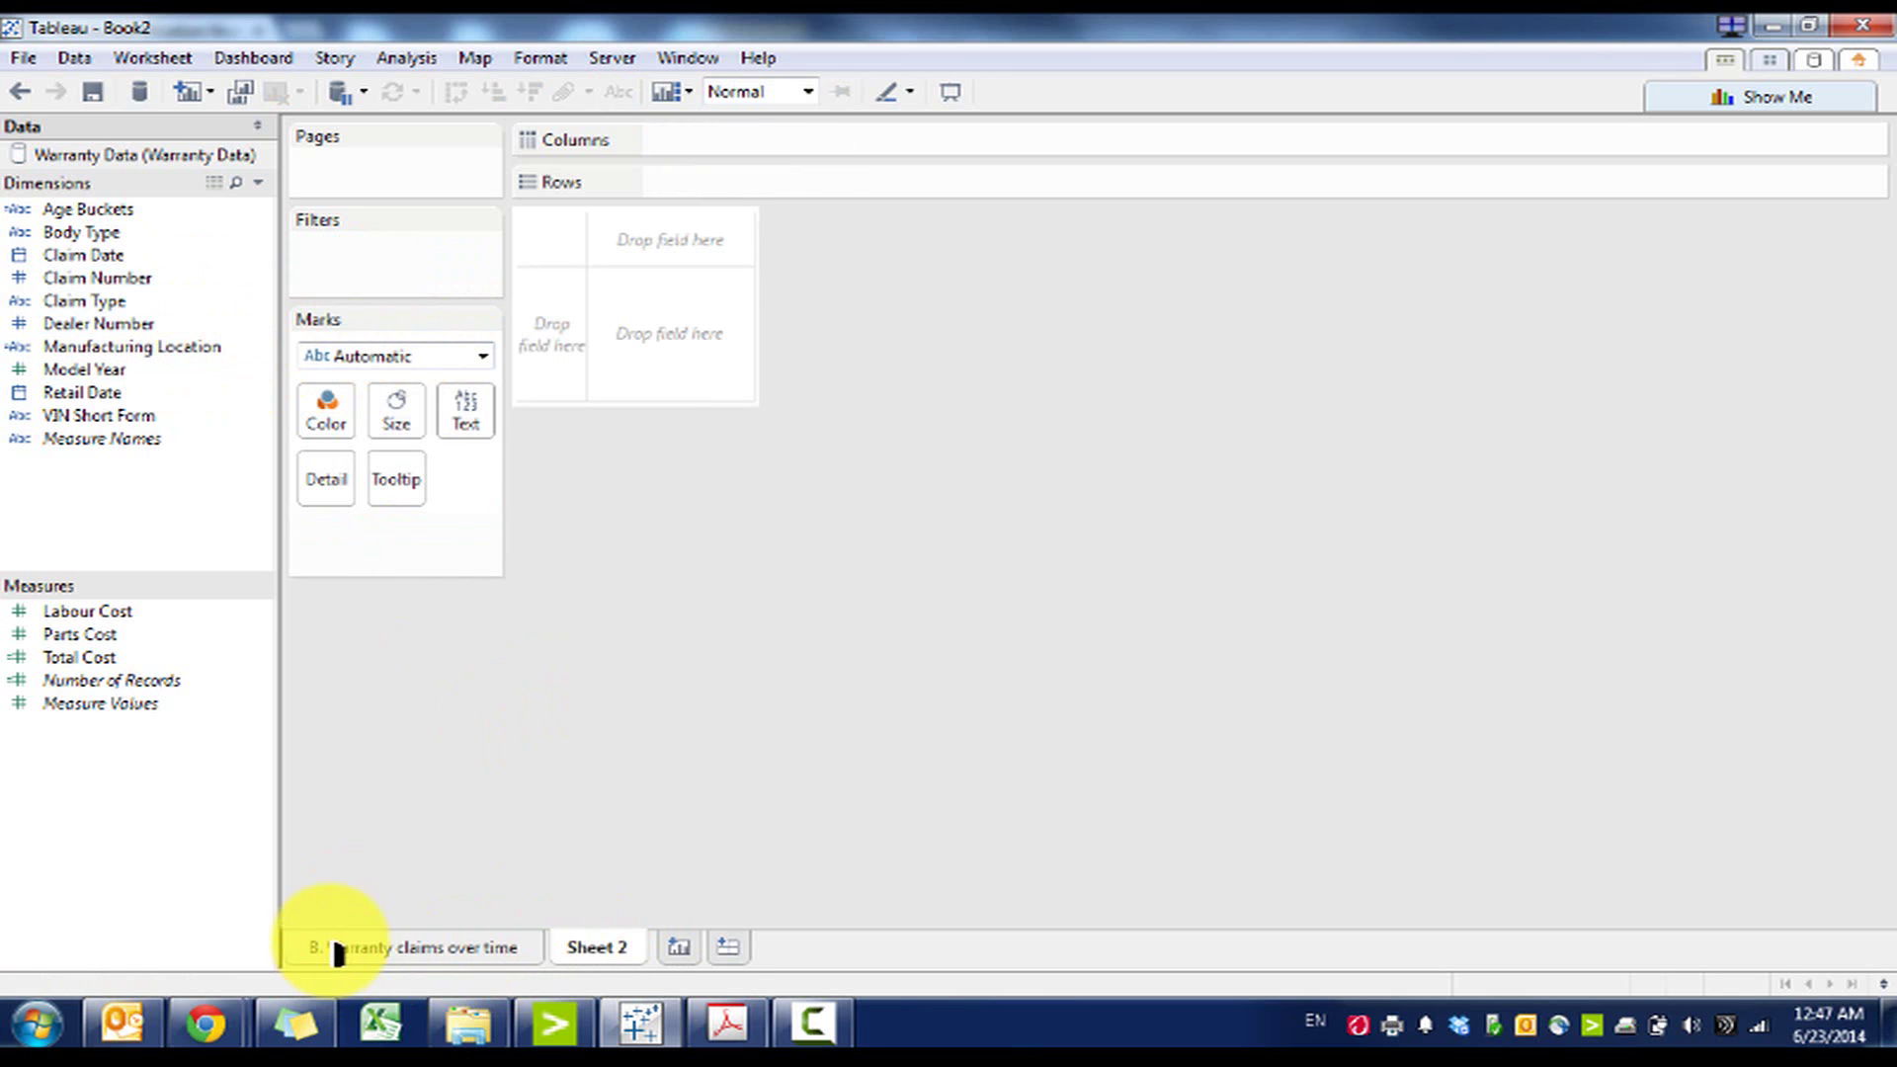
pyautogui.moveTo(336, 953); pyautogui.dragTo(344, 963)
pyautogui.write('A. ')
pyautogui.write('Average warranty')
pyautogui.write(' cost per VIN')
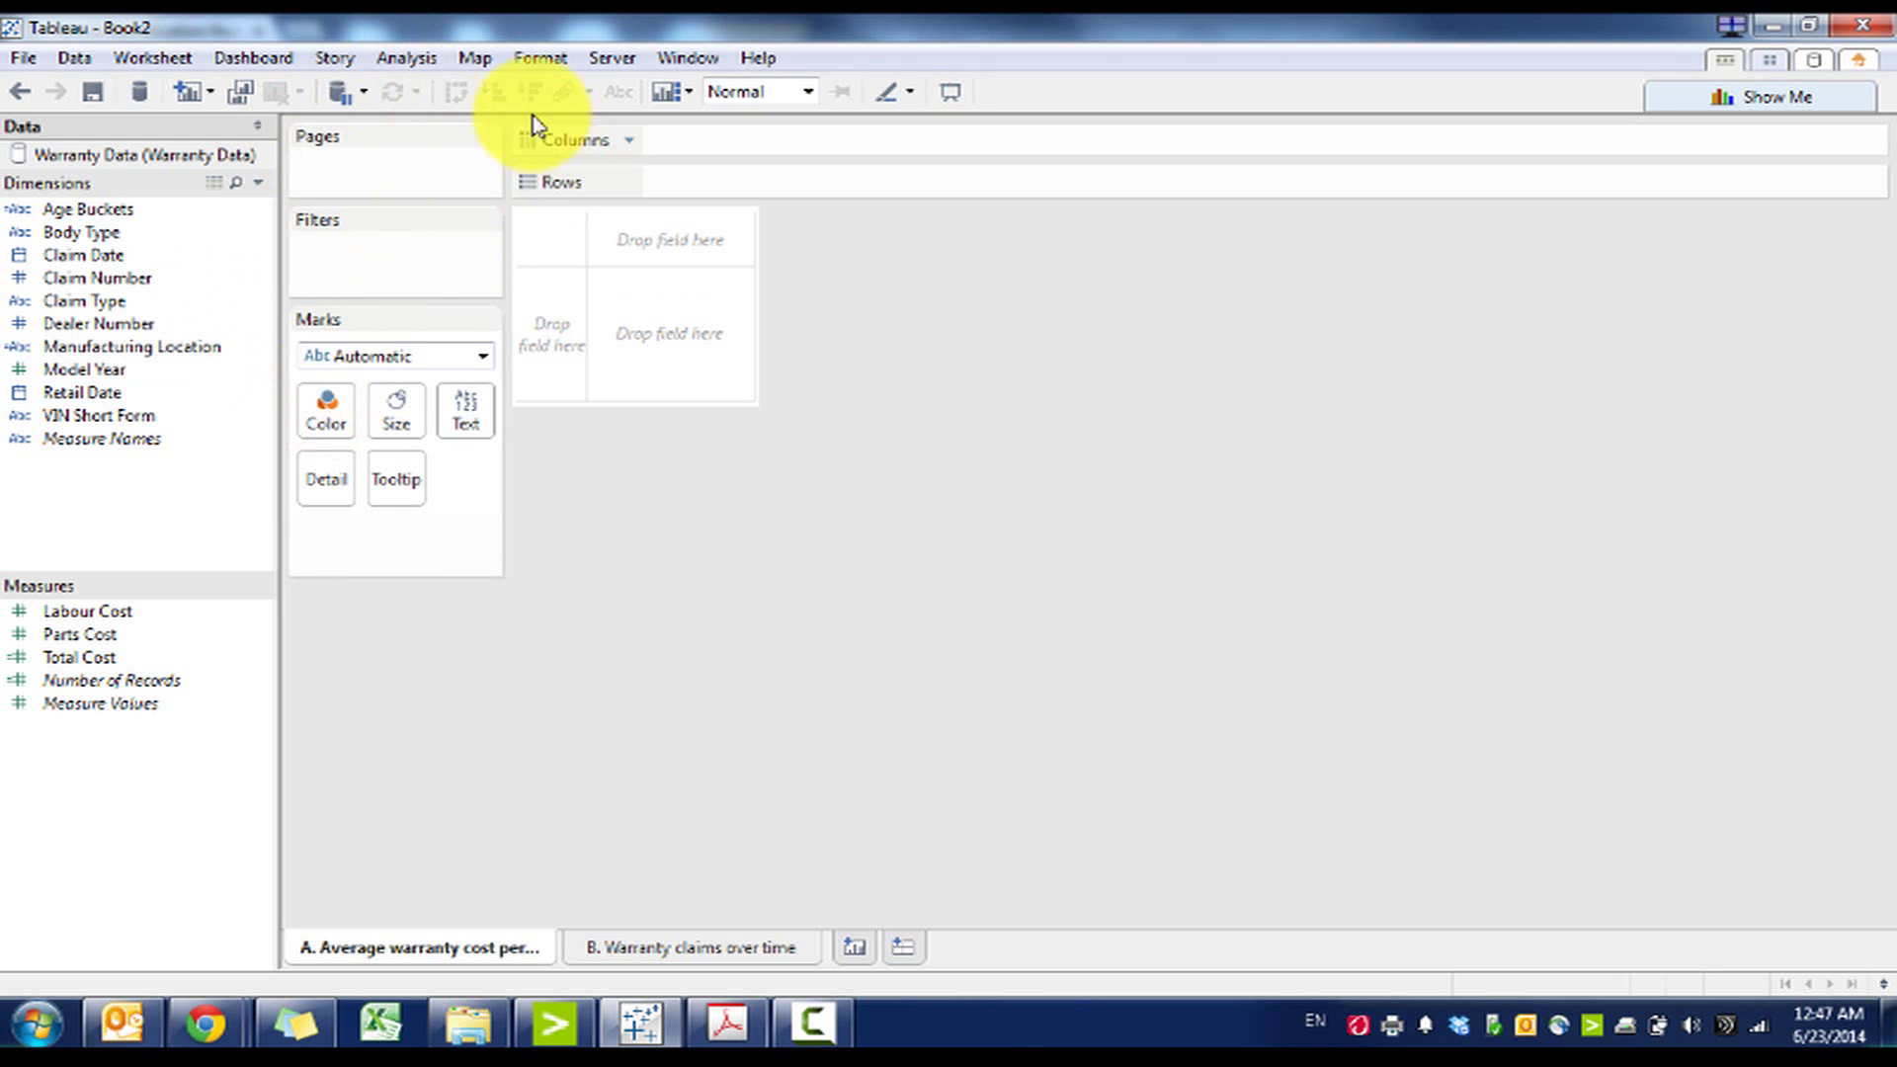
pyautogui.click(410, 59)
# Create Average Warranty Cost Per VIN as [Total Cost]/COUNTD([VIN Short Form]) and plot it as a bar labelled 930.0
pyautogui.click(526, 494)
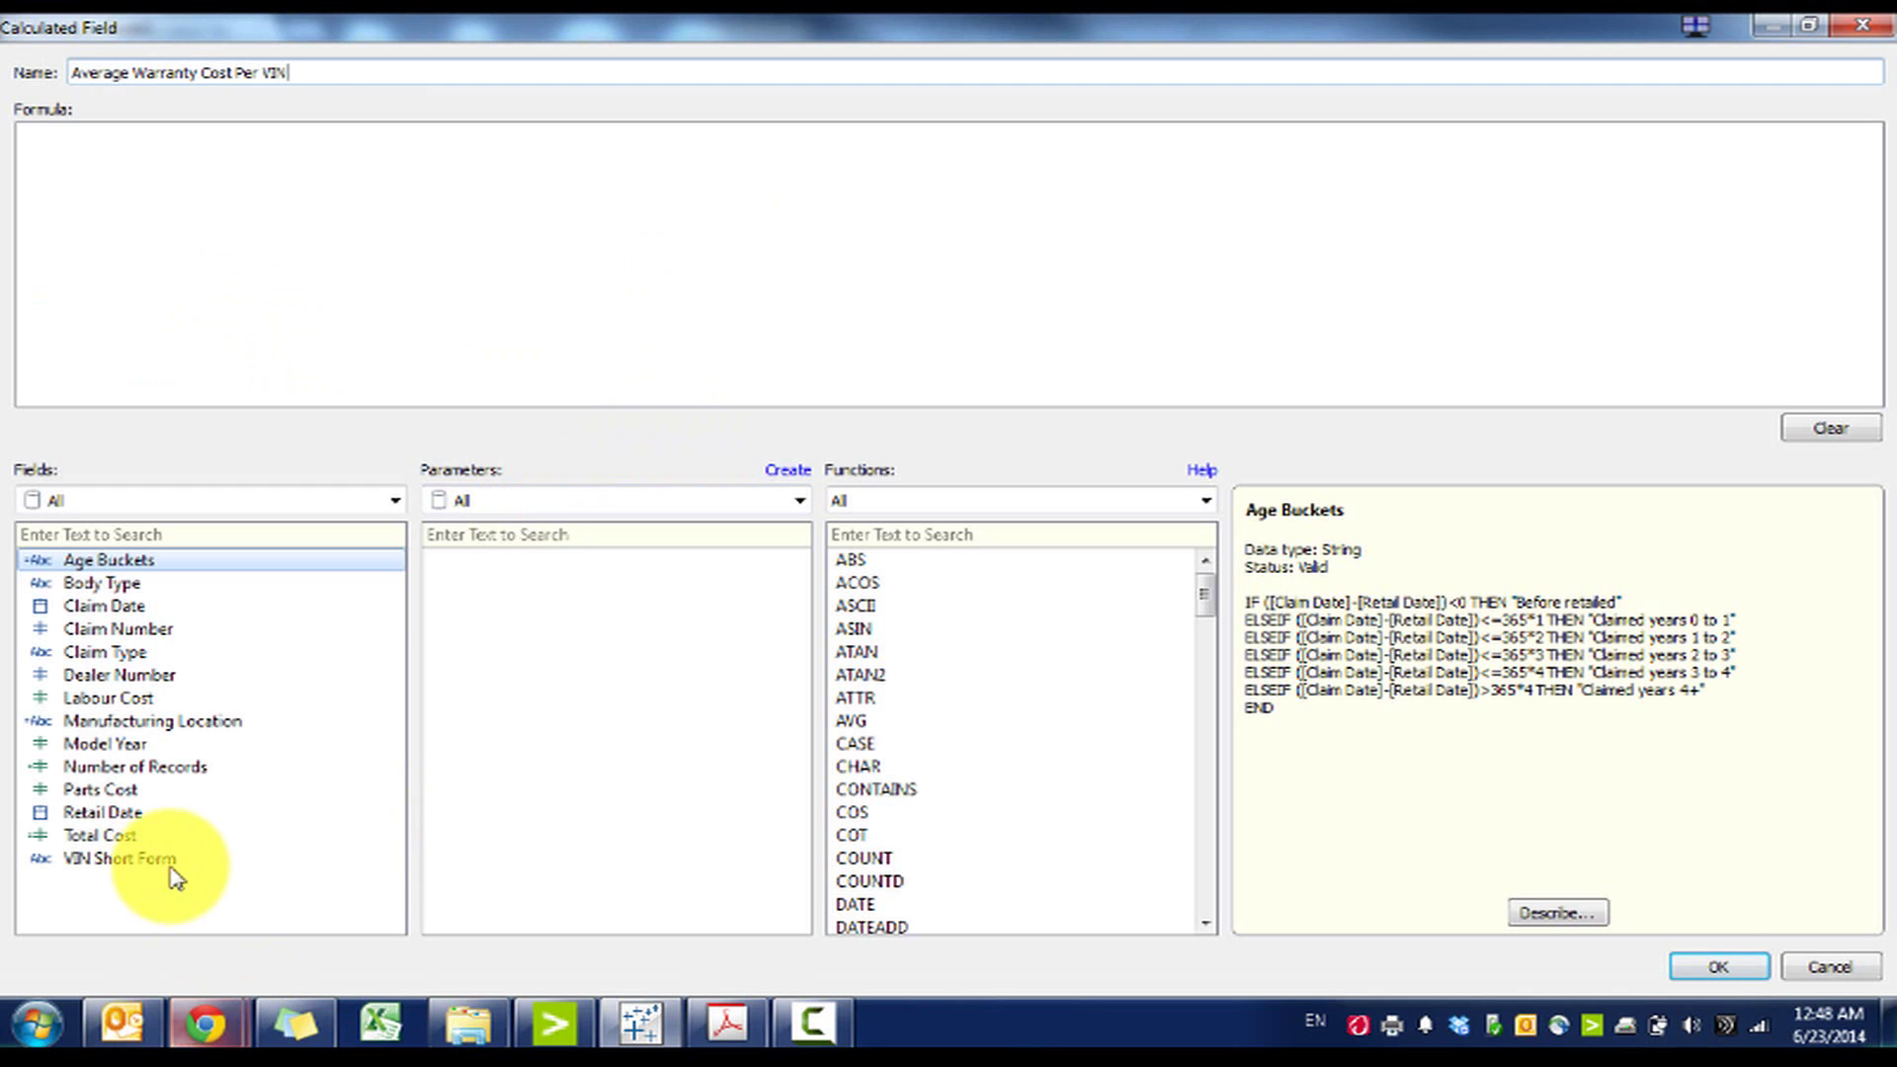
pyautogui.moveTo(164, 841); pyautogui.dragTo(469, 346)
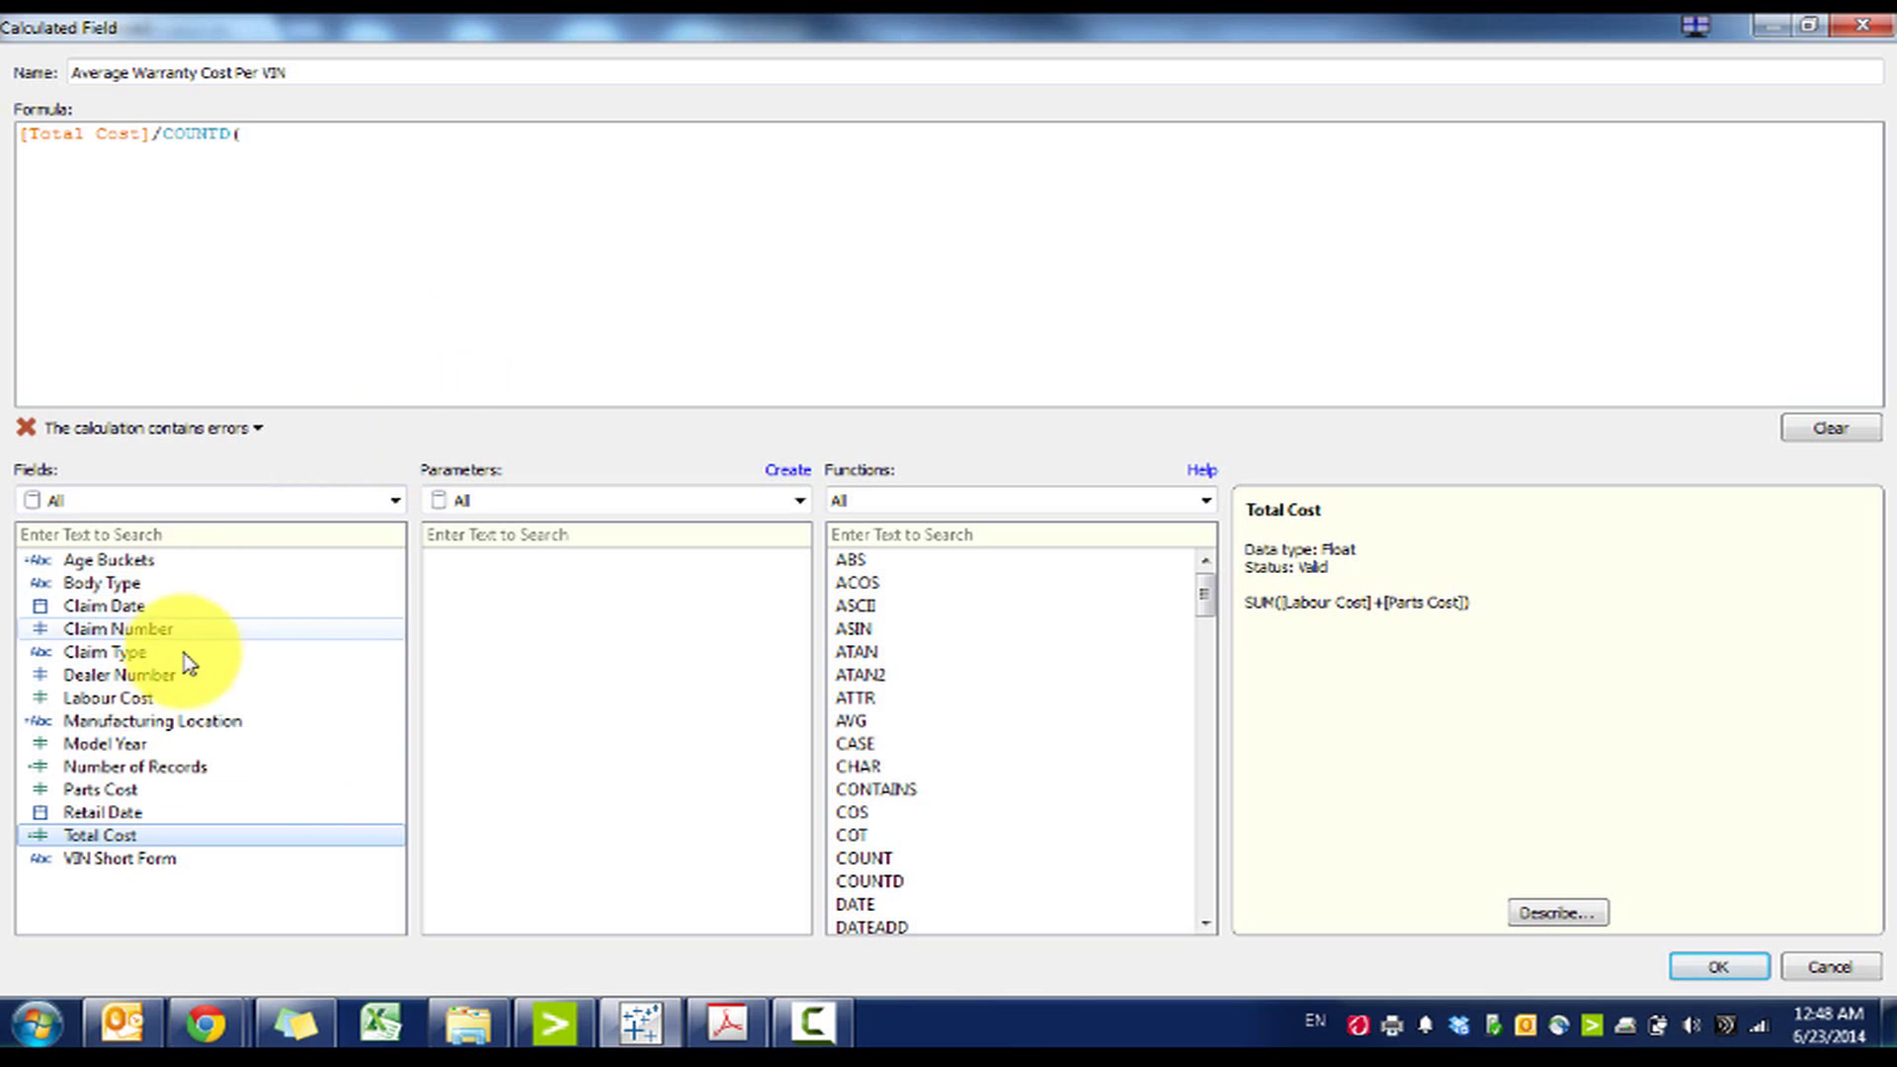
pyautogui.doubleClick(137, 859)
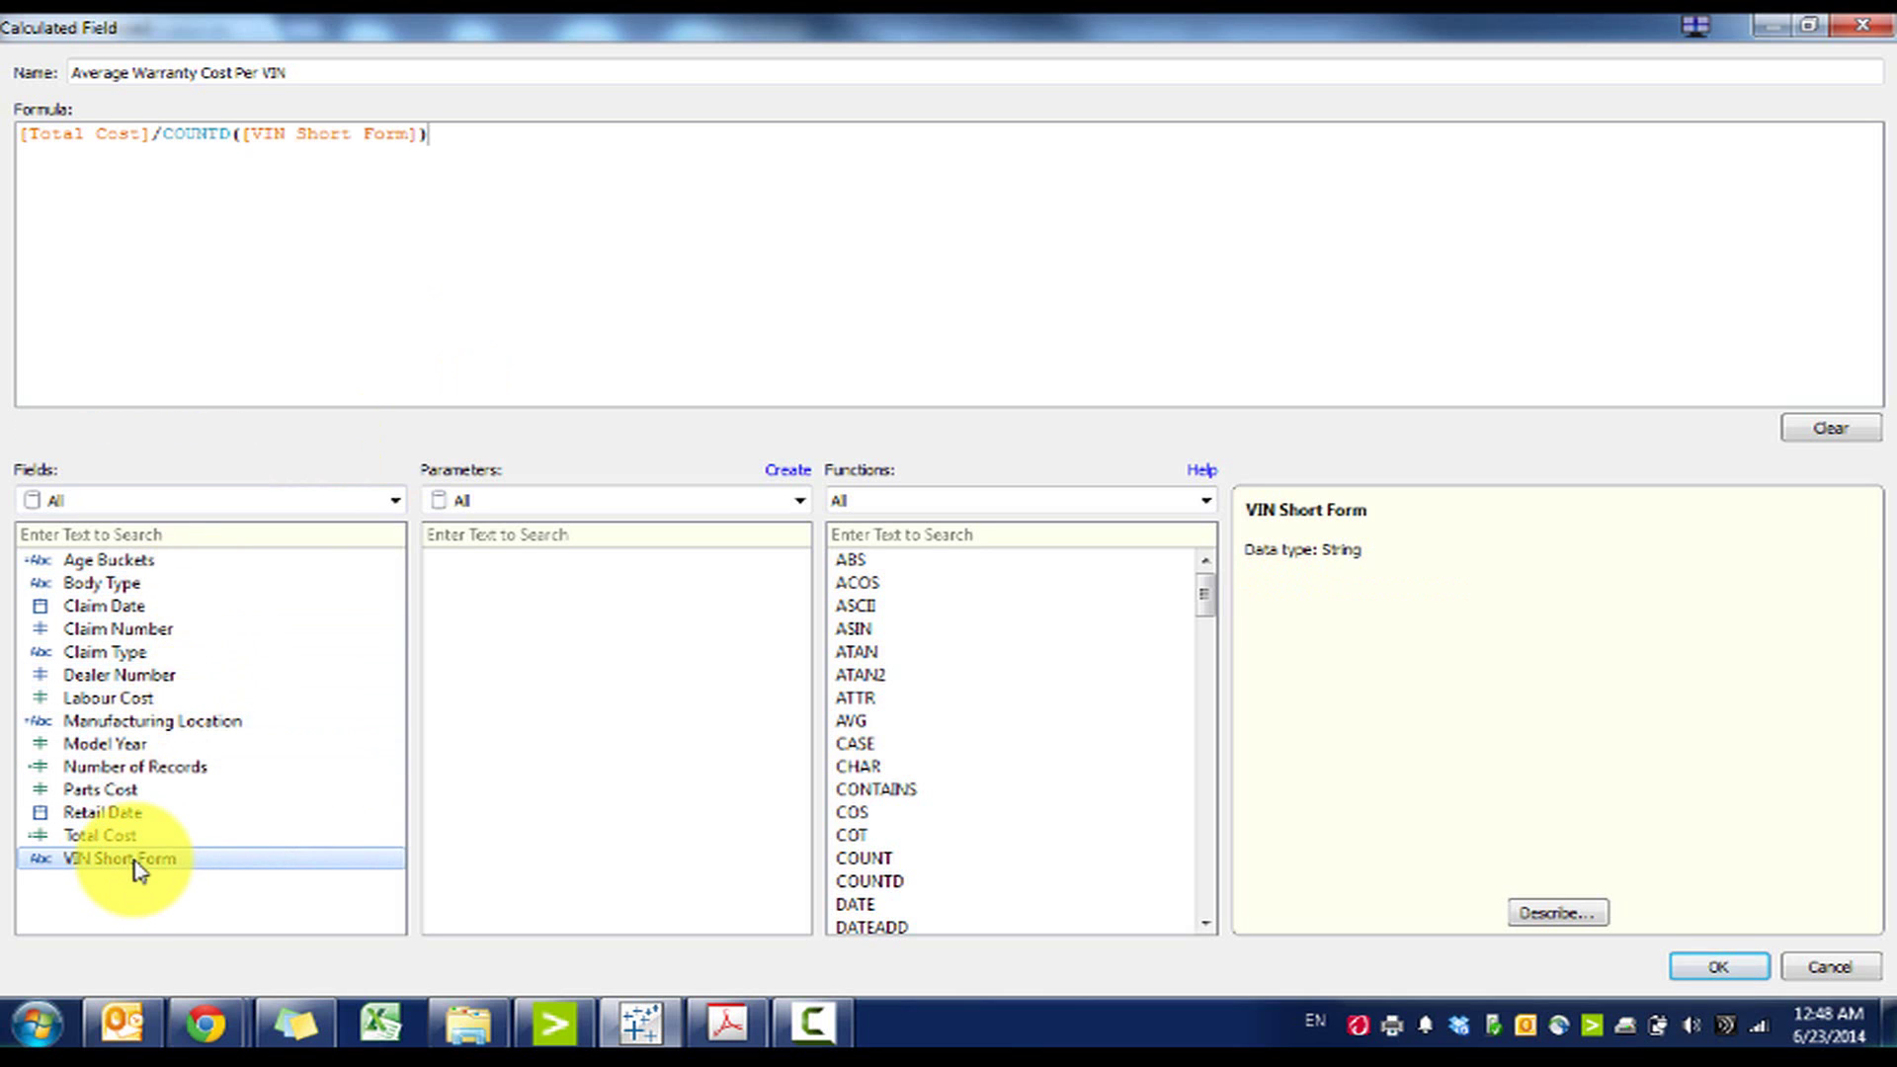
pyautogui.click(1700, 966)
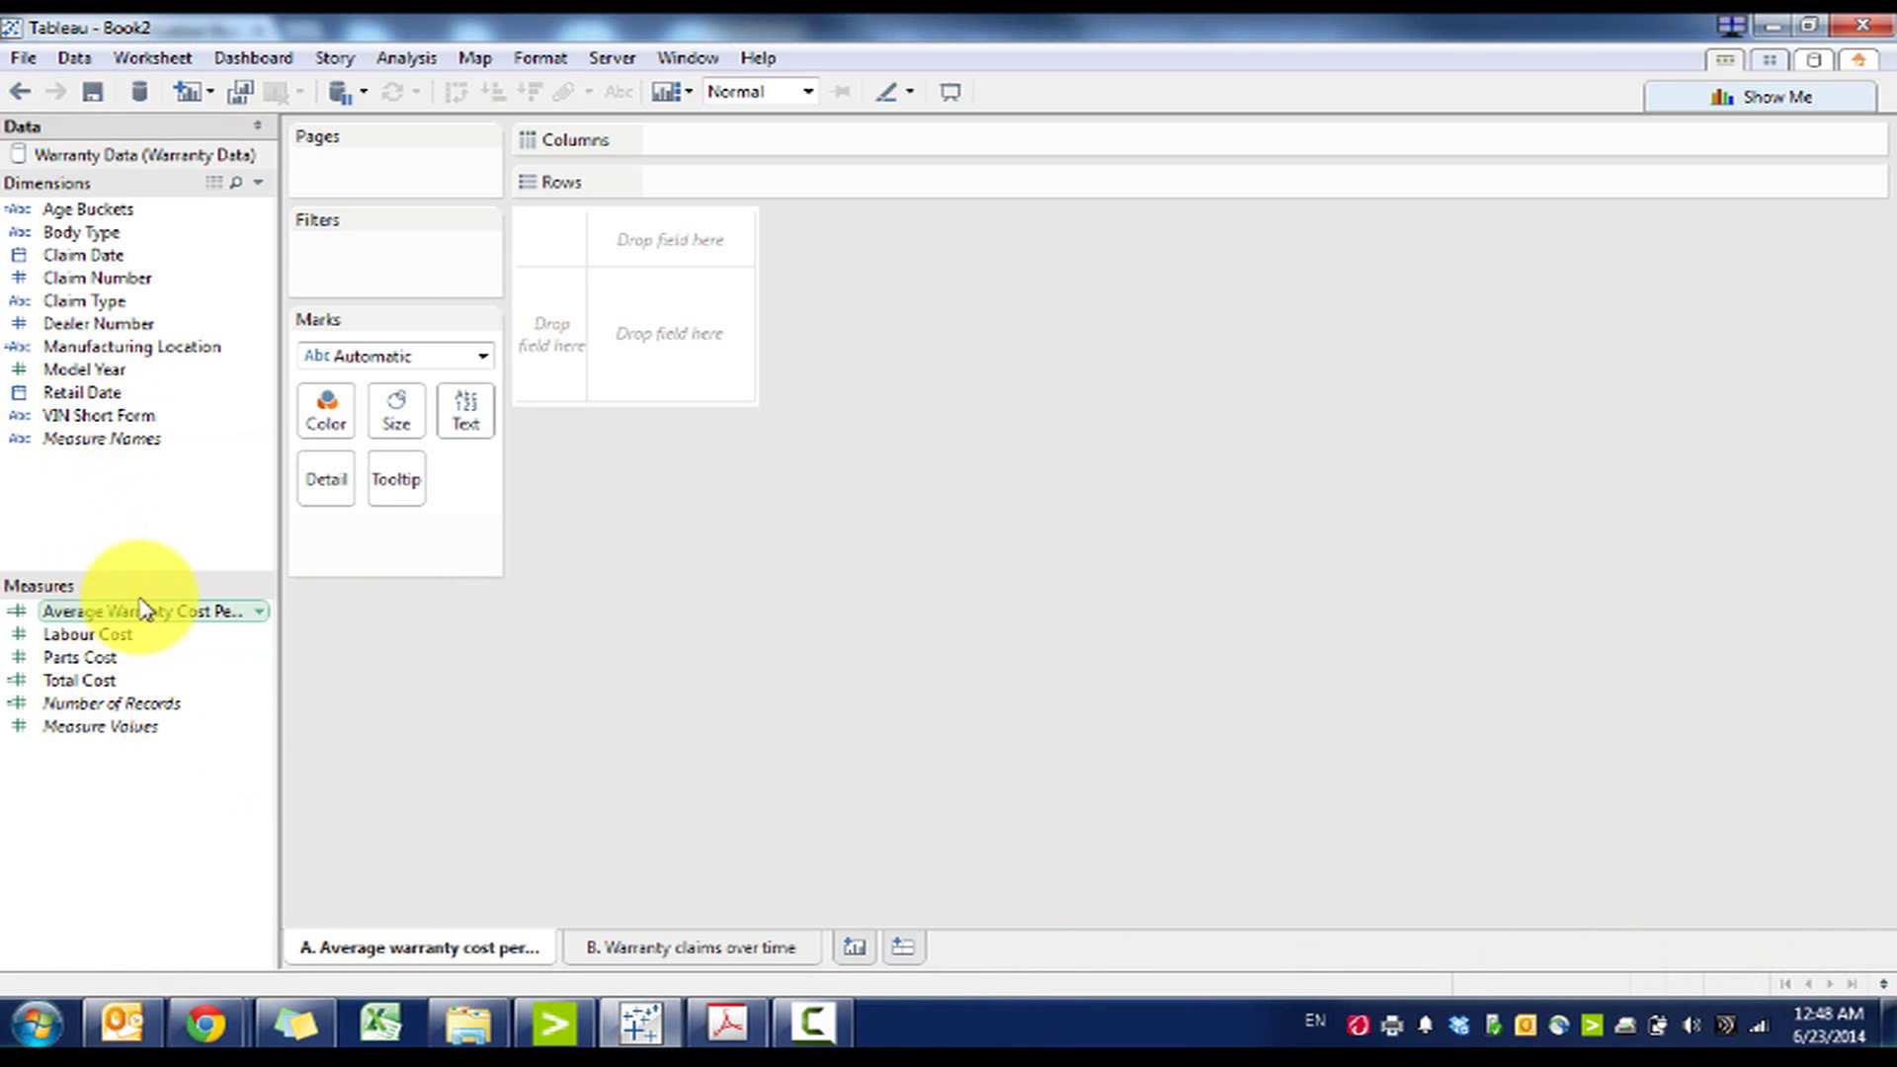
pyautogui.moveTo(249, 539); pyautogui.dragTo(791, 193)
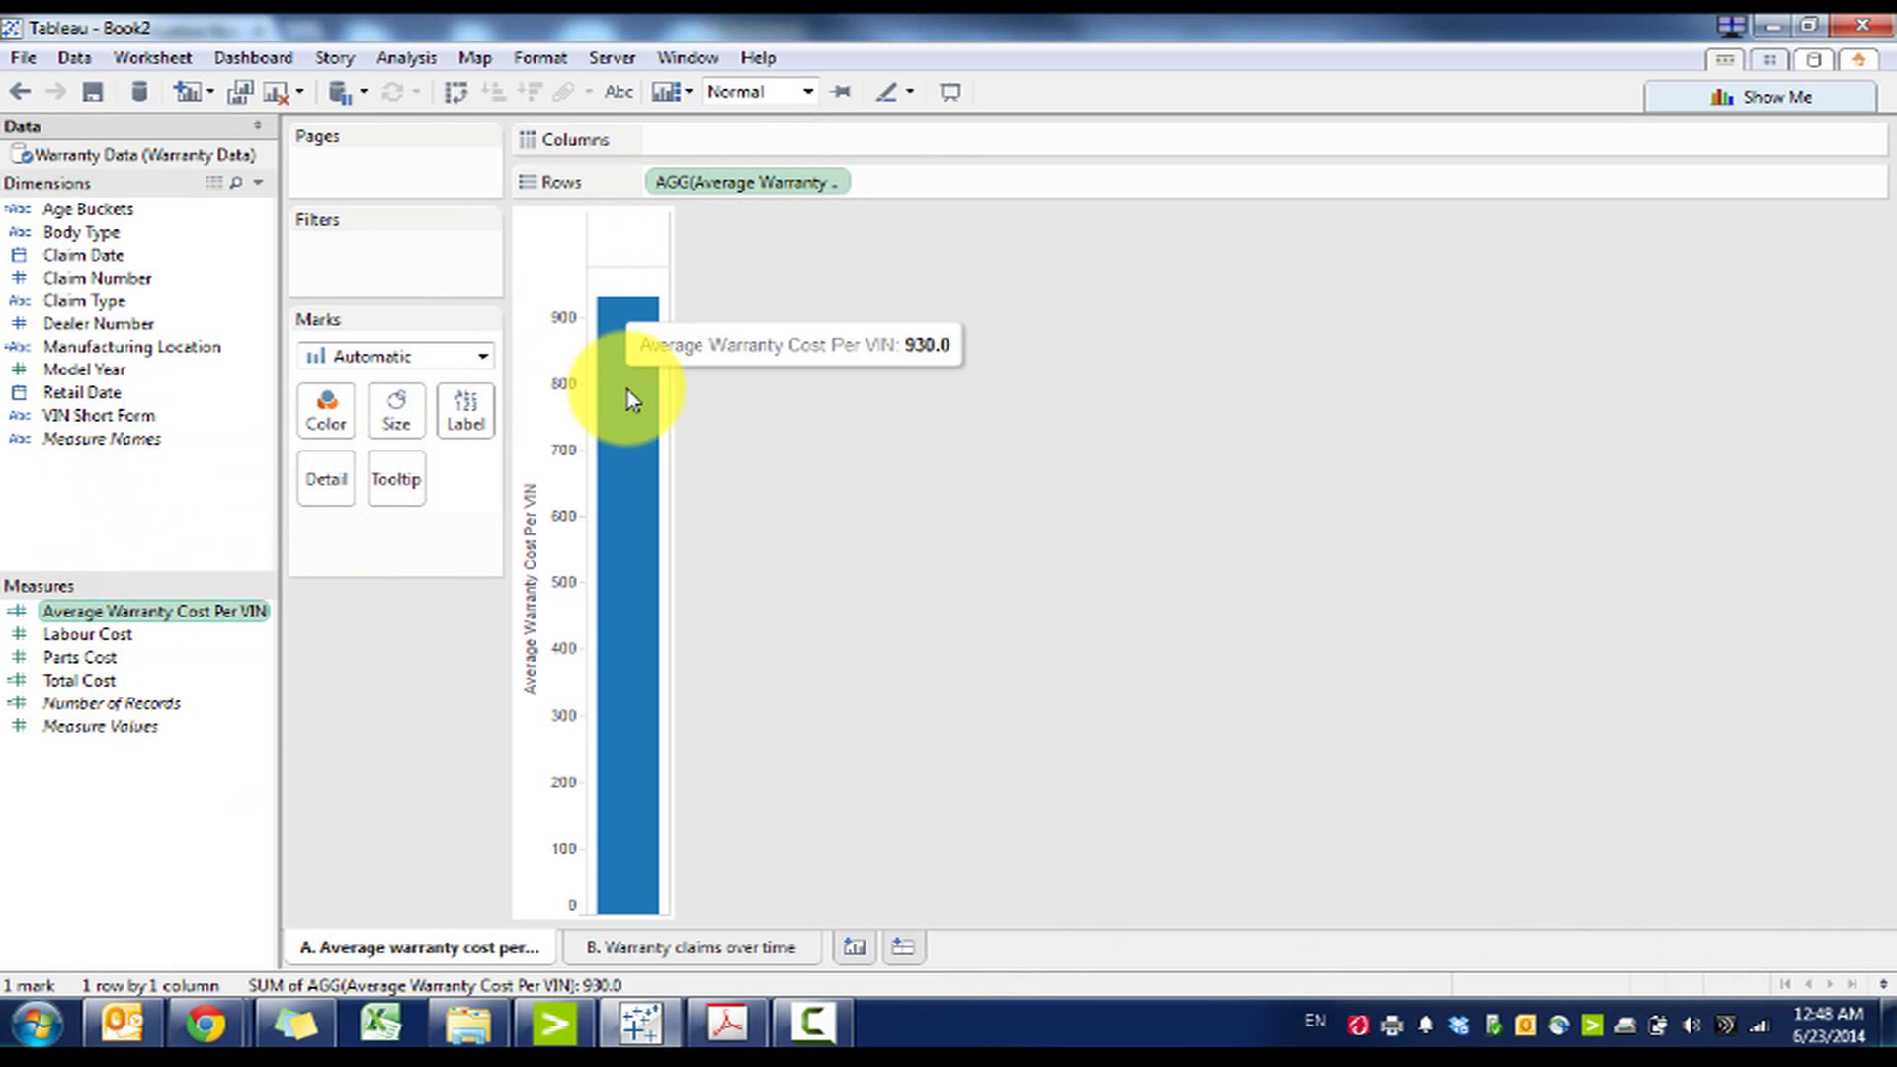
pyautogui.moveTo(119, 611); pyautogui.dragTo(465, 410)
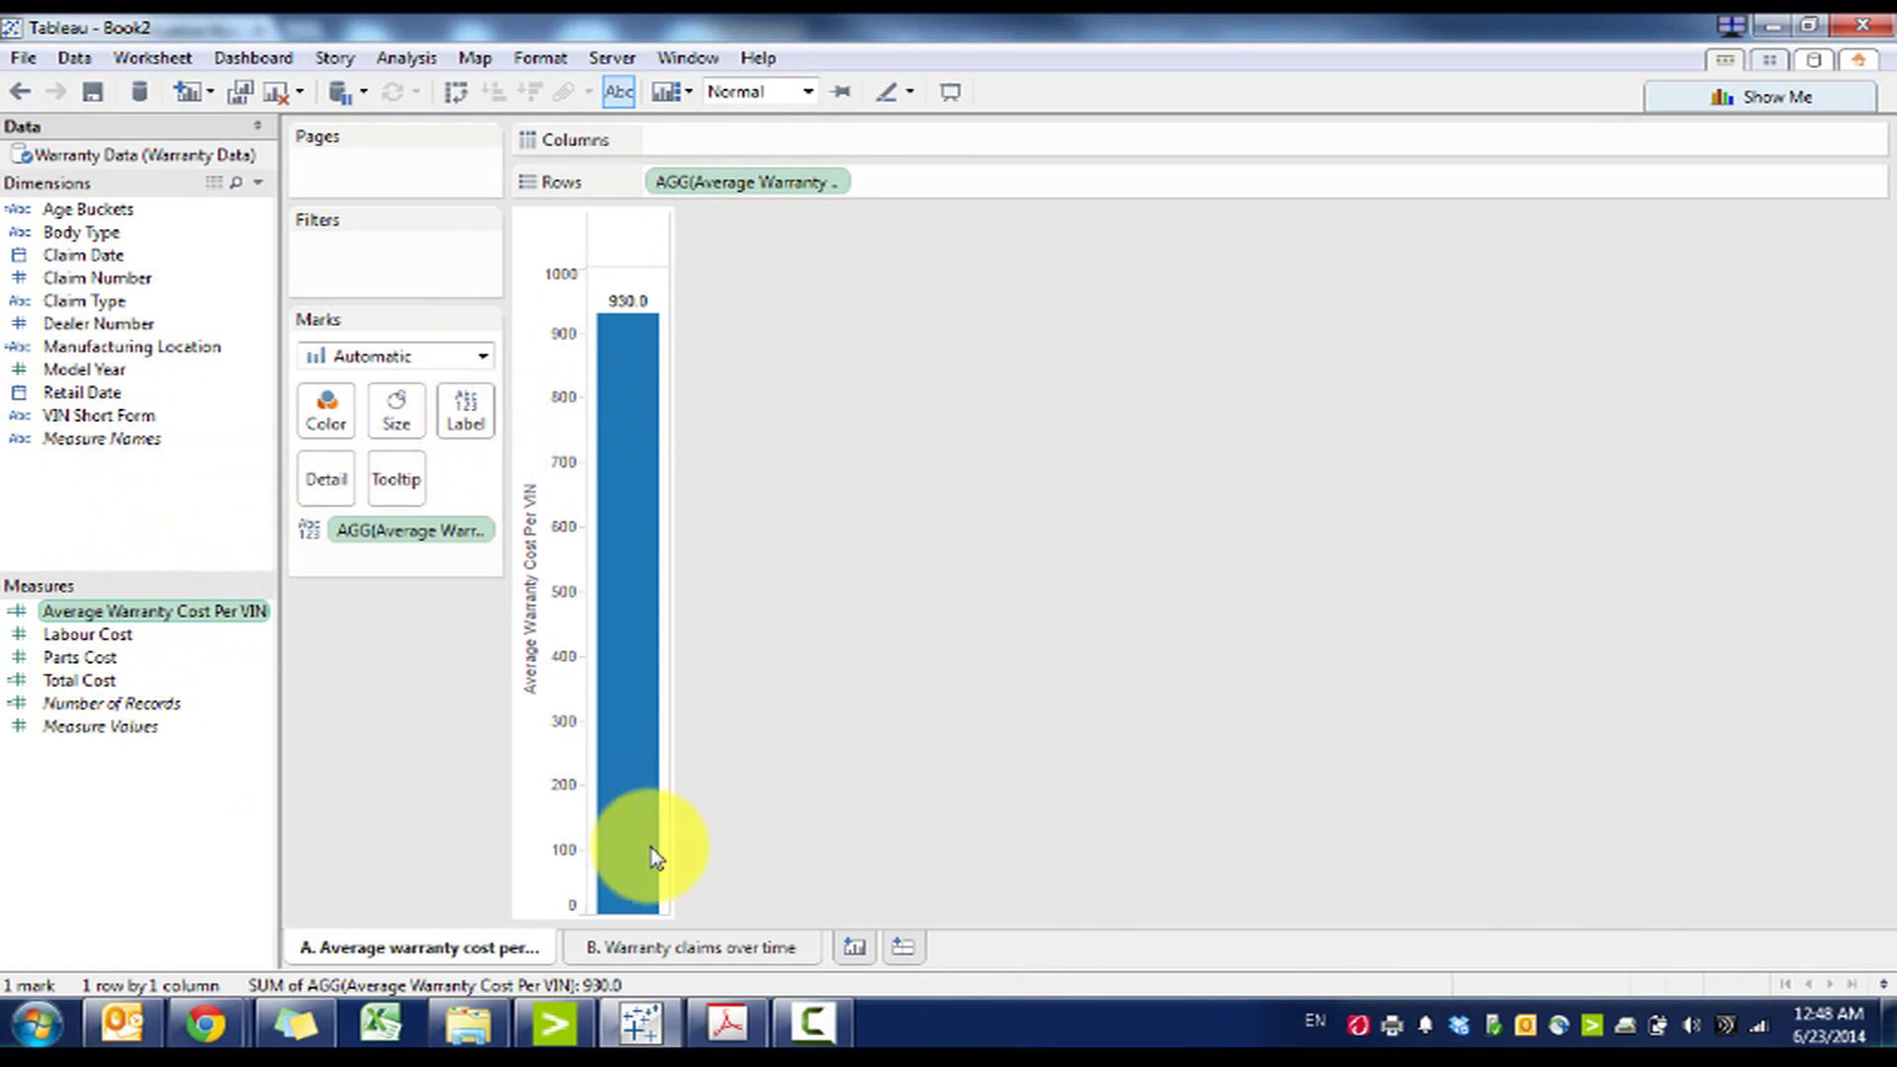
# On a new Sheet 3, plot Total Cost and inspect the VIN Short Form field options
pyautogui.click(854, 950)
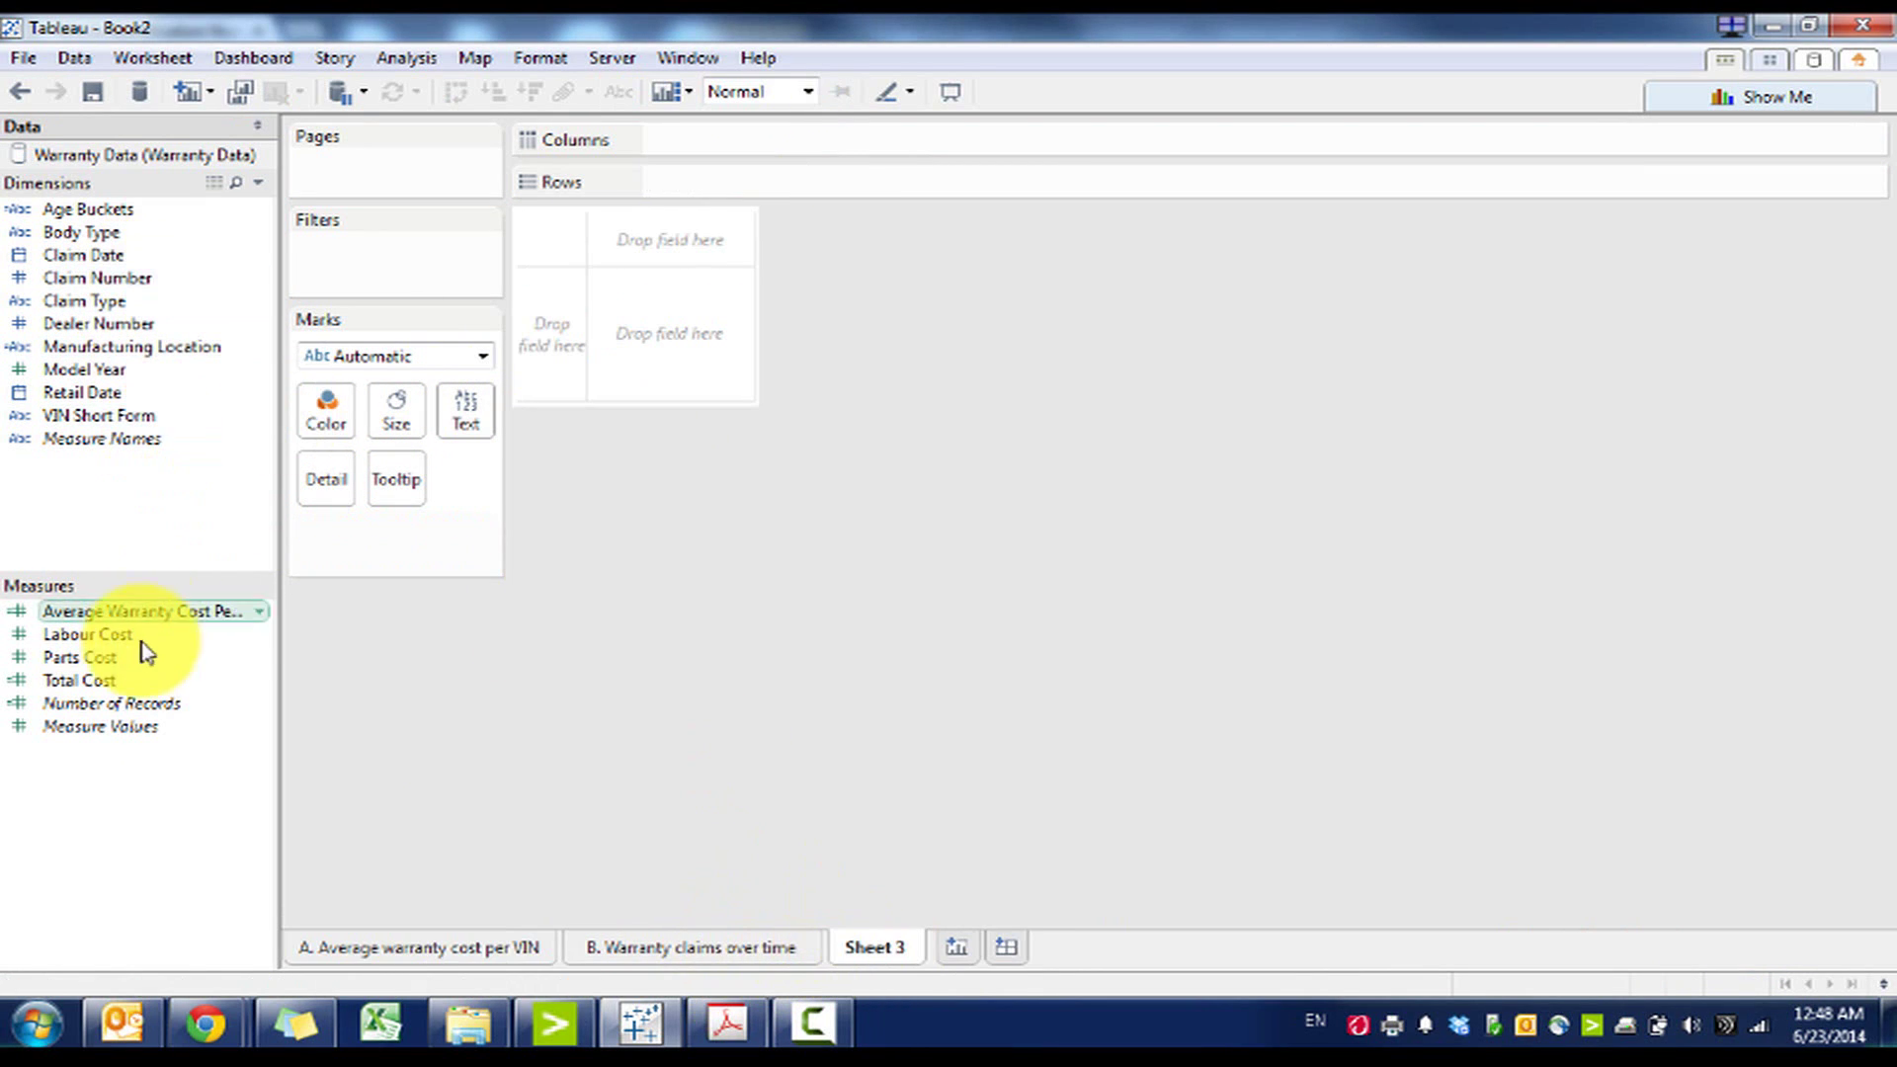
pyautogui.moveTo(135, 687)
pyautogui.mouseDown()
pyautogui.moveTo(847, 190)
pyautogui.moveTo(805, 196)
pyautogui.mouseUp()
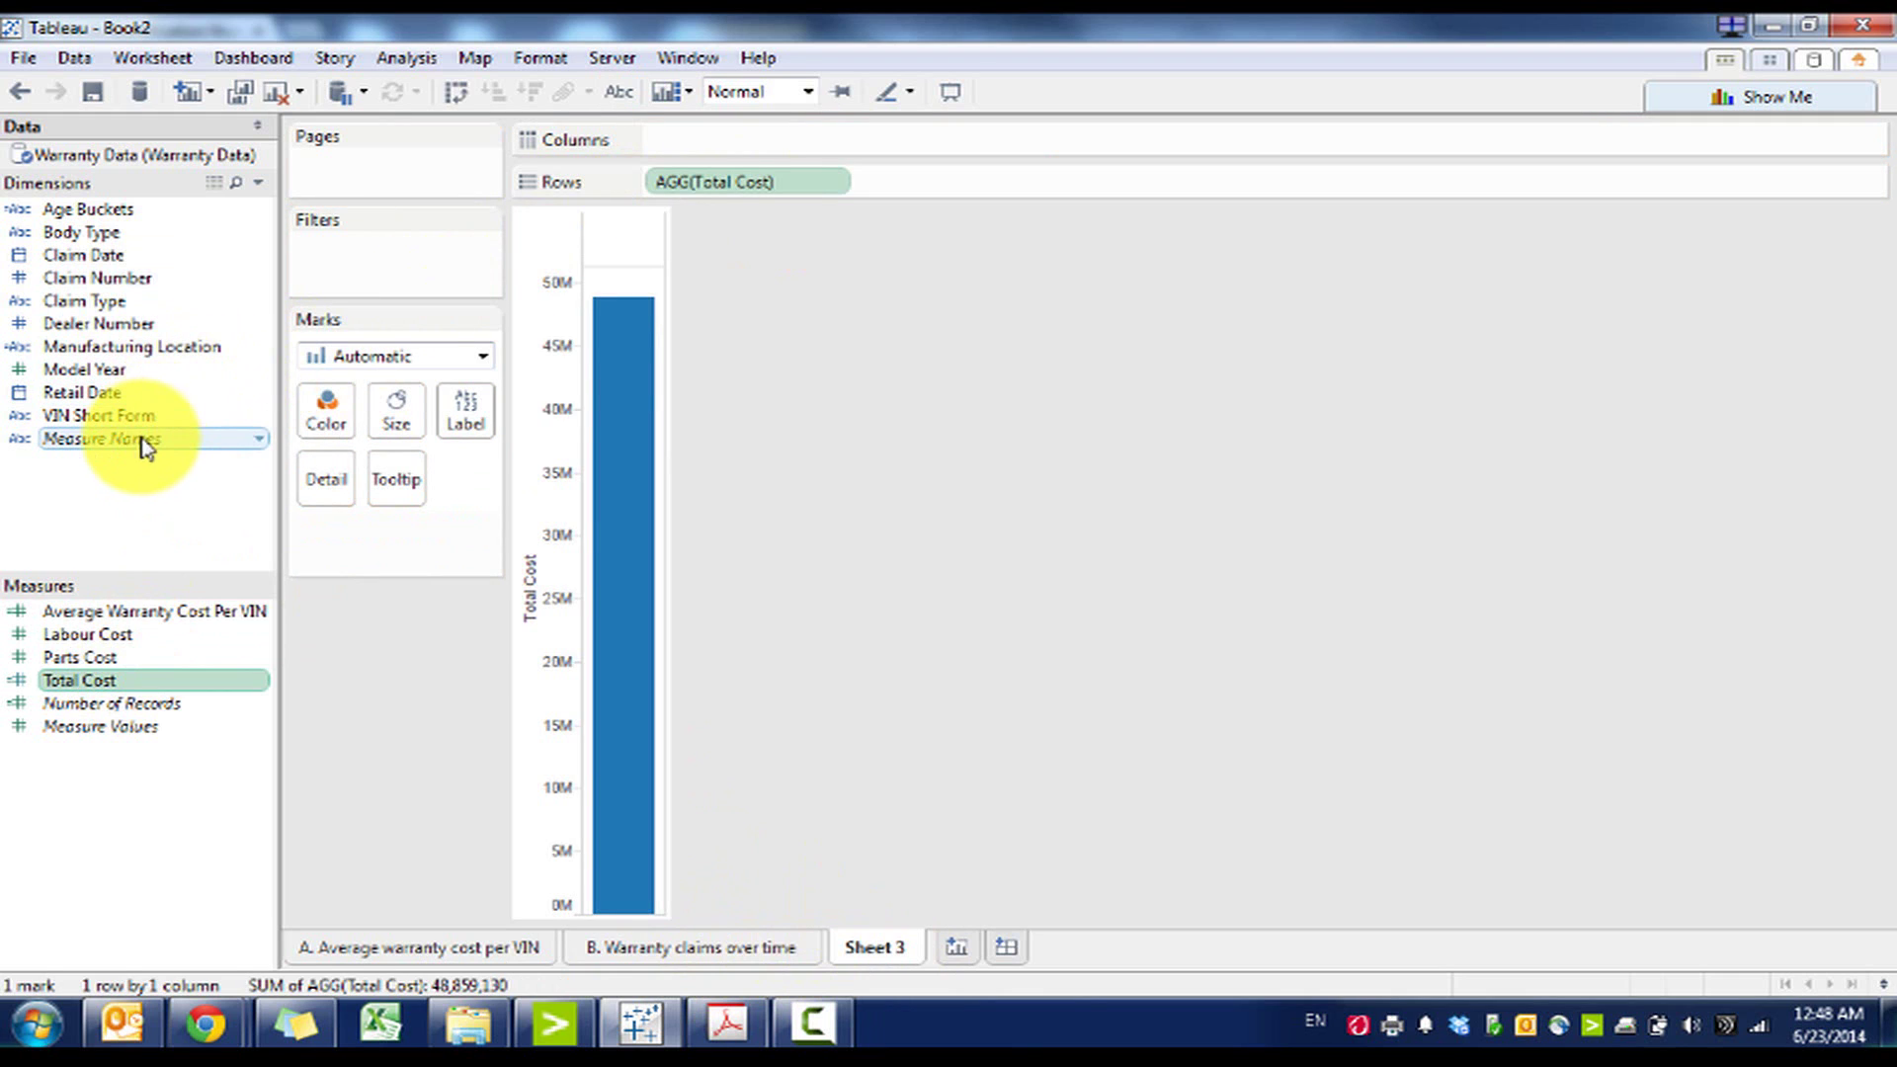
pyautogui.rightClick(129, 416)
pyautogui.keyDown('ctrl'); pyautogui.click(104, 424); pyautogui.keyUp('ctrl')
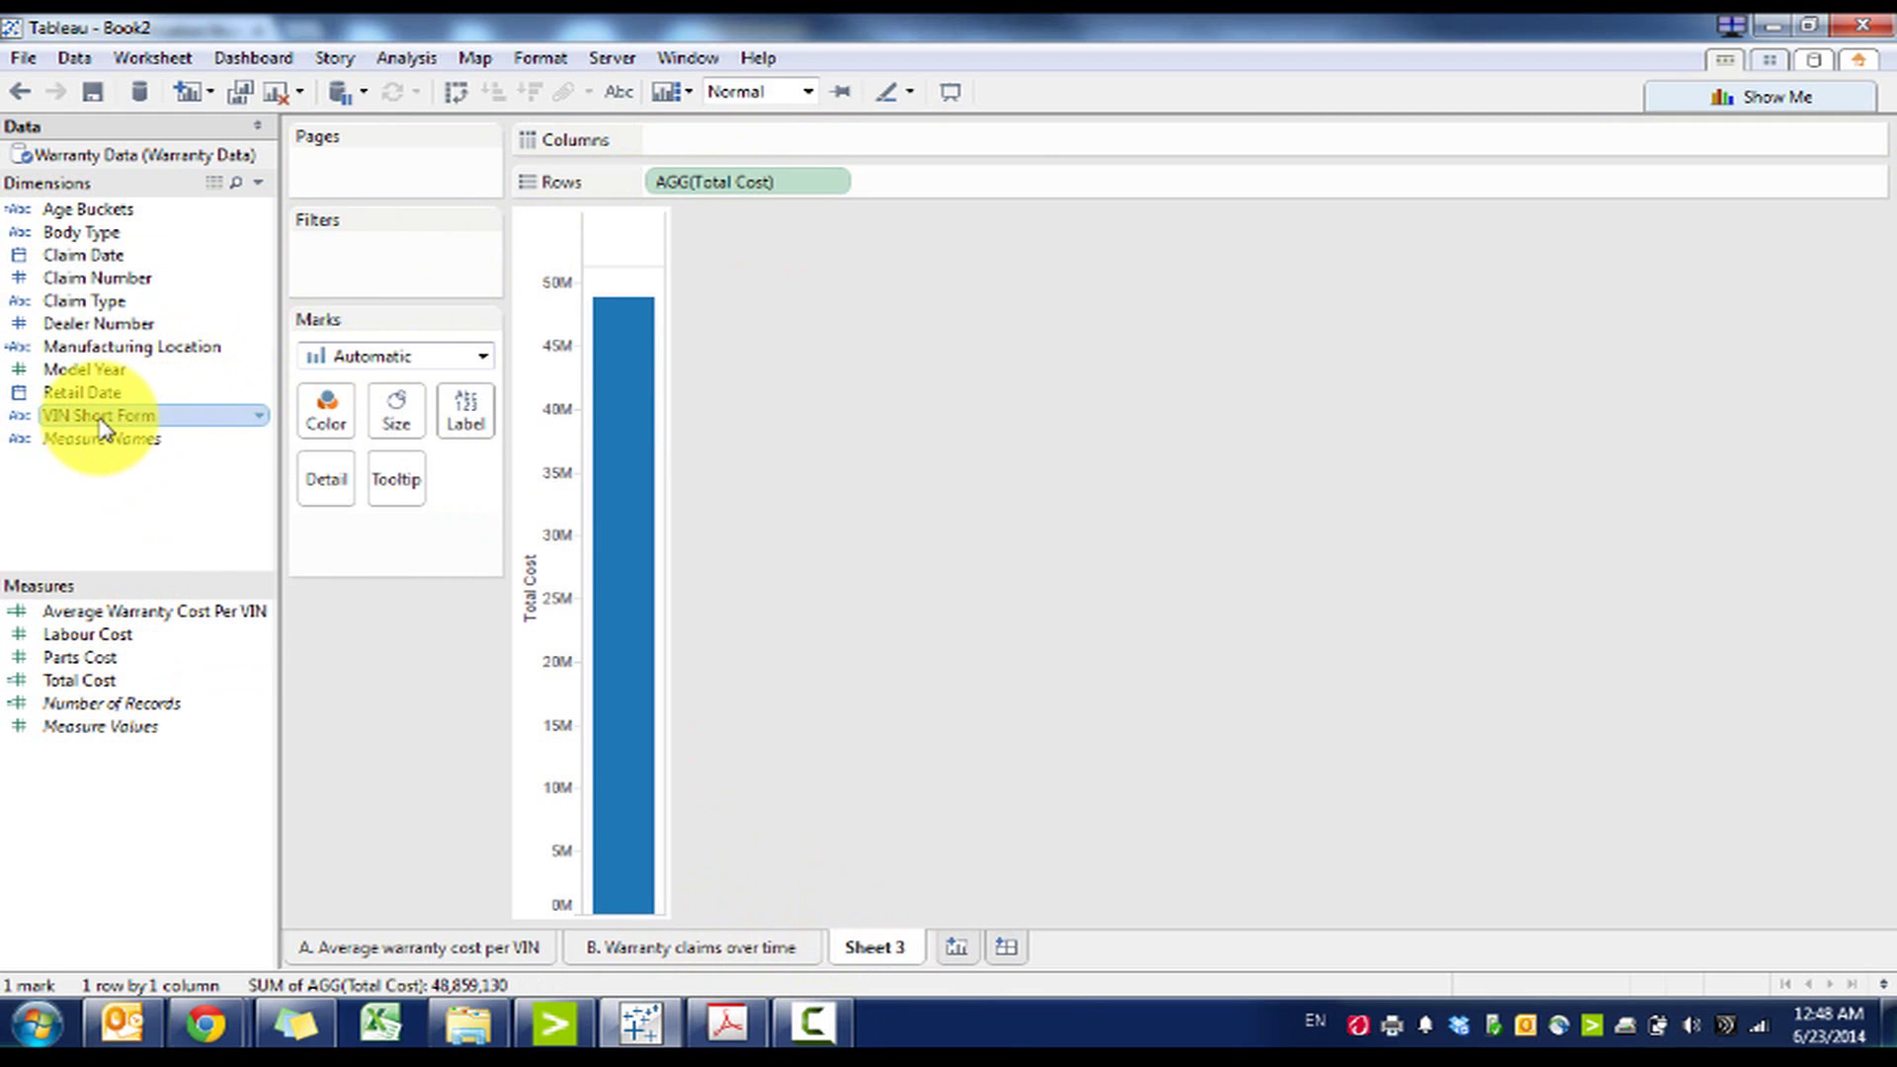
pyautogui.rightClick(104, 425)
pyautogui.moveTo(348, 978)
pyautogui.moveTo(357, 931)
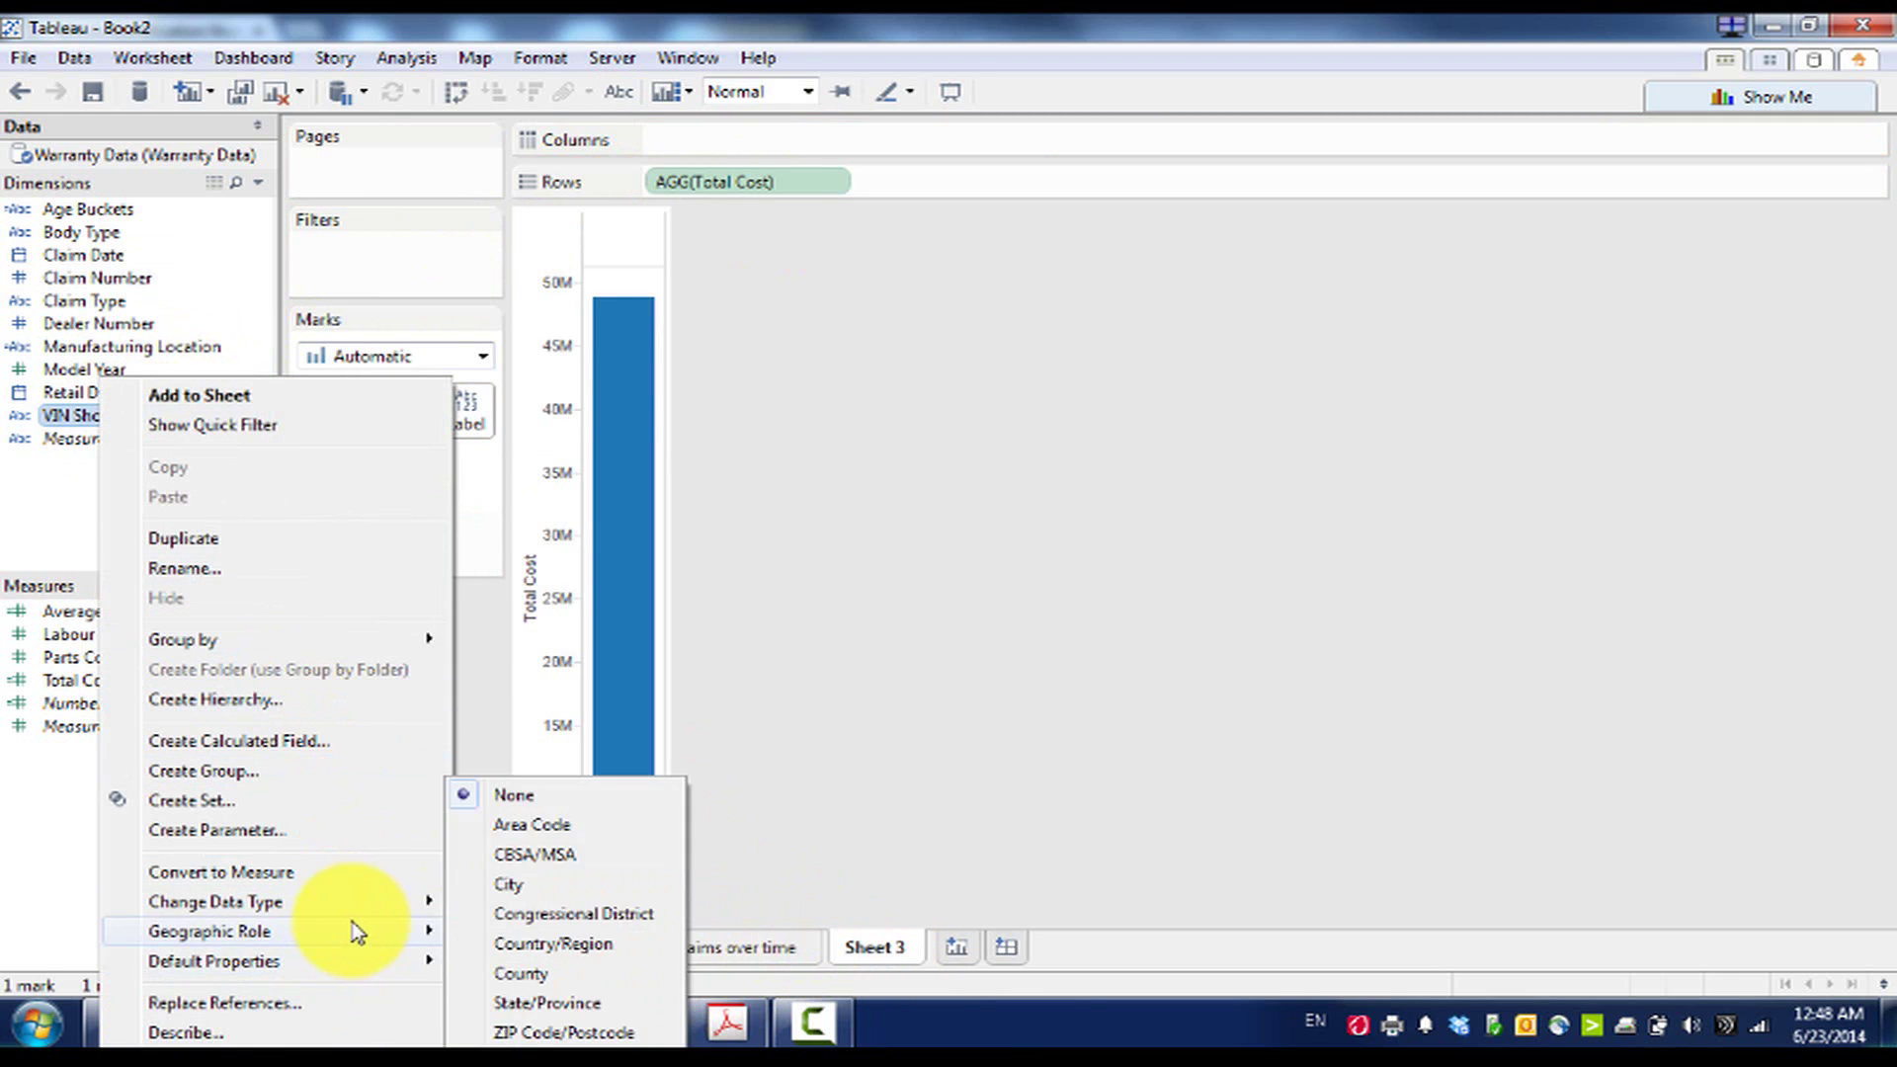
pyautogui.moveTo(361, 892)
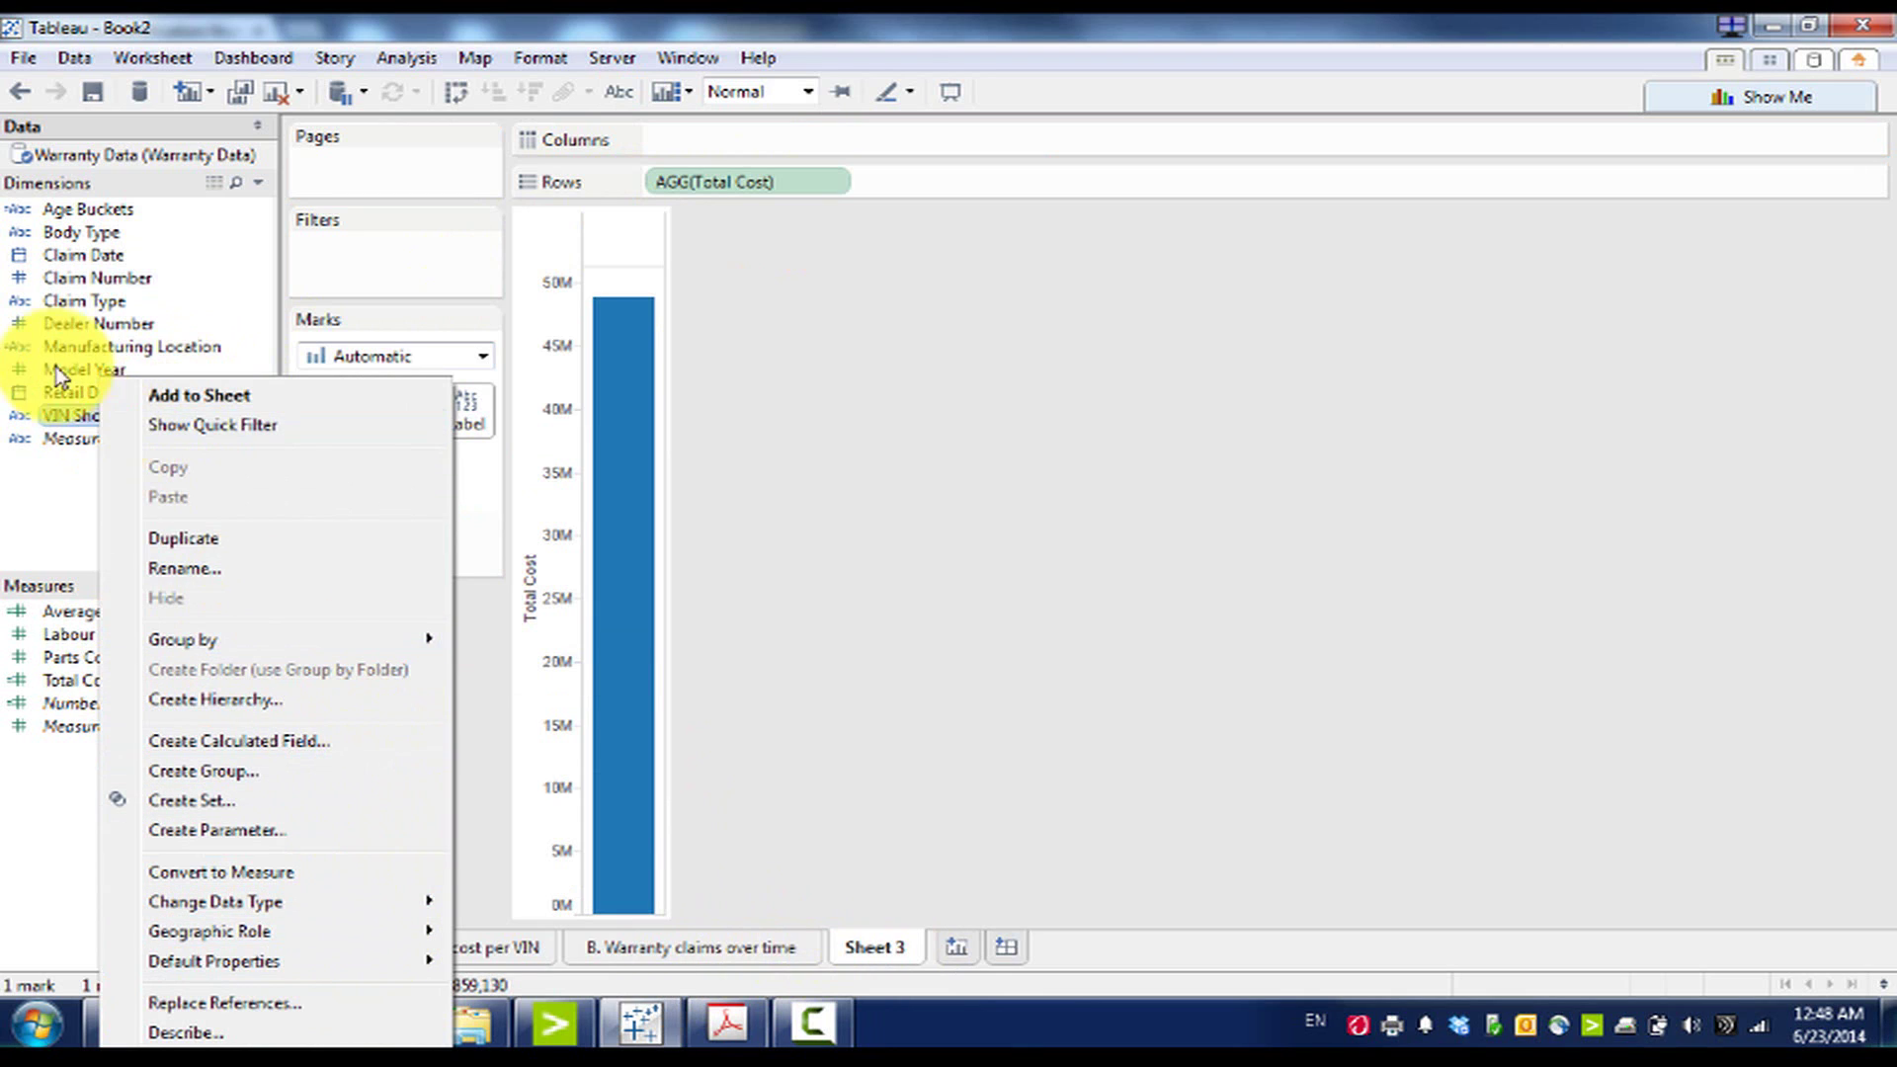
pyautogui.click(74, 438)
# Add VIN Short Form as a distinct count on Rows and display the sheet as a text table
pyautogui.moveTo(78, 419); pyautogui.dragTo(852, 156)
pyautogui.click(836, 140)
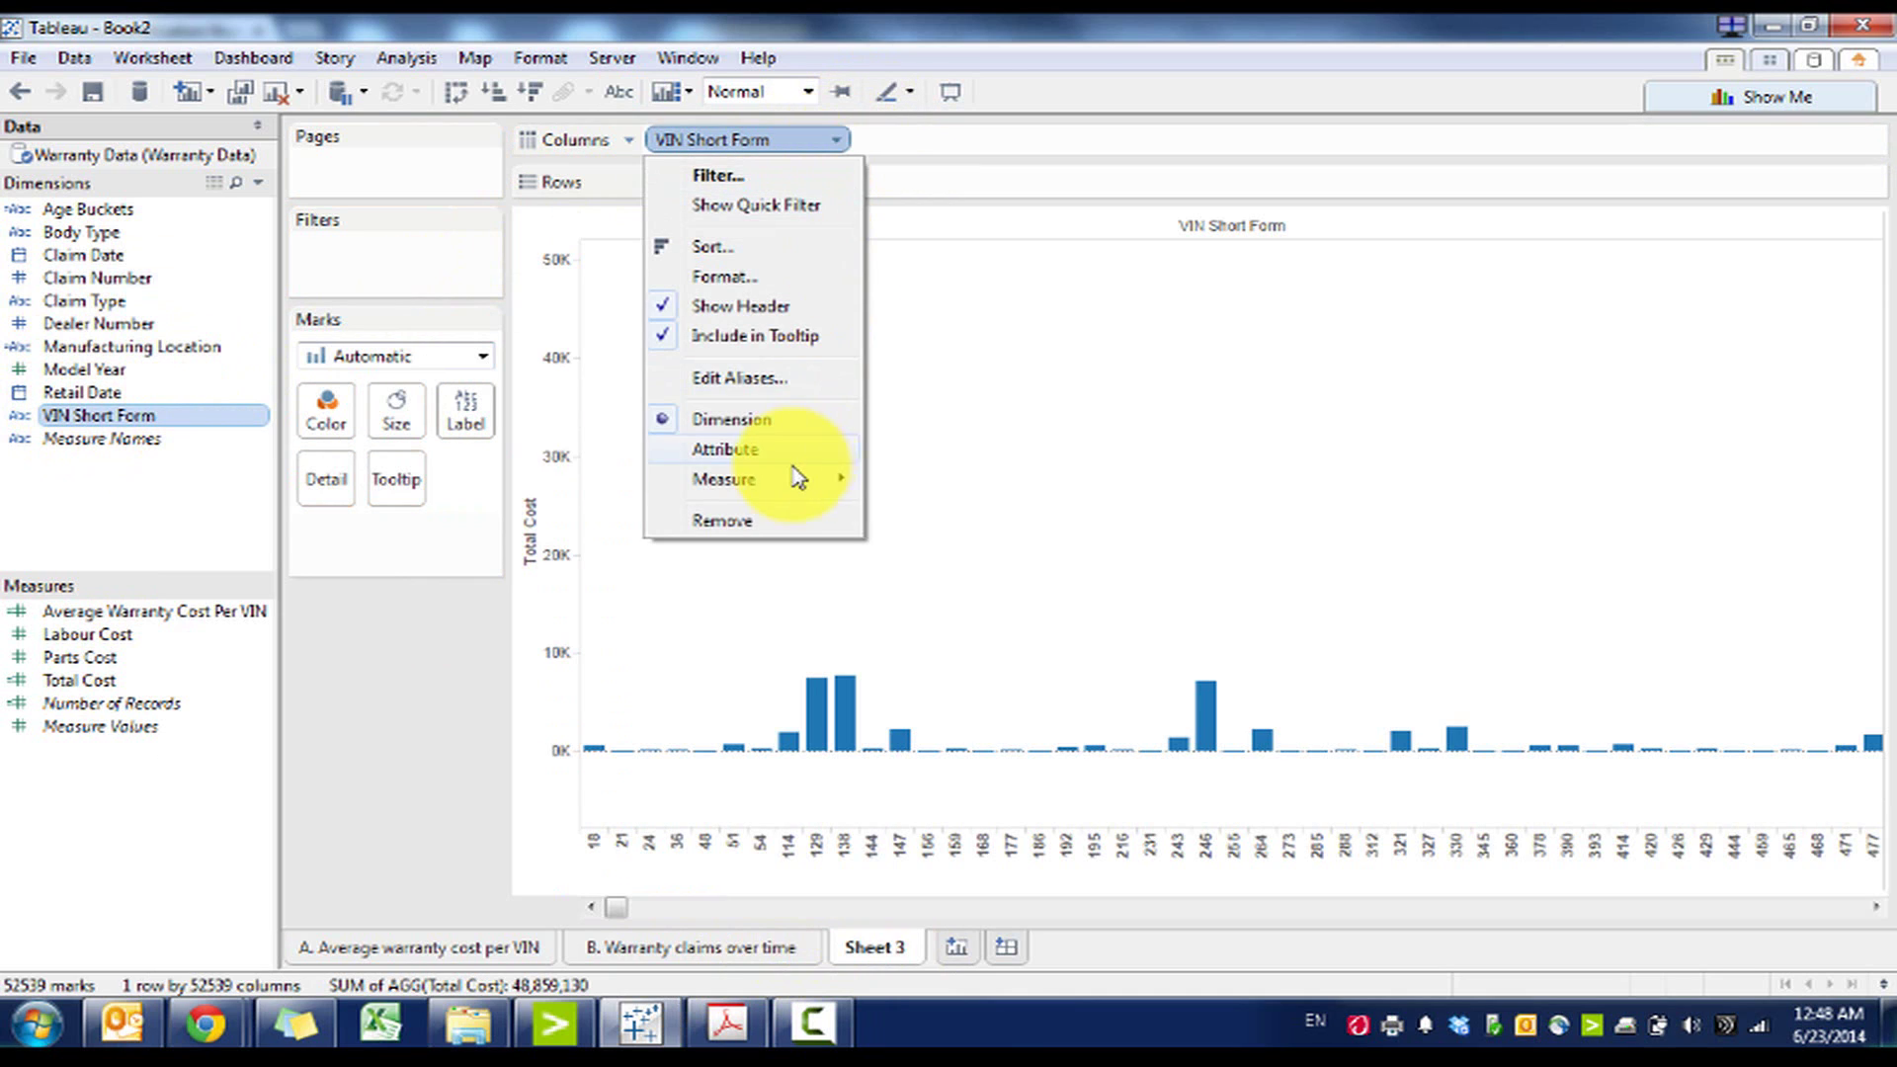
pyautogui.moveTo(830, 479)
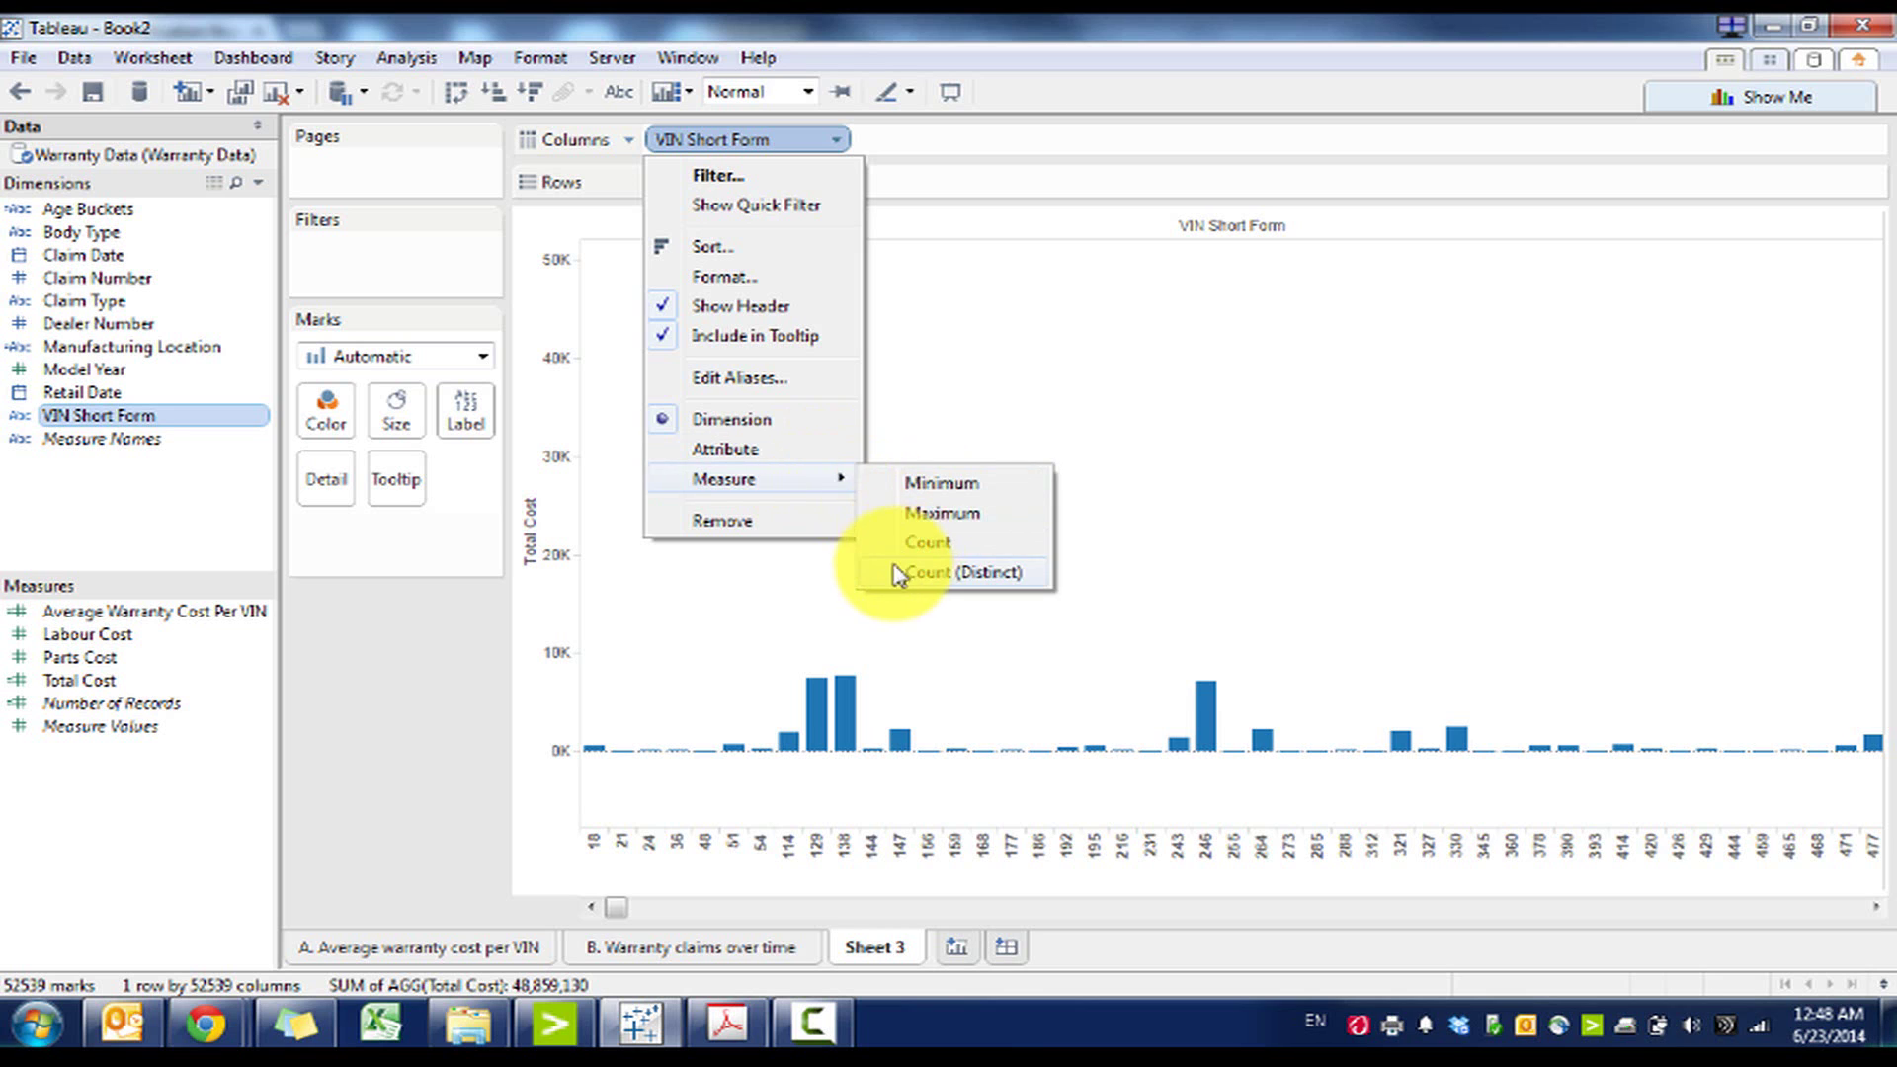
pyautogui.click(886, 567)
pyautogui.moveTo(805, 145); pyautogui.dragTo(919, 196)
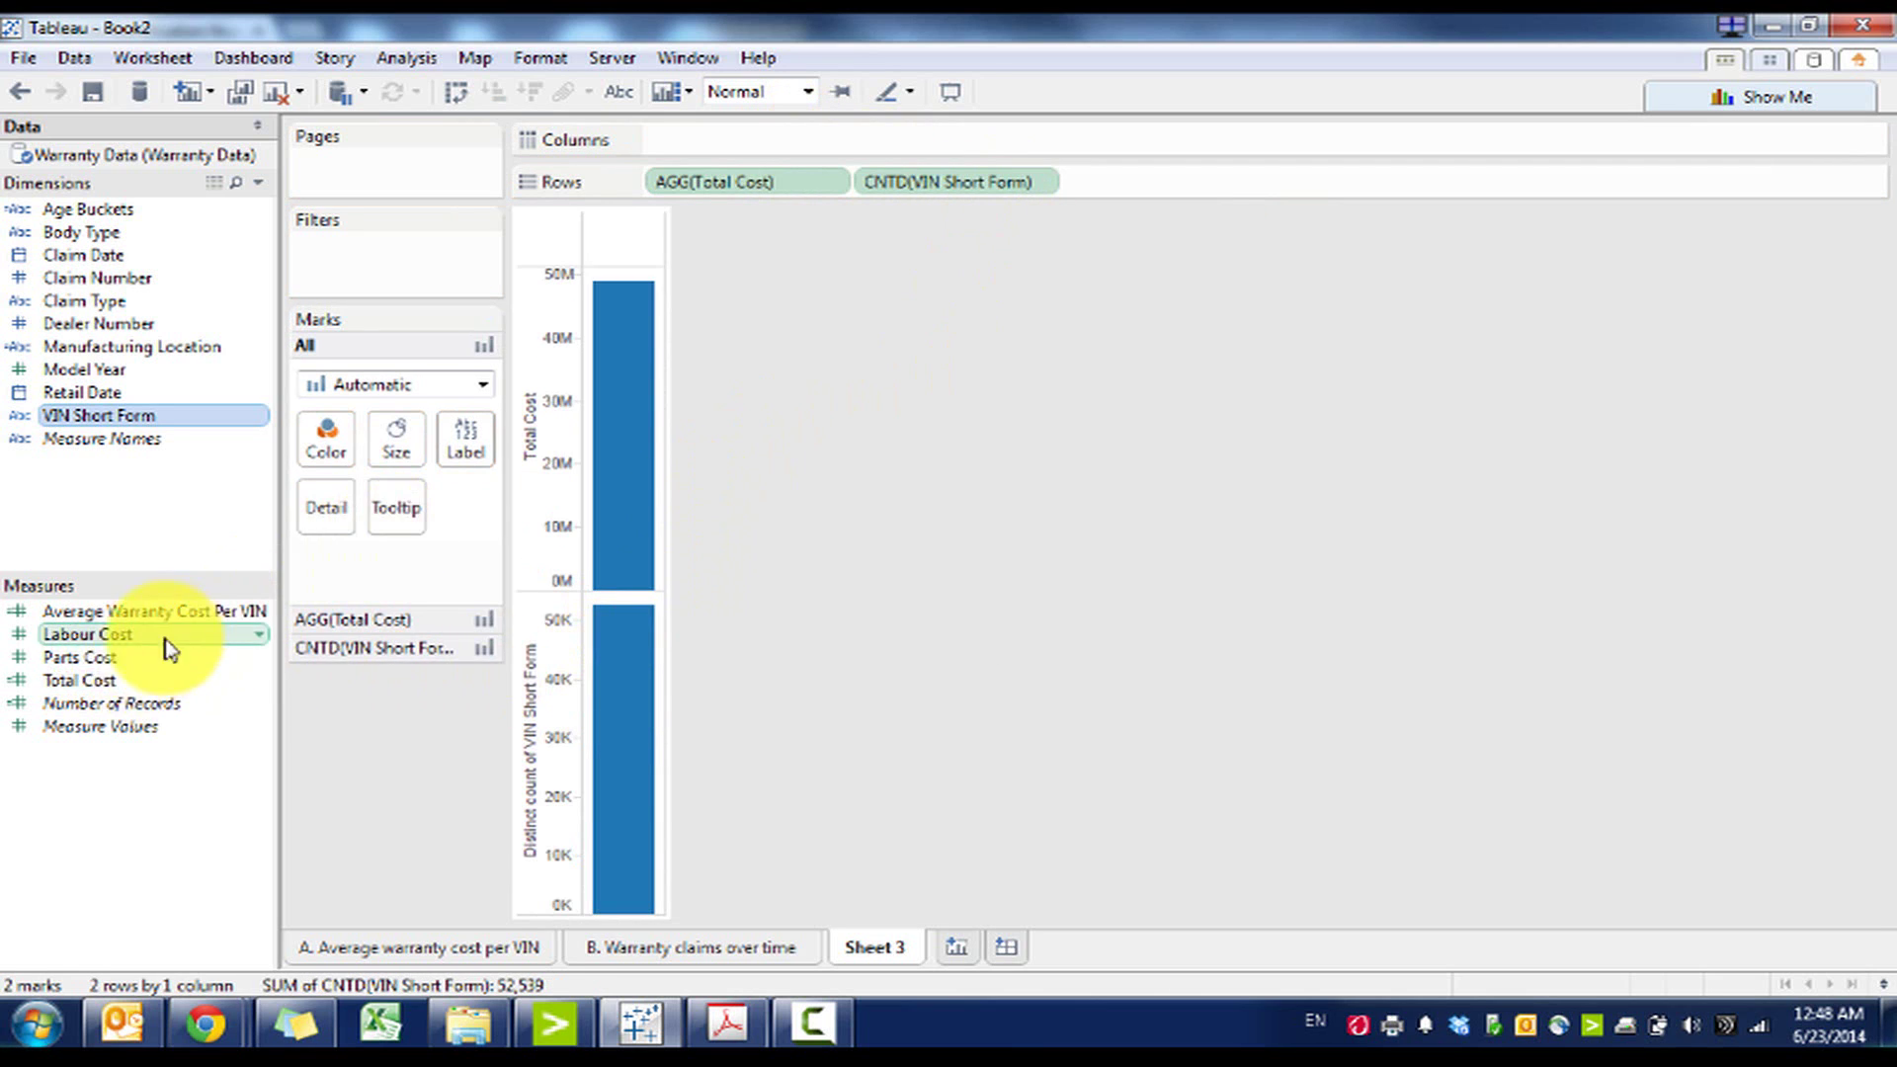
pyautogui.click(1736, 102)
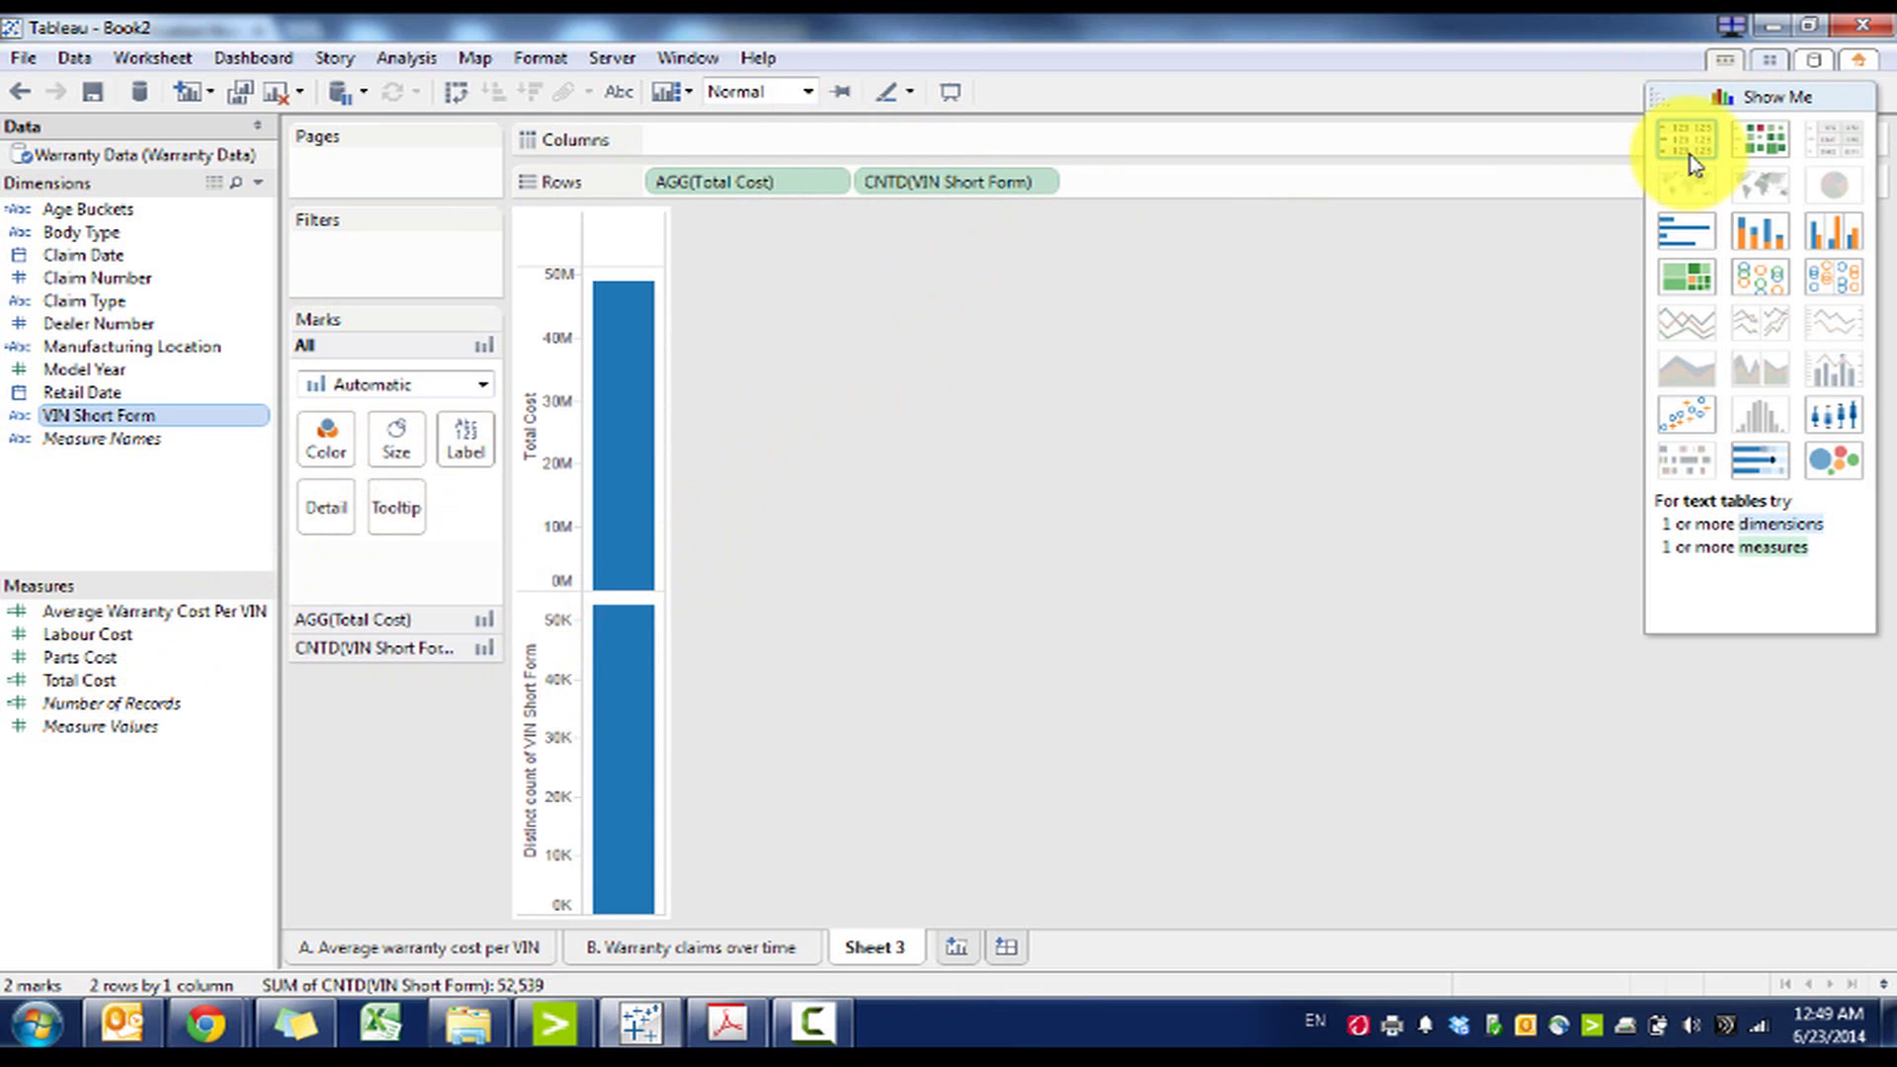
pyautogui.click(1689, 152)
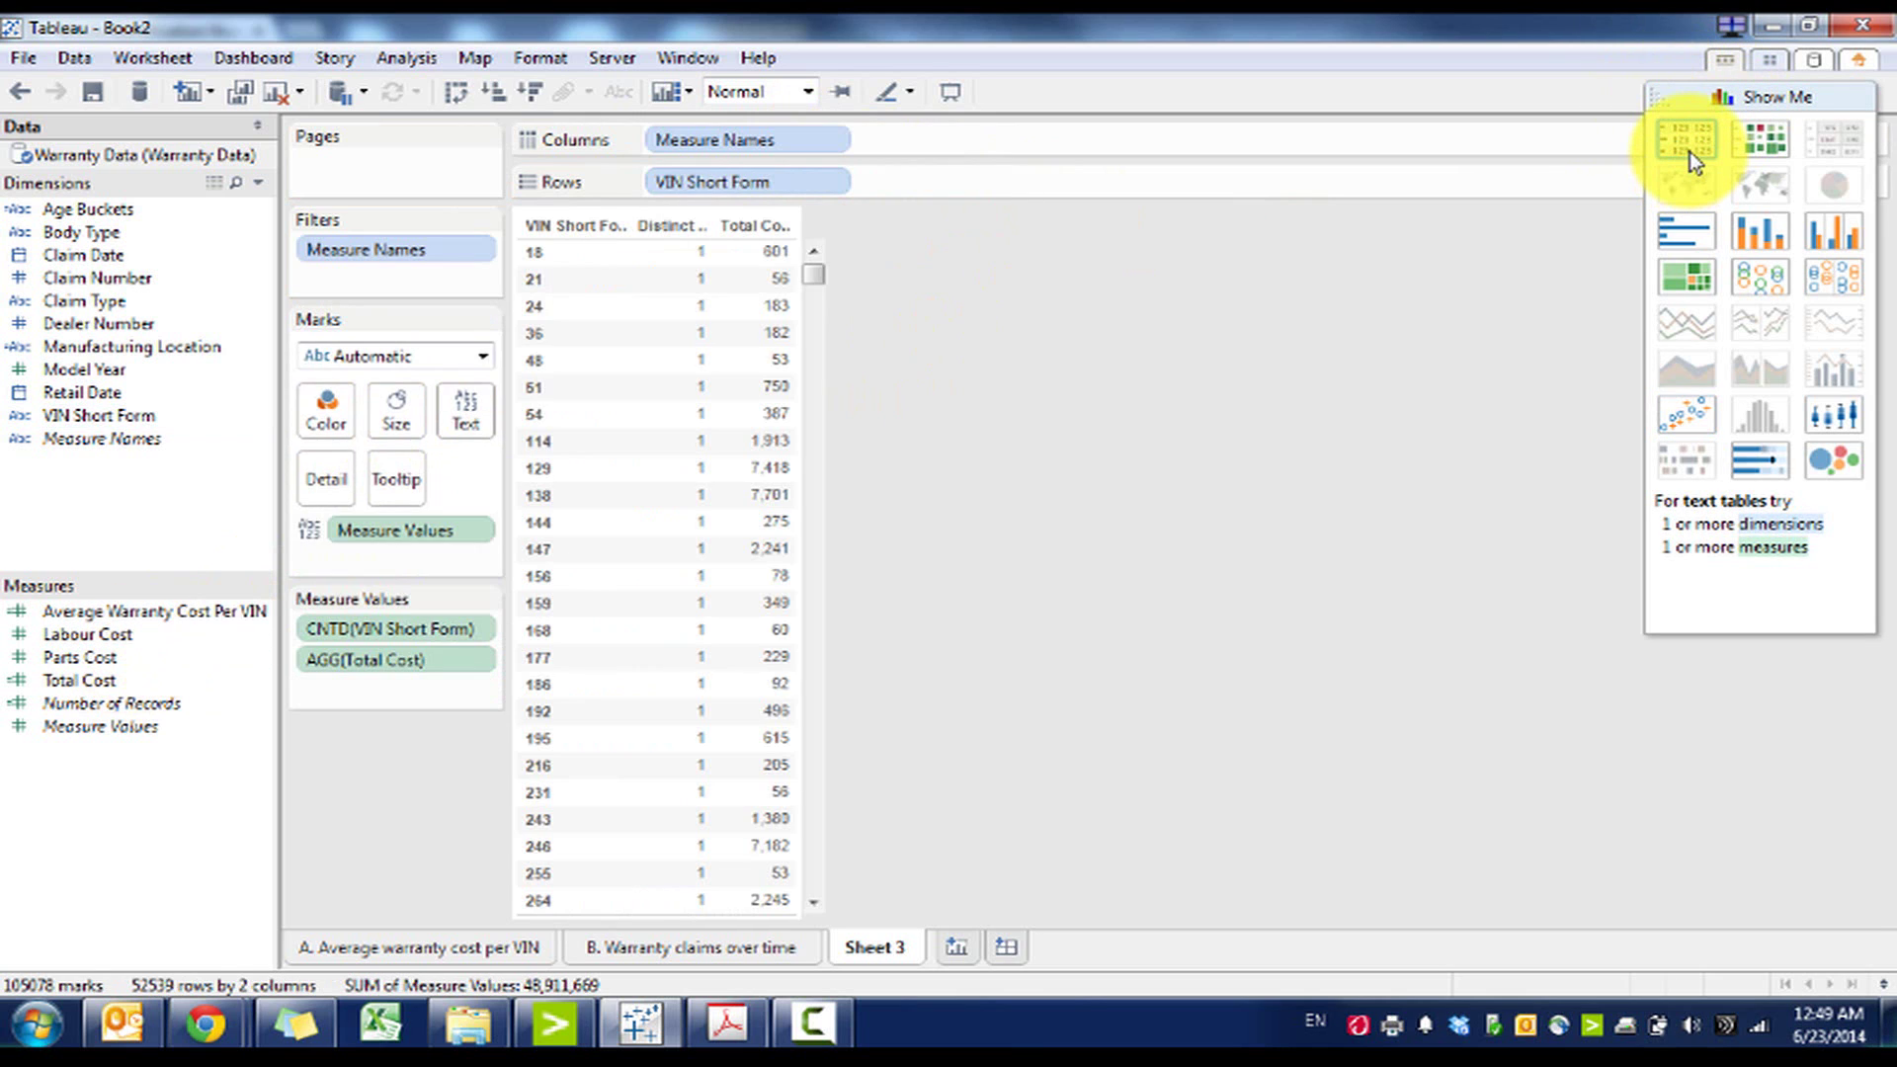
# Show VIN Short Form as Count (Distinct), 52,539, fitted to Entire View, then open the Sheet 3 tab menu
pyautogui.click(836, 182)
pyautogui.moveTo(820, 520)
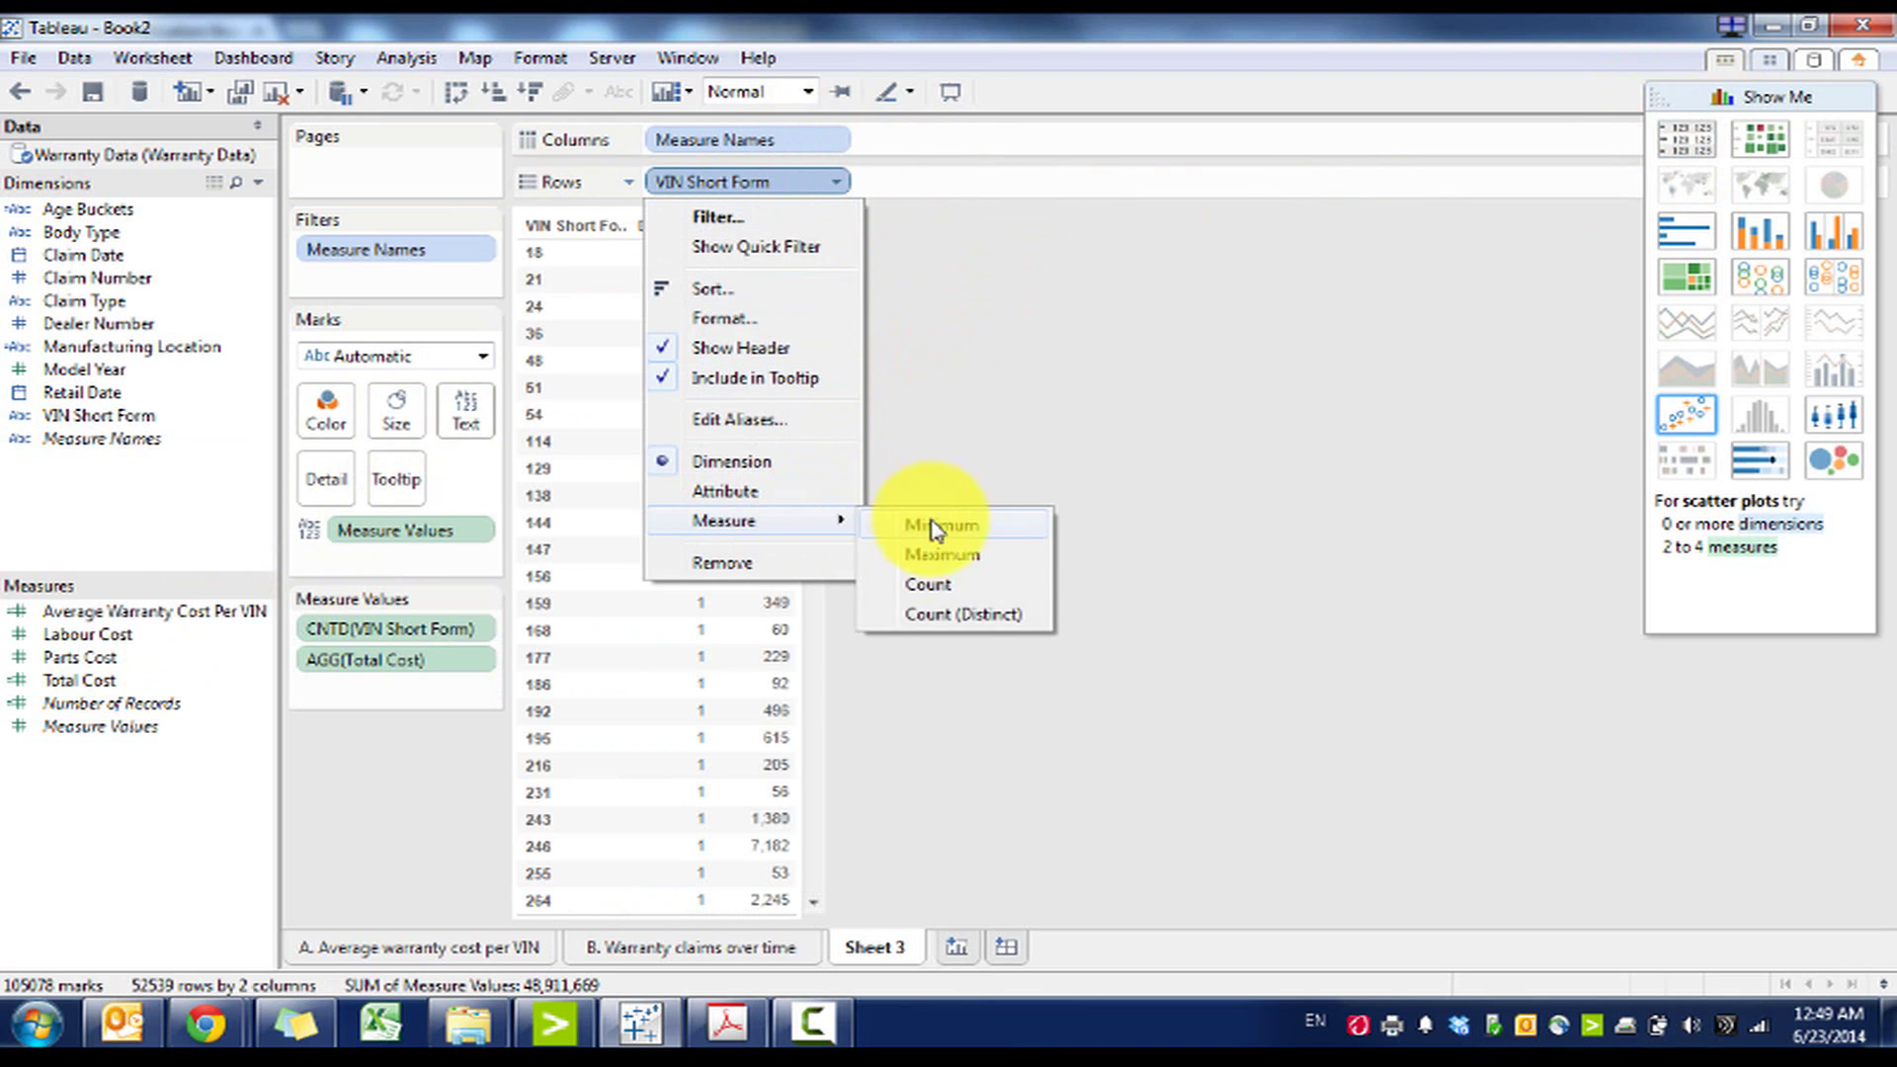
pyautogui.click(950, 615)
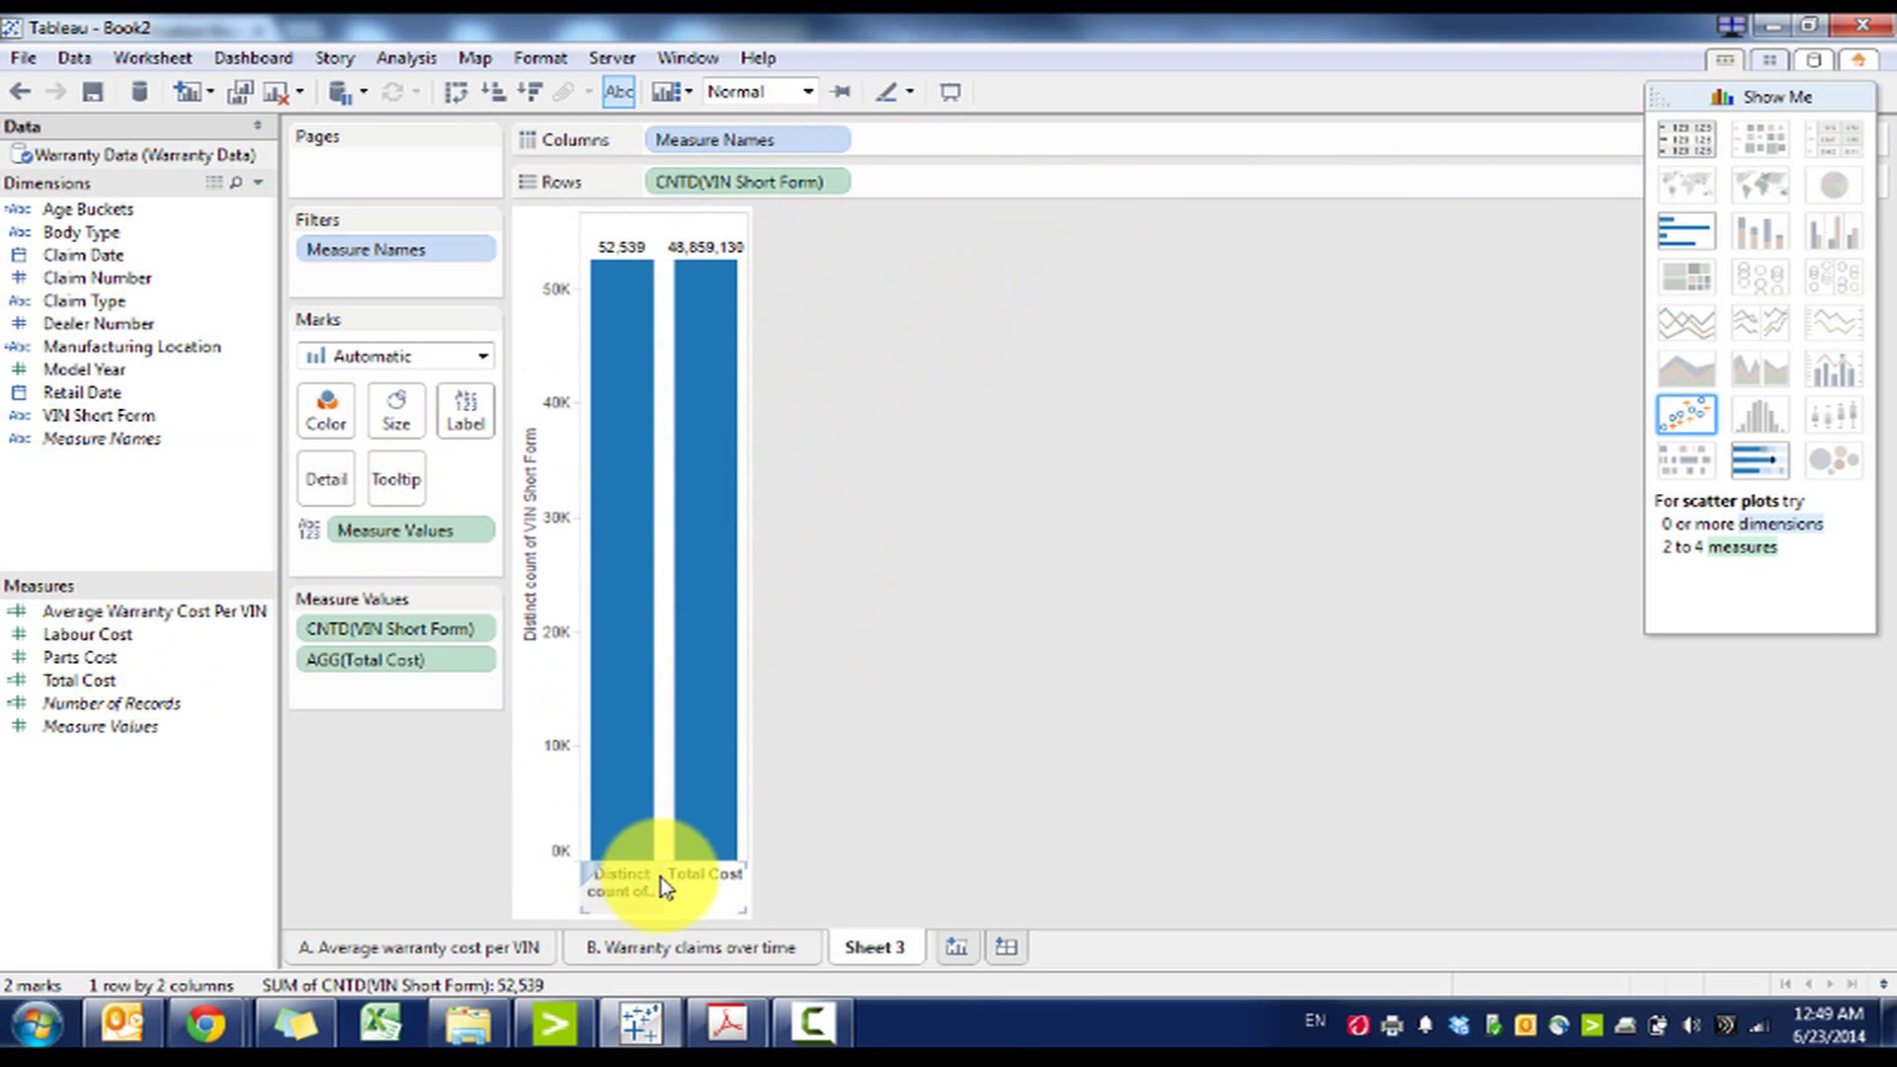
pyautogui.click(810, 94)
pyautogui.click(765, 188)
pyautogui.click(1754, 93)
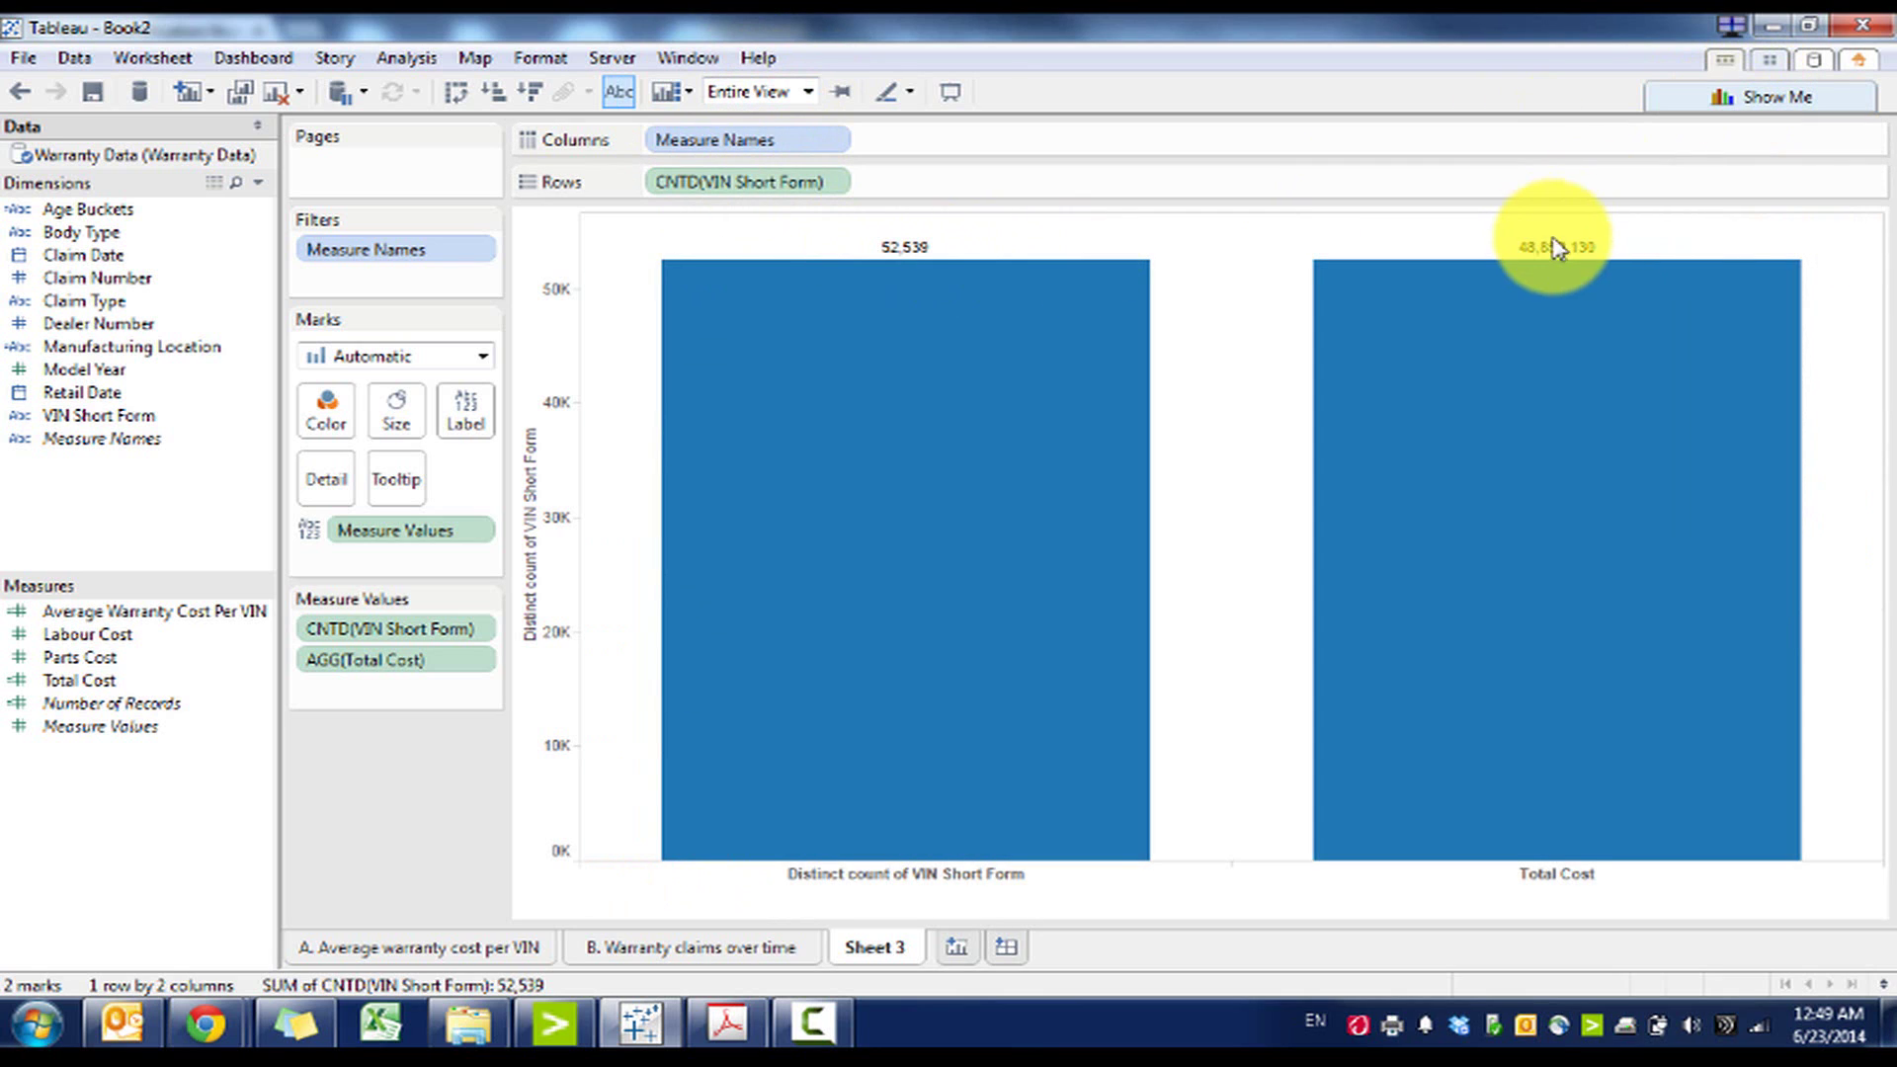
pyautogui.moveTo(915, 279)
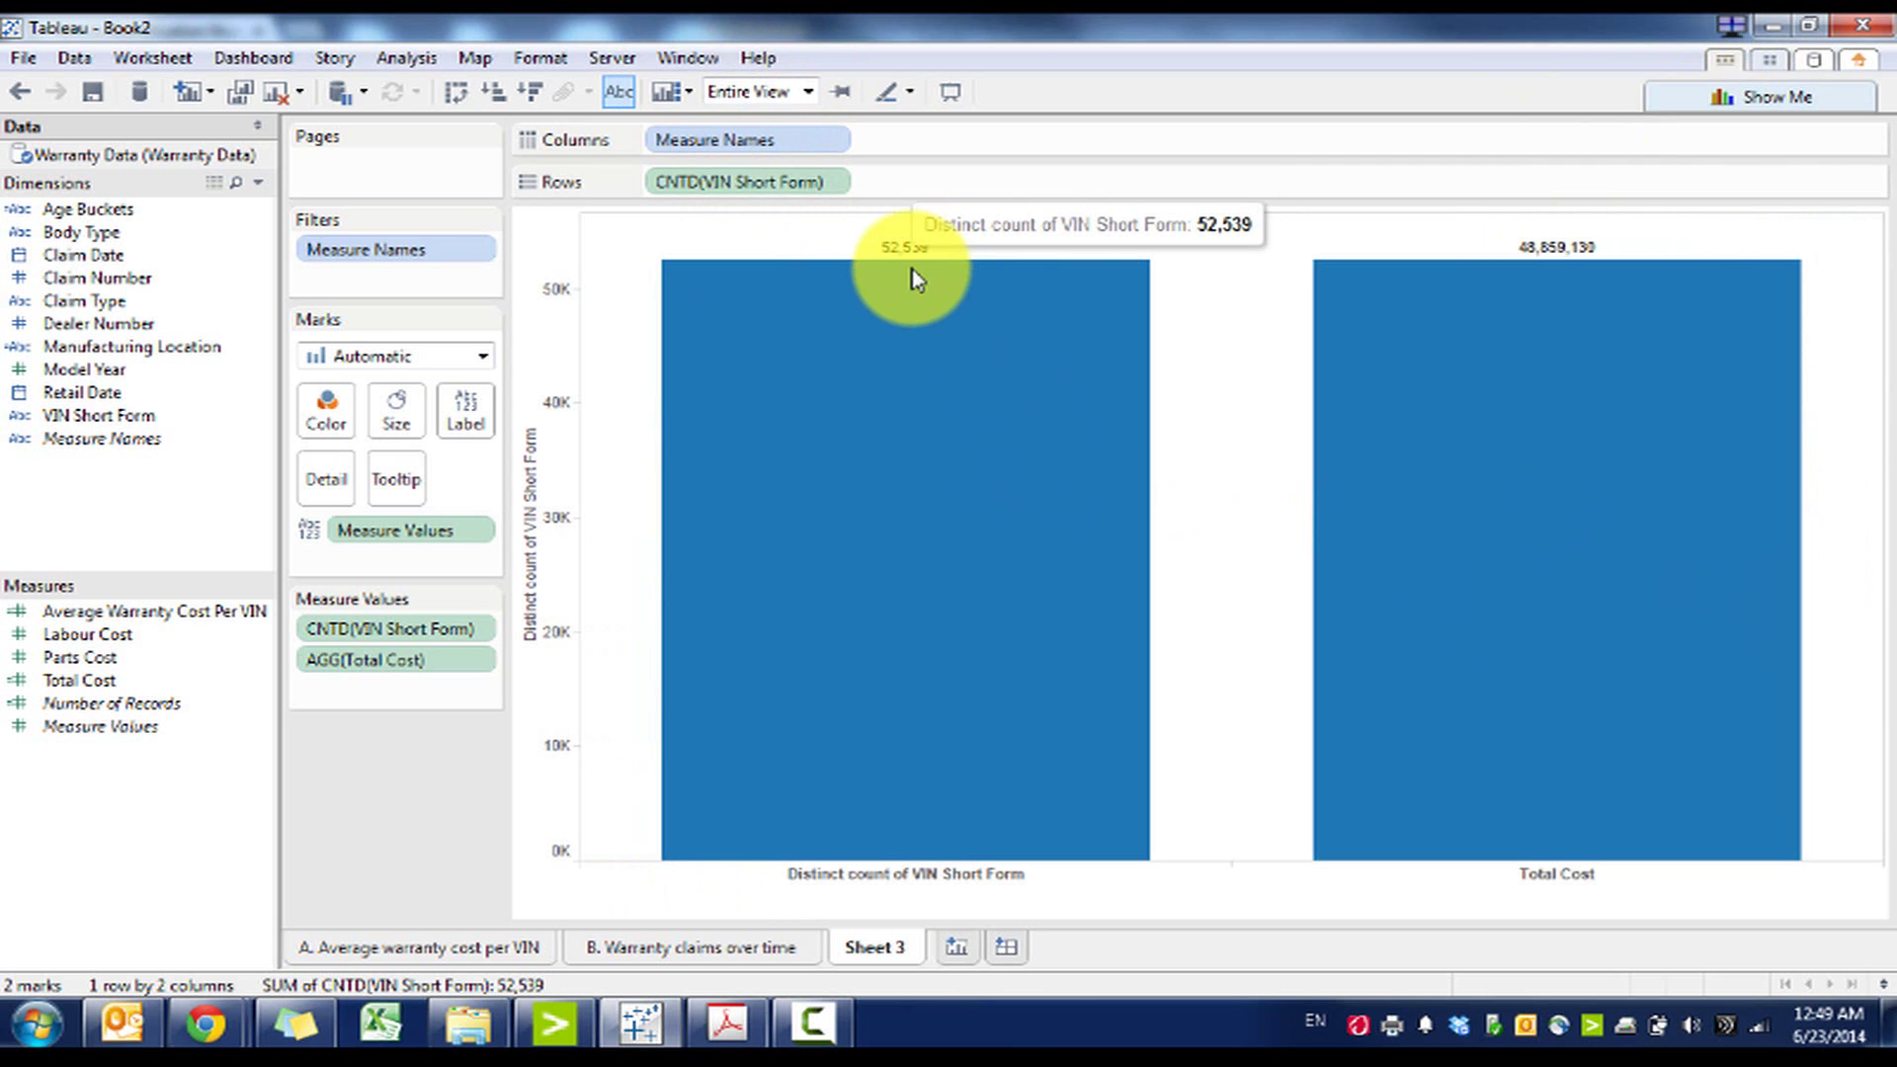
pyautogui.rightClick(886, 947)
# Delete the scratch Sheet 3 and recheck the requirements in the case PDF
pyautogui.click(1025, 676)
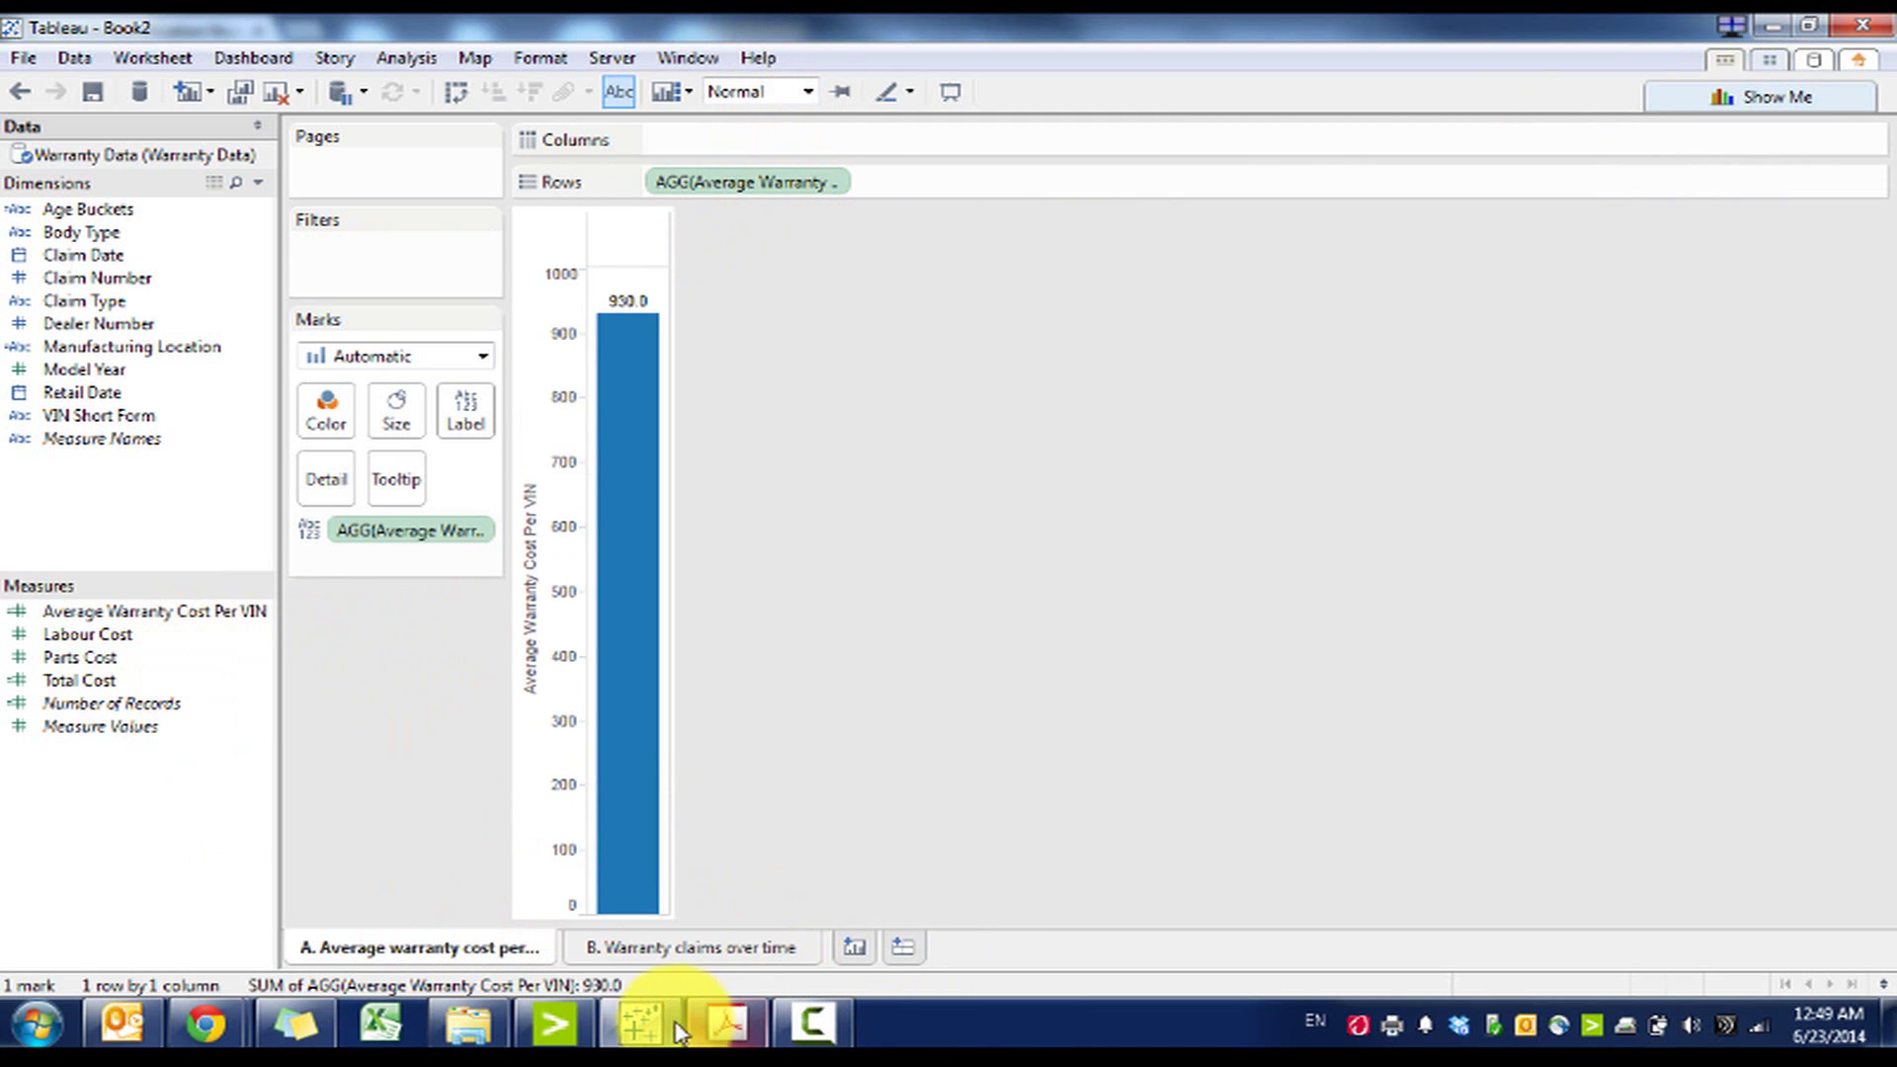
pyautogui.click(715, 1027)
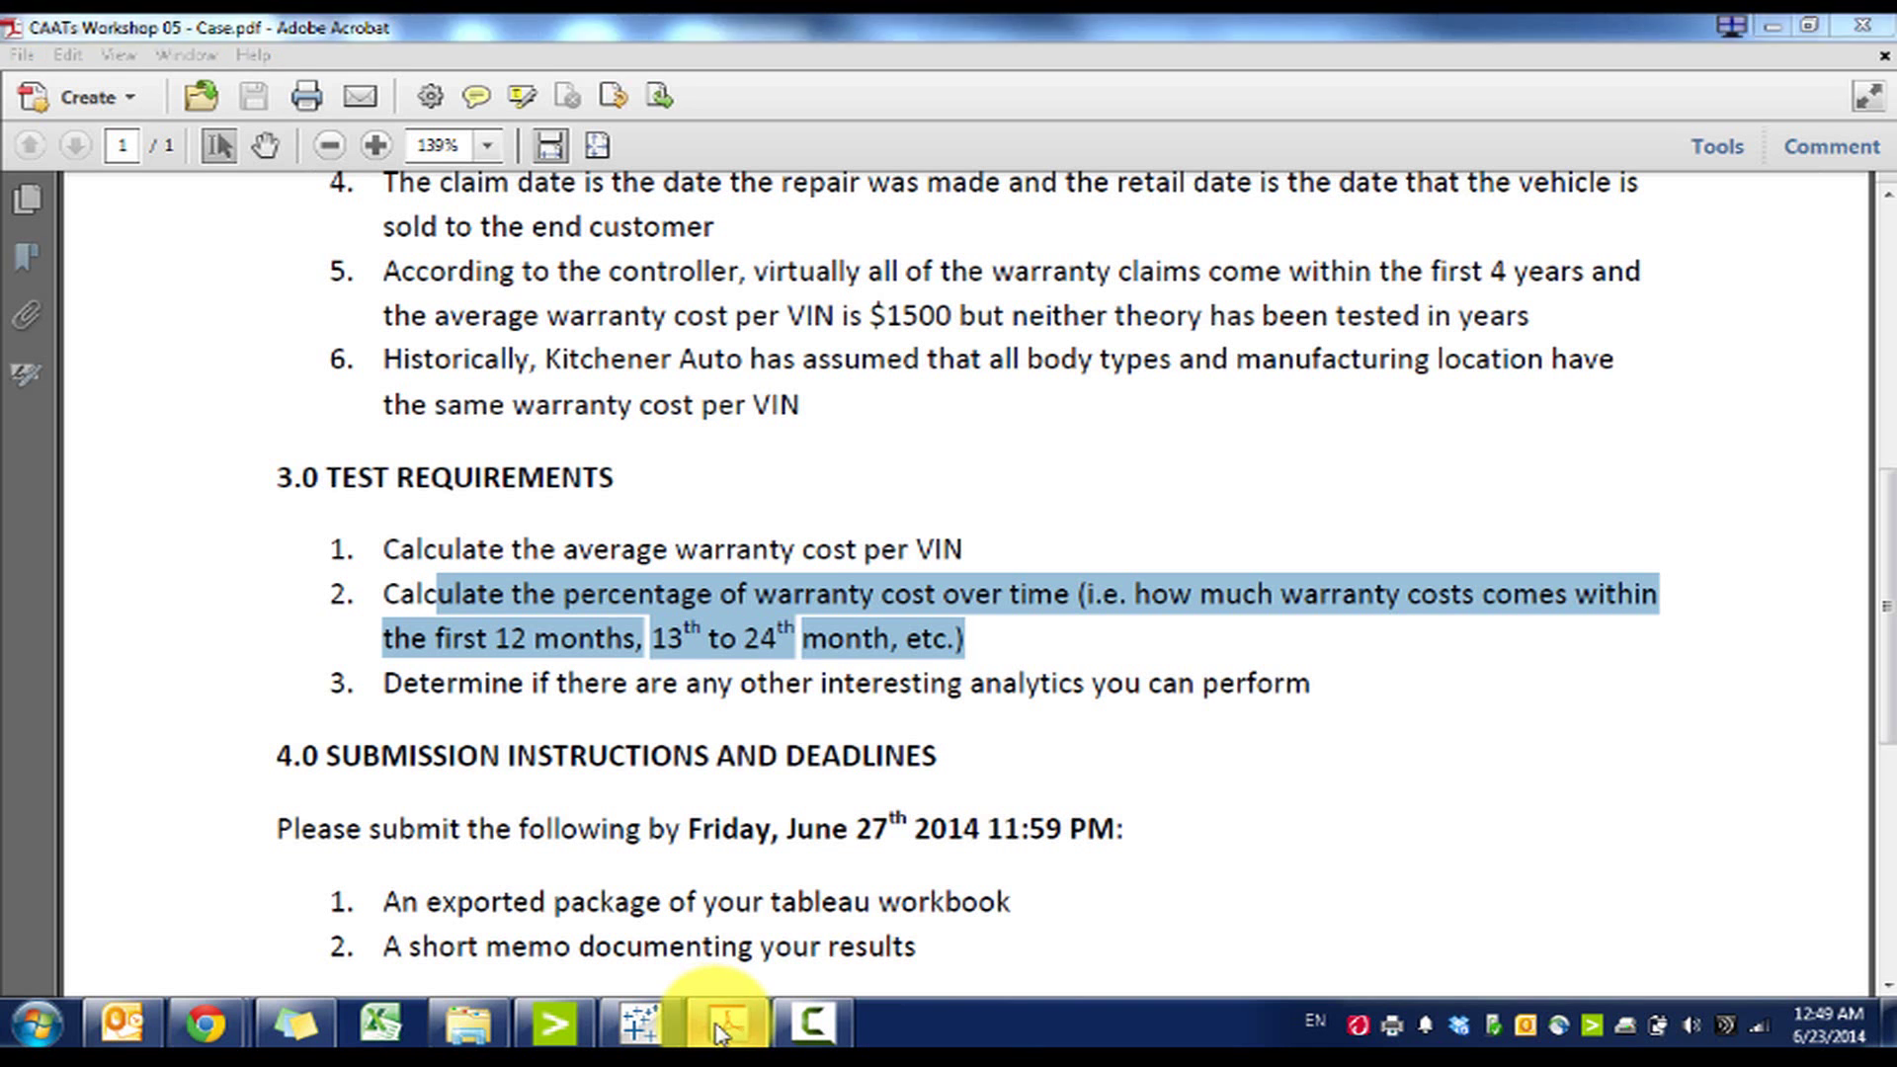
pyautogui.click(717, 1028)
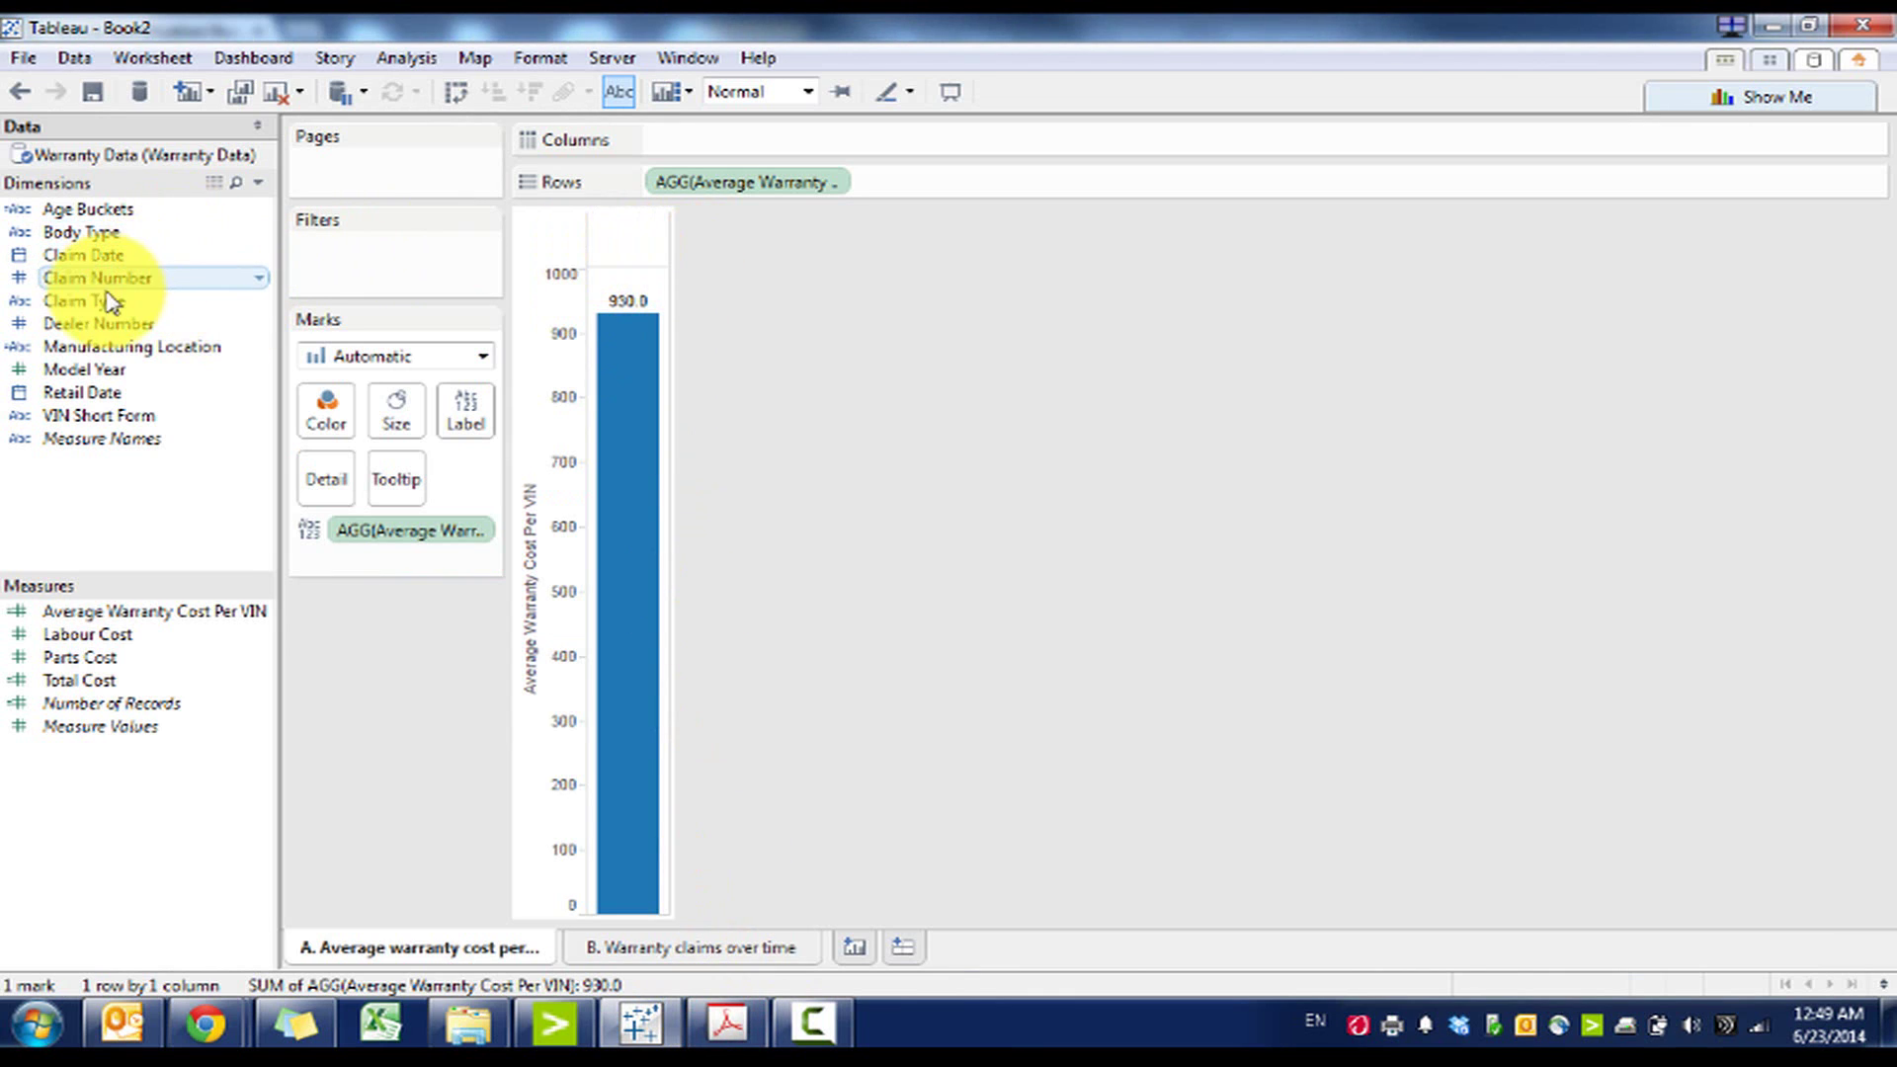
# Break sheet A's average cost per VIN down by Body Type, after trying and removing Model Year and Total Cost
pyautogui.moveTo(116, 378); pyautogui.dragTo(868, 161)
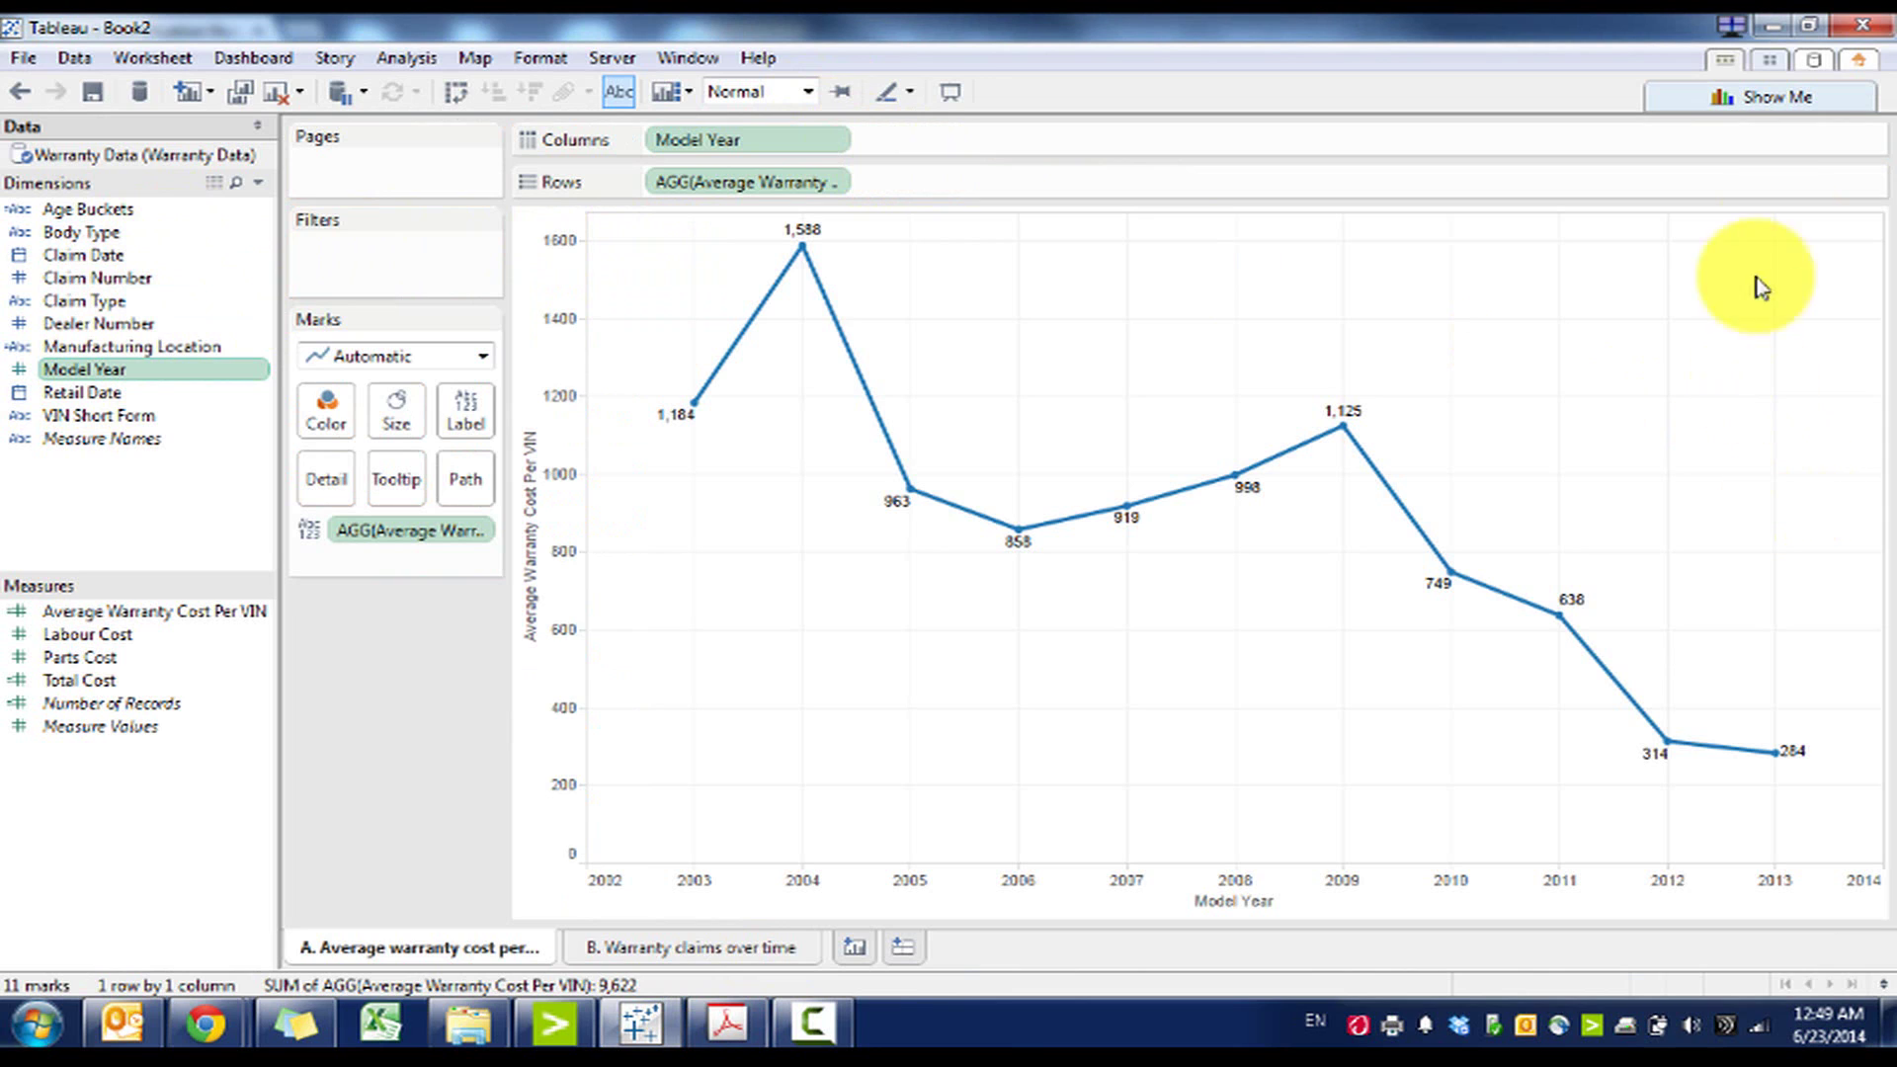
pyautogui.click(1800, 114)
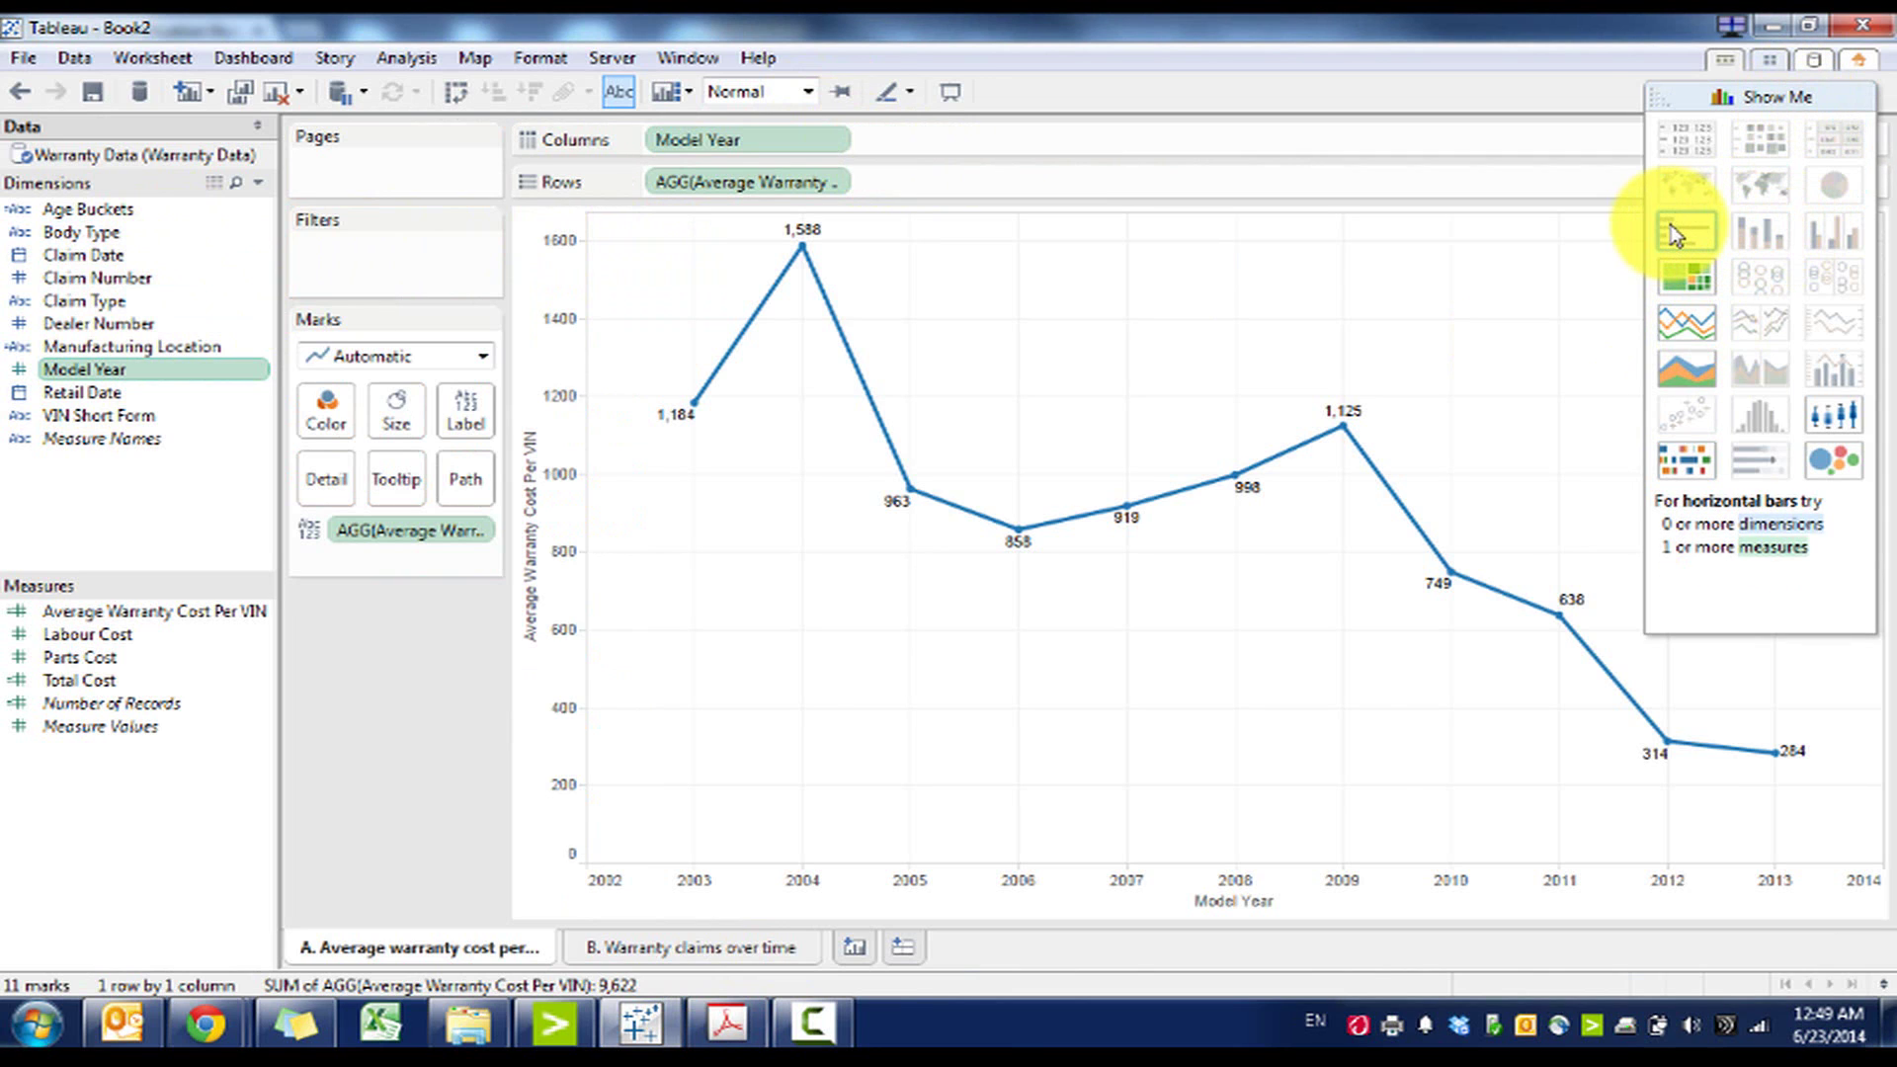
pyautogui.click(1800, 96)
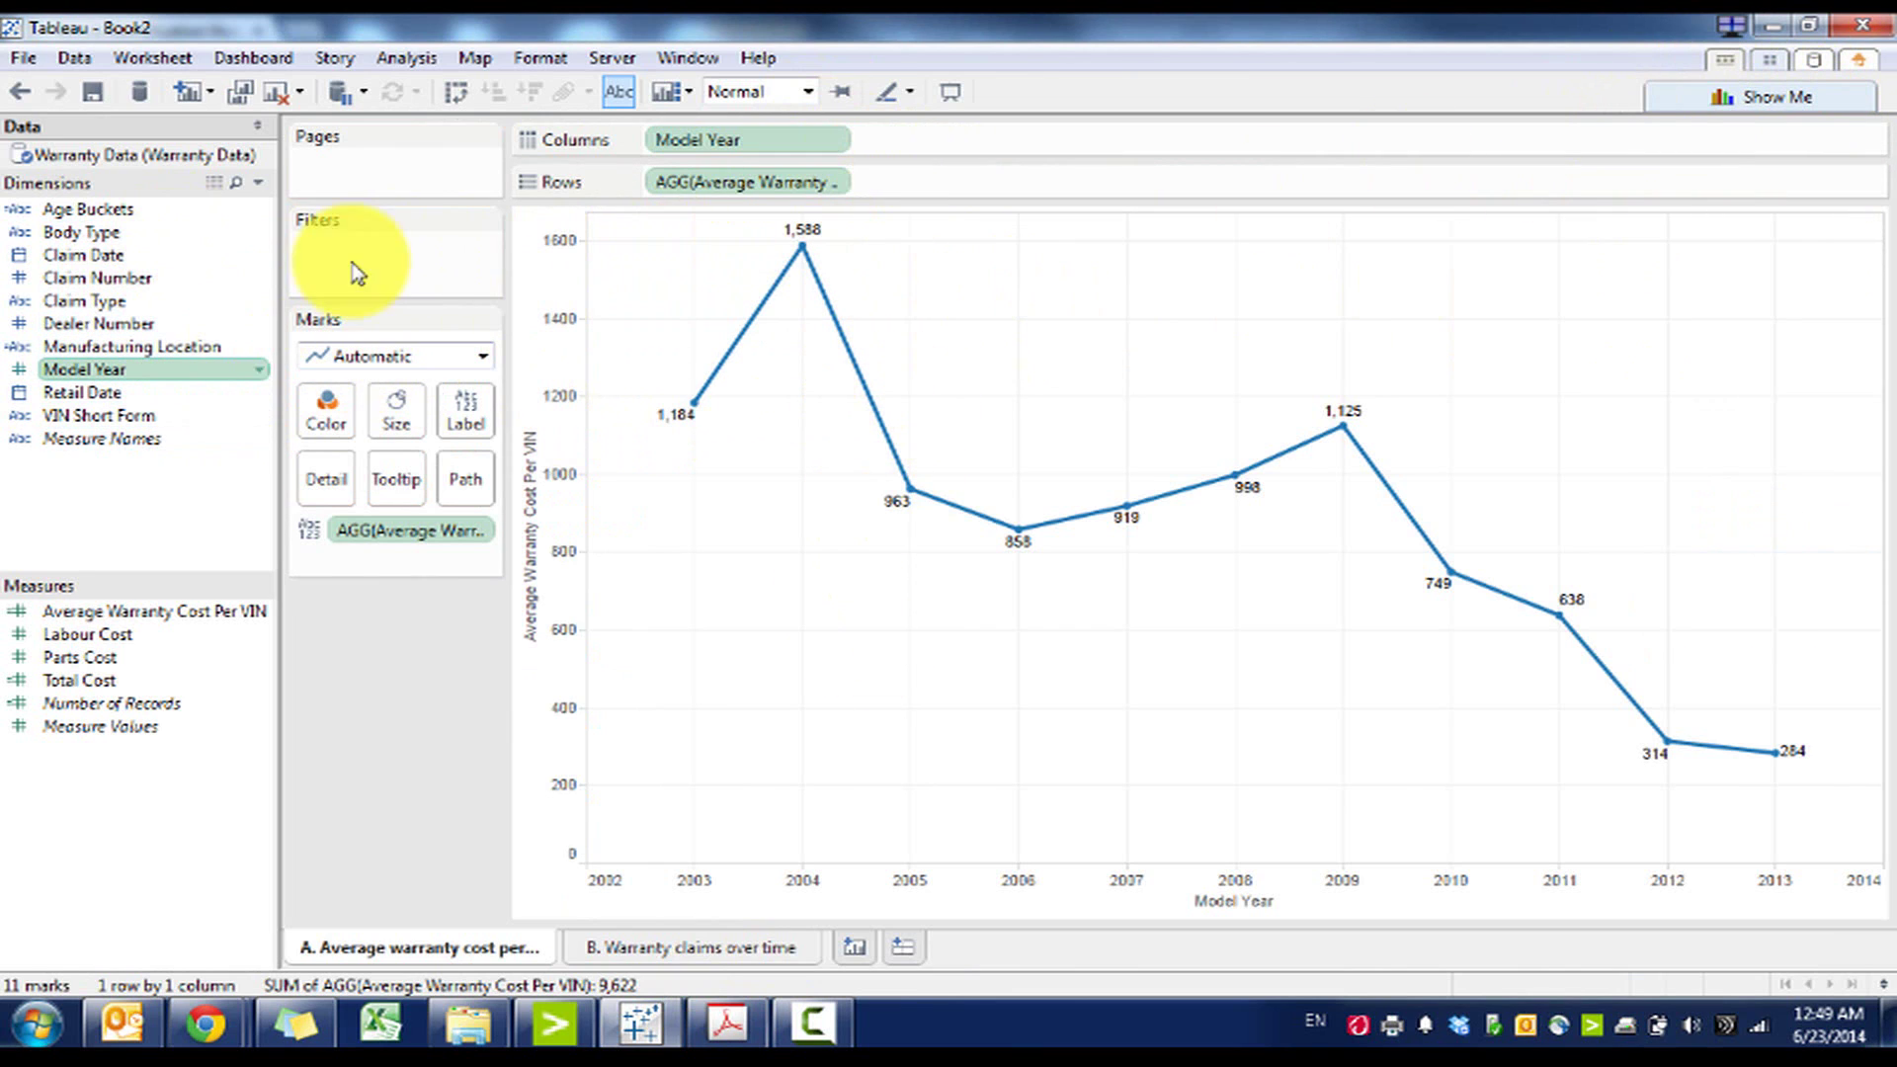
pyautogui.moveTo(731, 139); pyautogui.dragTo(59, 254)
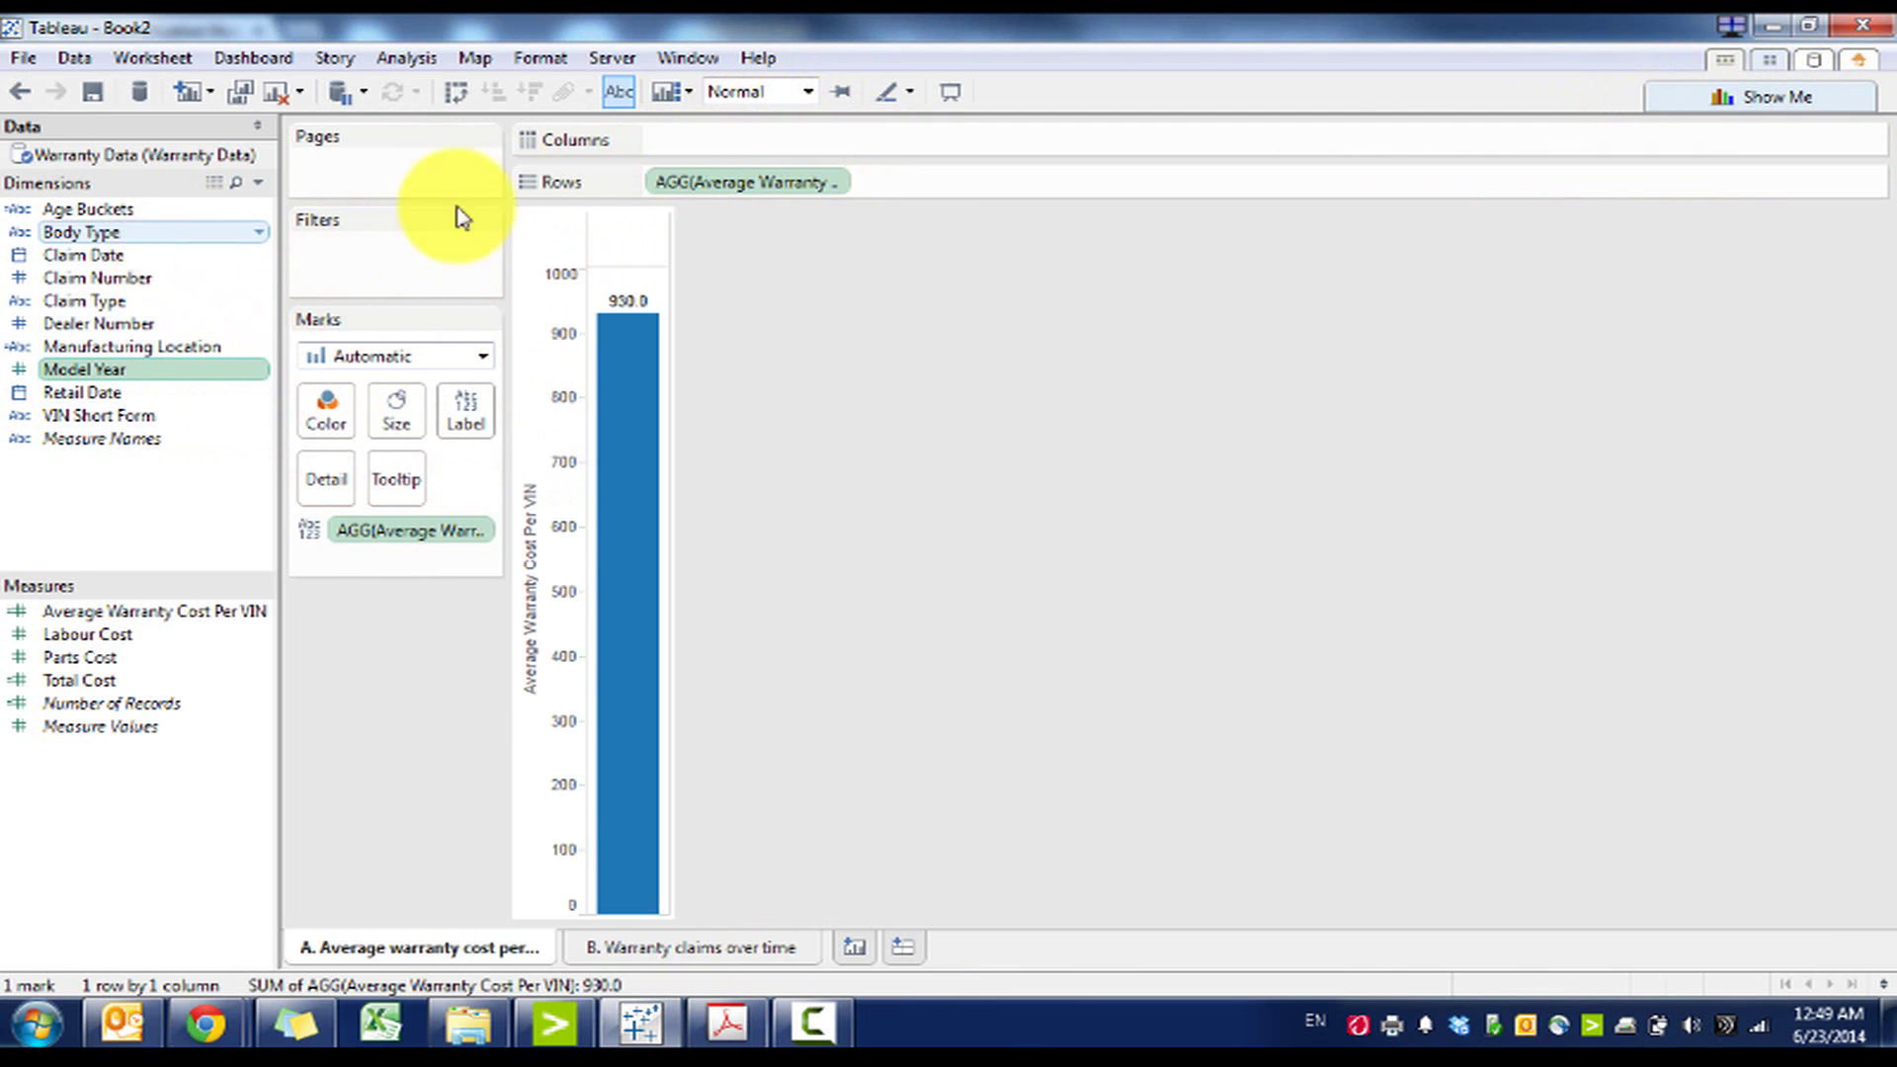
pyautogui.doubleClick(148, 233)
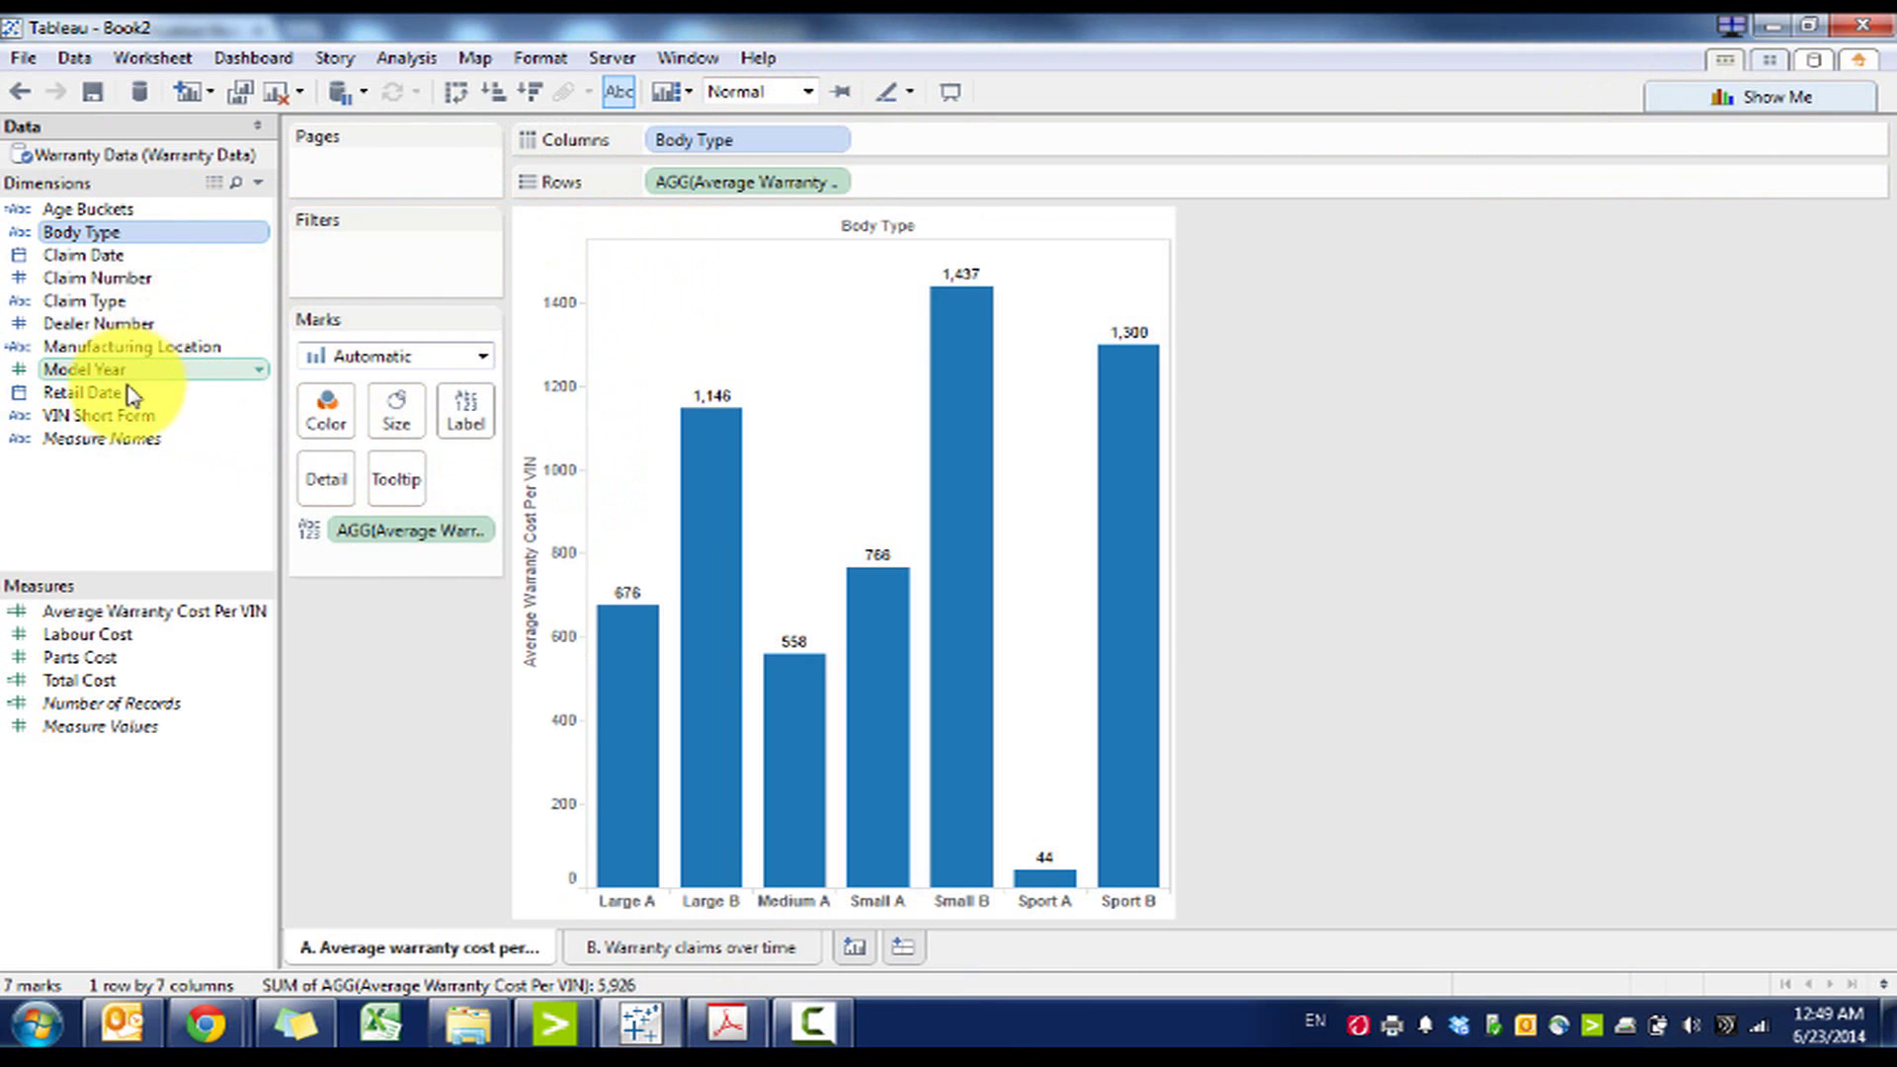
pyautogui.moveTo(123, 370); pyautogui.dragTo(982, 146)
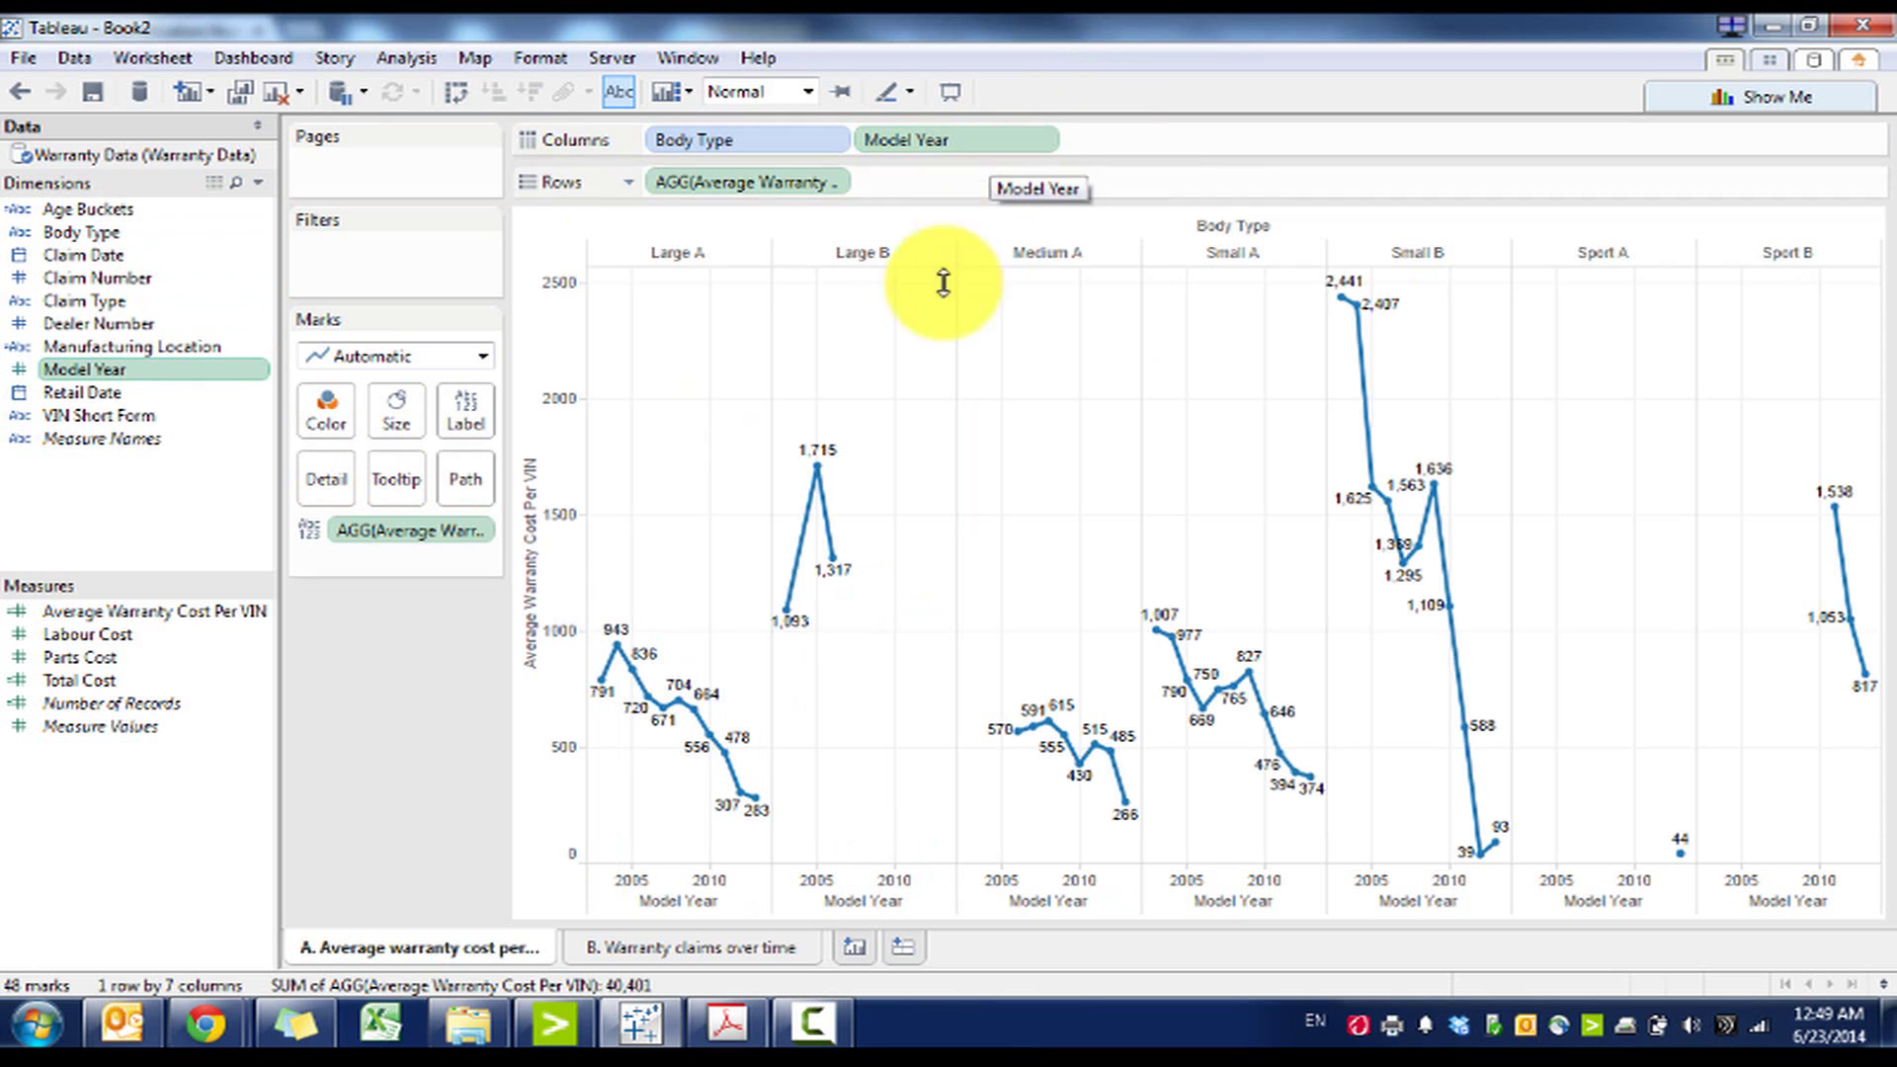
pyautogui.click(1806, 95)
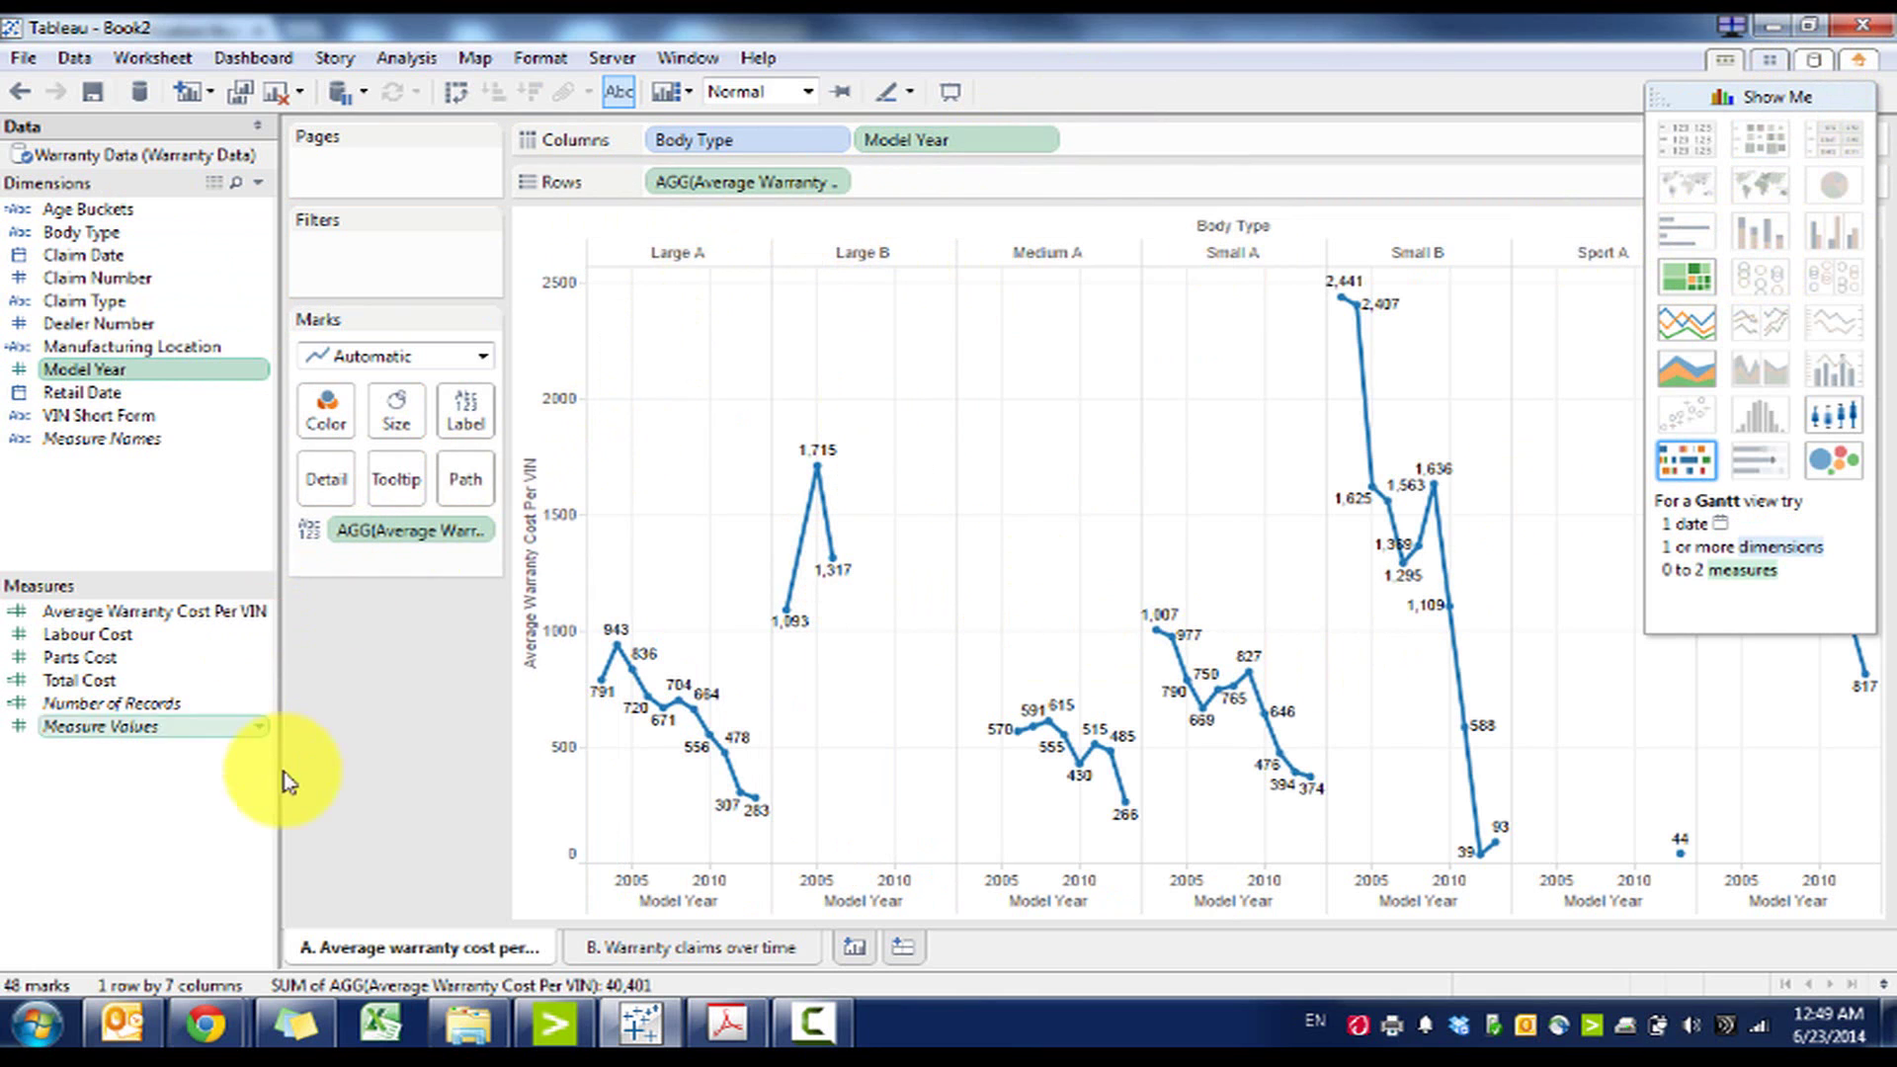
pyautogui.moveTo(99, 680); pyautogui.dragTo(927, 186)
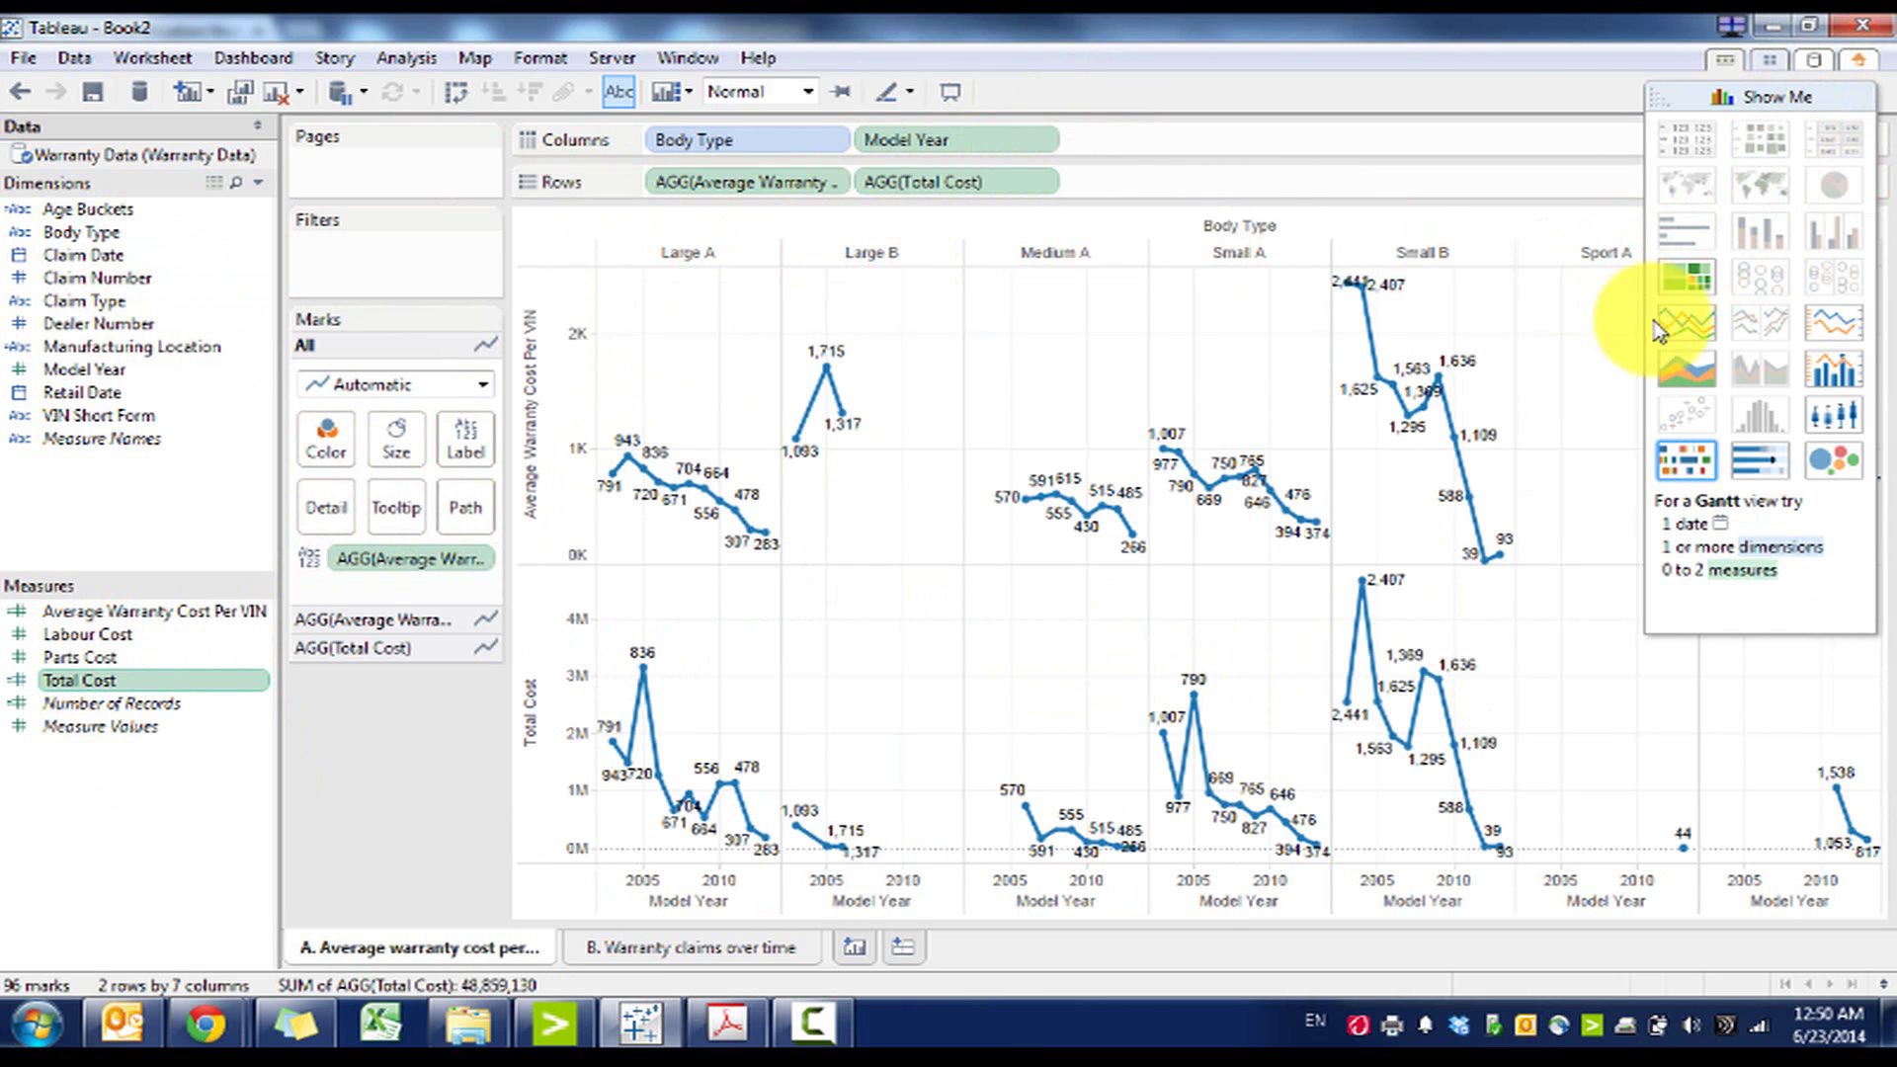
pyautogui.click(1768, 96)
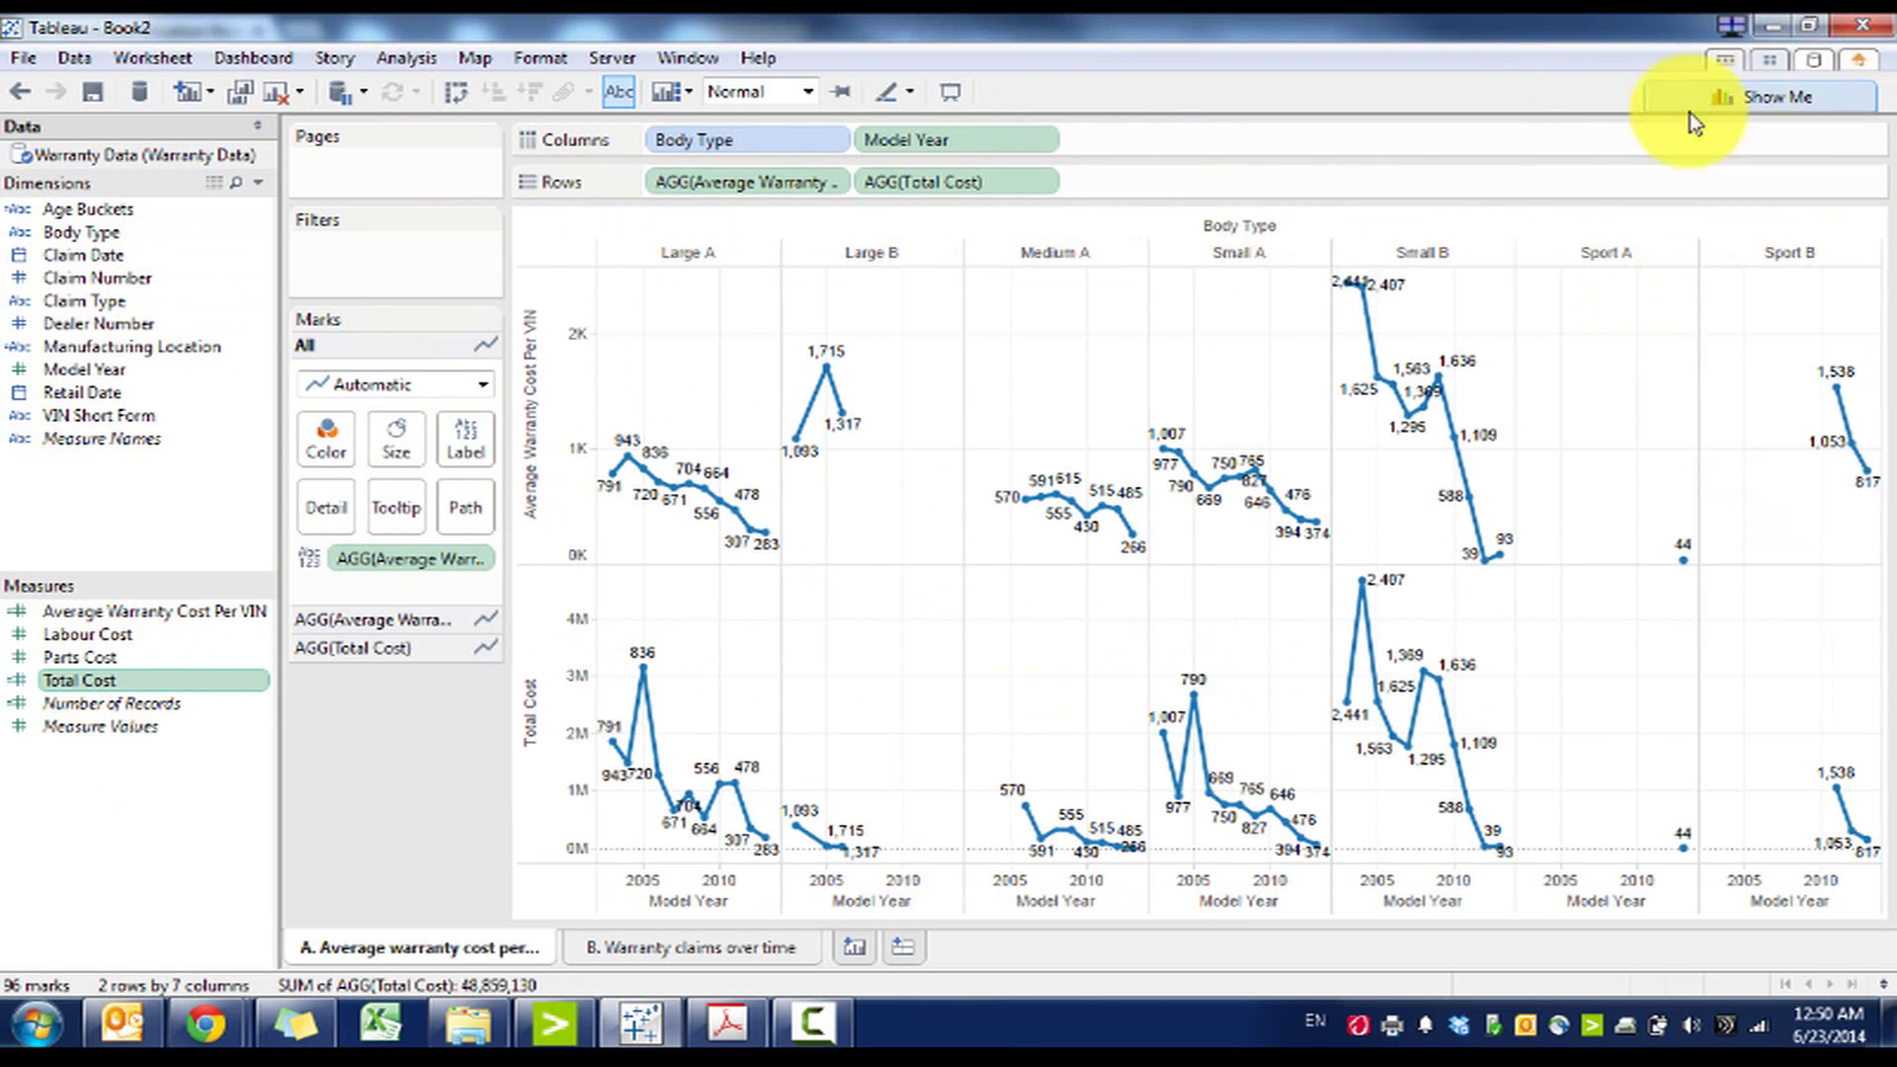
pyautogui.moveTo(924, 182); pyautogui.dragTo(996, 269)
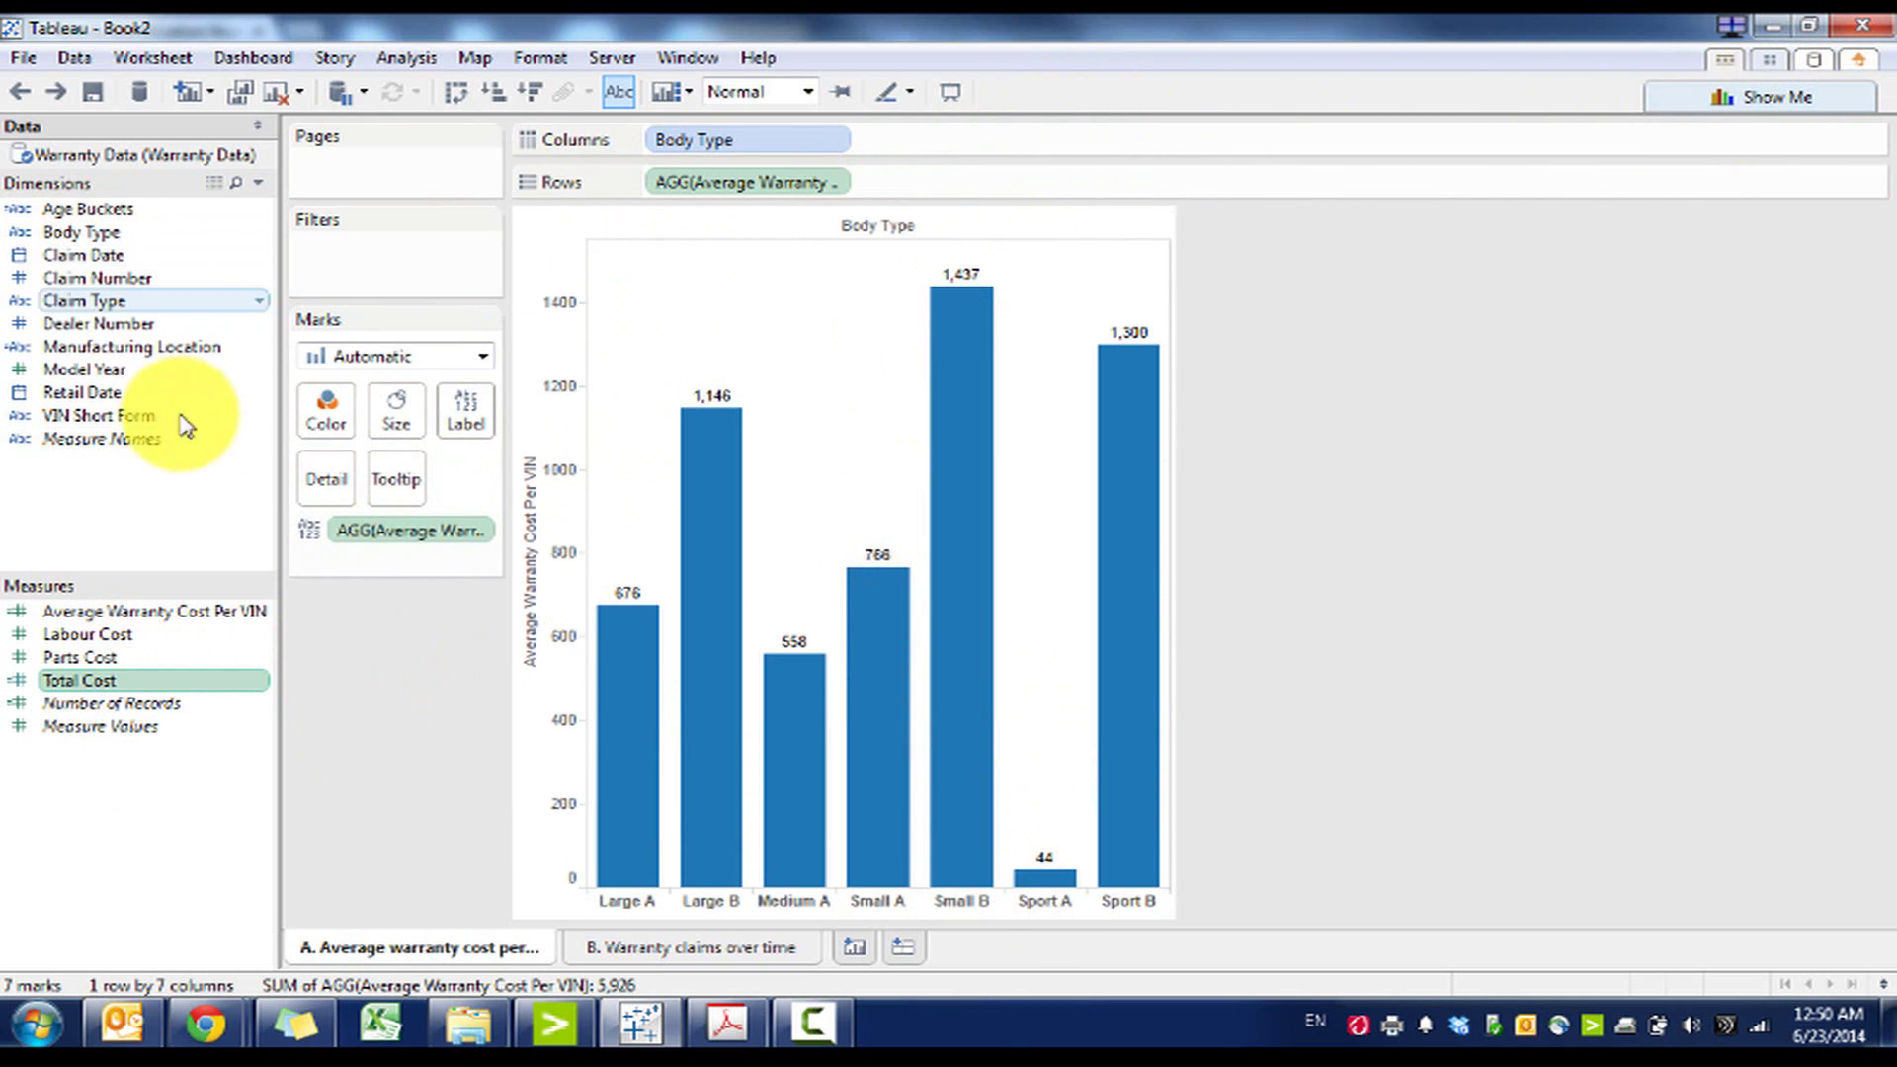
# Filter sheet A to a Model Year range with a lowered upper bound, leaving five body types
pyautogui.moveTo(127, 375); pyautogui.dragTo(395, 259)
pyautogui.click(1123, 510)
pyautogui.press('BackSpace')
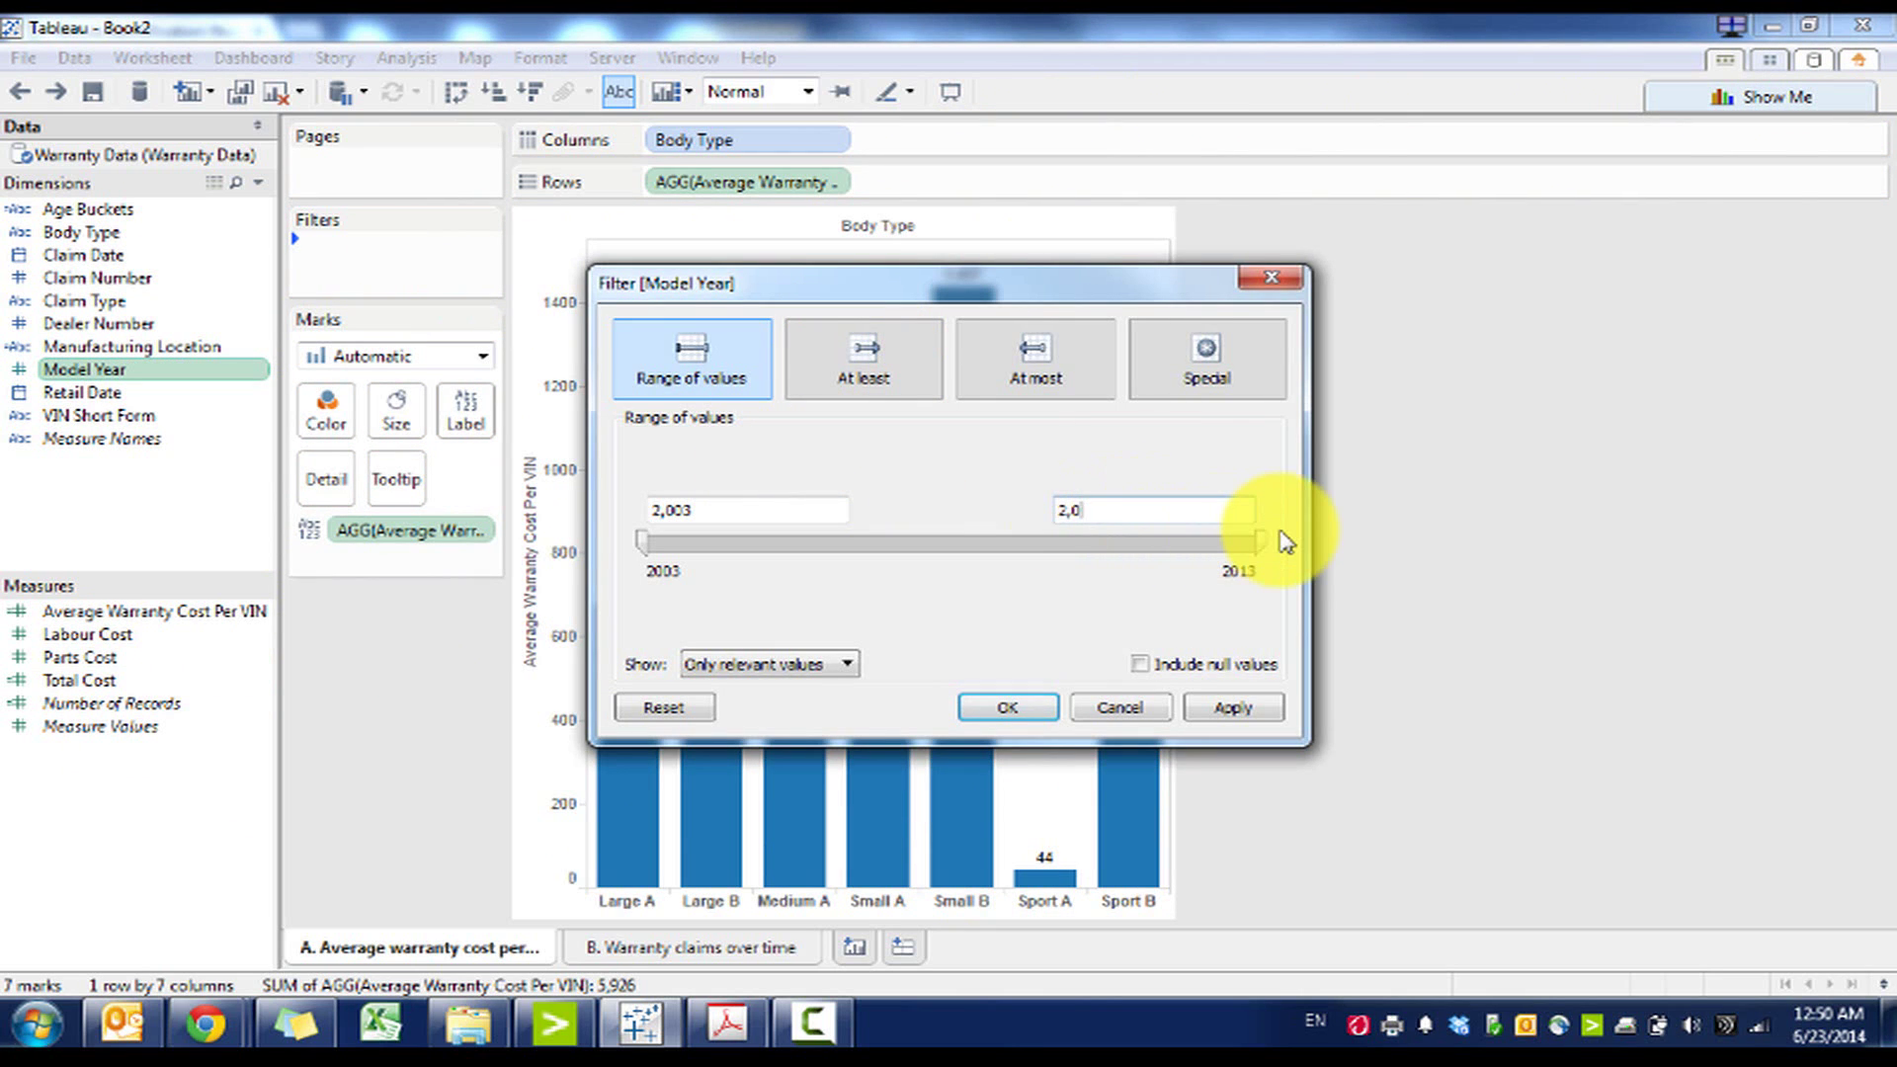
pyautogui.press('Return')
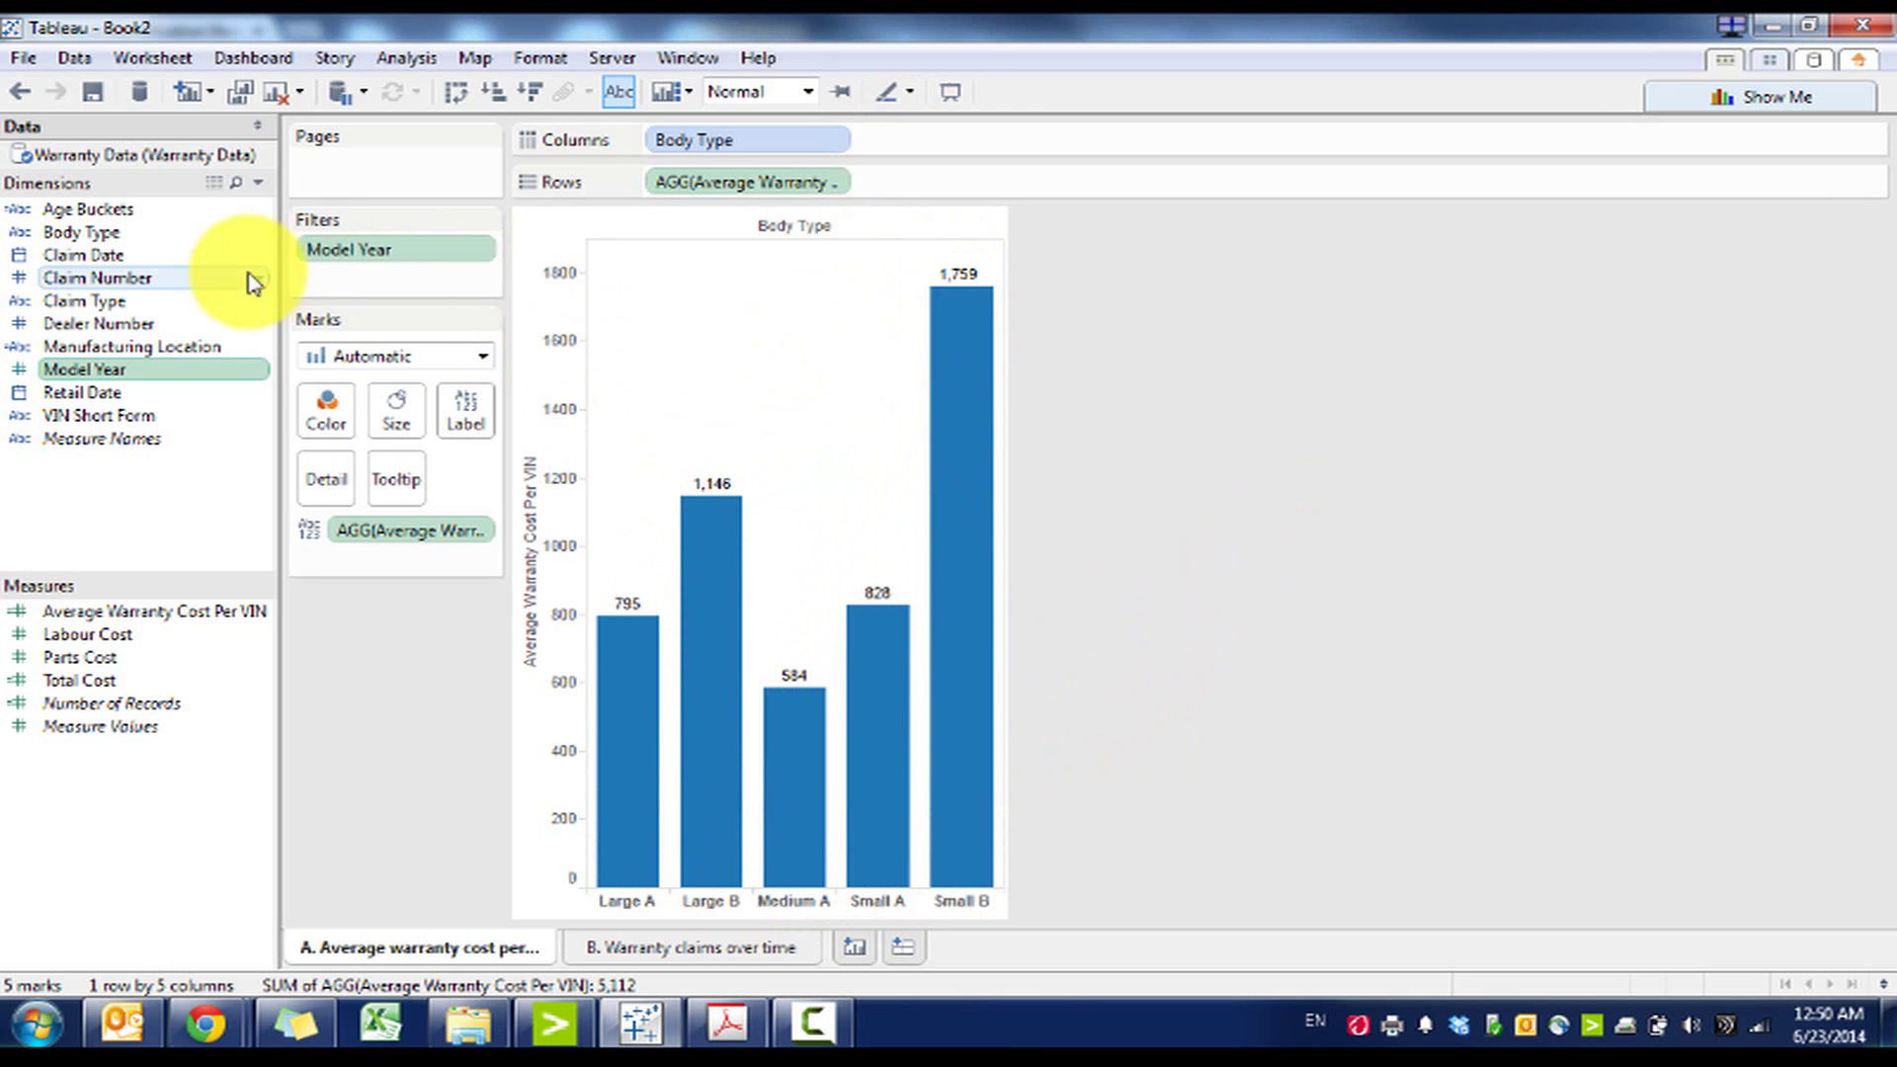
# Add a red constant reference line at 930 to the cost axis
pyautogui.moveTo(948, 696)
pyautogui.rightClick(540, 500)
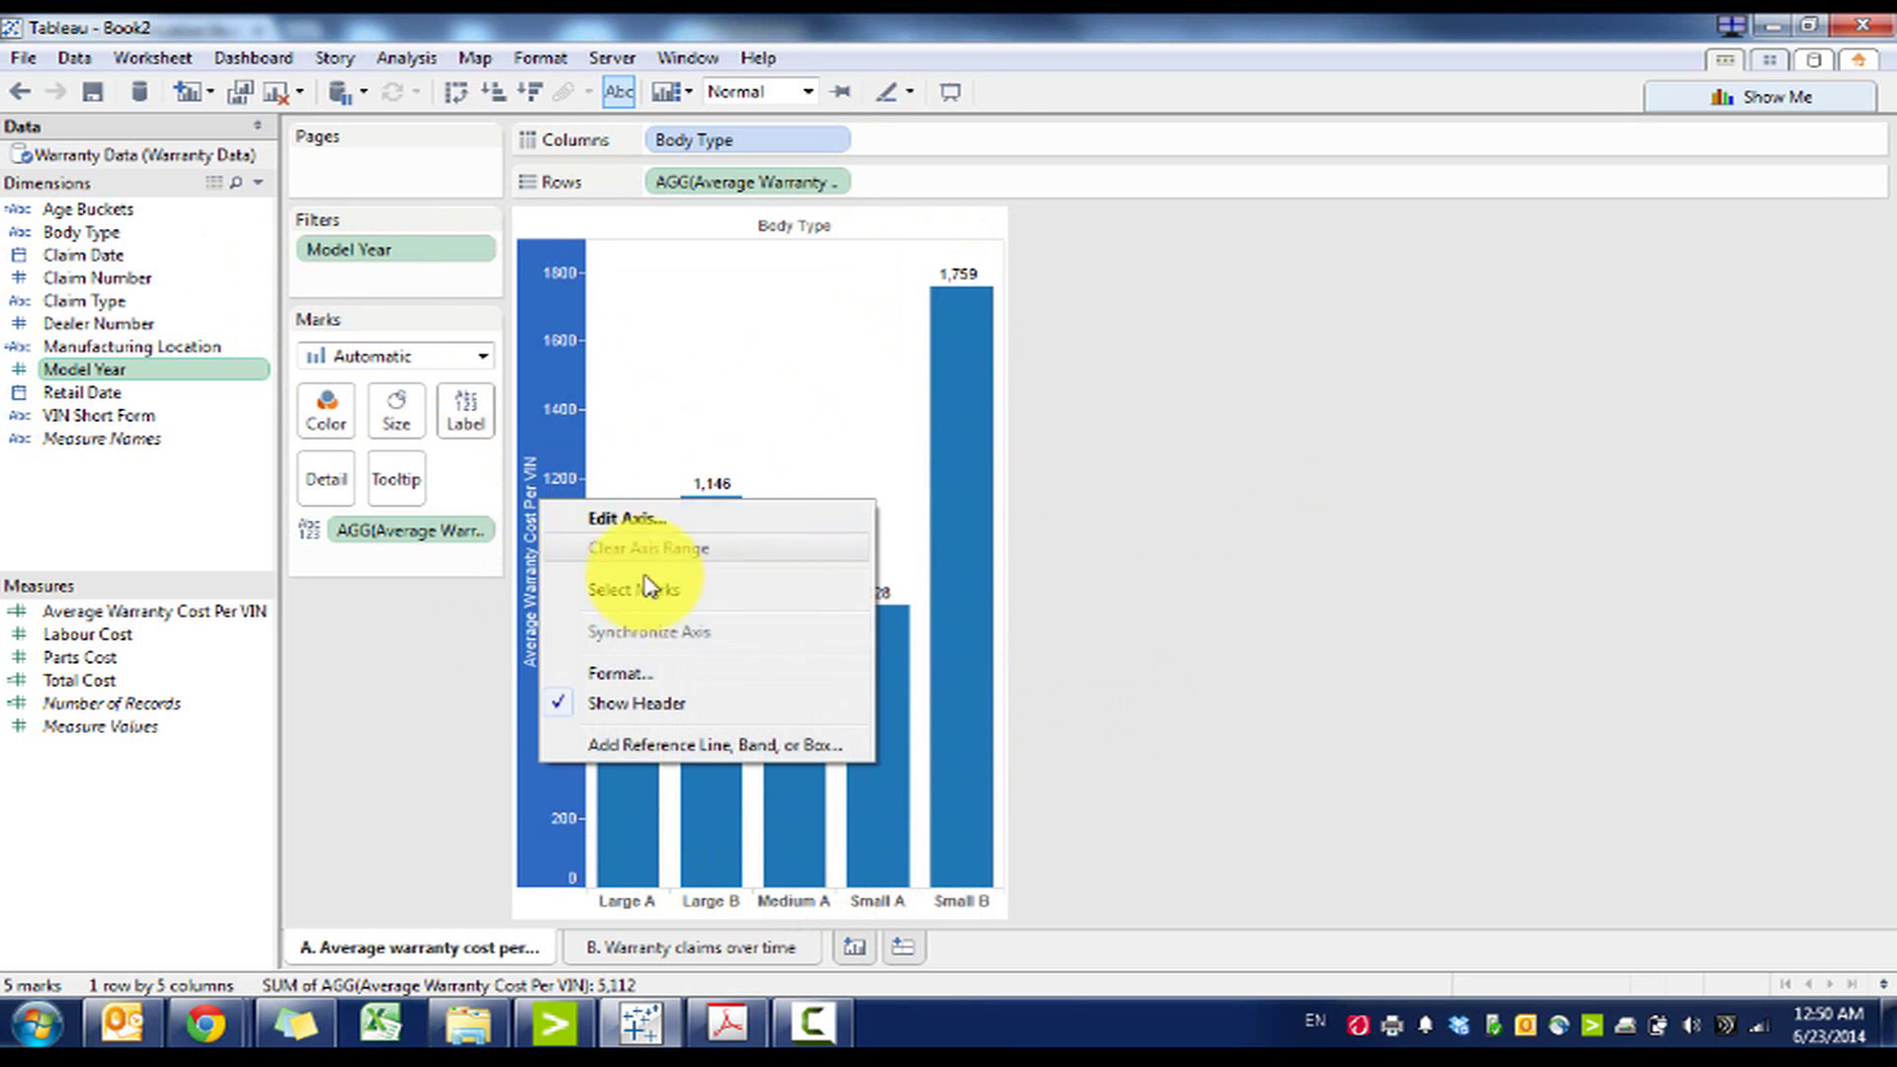
pyautogui.click(671, 743)
pyautogui.click(928, 453)
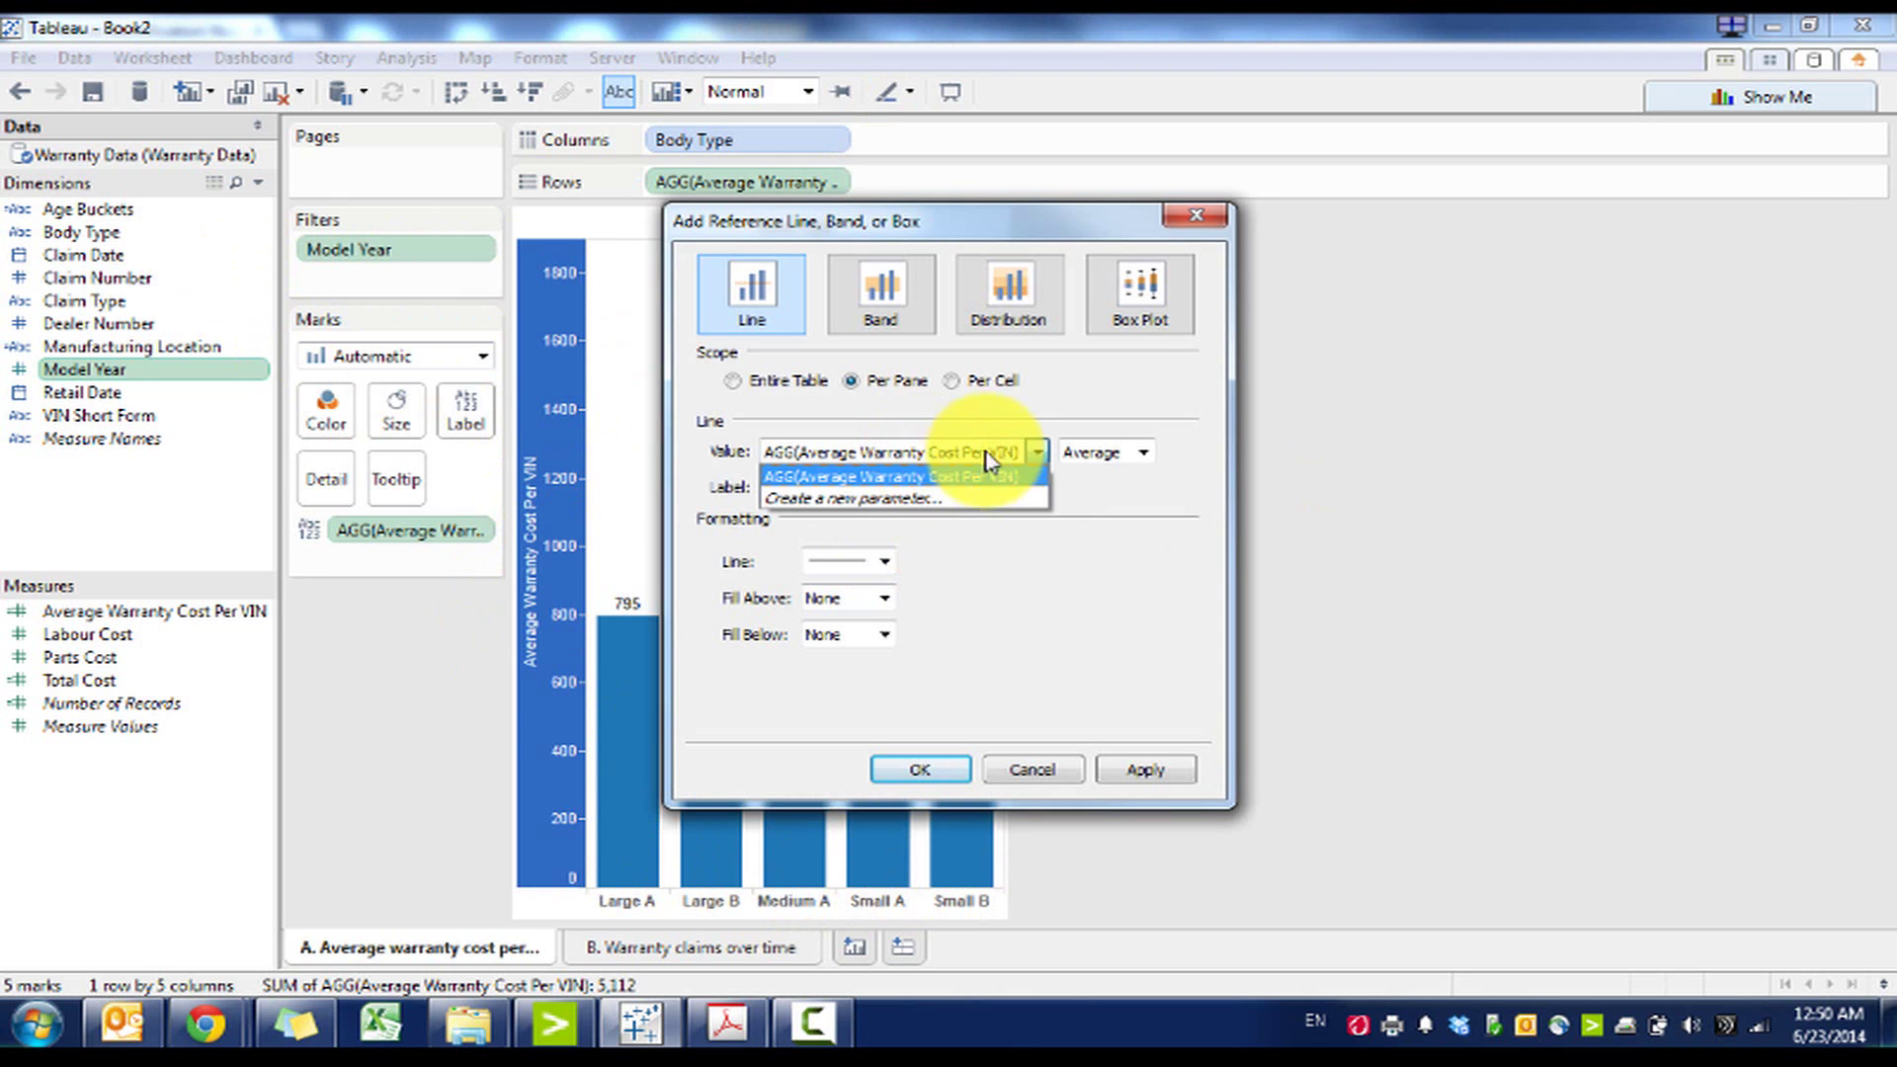
pyautogui.click(1143, 451)
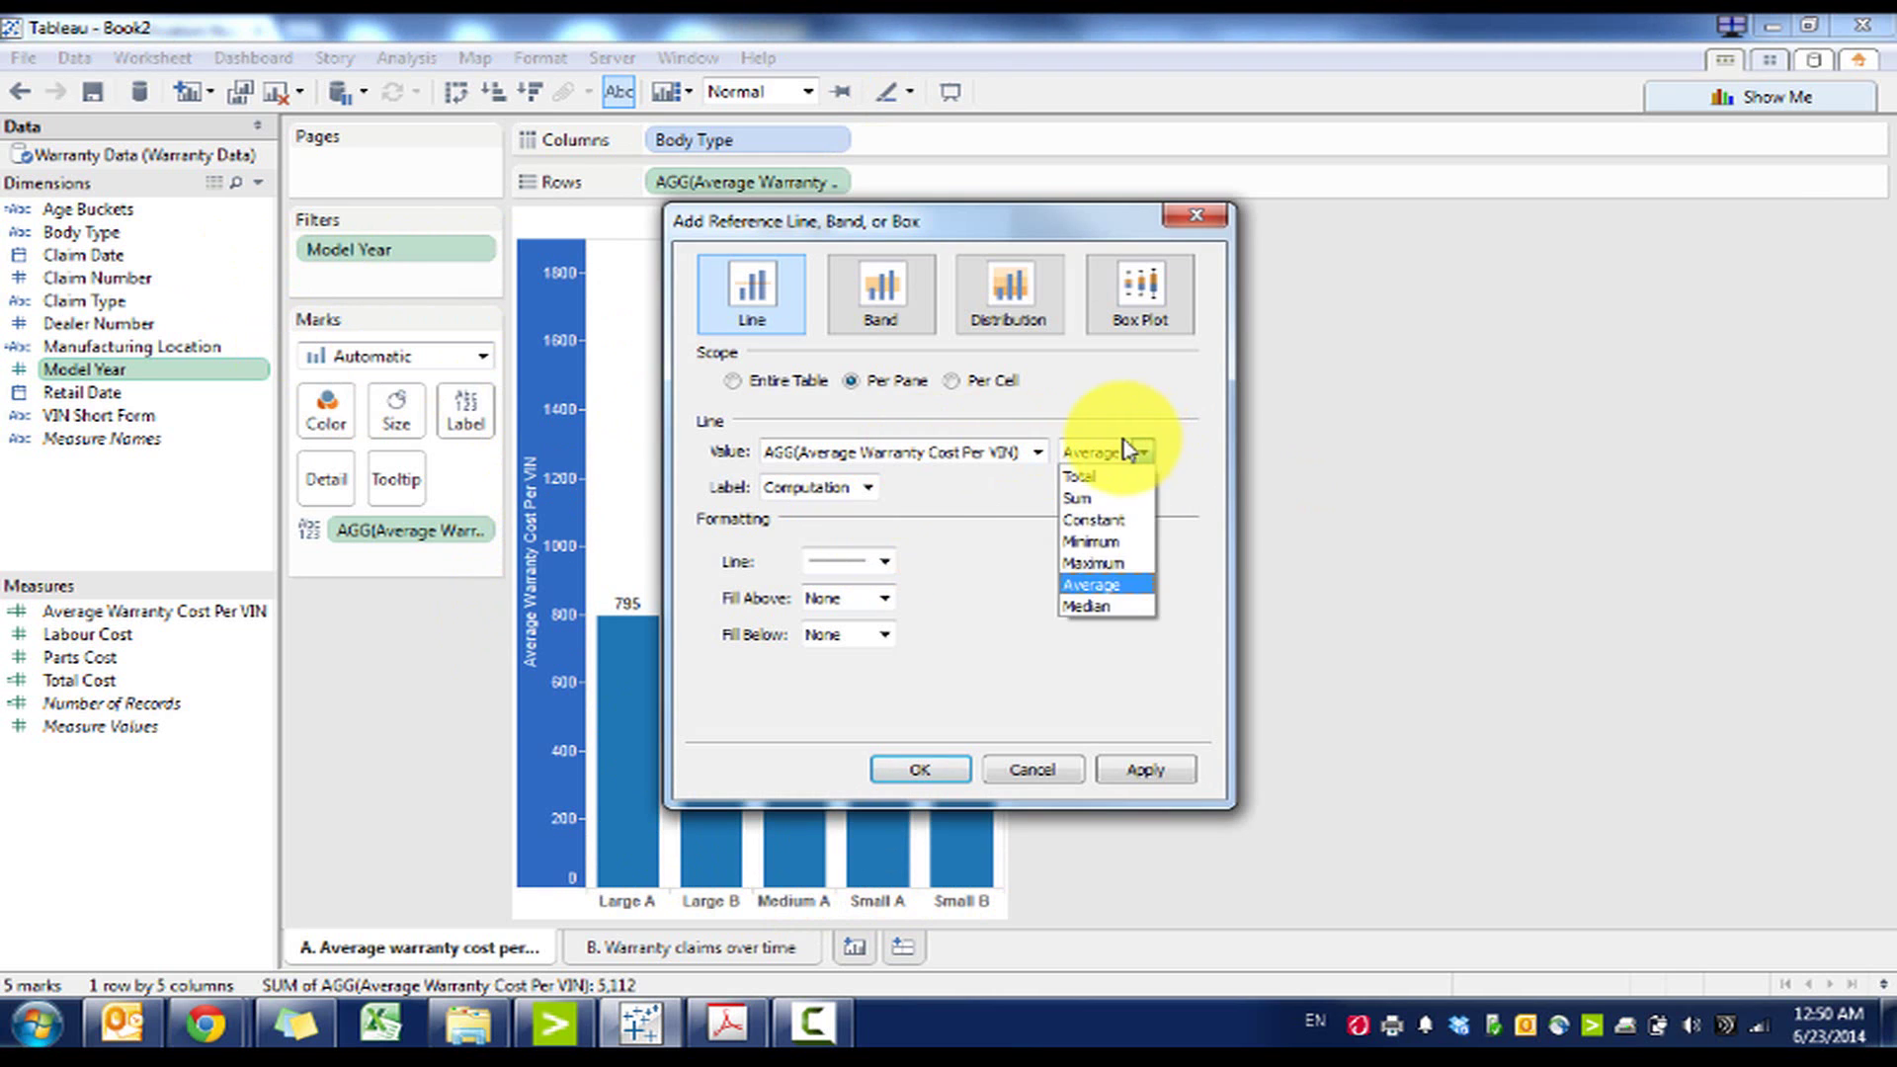
pyautogui.click(1097, 521)
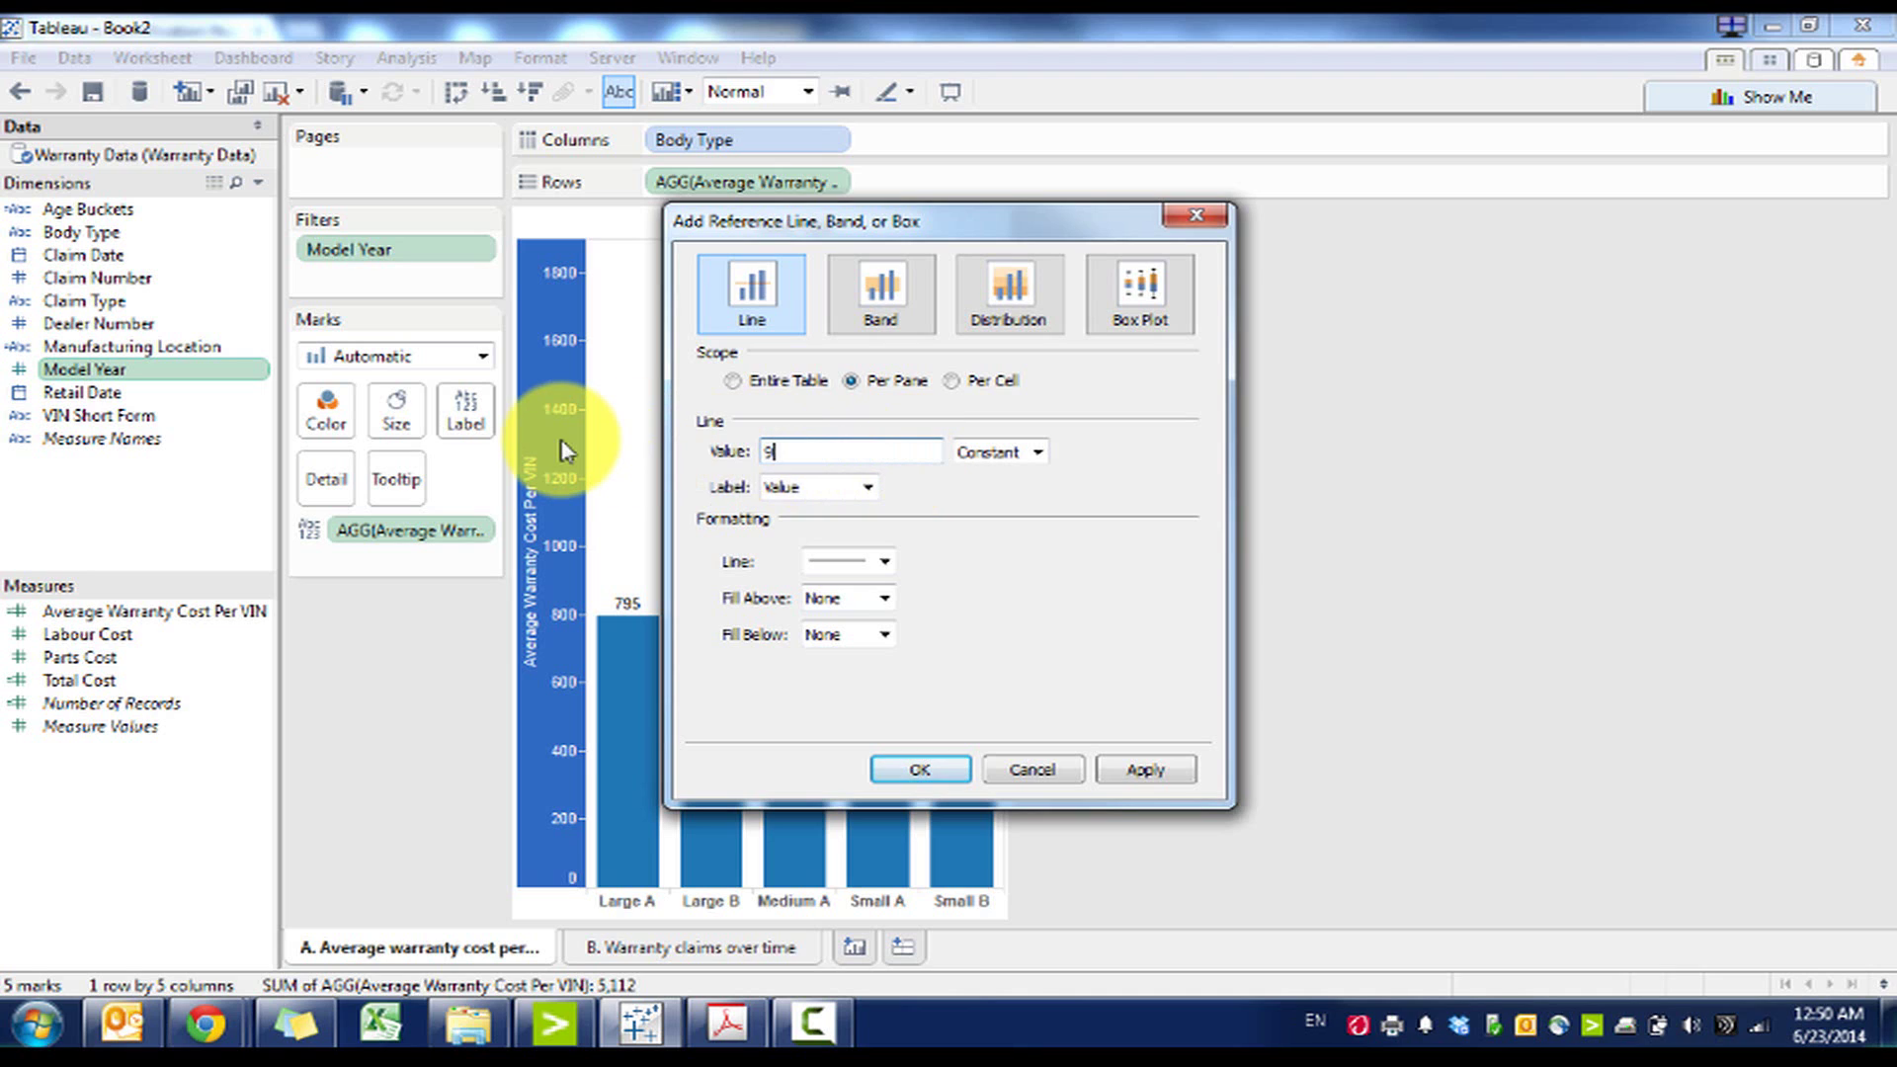
pyautogui.write('930')
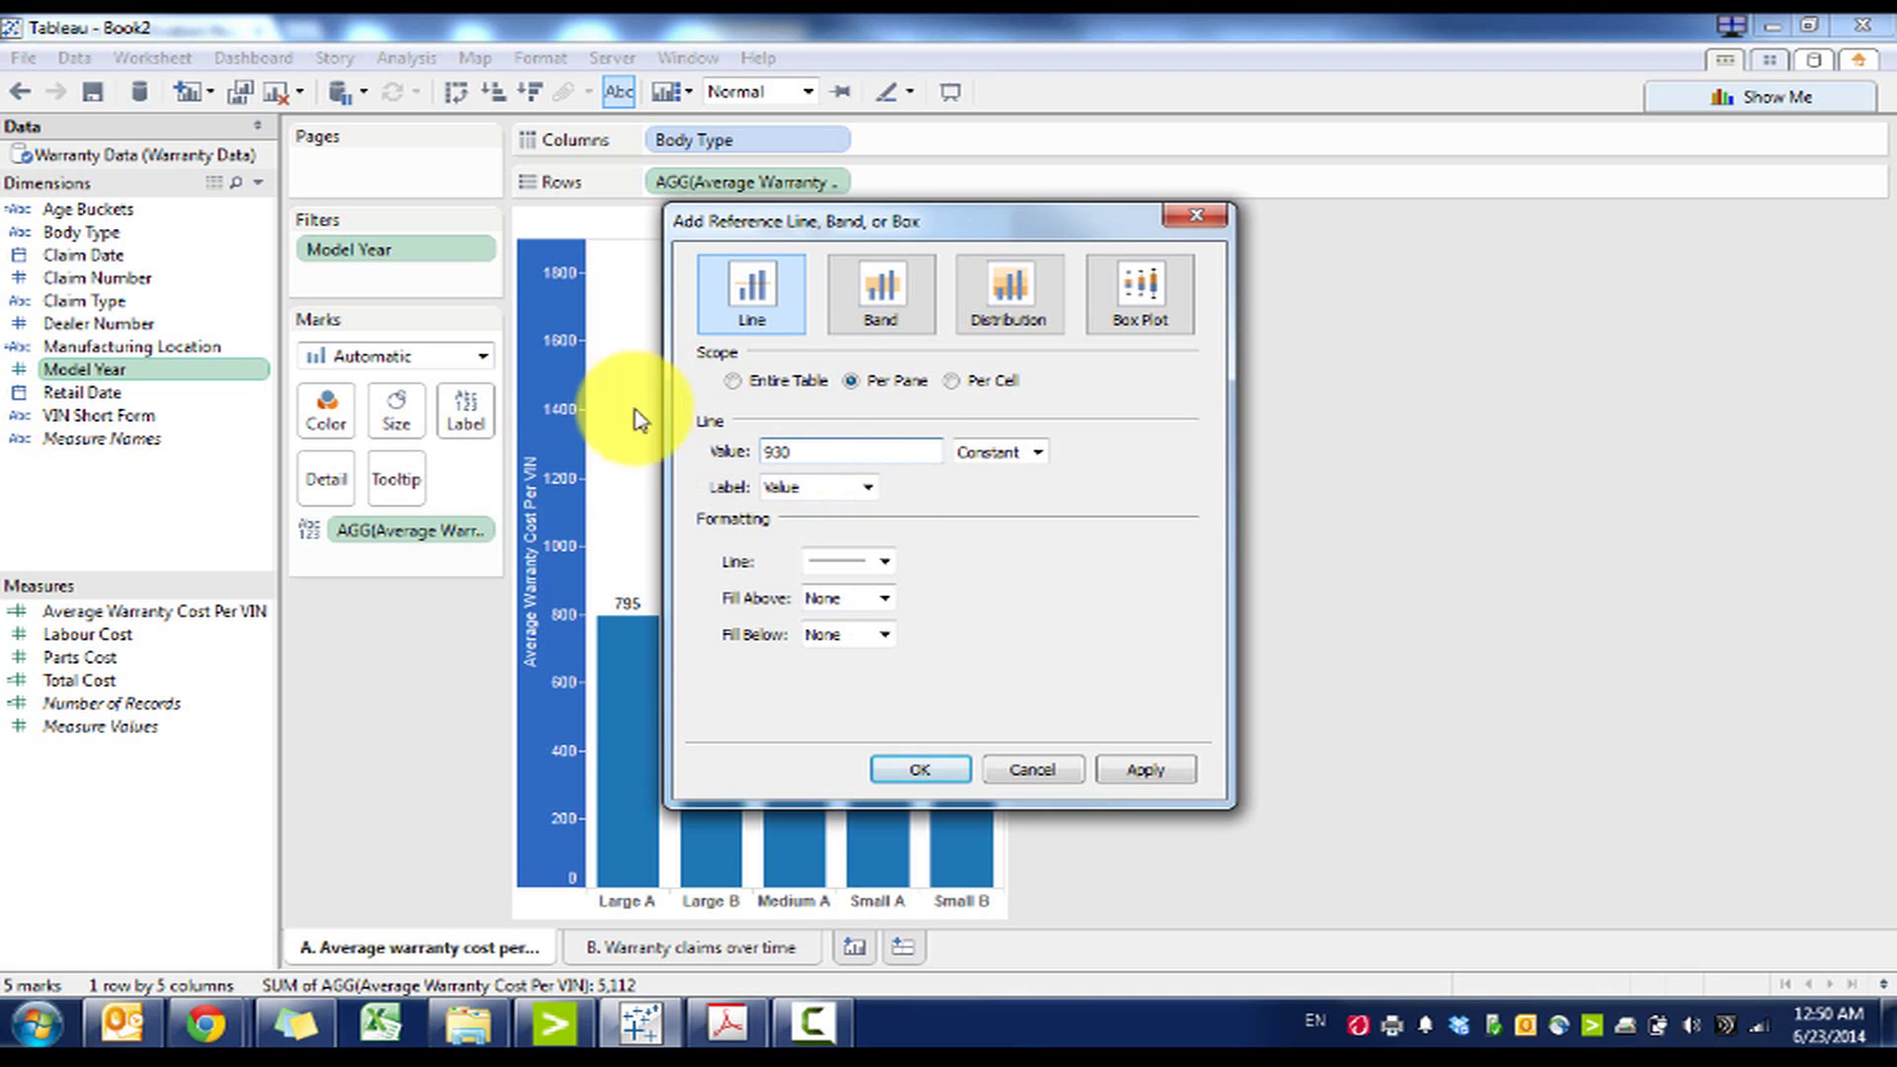
pyautogui.click(844, 488)
pyautogui.click(844, 488)
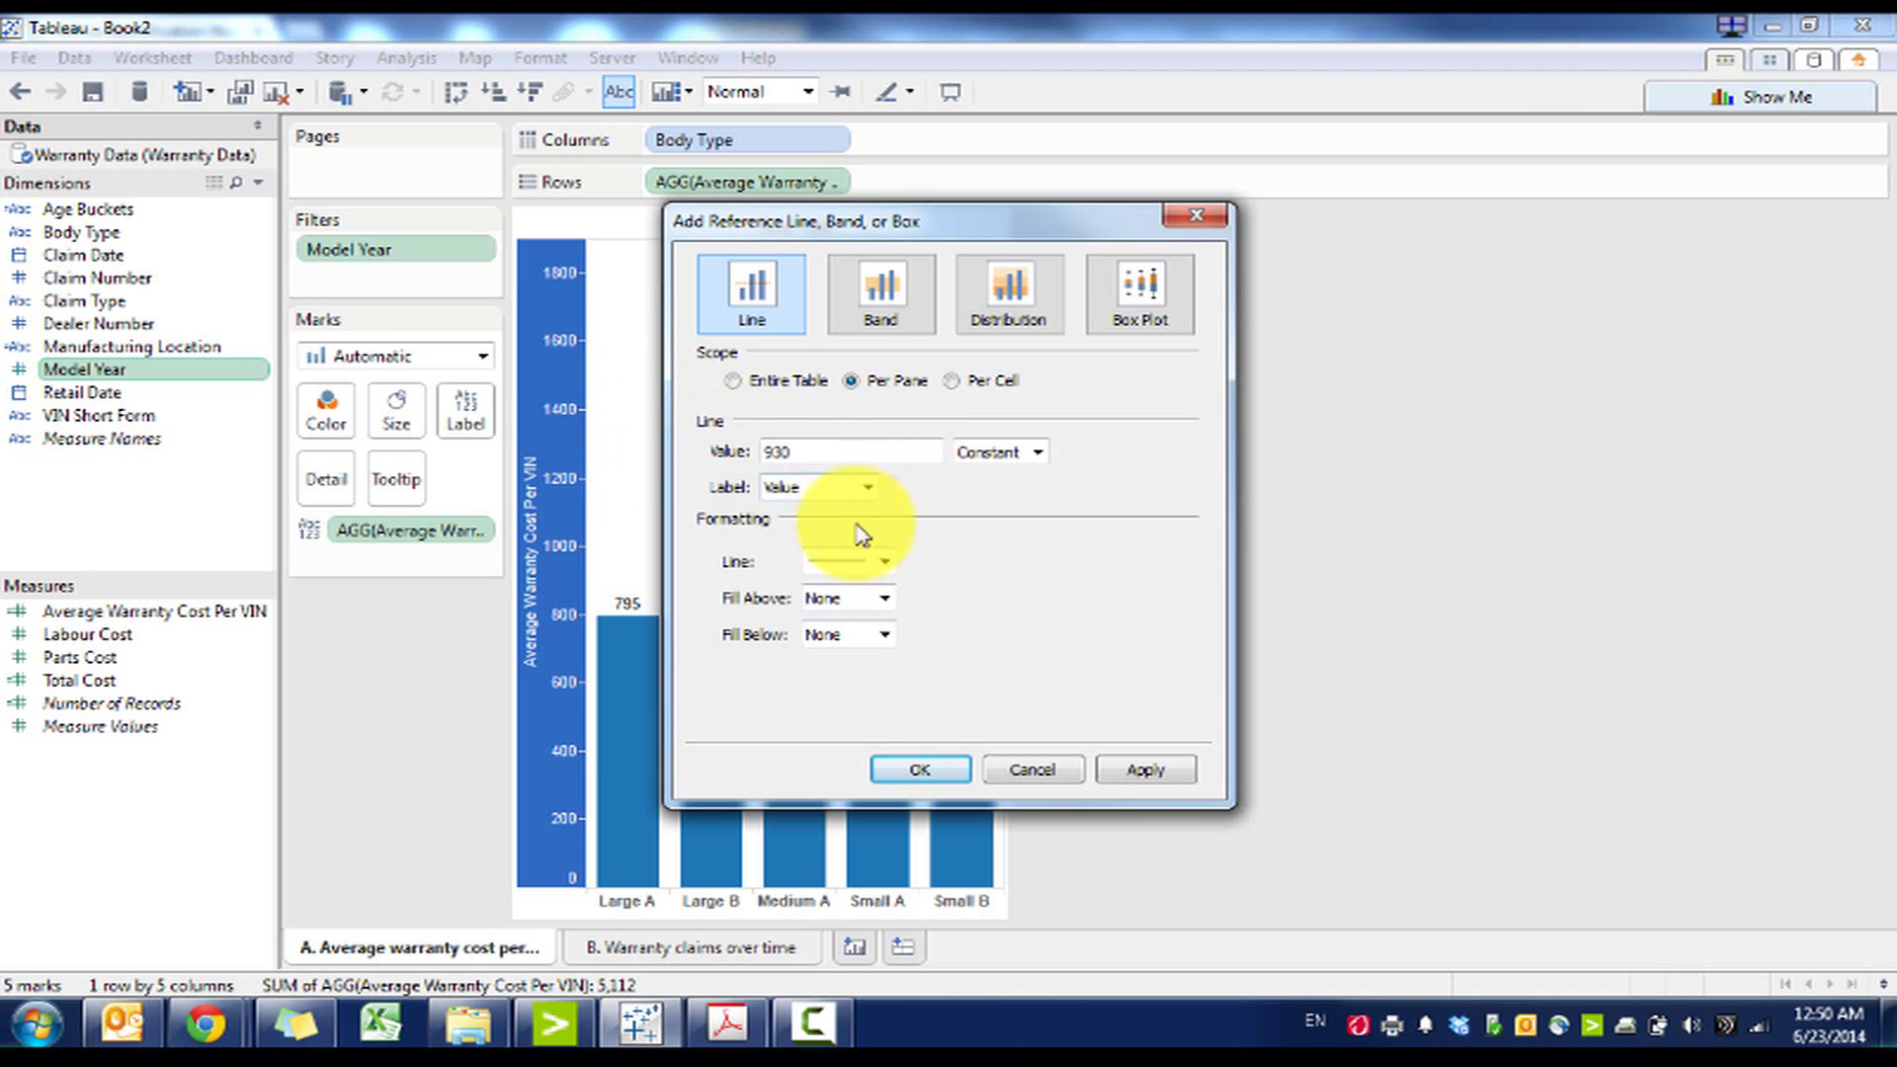
pyautogui.click(870, 563)
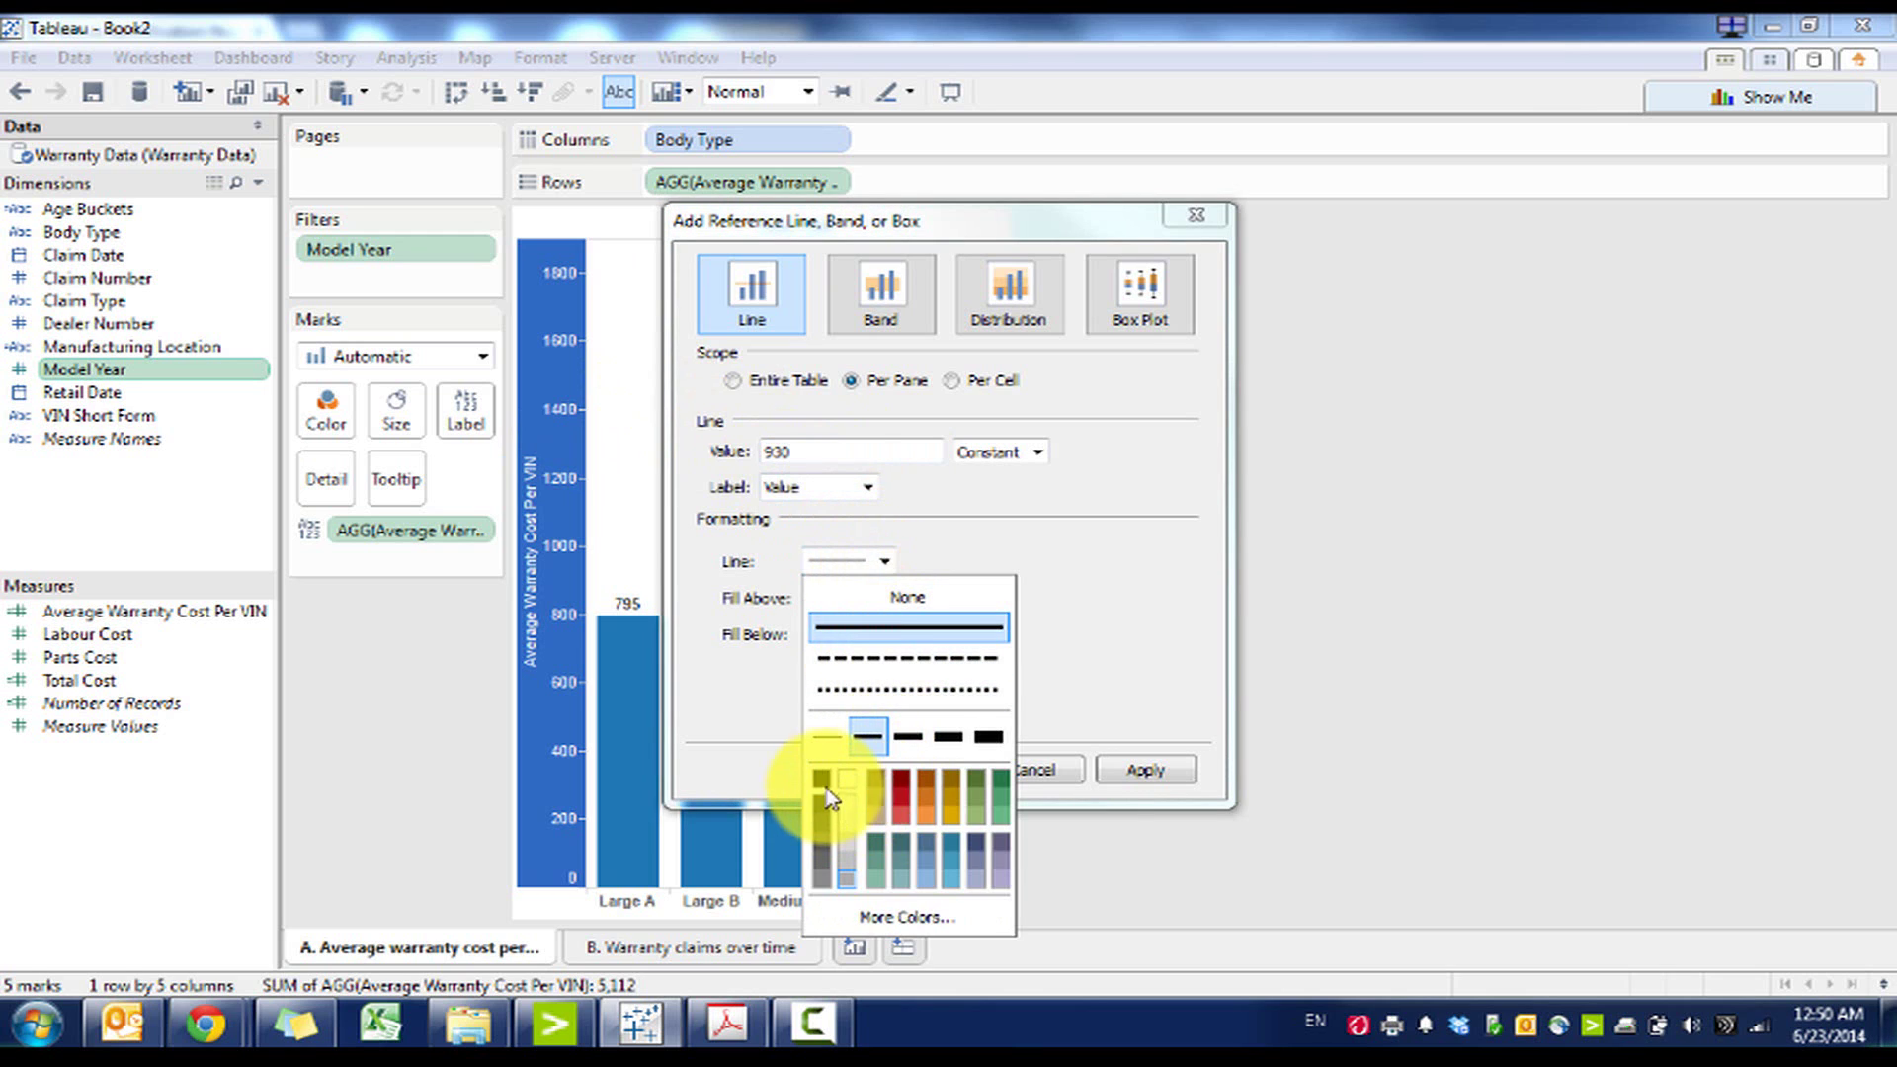
pyautogui.click(901, 816)
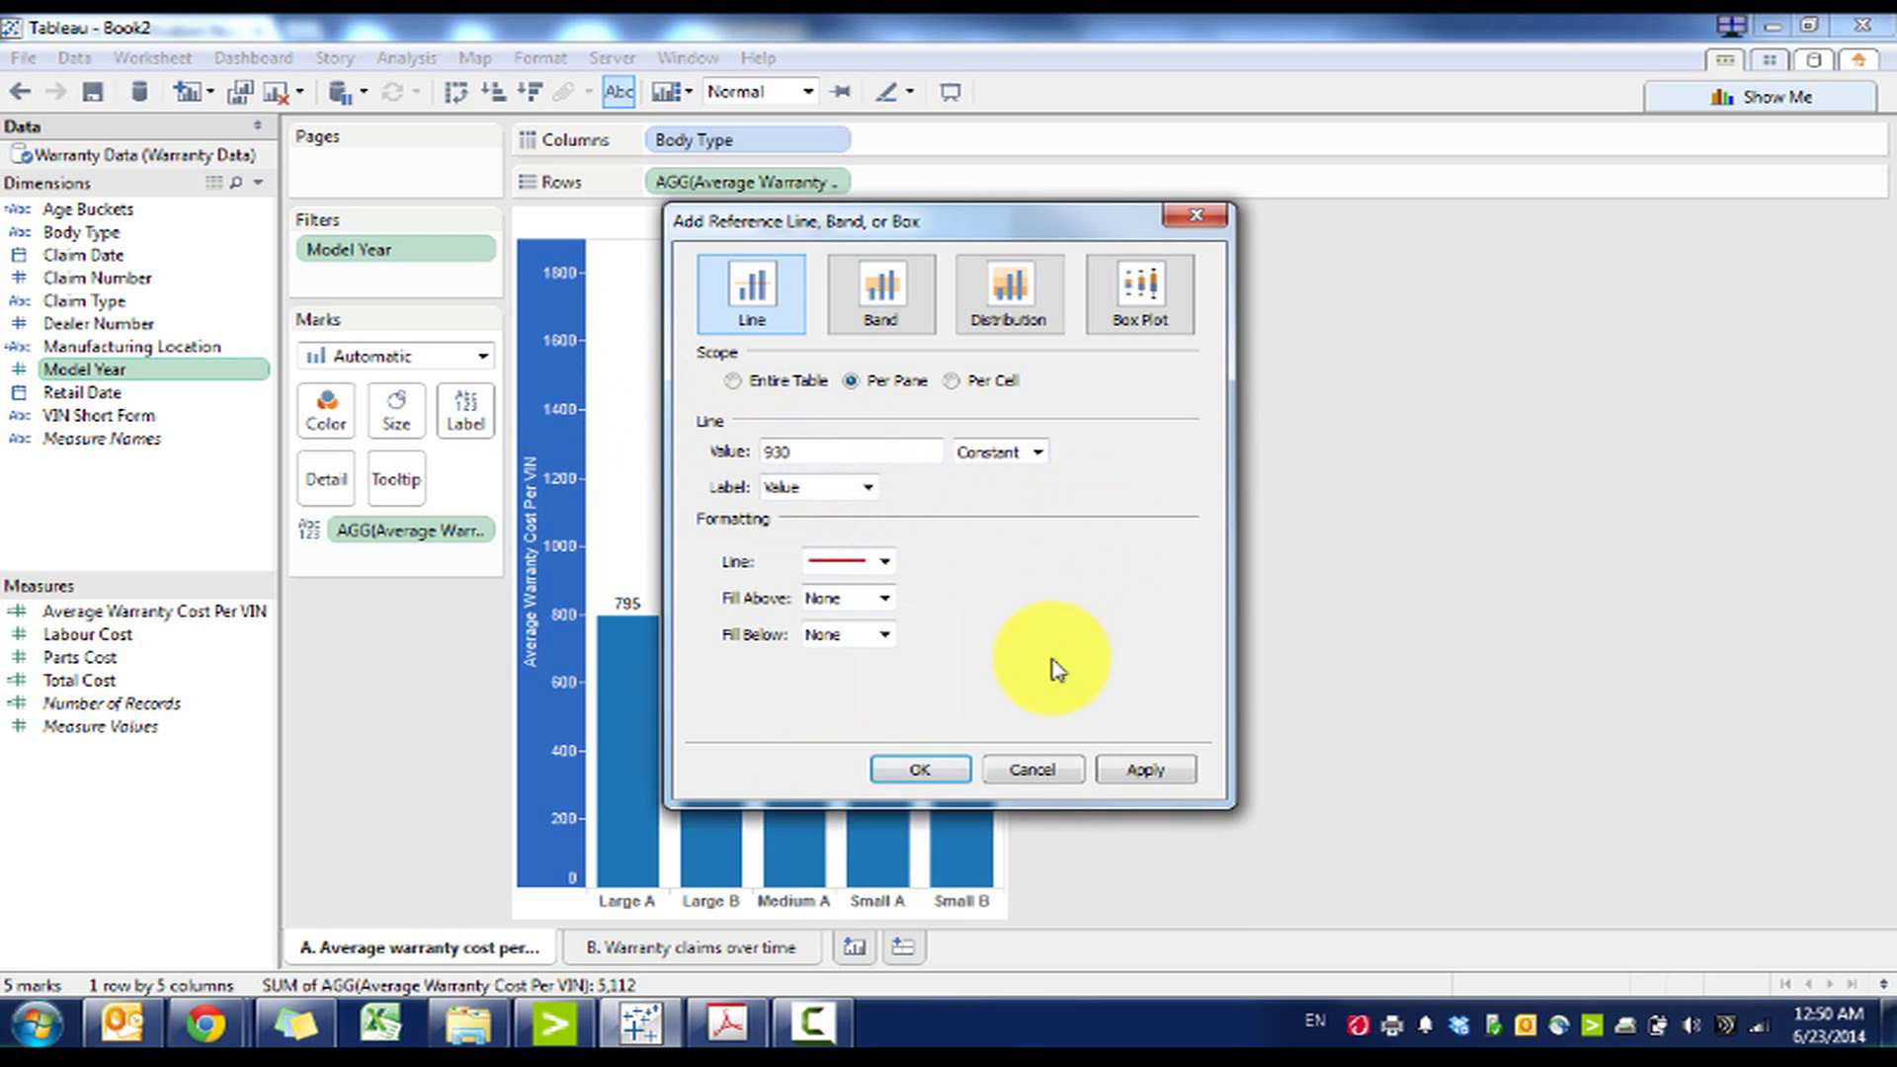
pyautogui.click(918, 769)
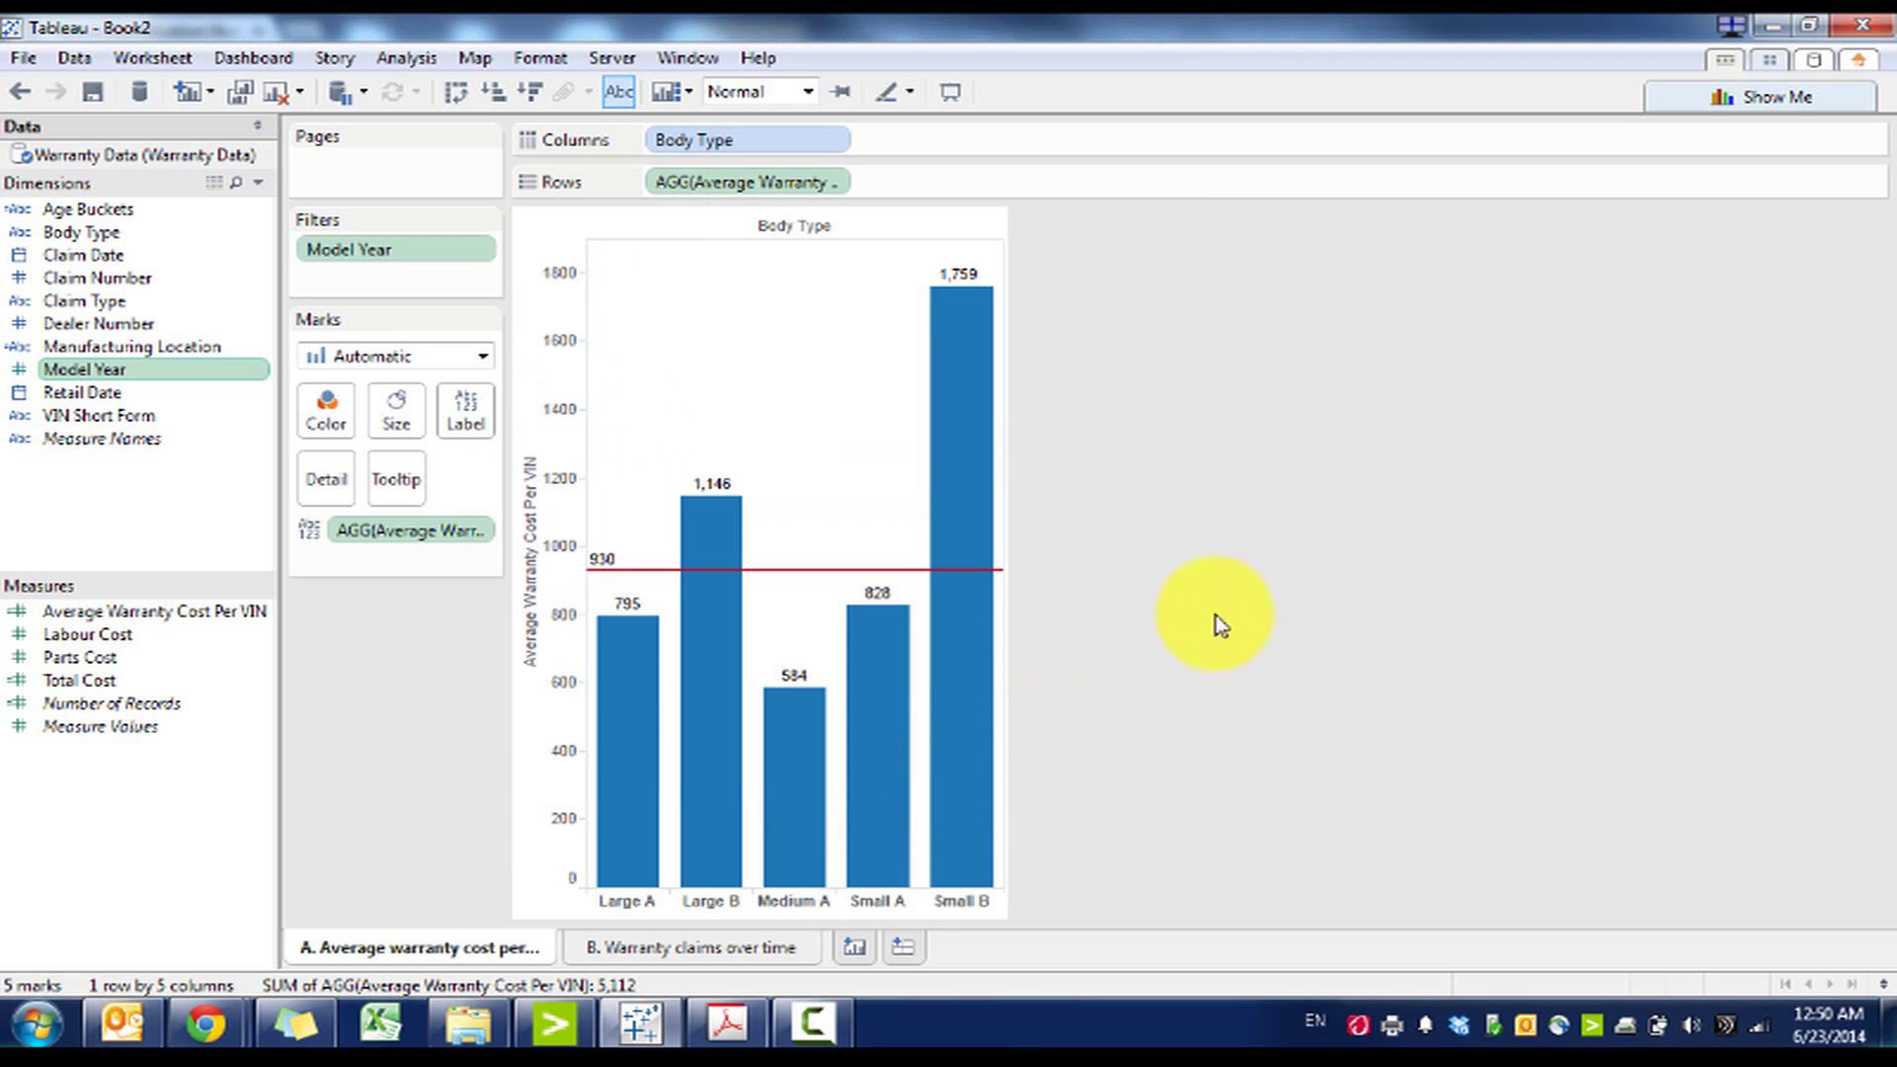
# Give the reference line the custom label 'Average: <Value>'
pyautogui.rightClick(597, 561)
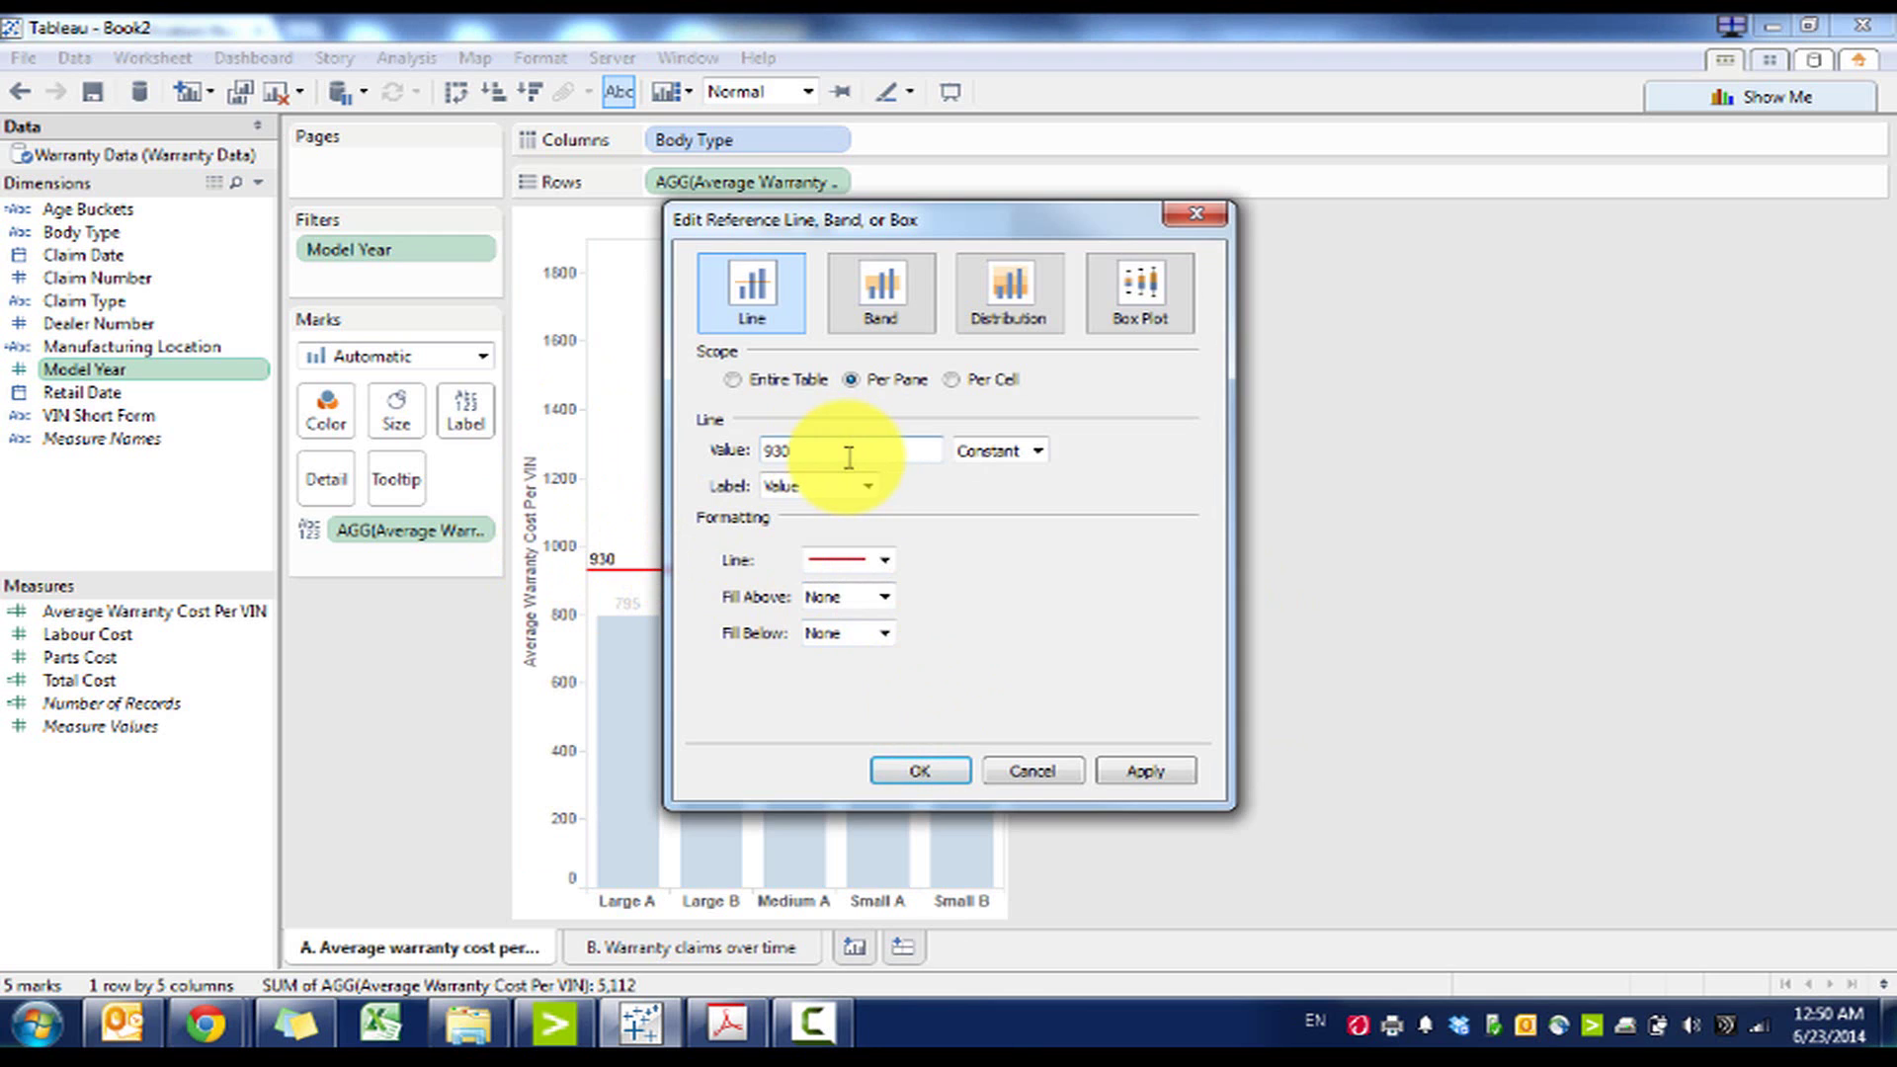
pyautogui.click(851, 488)
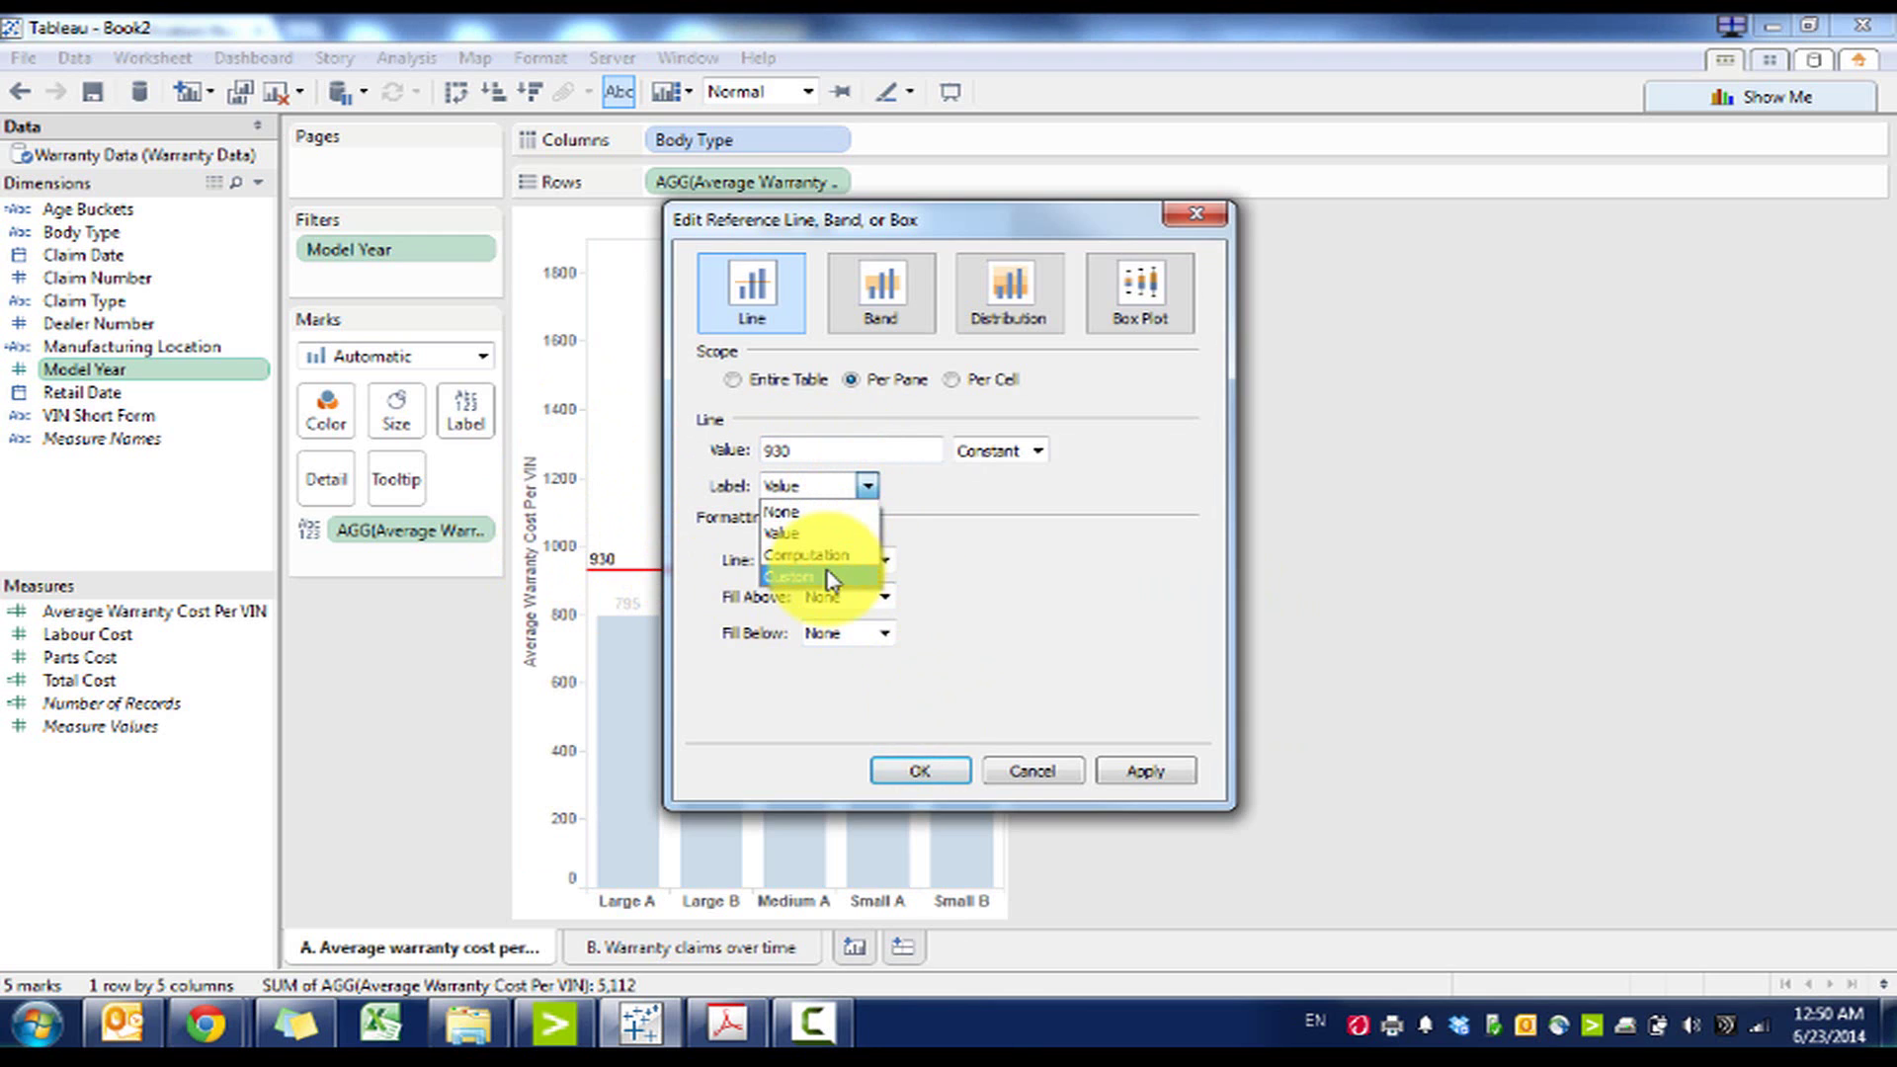
pyautogui.click(833, 575)
pyautogui.click(1093, 487)
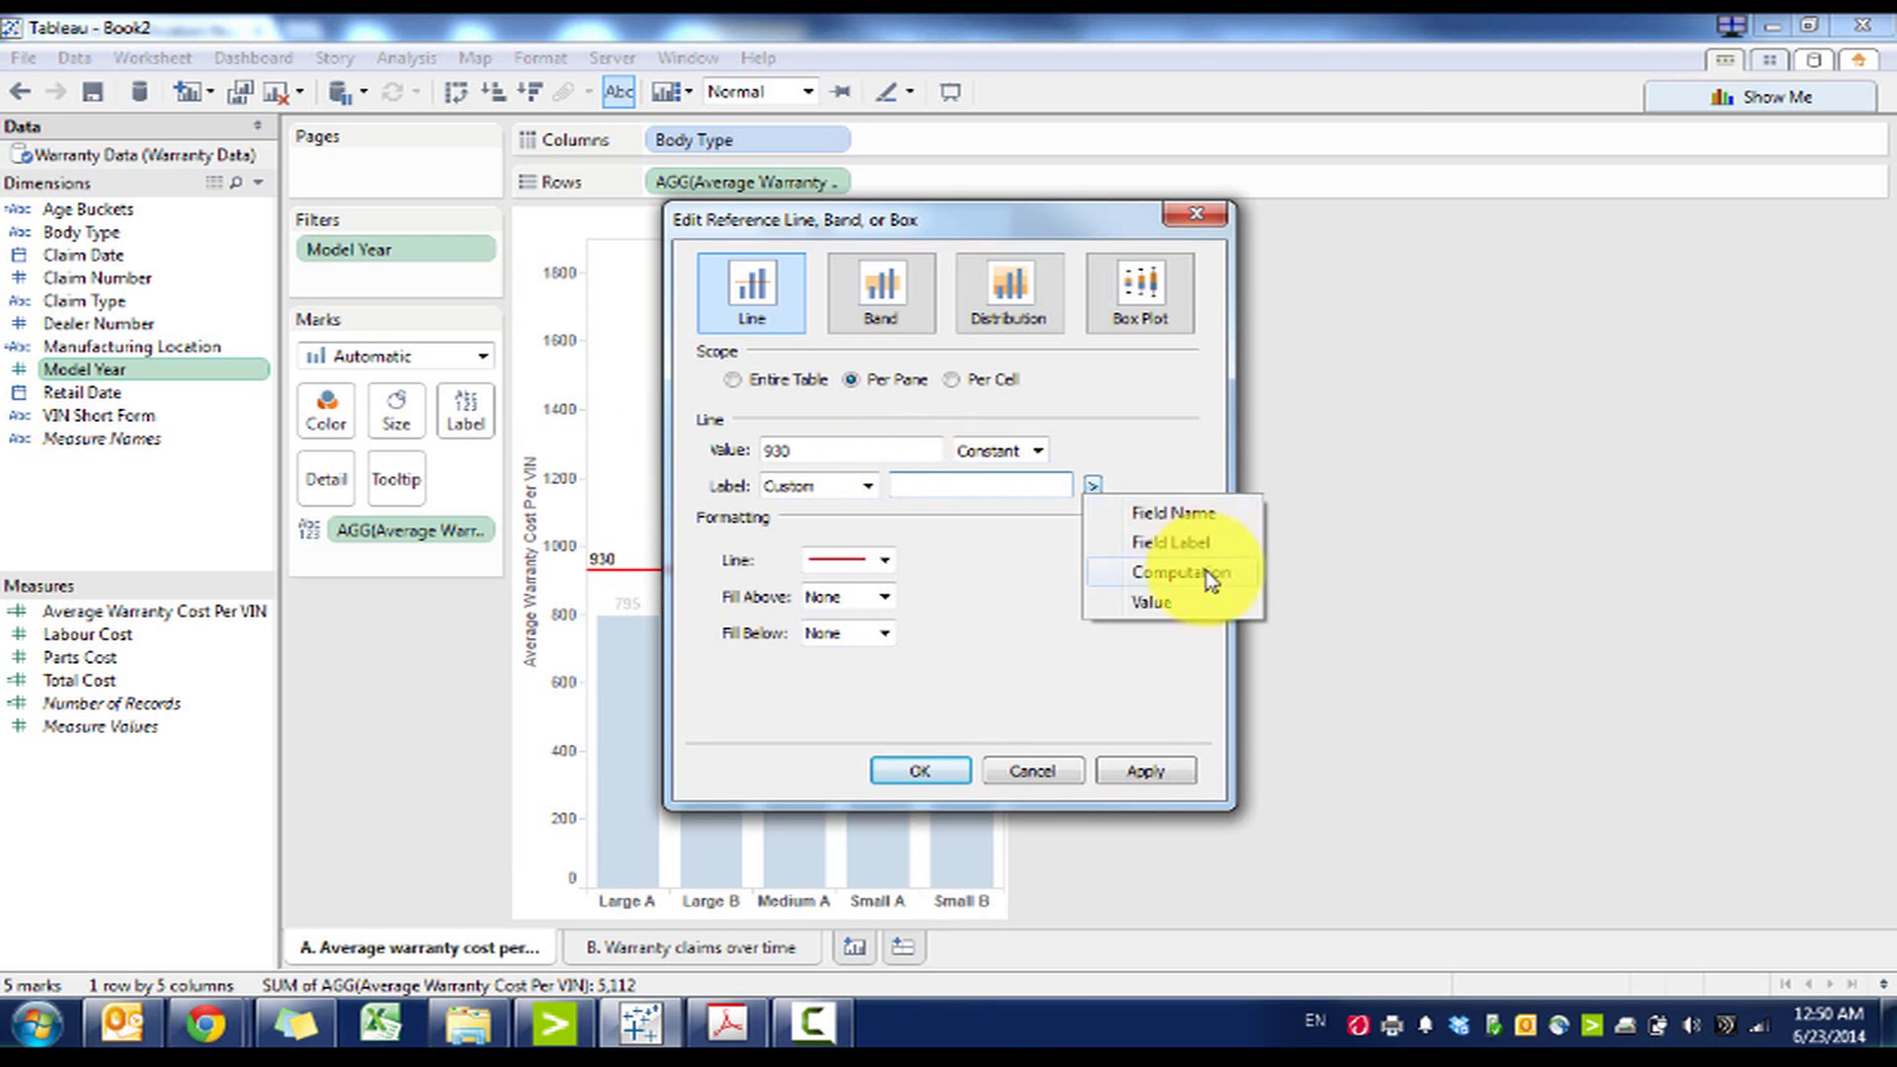
pyautogui.click(1151, 602)
pyautogui.press('Home')
pyautogui.write('AVE')
pyautogui.press('BackSpace')
pyautogui.press('BackSpace')
pyautogui.write('verage:')
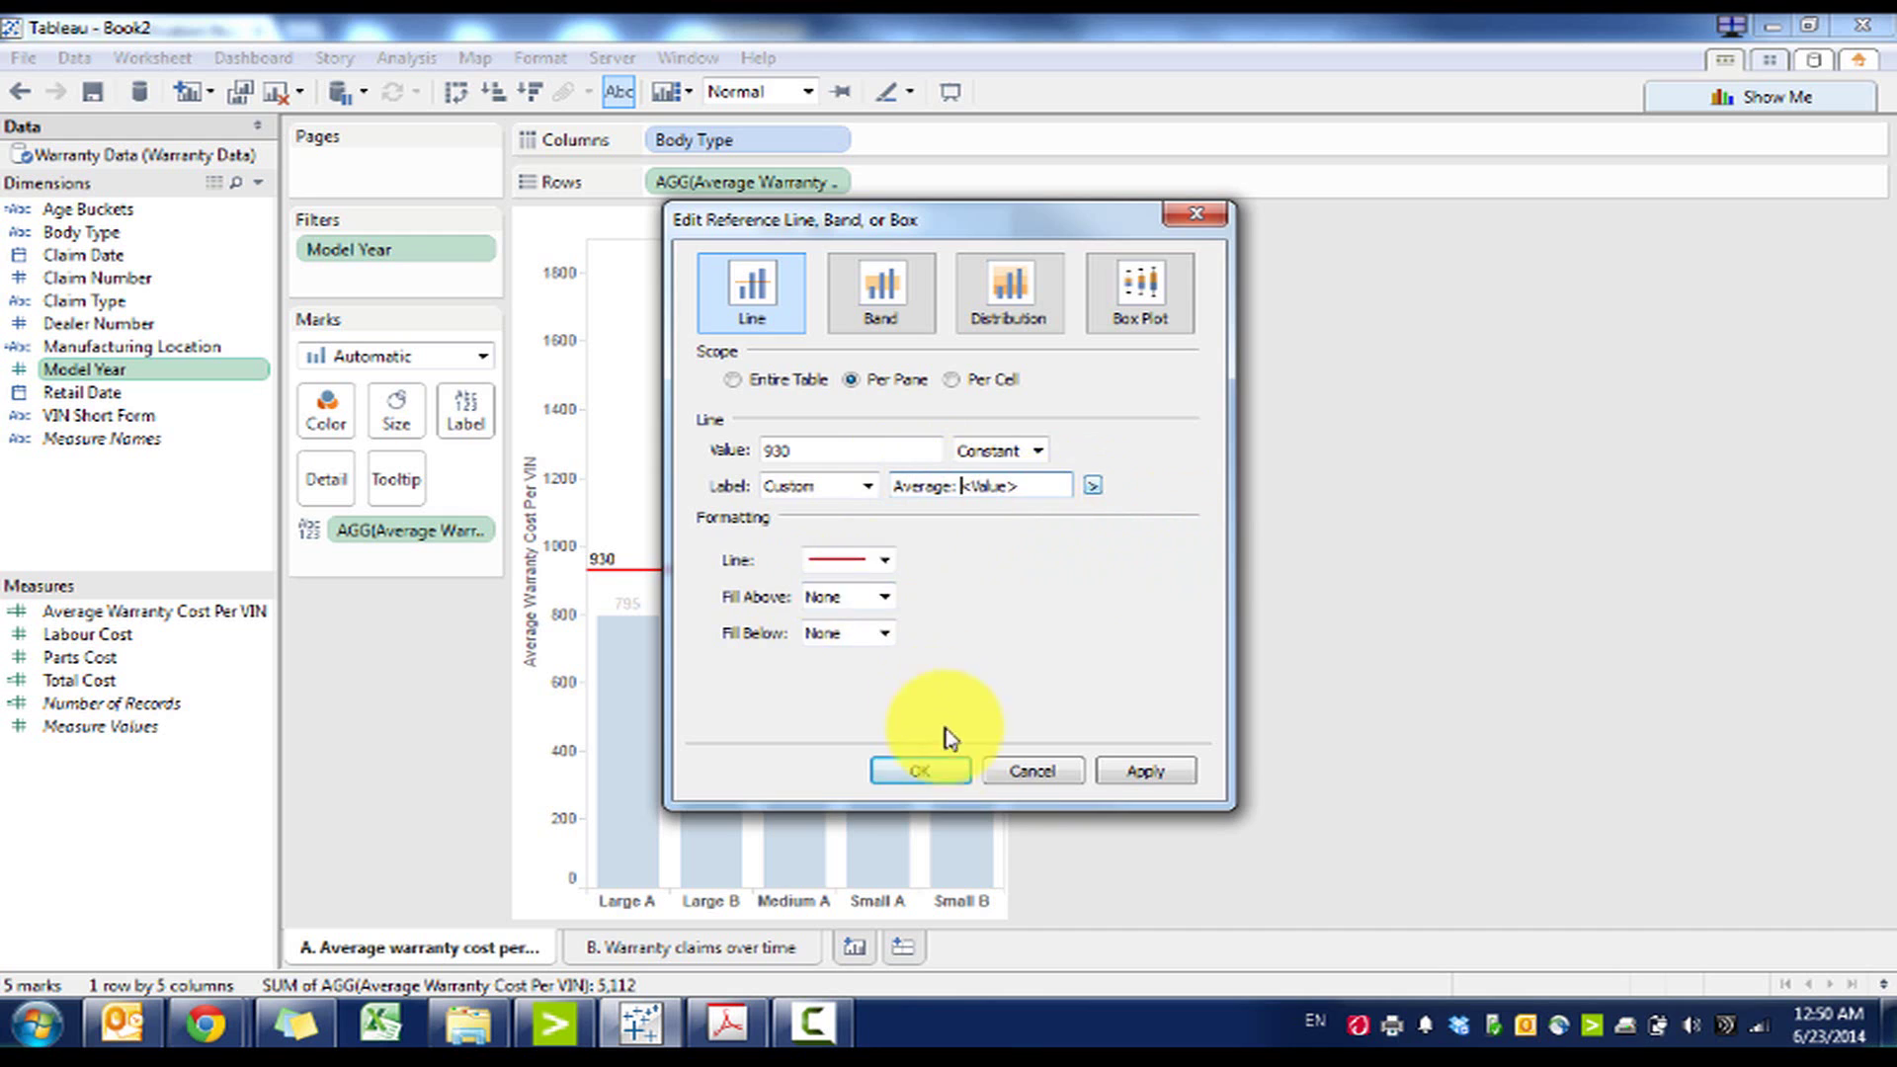
pyautogui.click(920, 771)
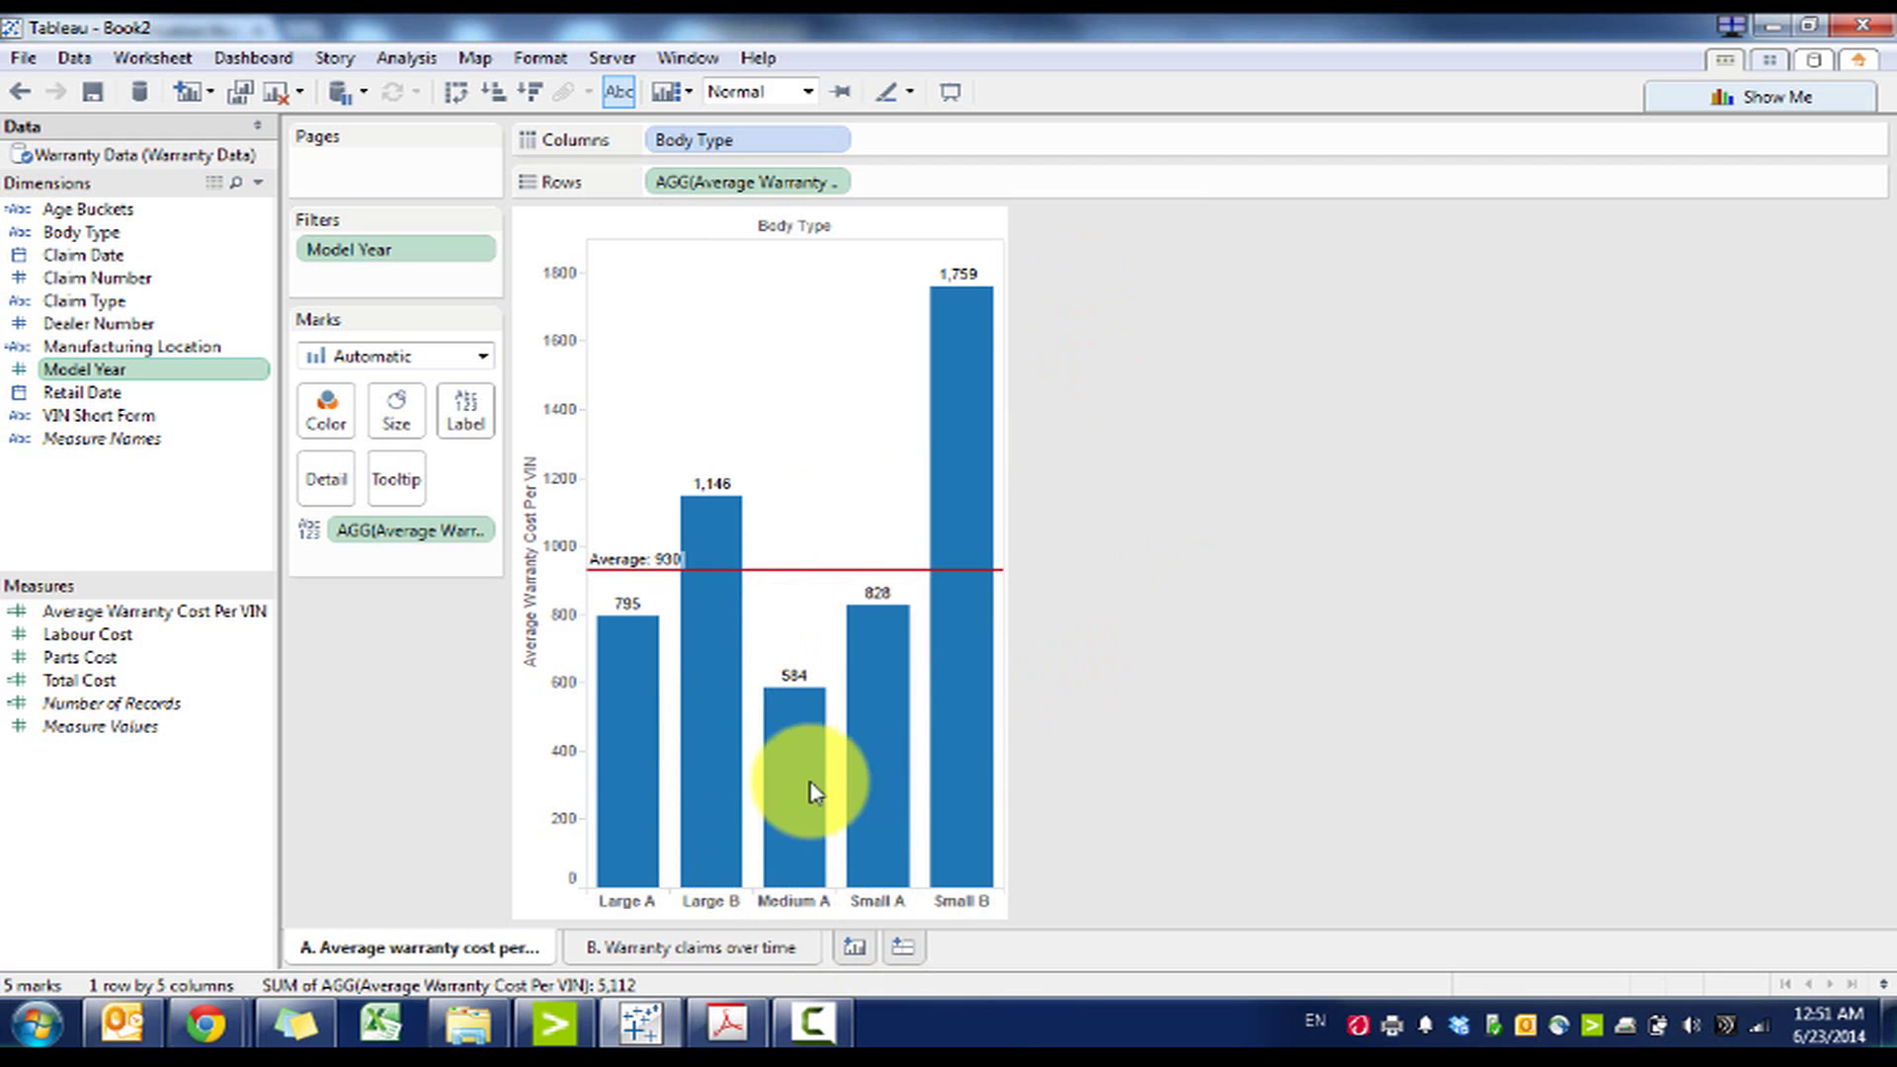
# Look up the 1500 average cost figure in the case description PDF
pyautogui.moveTo(853, 833)
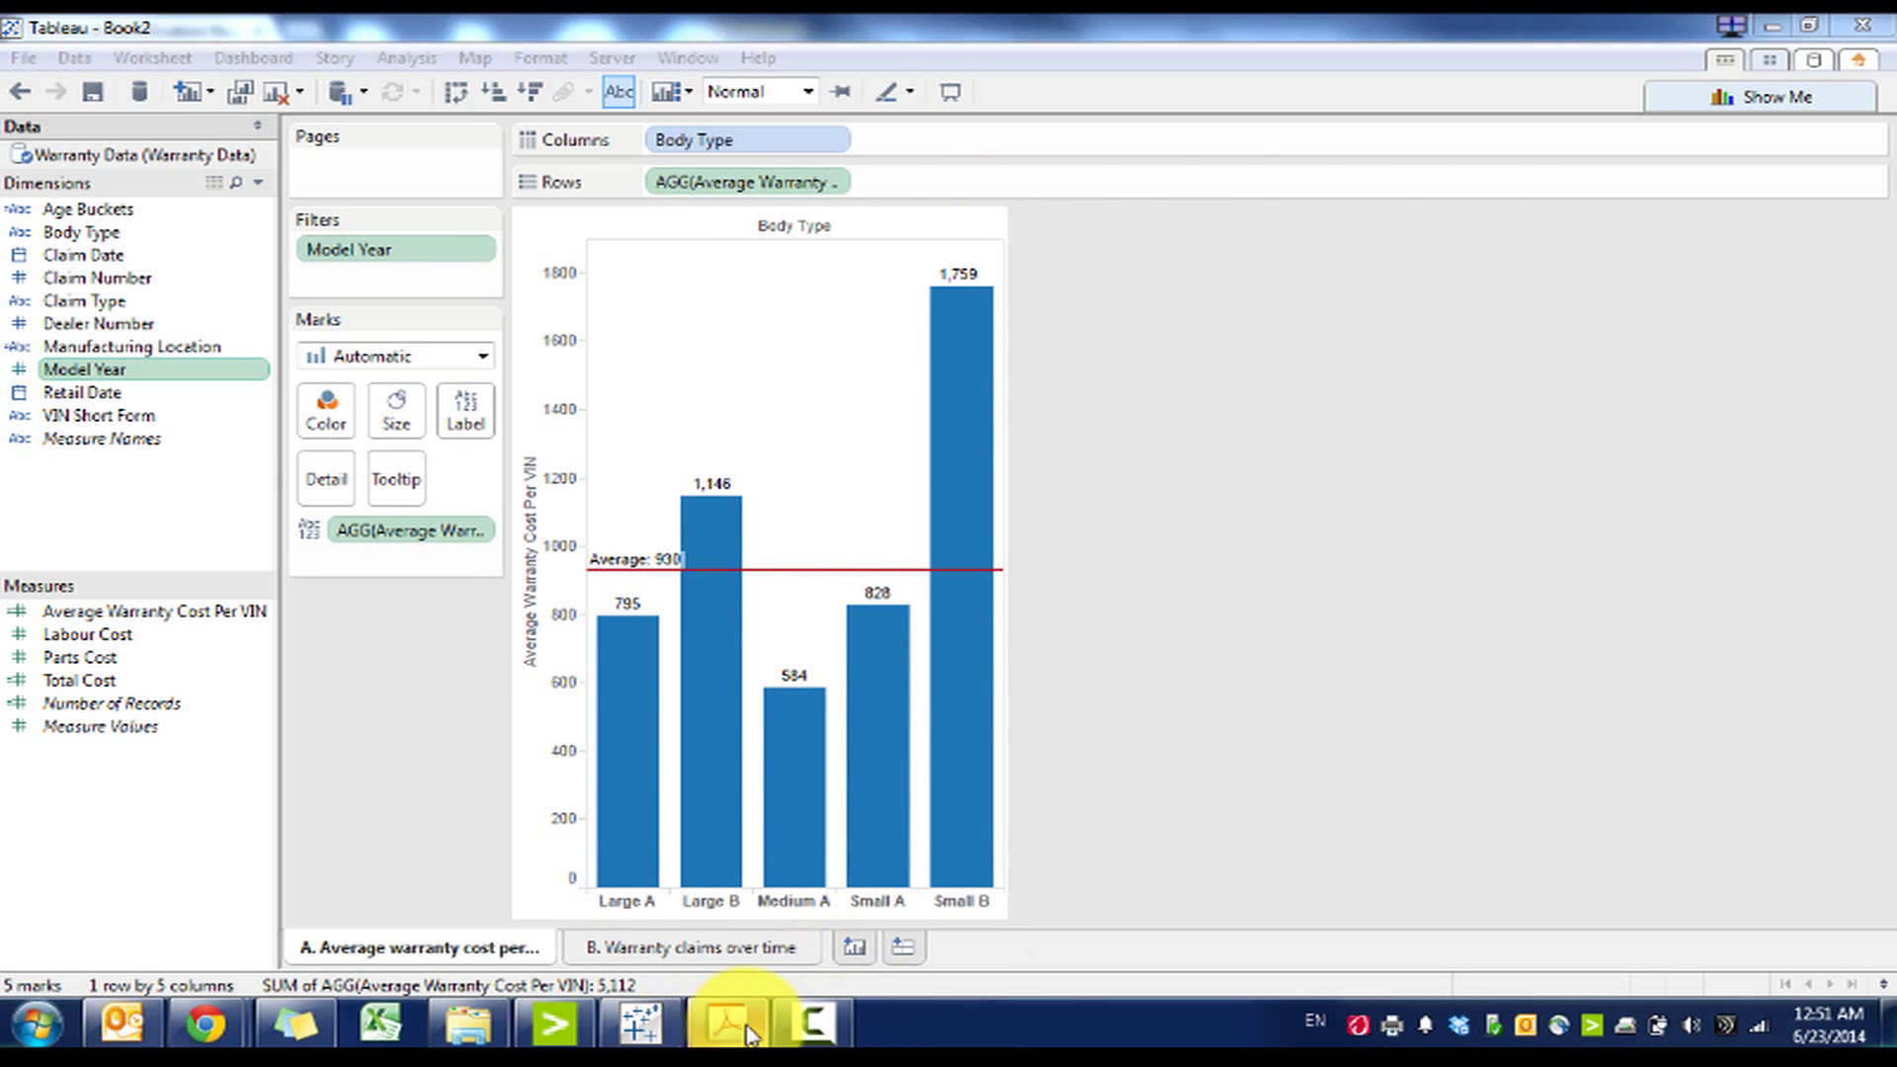
pyautogui.click(727, 1023)
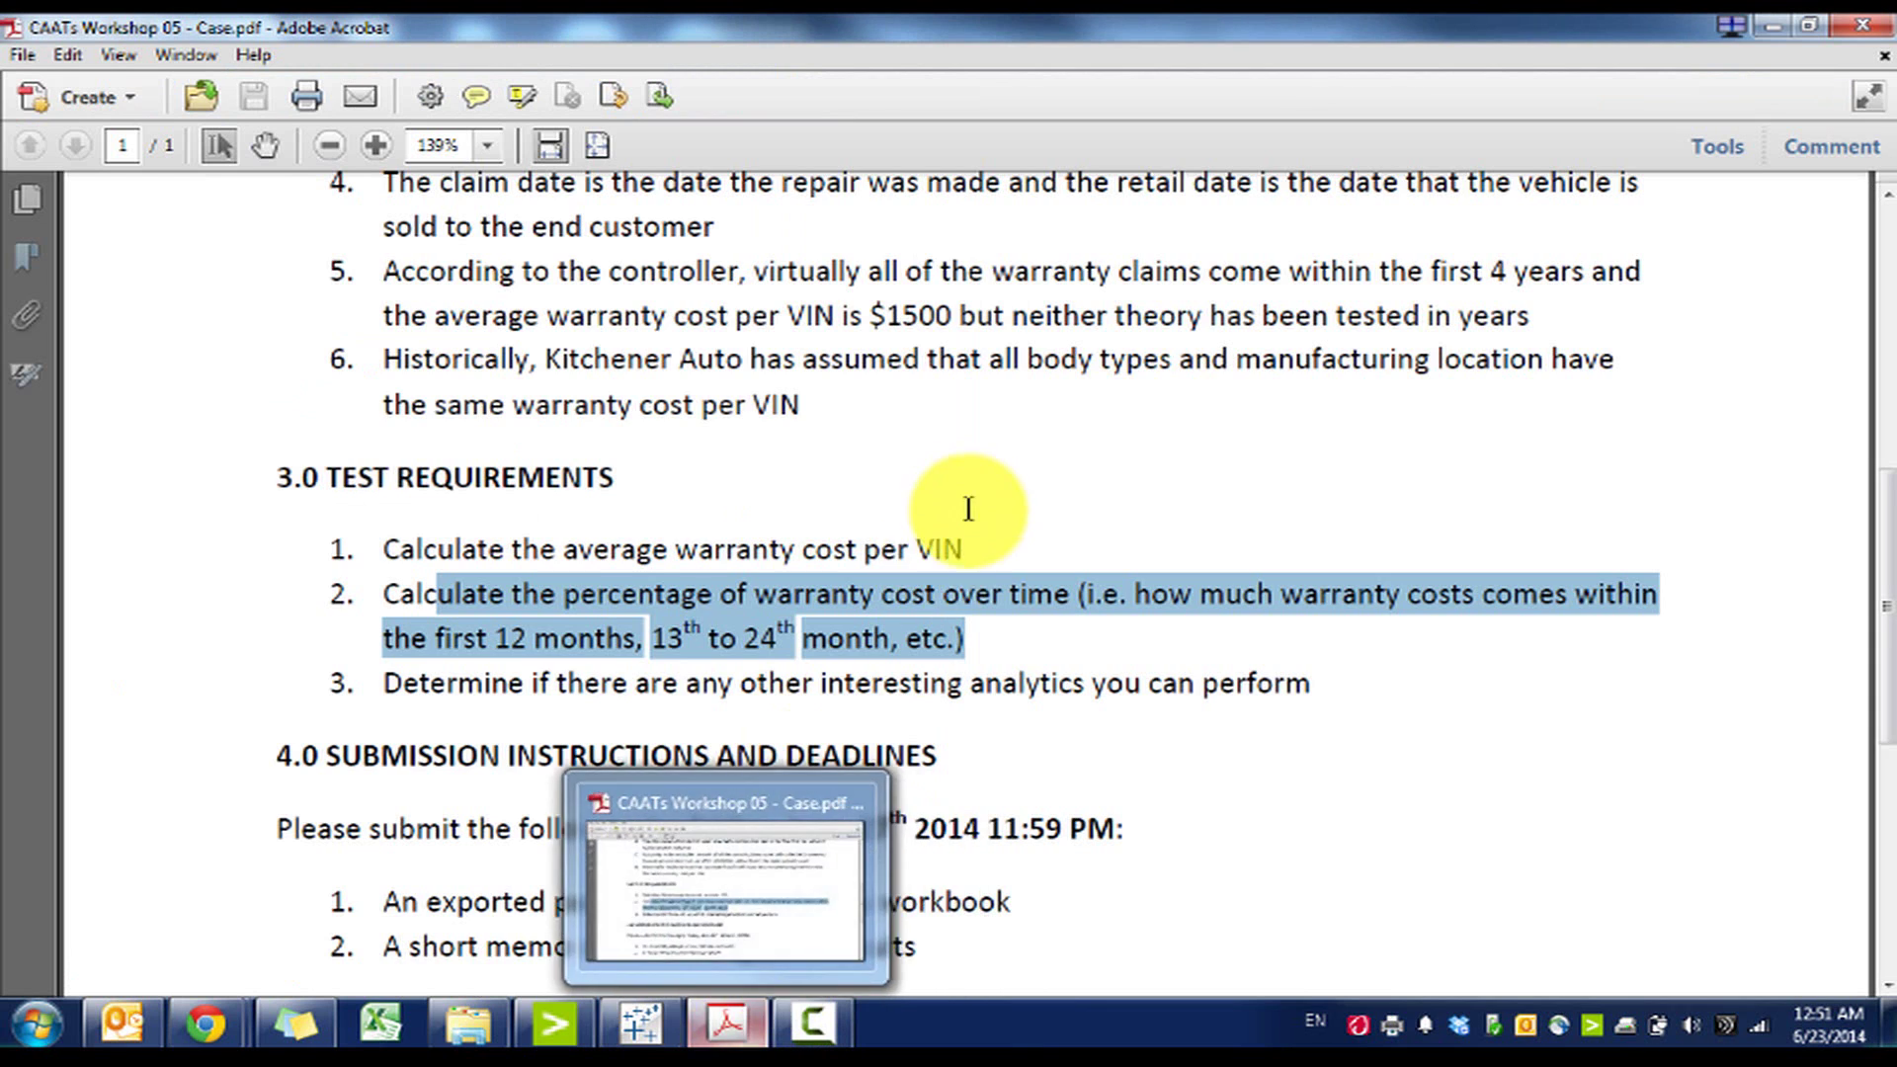
pyautogui.scroll(3, 966, 519)
pyautogui.scroll(2, 931, 525)
pyautogui.doubleClick(917, 509)
pyautogui.click(758, 1020)
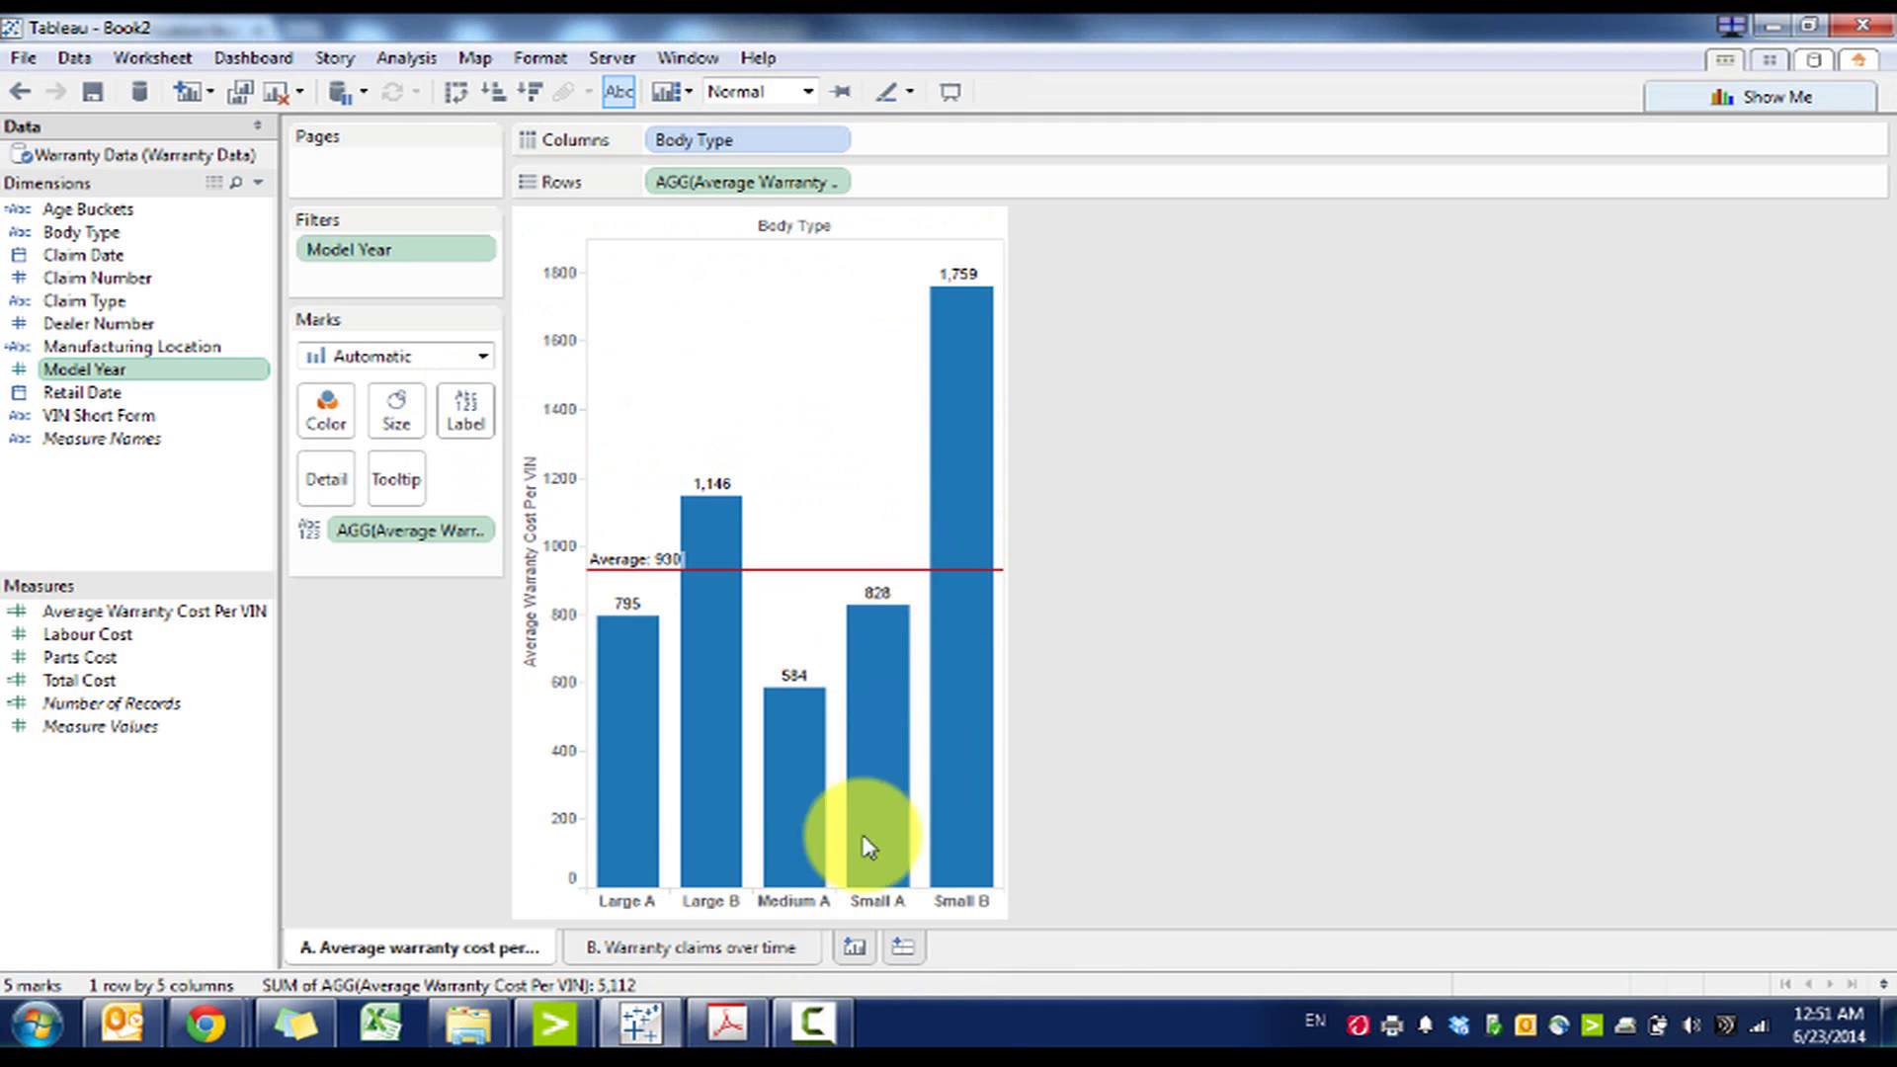
pyautogui.click(755, 946)
pyautogui.click(490, 956)
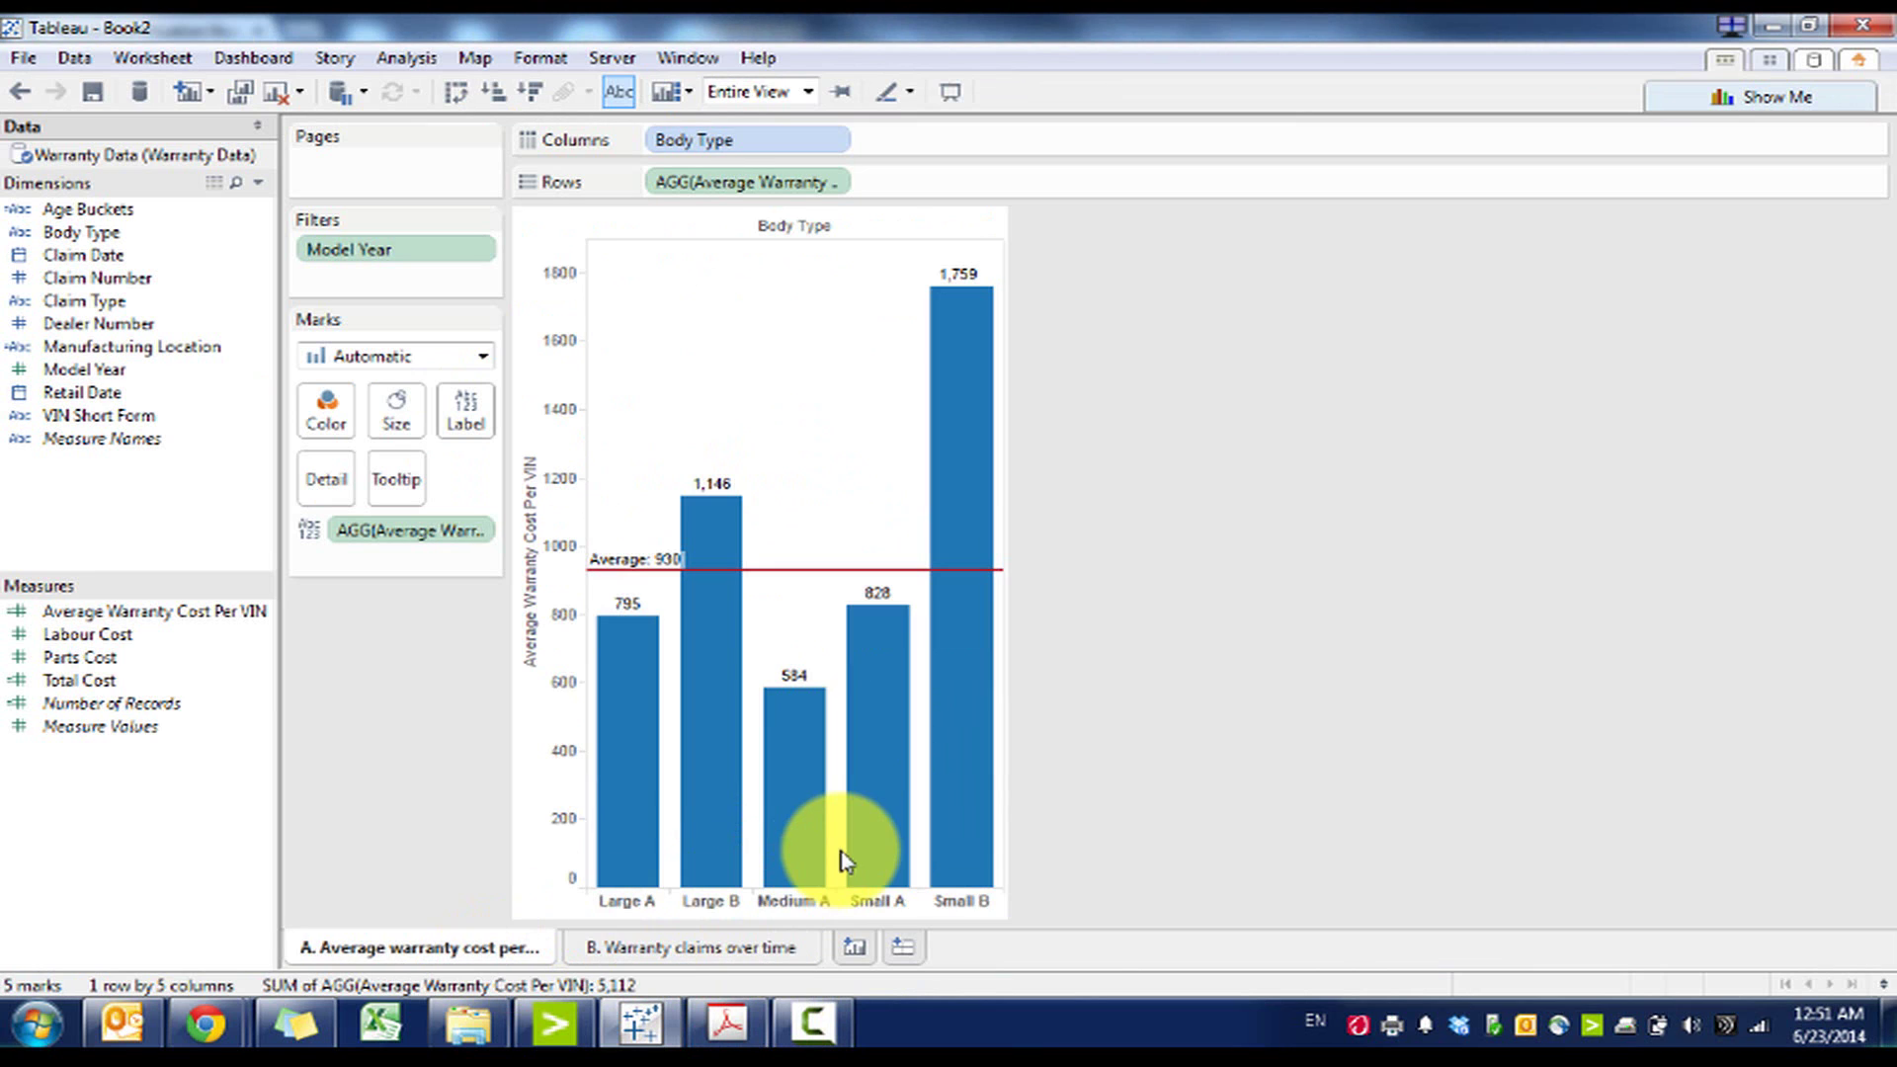
# Duplicate sheet A and break the copy down by Manufacturing Location, Japan highest at 1,758.5
pyautogui.rightClick(466, 951)
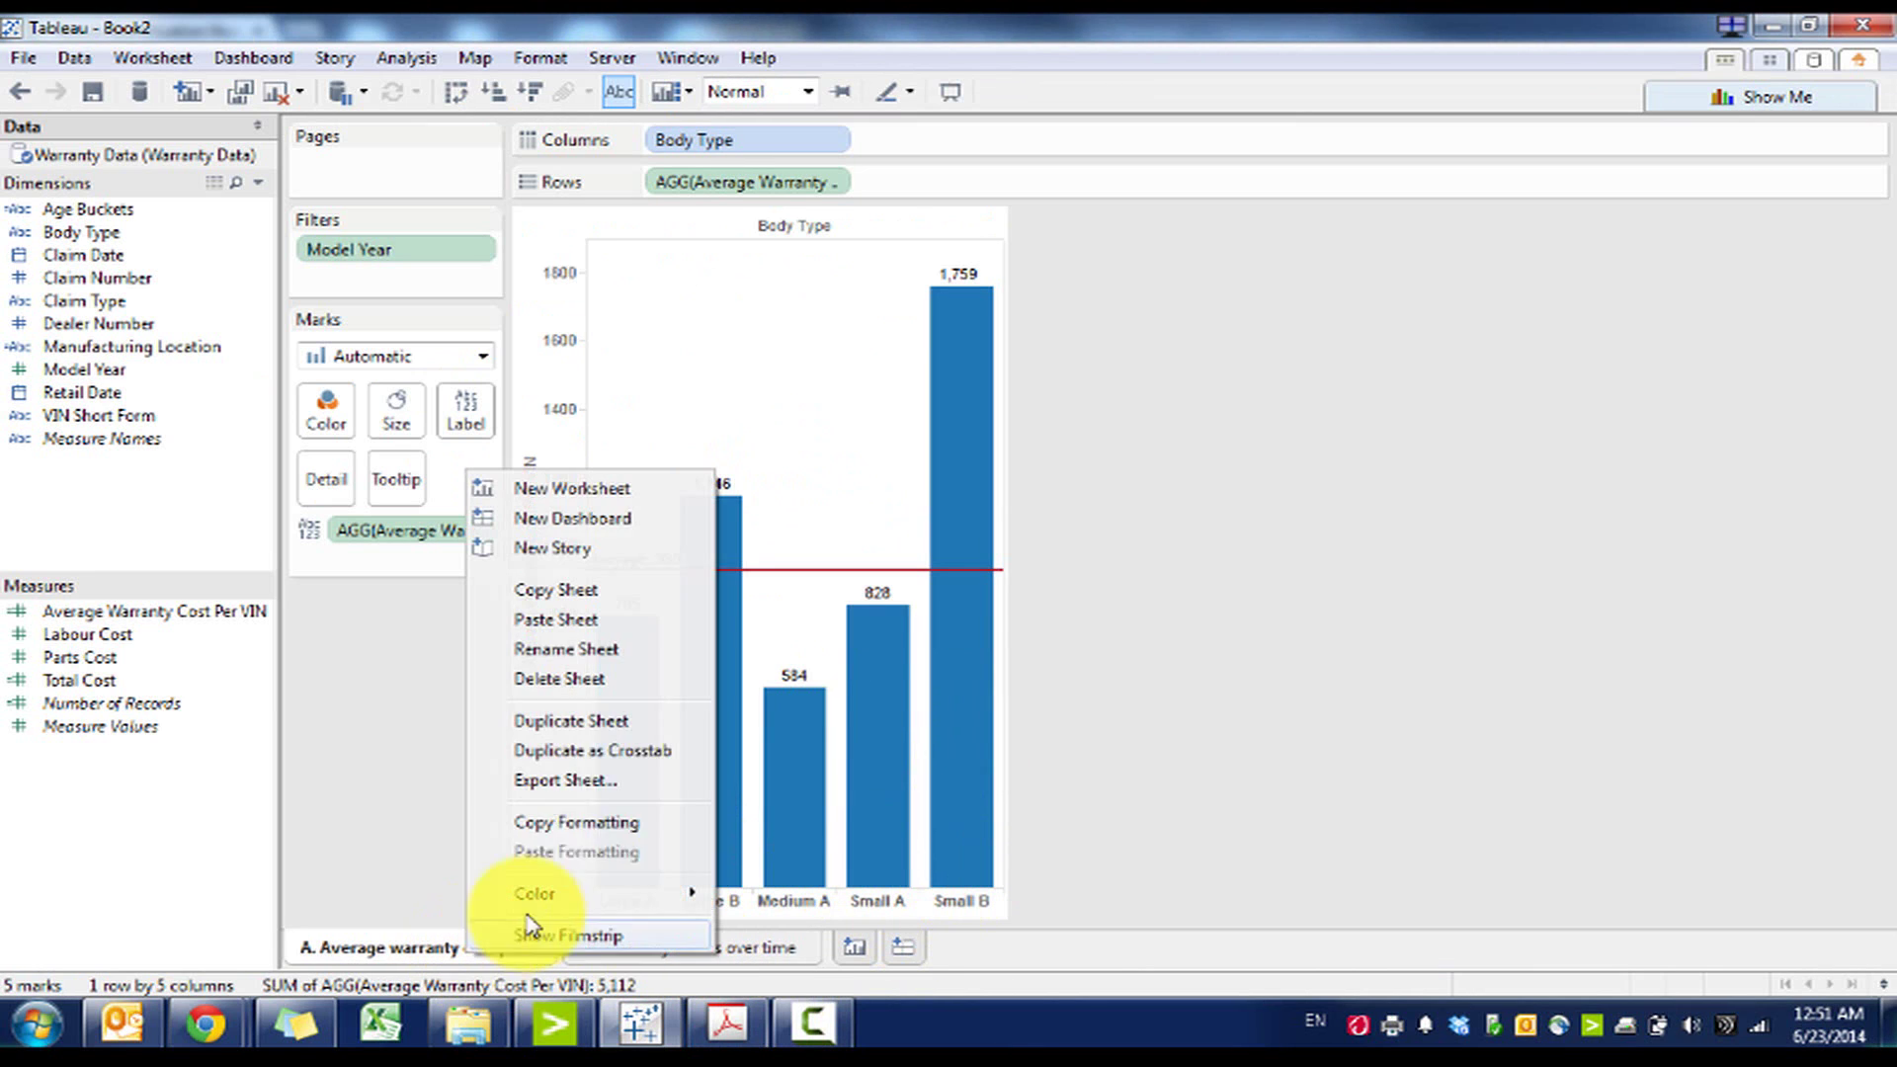
pyautogui.click(662, 723)
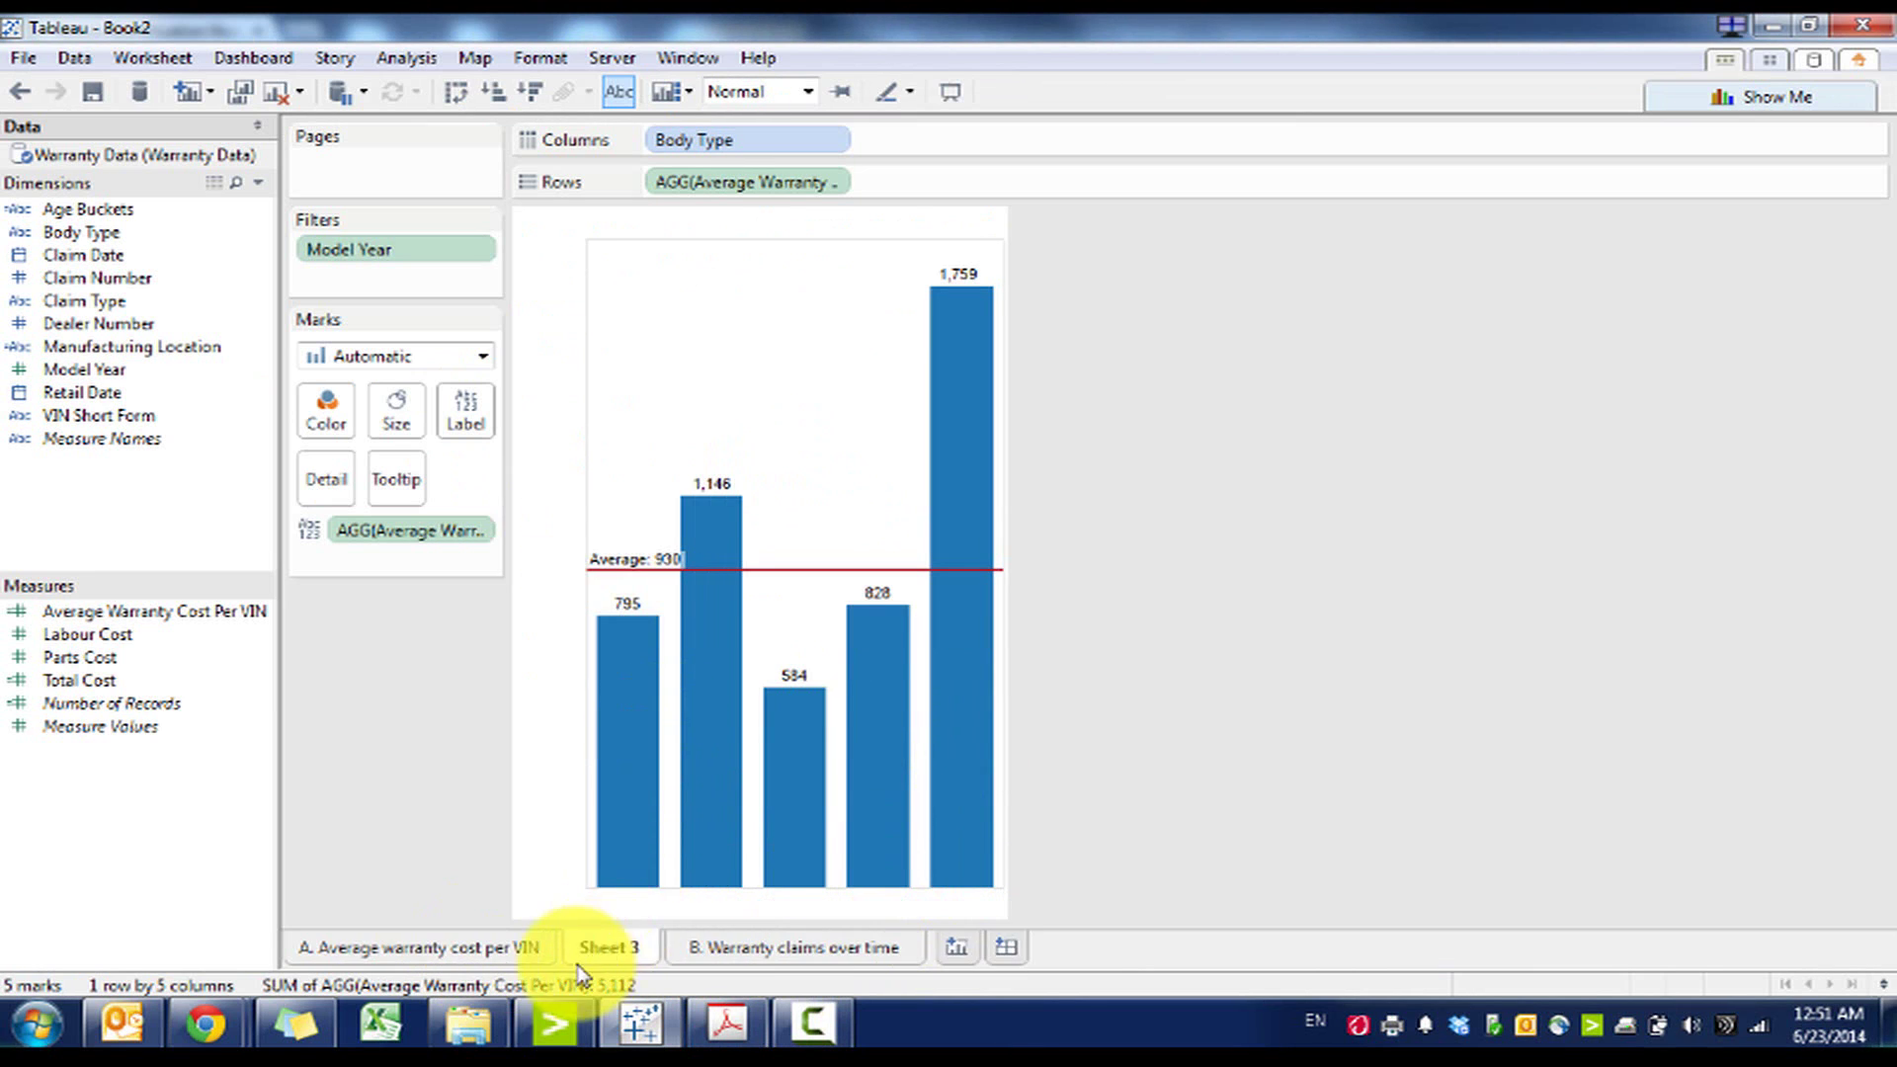
pyautogui.moveTo(138, 346); pyautogui.dragTo(748, 145)
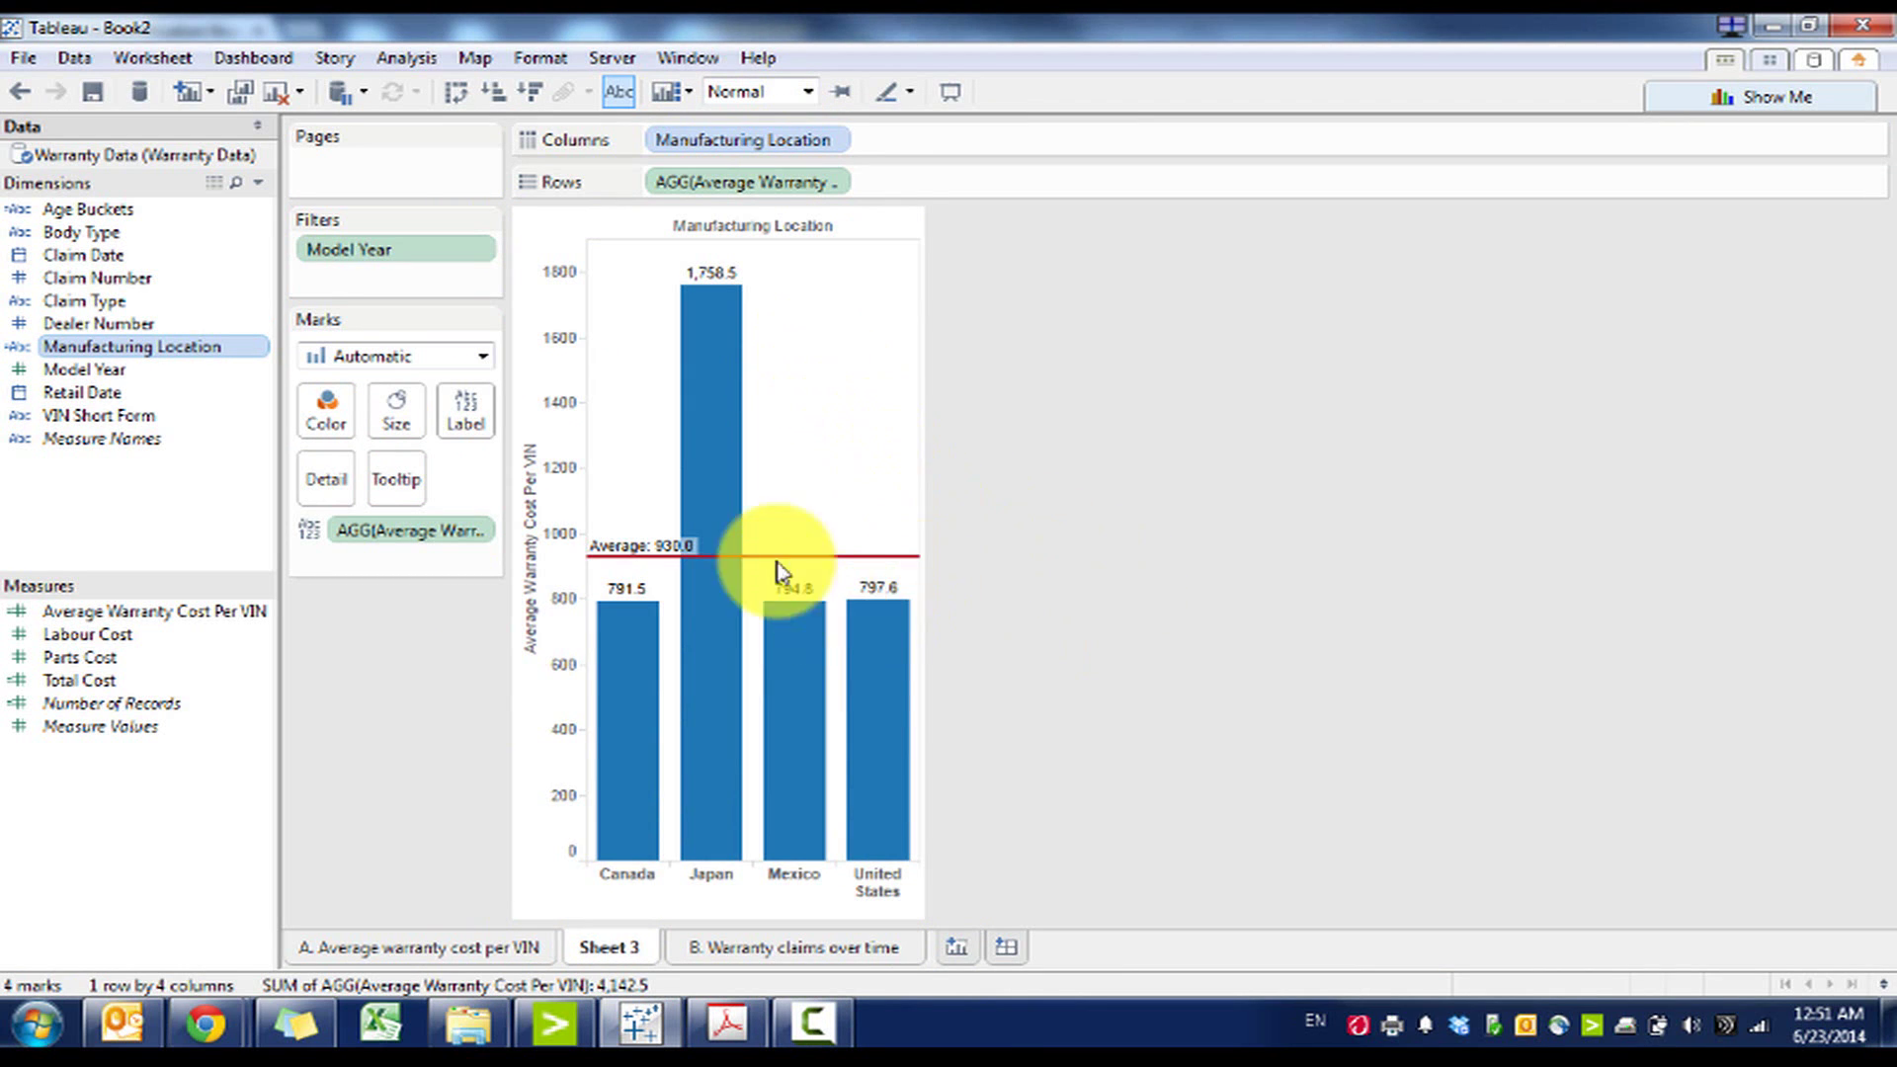
pyautogui.moveTo(718, 390)
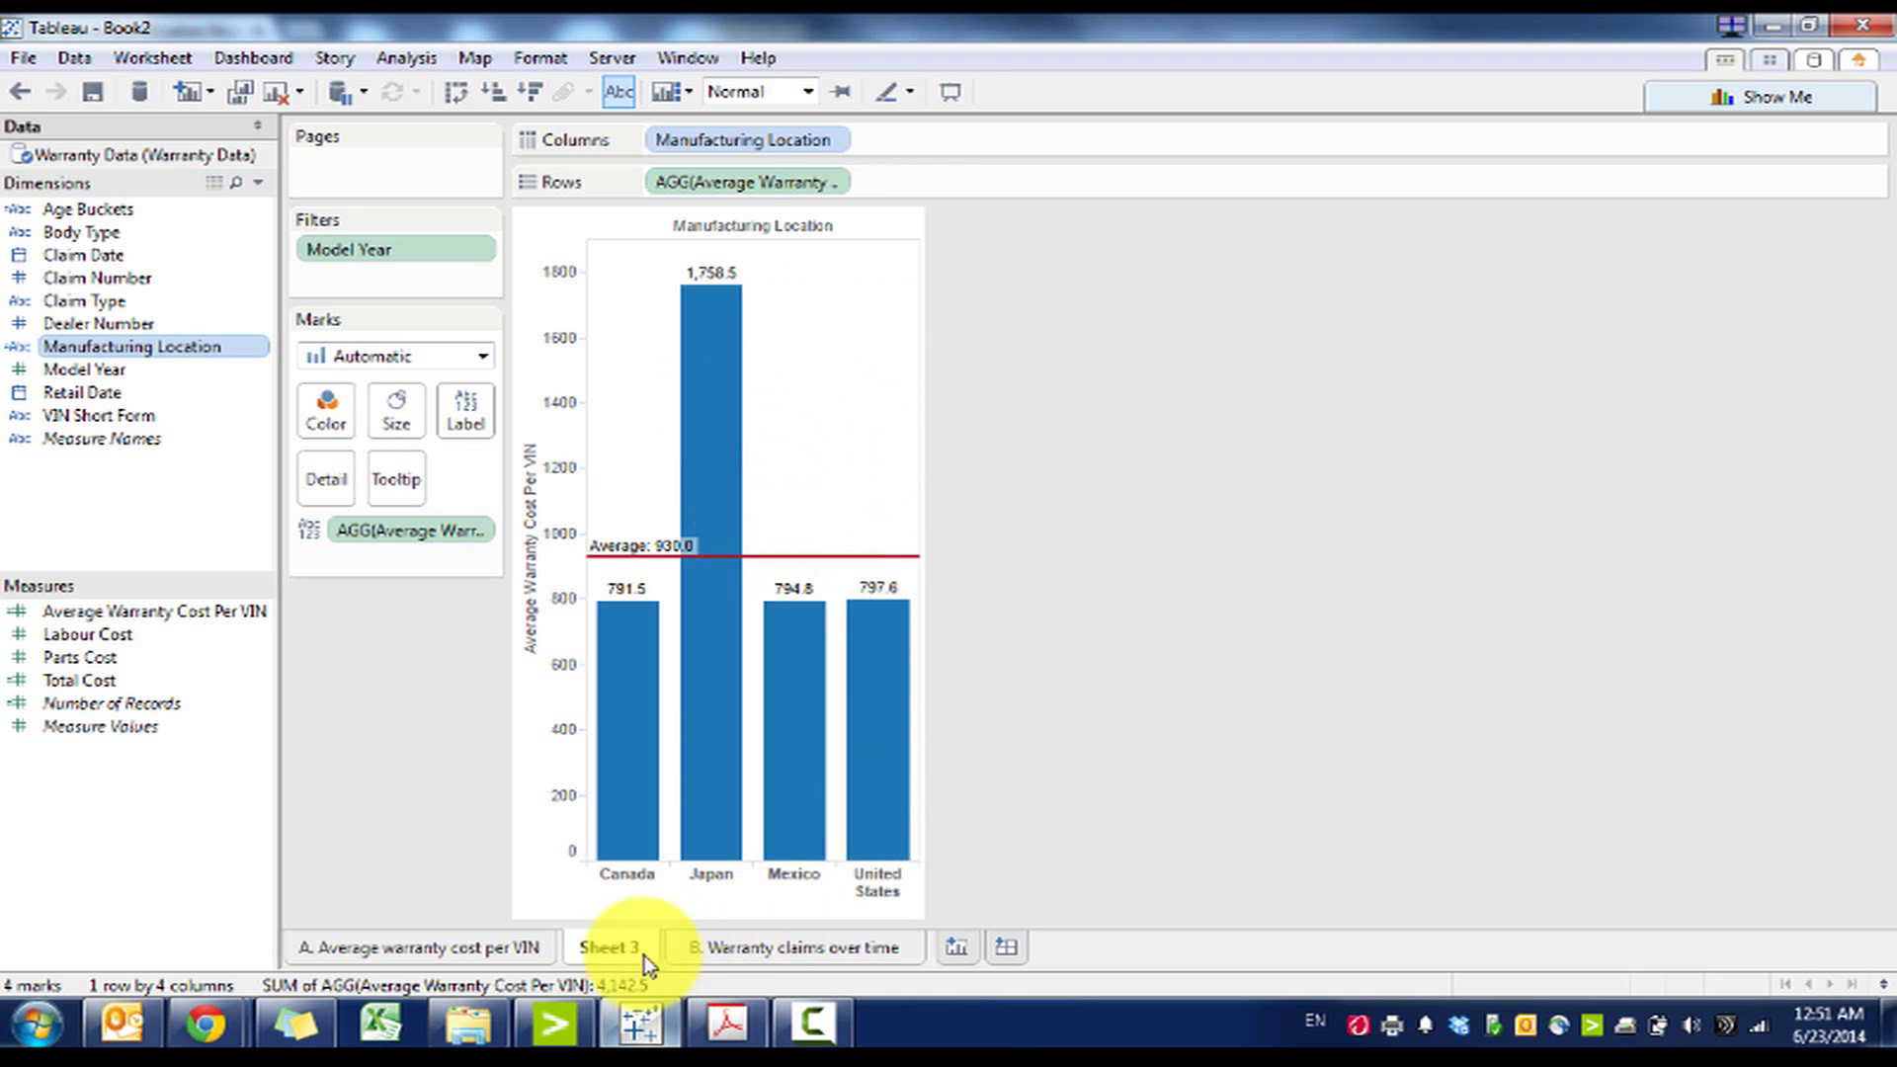
# Rename the tabs to 'A. Average warranty cost - Body' and a location version, then show sheet B
pyautogui.click(473, 962)
pyautogui.doubleClick(524, 951)
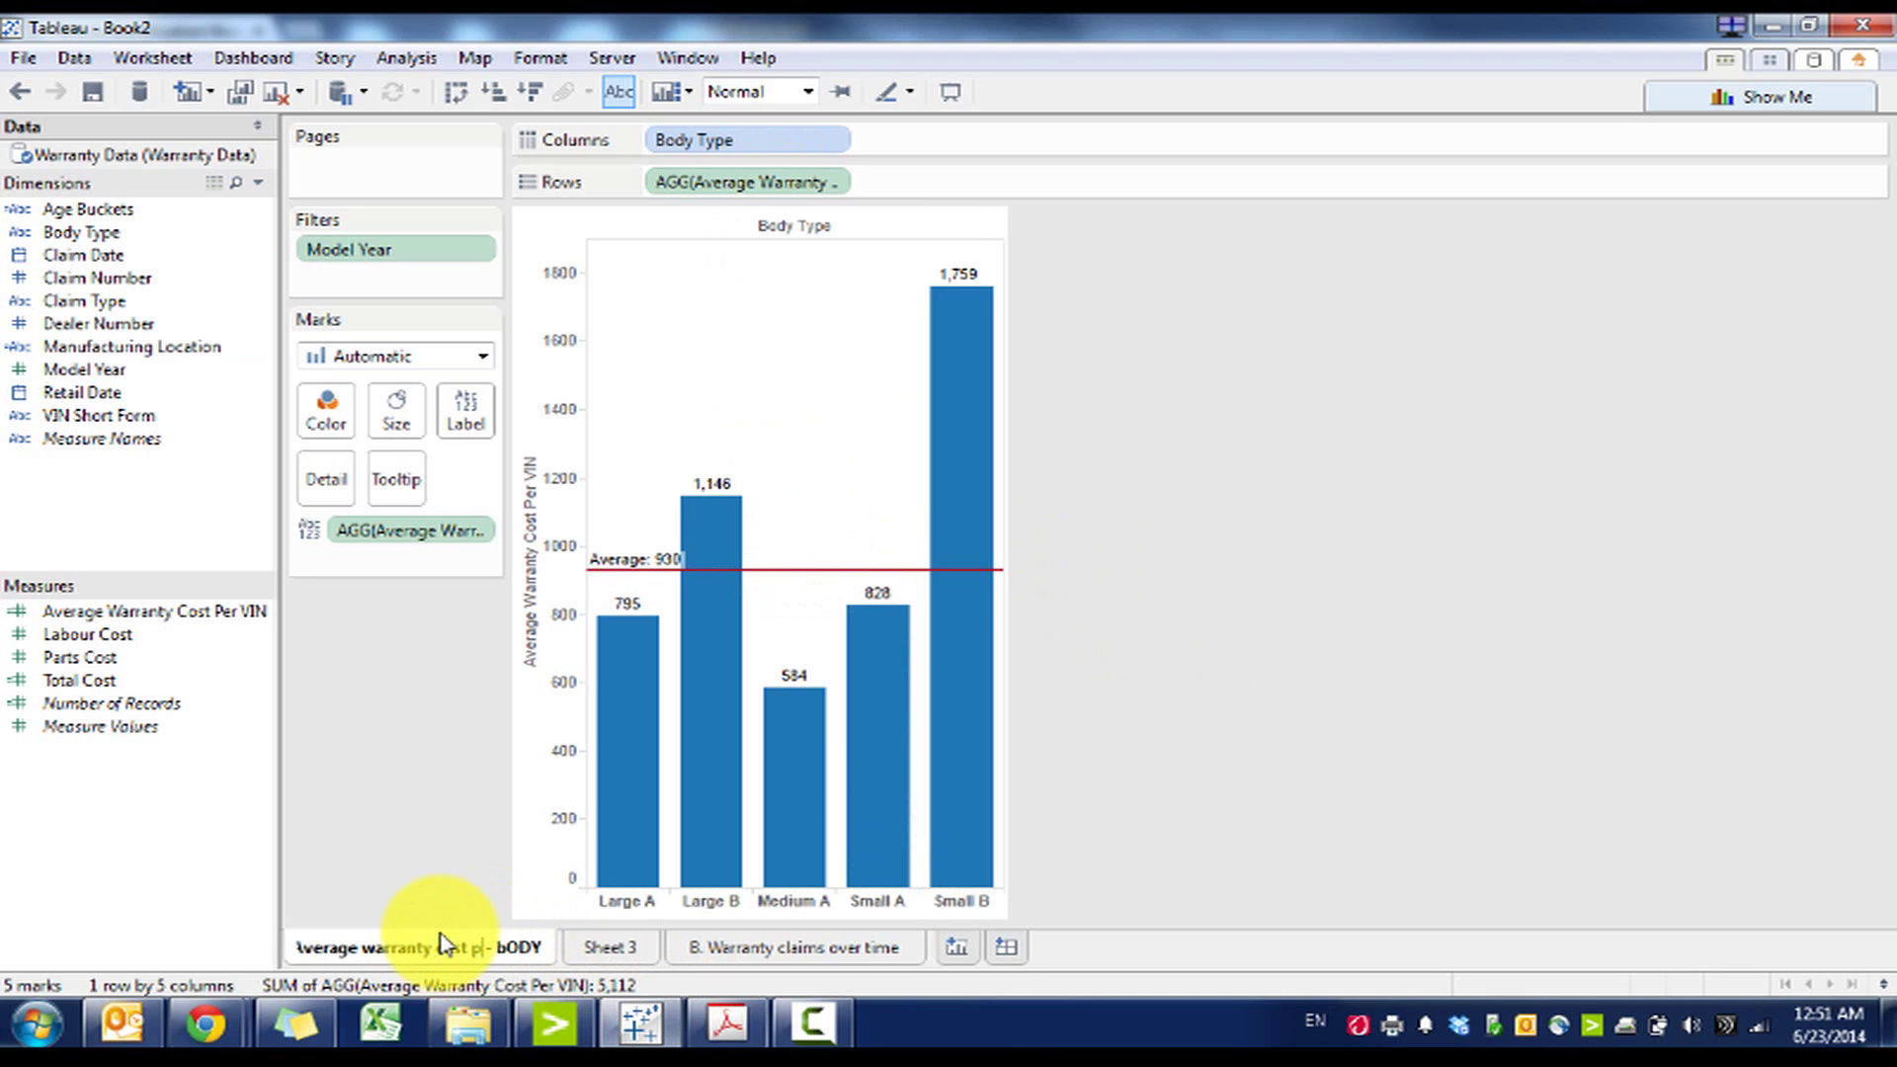
pyautogui.doubleClick(531, 946)
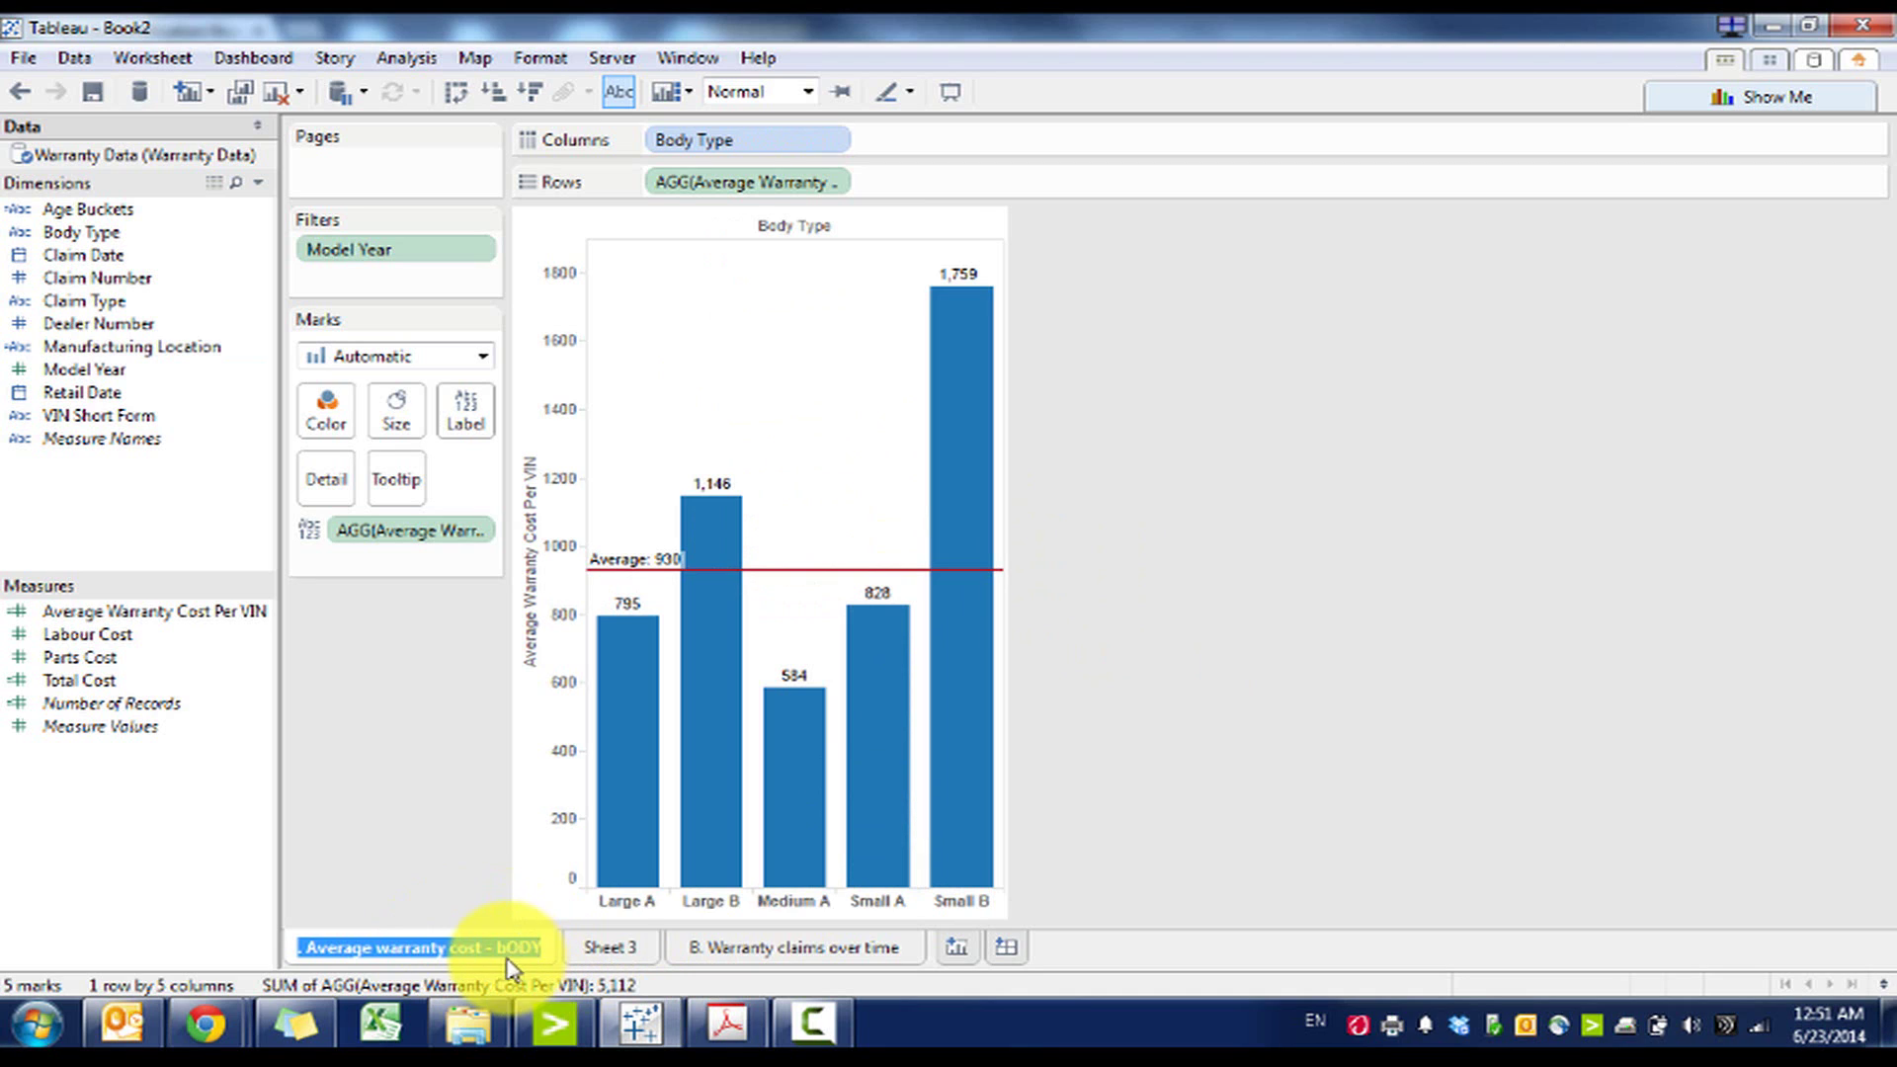
pyautogui.doubleClick(508, 950)
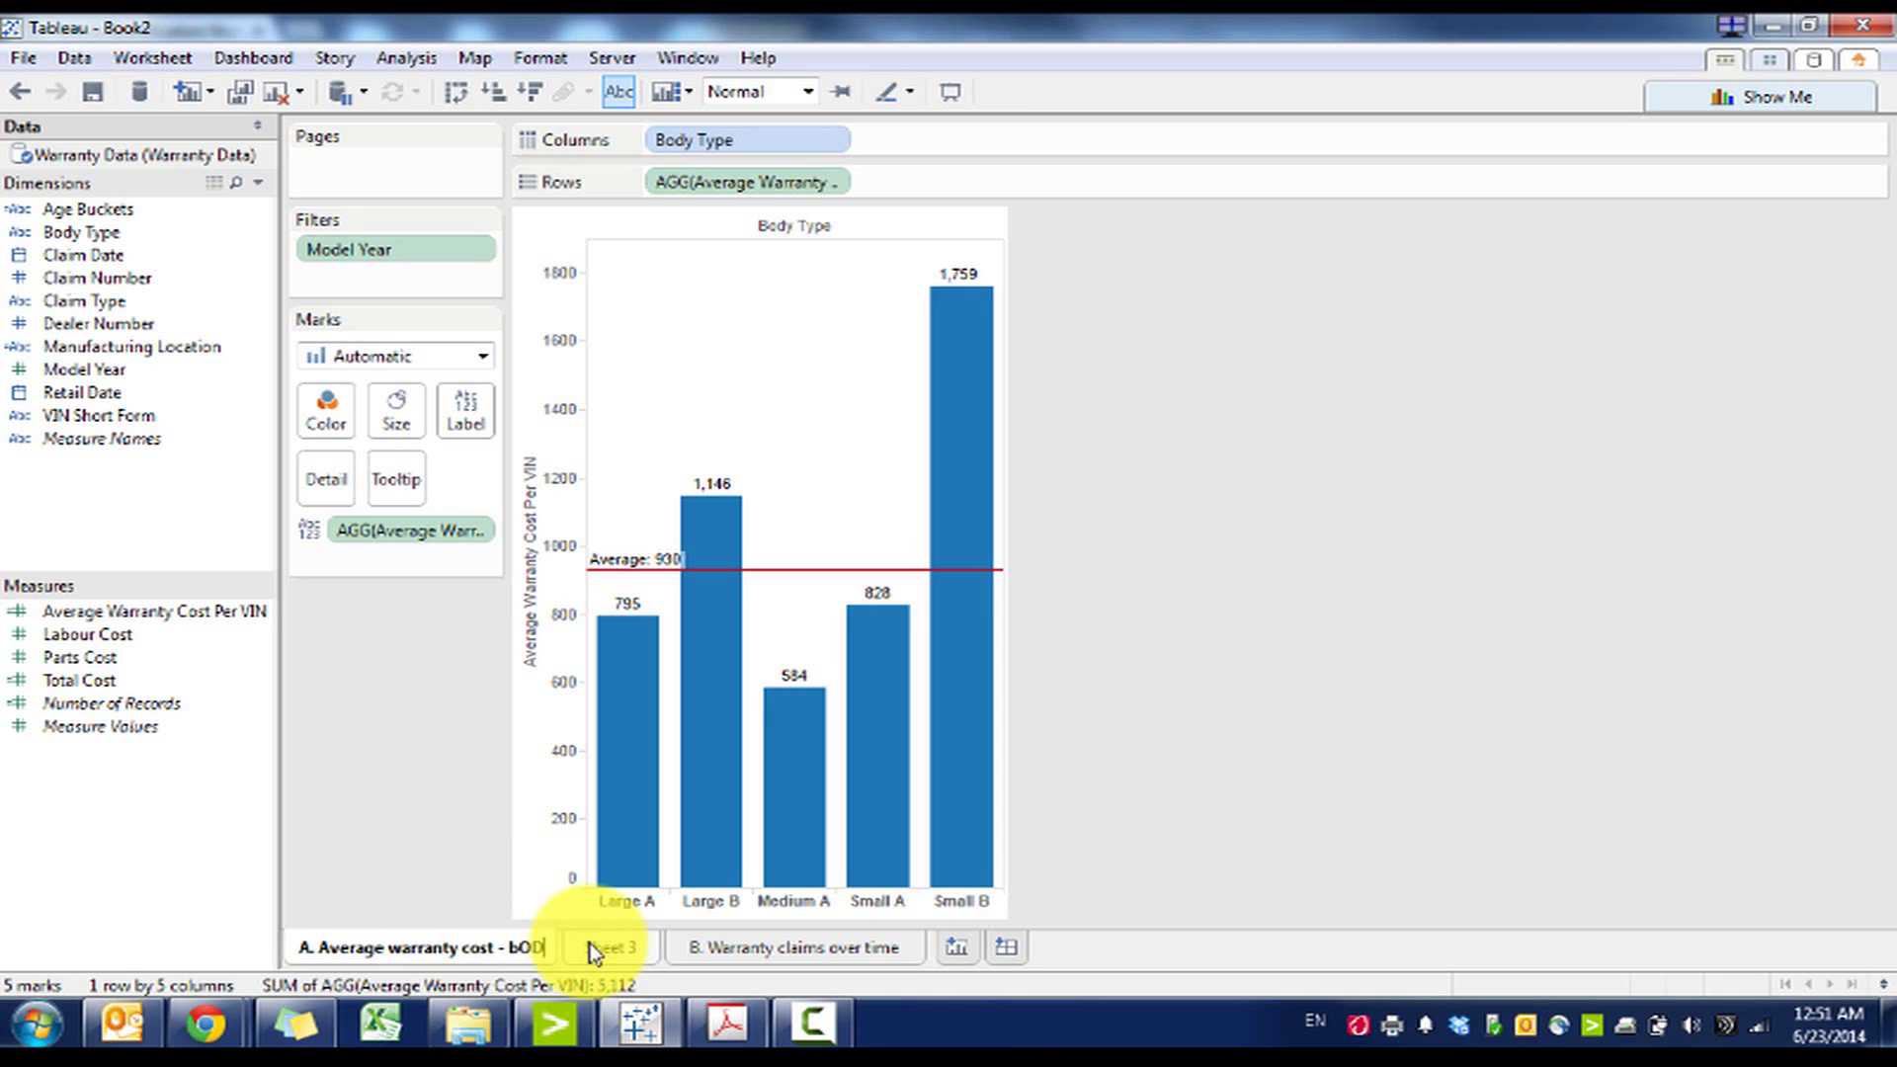
pyautogui.press('BackSpace')
pyautogui.press('BackSpace')
pyautogui.press('BackSpace')
pyautogui.write('Body')
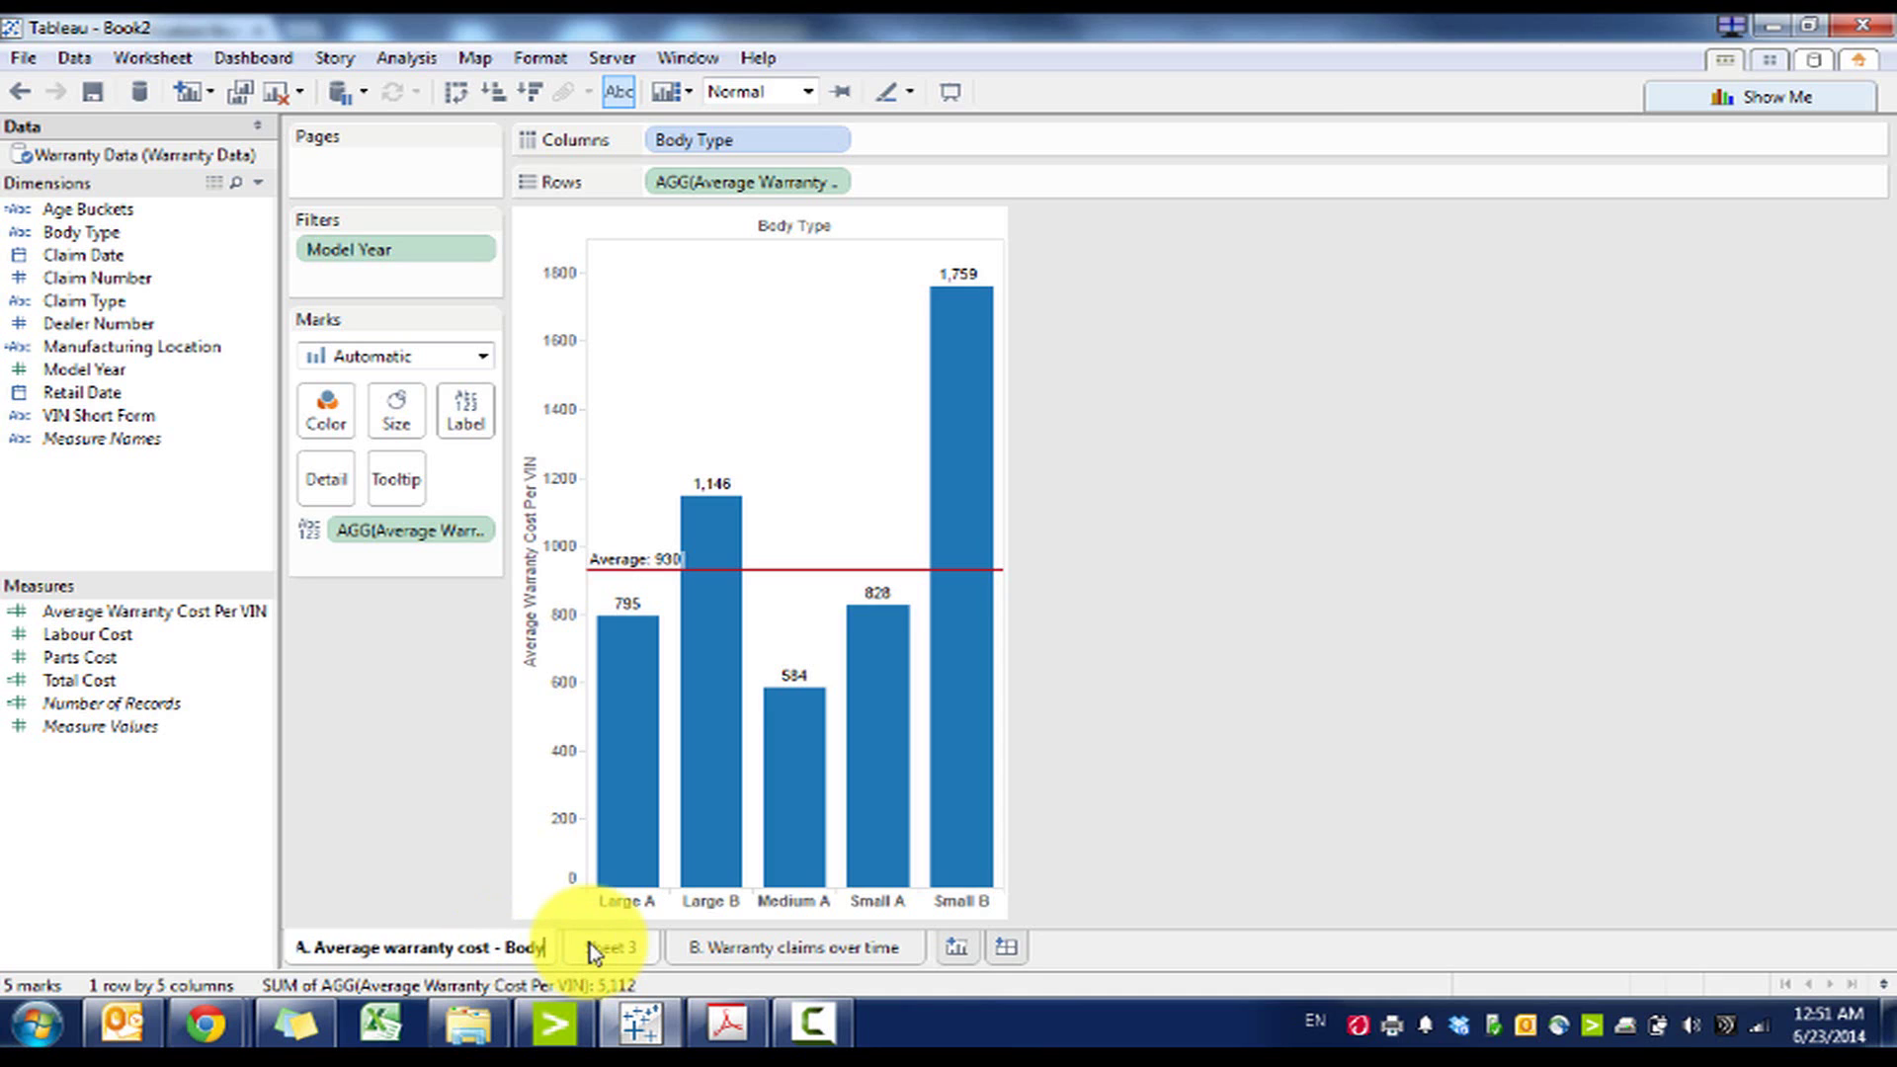
pyautogui.press('Return')
pyautogui.doubleClick(614, 951)
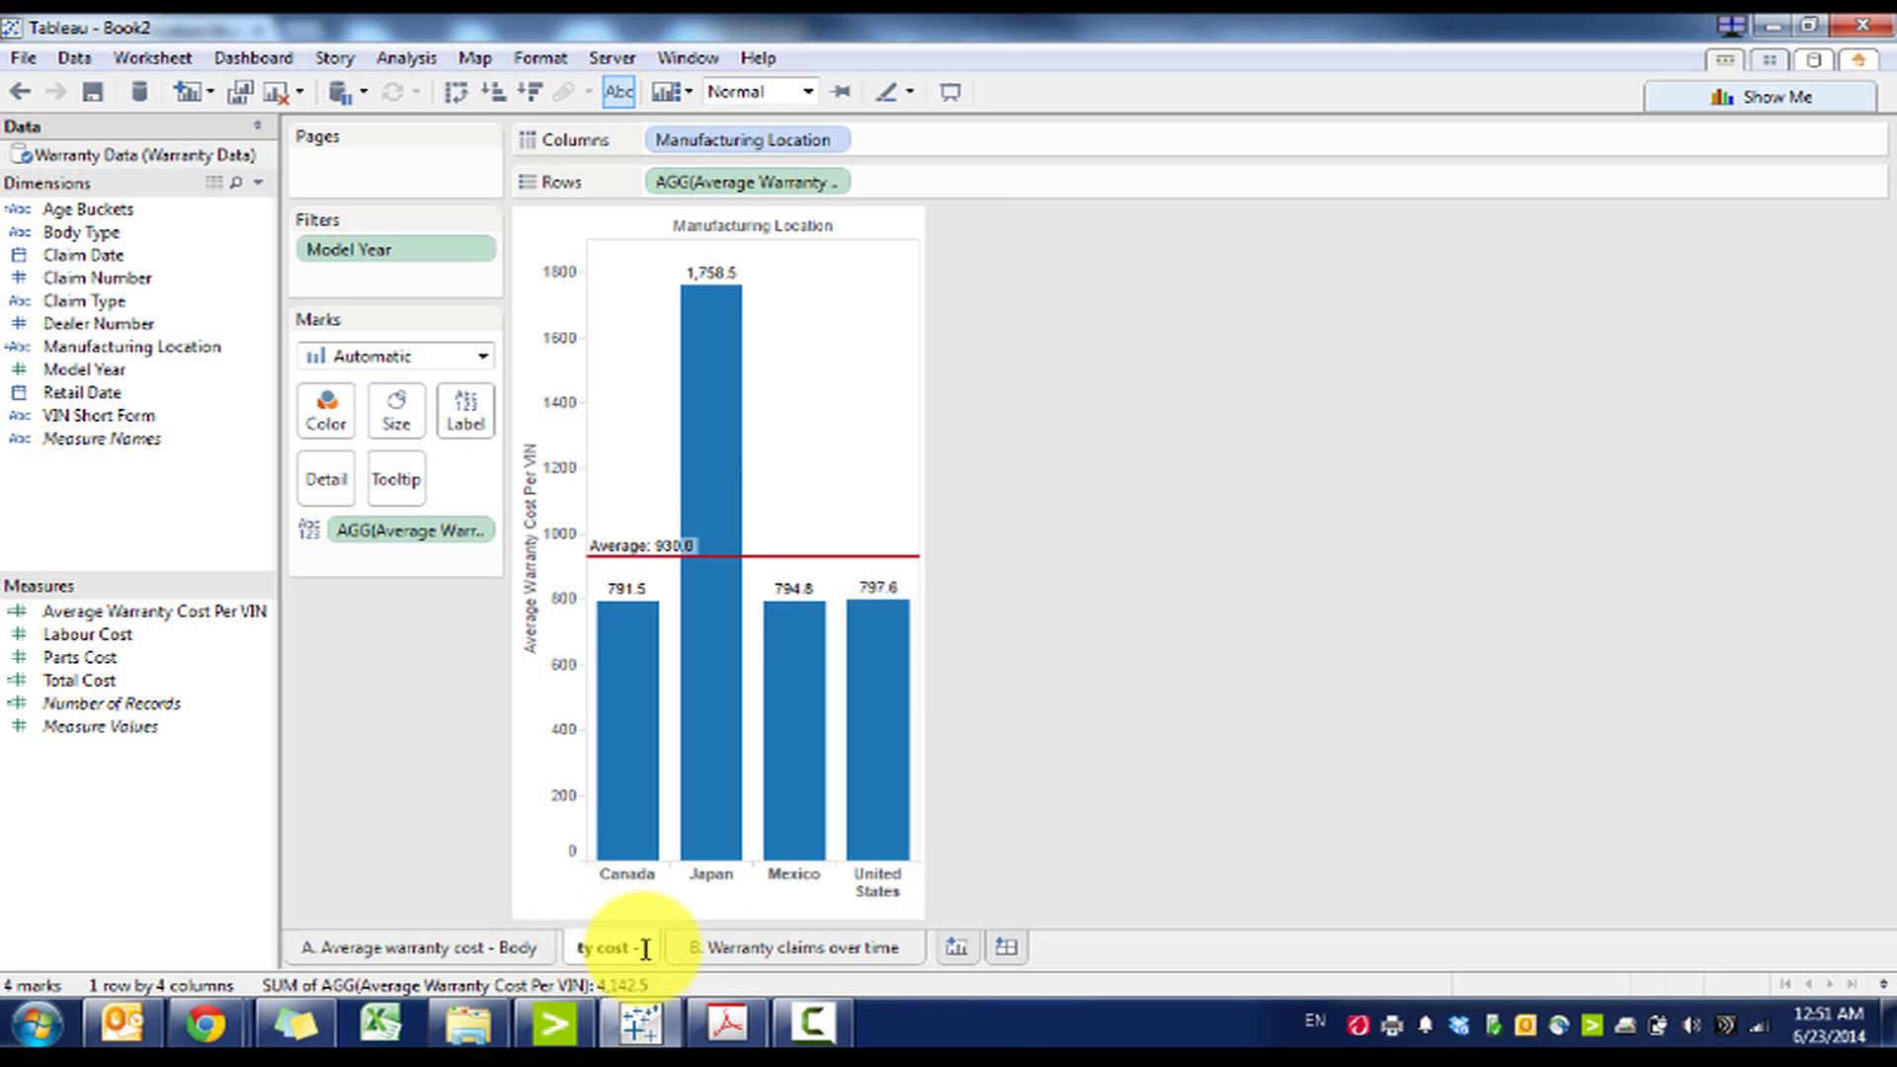
pyautogui.press('Return')
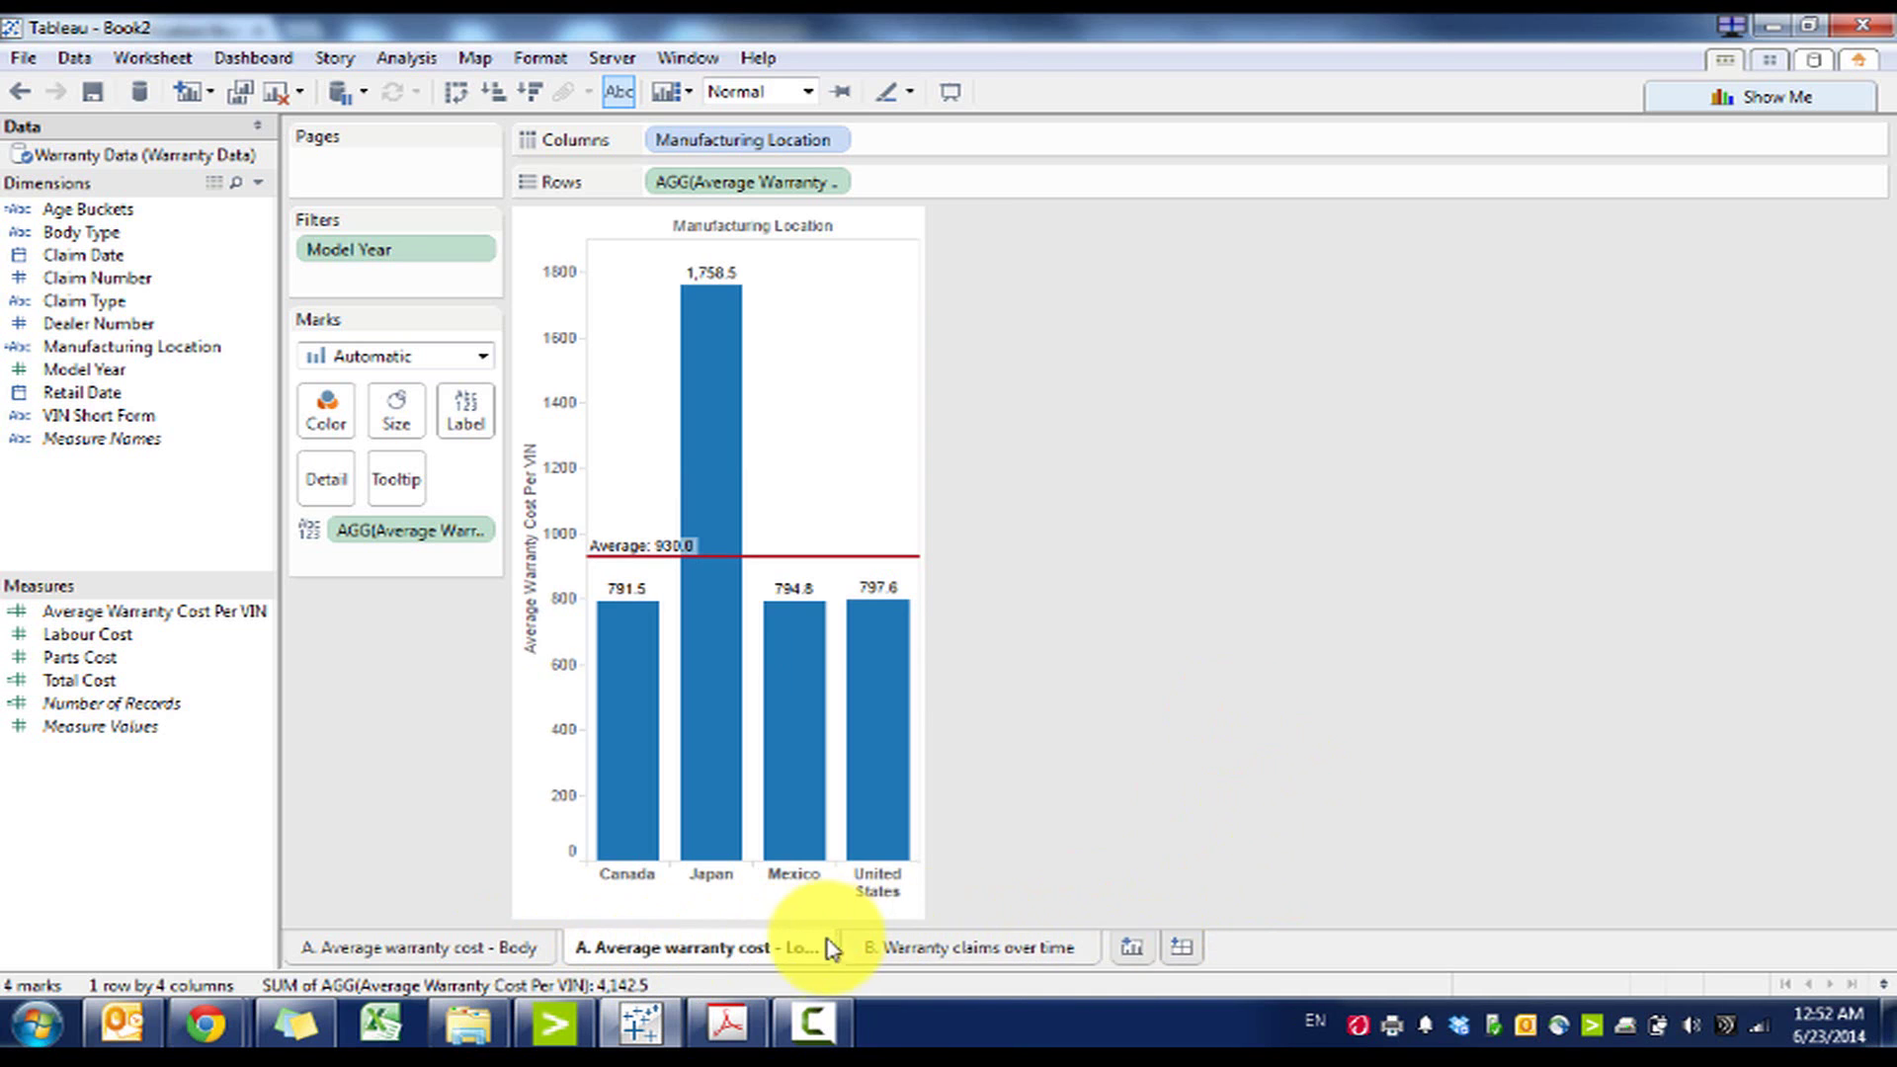
pyautogui.click(975, 954)
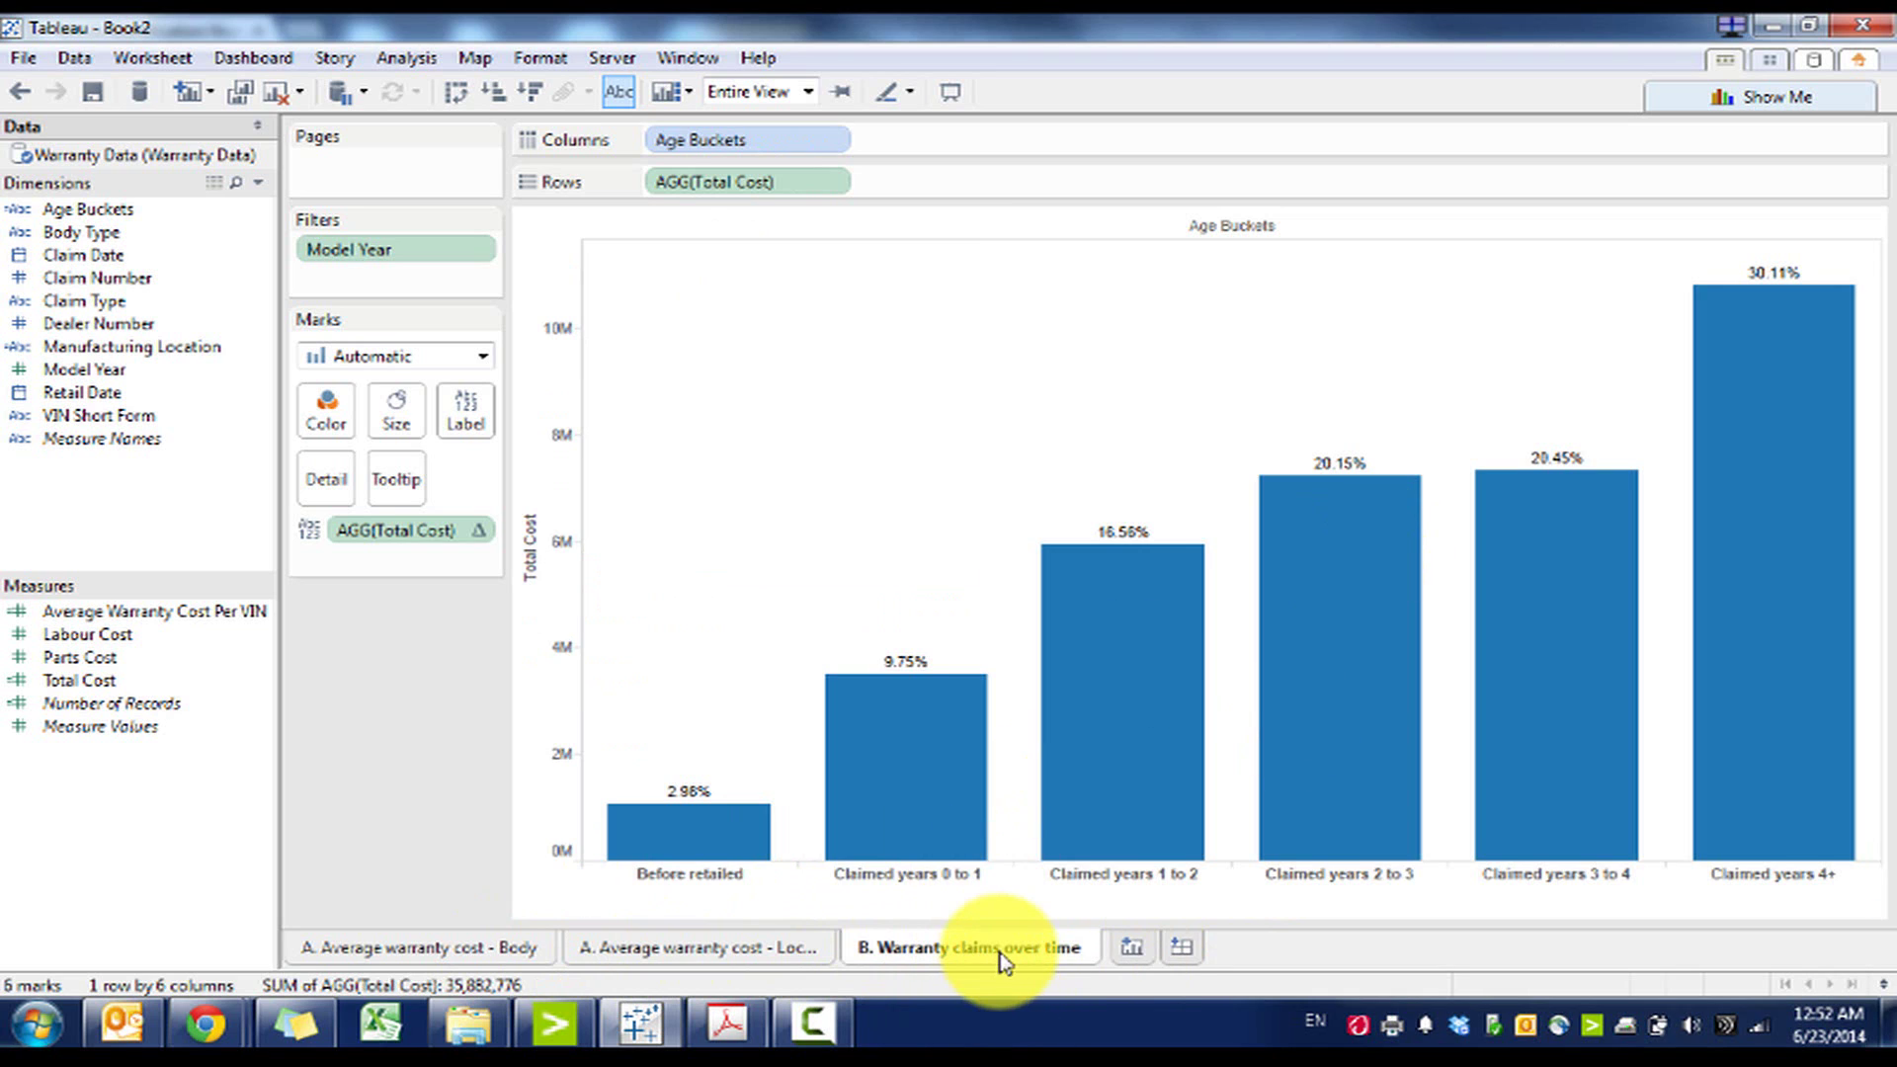
# Duplicate the claims-over-time sheet and try colouring by Manufacturing Location, then undo it
pyautogui.rightClick(1000, 952)
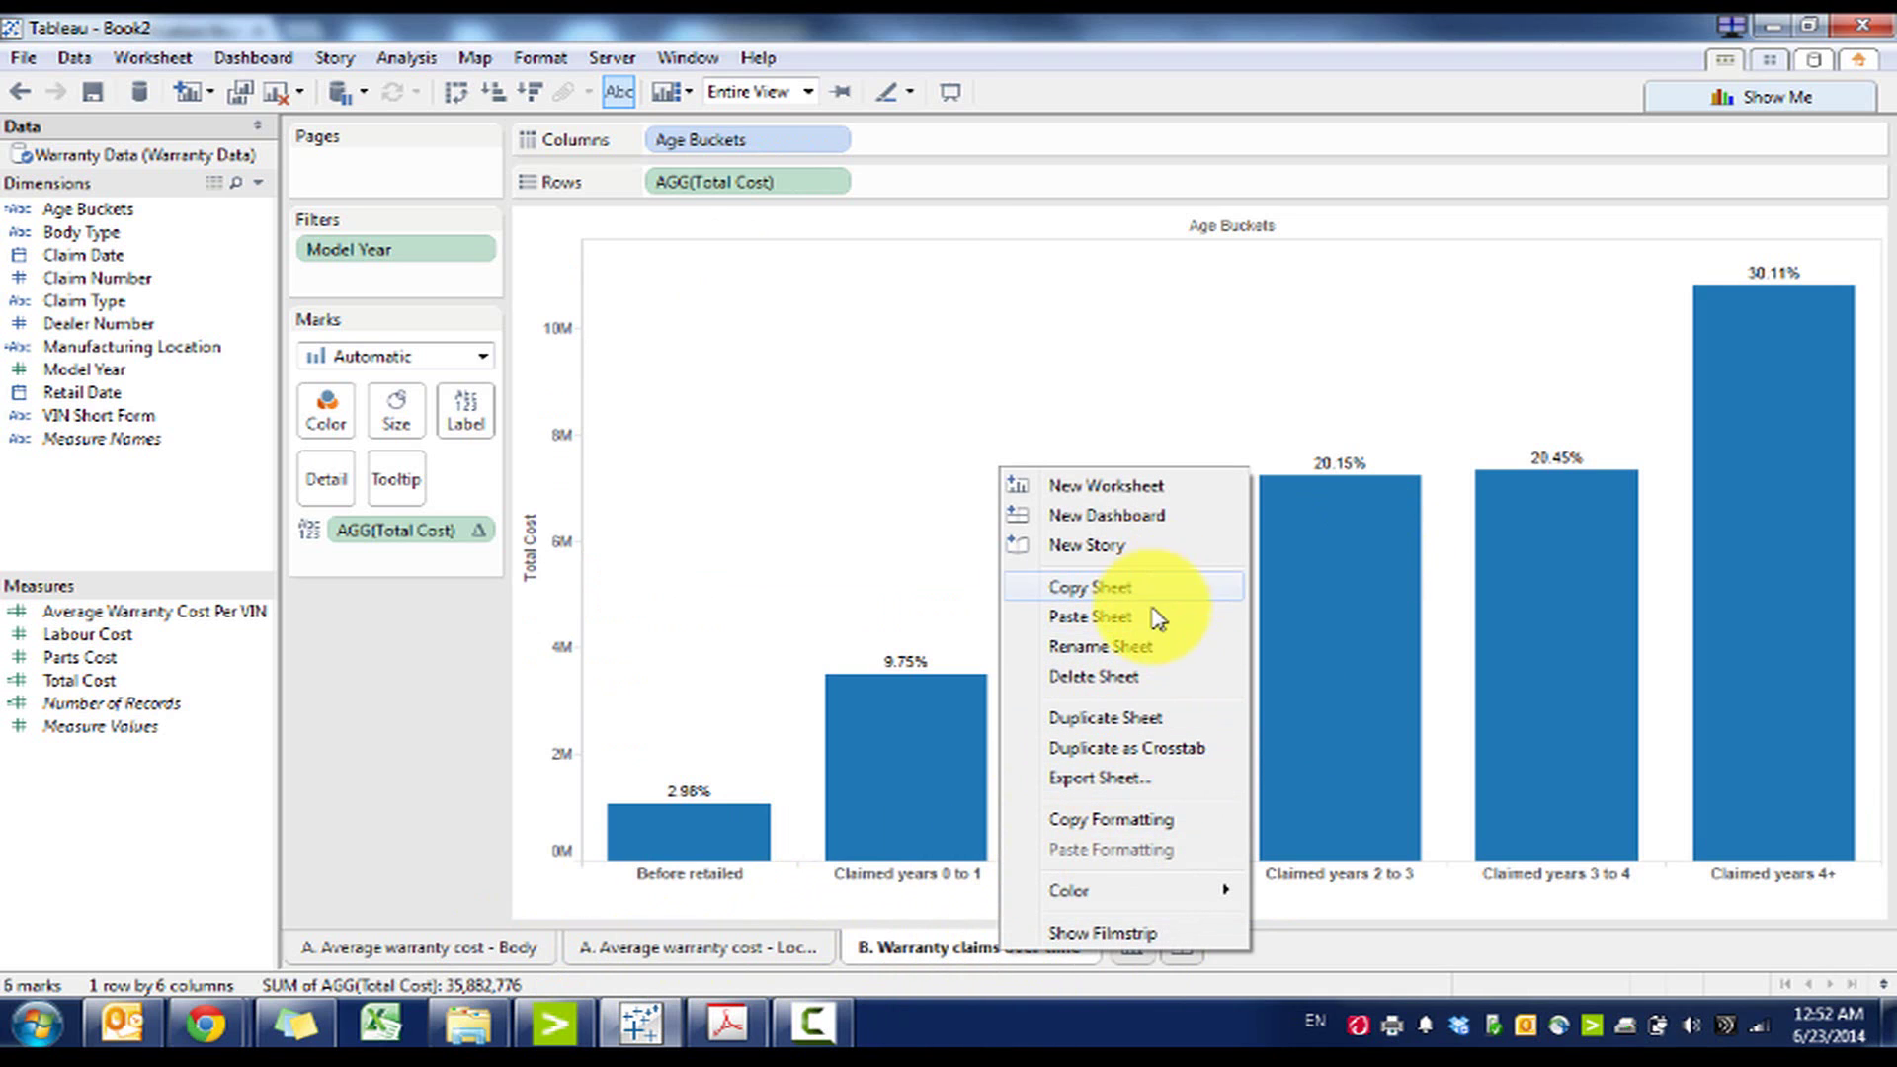
pyautogui.click(1148, 720)
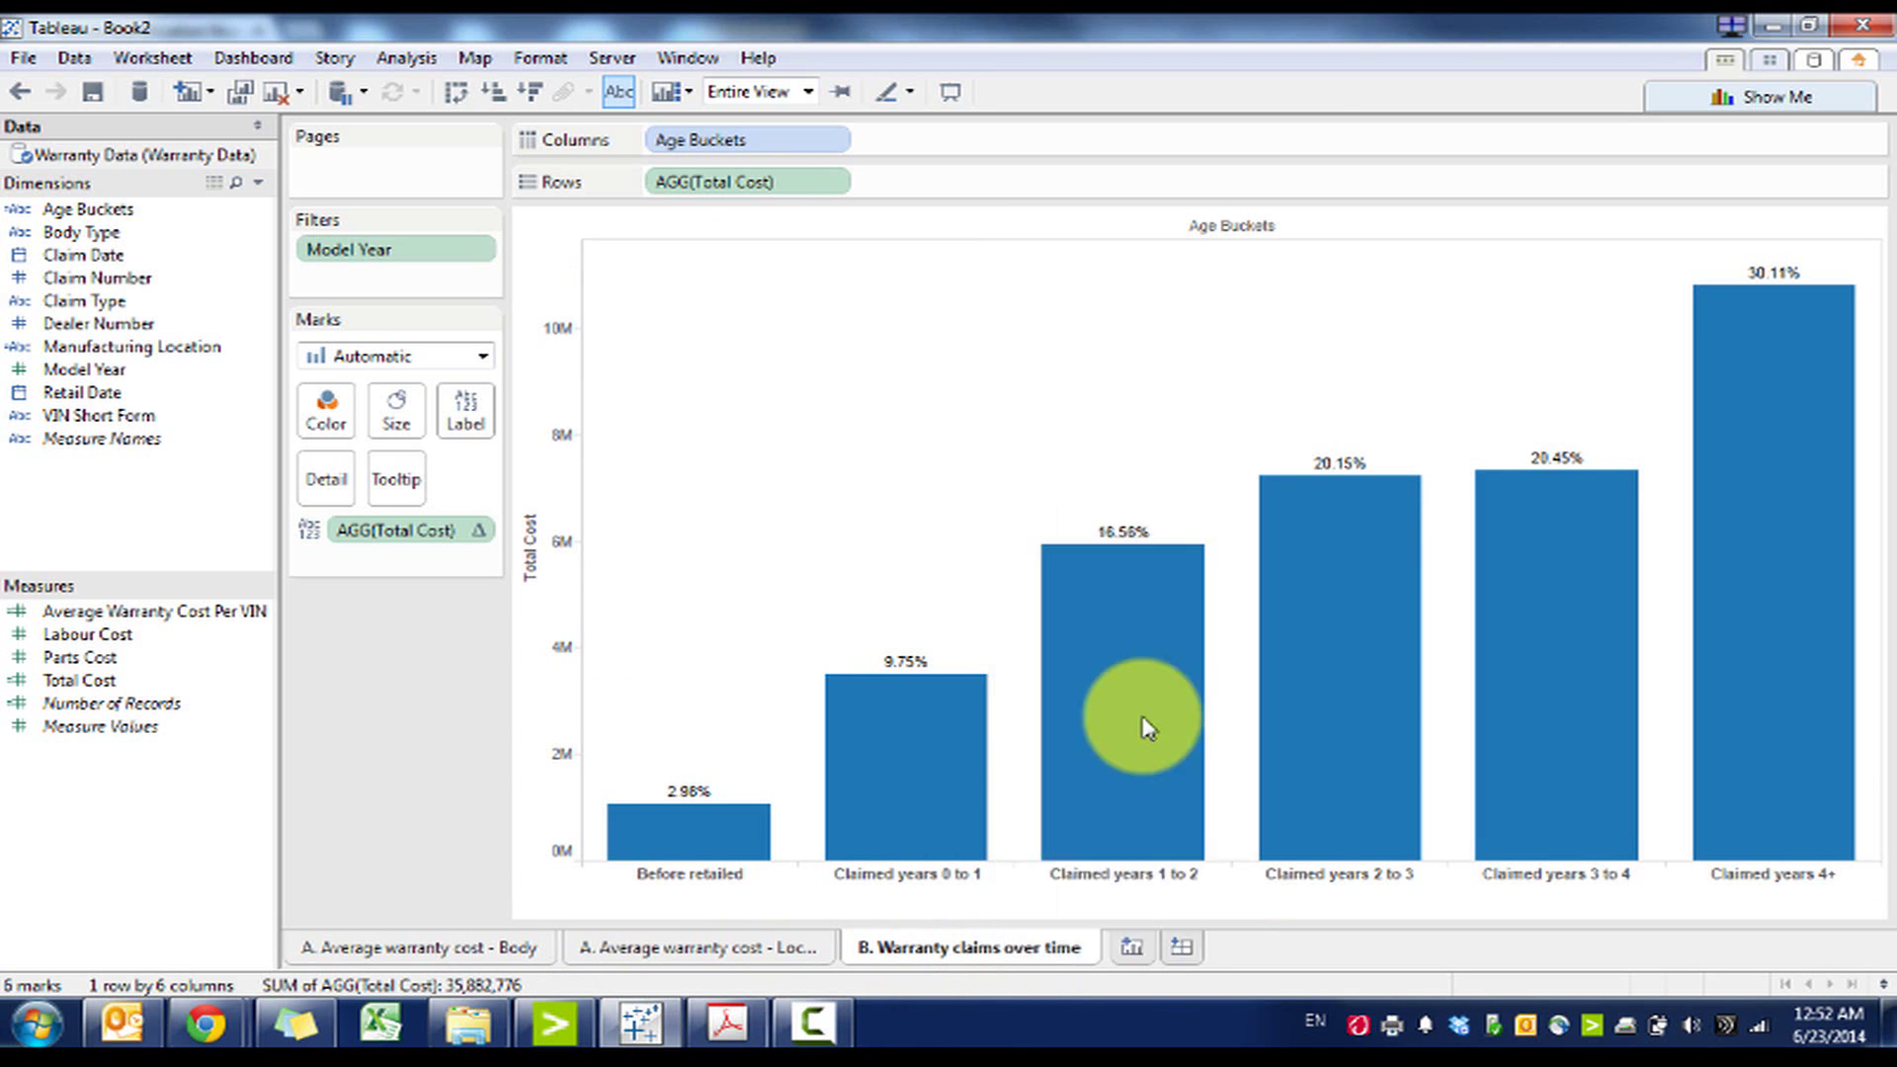
pyautogui.click(1826, 117)
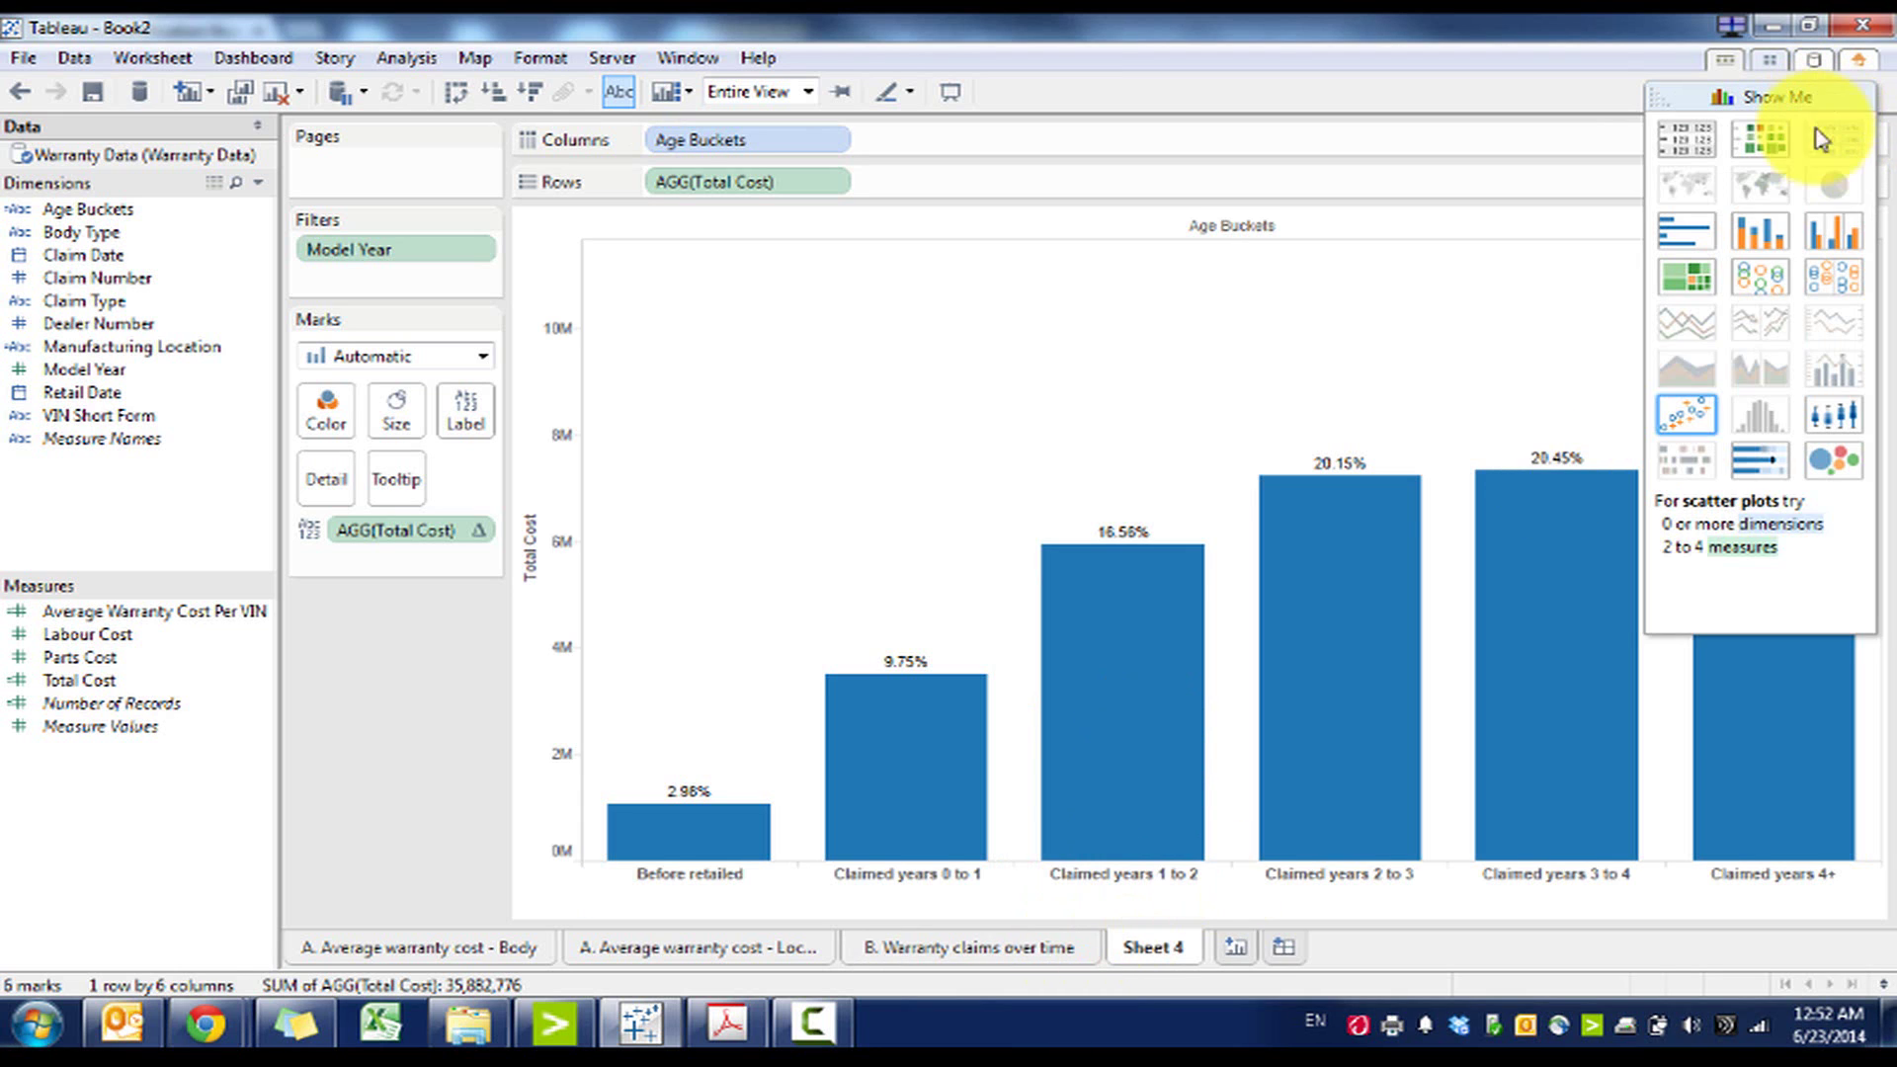
pyautogui.moveTo(114, 358); pyautogui.dragTo(336, 423)
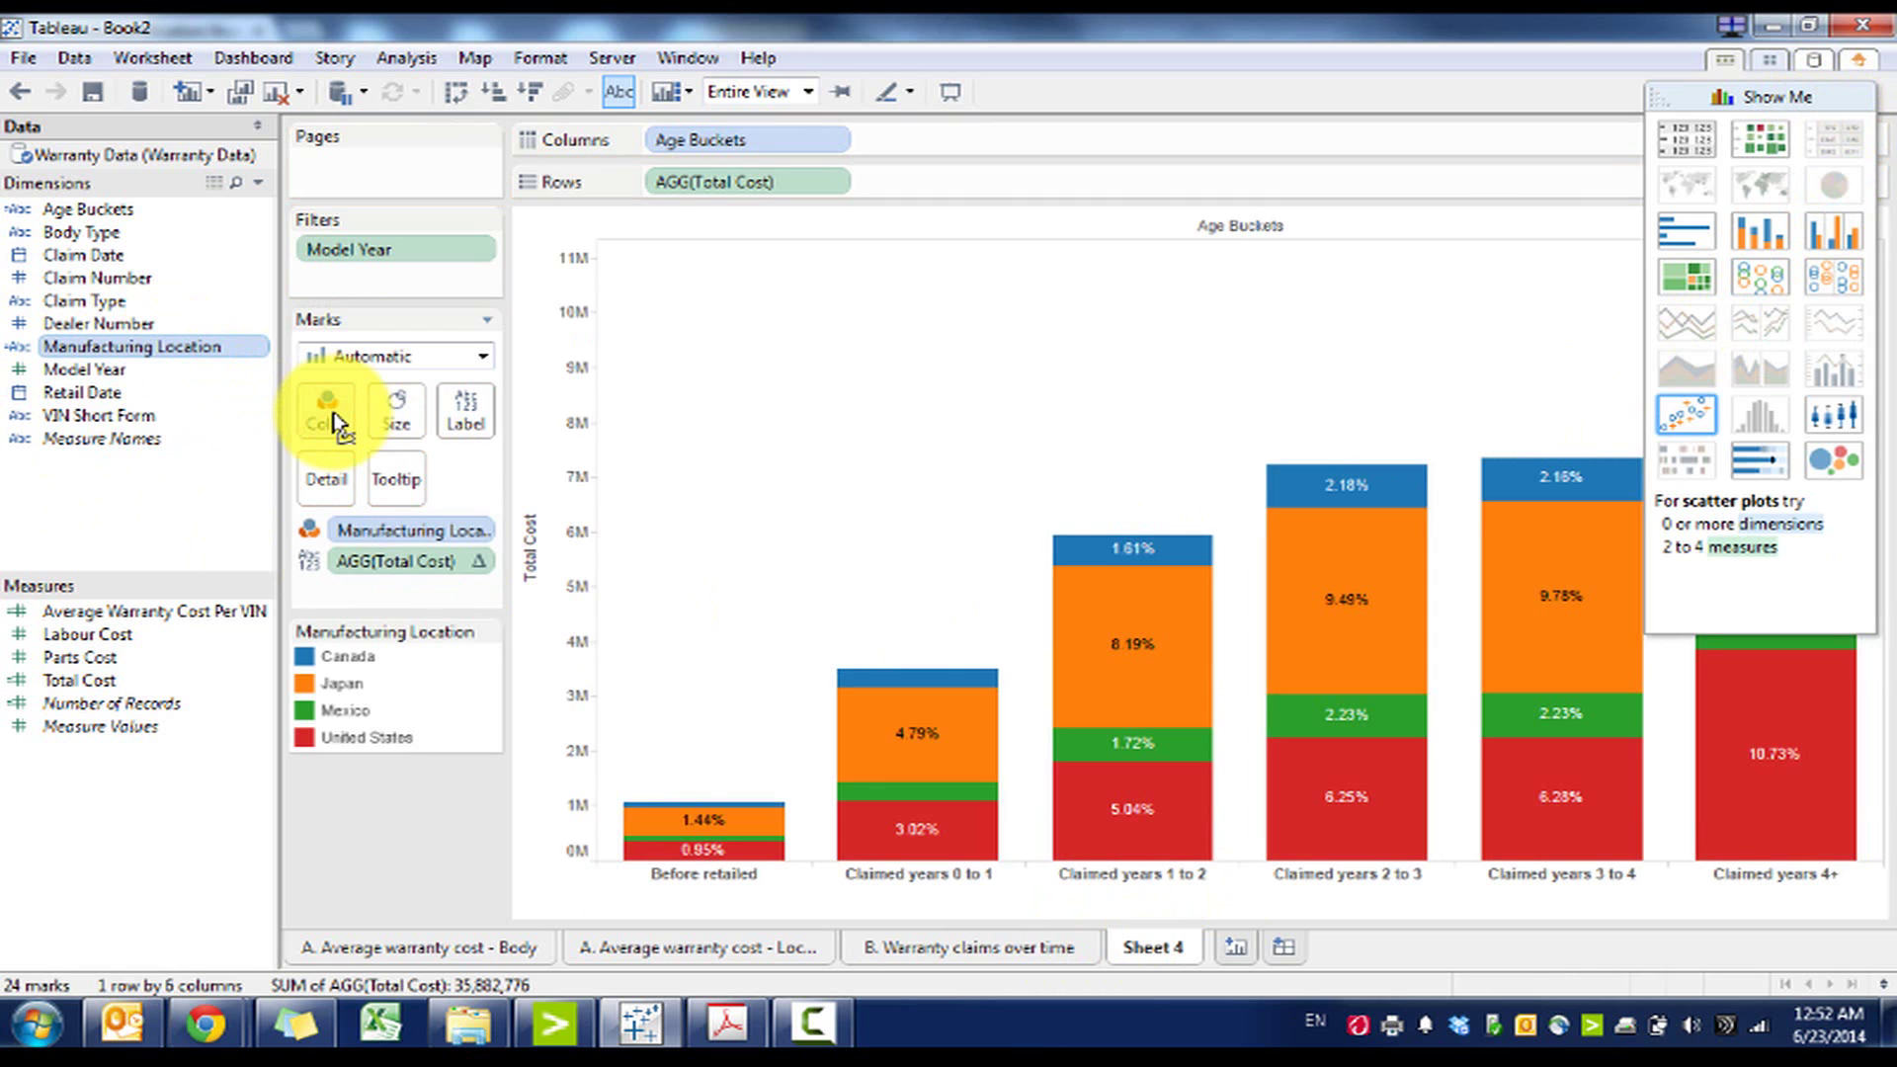
pyautogui.click(1744, 96)
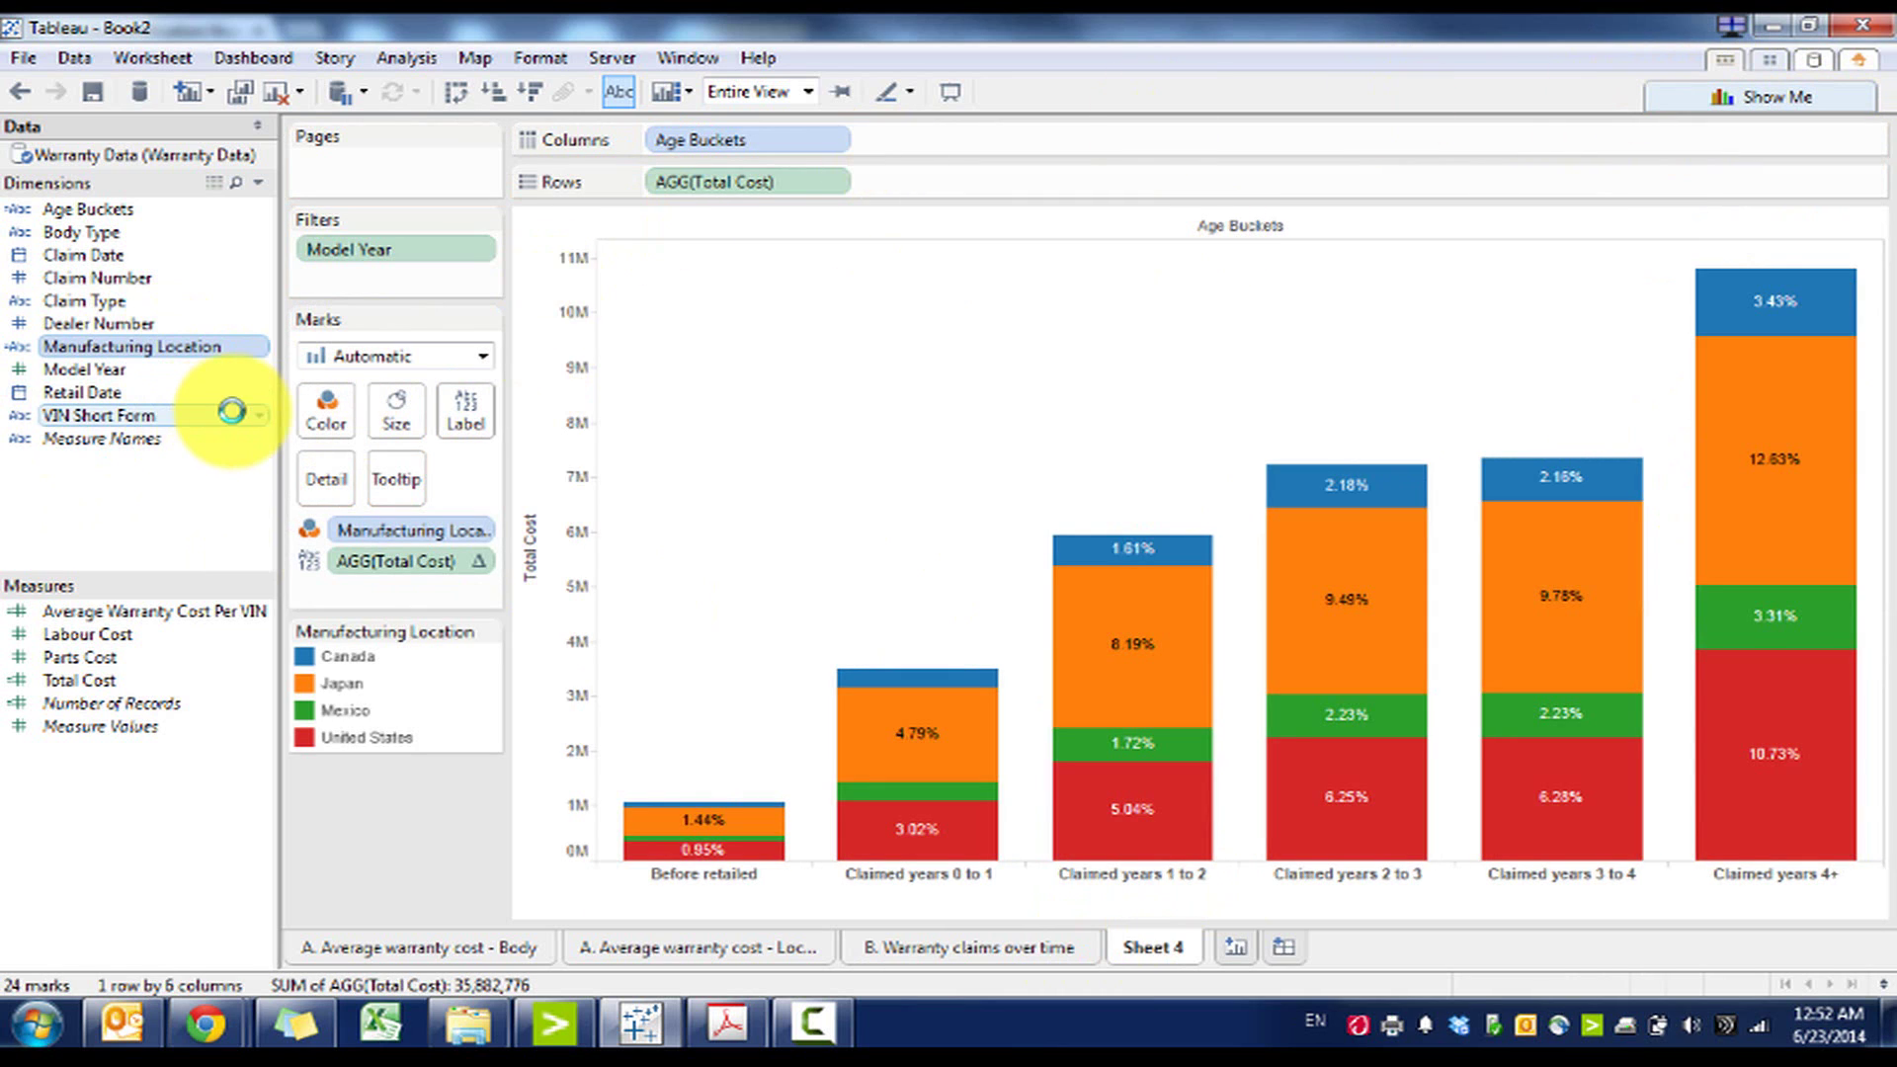
pyautogui.hotkey('ctrl', 'z')
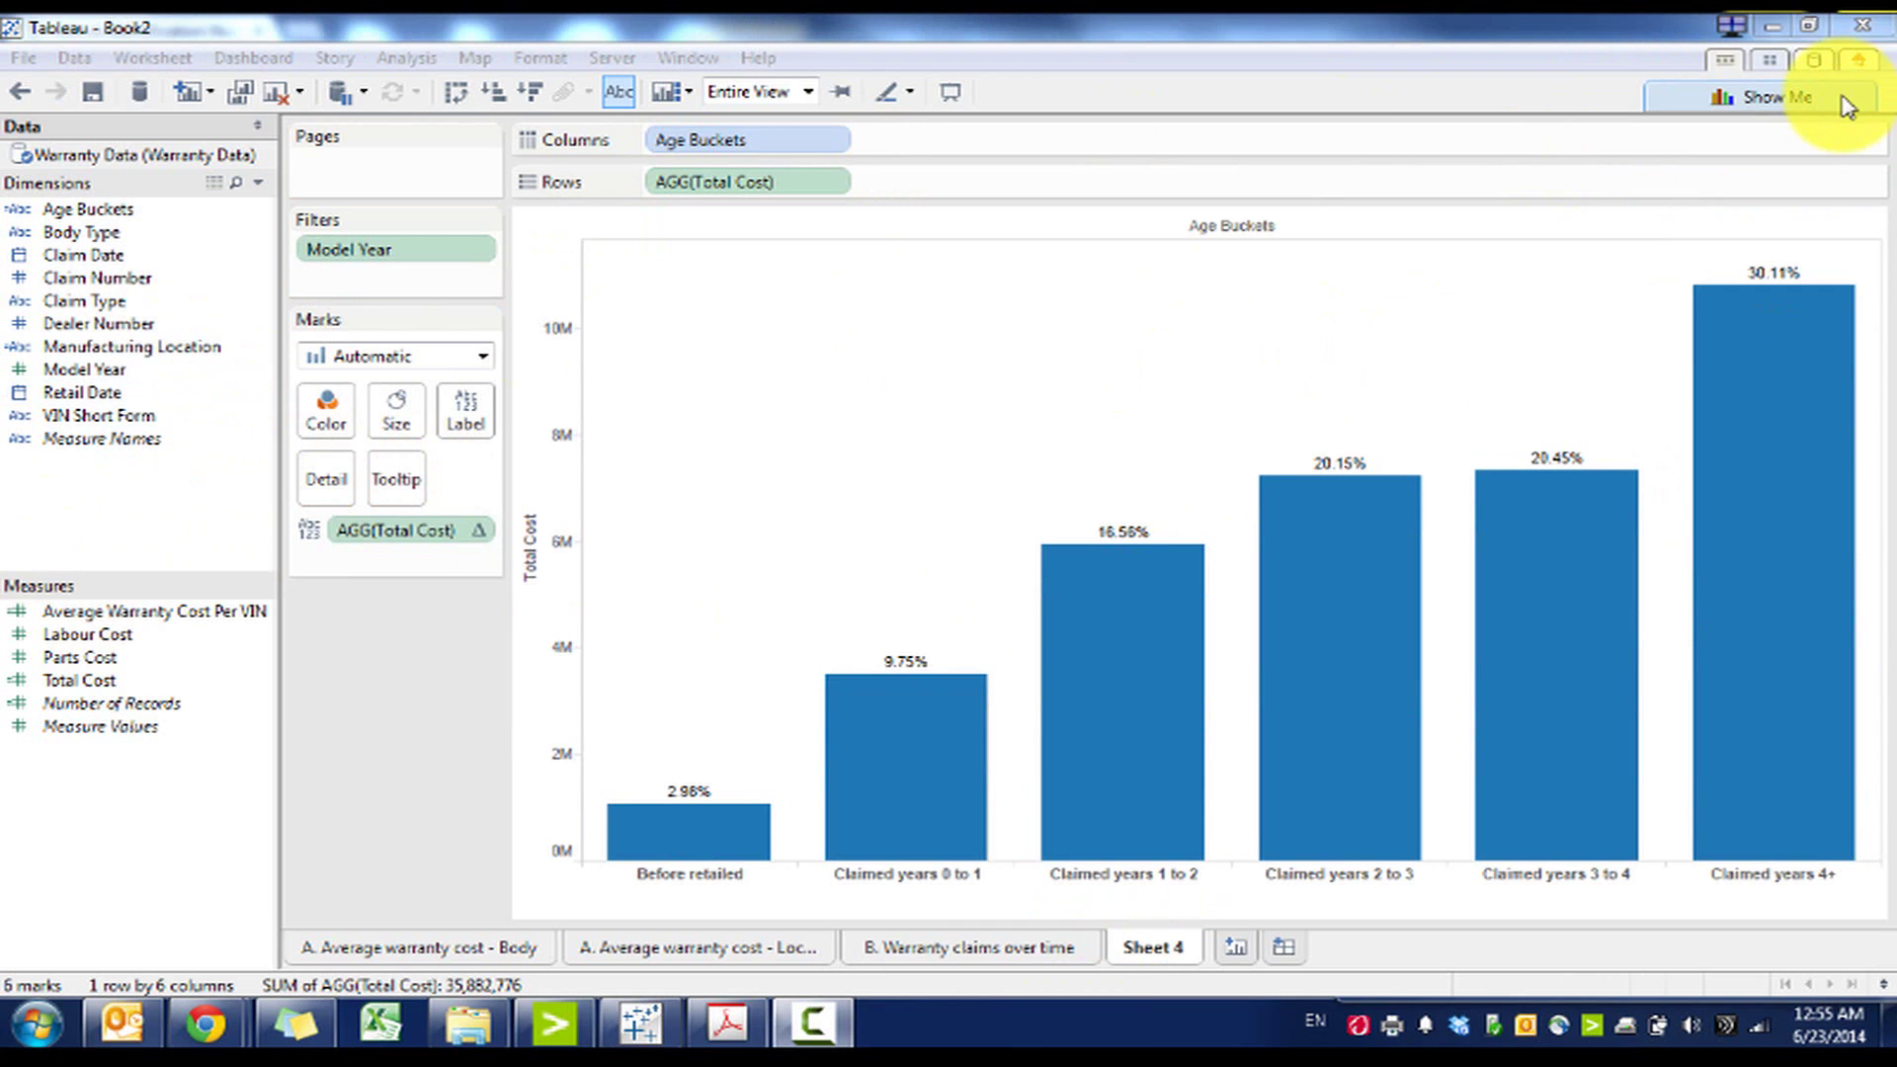
# Switch to side-by-side bars, drop the extra Total Cost, and put Body Type on Columns
pyautogui.click(1843, 101)
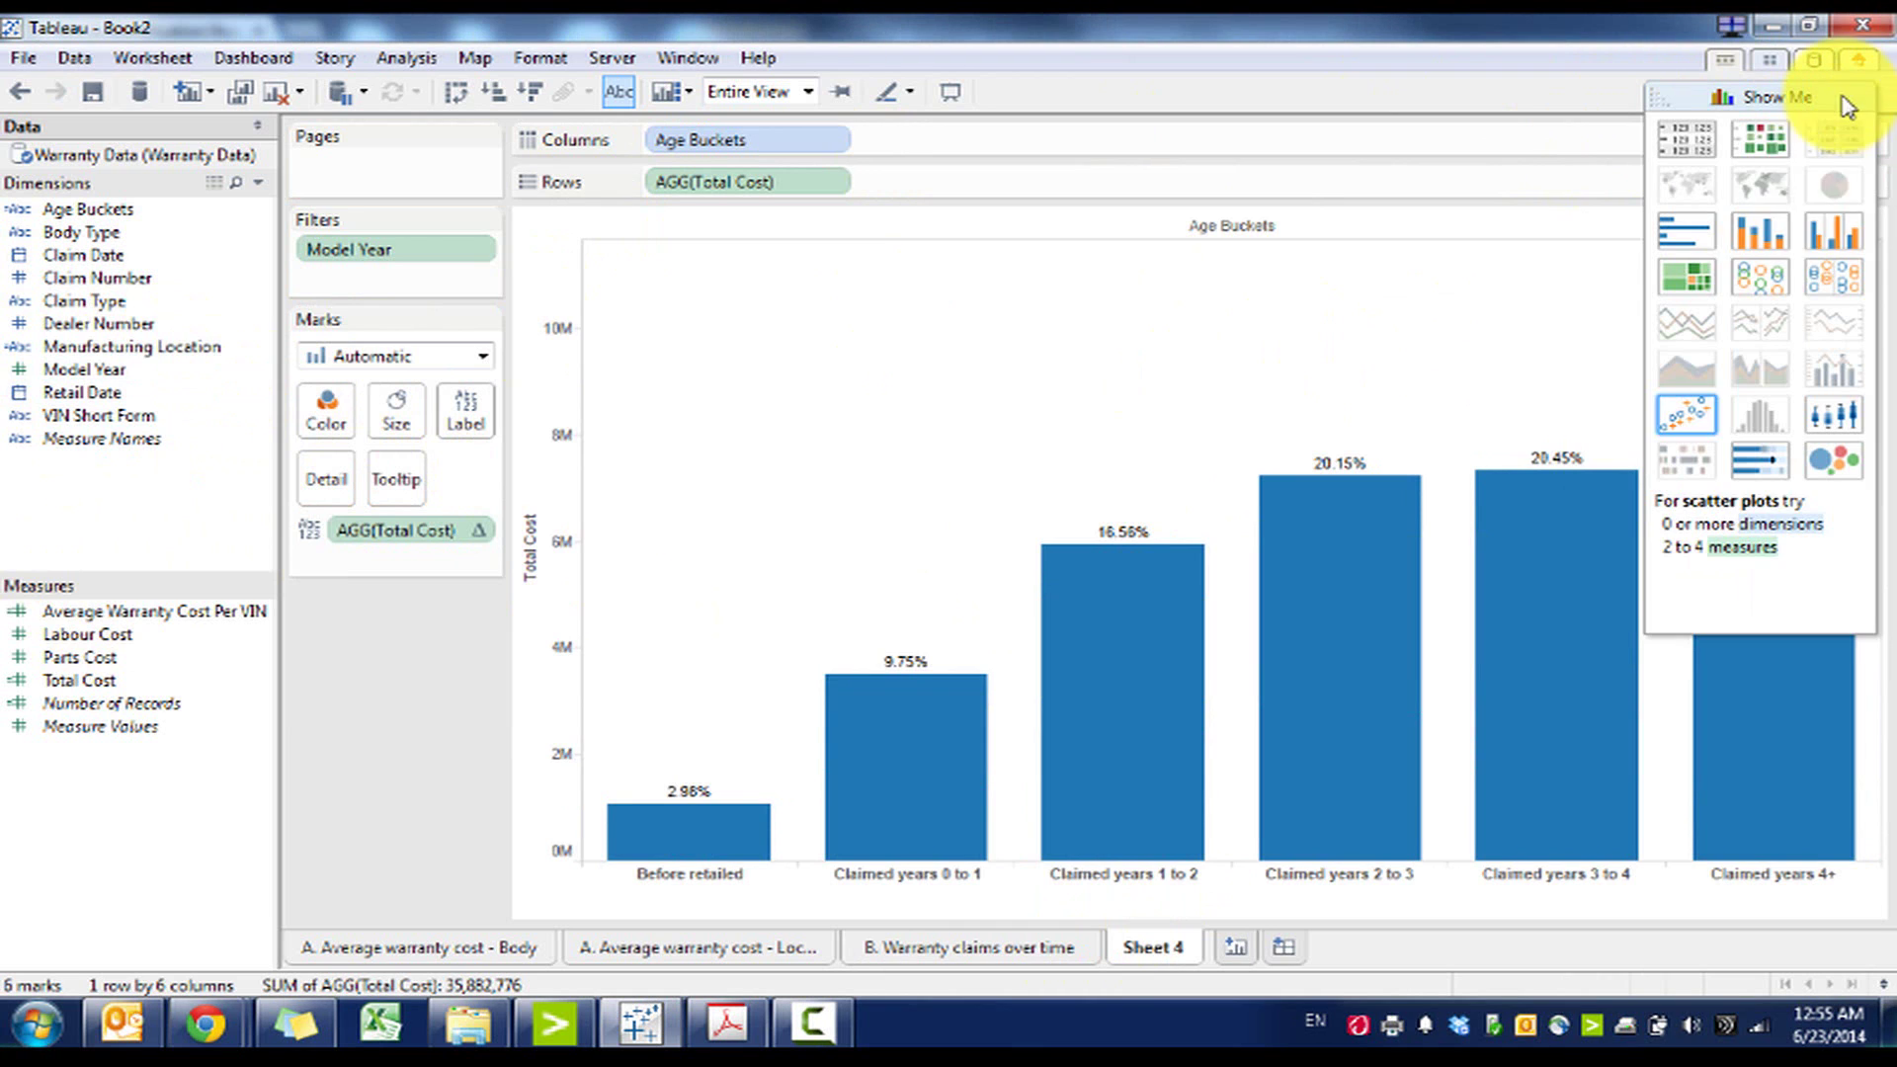
pyautogui.click(1824, 239)
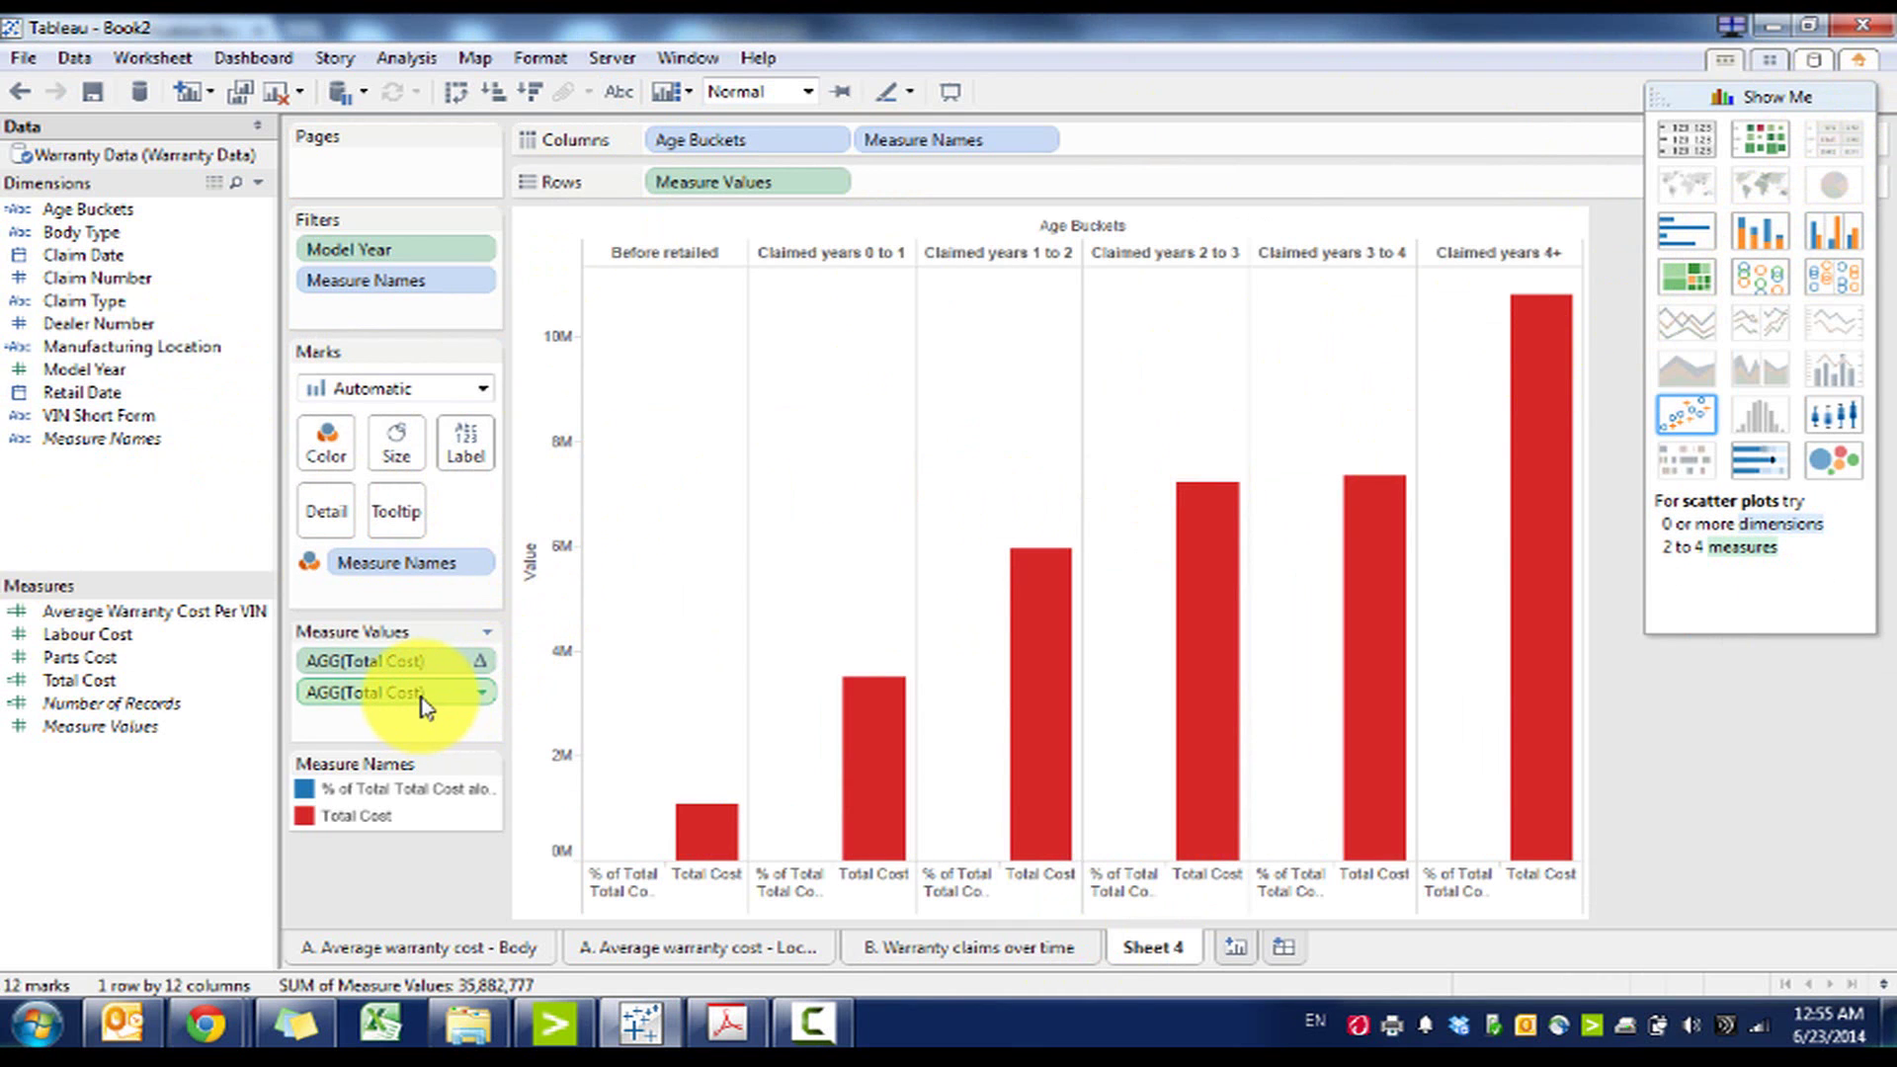
pyautogui.moveTo(423, 694); pyautogui.dragTo(209, 729)
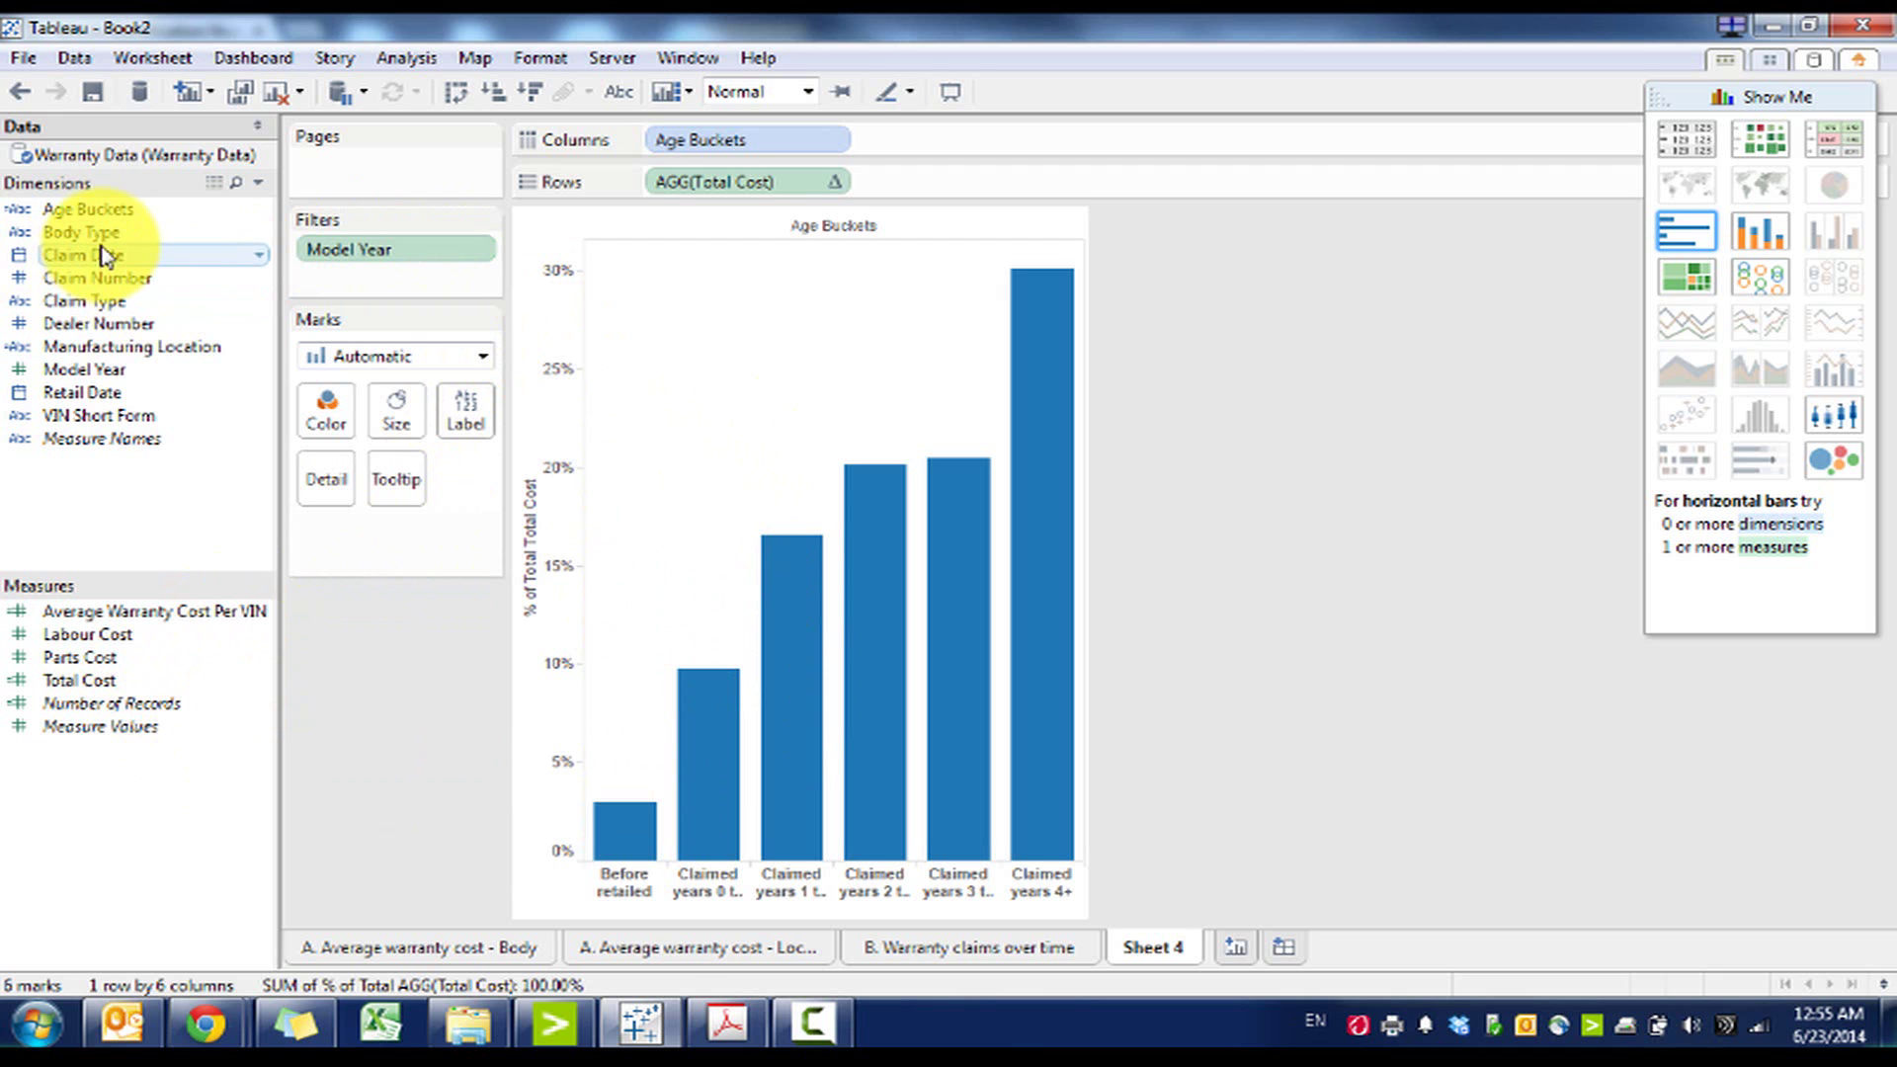
pyautogui.moveTo(85, 255); pyautogui.dragTo(943, 225)
pyautogui.moveTo(698, 140); pyautogui.dragTo(105, 299)
pyautogui.moveTo(83, 232); pyautogui.dragTo(664, 153)
# Order Age Buckets before Body Type, colour bars by Body Type, and label them with Total Cost
pyautogui.click(1769, 96)
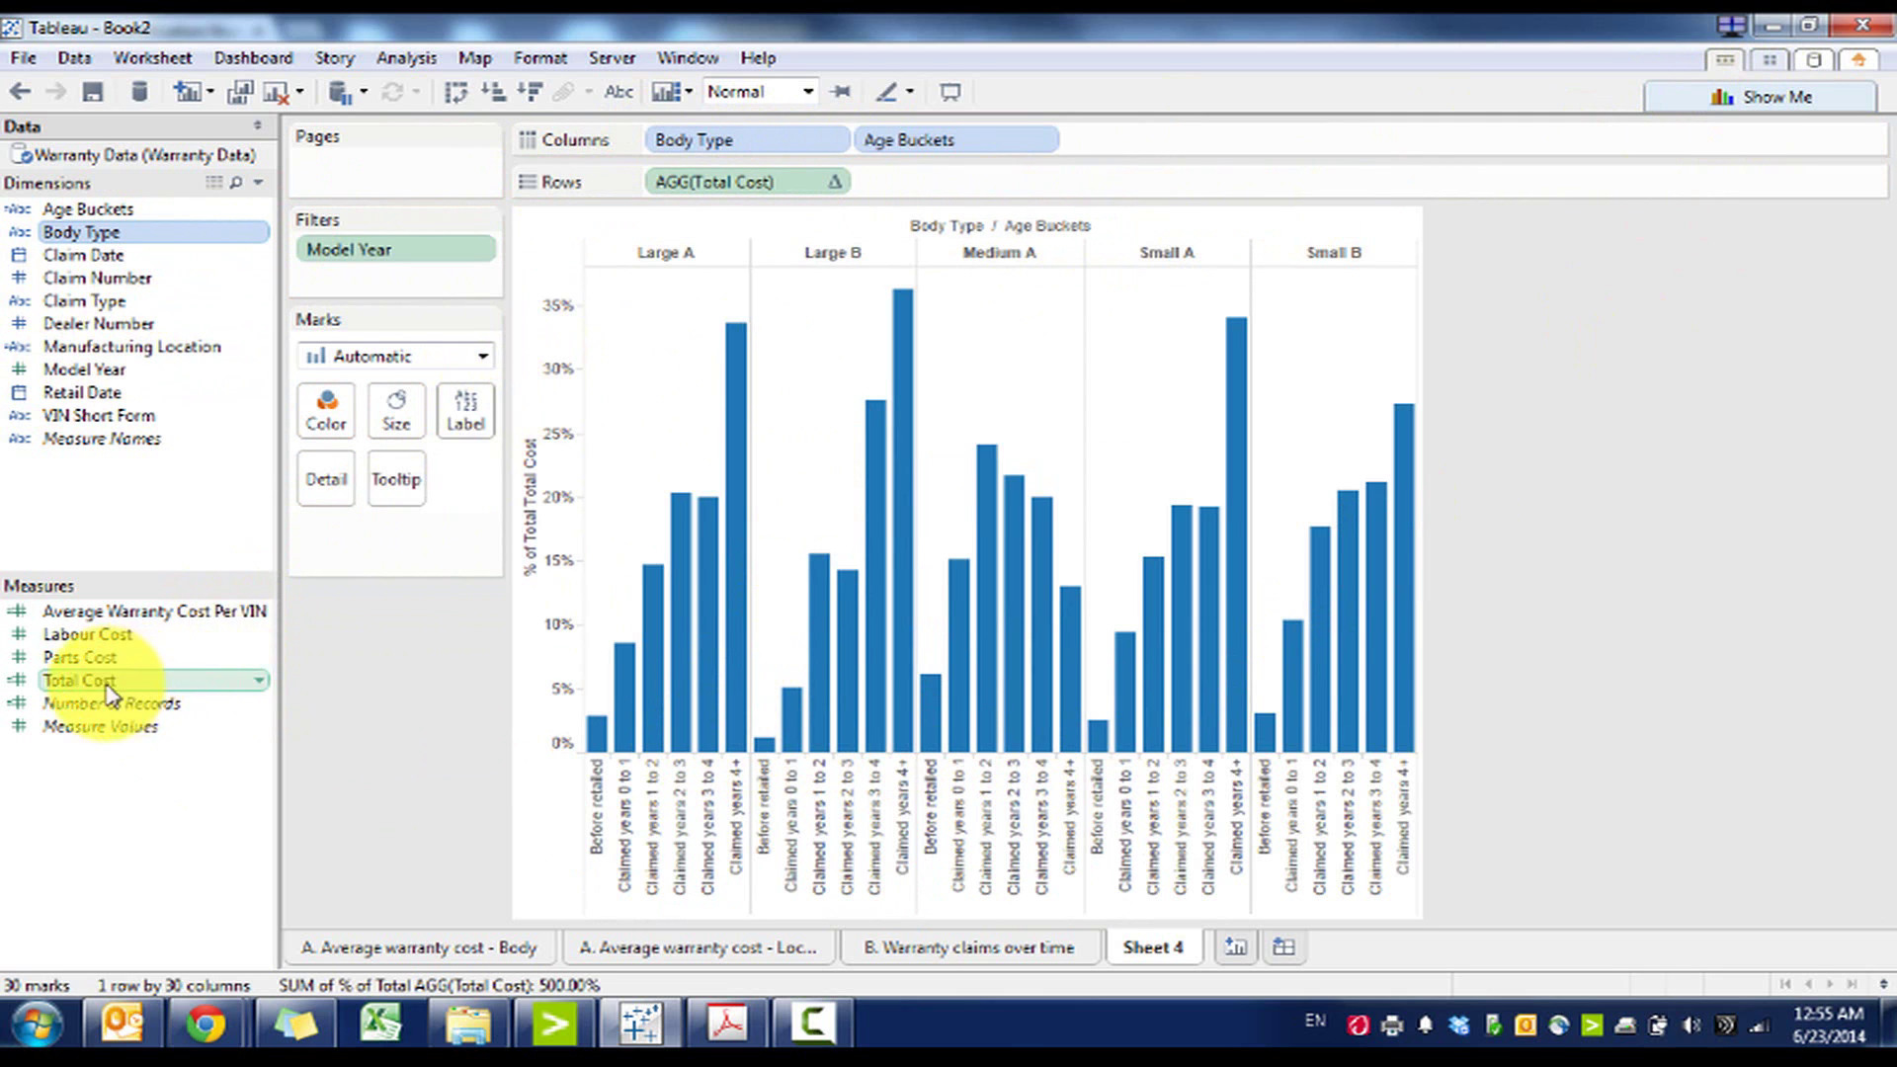
pyautogui.moveTo(702, 140); pyautogui.dragTo(1344, 139)
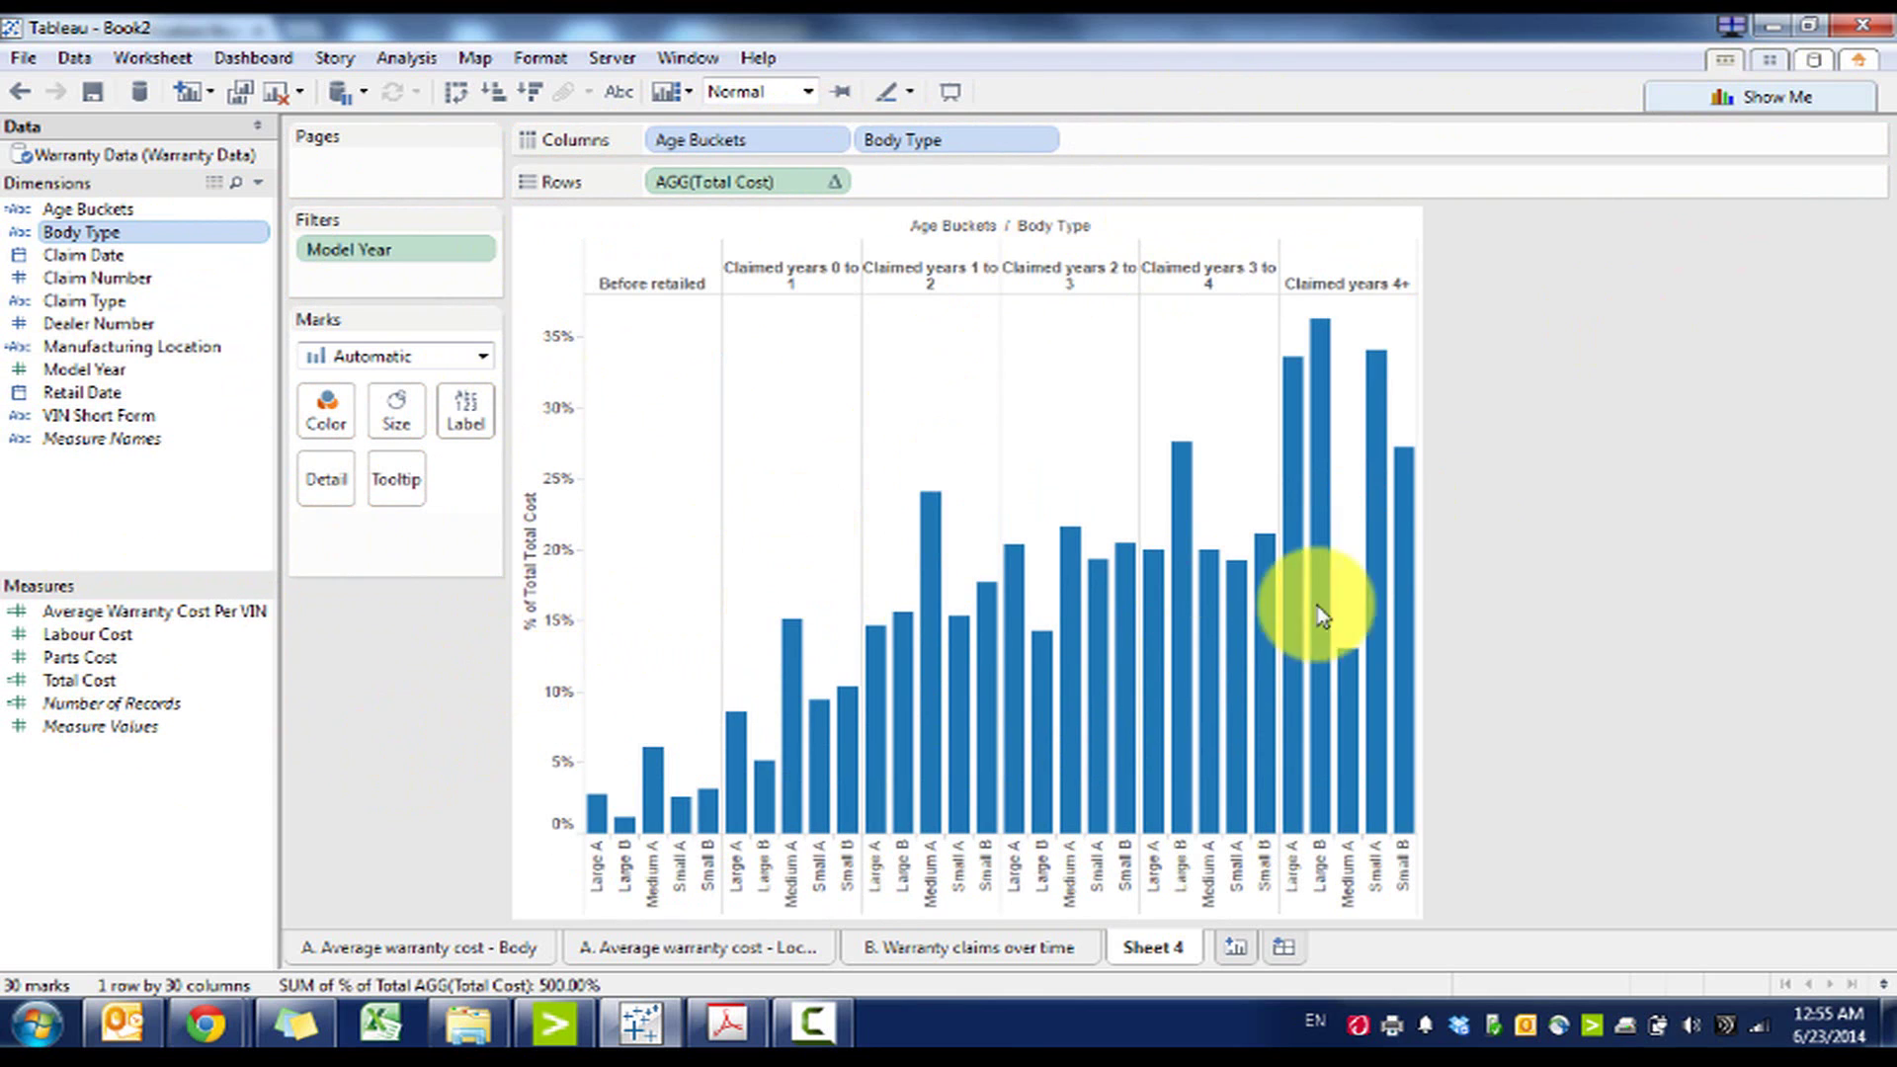
pyautogui.moveTo(81, 232); pyautogui.dragTo(328, 408)
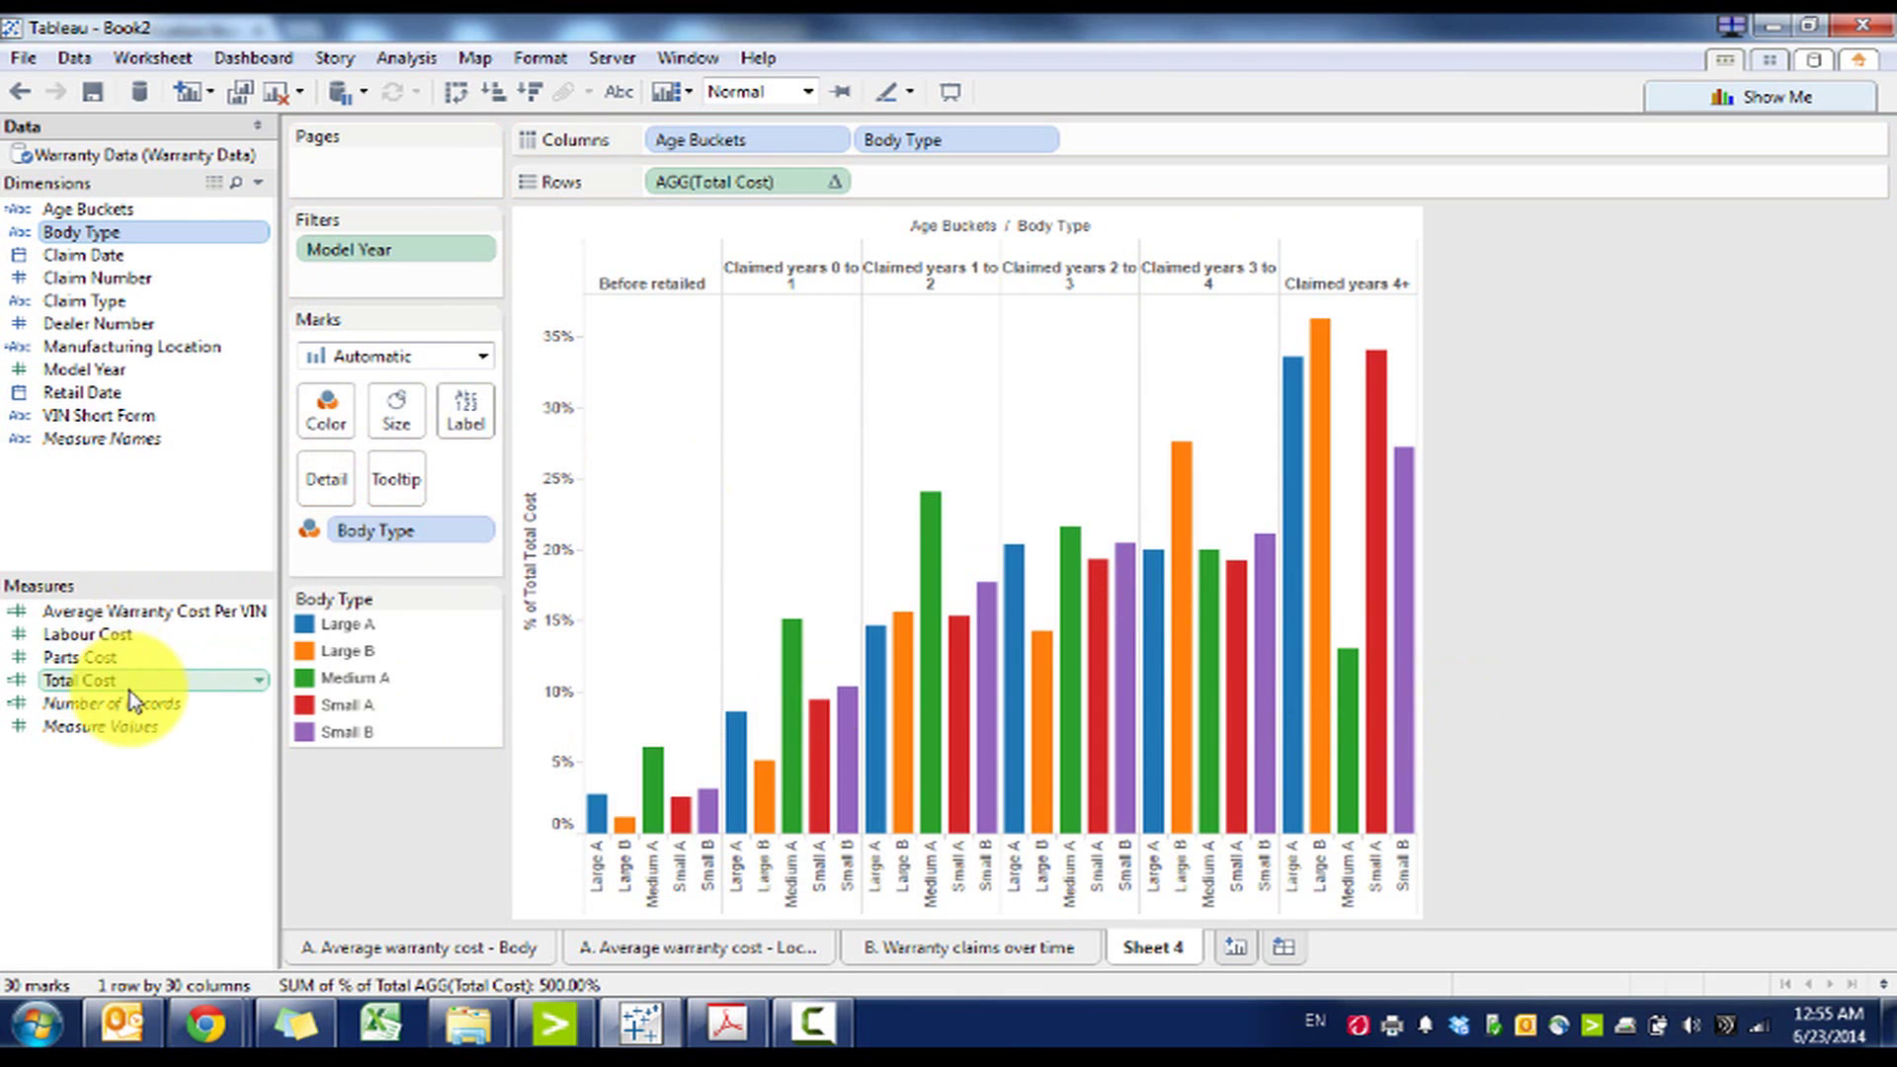
pyautogui.moveTo(99, 682); pyautogui.dragTo(472, 415)
# Try Percent of Total labels summarized per pane, then undo the calculation
pyautogui.click(479, 560)
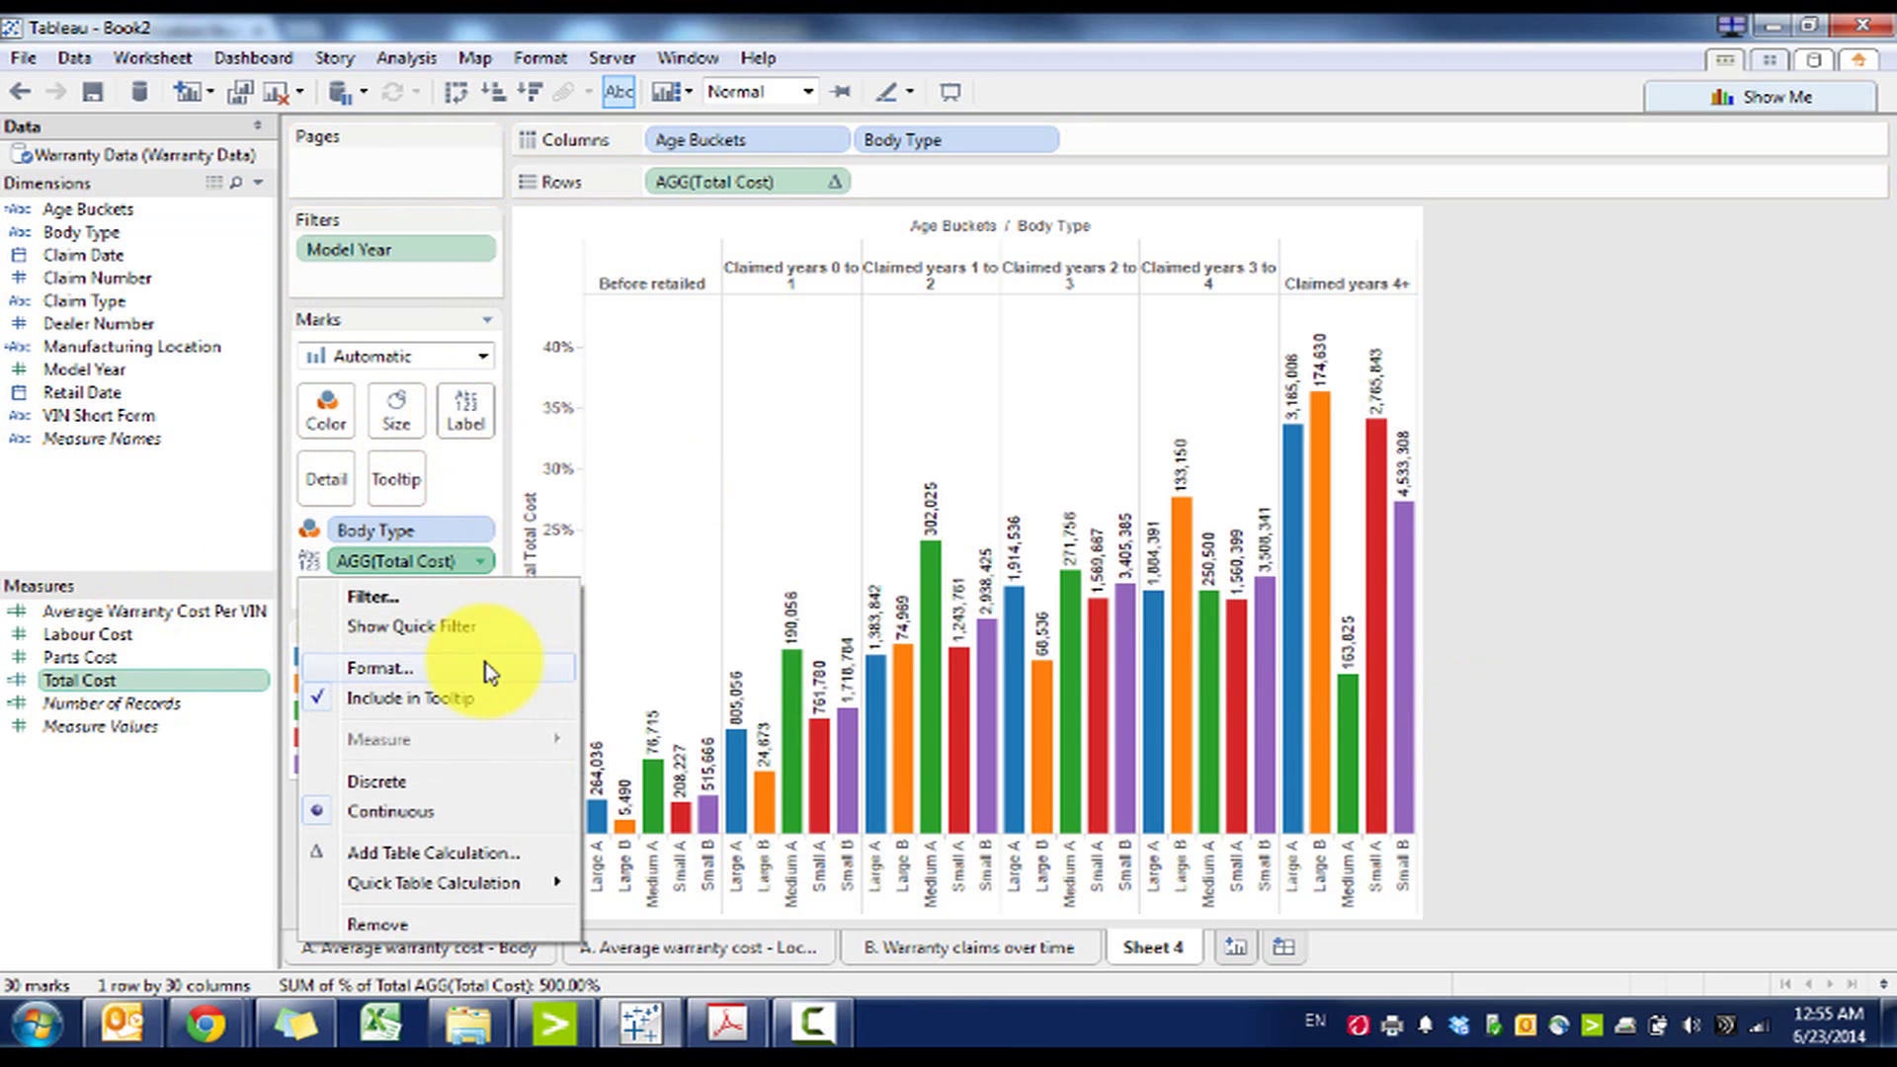
pyautogui.moveTo(514, 882)
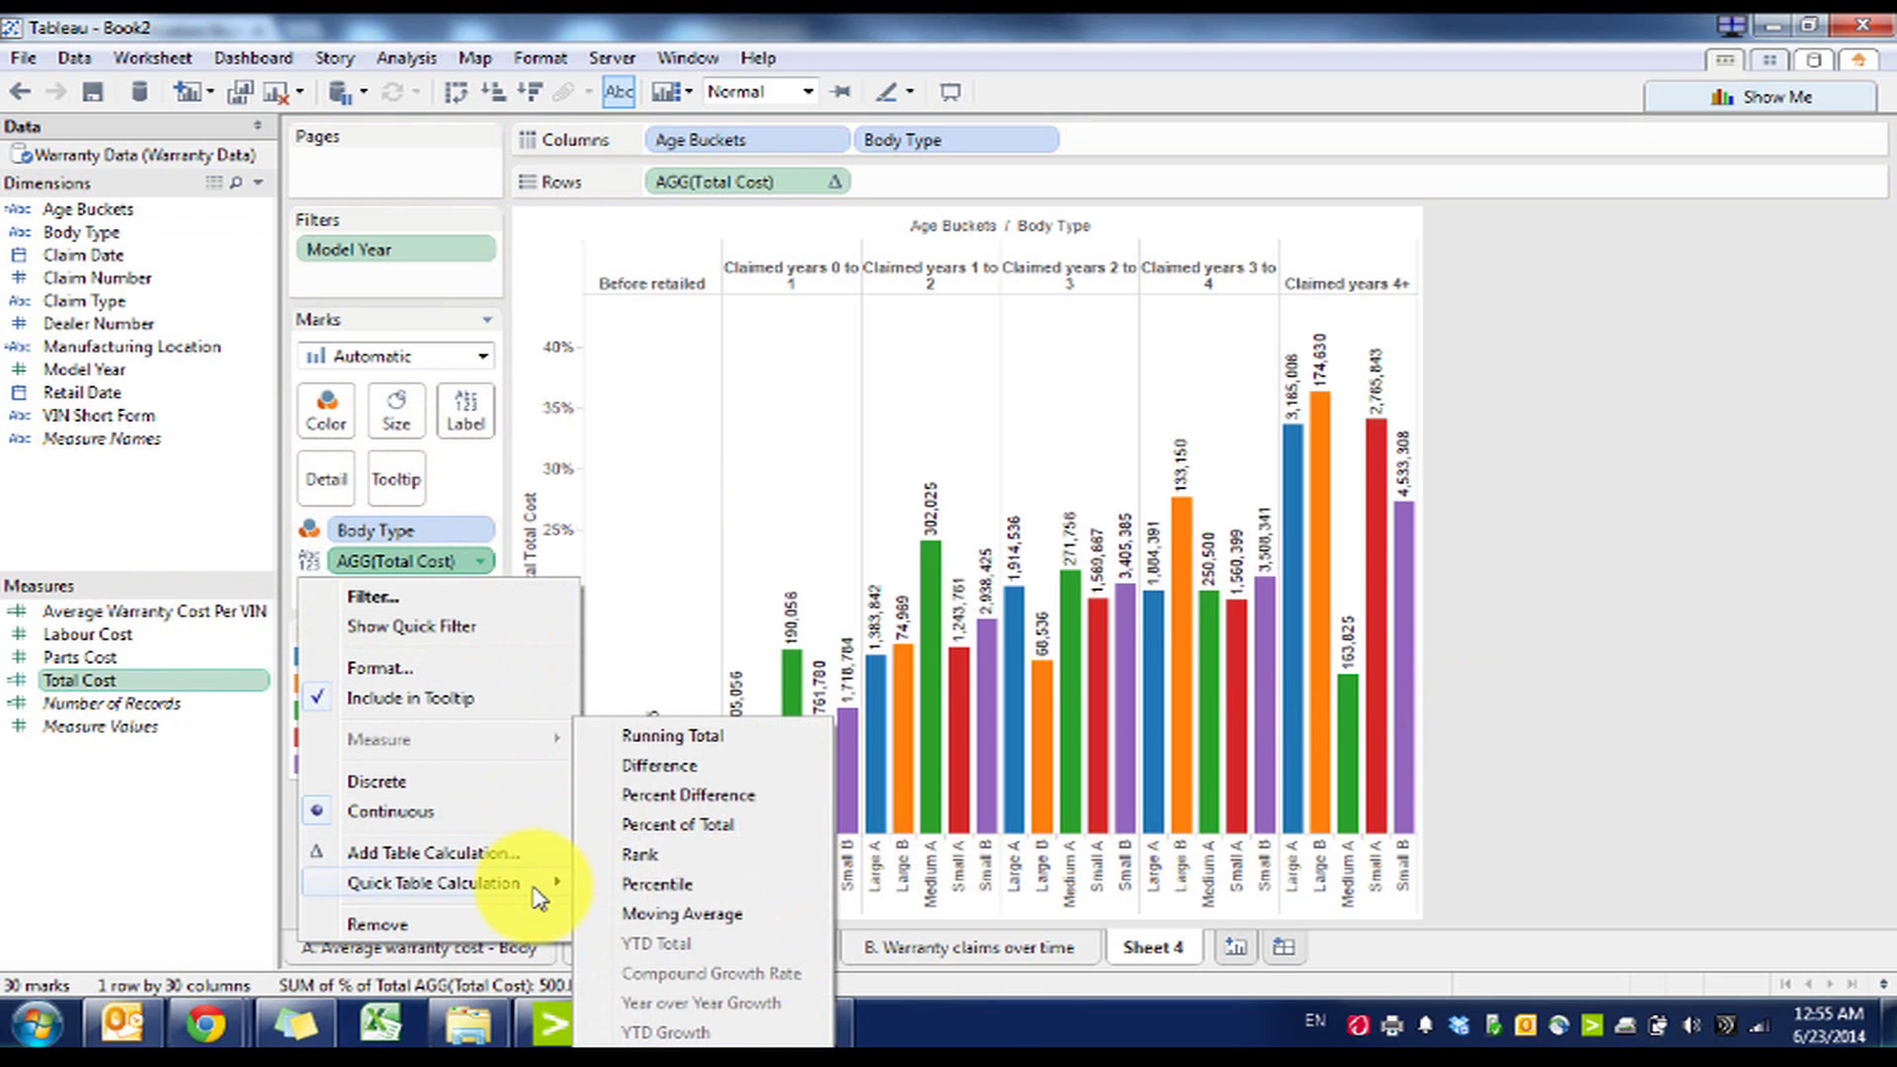
pyautogui.click(679, 824)
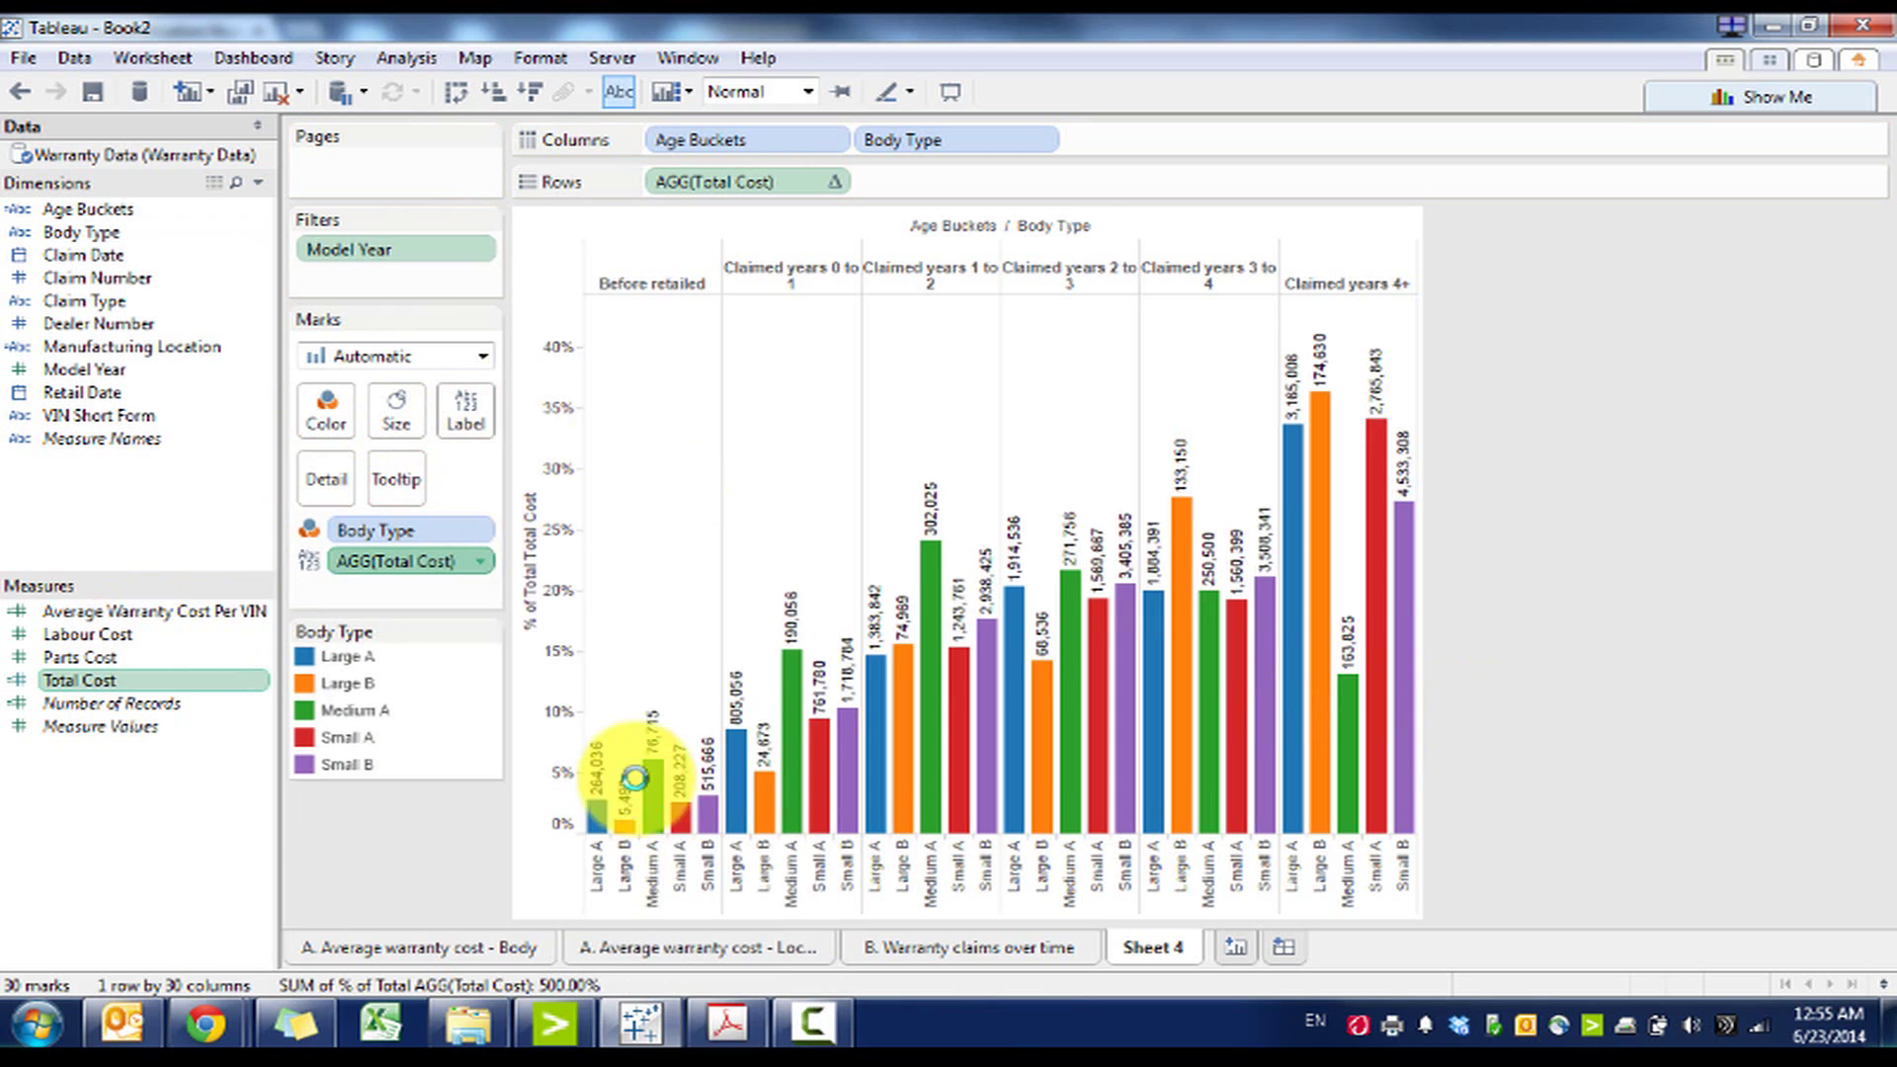
pyautogui.click(480, 565)
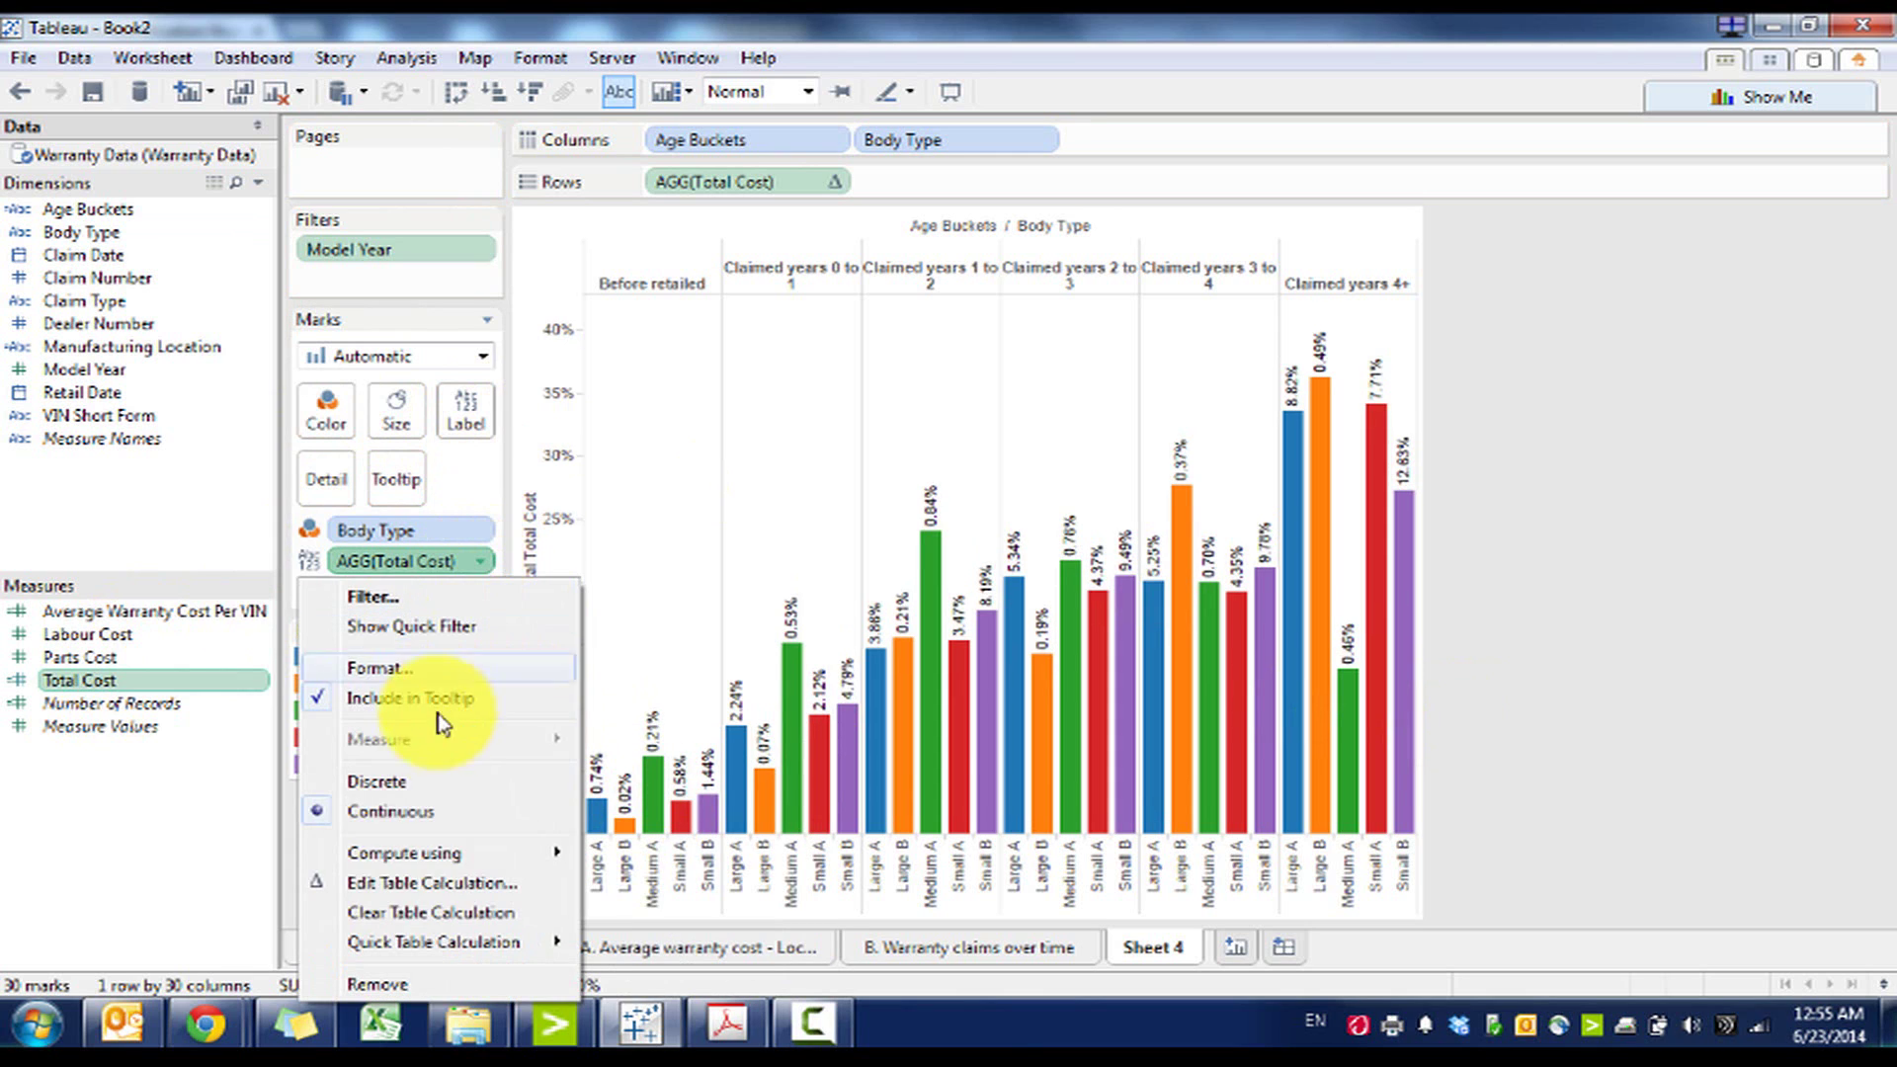
pyautogui.click(449, 879)
pyautogui.click(1094, 445)
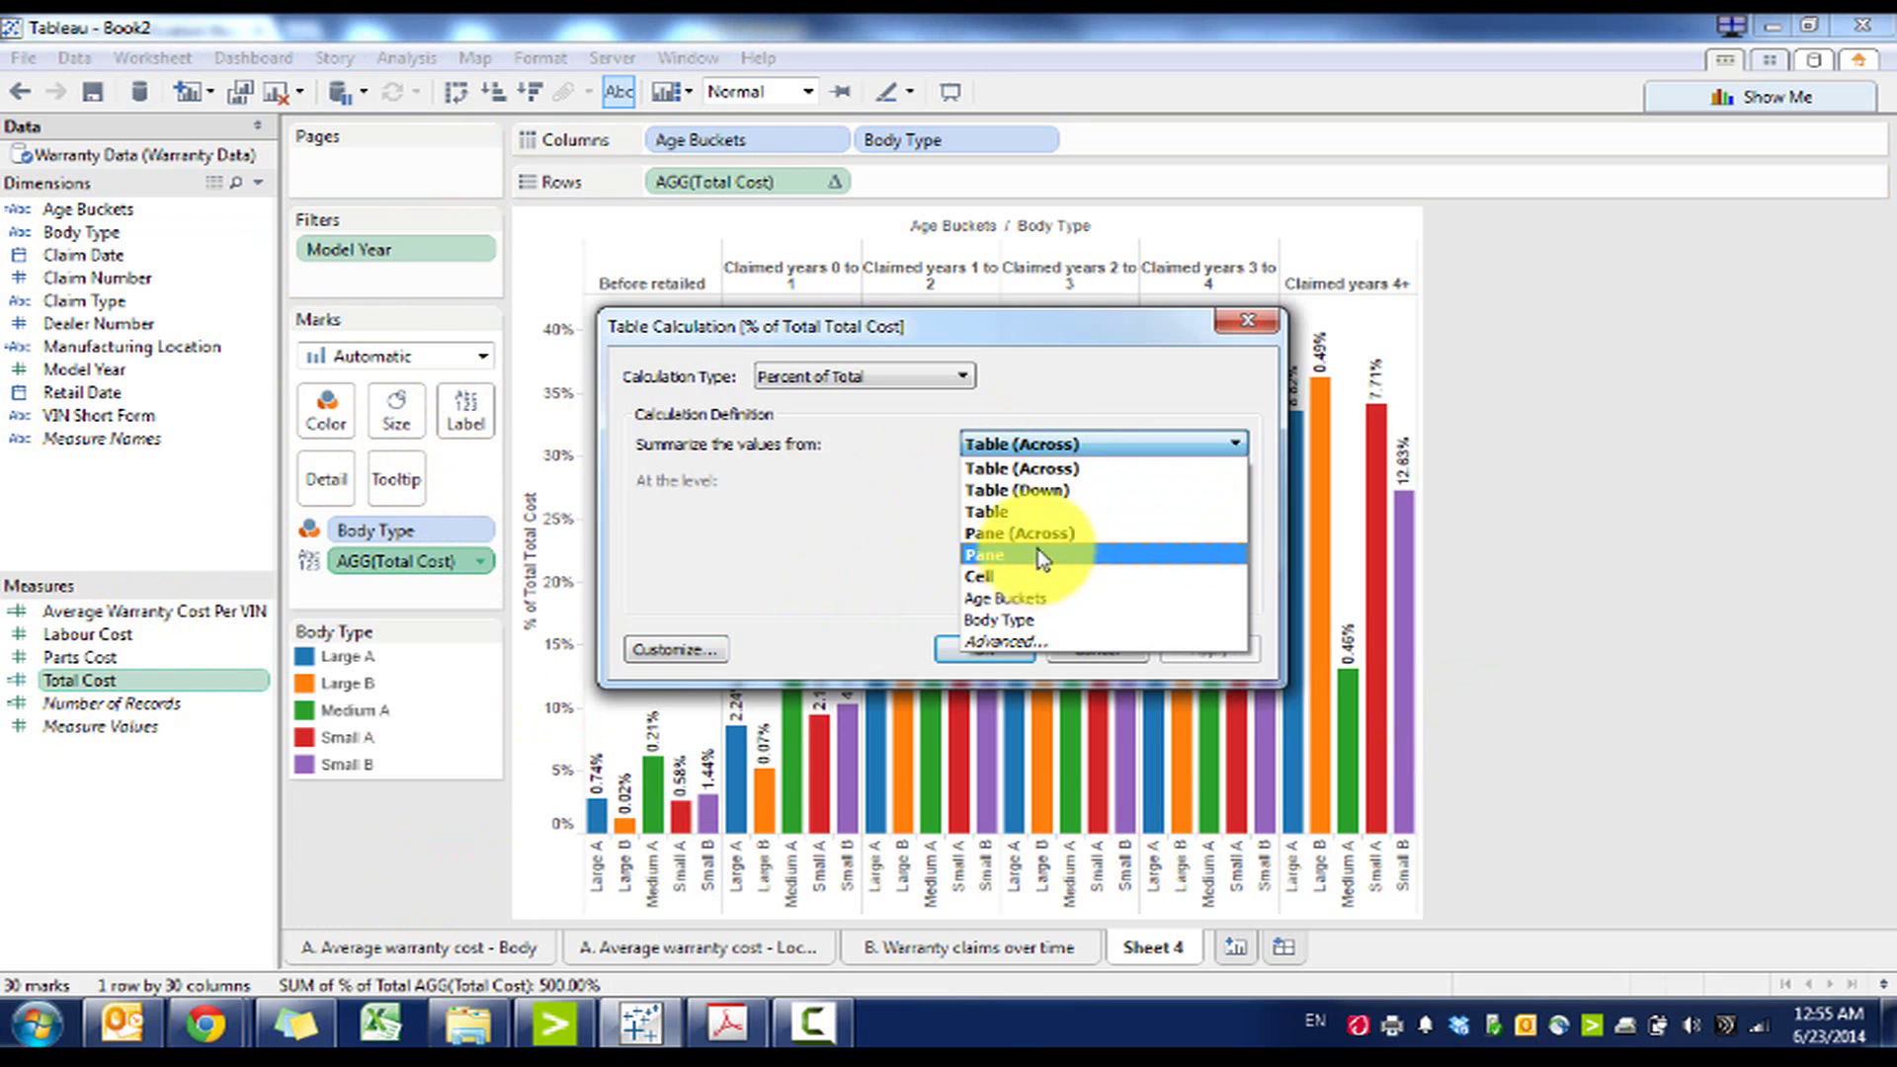
pyautogui.click(1040, 557)
pyautogui.click(980, 648)
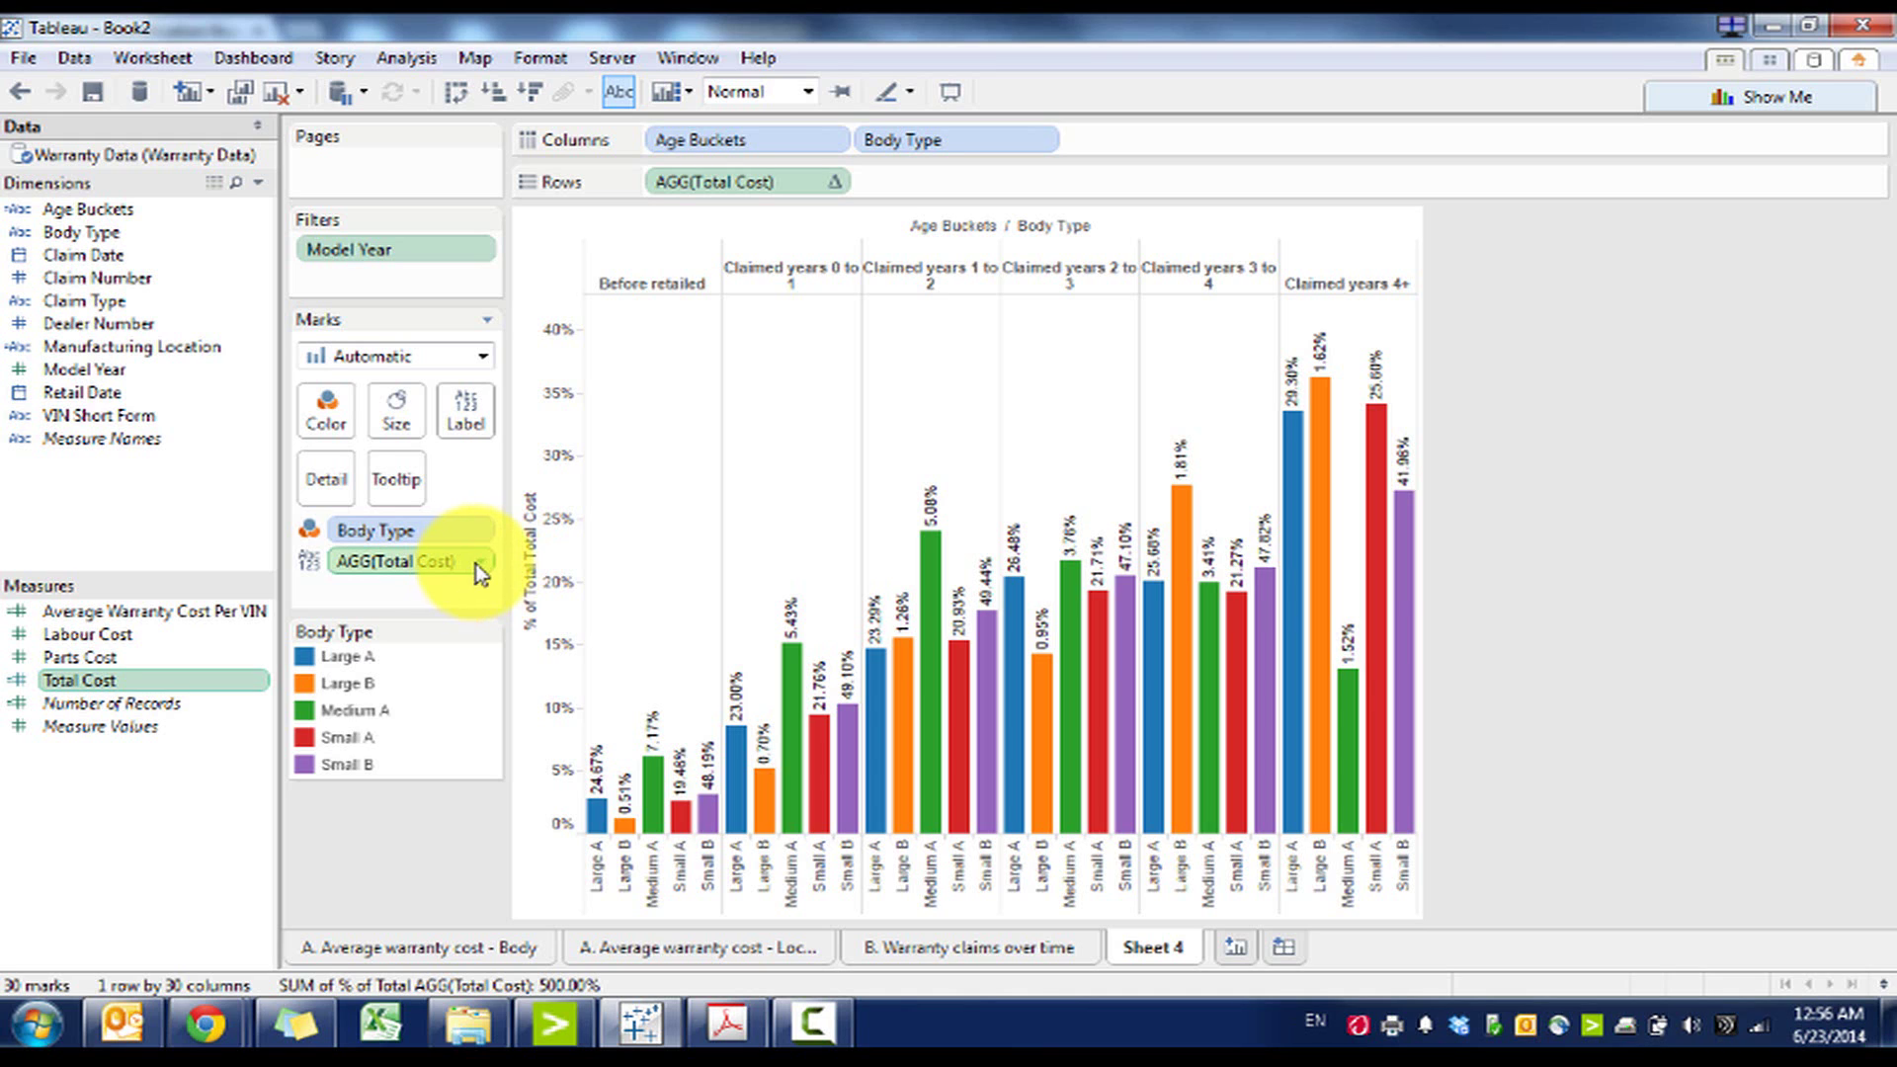
pyautogui.hotkey('ctrl', 'z')
# Put Body Type before Age Buckets and show per-pane Percent of Total labels, Large B peaking at 36.27%
pyautogui.moveTo(939, 143); pyautogui.dragTo(652, 143)
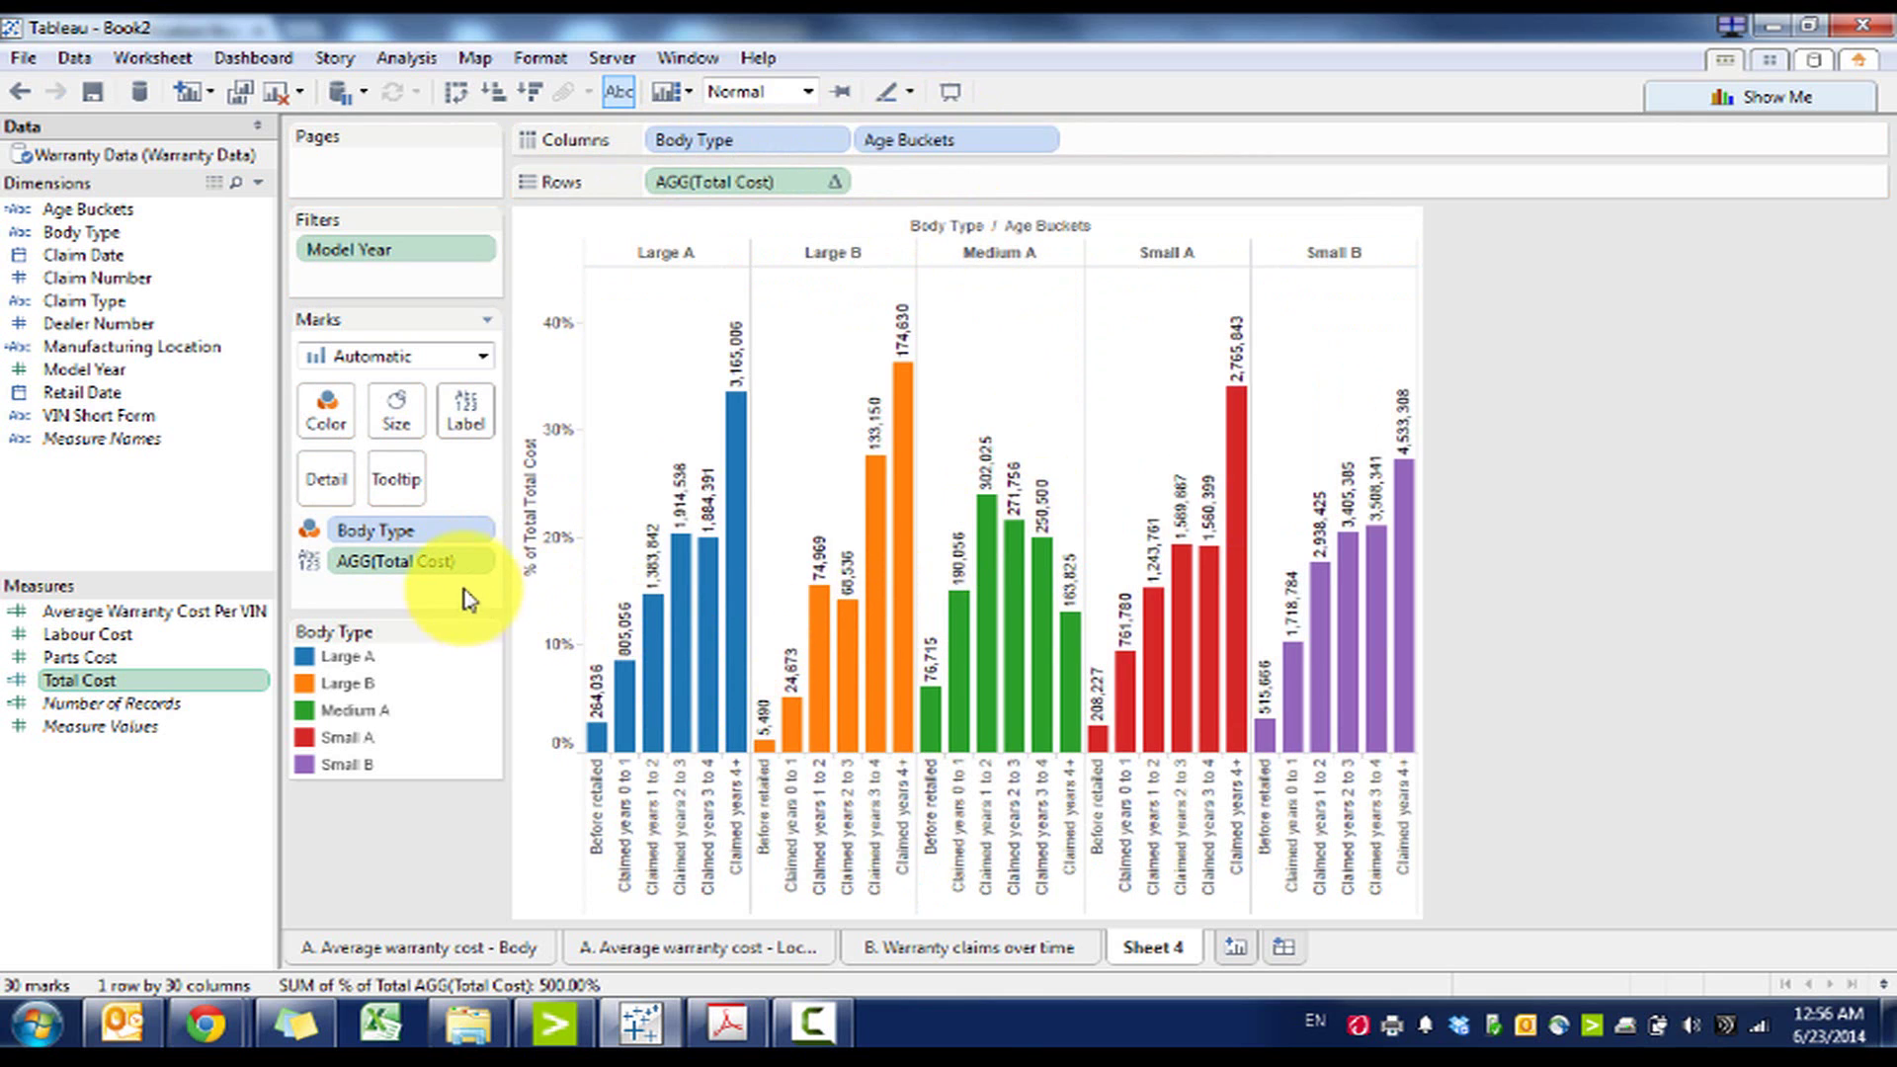
pyautogui.click(481, 562)
pyautogui.moveTo(478, 883)
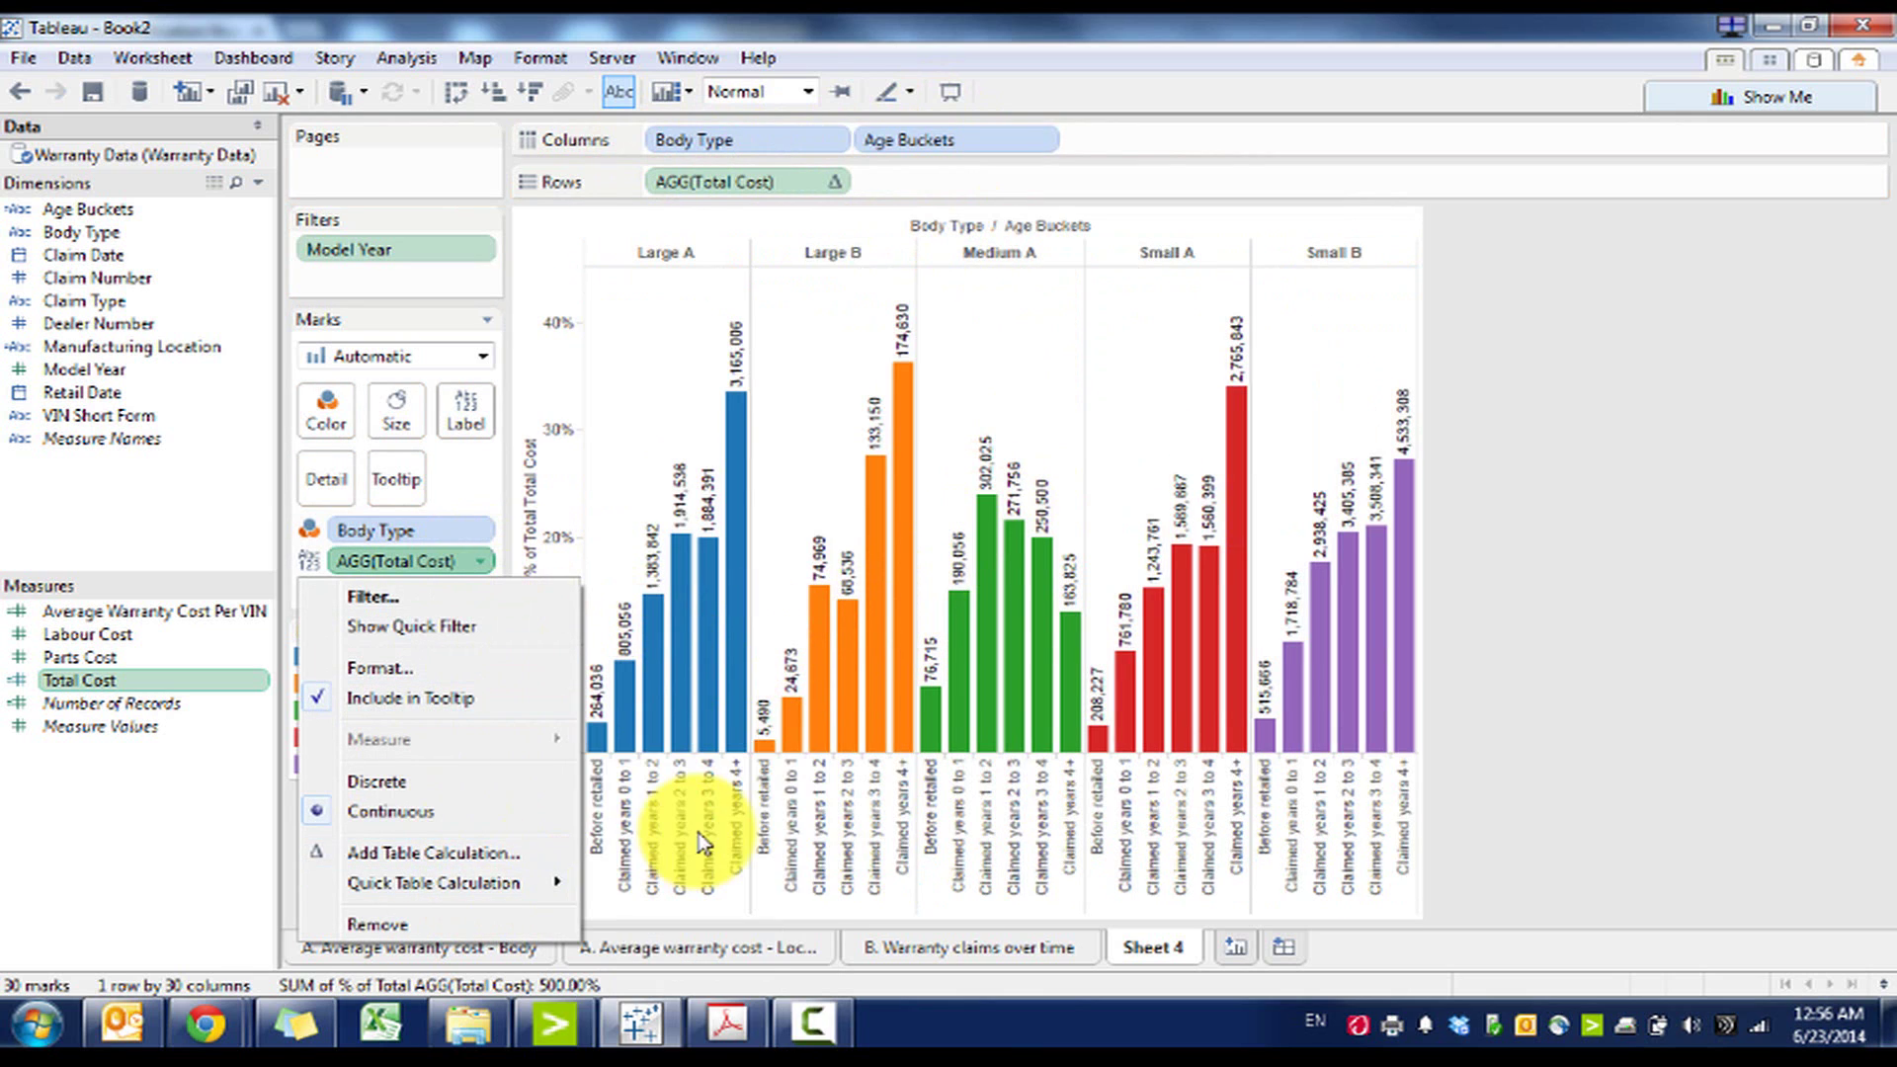
pyautogui.click(599, 761)
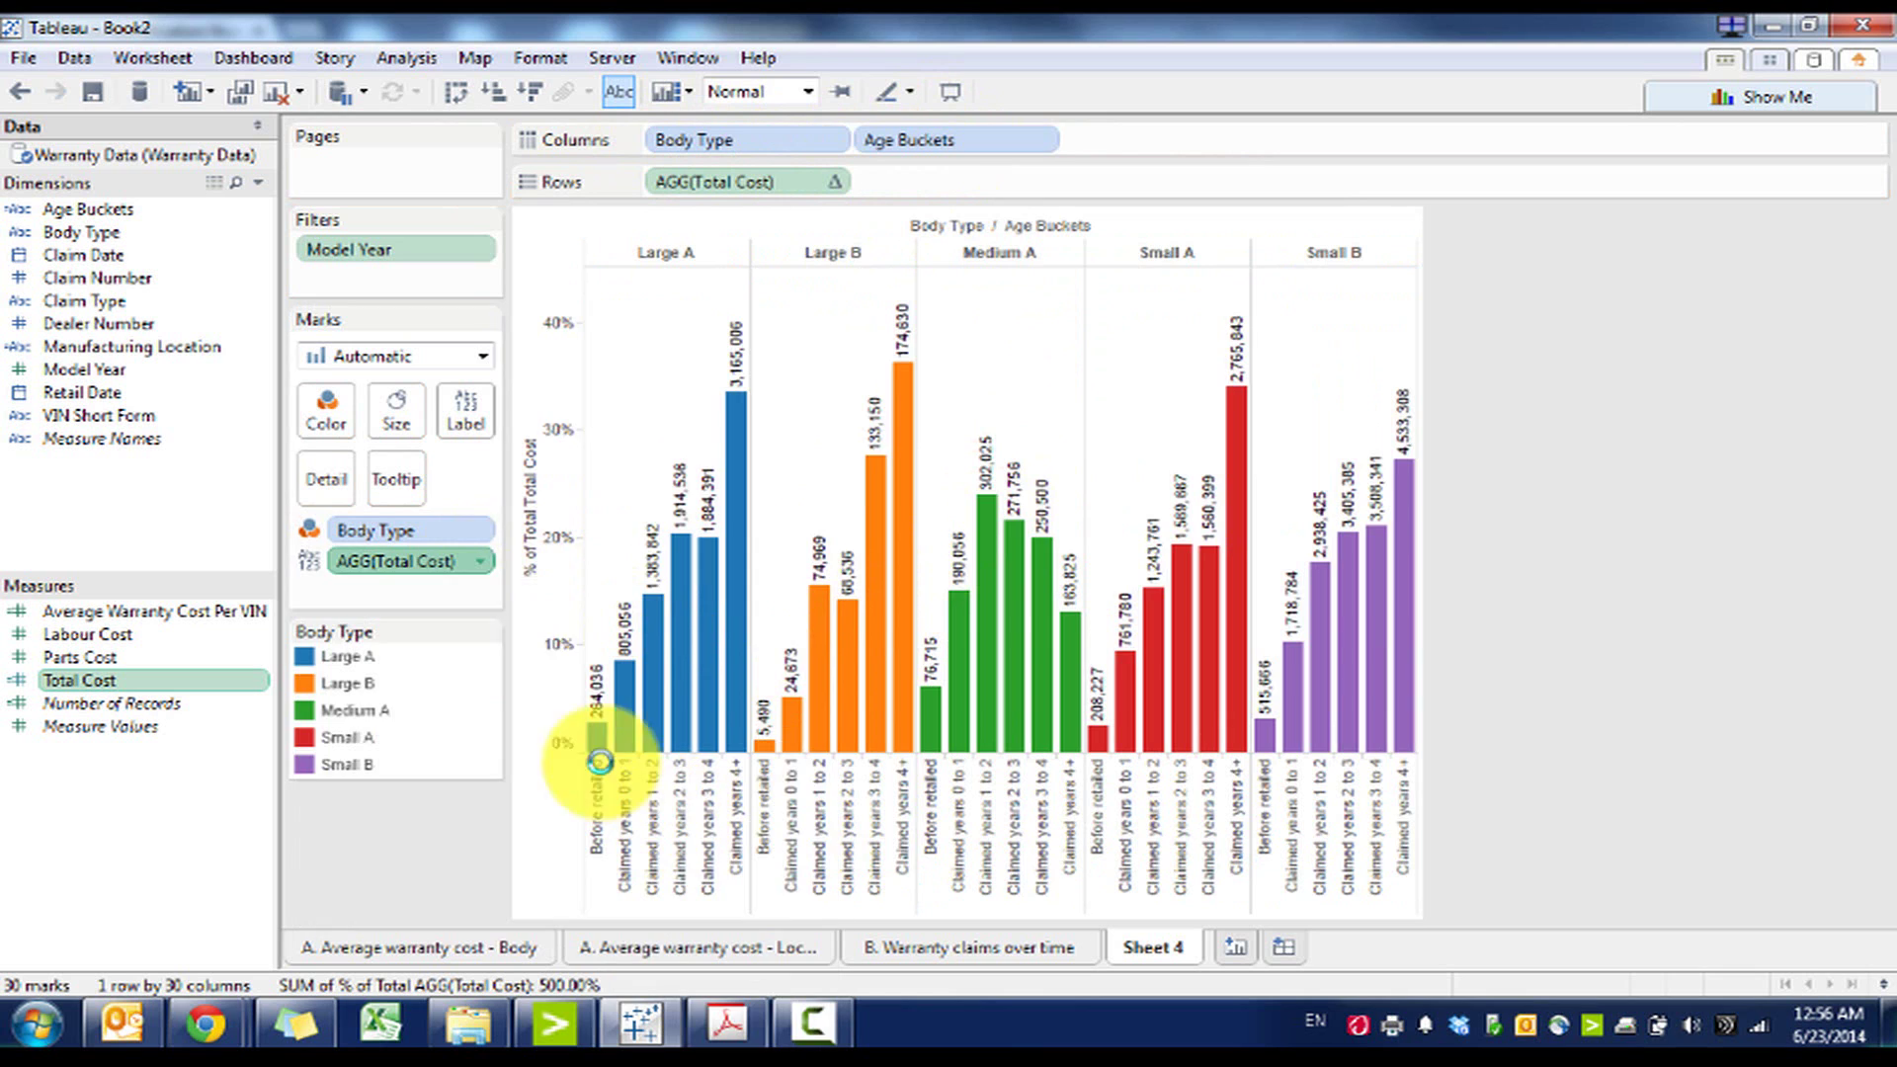
pyautogui.click(482, 561)
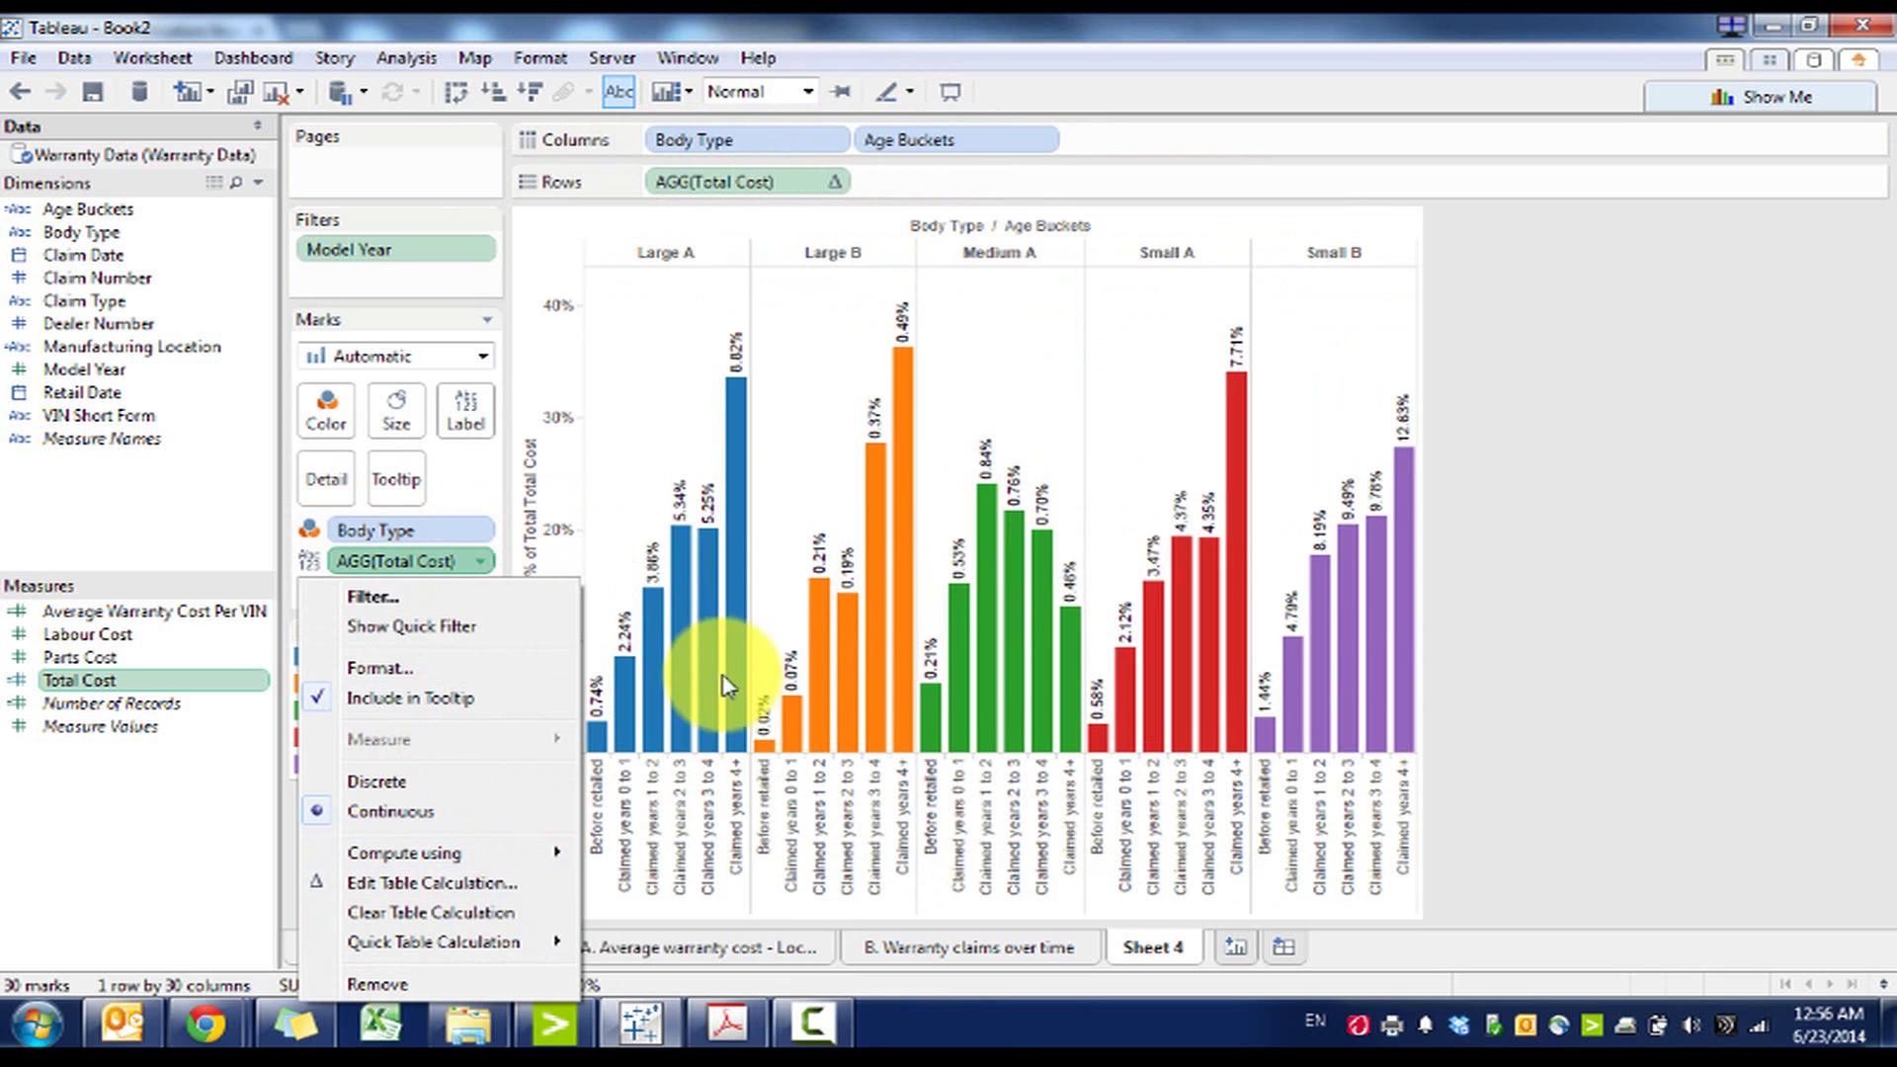
pyautogui.click(472, 882)
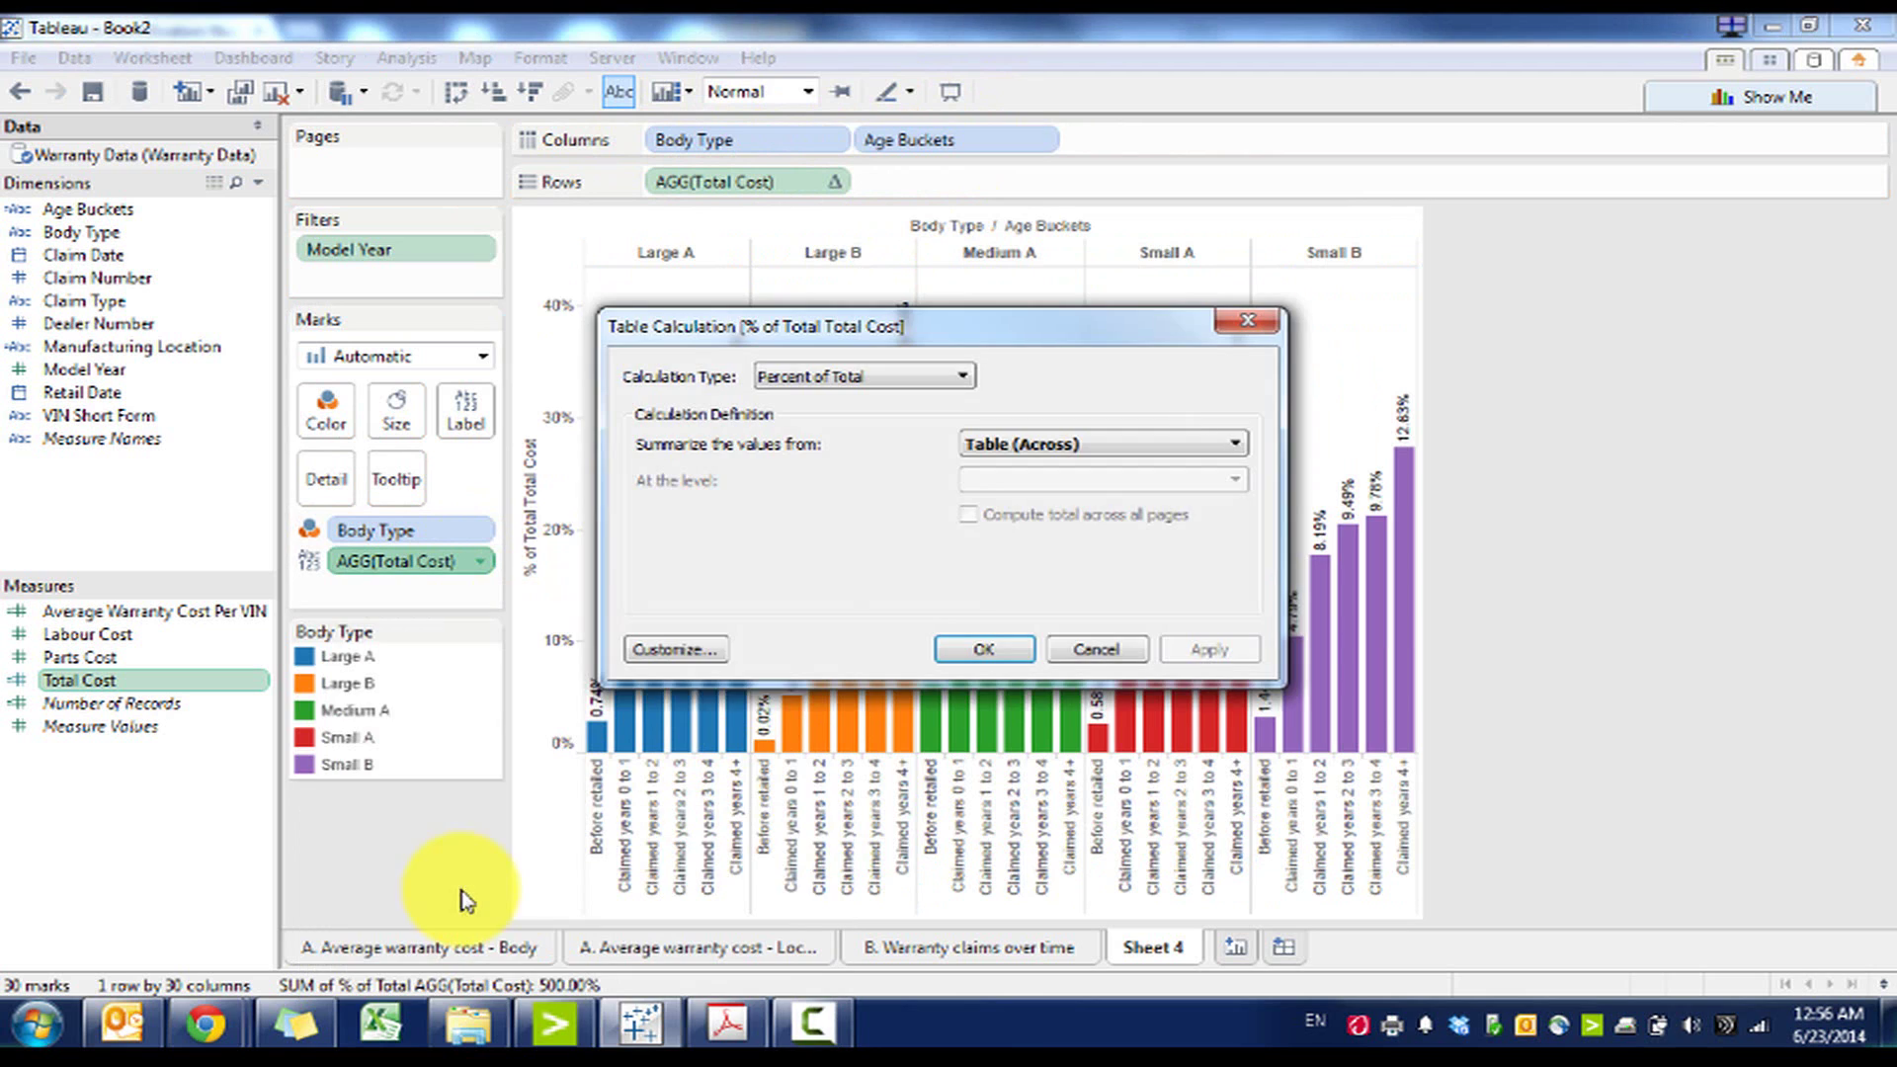
pyautogui.click(1092, 446)
pyautogui.click(1013, 537)
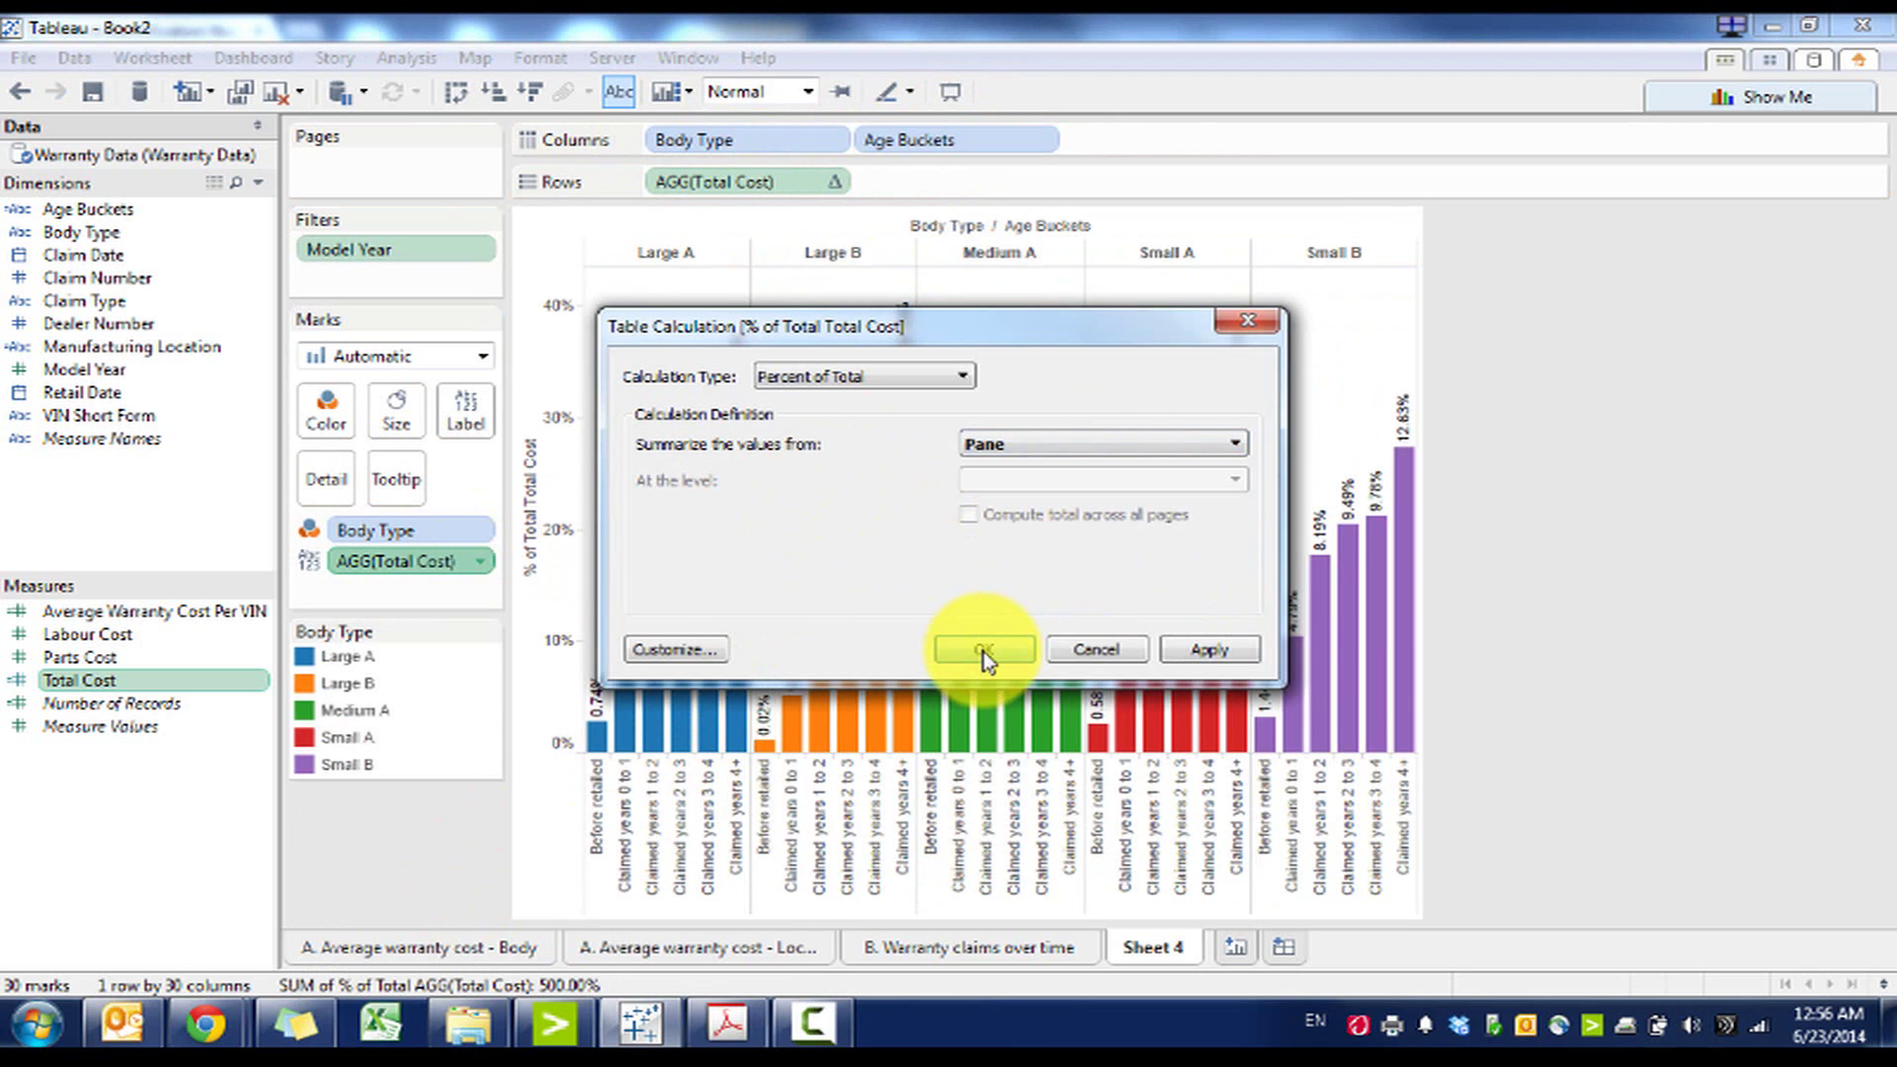
pyautogui.click(984, 652)
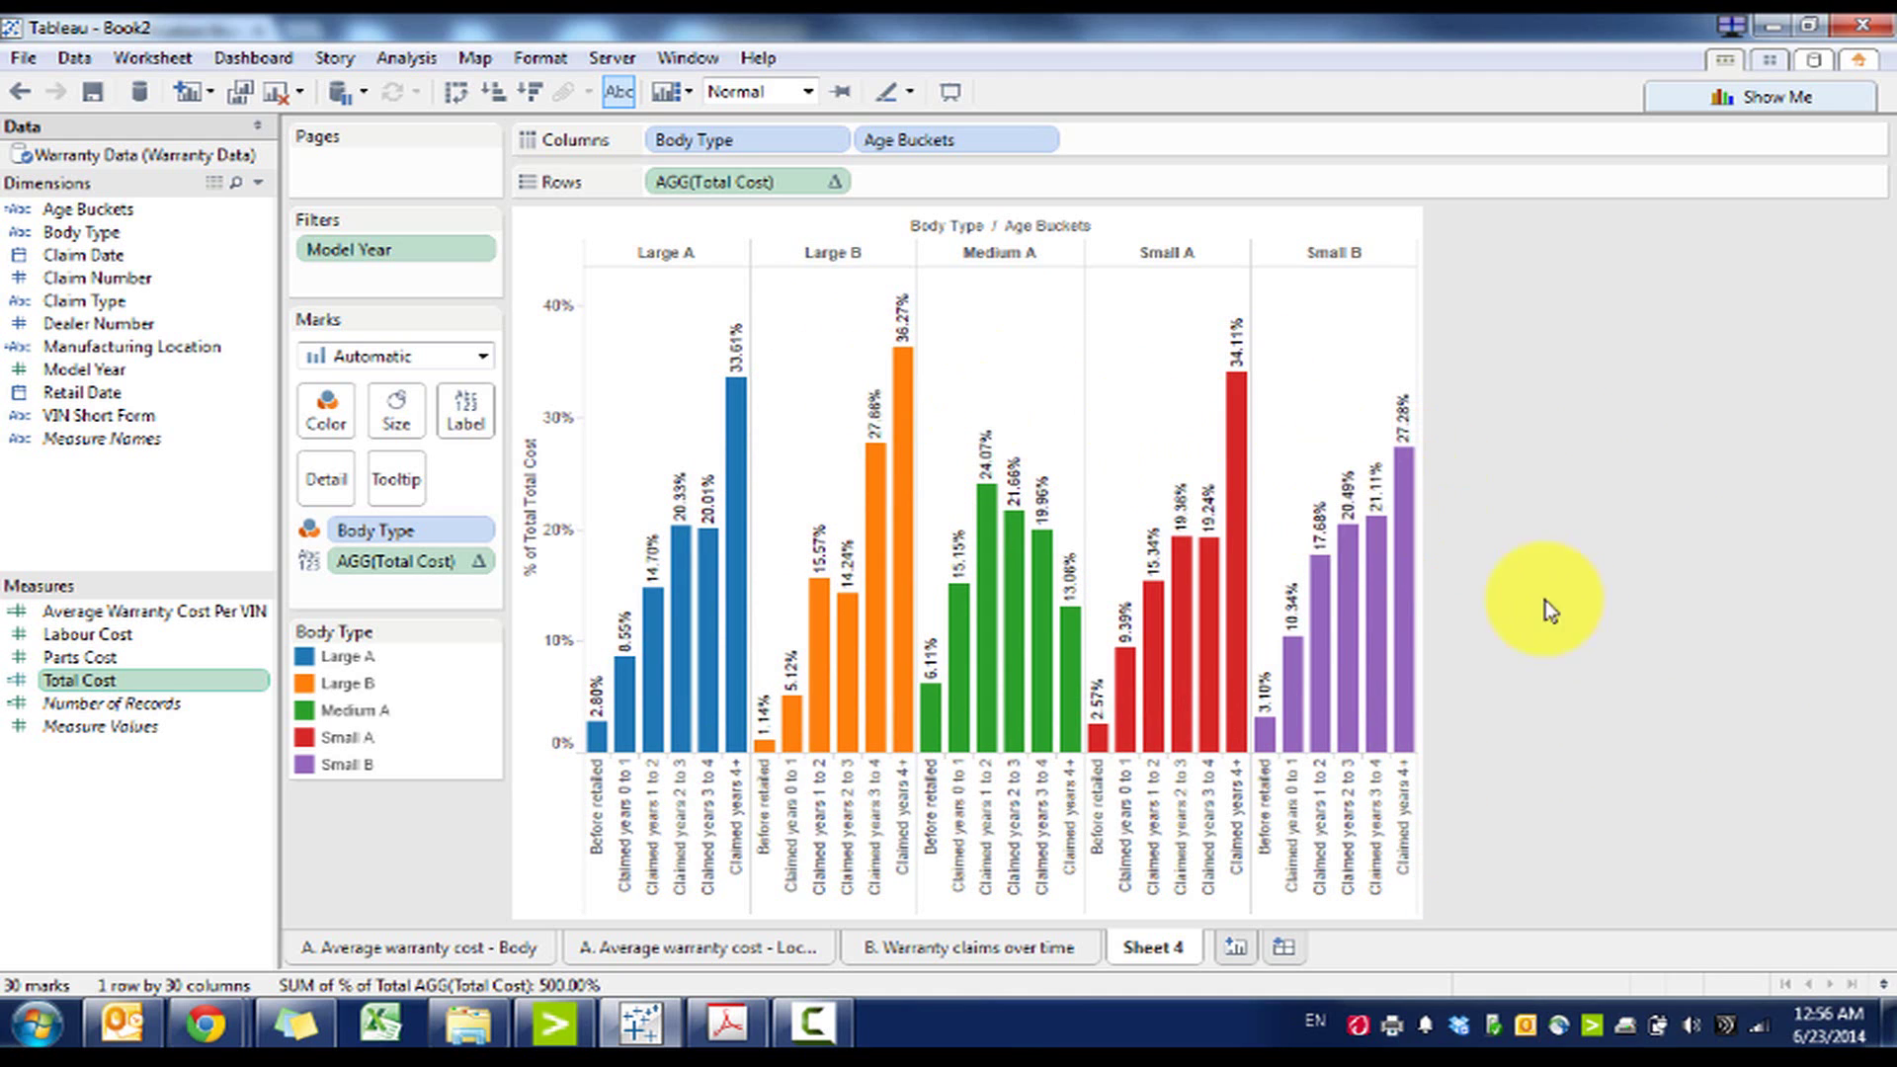
# Duplicate Sheet 4 as Sheet 5
pyautogui.rightClick(1161, 946)
pyautogui.click(1153, 956)
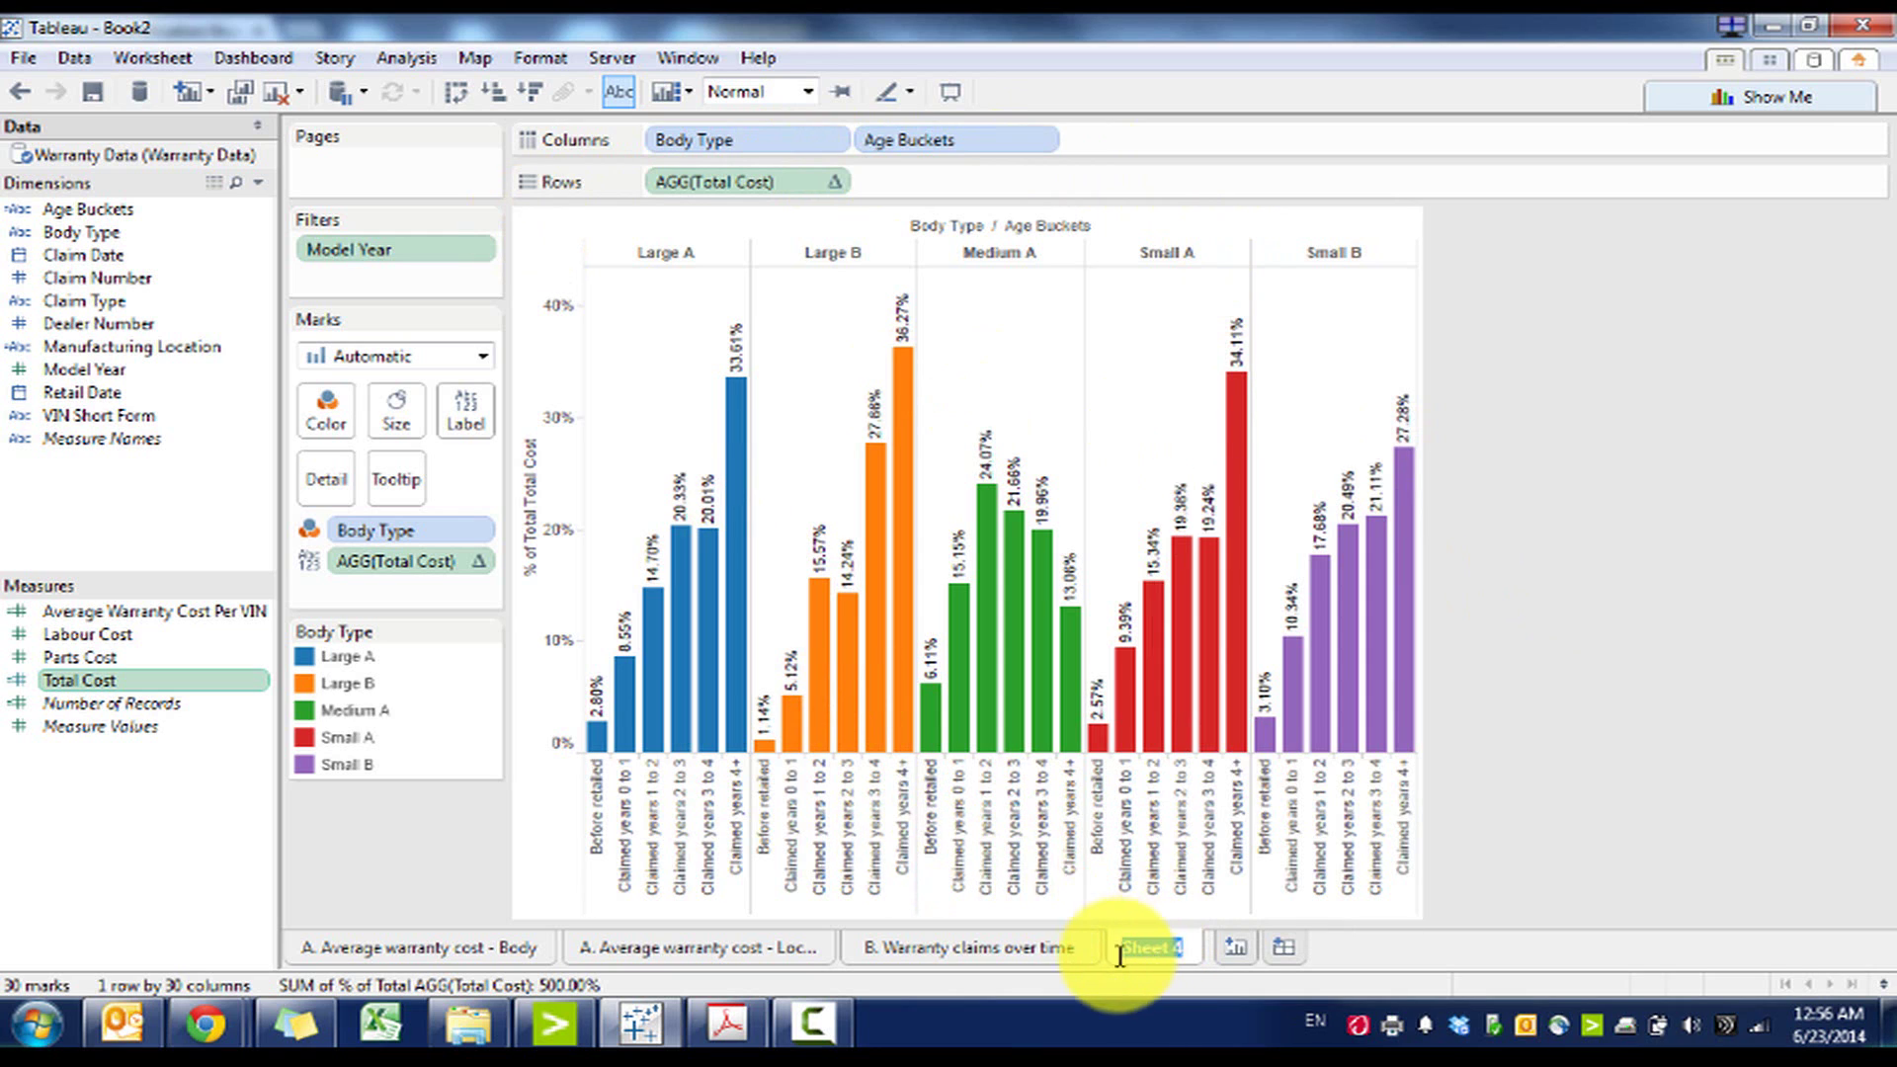
pyautogui.click(1070, 954)
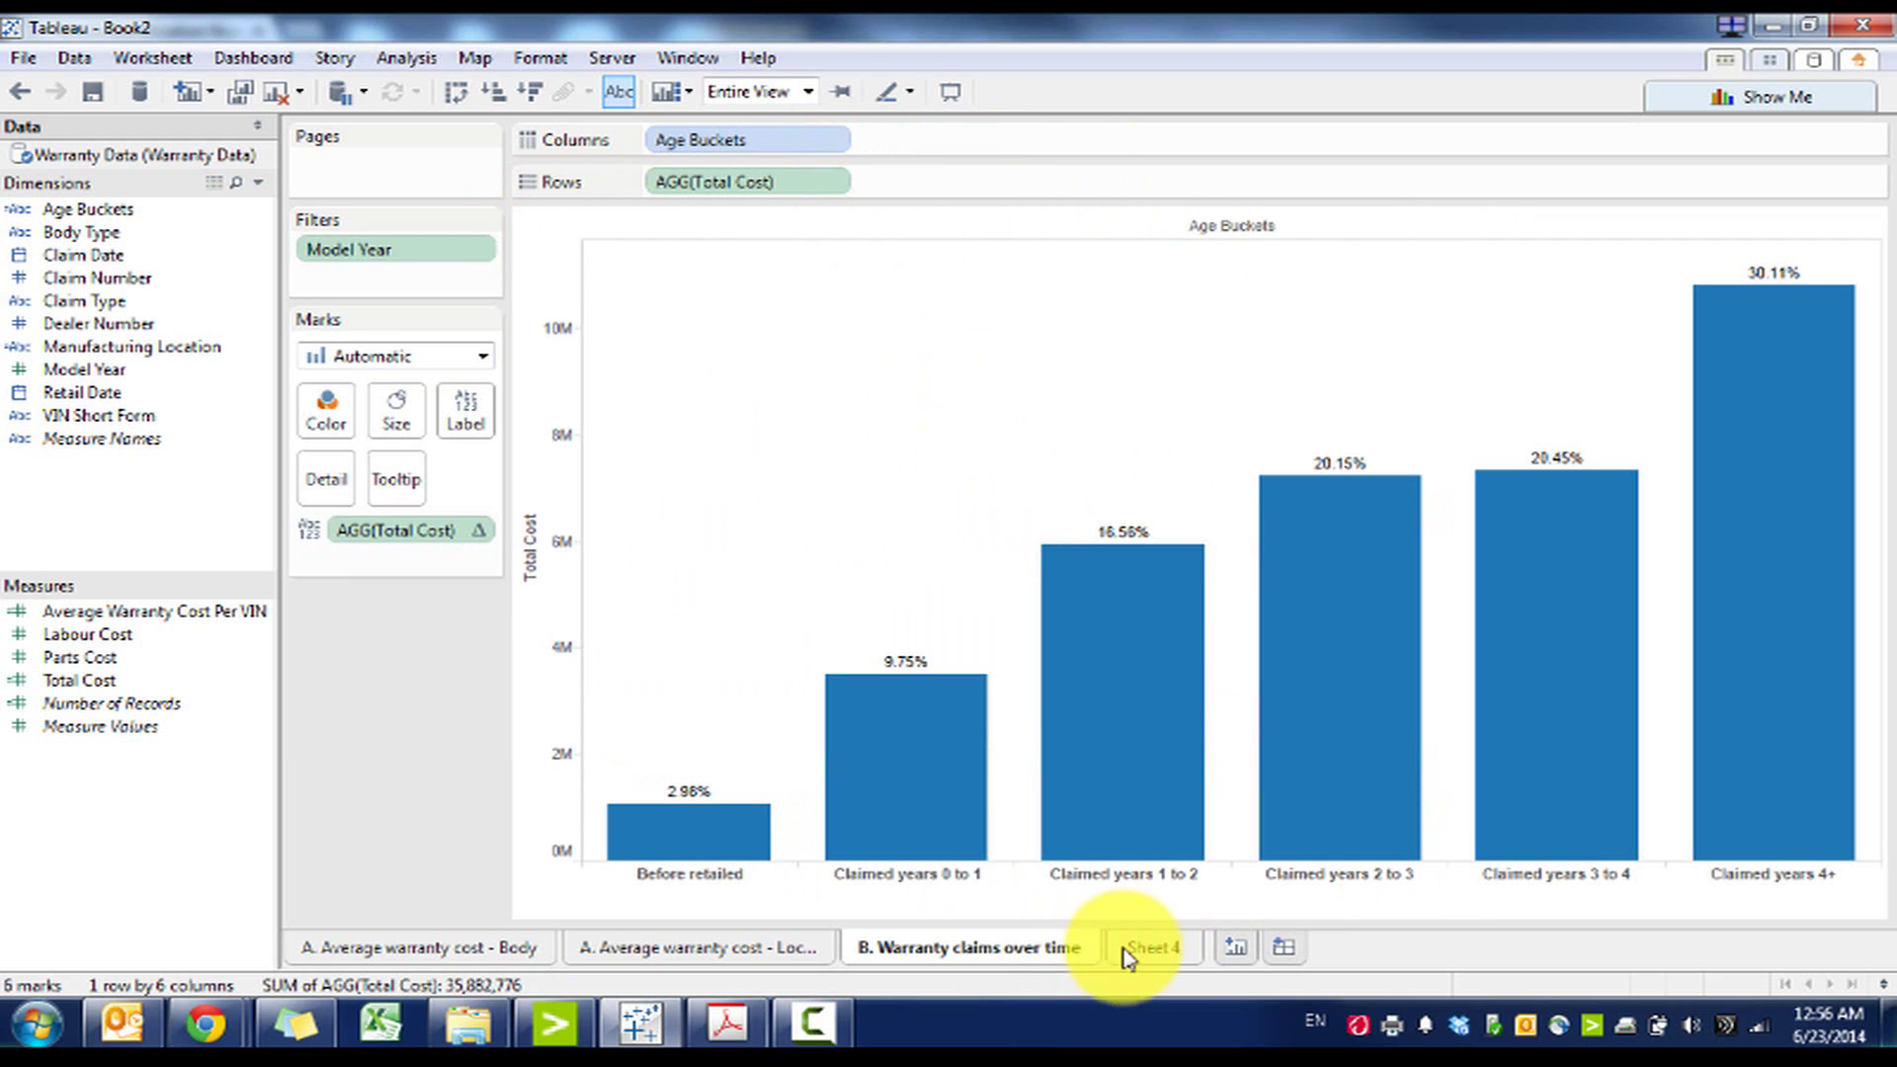
pyautogui.rightClick(1126, 957)
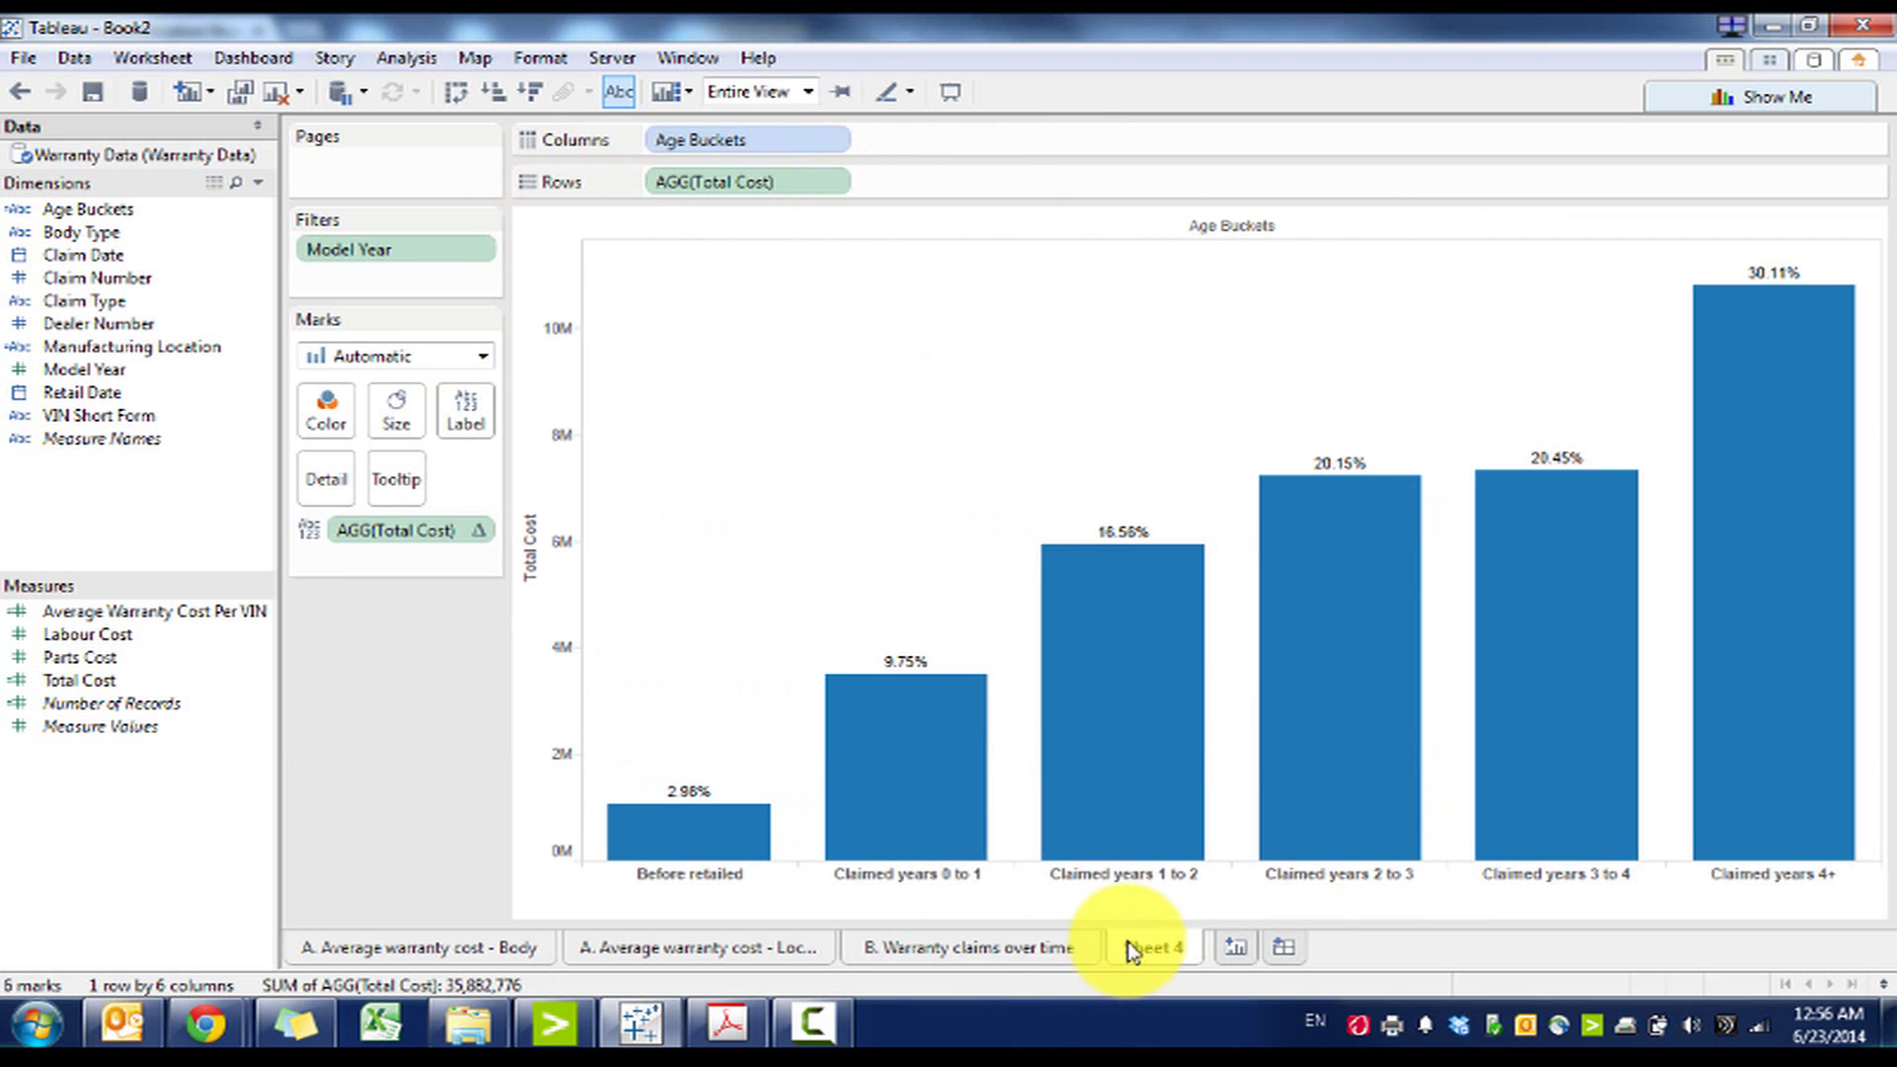
pyautogui.click(1263, 822)
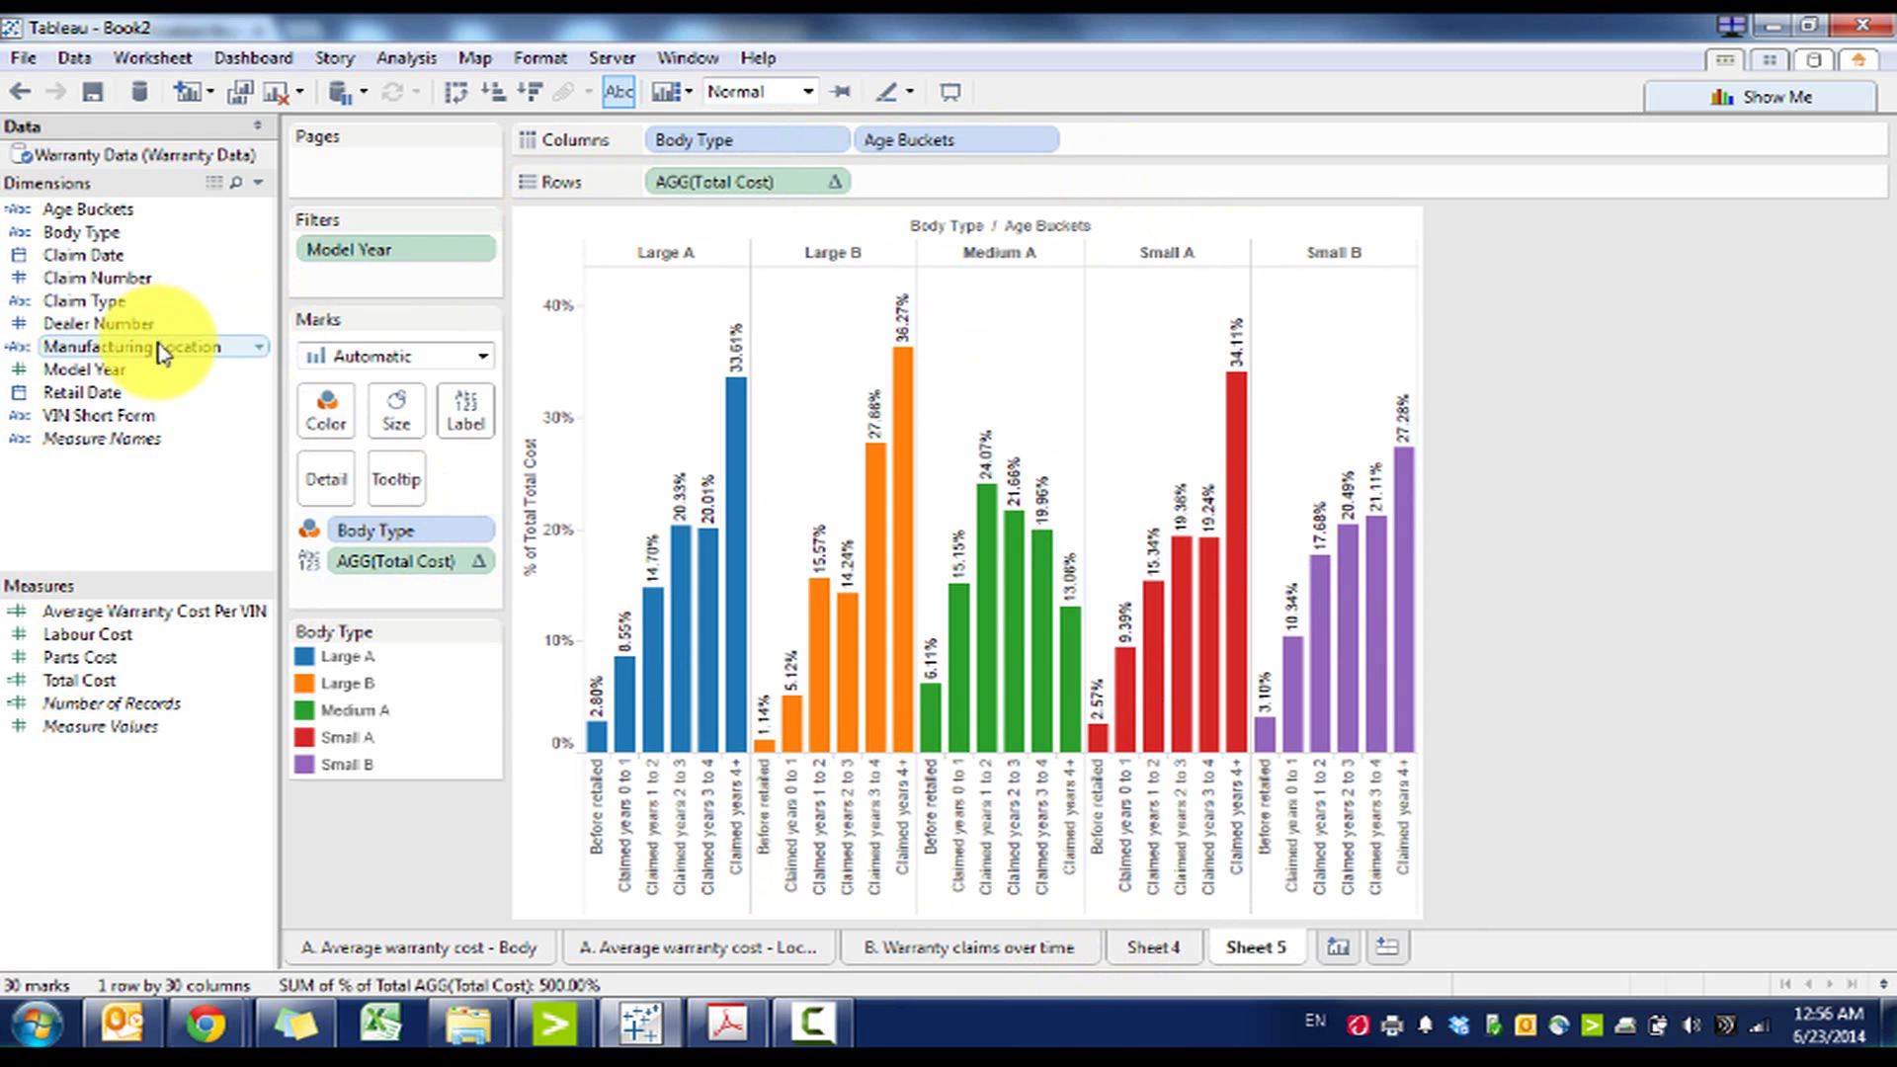
# Replace Body Type with Manufacturing Location on Sheet 5, United States peaking at 33.25%
pyautogui.moveTo(157, 348); pyautogui.dragTo(238, 326)
pyautogui.hotkey('ctrl', 'z')
pyautogui.moveTo(119, 323); pyautogui.dragTo(187, 390)
pyautogui.hotkey('ctrl', 'z')
pyautogui.moveTo(408, 541); pyautogui.dragTo(769, 149)
pyautogui.moveTo(158, 348); pyautogui.dragTo(323, 407)
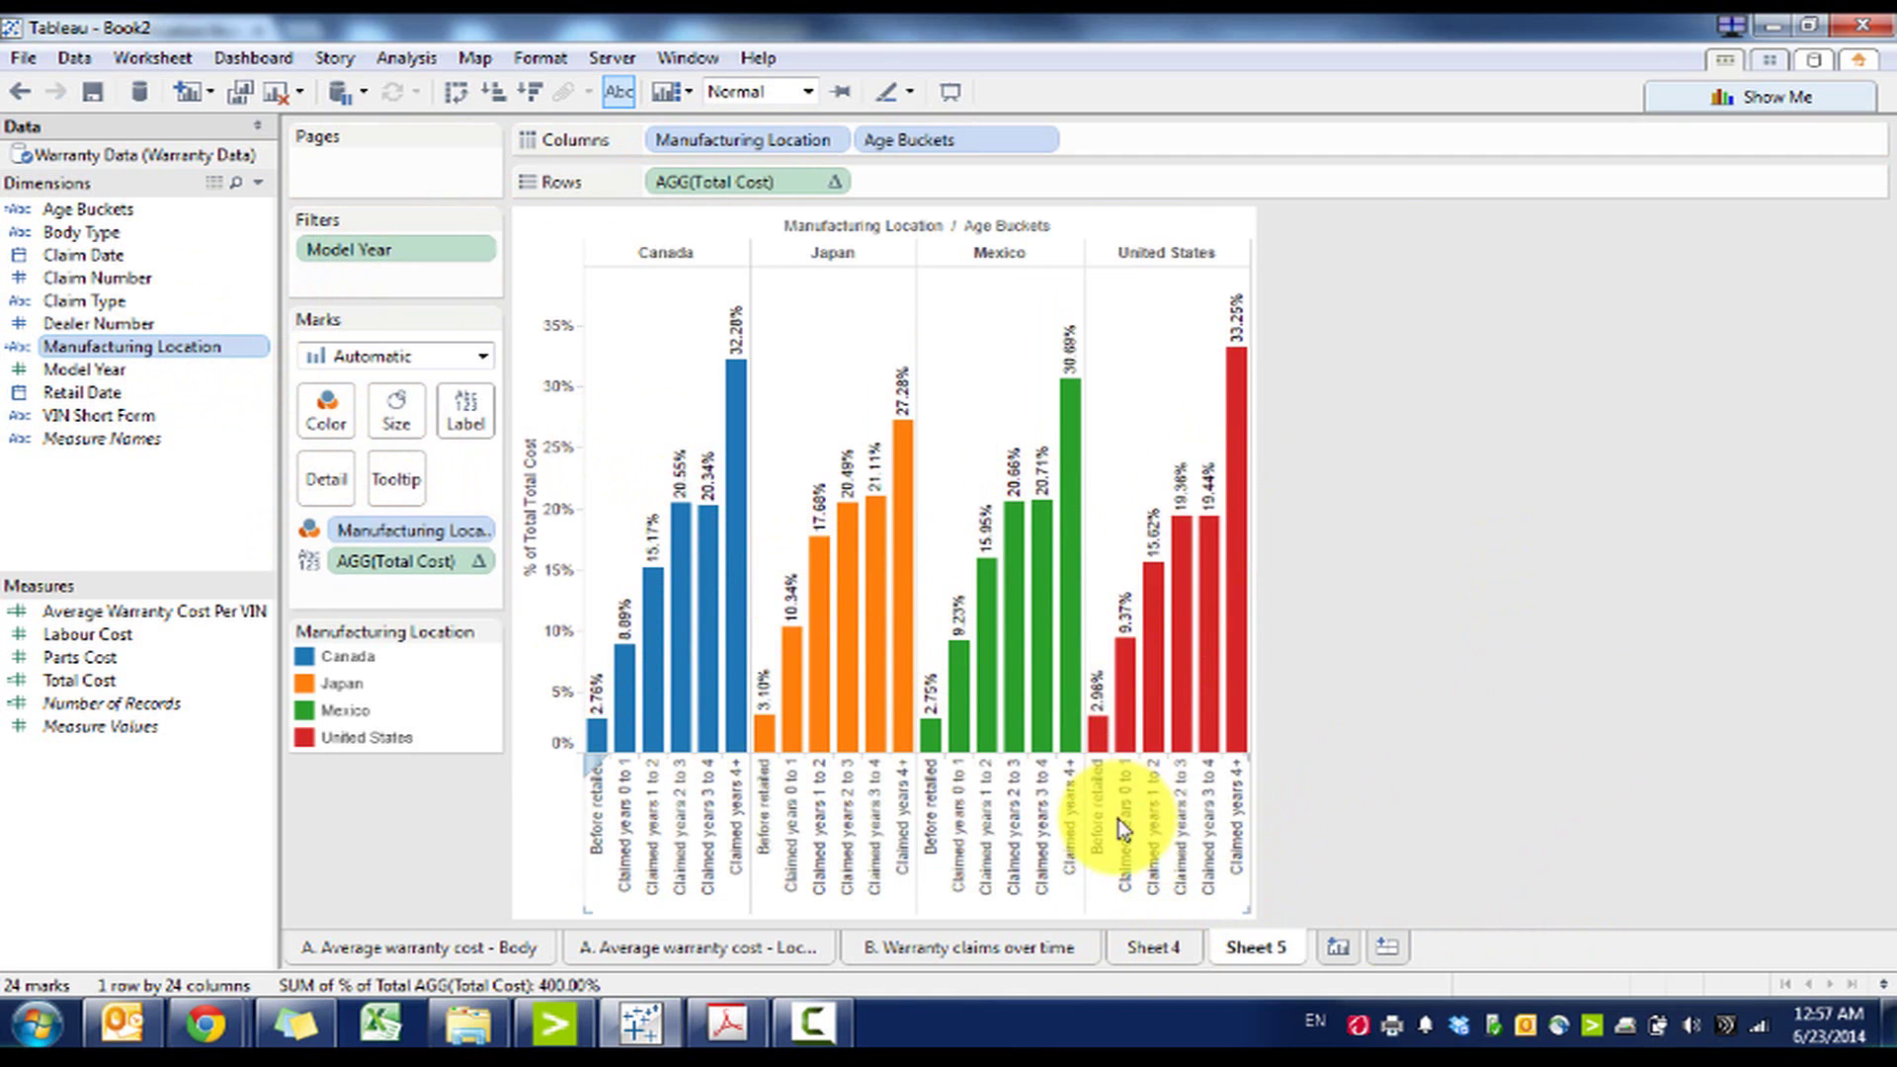
# Rename Sheet 4 and Sheet 5 to the Body Type and Location versions of 'B. Warranty claims over time'
pyautogui.click(1176, 959)
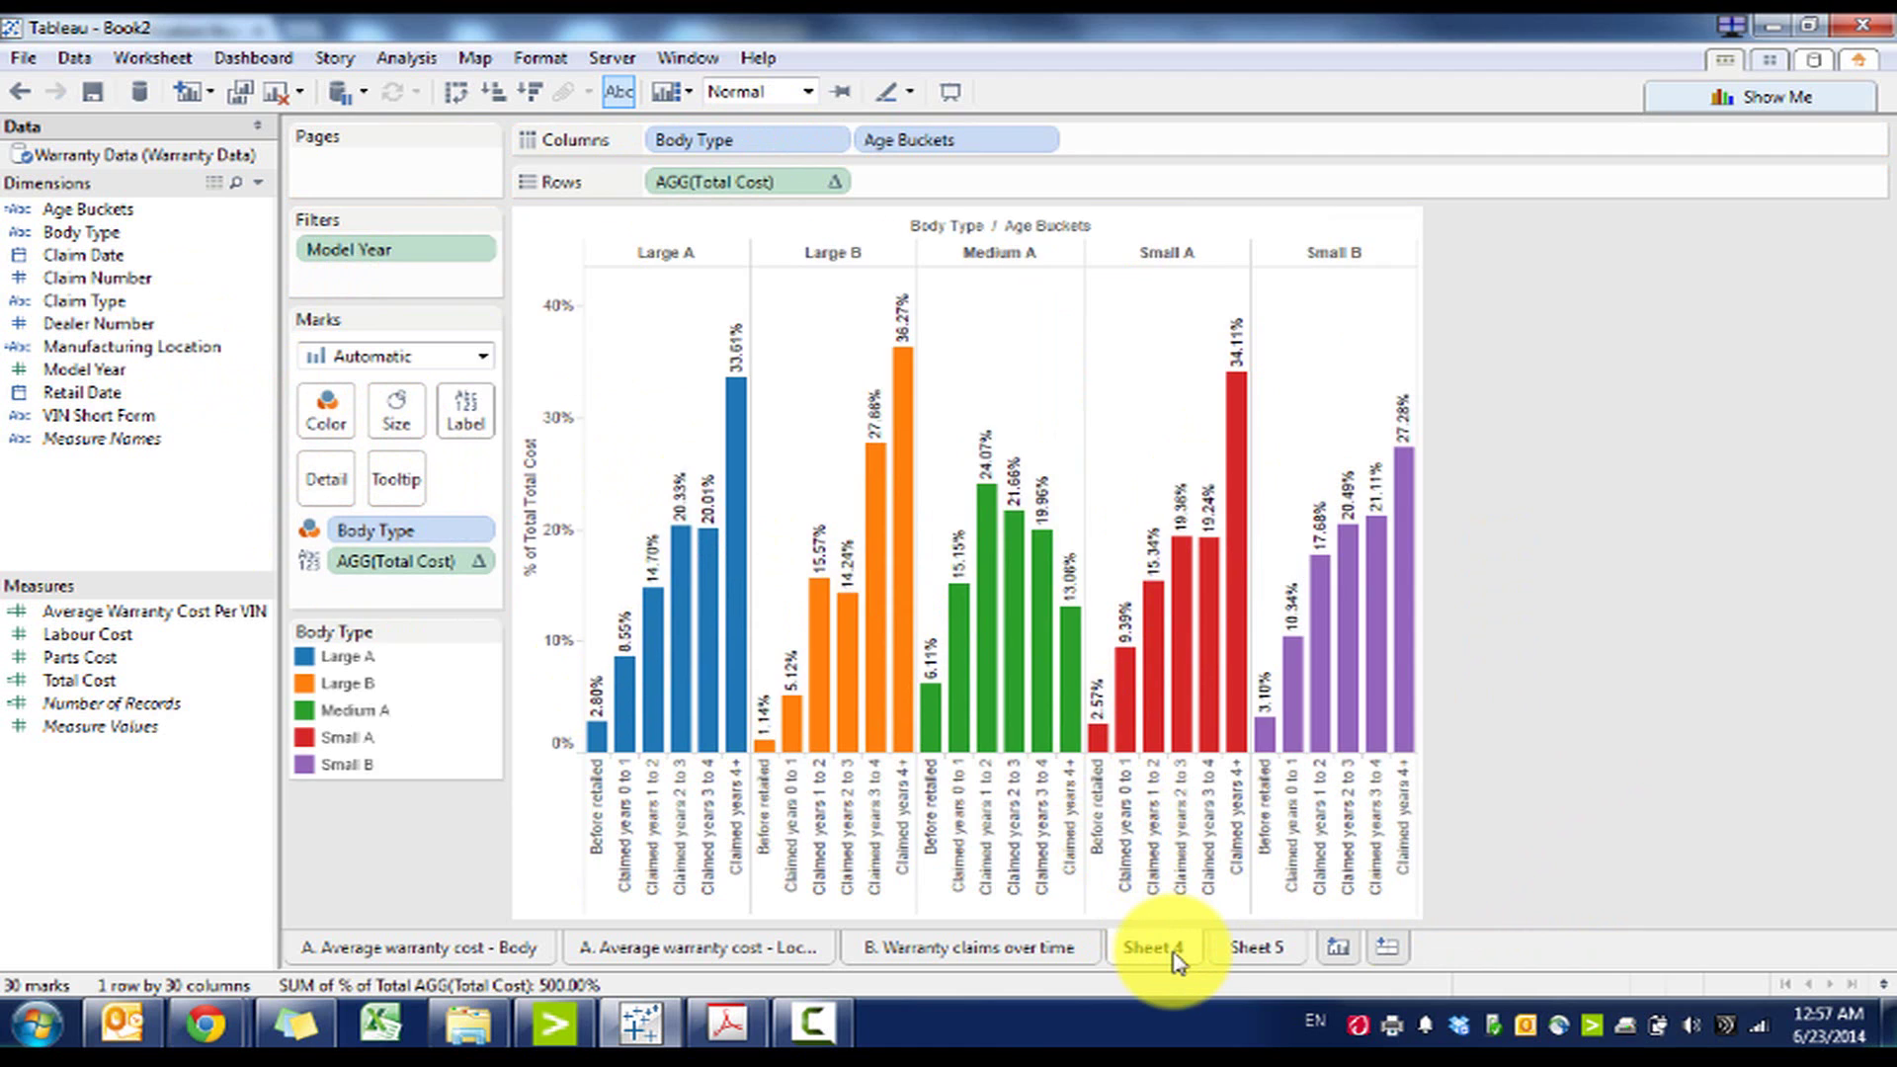
pyautogui.click(1078, 950)
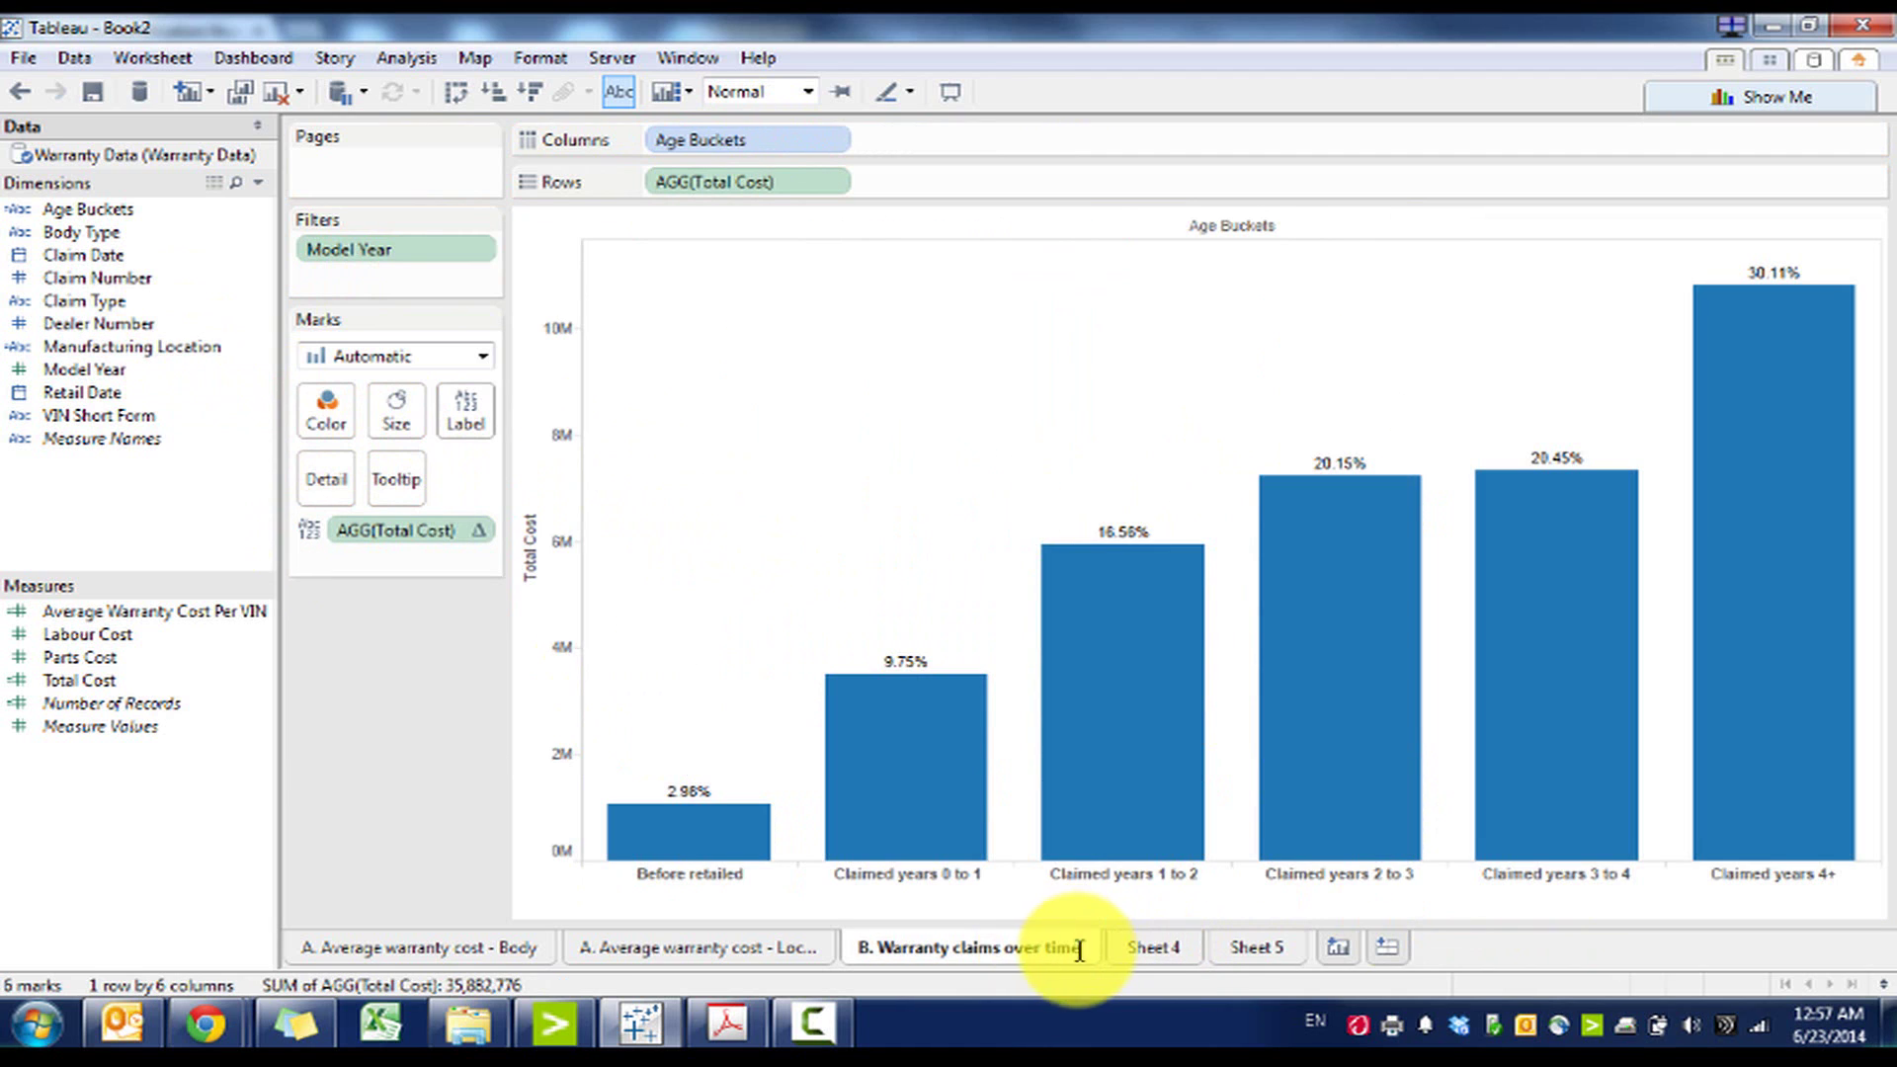
pyautogui.doubleClick(1144, 960)
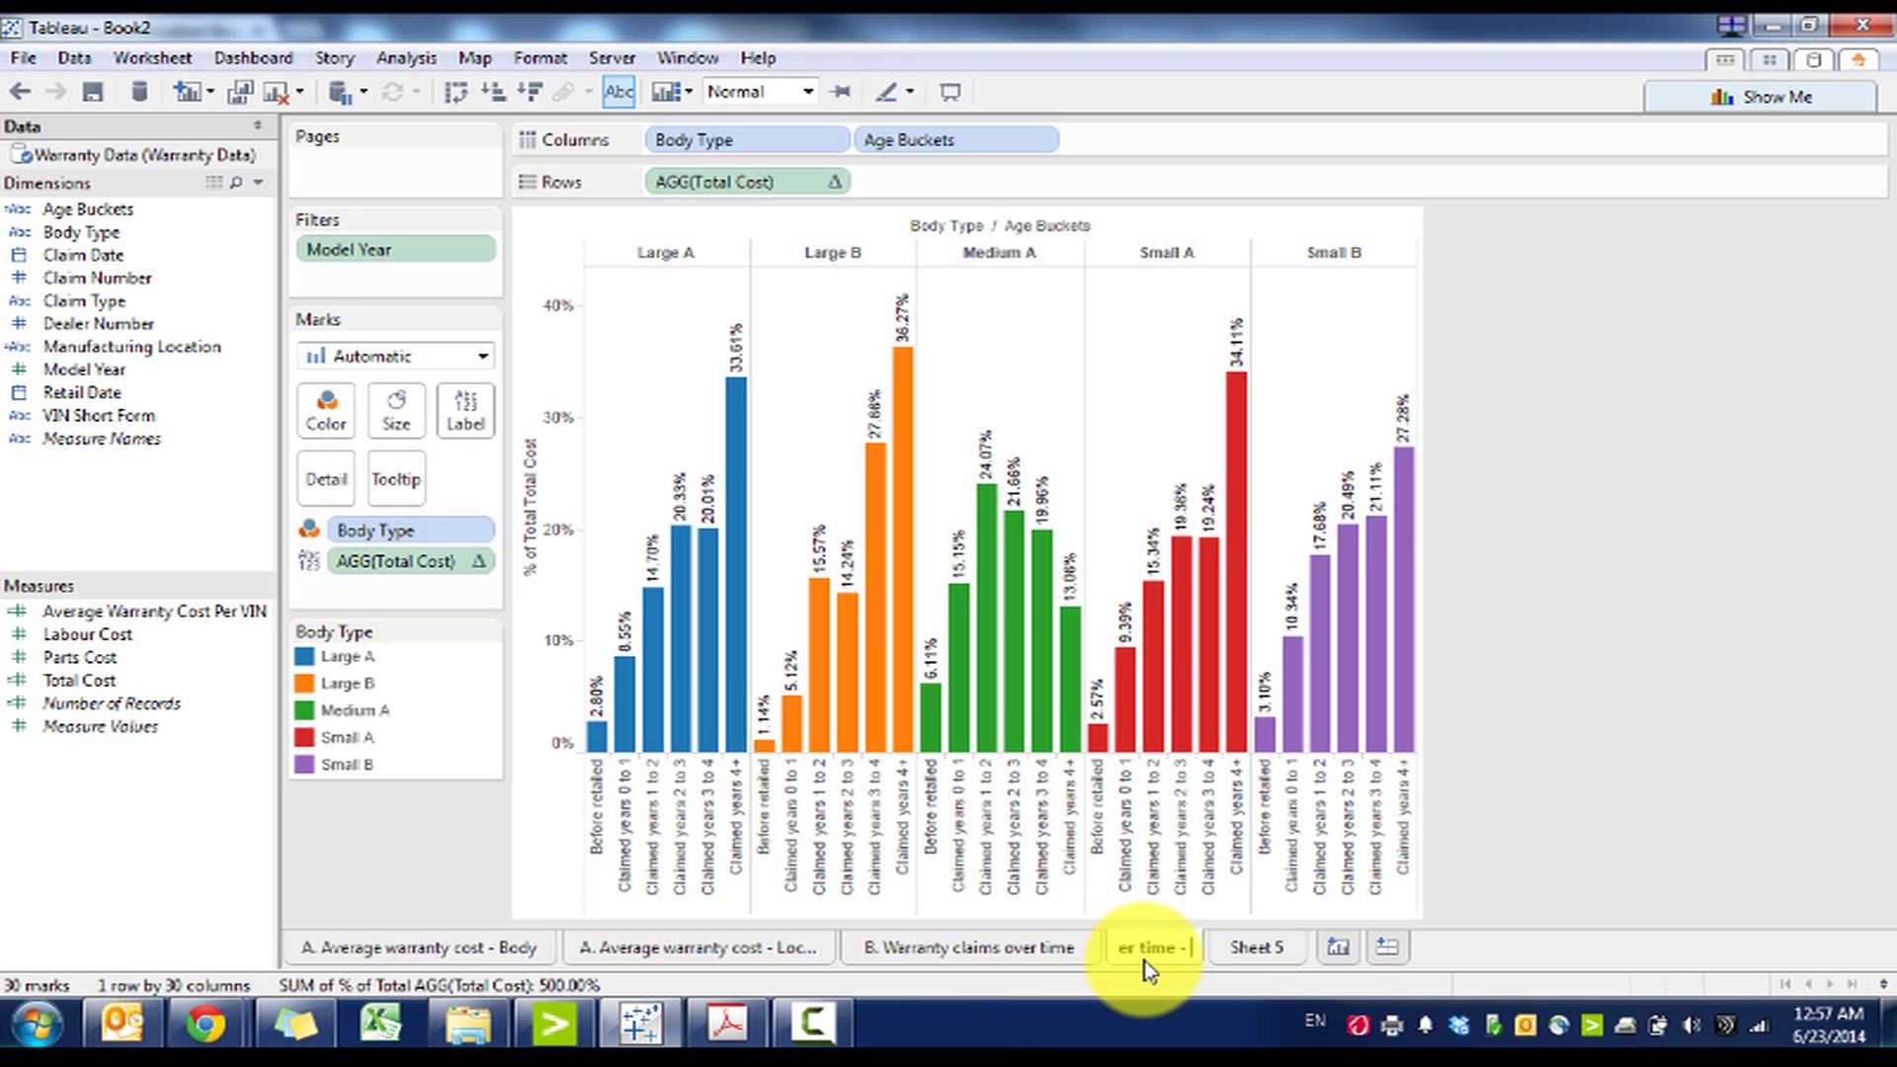
pyautogui.press('Return')
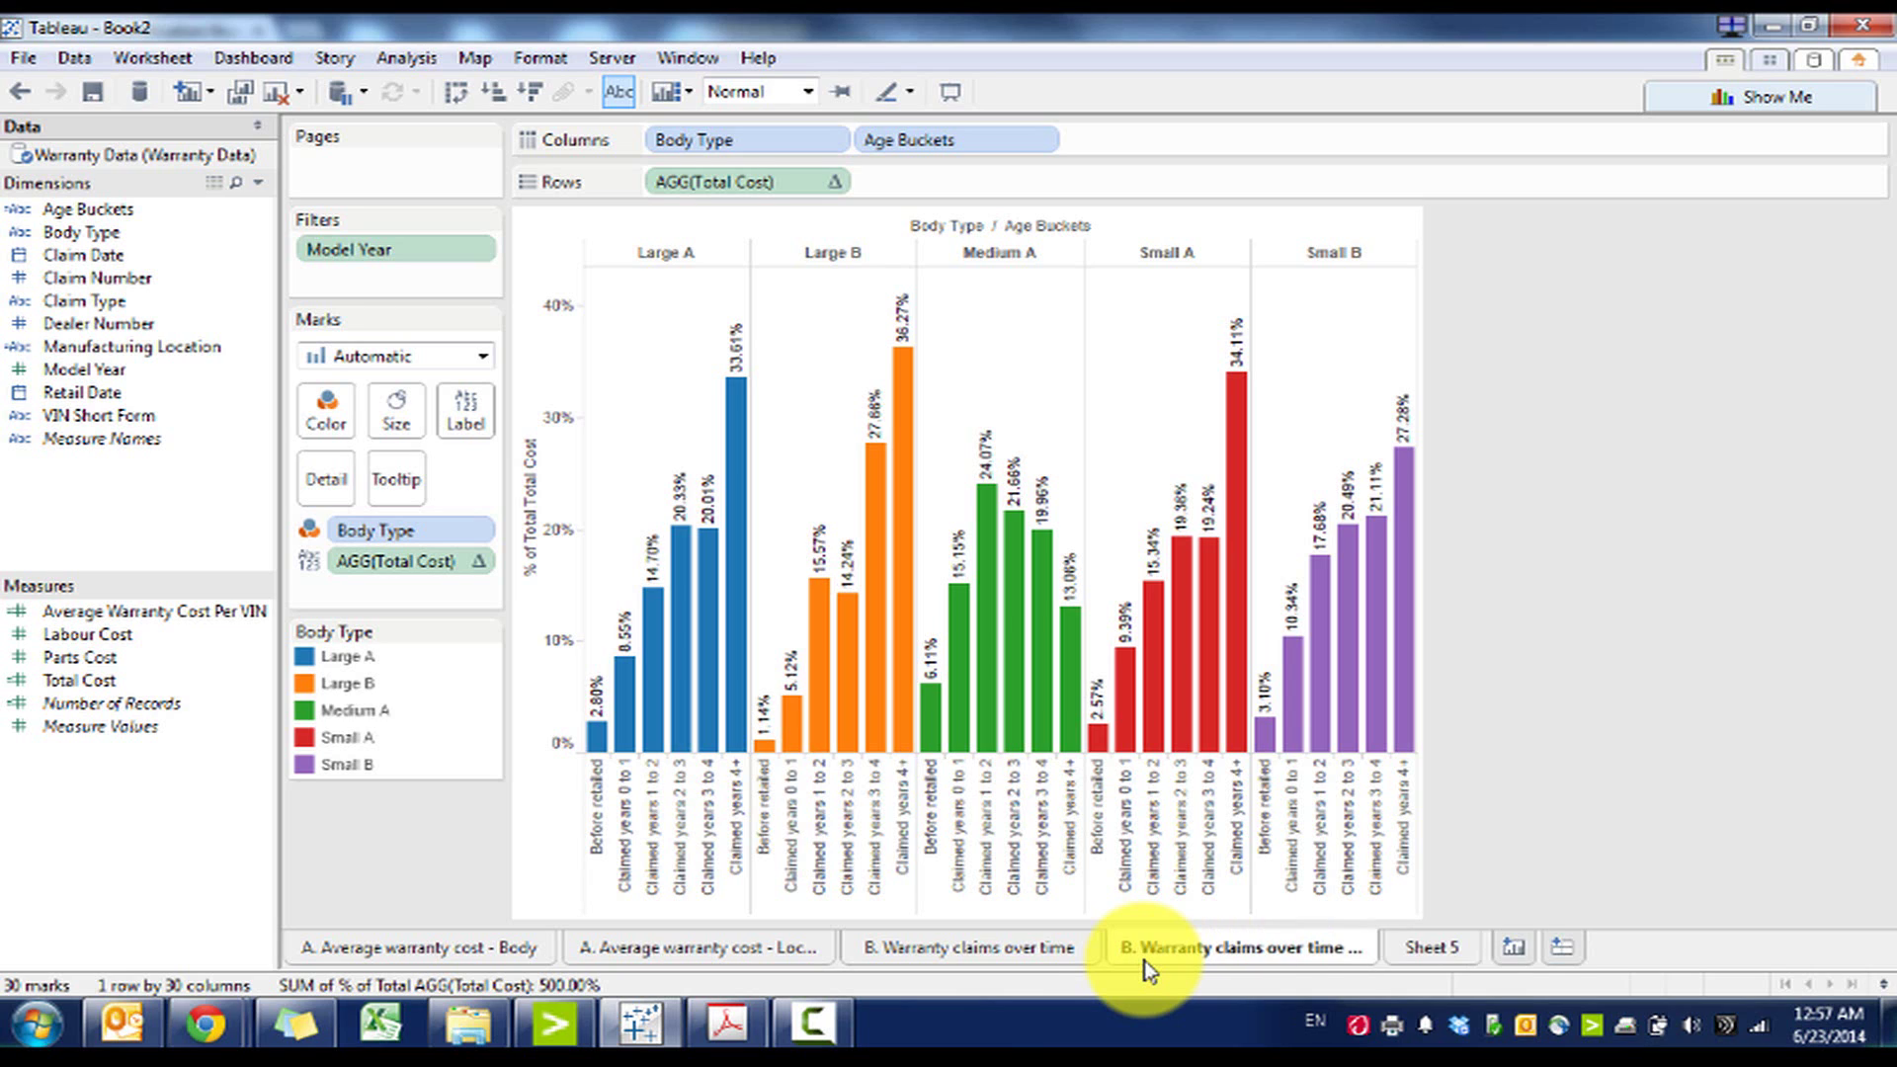
pyautogui.click(1448, 948)
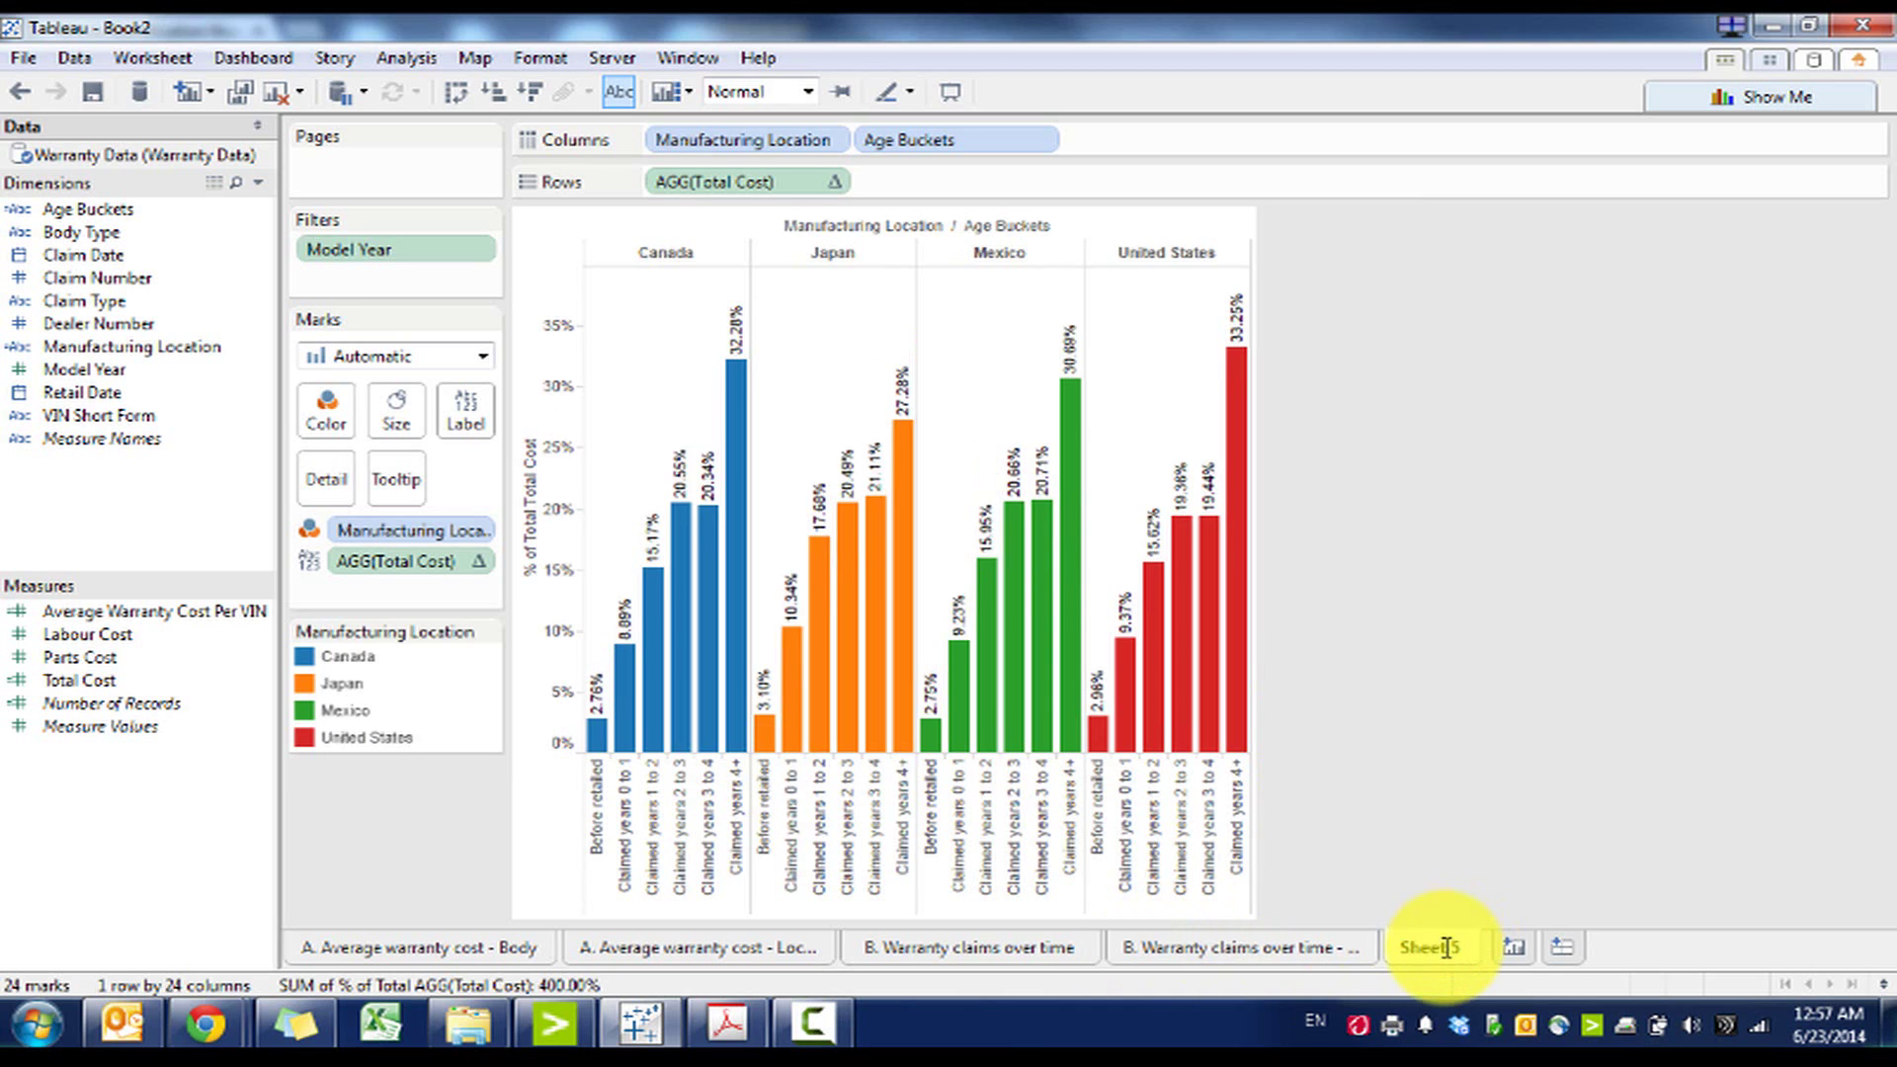
pyautogui.doubleClick(1461, 948)
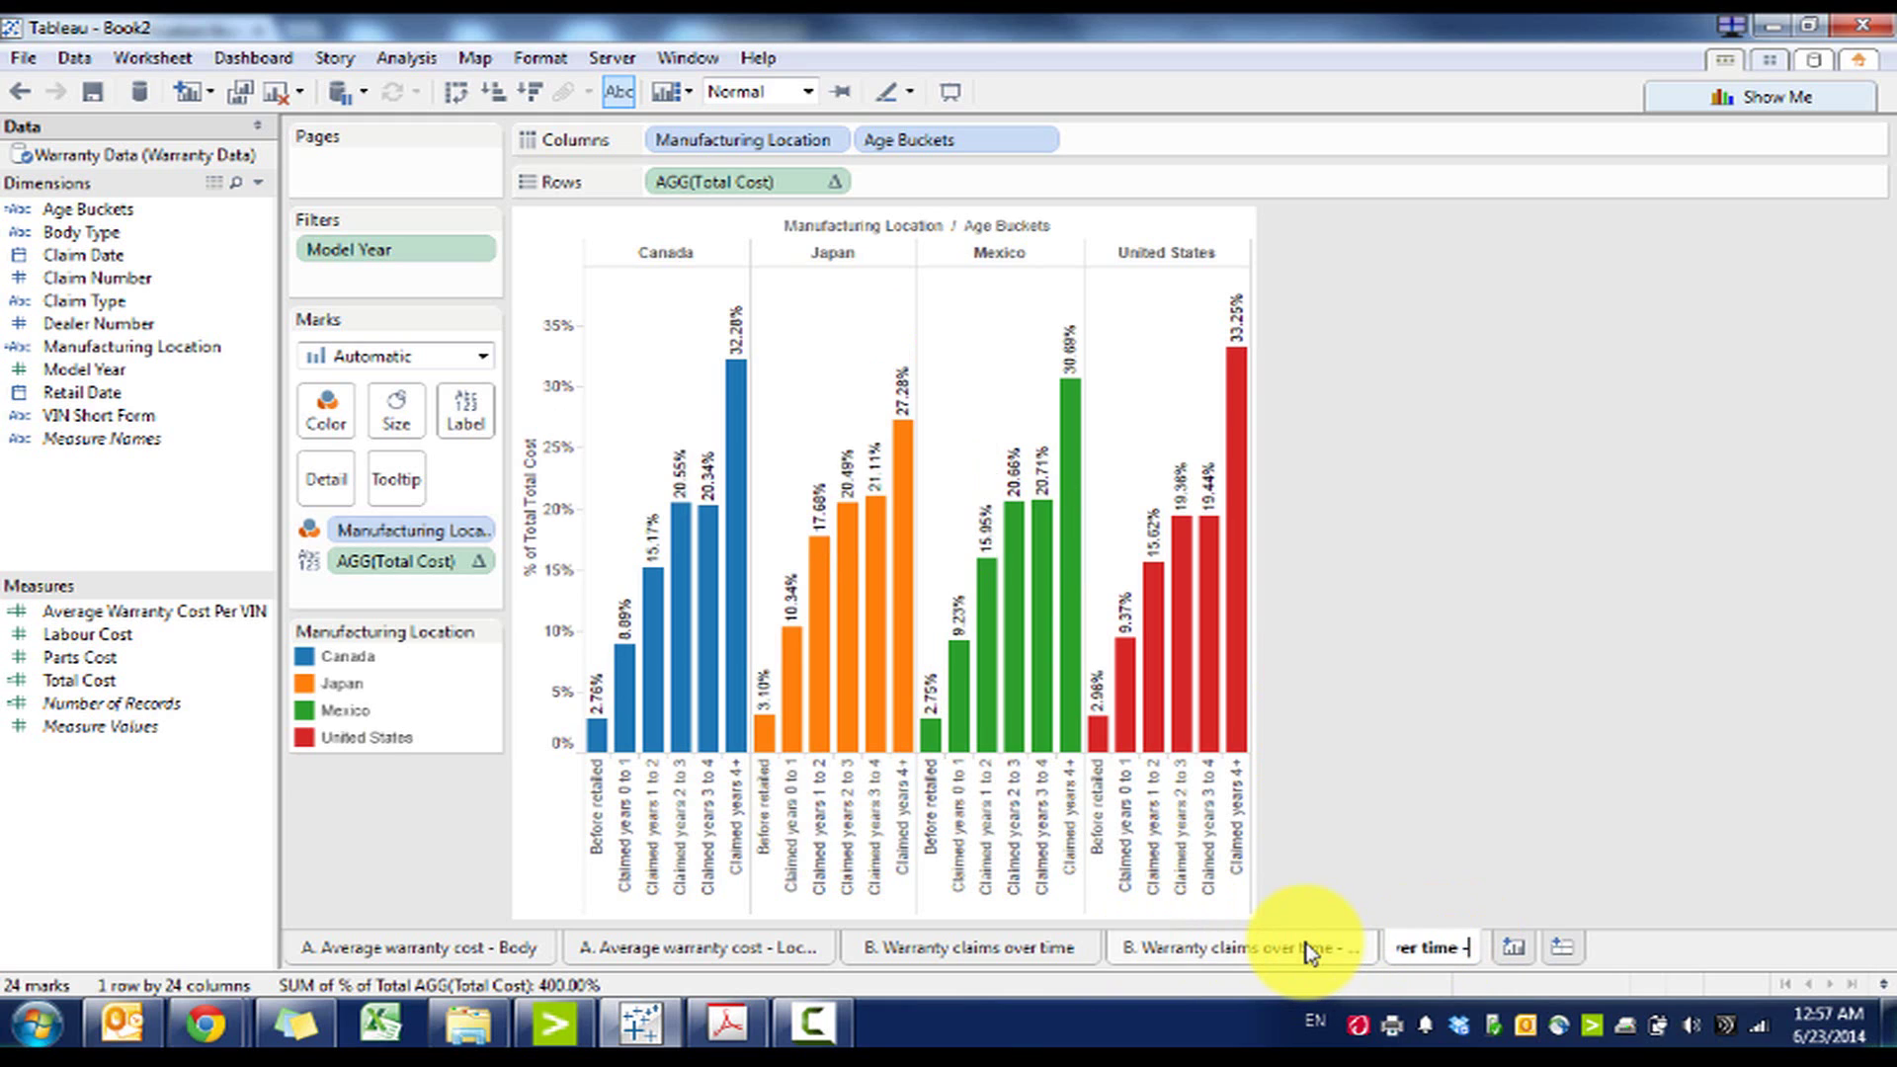
pyautogui.write('Location')
pyautogui.press('Return')
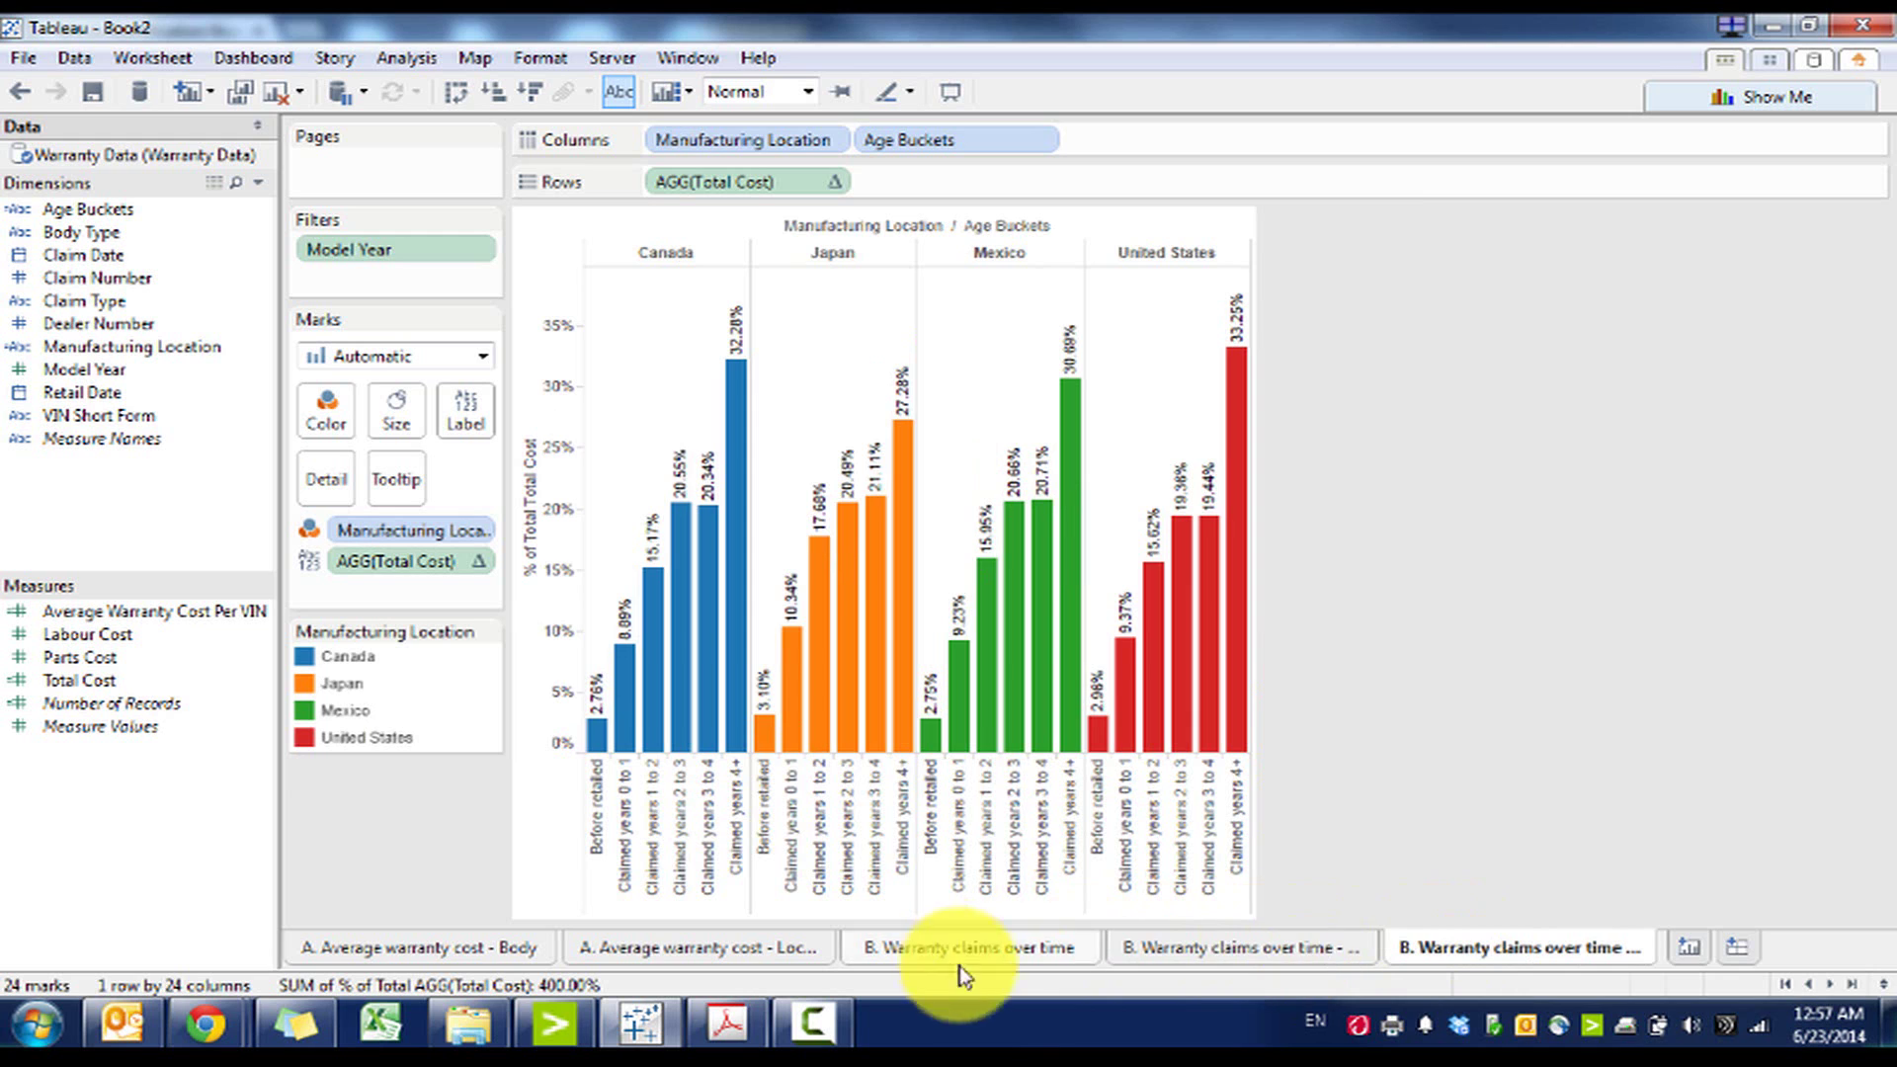
pyautogui.click(1228, 948)
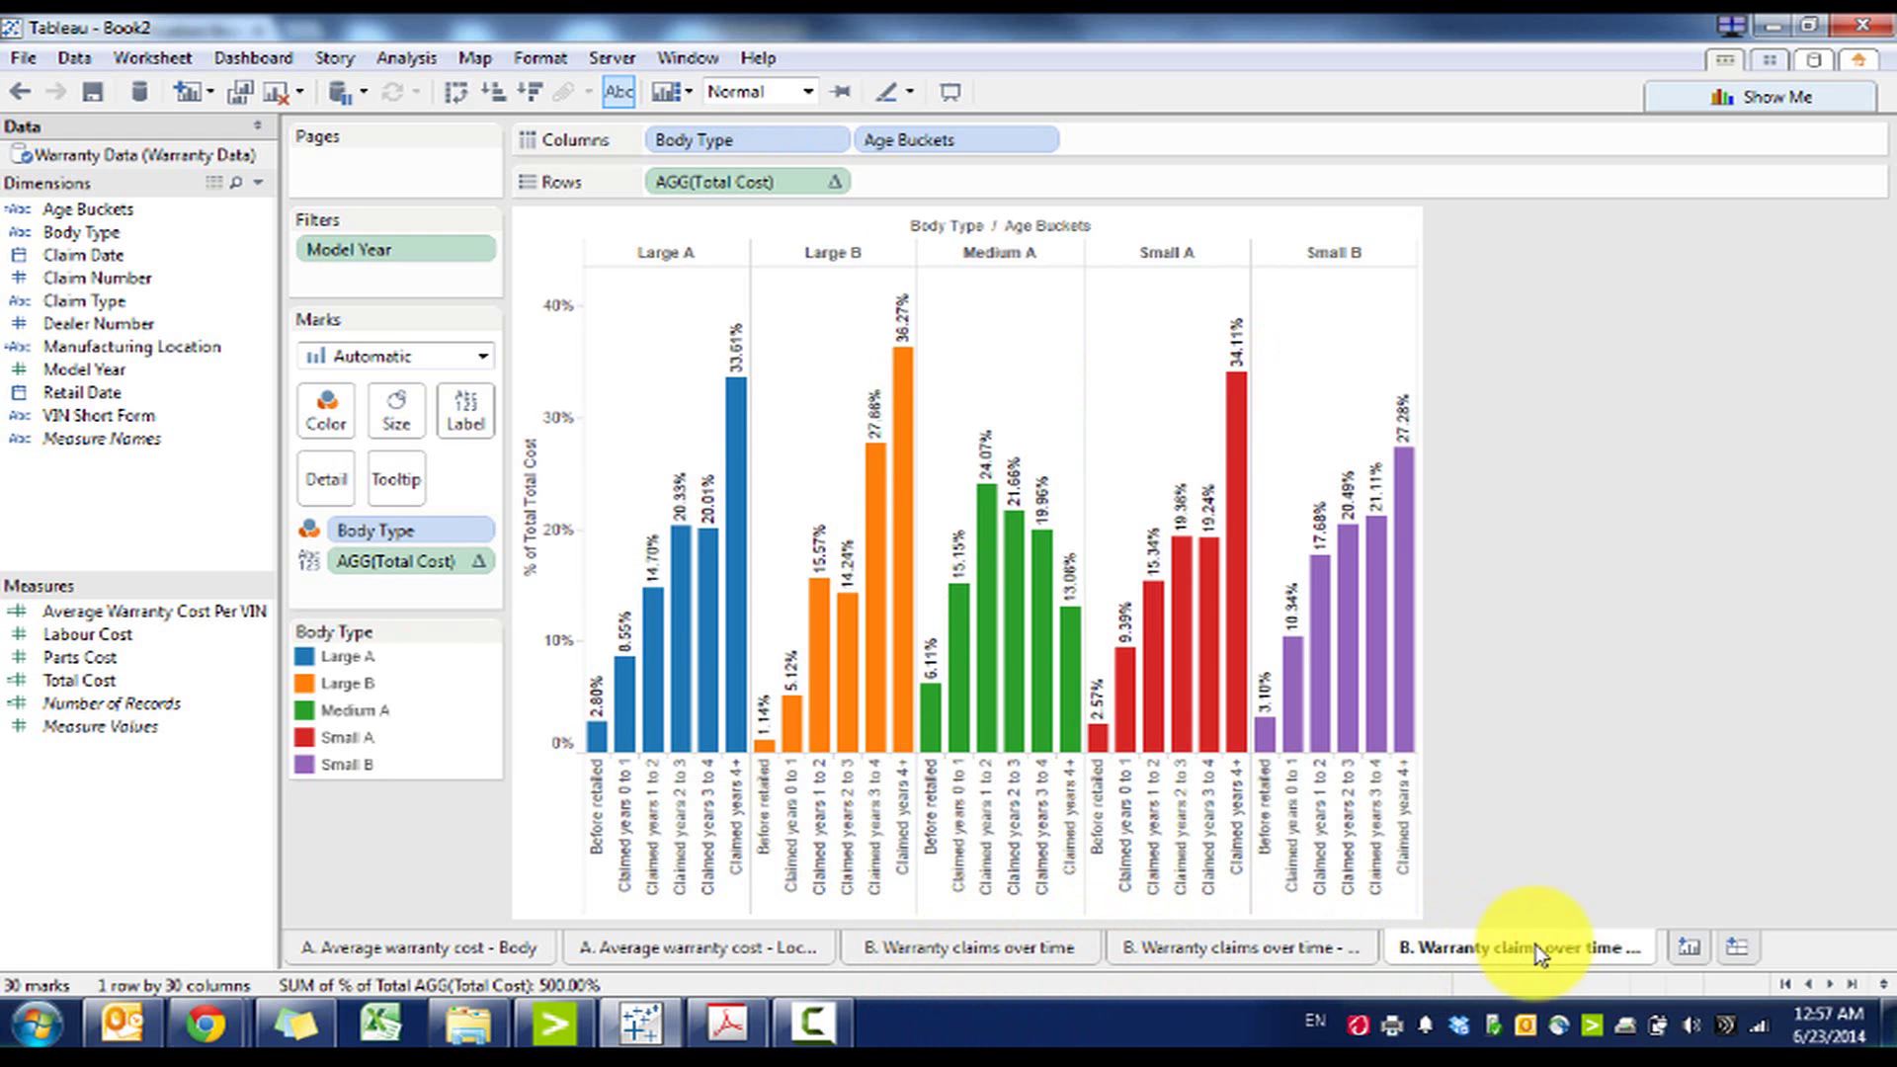
# On a new Sheet 6, chart Average Warranty Cost Per VIN by Body Type, filtered by Model Year
pyautogui.click(1554, 949)
pyautogui.hotkey('ctrl', 'm')
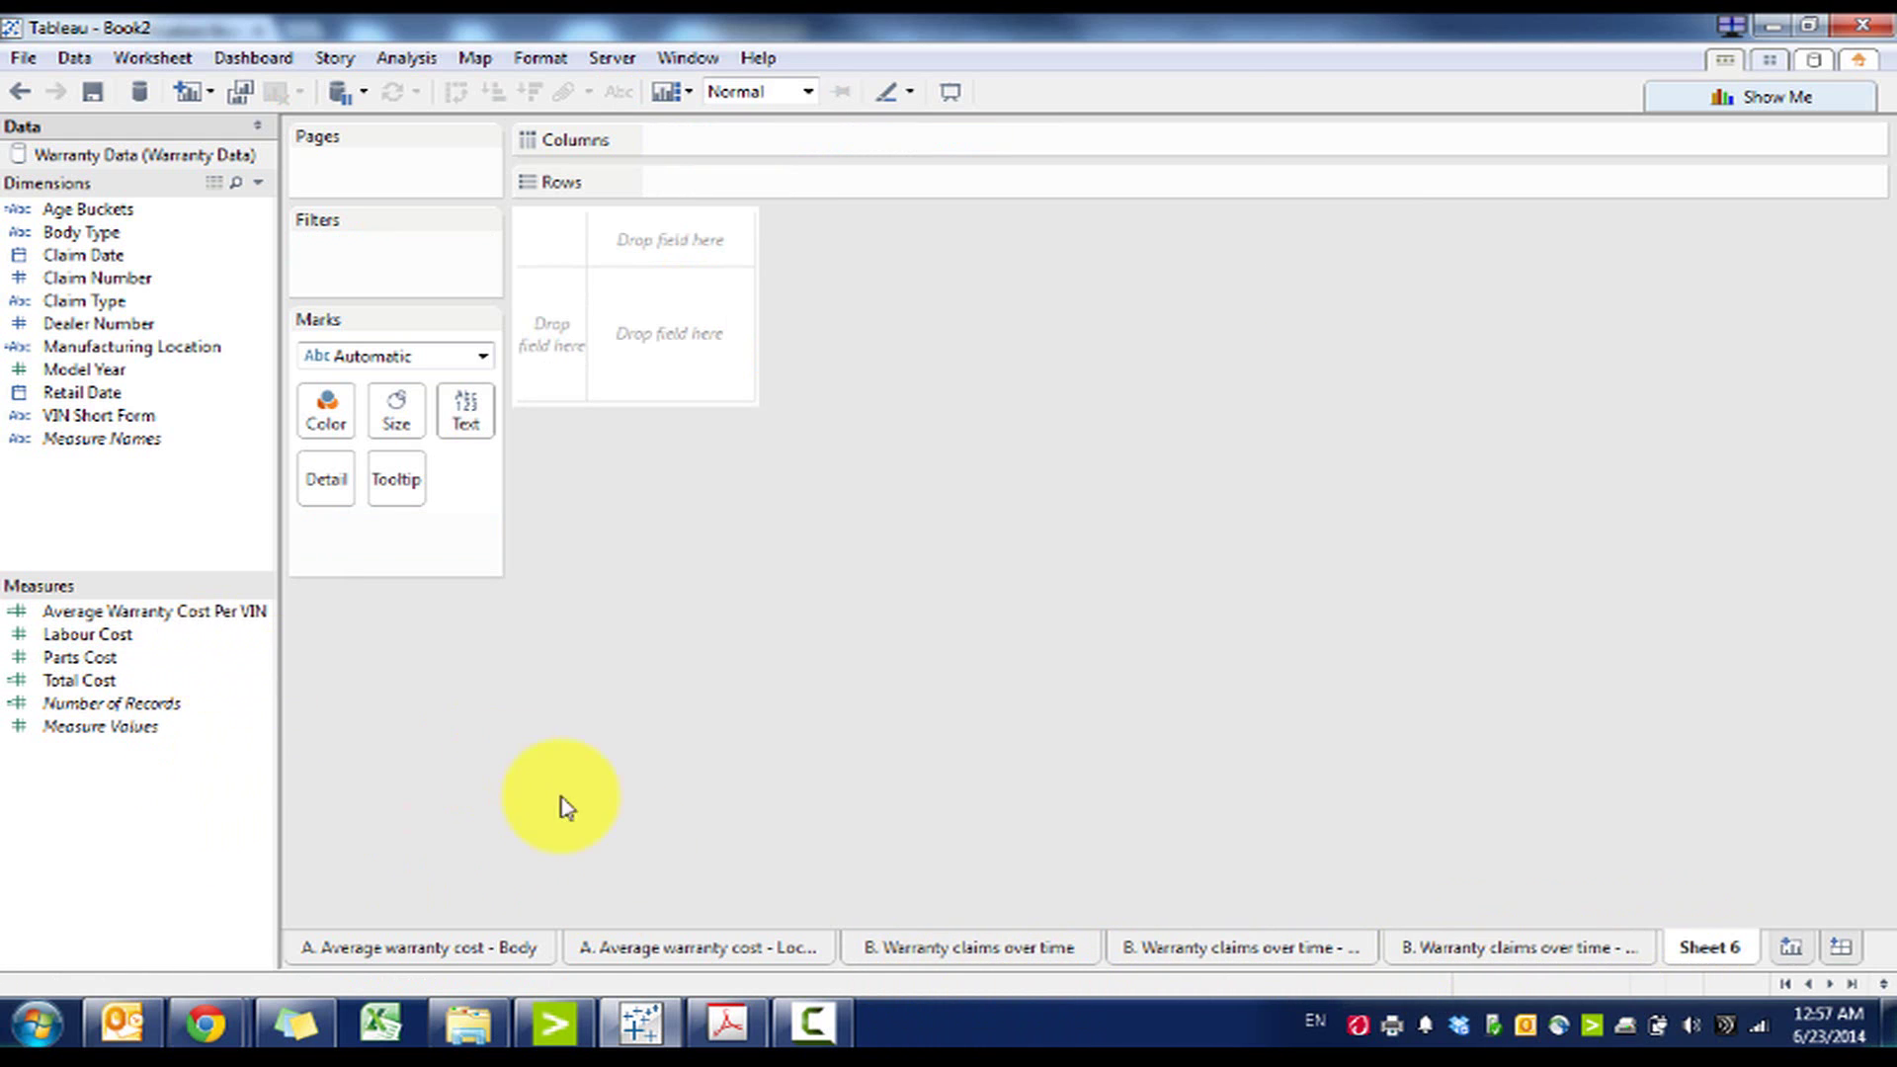
pyautogui.moveTo(154, 612); pyautogui.dragTo(736, 183)
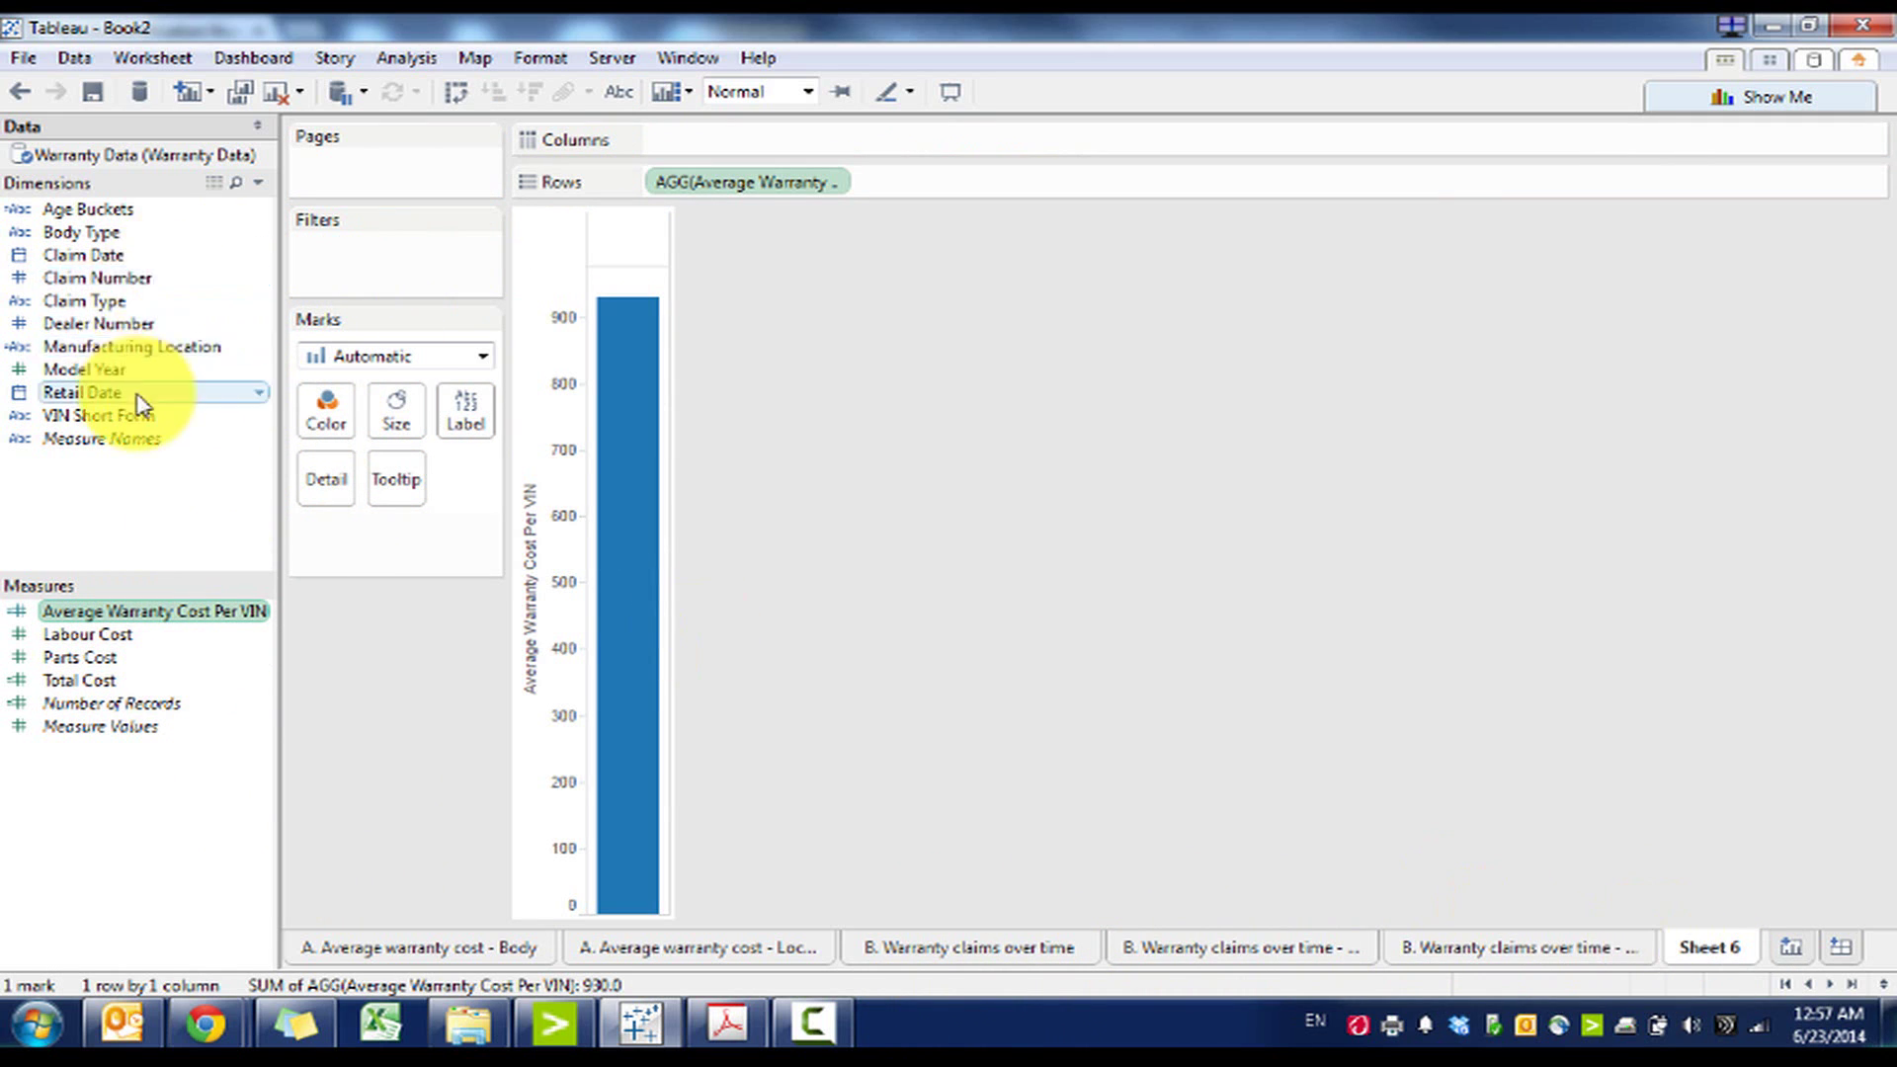
pyautogui.moveTo(135, 378); pyautogui.dragTo(386, 252)
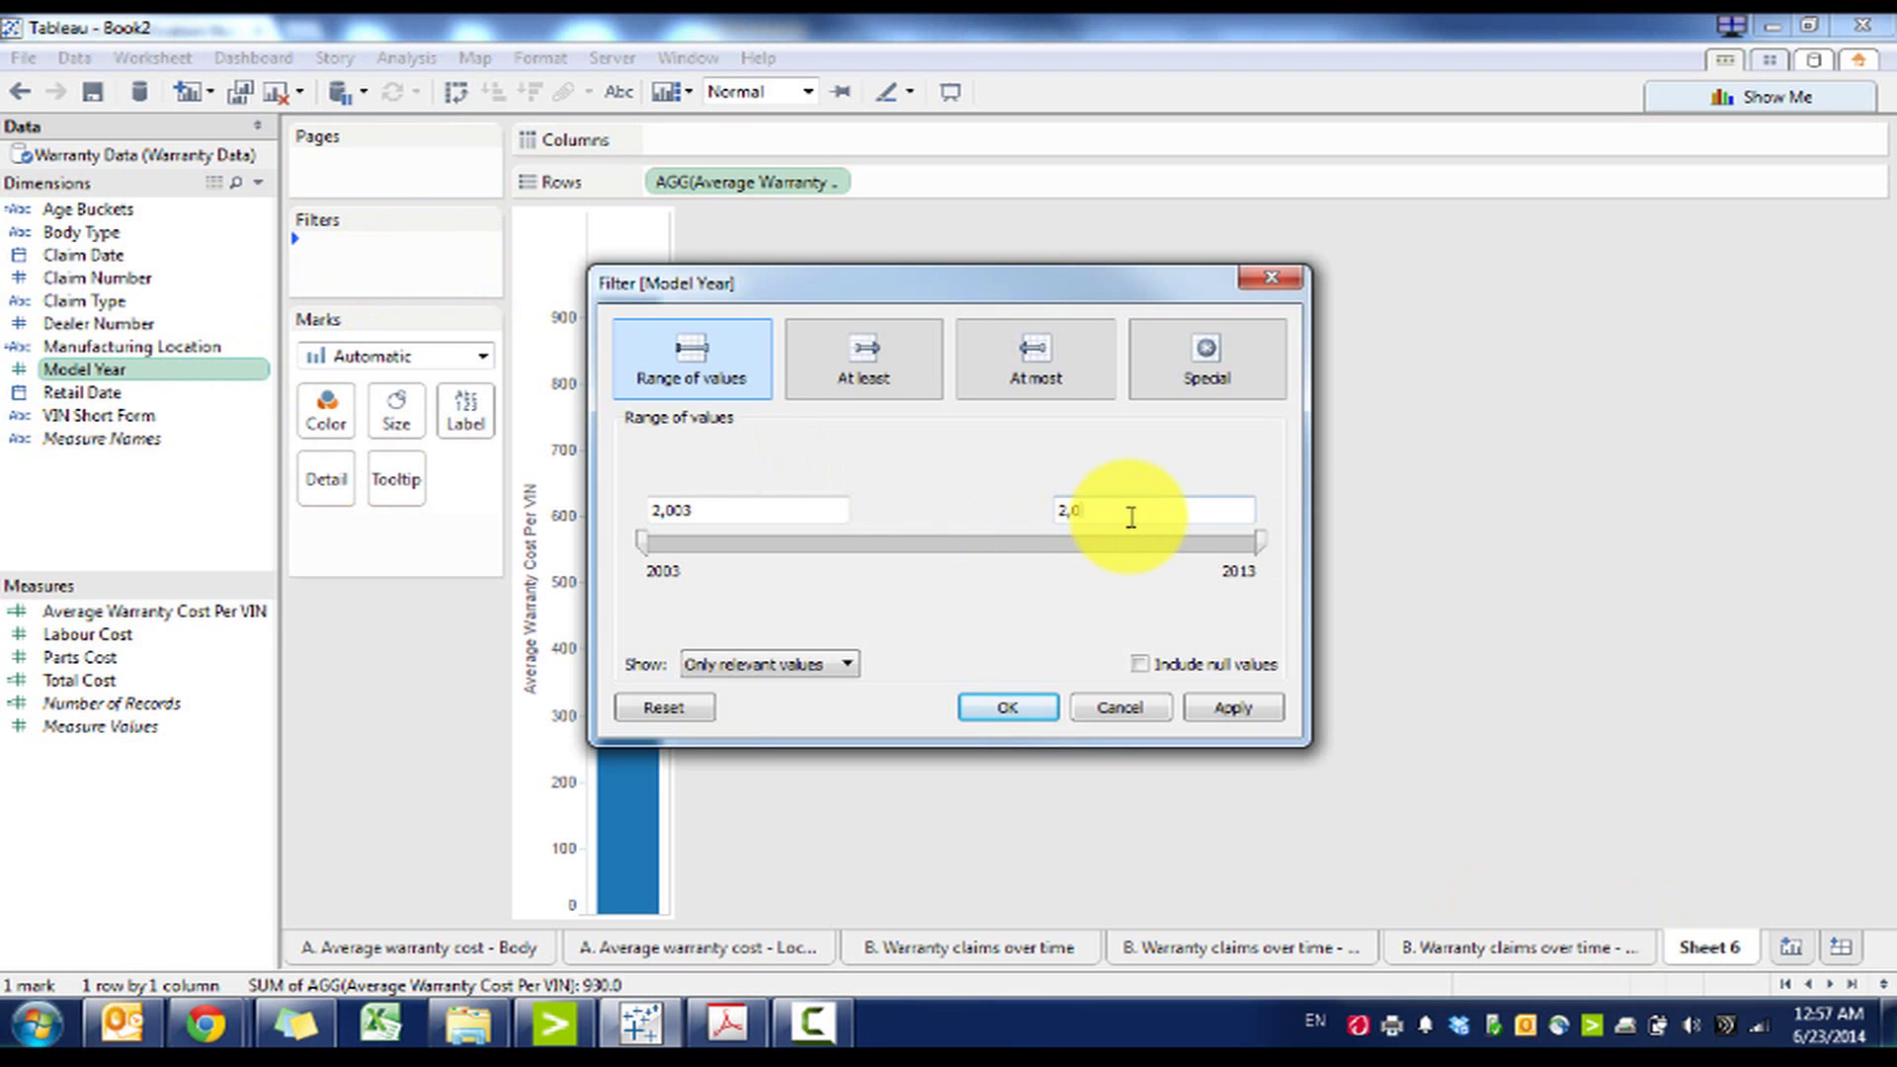
pyautogui.press('Return')
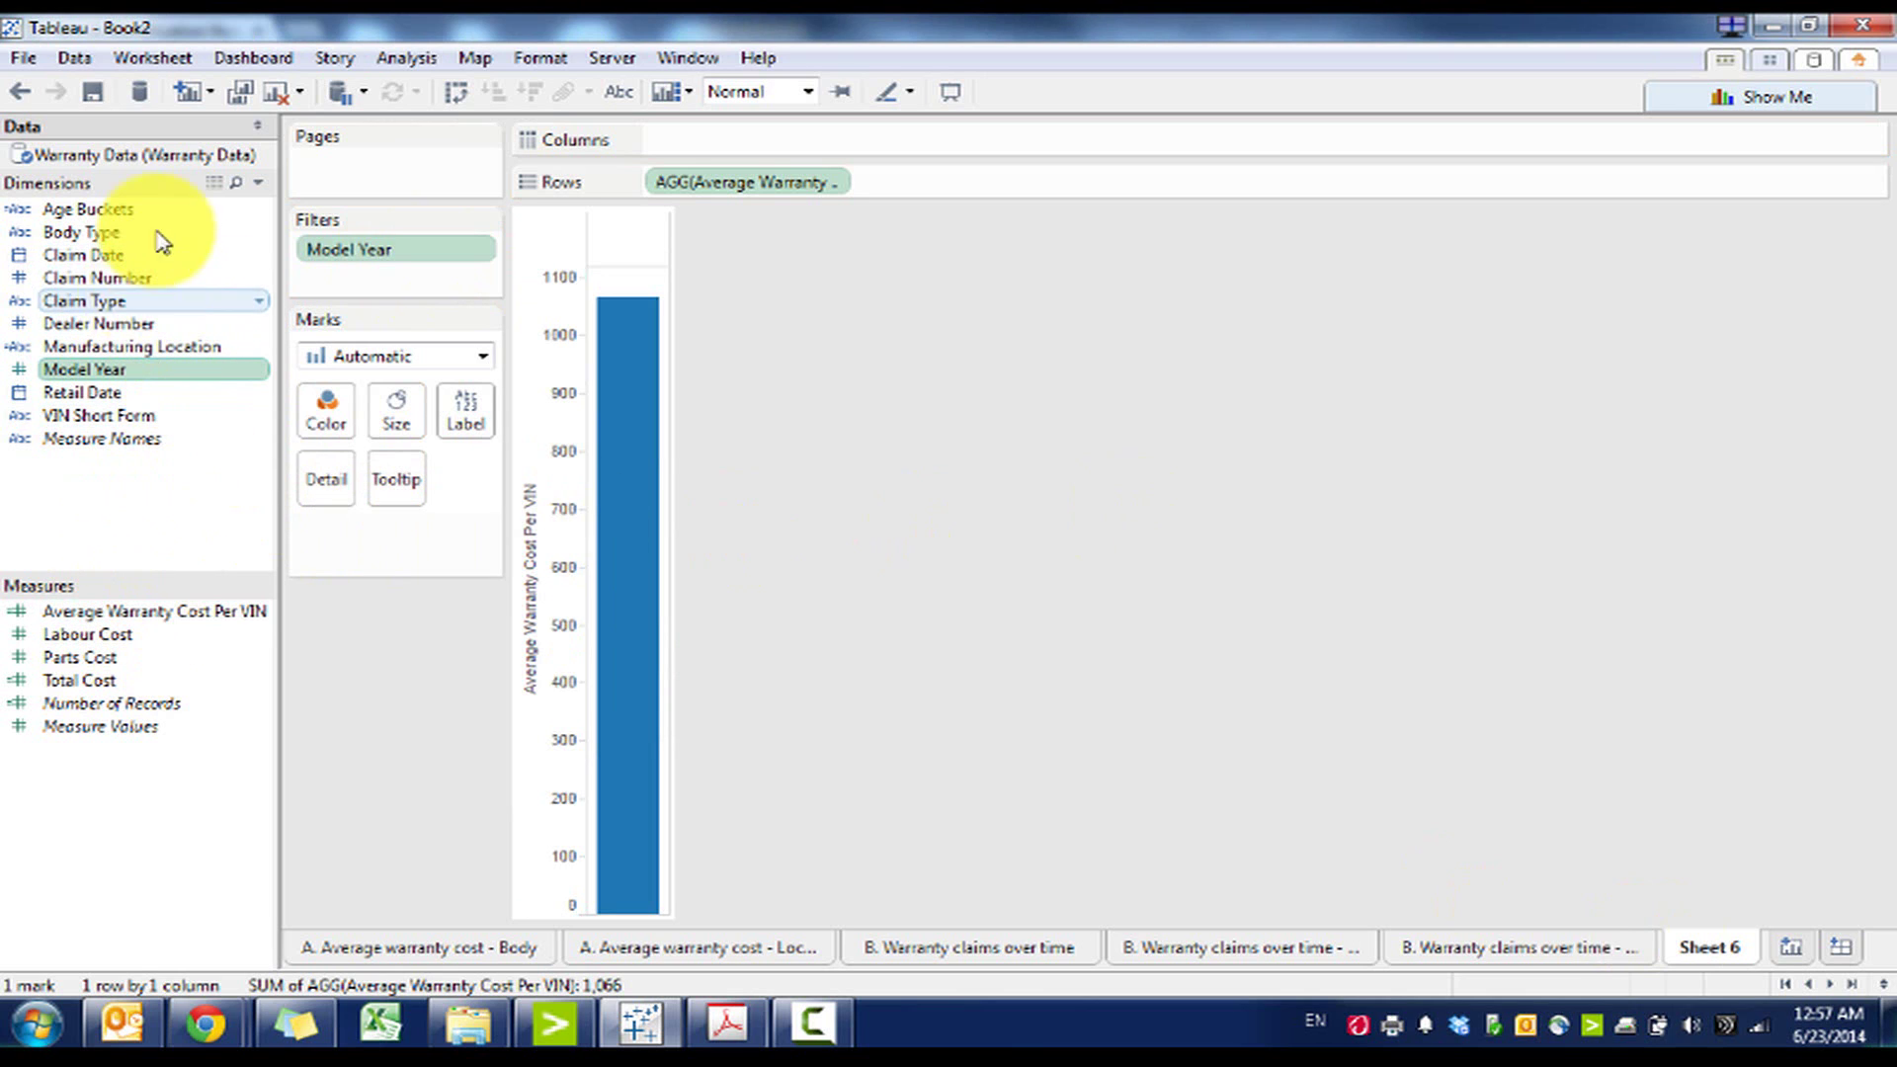
pyautogui.moveTo(152, 235); pyautogui.dragTo(736, 143)
# Convert the Body Type bars to packed bubbles split by Model Year
pyautogui.click(1787, 89)
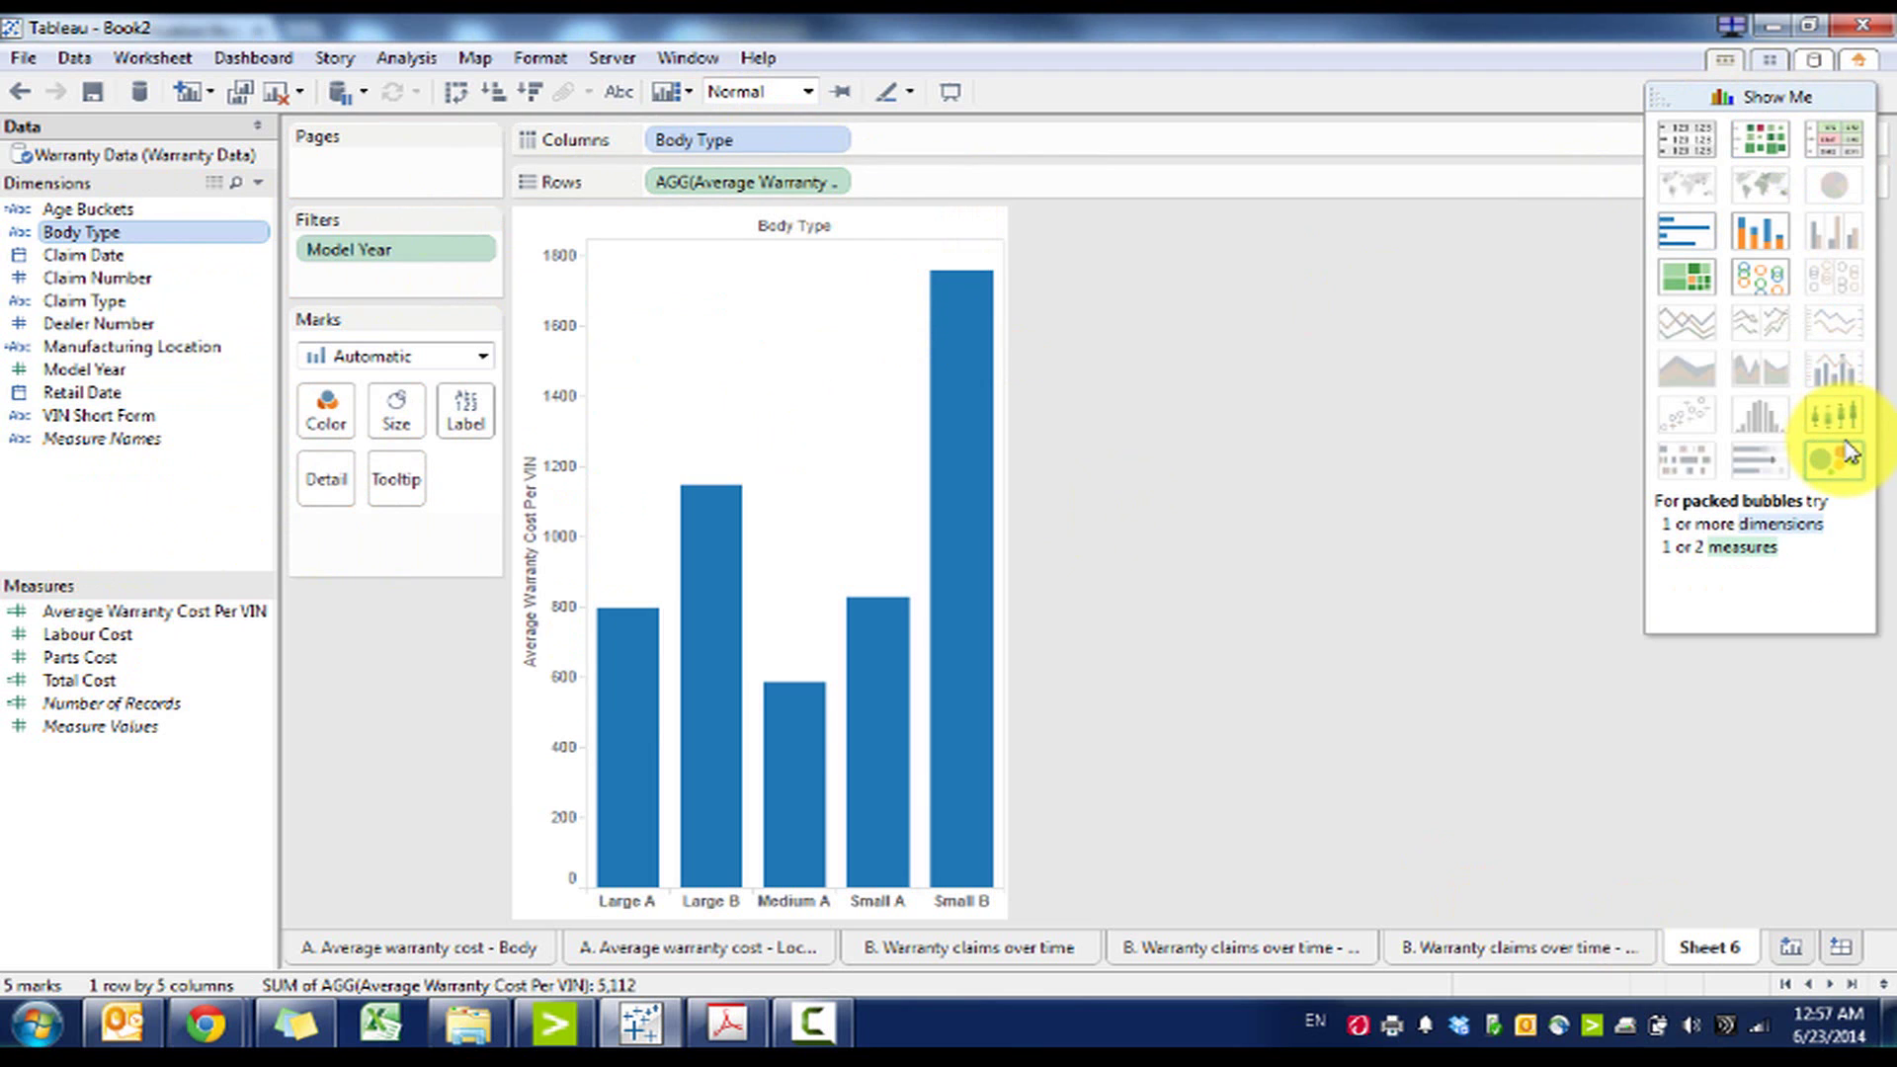
pyautogui.click(1833, 459)
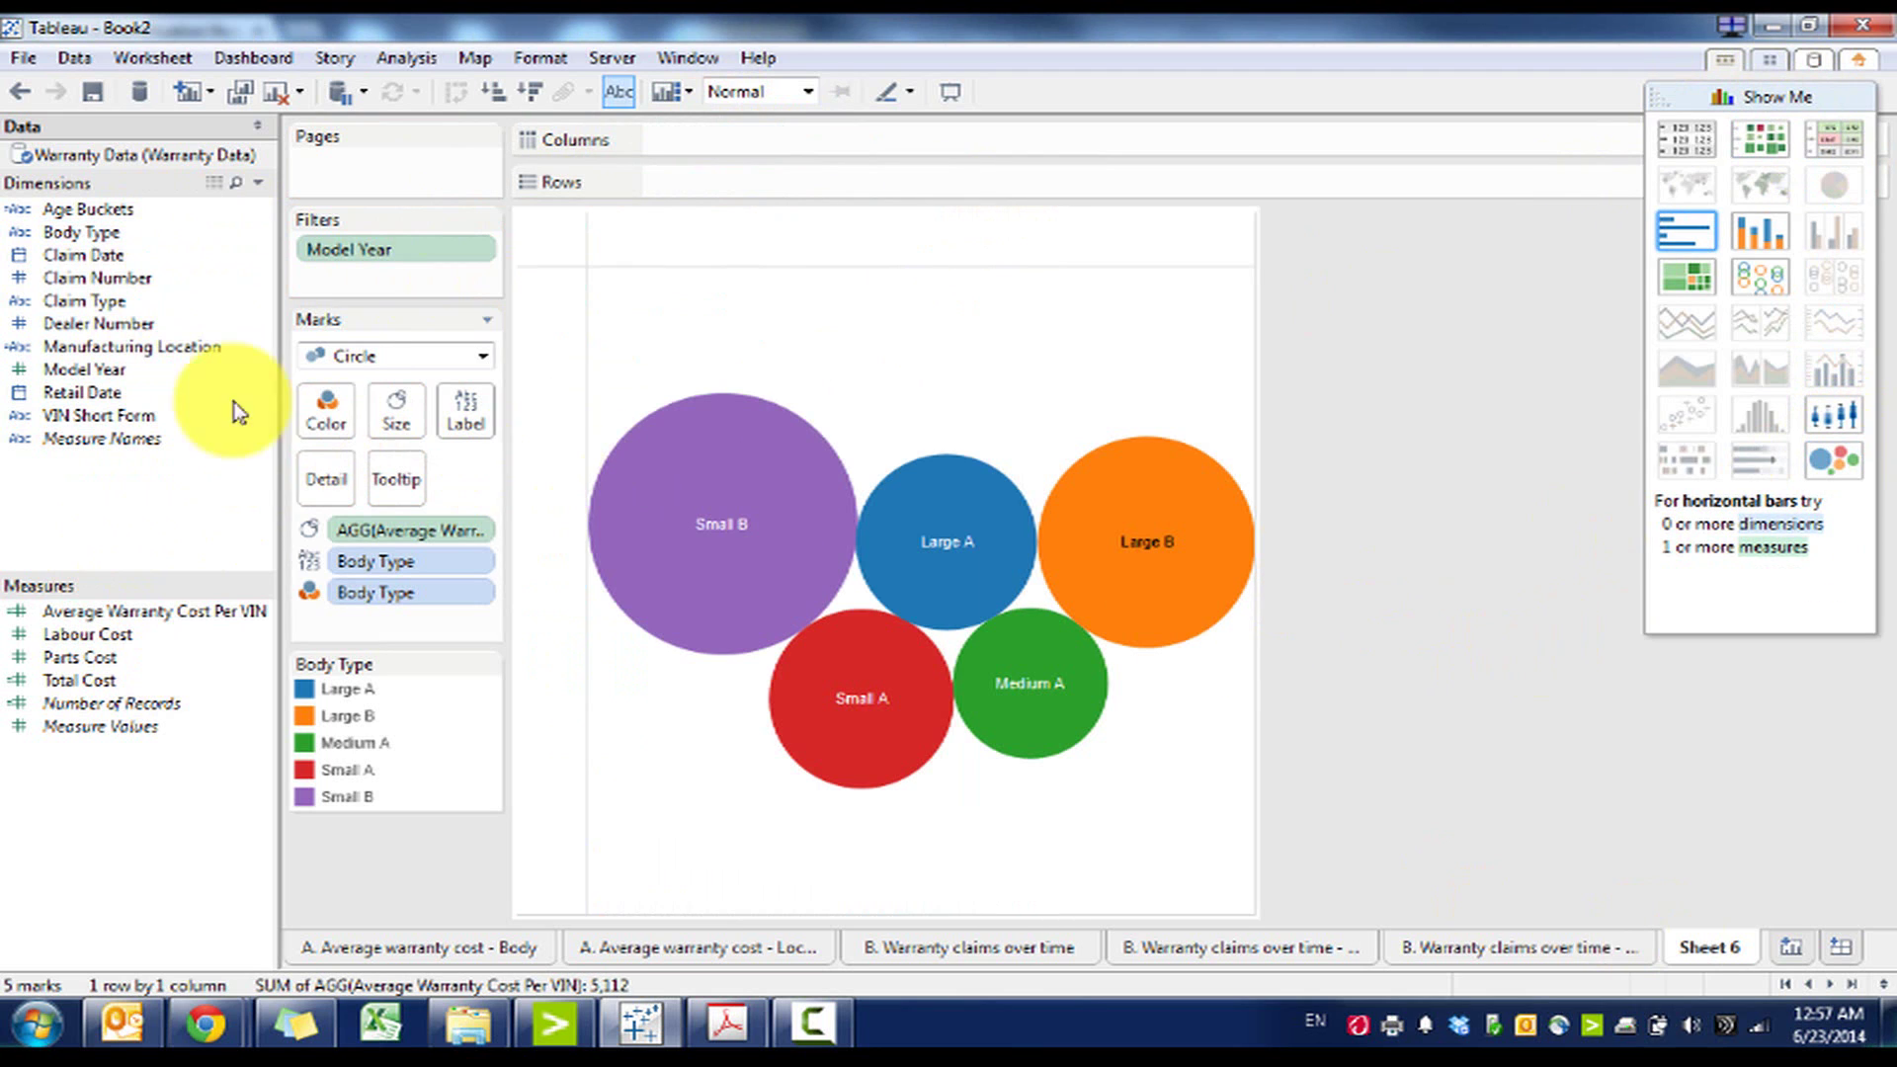
pyautogui.moveTo(380, 593); pyautogui.dragTo(276, 235)
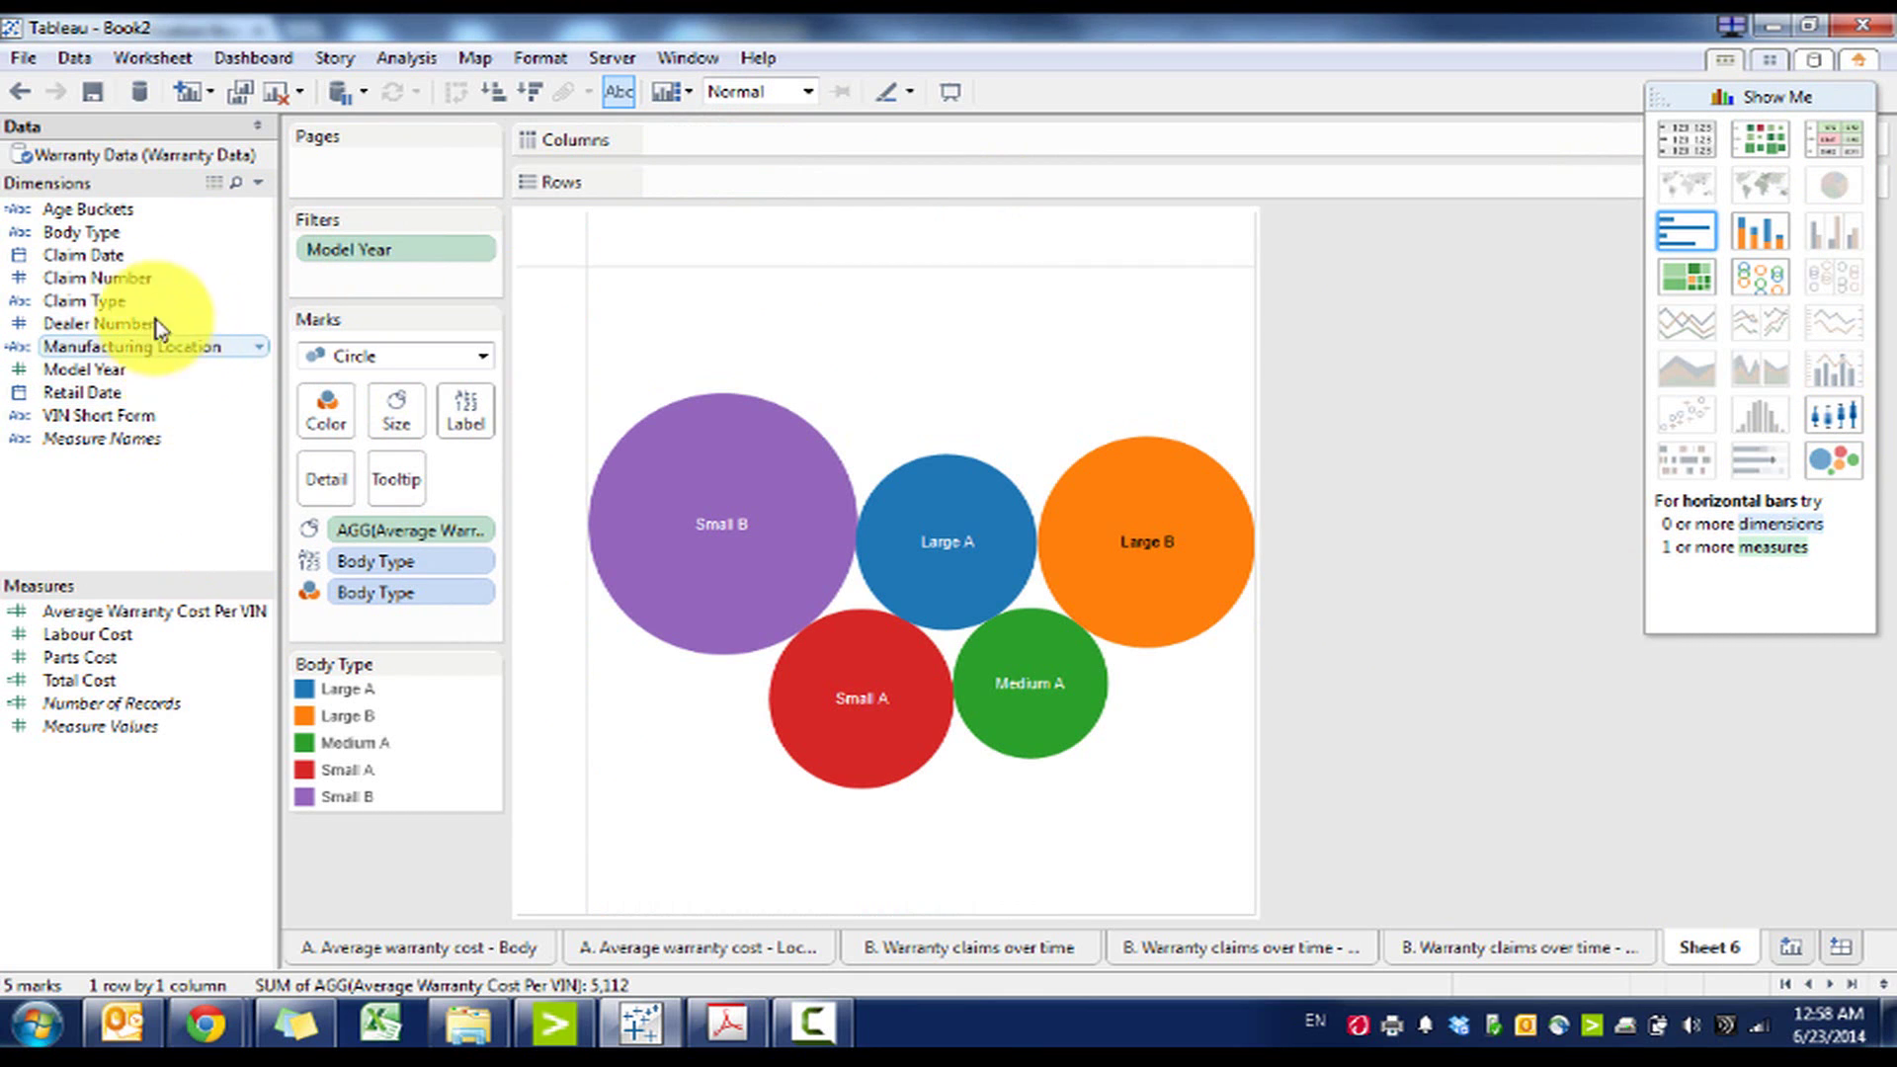
pyautogui.moveTo(156, 368); pyautogui.dragTo(847, 454)
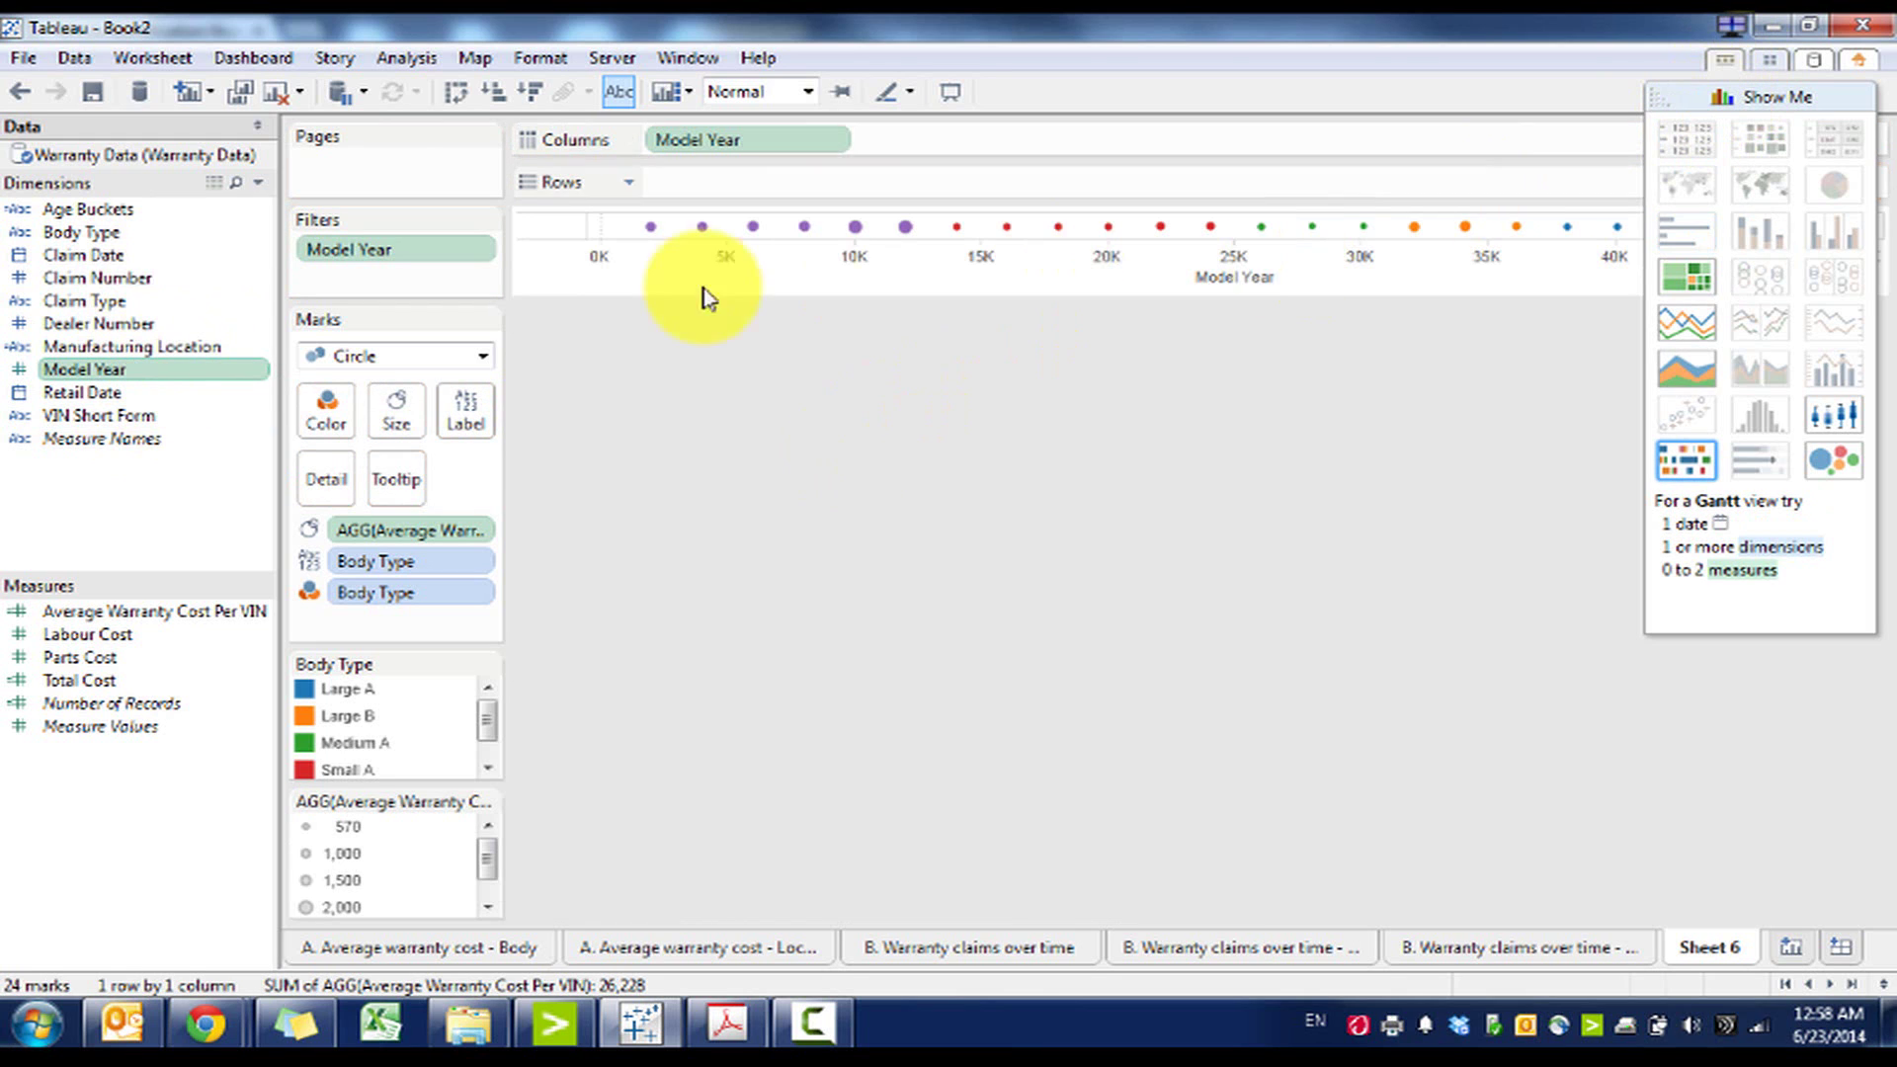
pyautogui.hotkey('ctrl', 'z')
pyautogui.moveTo(163, 369); pyautogui.dragTo(932, 158)
pyautogui.click(1833, 460)
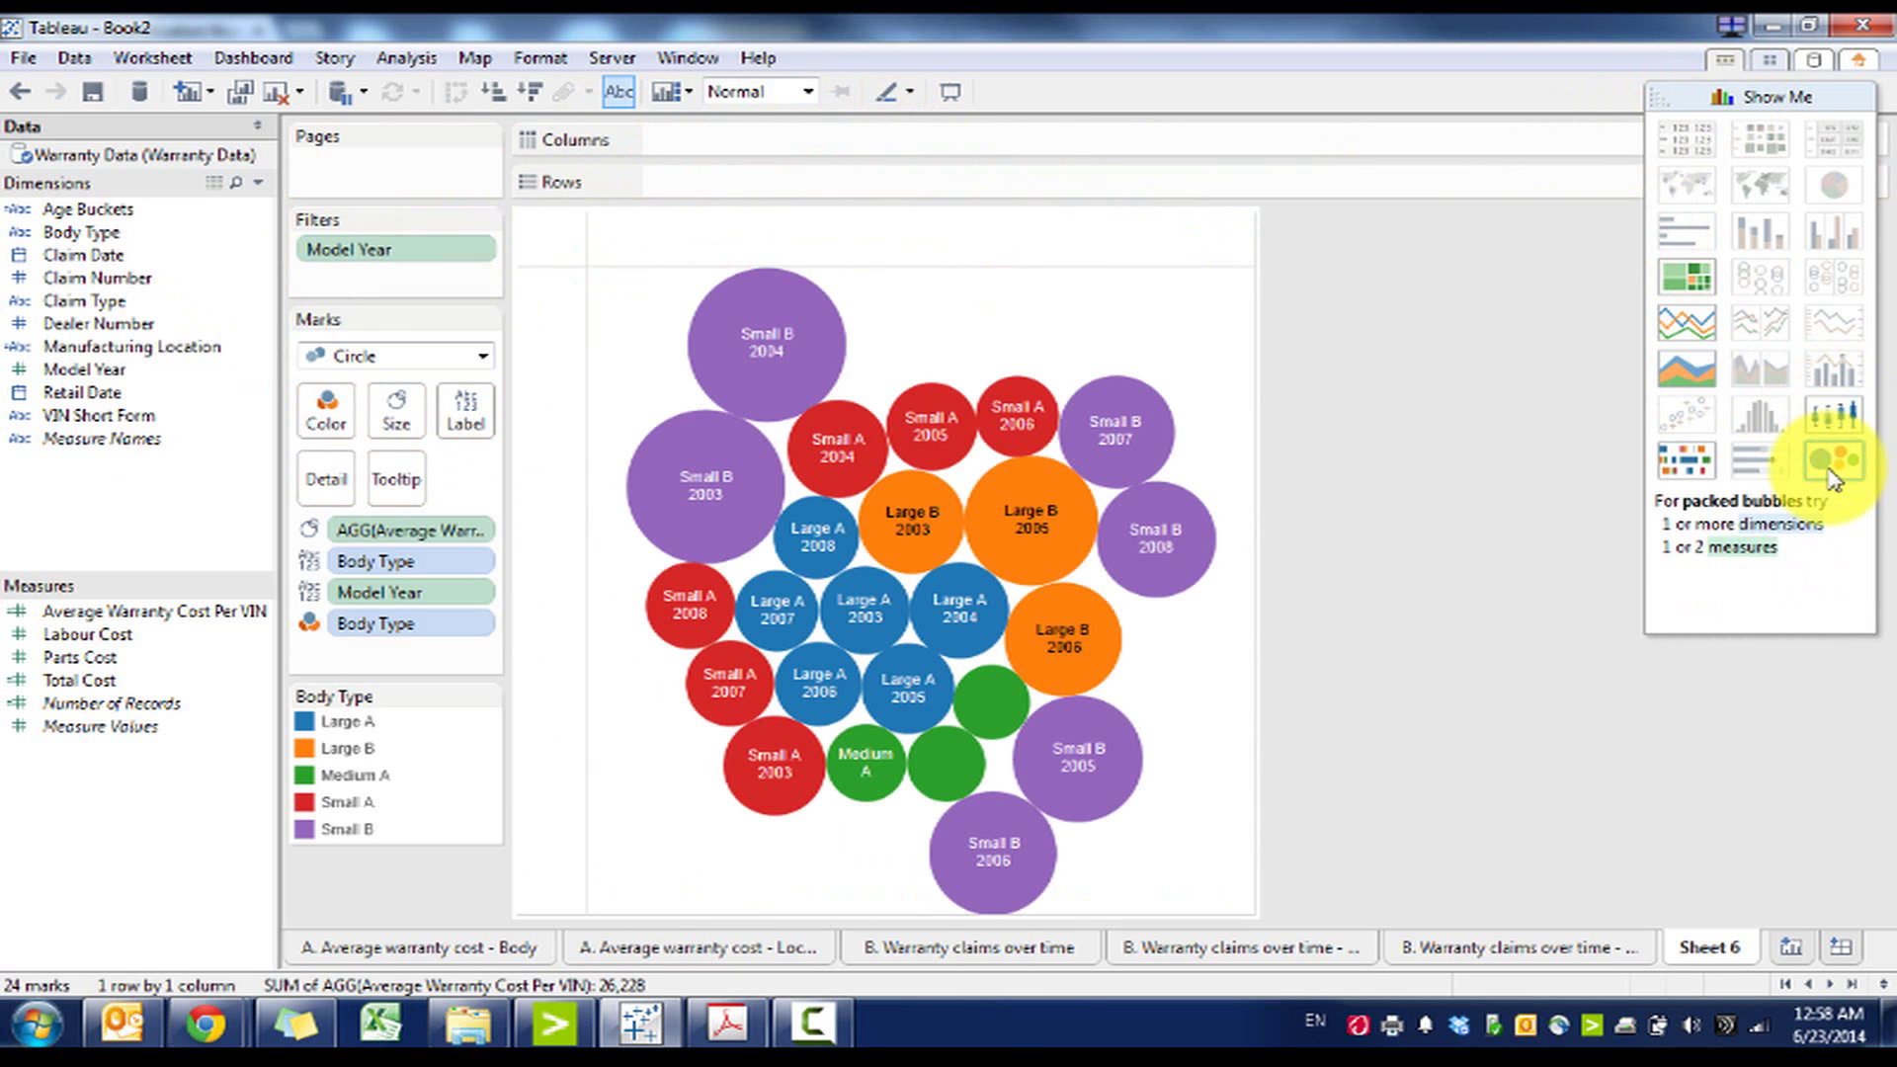
# Label each bubble with its Average Warranty Cost Per VIN
pyautogui.click(1778, 98)
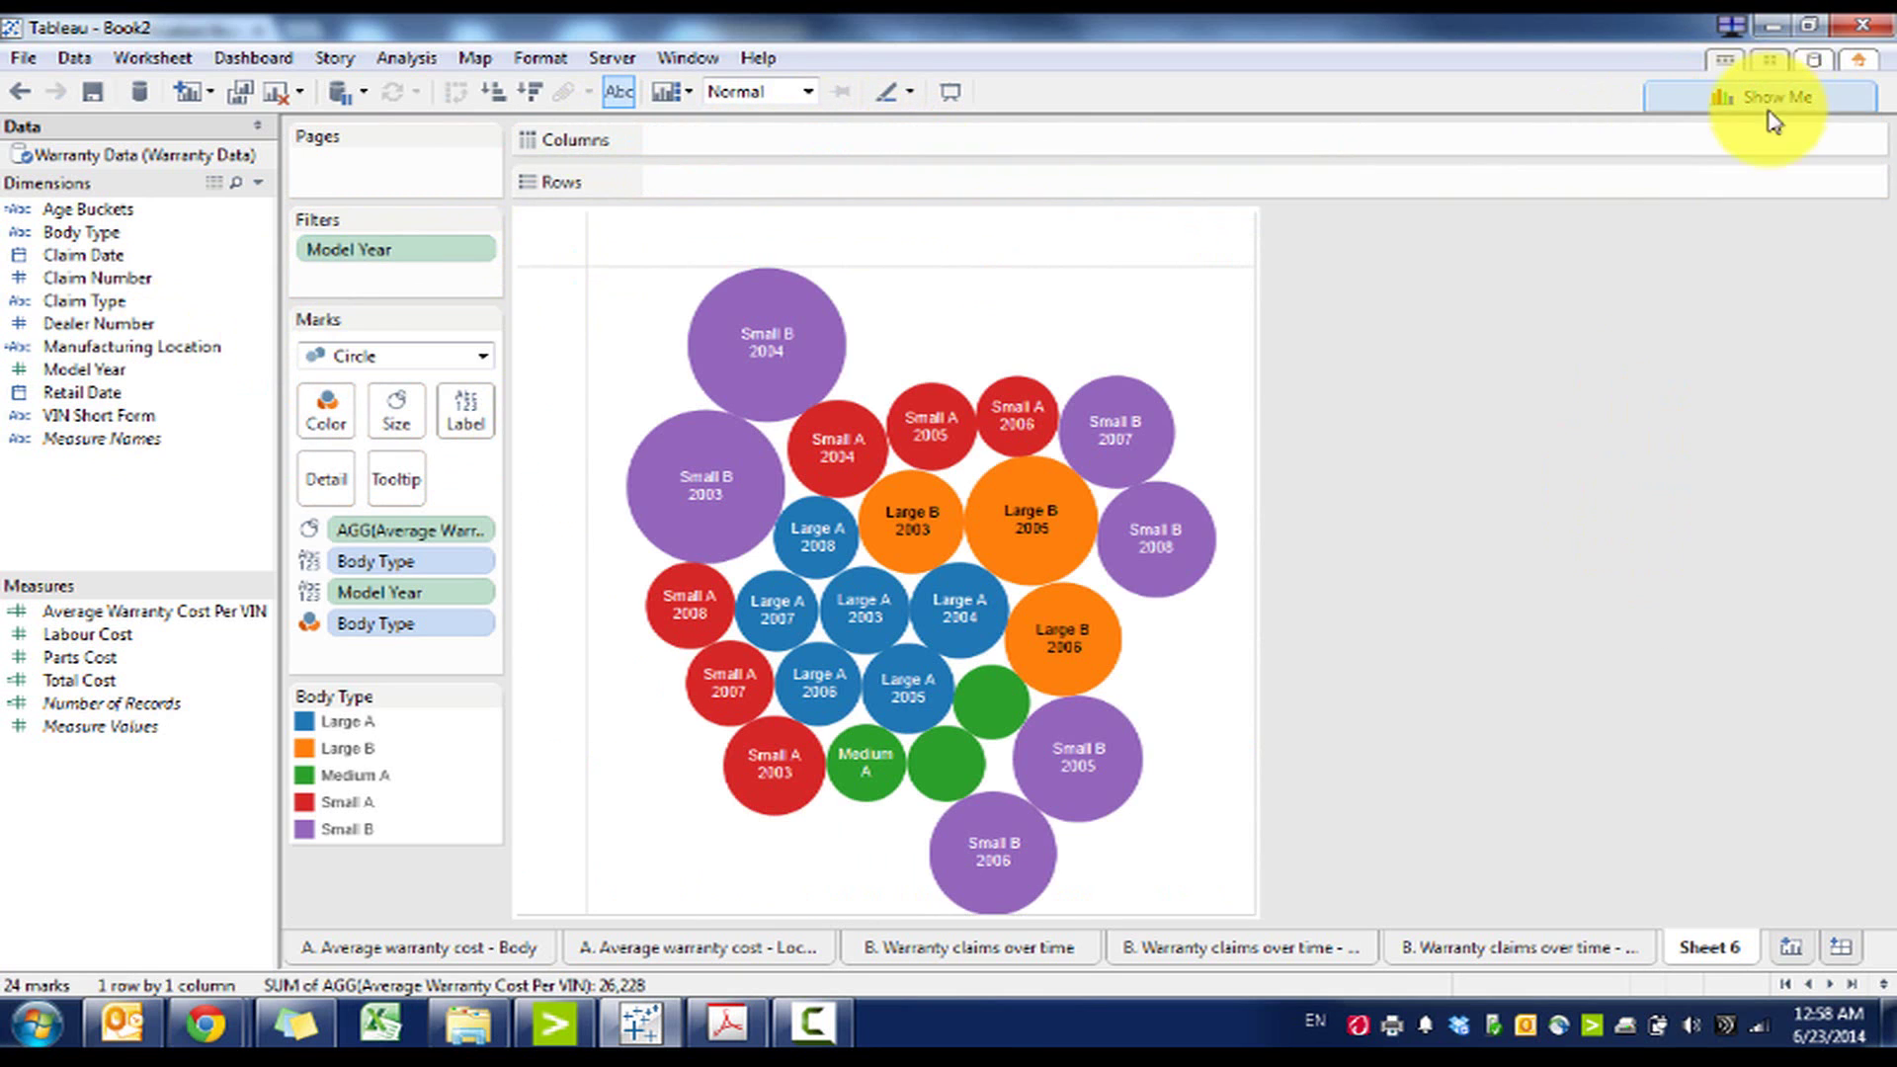
pyautogui.moveTo(173, 612); pyautogui.dragTo(485, 420)
pyautogui.moveTo(756, 543)
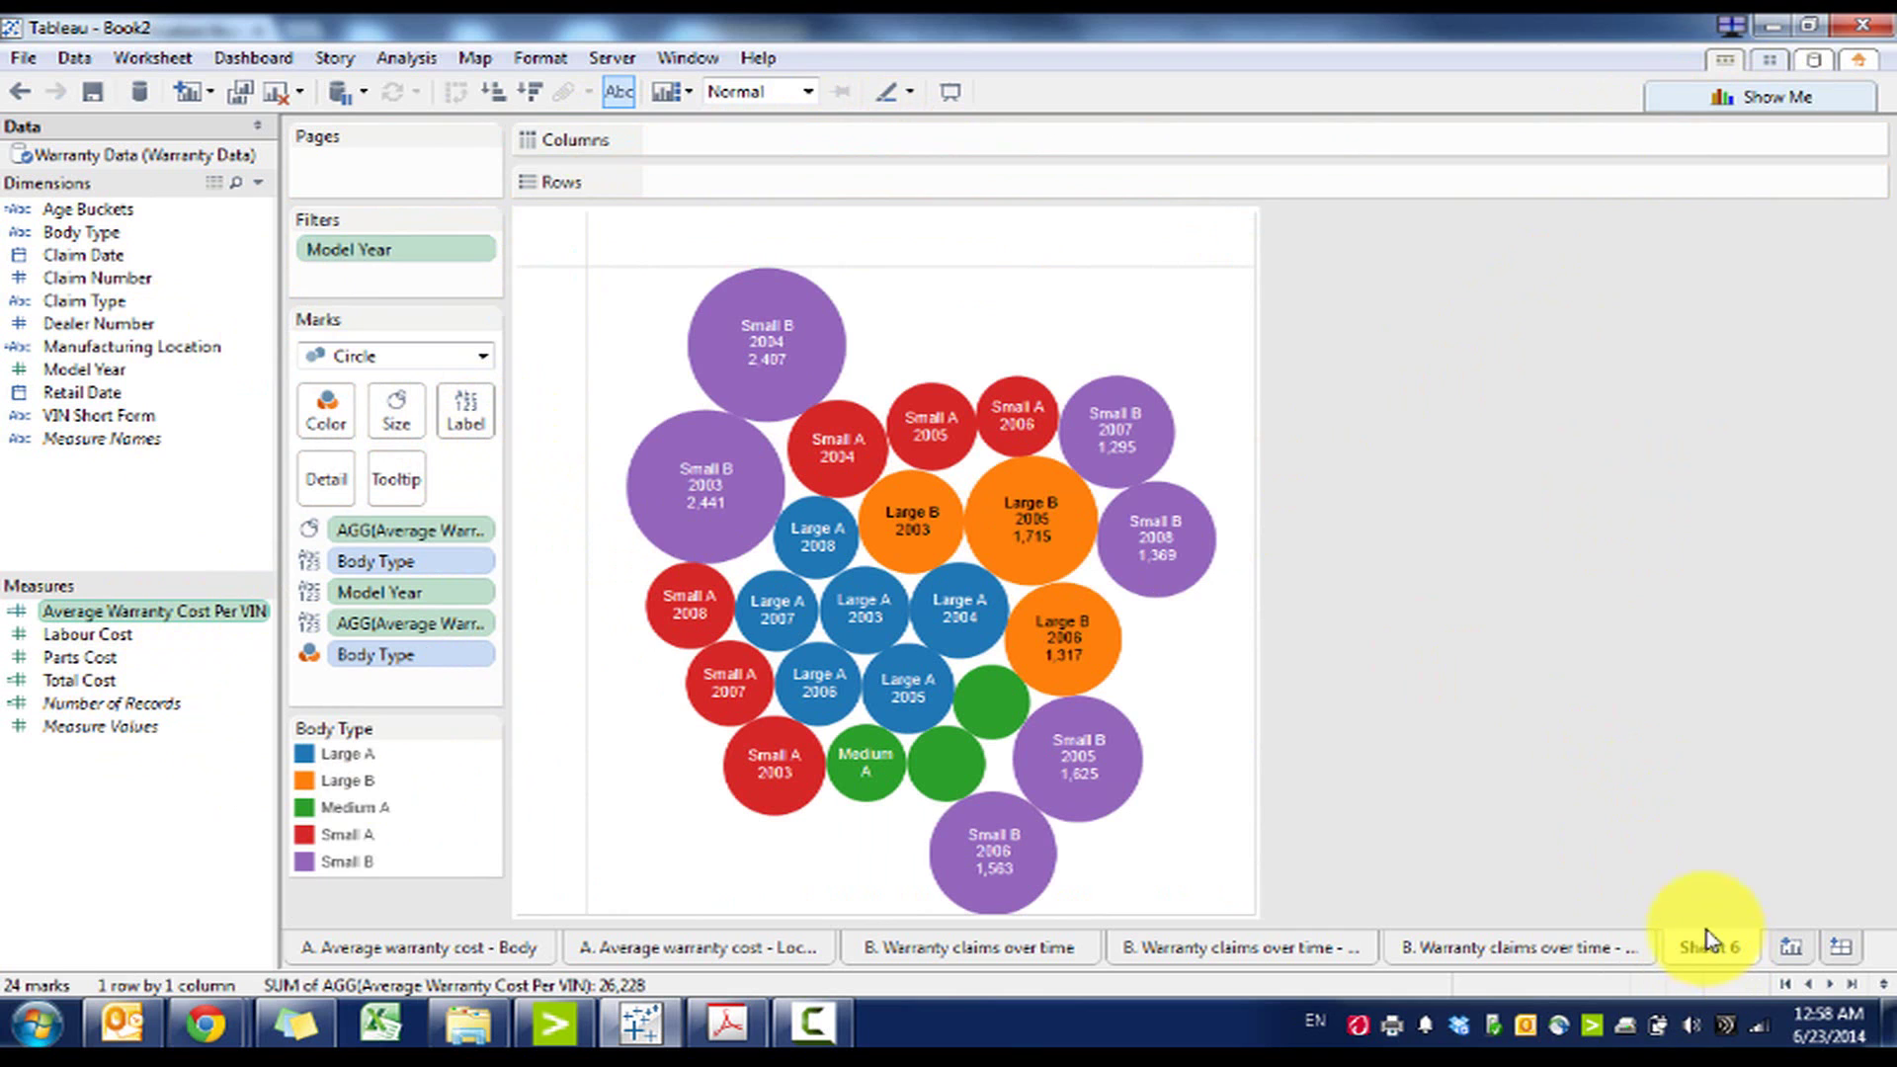
# Duplicate Sheet 6 and colour and group its bubbles by Manufacturing Location instead of Body Type
pyautogui.rightClick(1693, 957)
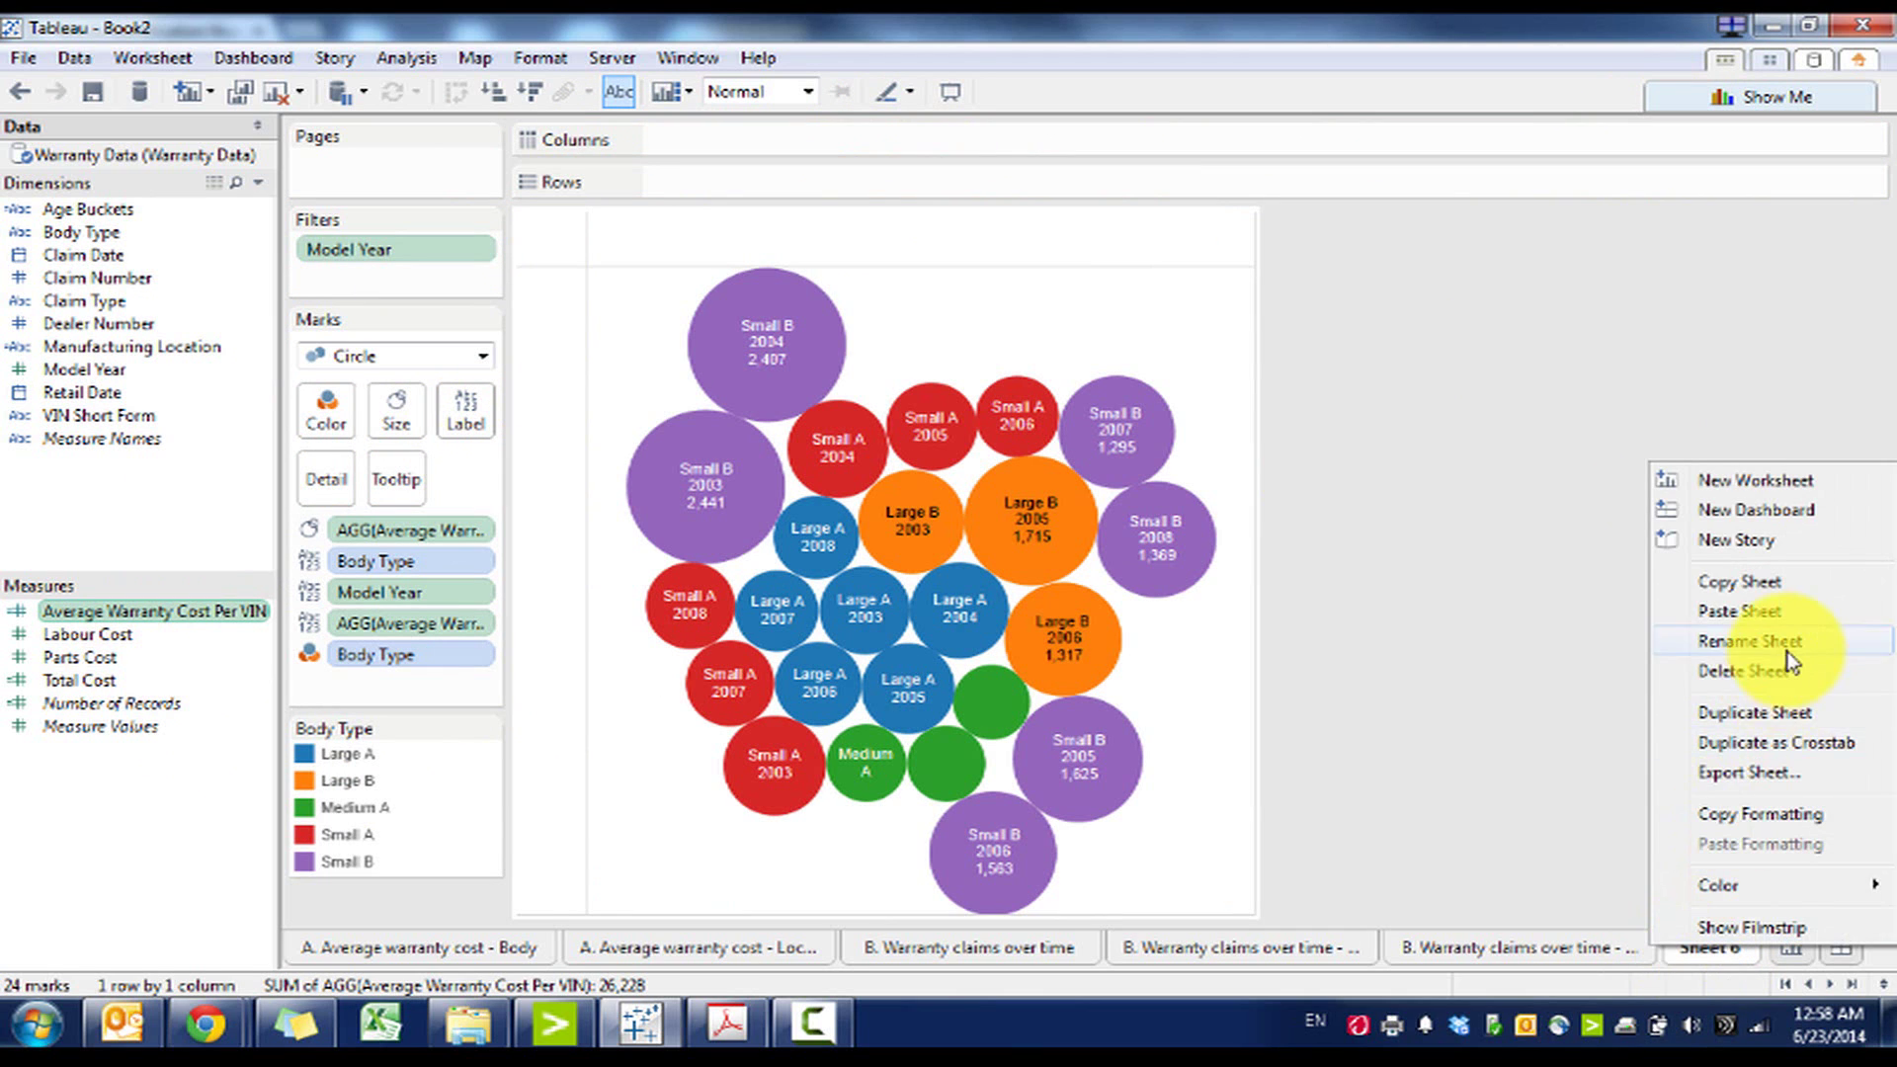
pyautogui.click(1773, 714)
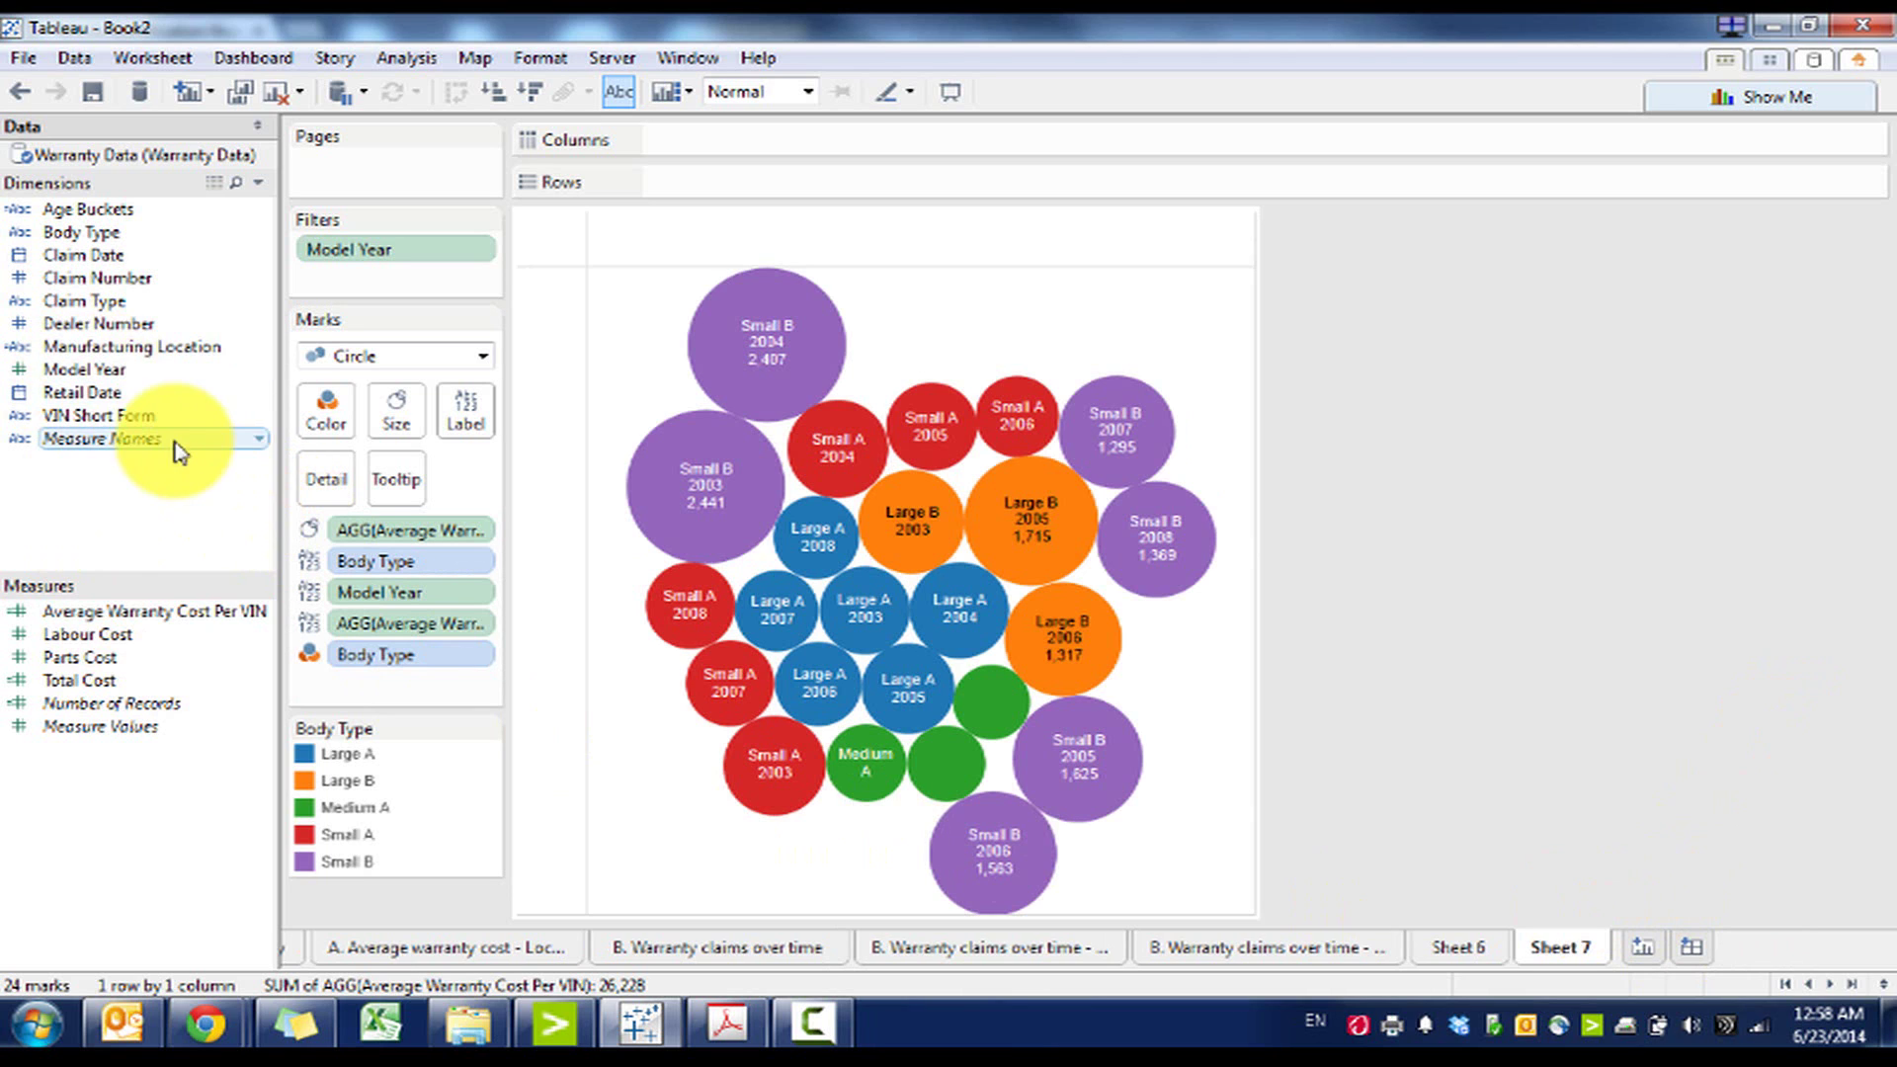
pyautogui.moveTo(139, 347); pyautogui.dragTo(396, 675)
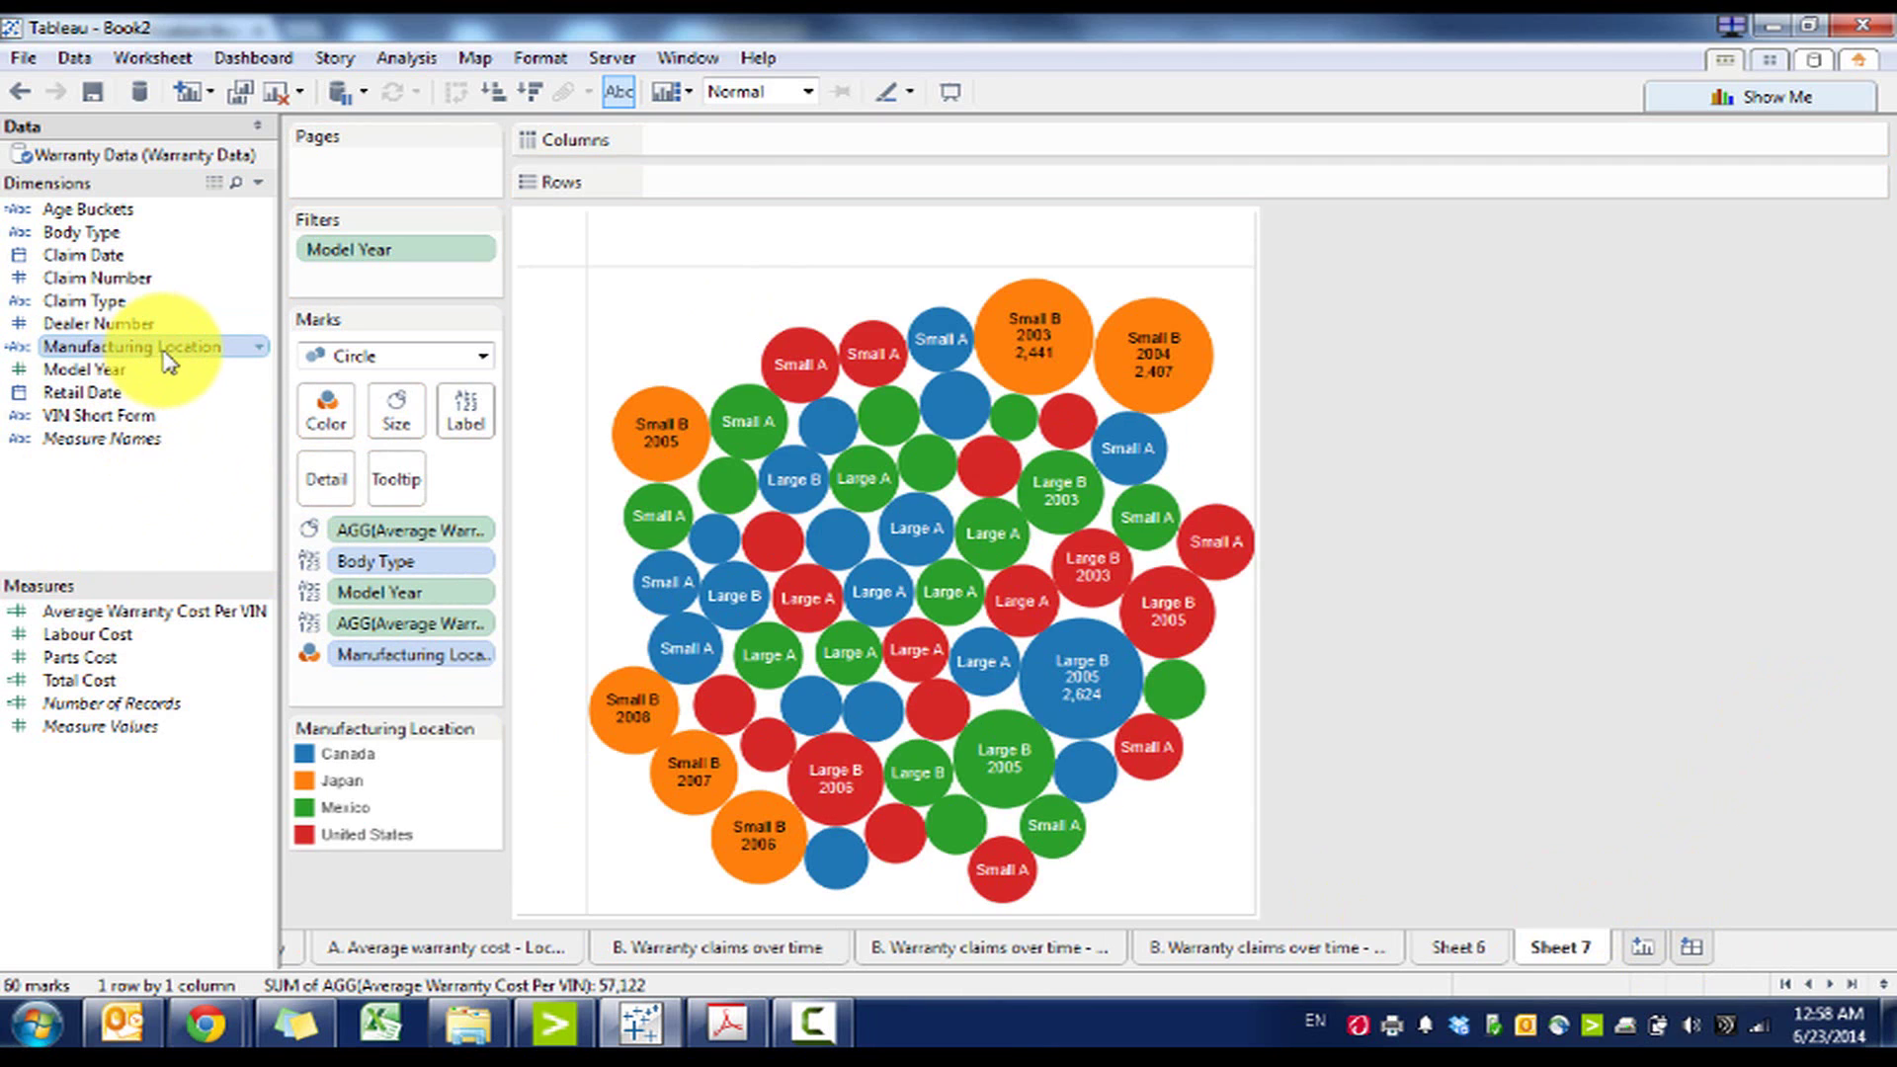
pyautogui.moveTo(168, 358); pyautogui.dragTo(408, 569)
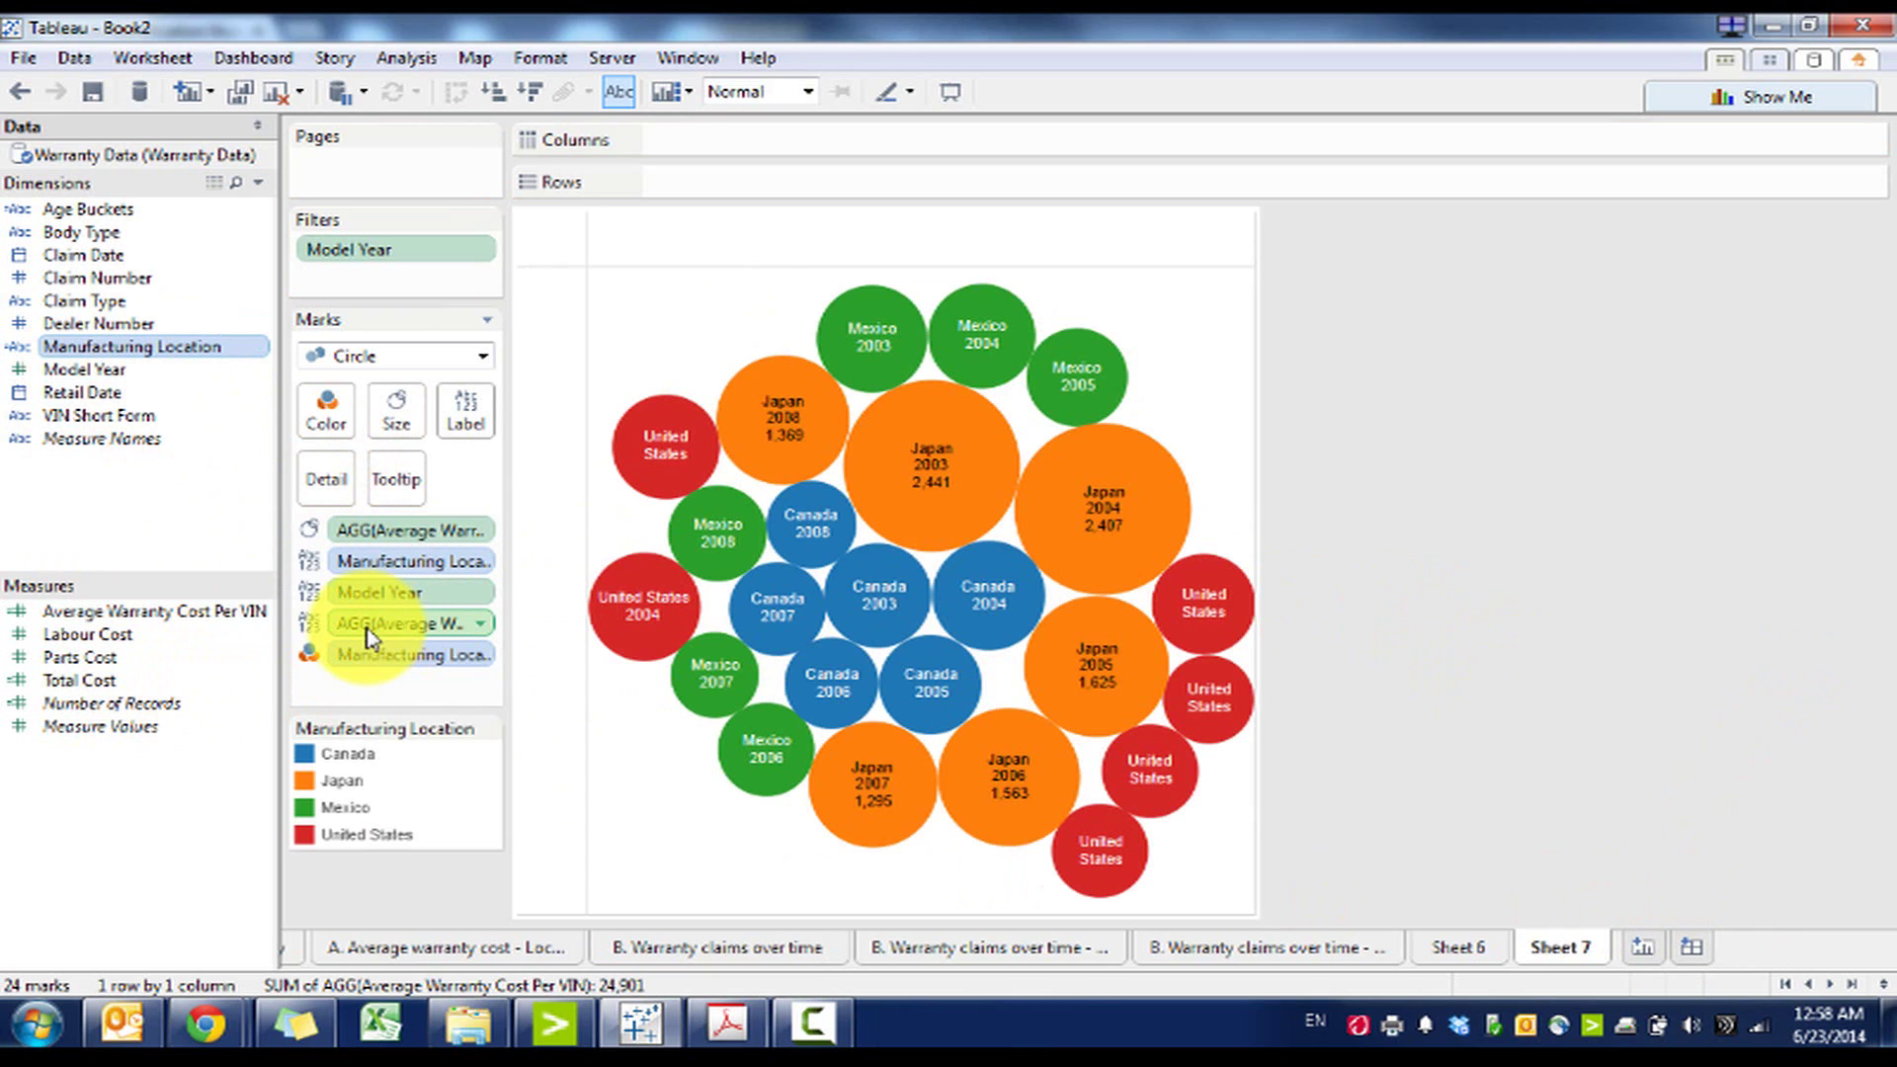
pyautogui.moveTo(370, 628); pyautogui.dragTo(458, 411)
# Set the duplicated bubble chart's fit to Entire View
pyautogui.click(807, 91)
pyautogui.click(780, 182)
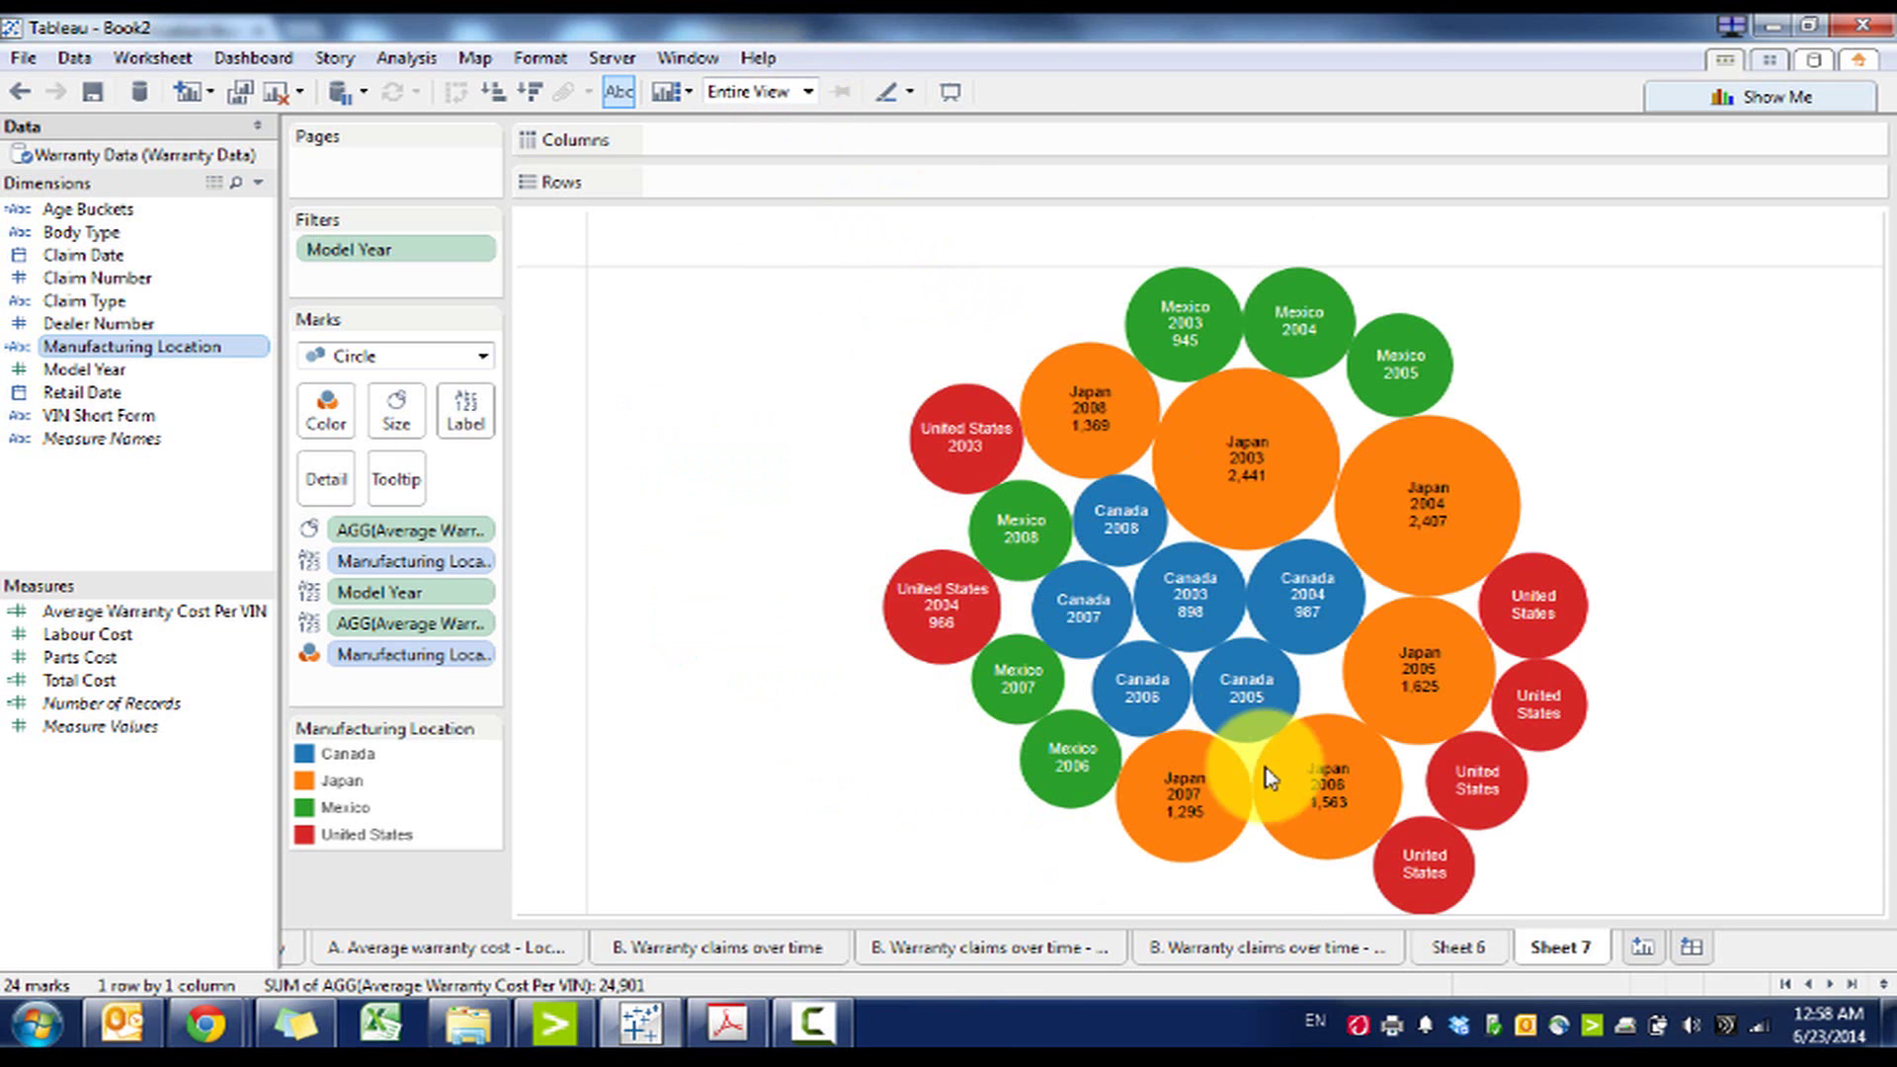
pyautogui.click(1393, 949)
# Rename Sheet 6 to 'C. Average Warranty Cost - Body'
pyautogui.click(1449, 951)
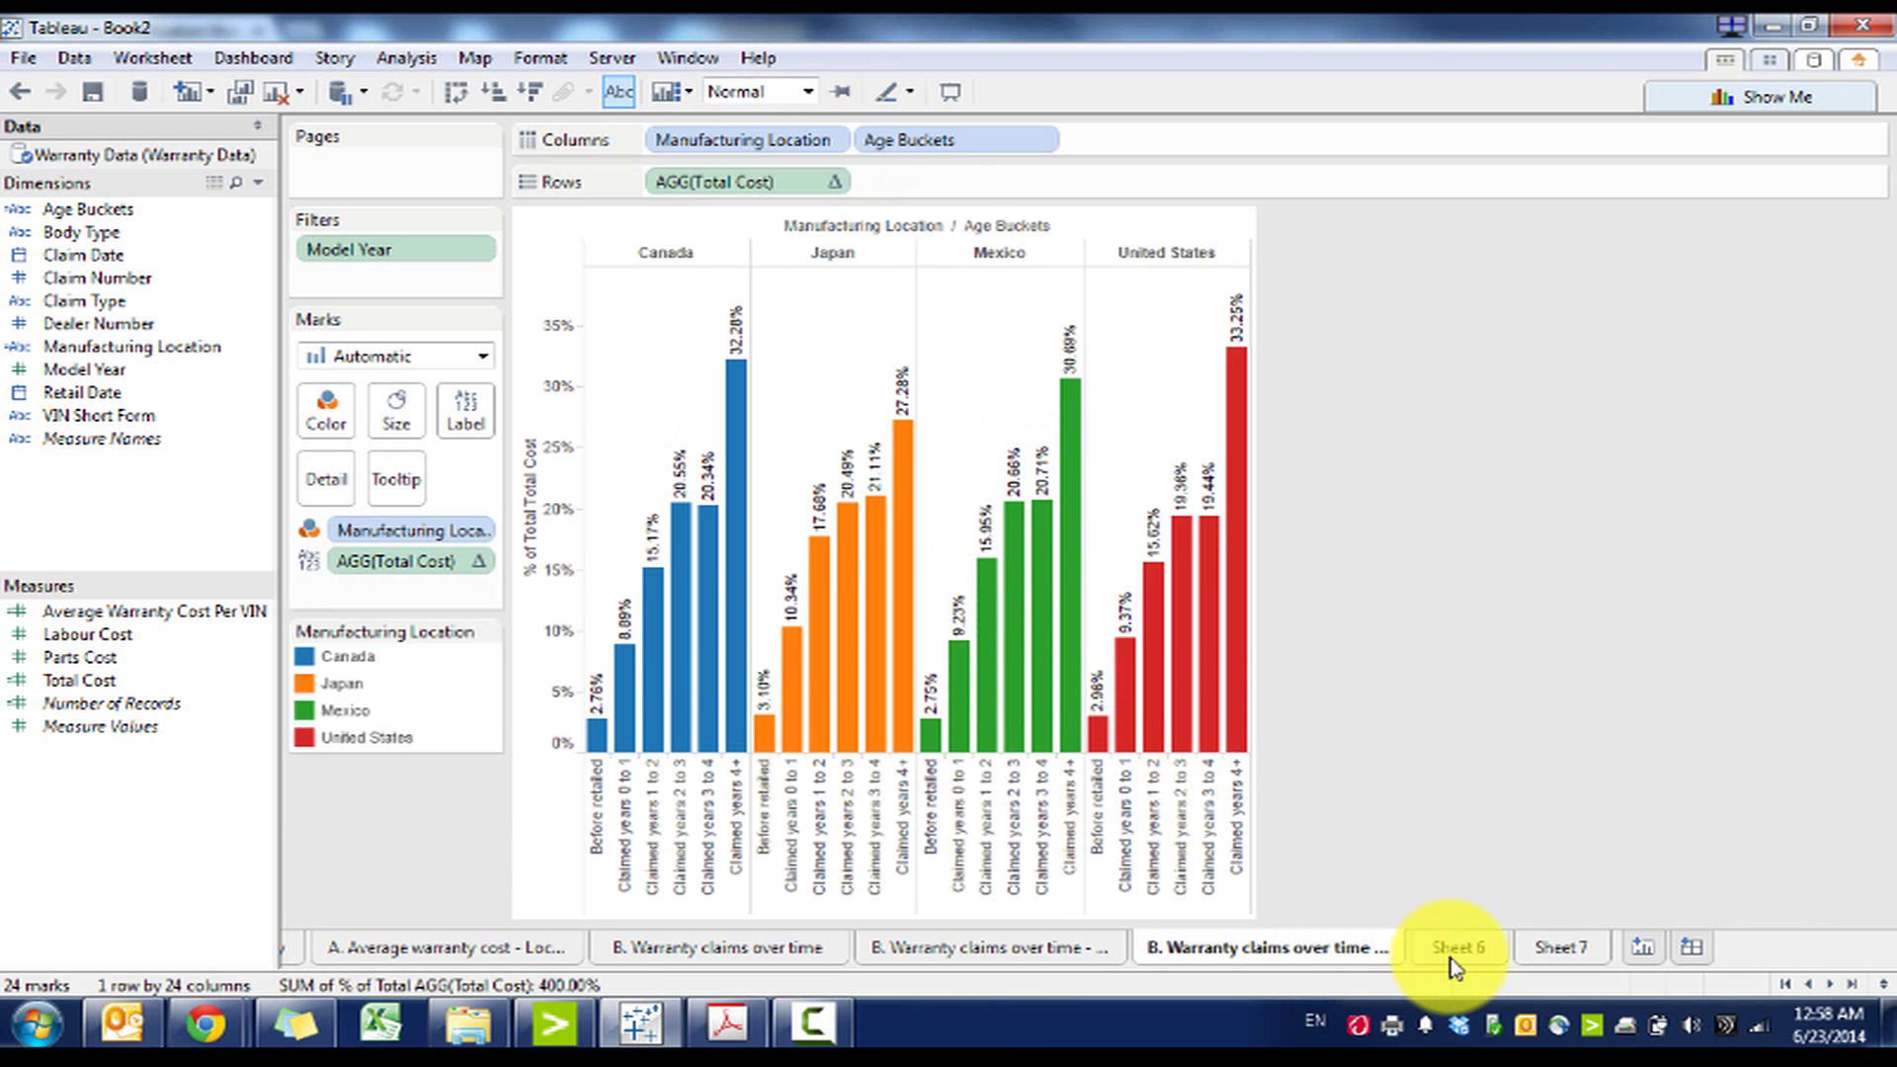
pyautogui.doubleClick(1453, 958)
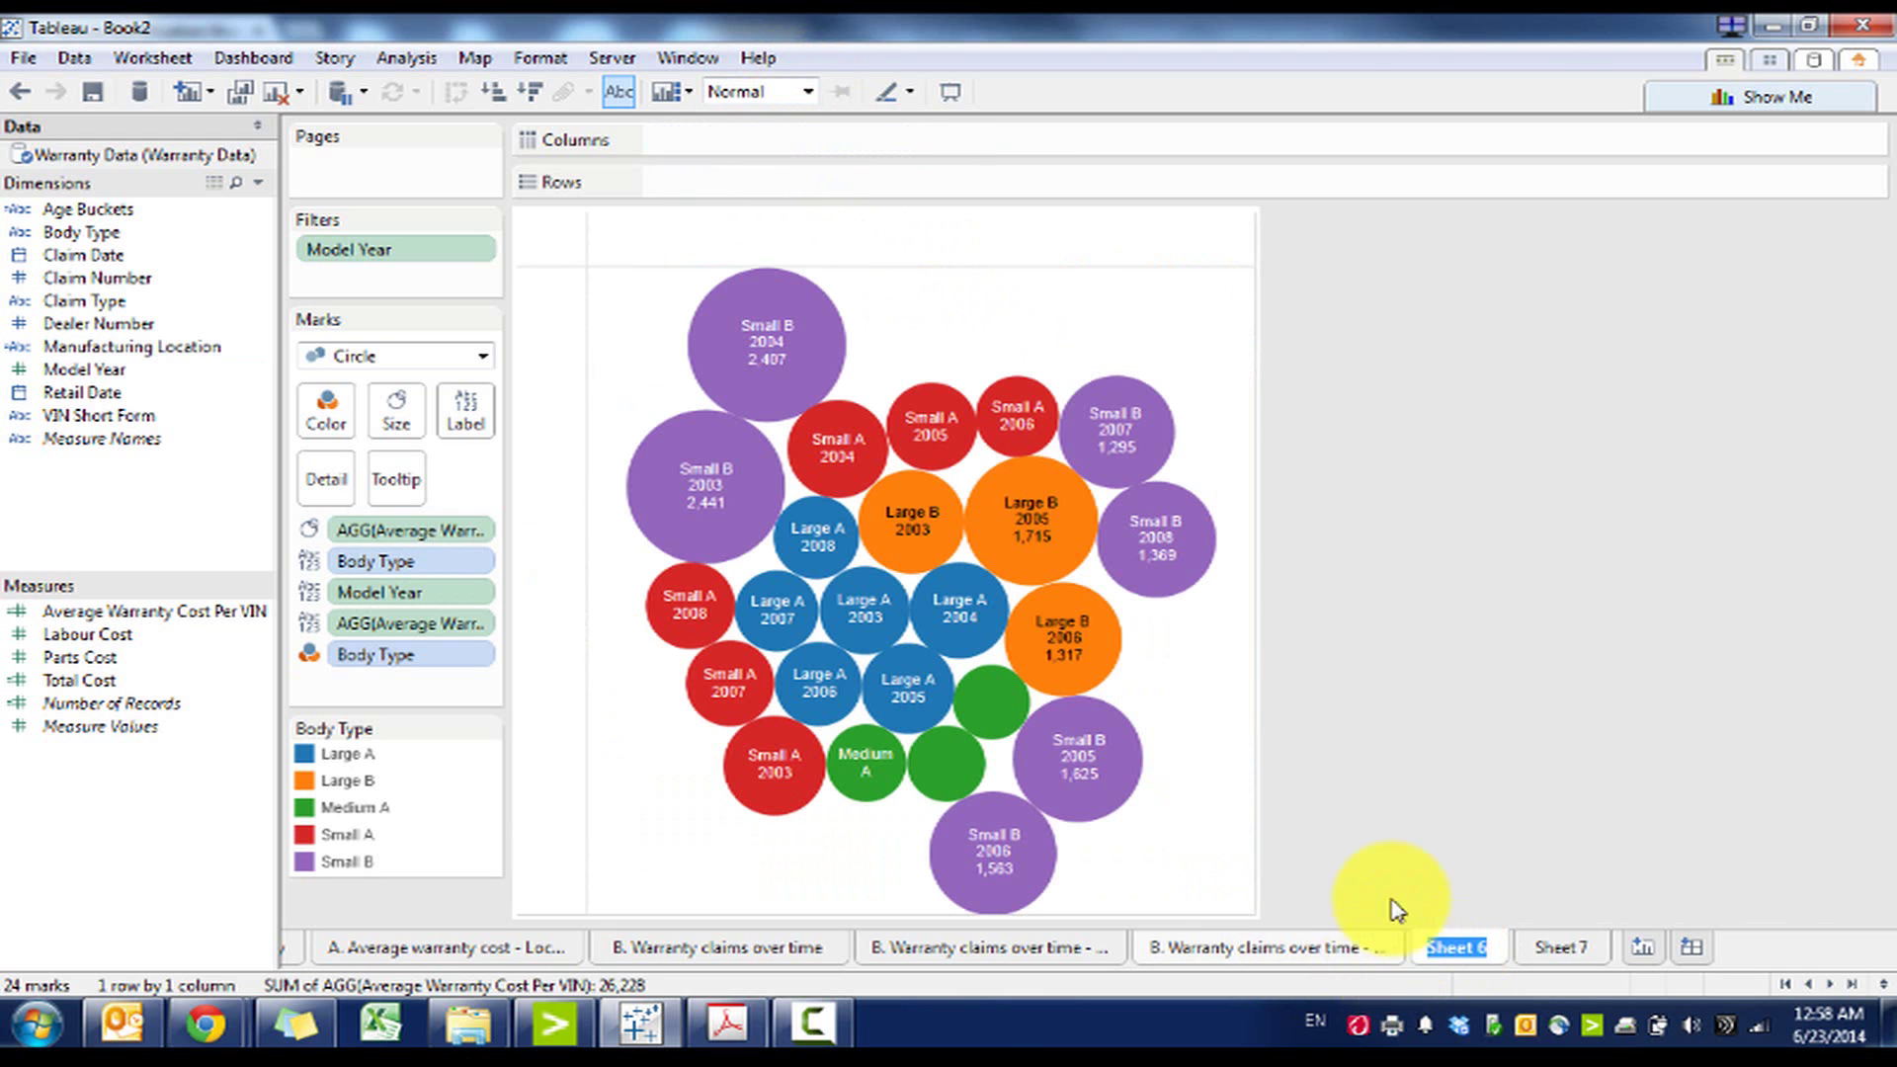
pyautogui.press('BackSpace')
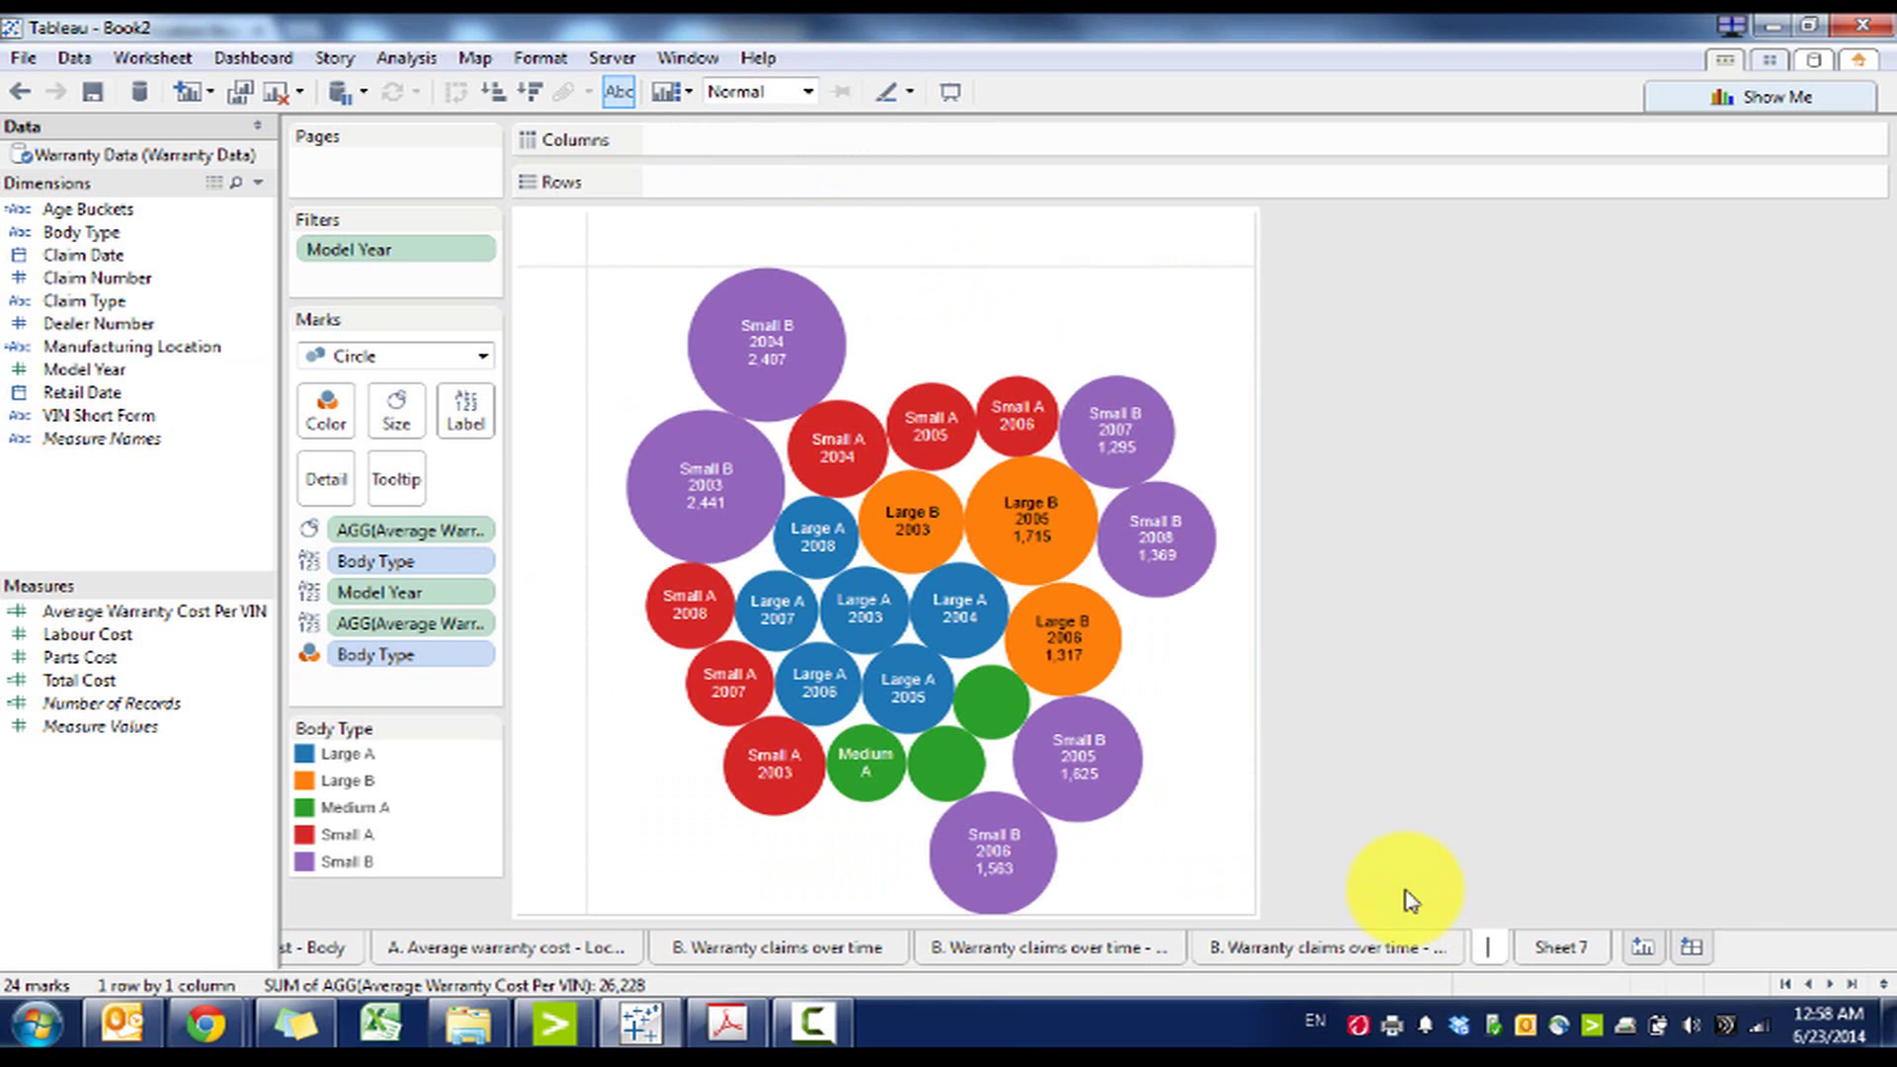
pyautogui.write('C. W')
pyautogui.press('BackSpace')
pyautogui.write('Average Warranty Cost')
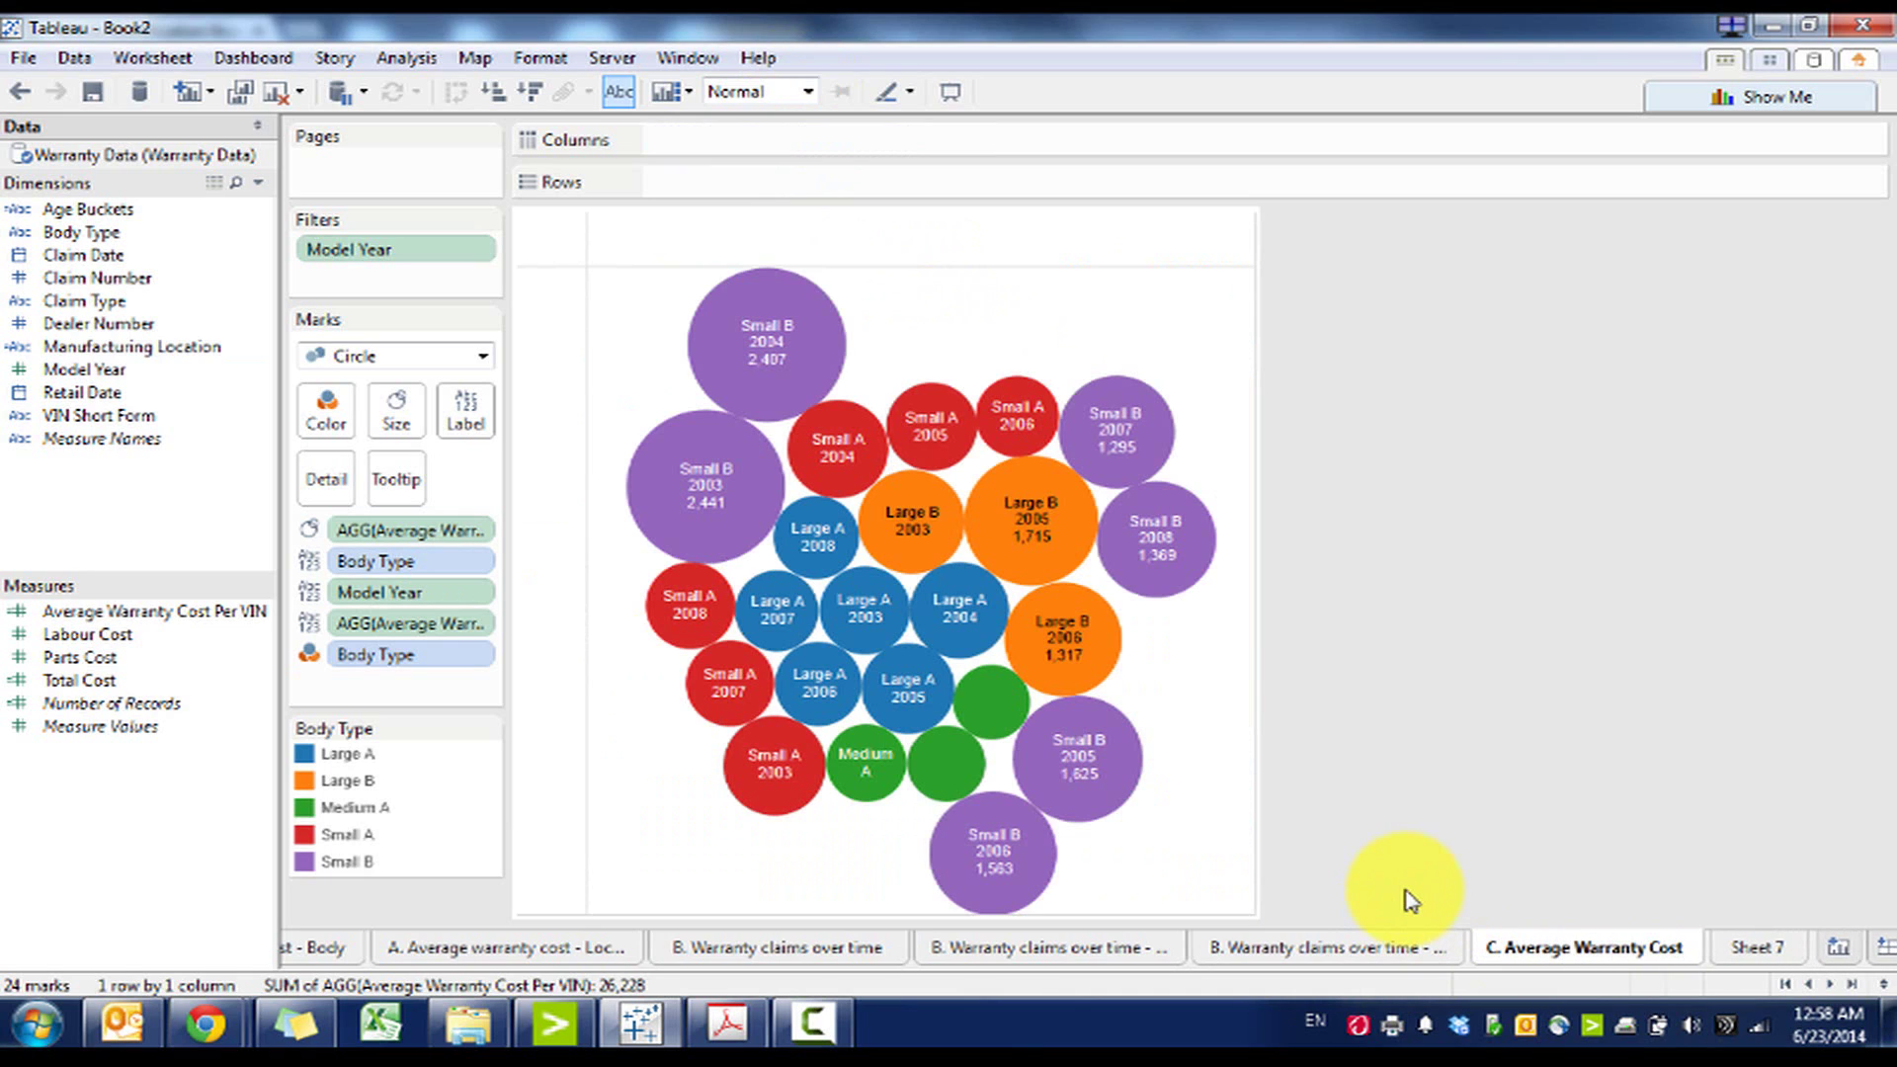
pyautogui.hotkey('ctrl', 'a')
pyautogui.click(1691, 954)
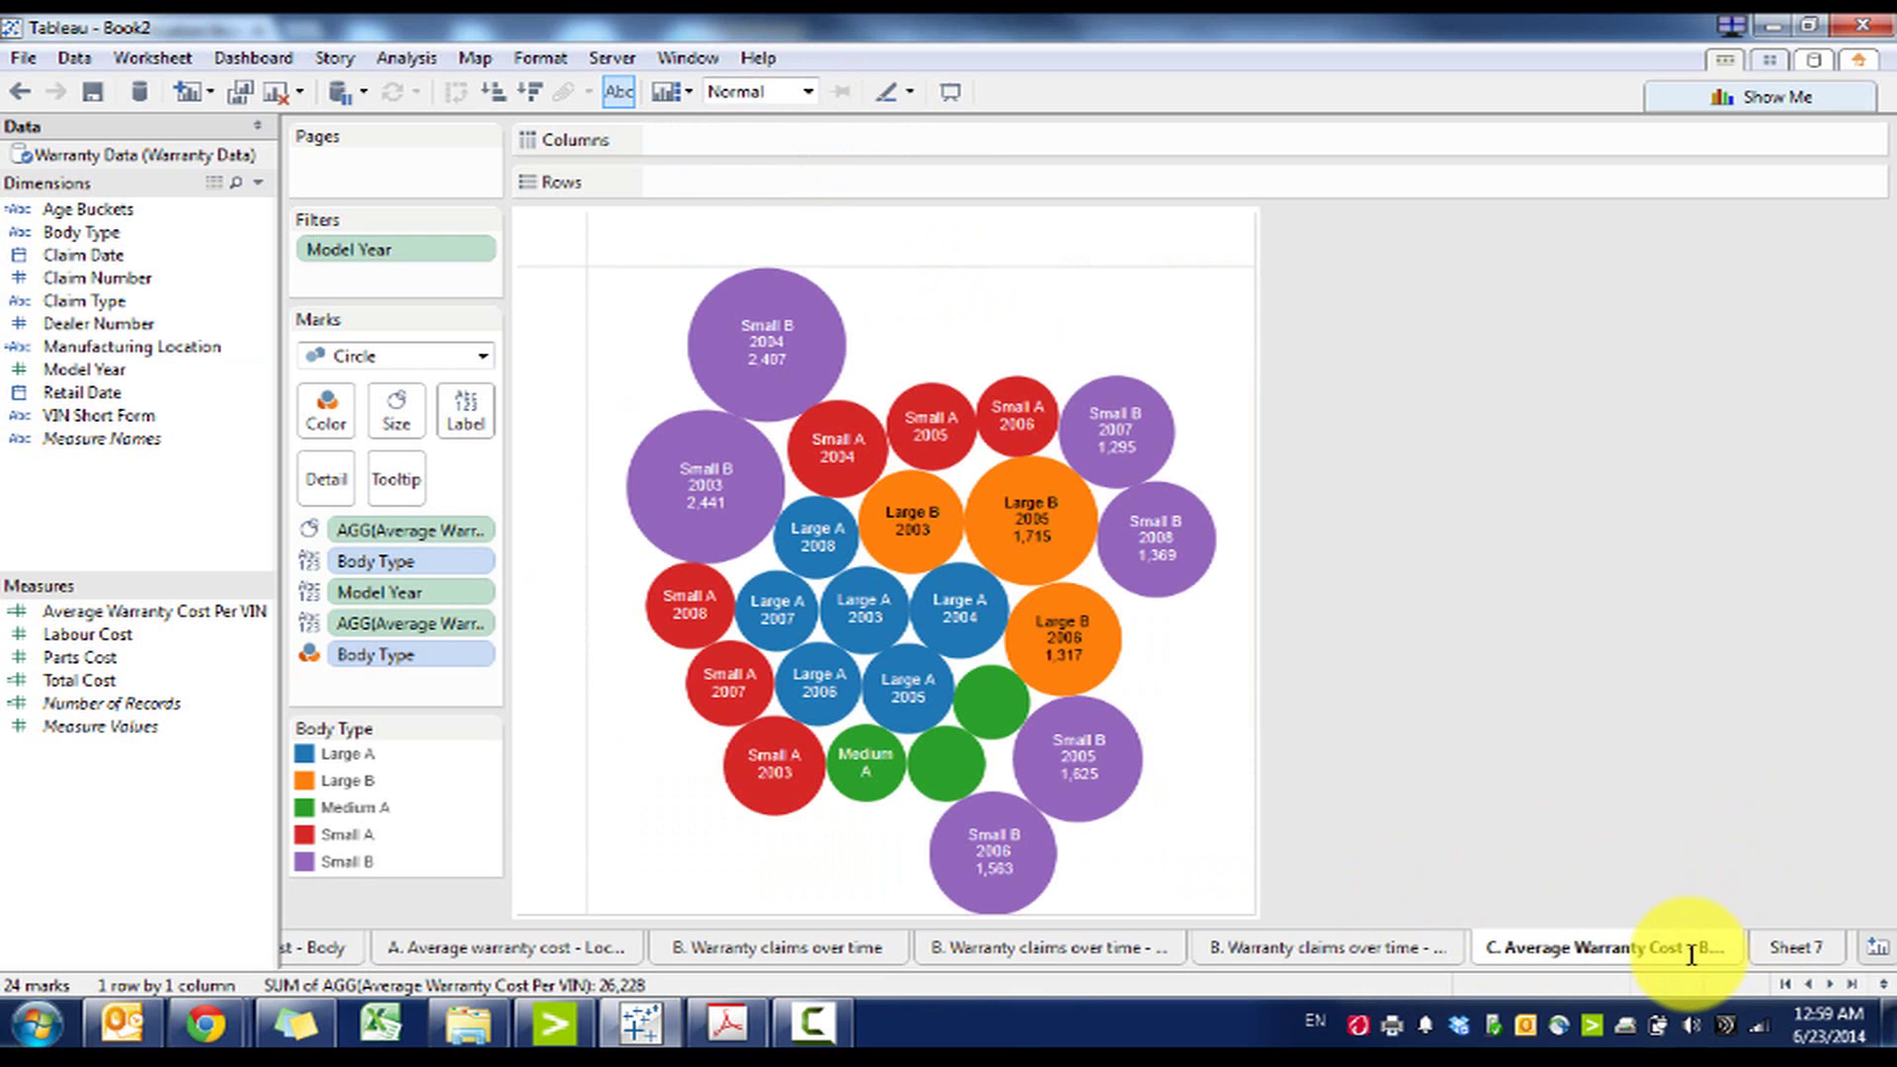
pyautogui.click(1783, 950)
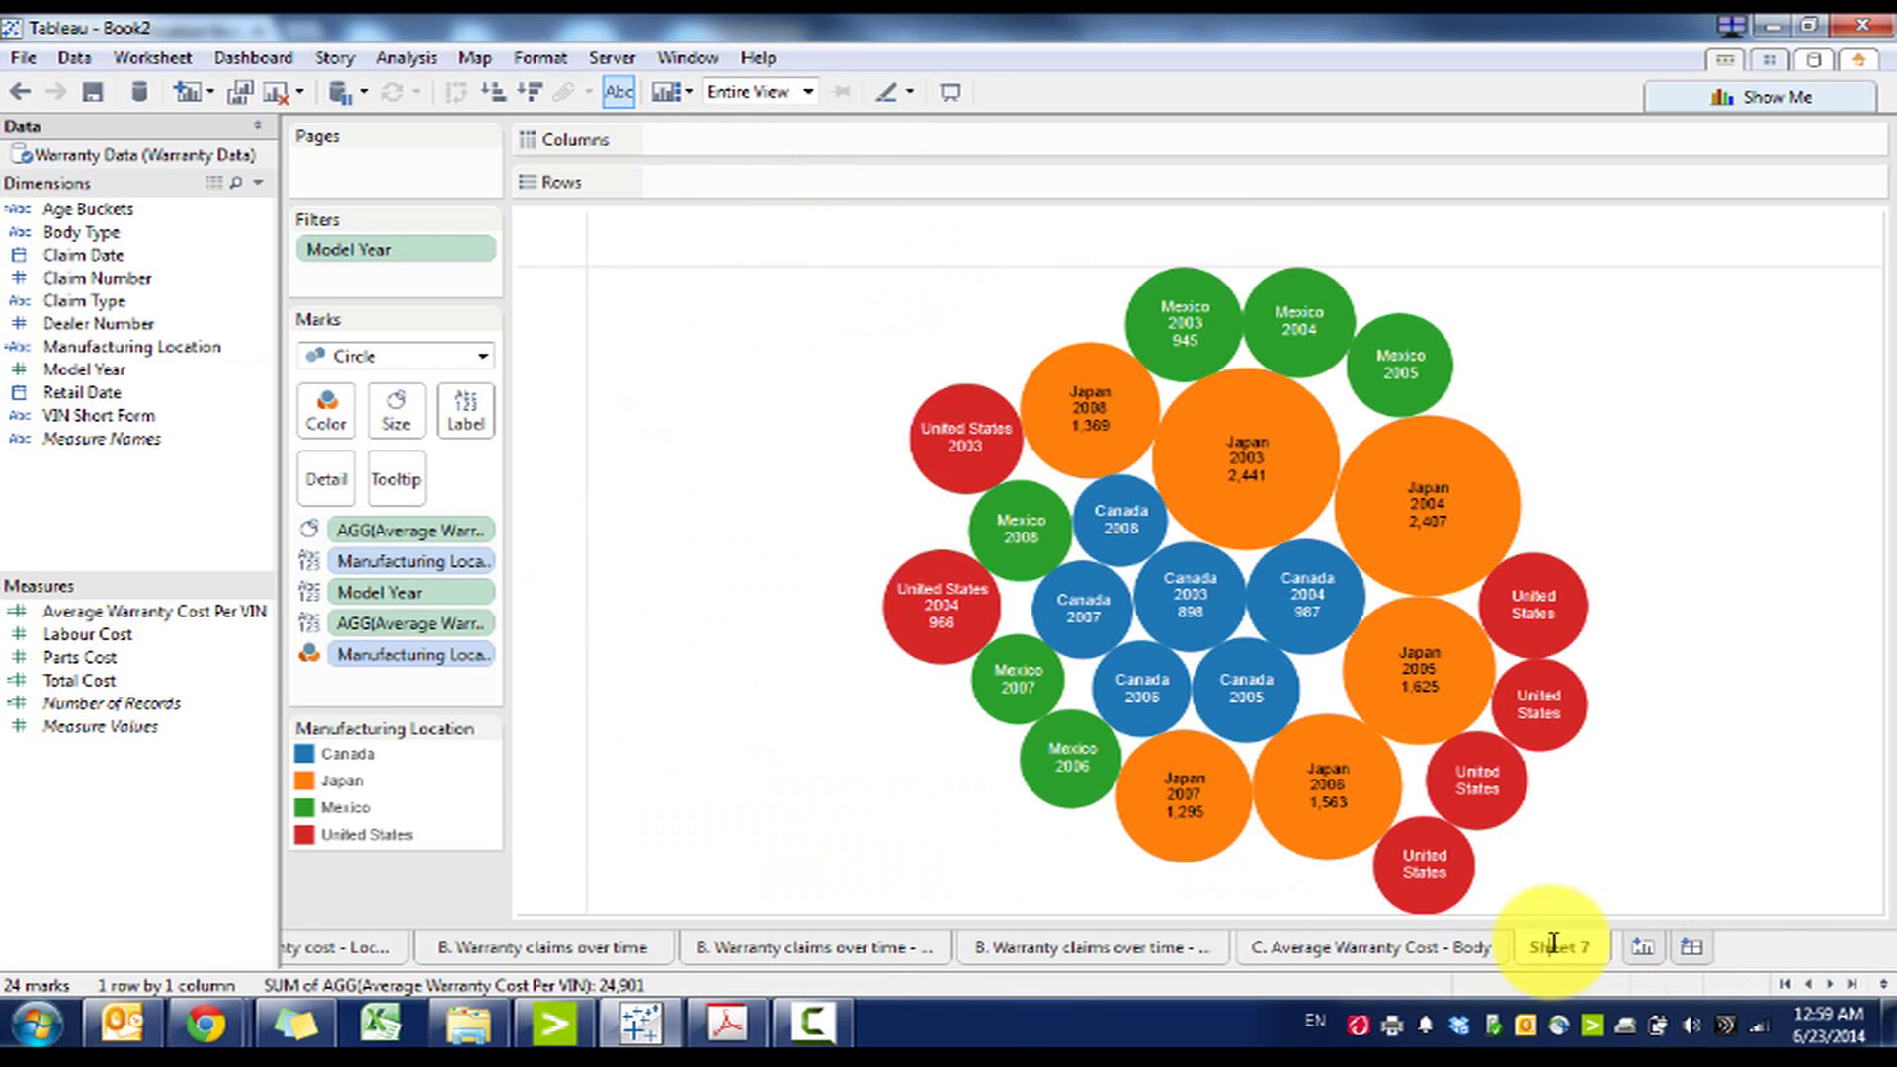
# Rename Sheet 7 to 'C. Average Warranty Cost - Location'
pyautogui.doubleClick(1588, 946)
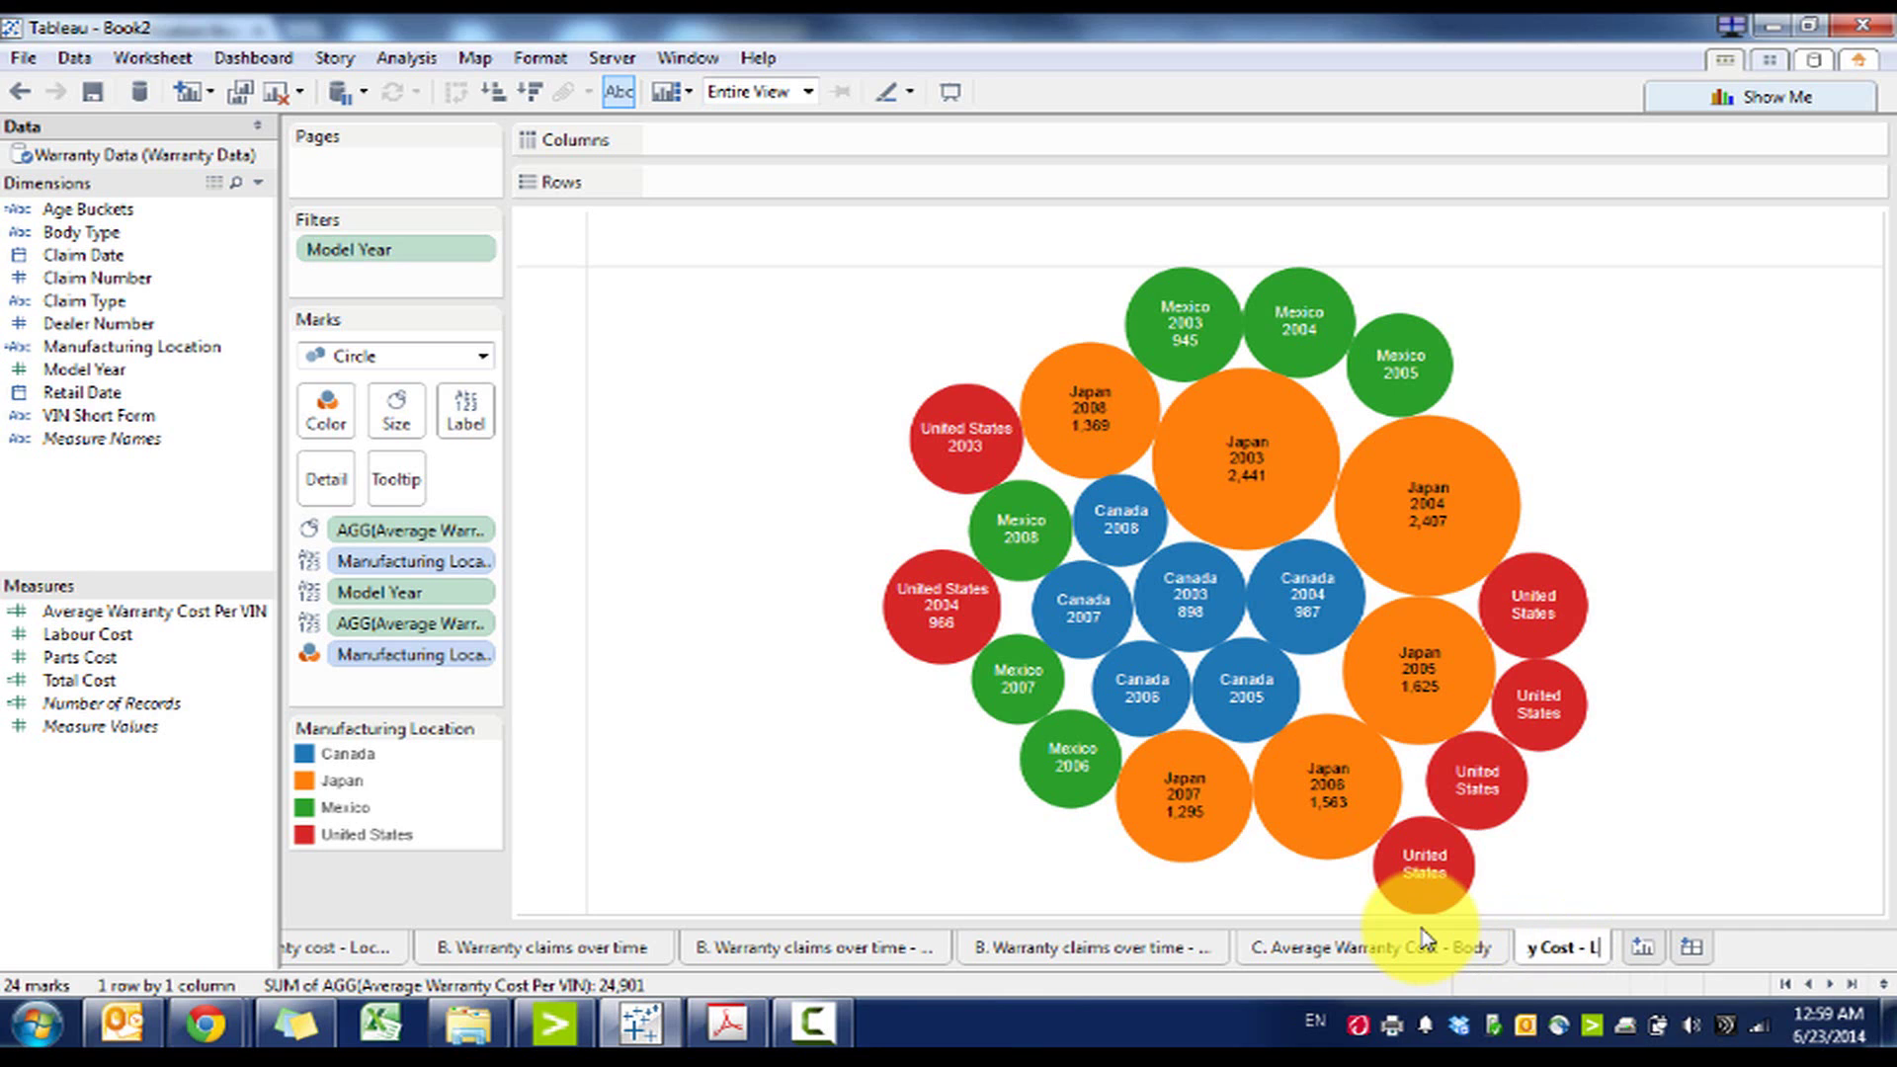
pyautogui.write('C. Average Warranty Cost - Location')
pyautogui.press('Return')
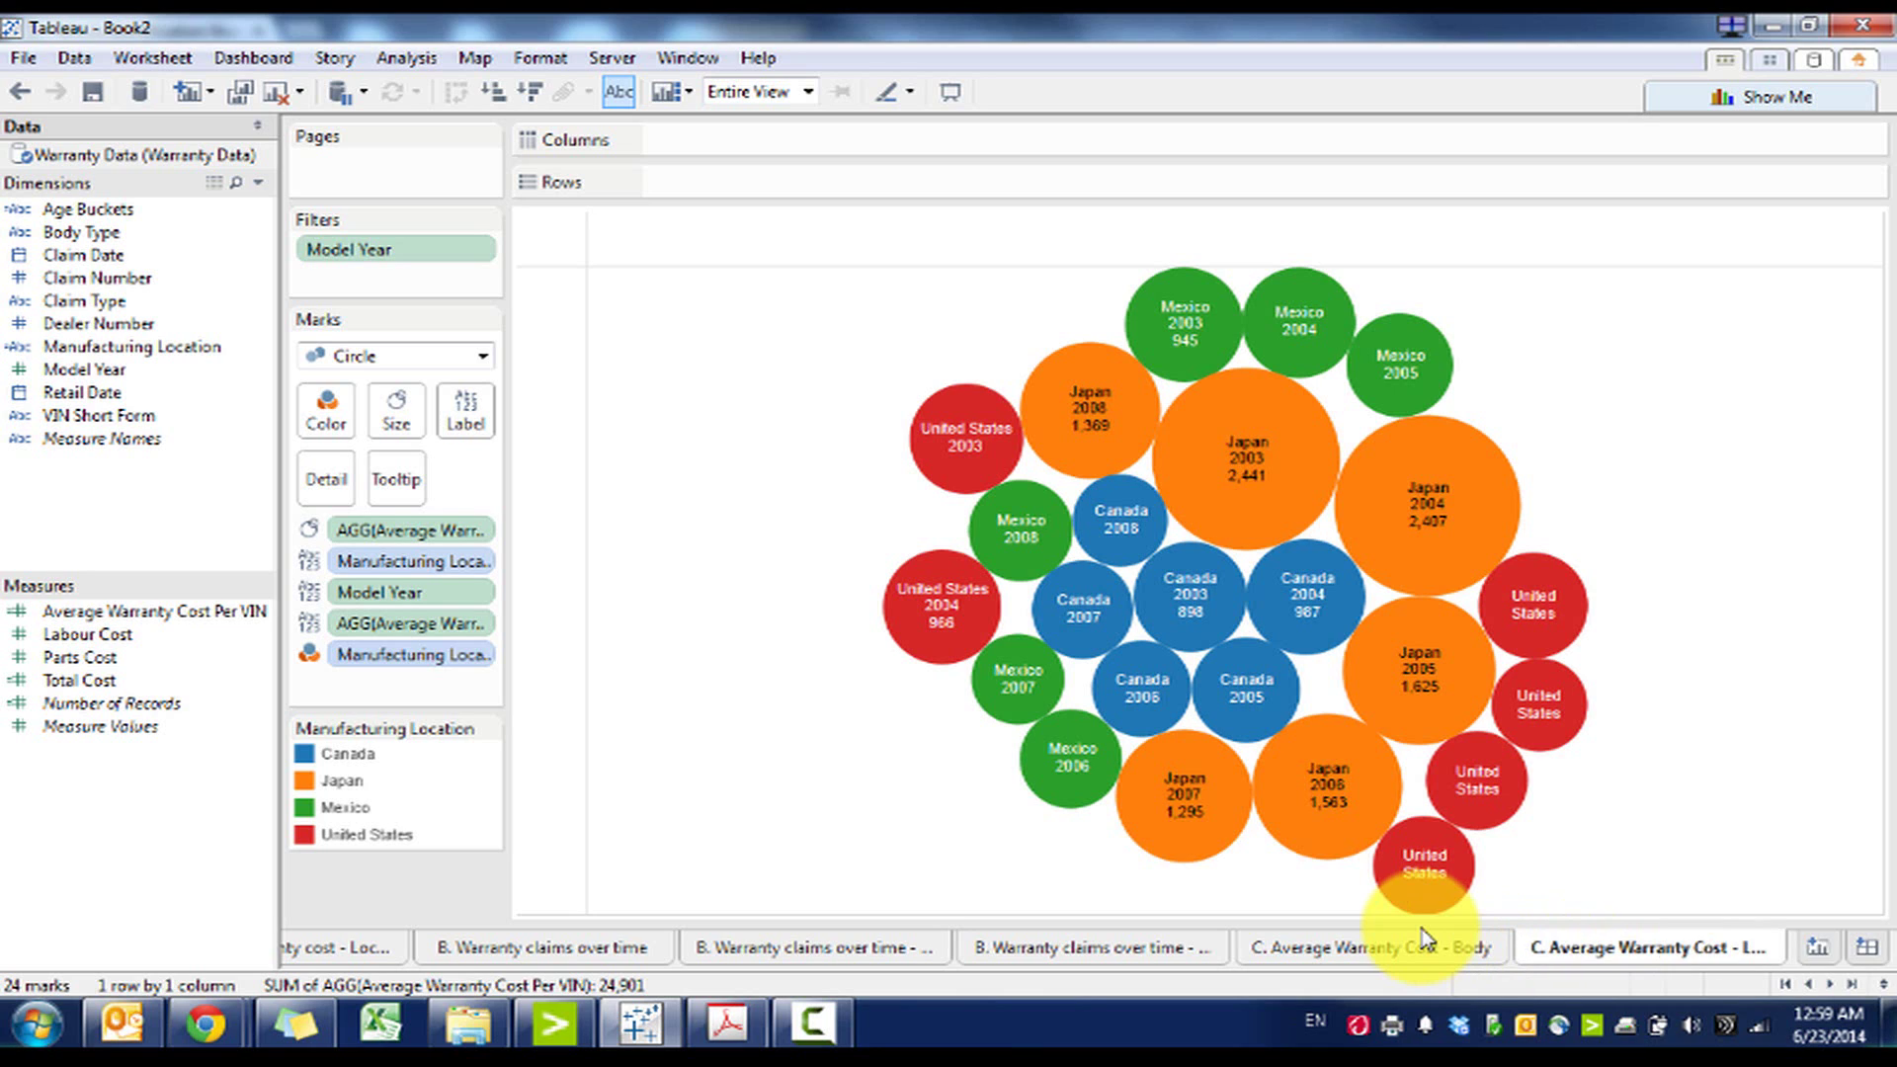
# Create a new dashboard with its size set to Automatic
pyautogui.click(1871, 948)
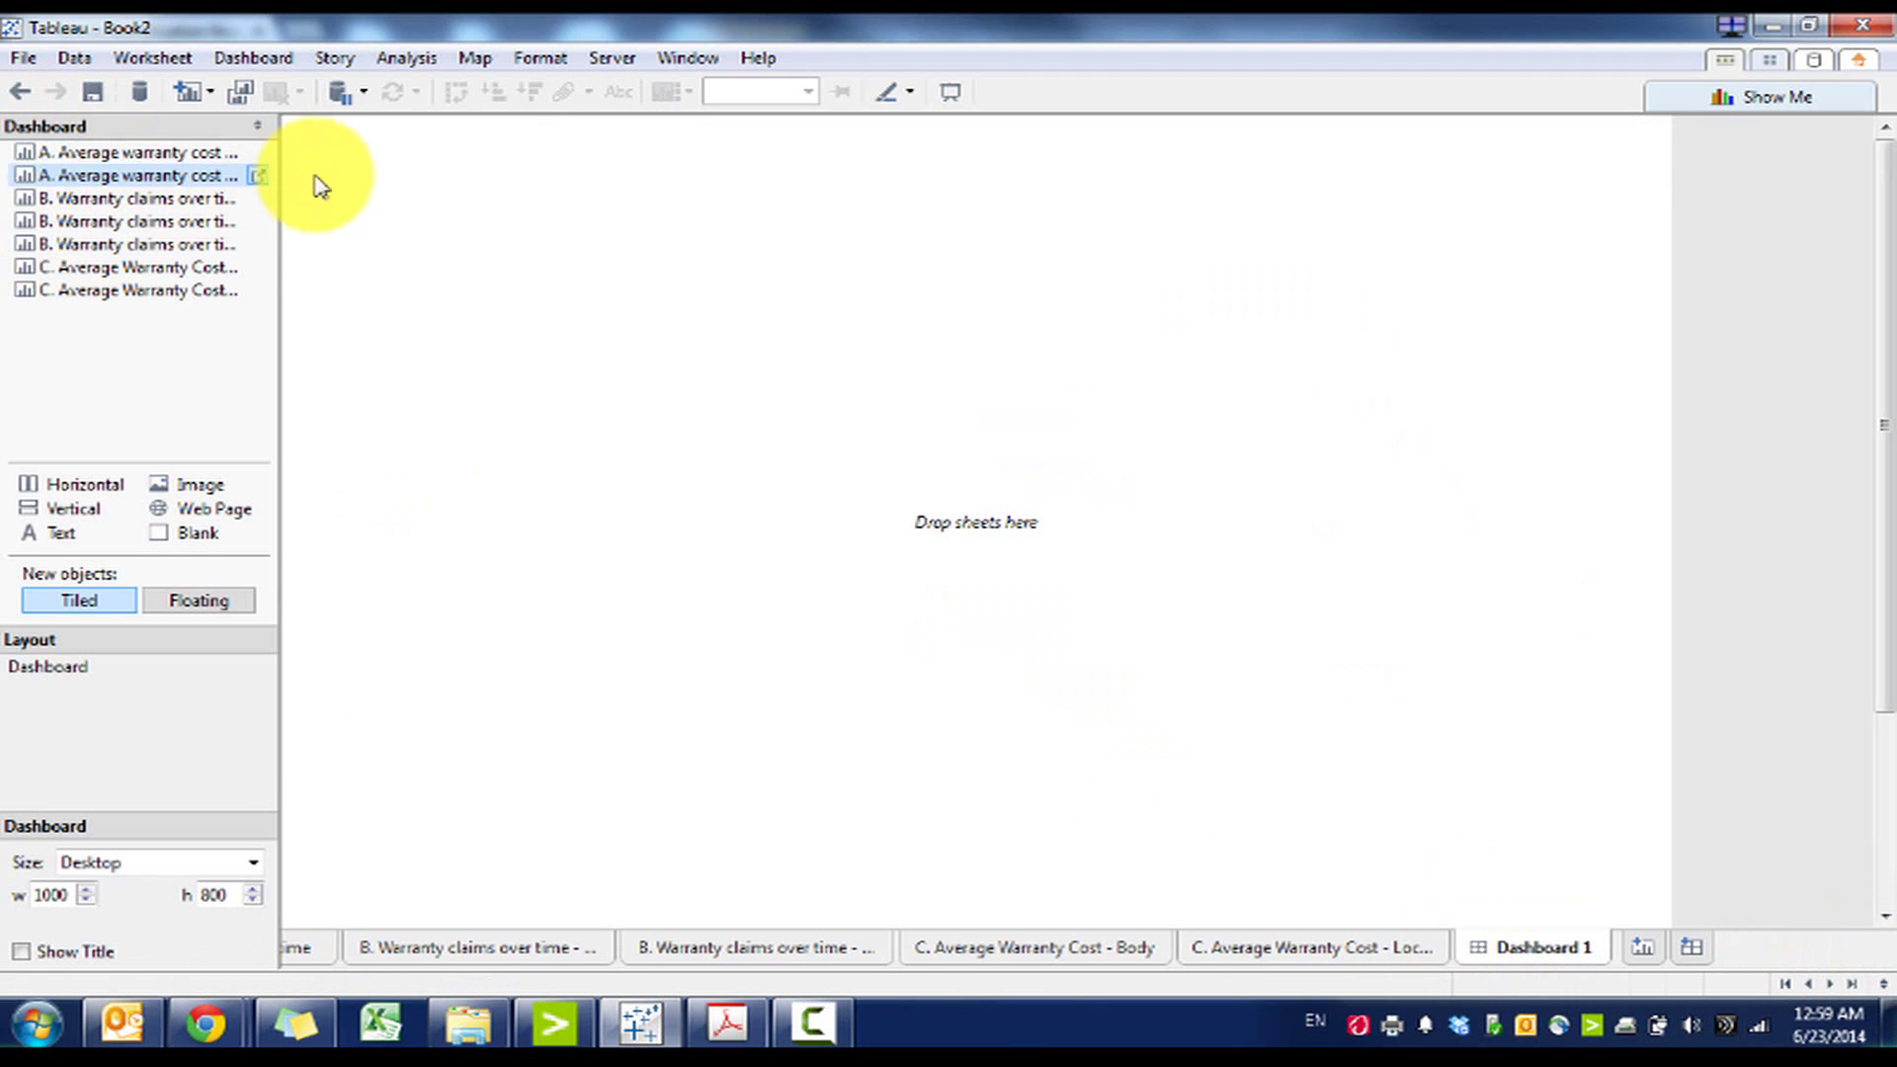
pyautogui.moveTo(277, 181); pyautogui.dragTo(480, 197)
pyautogui.click(246, 865)
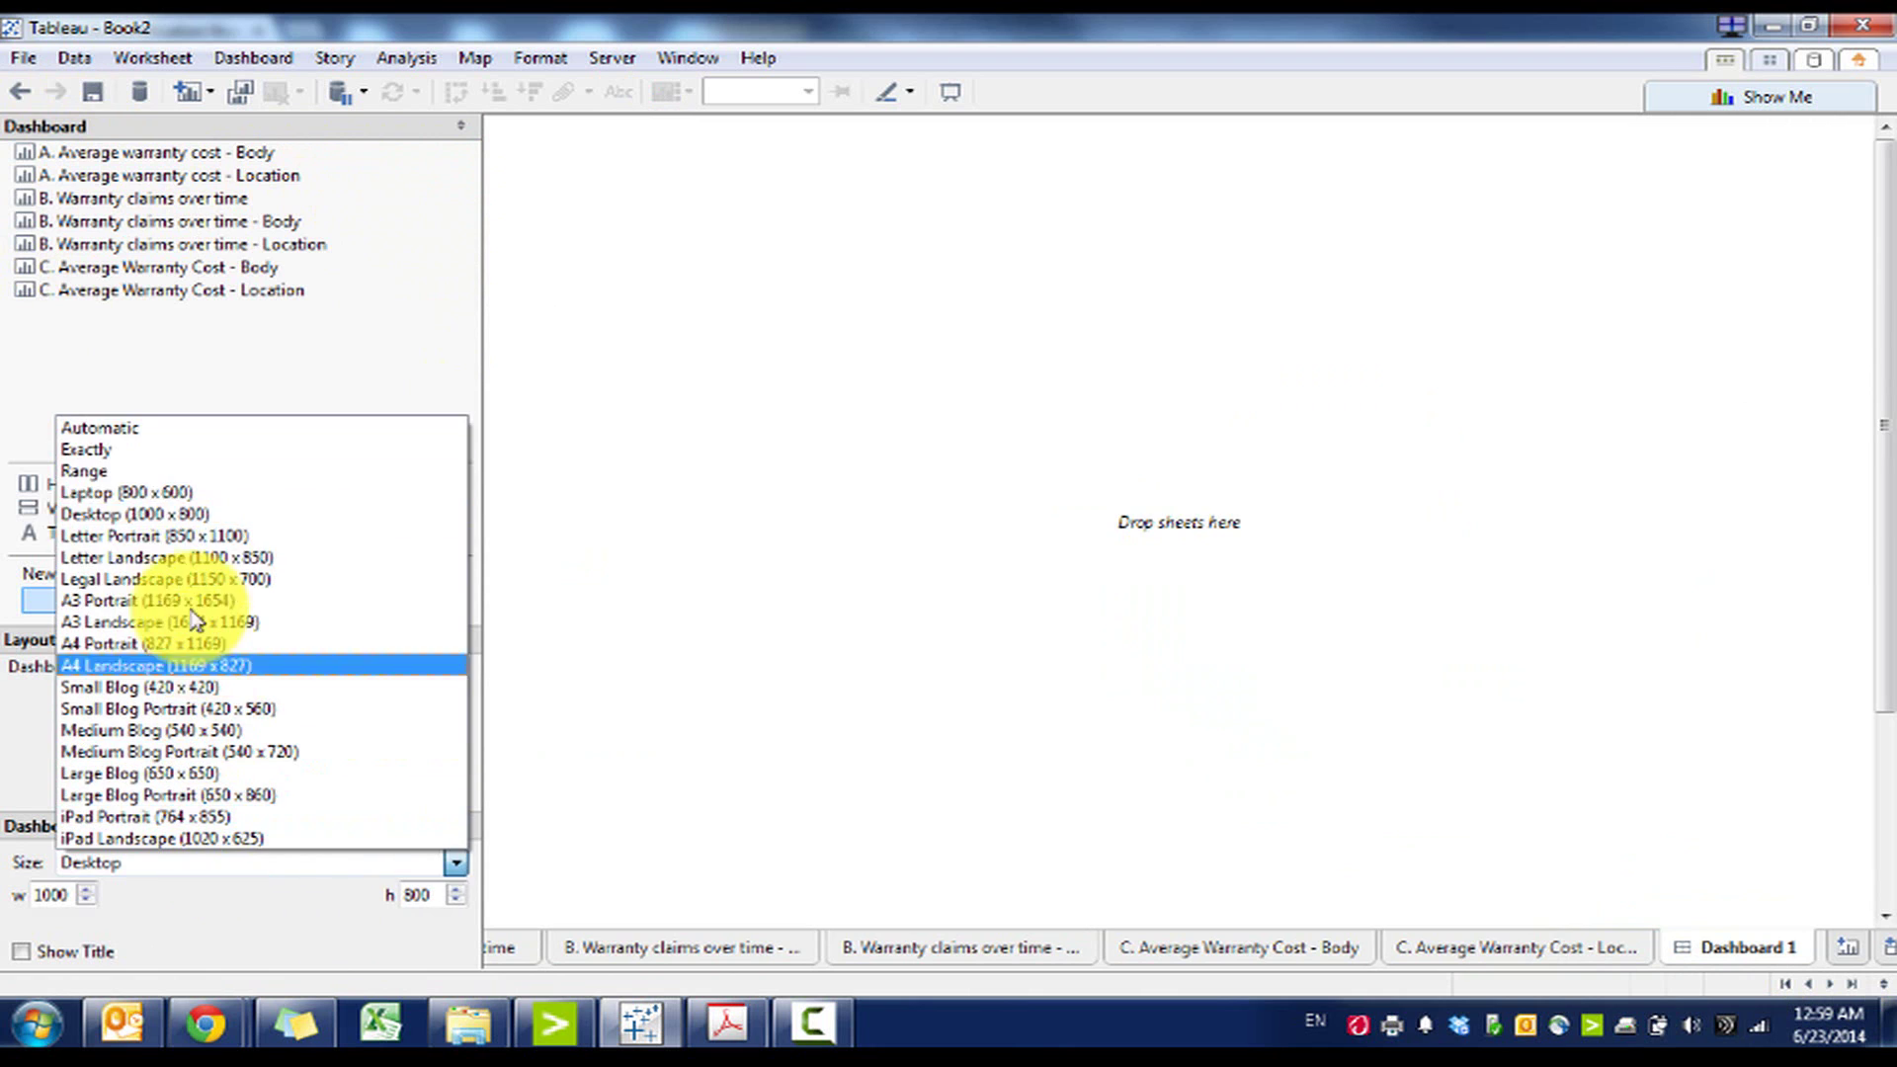
pyautogui.click(182, 427)
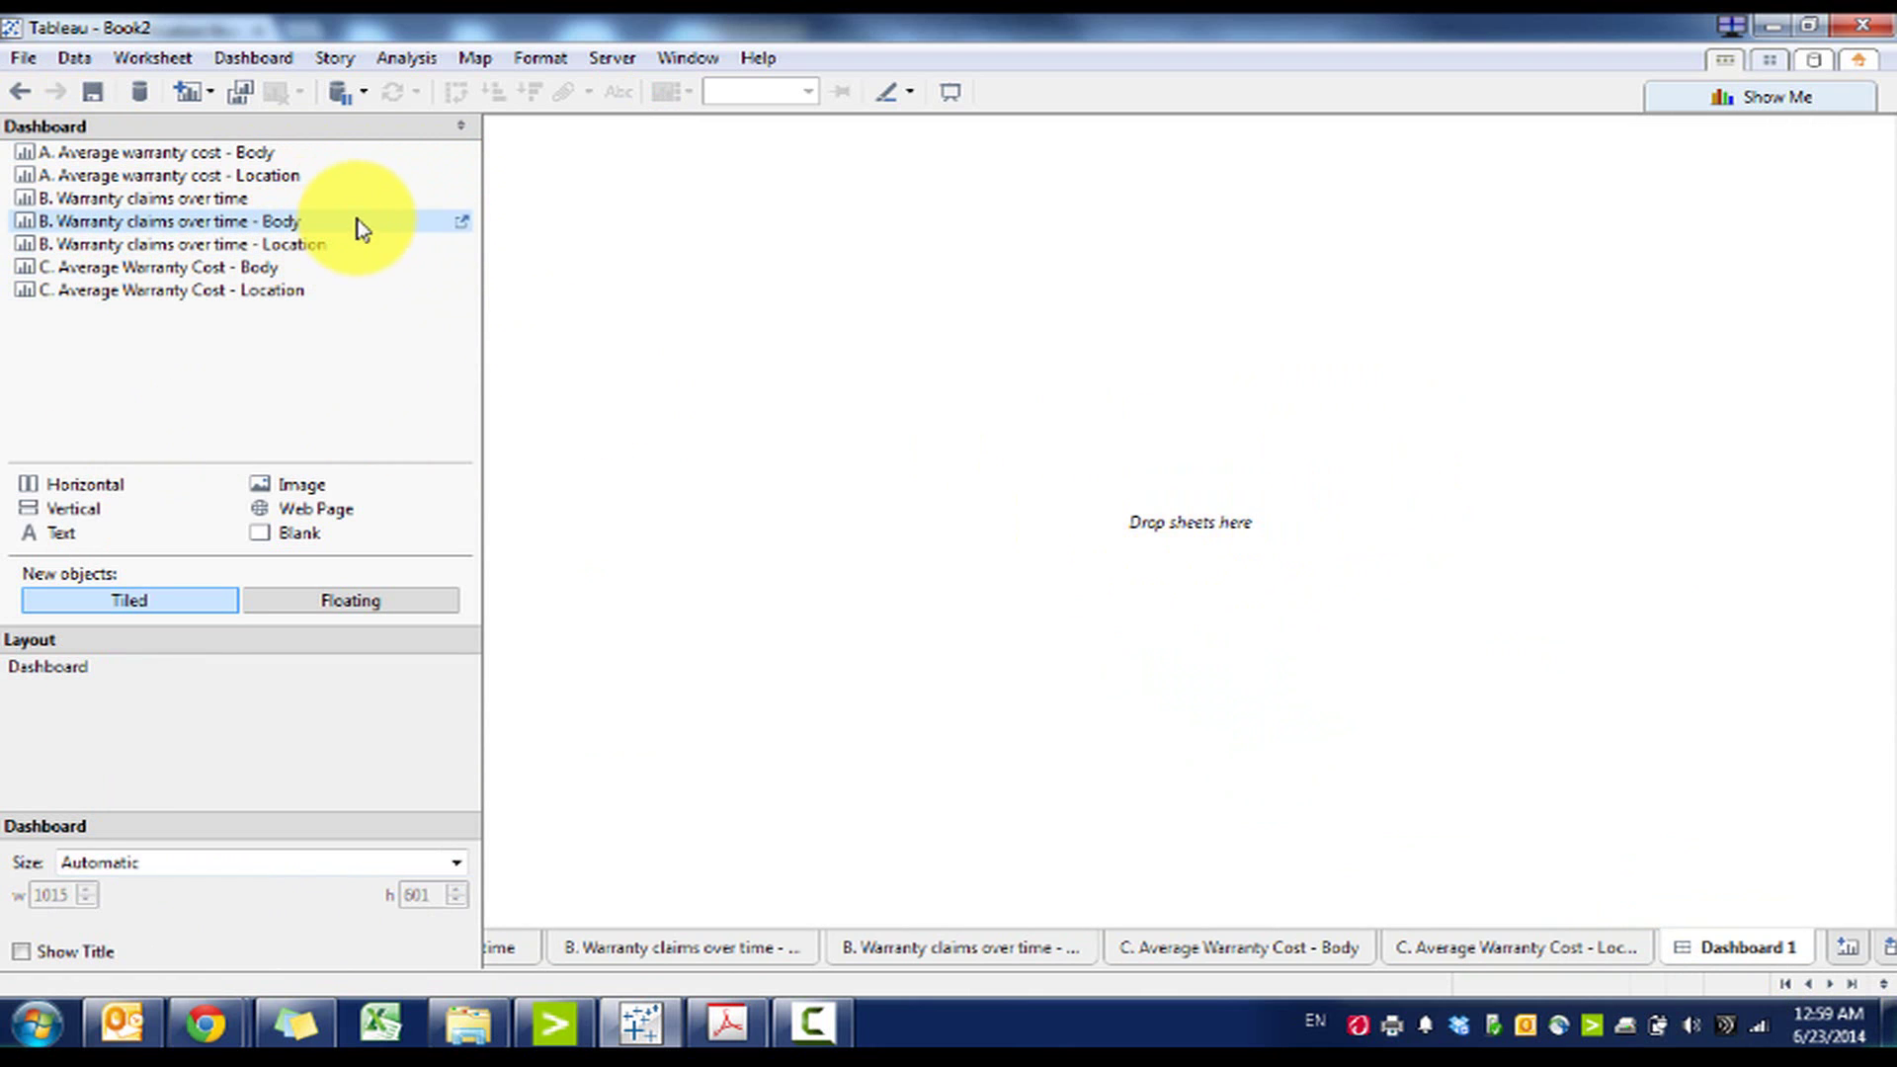
# Place the A, B and C '- Body' sheets on the dashboard, with claims below the cost bars
pyautogui.moveTo(346, 158); pyautogui.dragTo(902, 360)
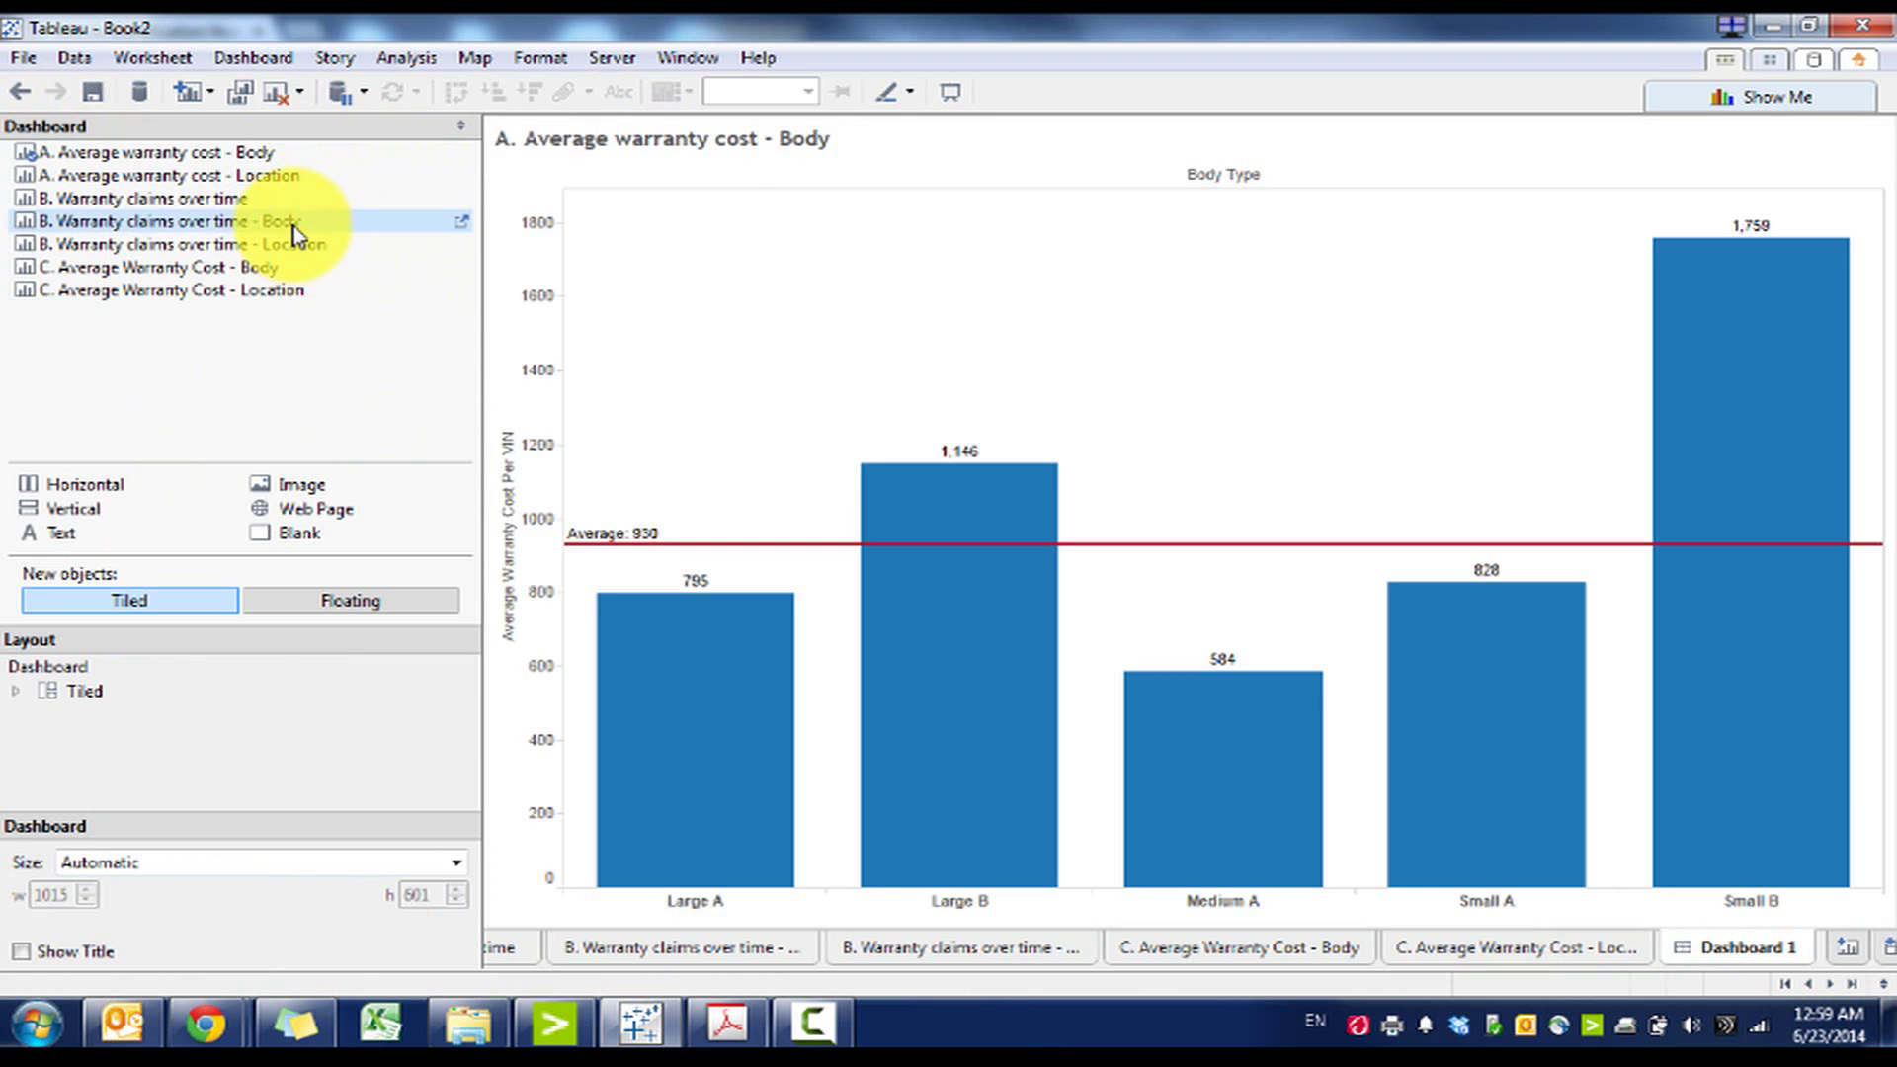
pyautogui.moveTo(294, 228); pyautogui.dragTo(839, 803)
pyautogui.moveTo(269, 268)
pyautogui.mouseDown()
pyautogui.moveTo(1504, 692)
pyautogui.moveTo(1628, 815)
pyautogui.moveTo(1579, 783)
pyautogui.mouseUp()
# Hide the titles of the bubble chart and the claims chart
pyautogui.click(1585, 573)
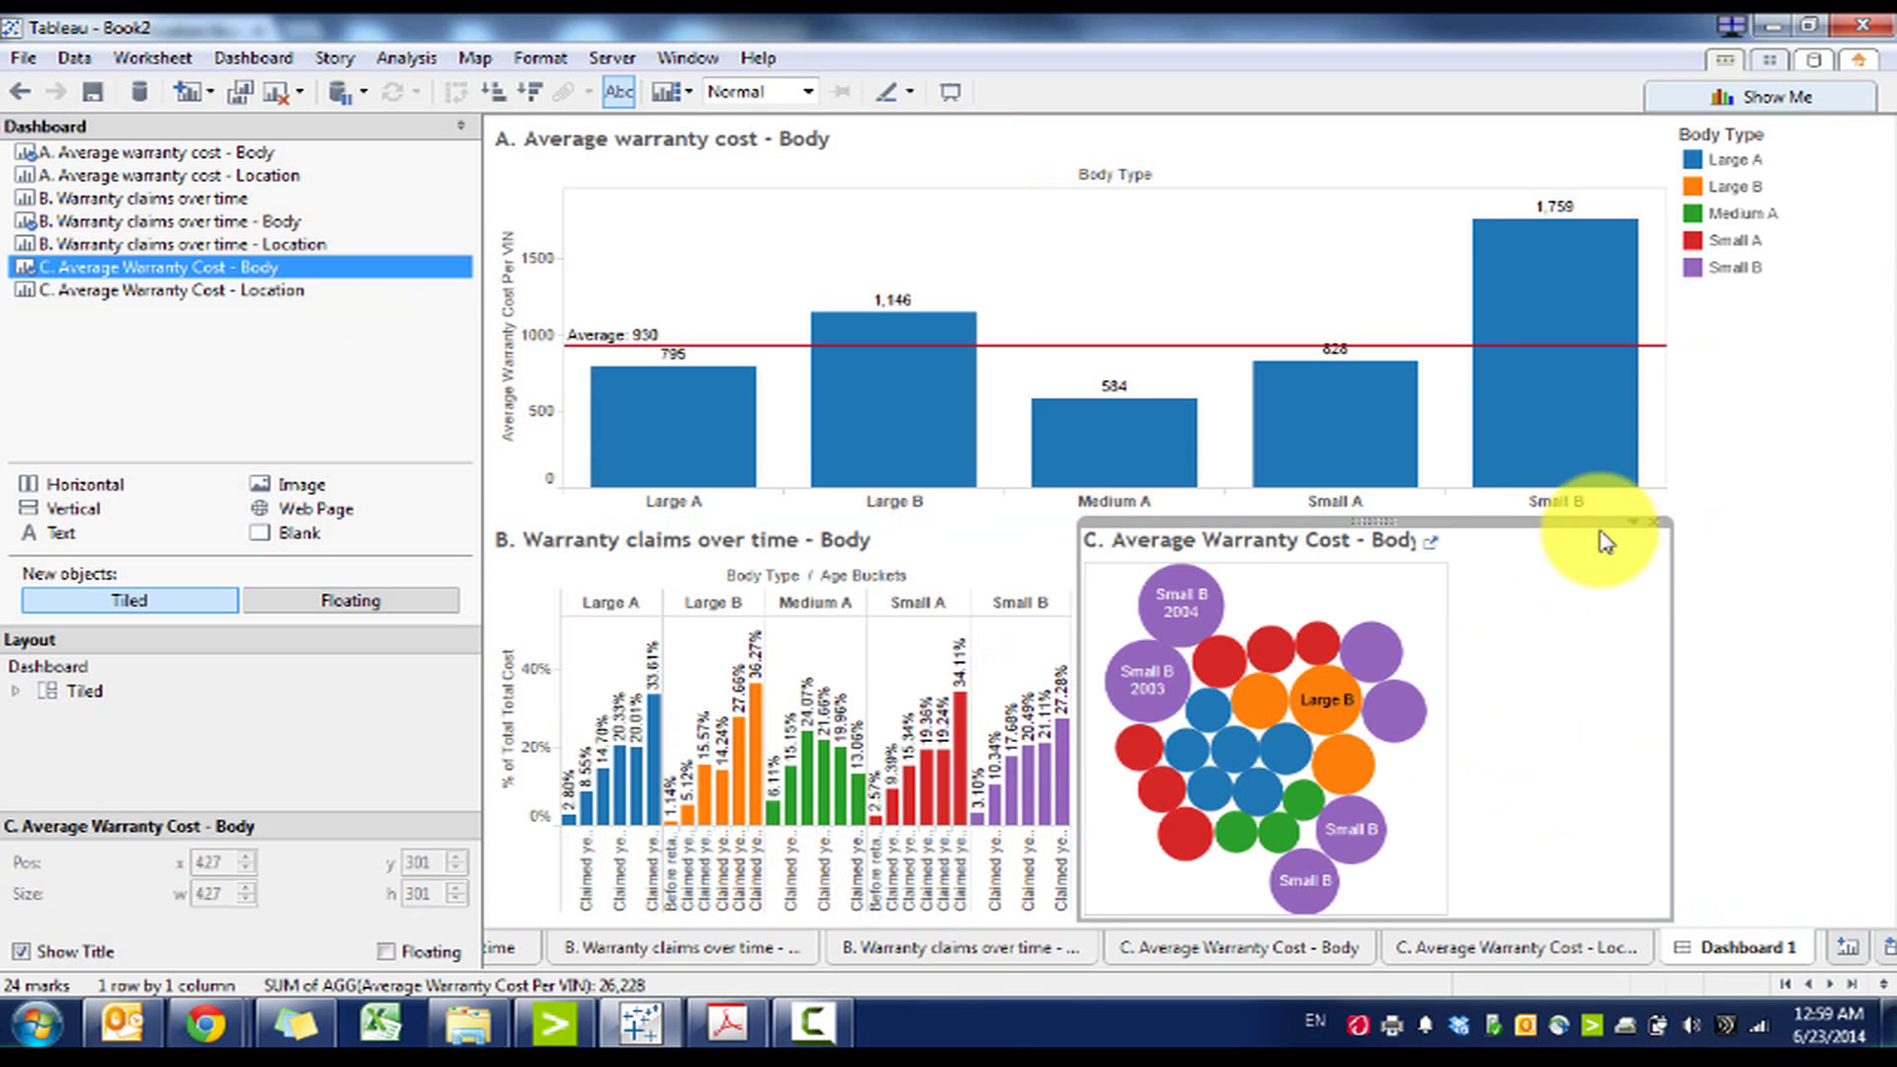
pyautogui.rightClick(1415, 559)
pyautogui.click(1474, 624)
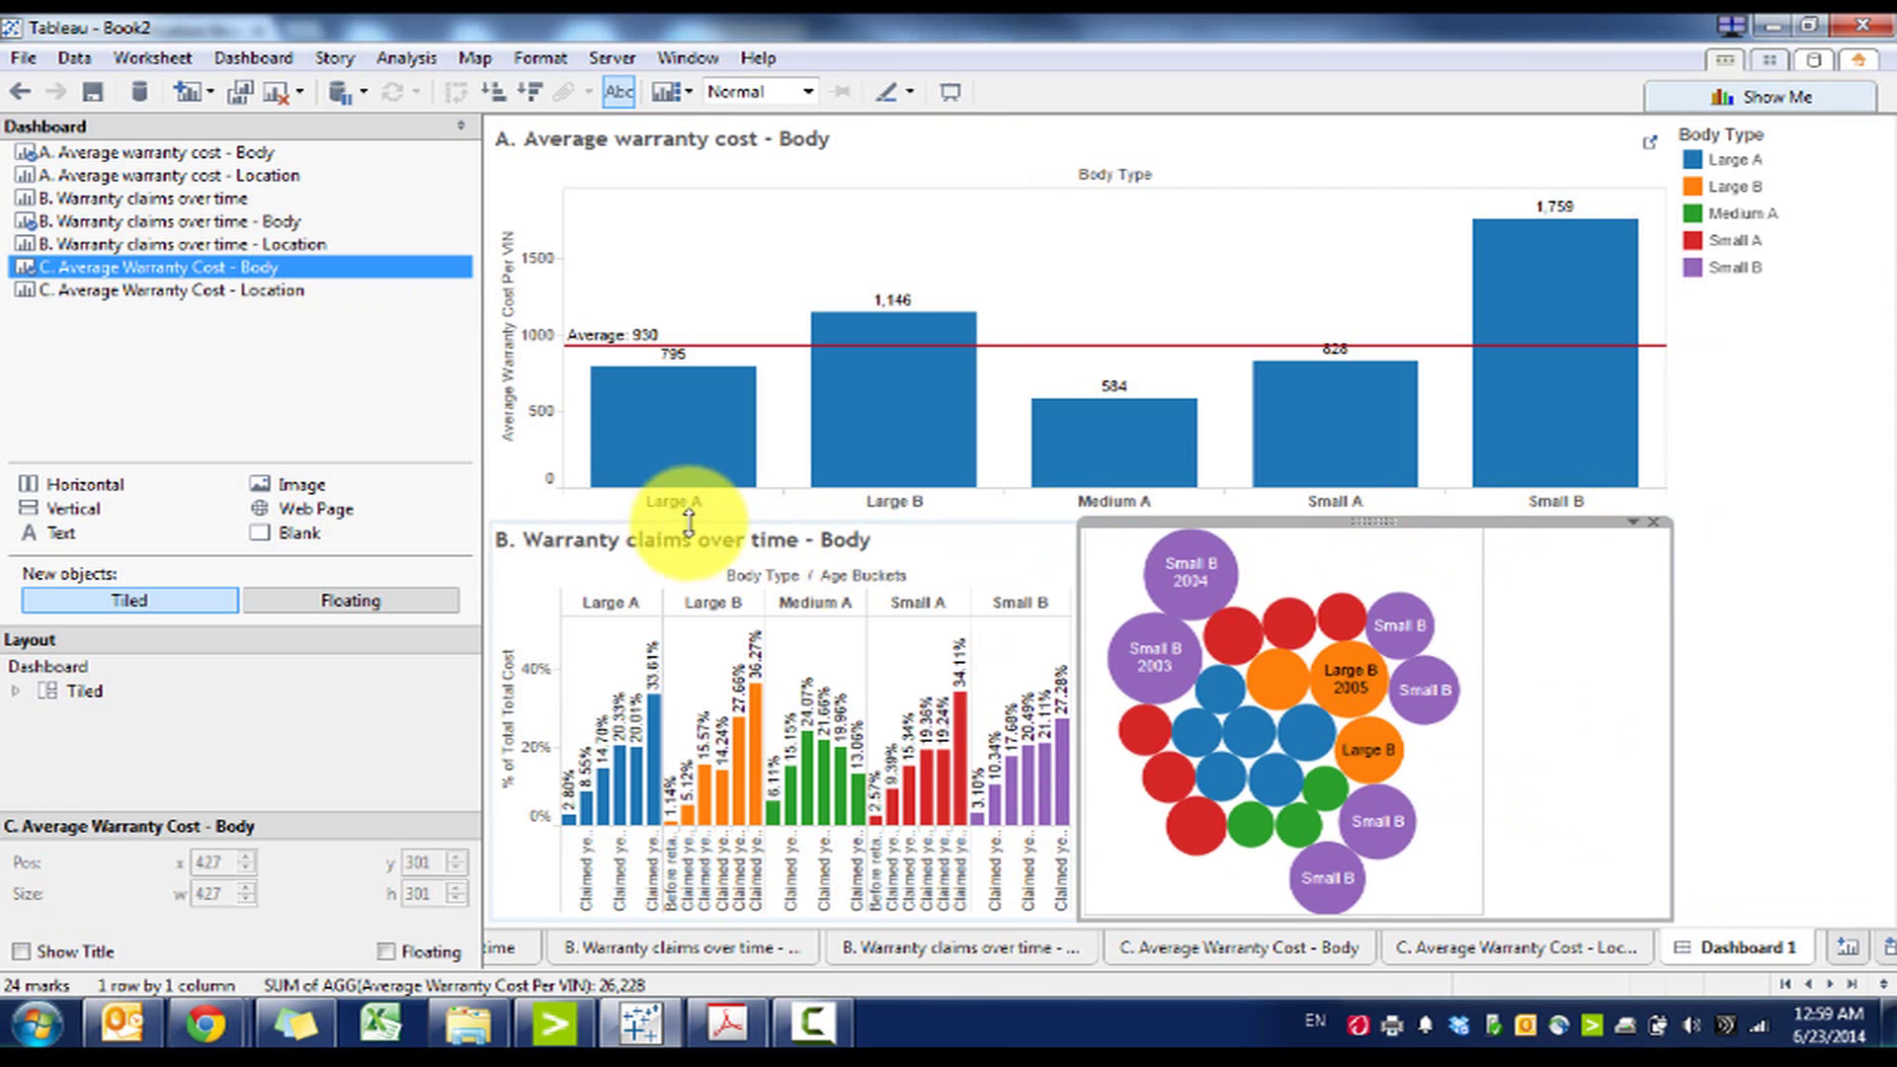
pyautogui.rightClick(736, 541)
pyautogui.click(762, 615)
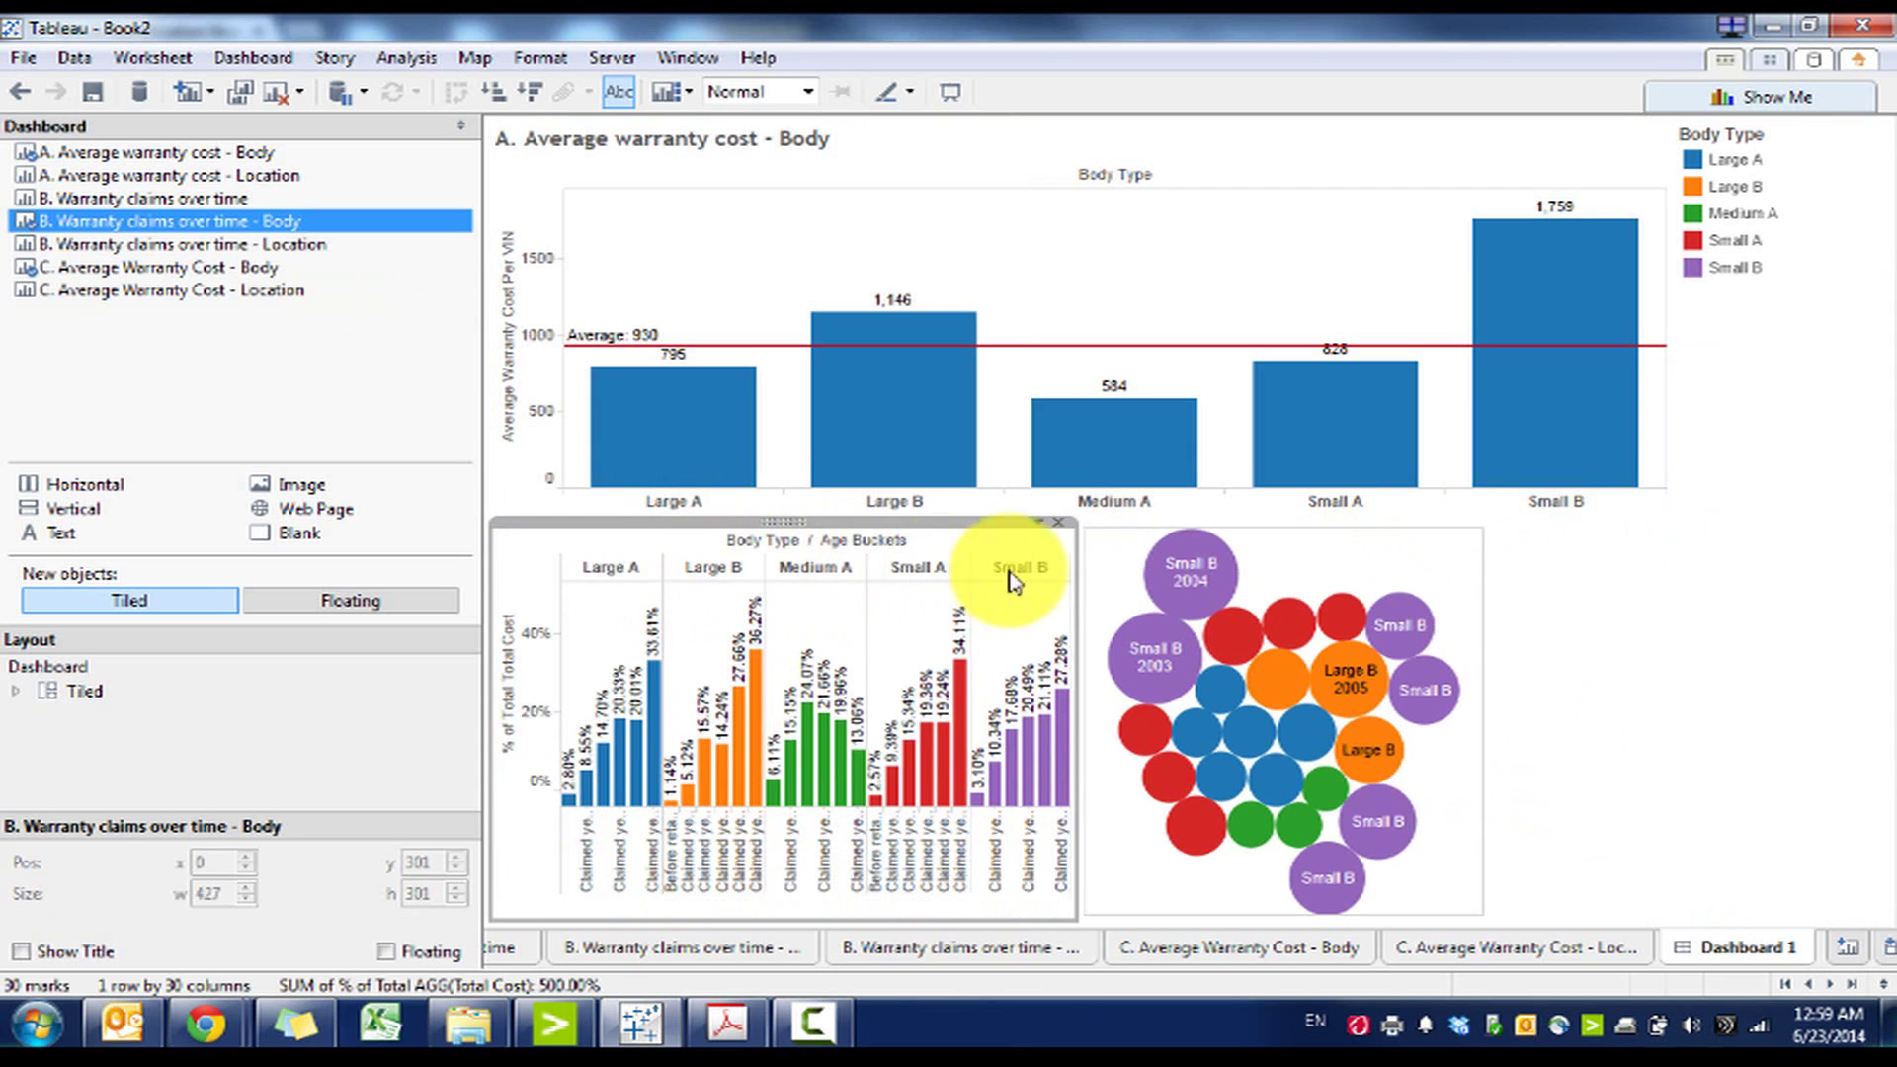
# Fit the bubble chart to Entire View and move the Body Type legend below the charts
pyautogui.click(1537, 582)
pyautogui.click(1632, 521)
pyautogui.moveTo(1586, 627)
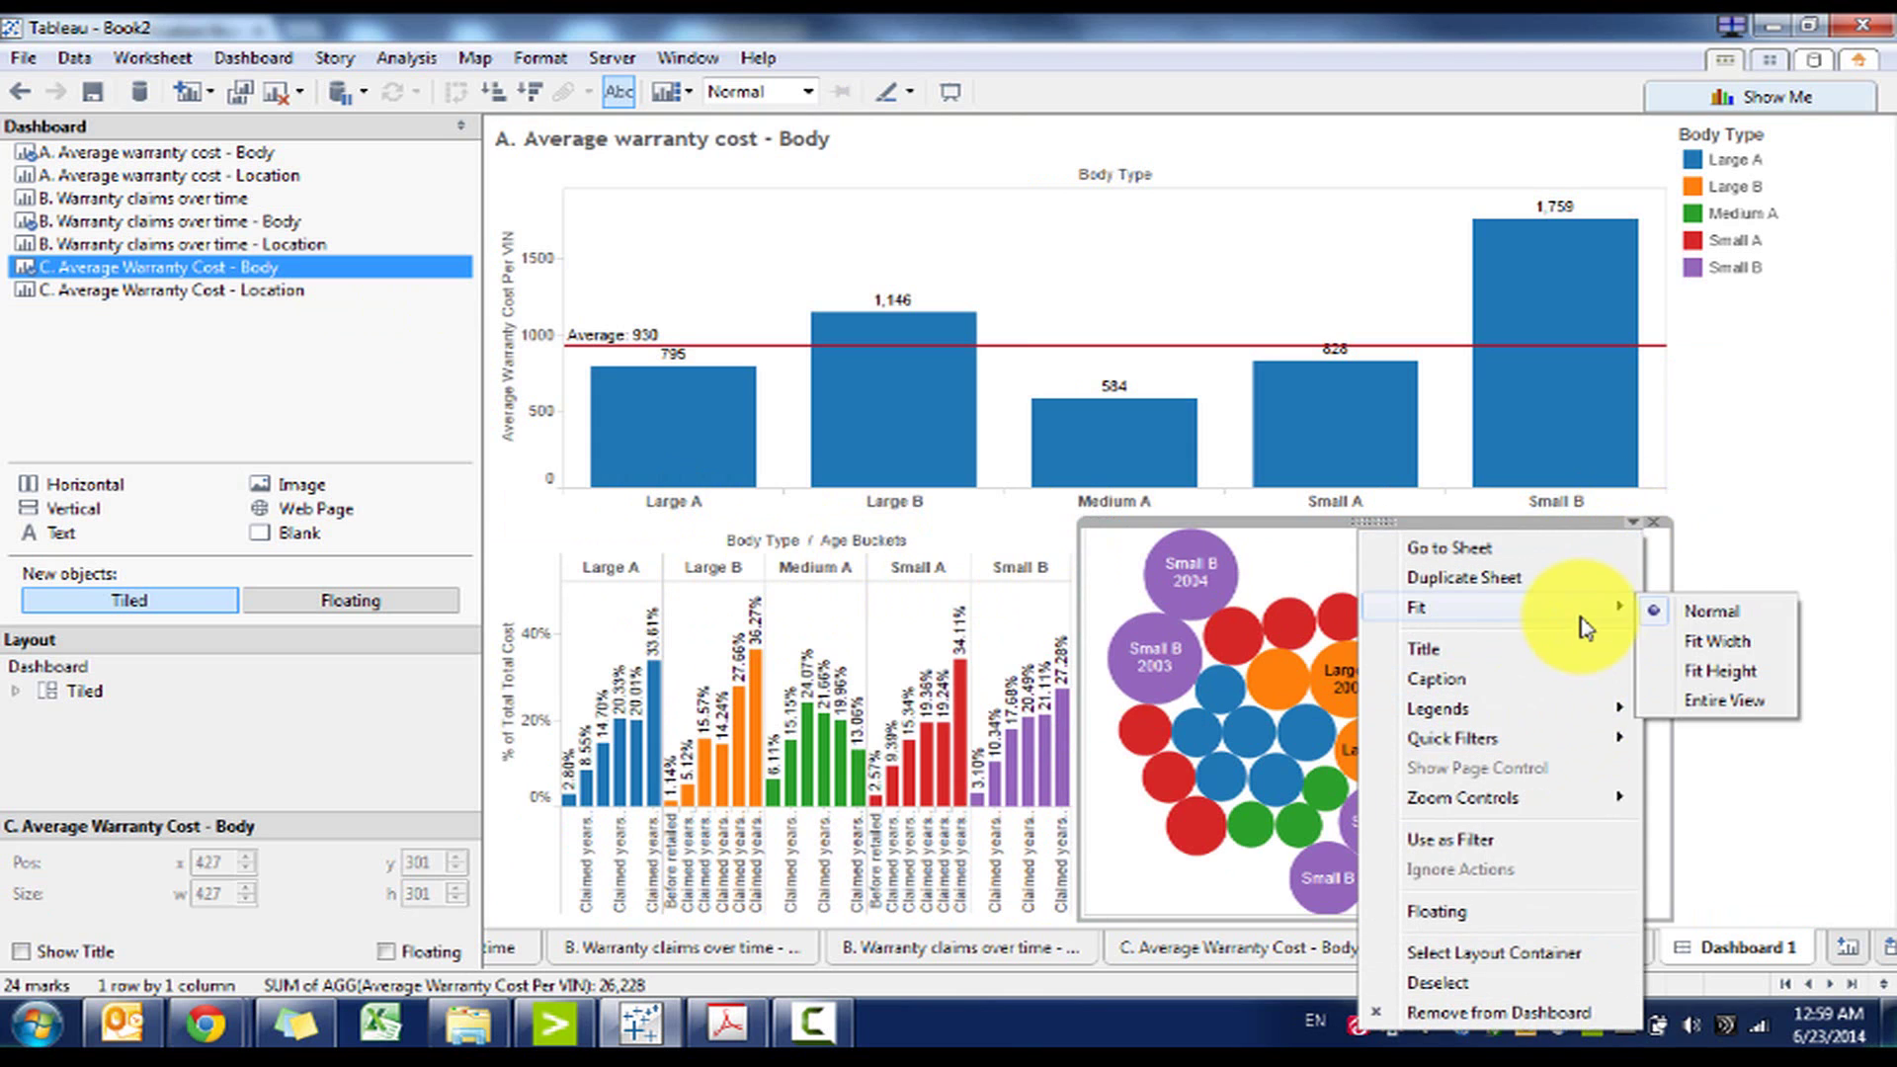
pyautogui.click(1719, 697)
pyautogui.click(1864, 275)
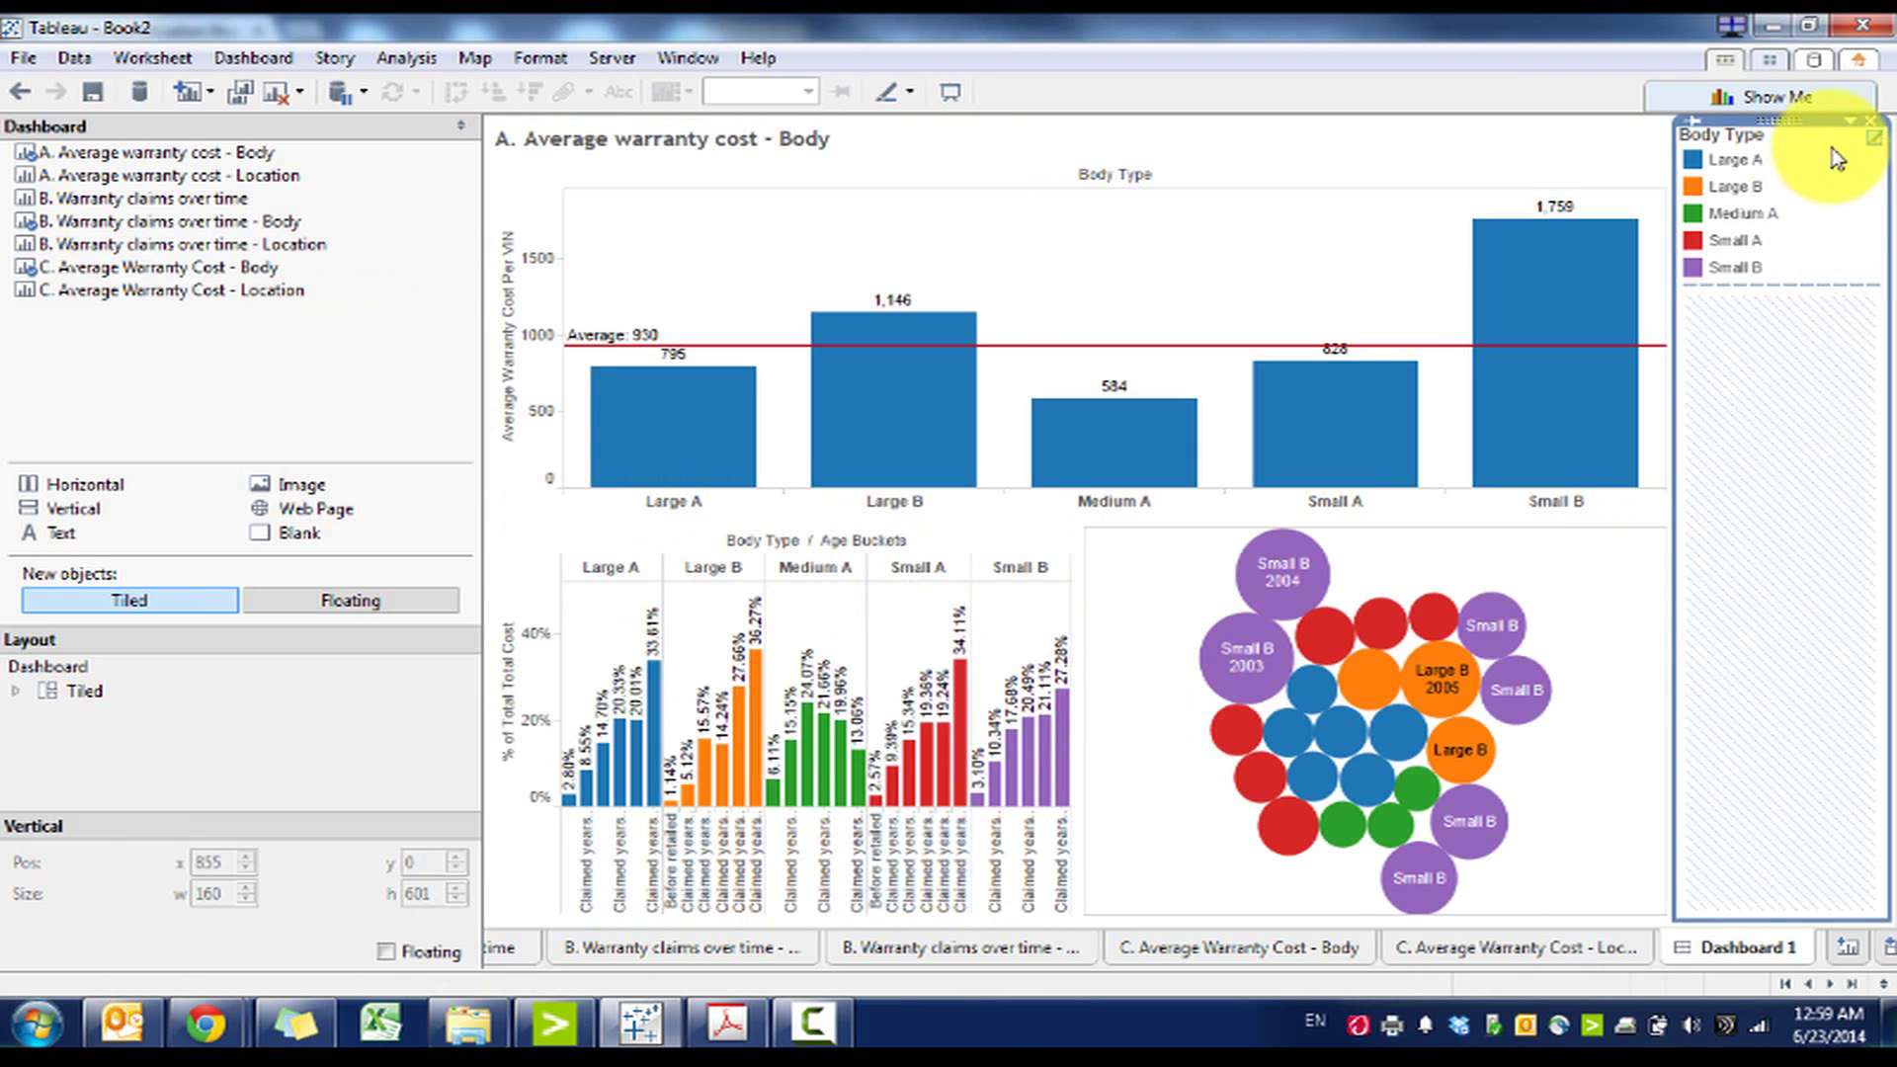
pyautogui.moveTo(1786, 117)
pyautogui.mouseDown()
pyautogui.moveTo(1080, 987)
pyautogui.moveTo(1122, 889)
pyautogui.moveTo(1795, 247)
pyautogui.moveTo(1798, 126)
pyautogui.moveTo(1011, 907)
pyautogui.moveTo(1075, 951)
pyautogui.moveTo(1065, 914)
pyautogui.moveTo(1127, 889)
pyautogui.mouseUp()
# Hide the claim-share chart's Body Type / Age Buckets field labels and widen the chart
pyautogui.click(1207, 676)
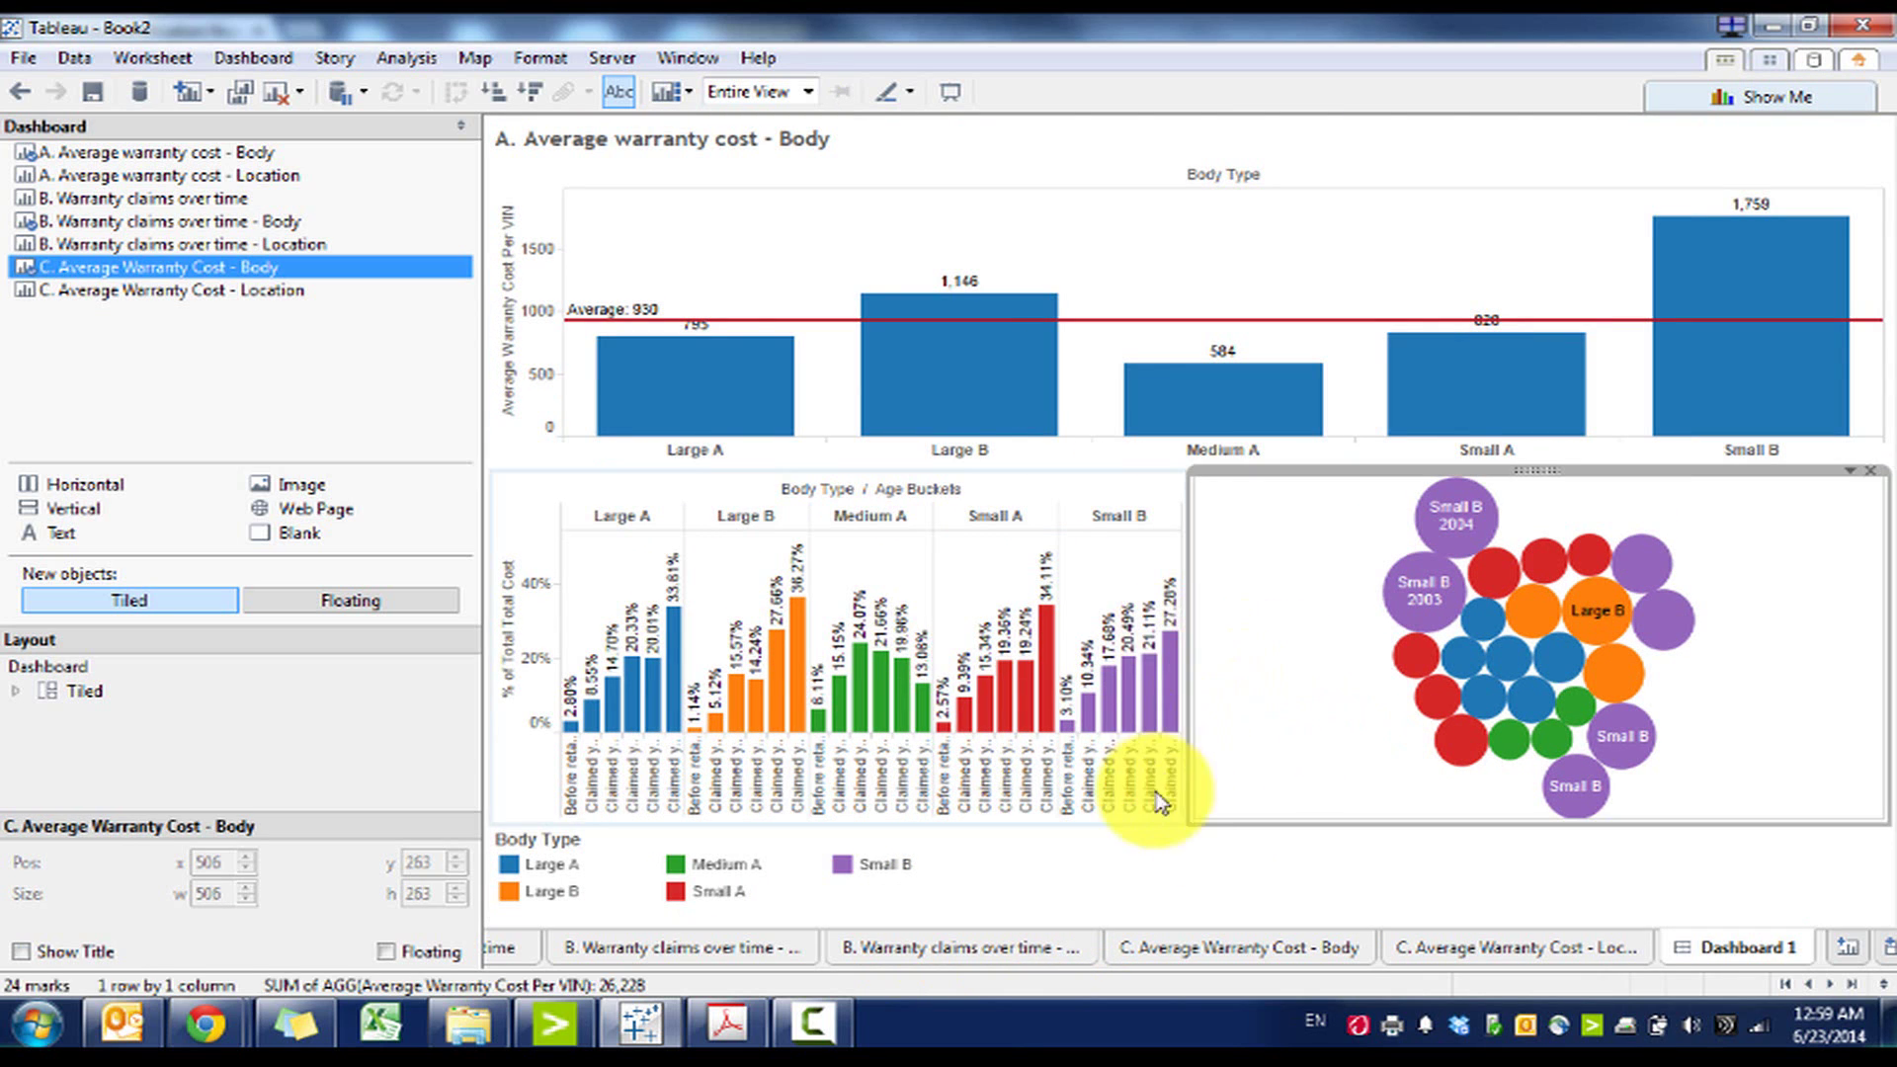
pyautogui.click(1136, 848)
pyautogui.click(1092, 493)
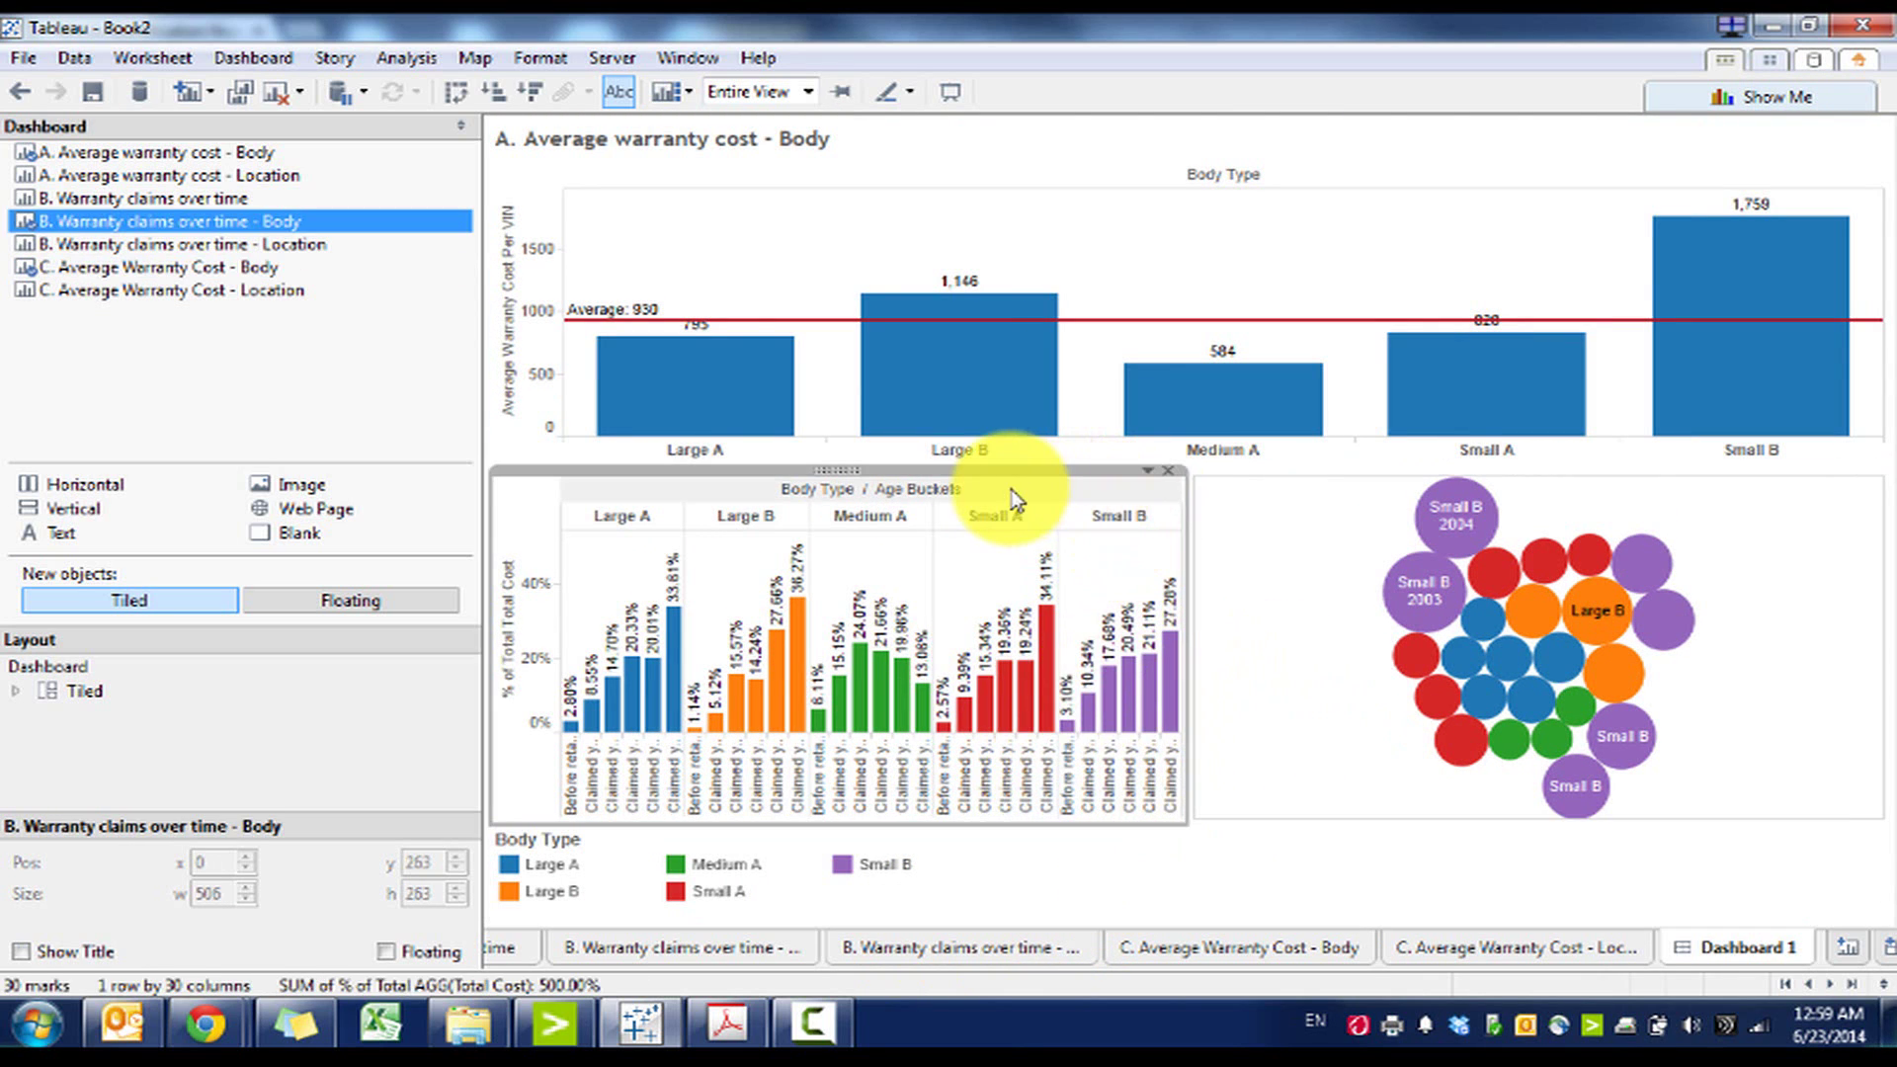
pyautogui.rightClick(1013, 491)
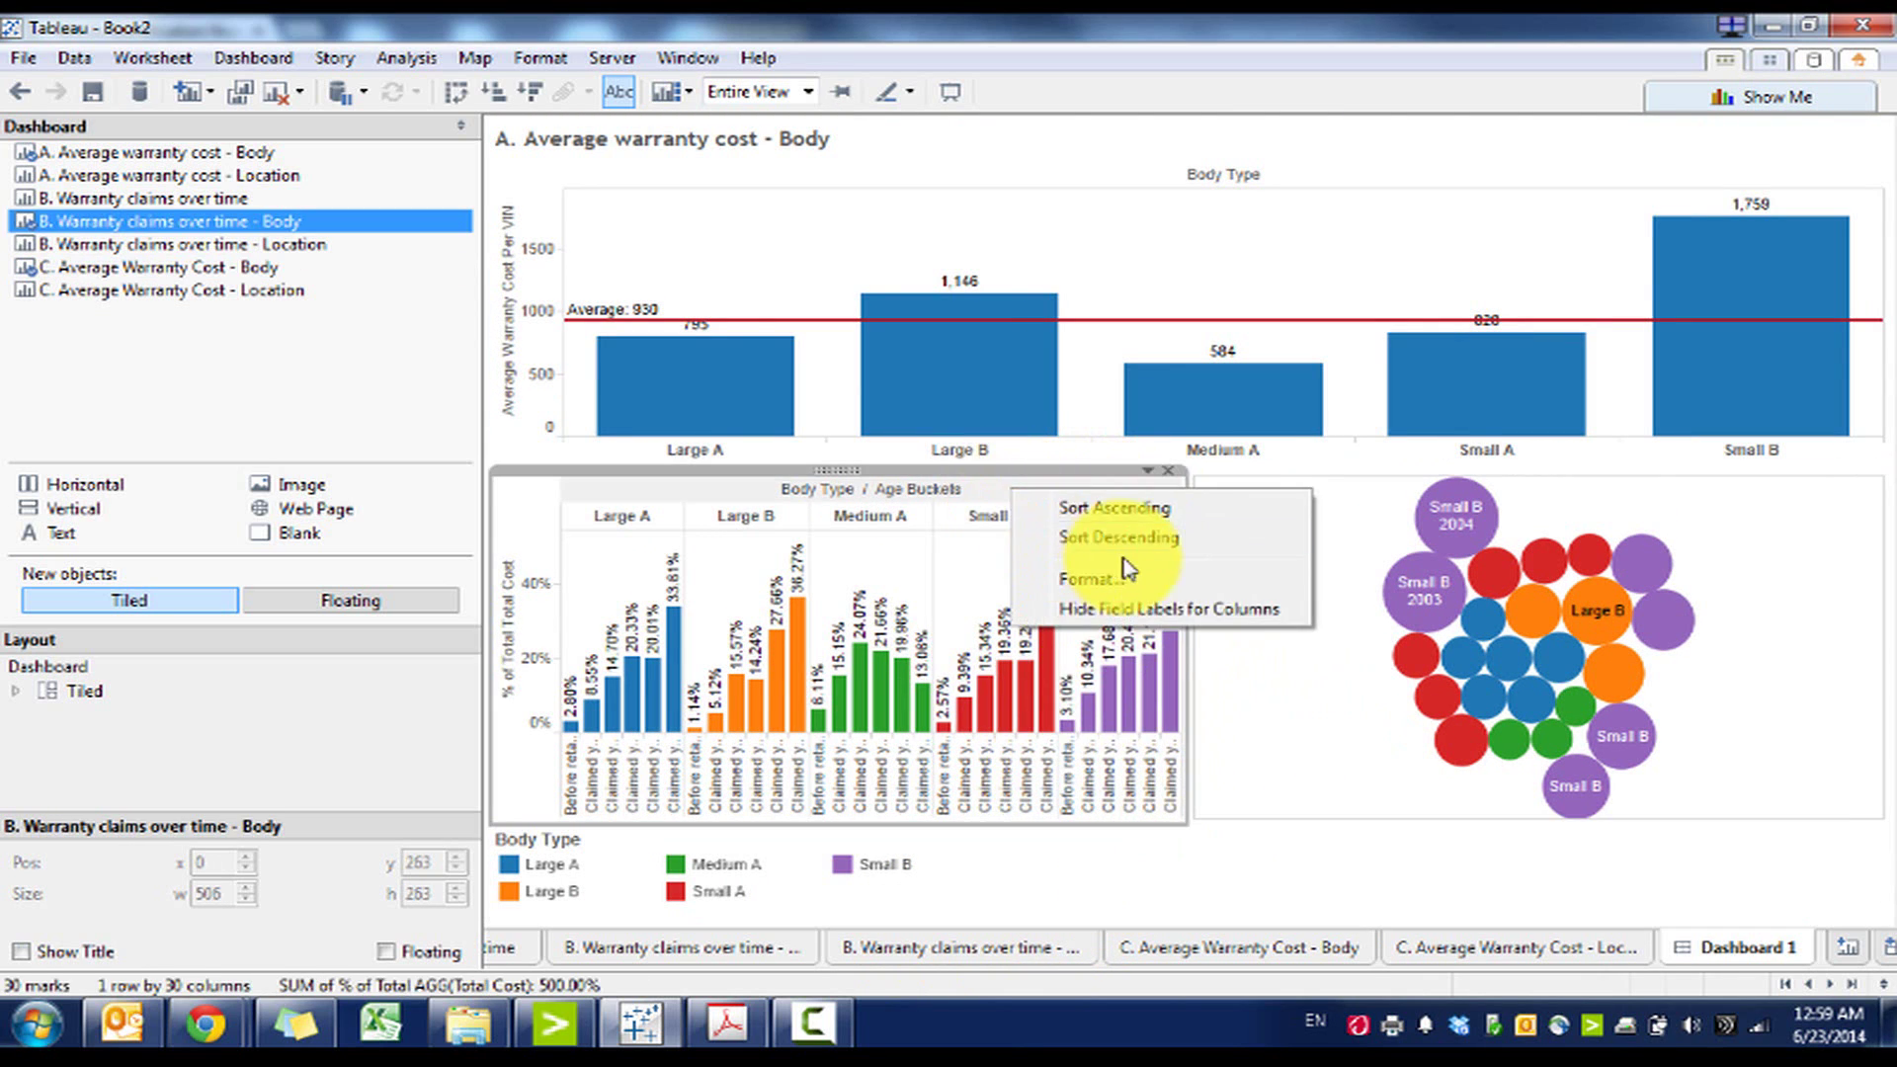
pyautogui.click(1132, 611)
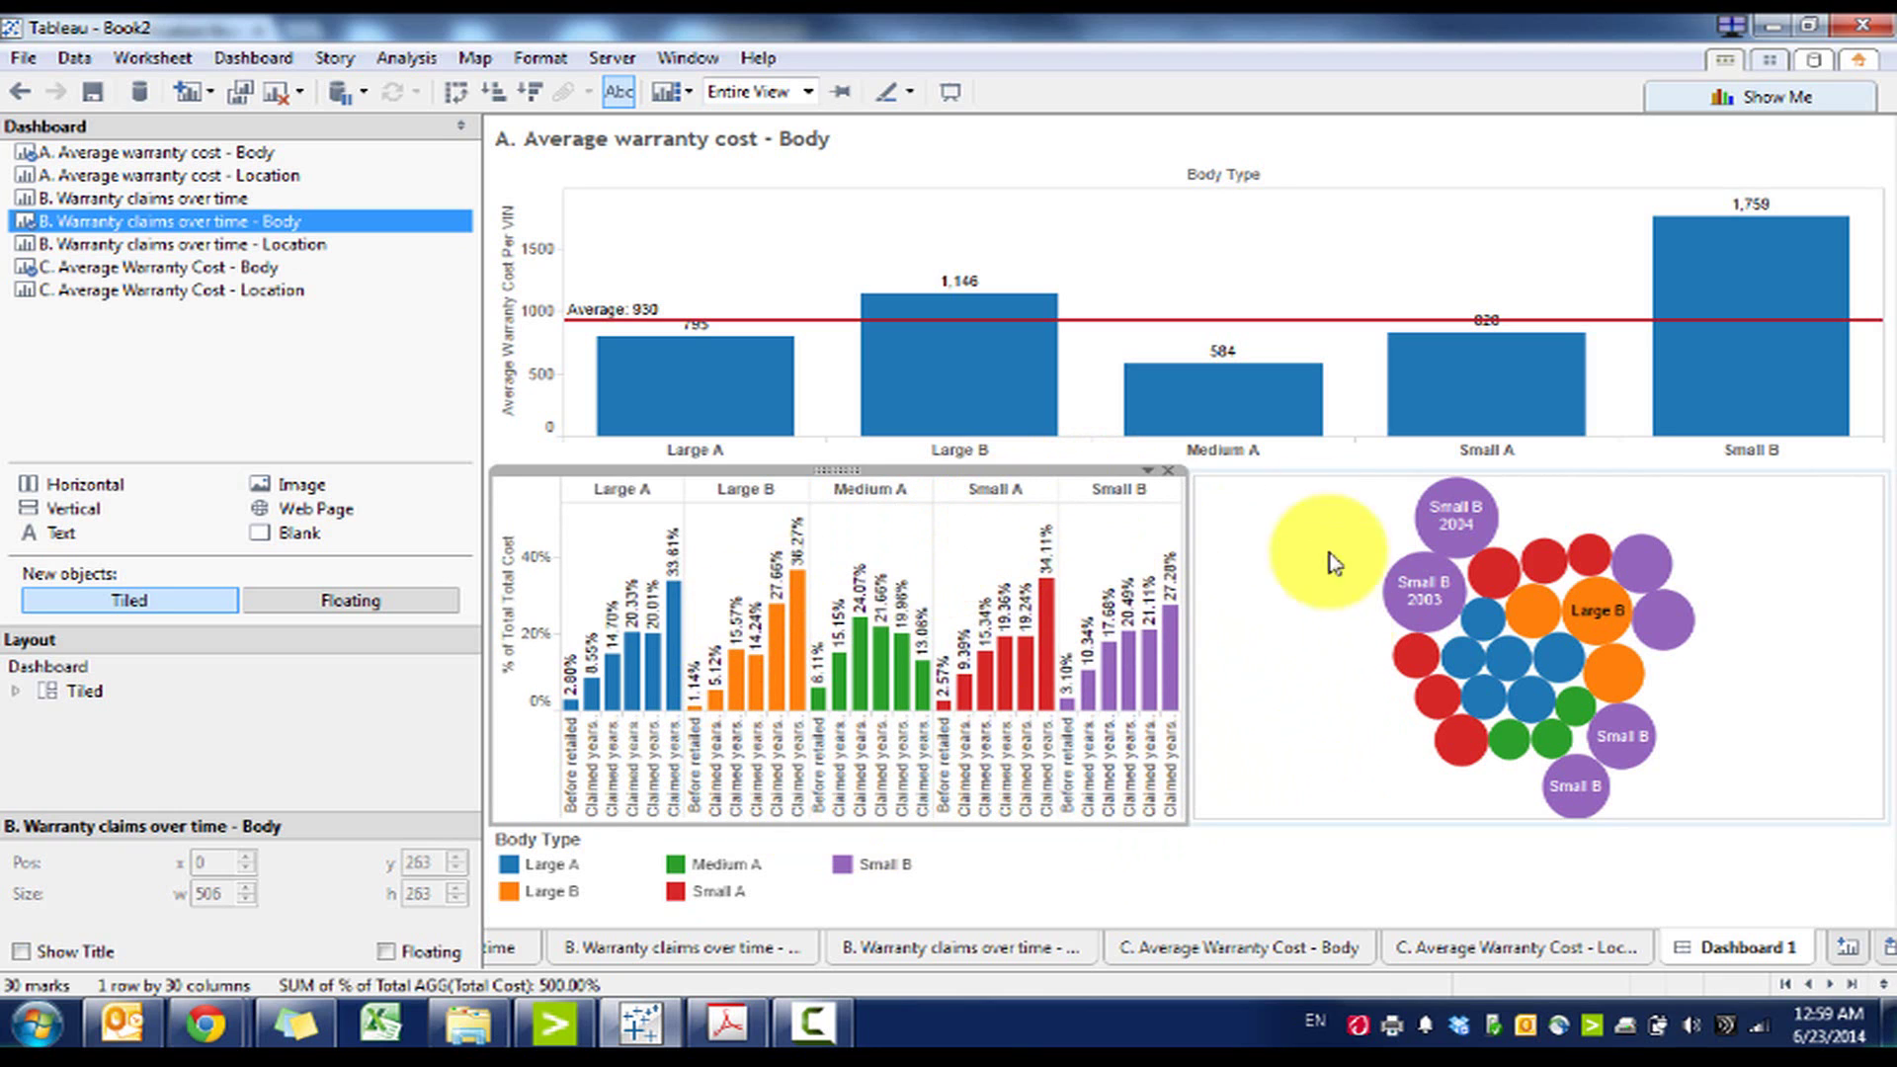
pyautogui.moveTo(1188, 571); pyautogui.dragTo(1294, 575)
# Hide the cost chart's Body Type header and its title
pyautogui.click(1146, 181)
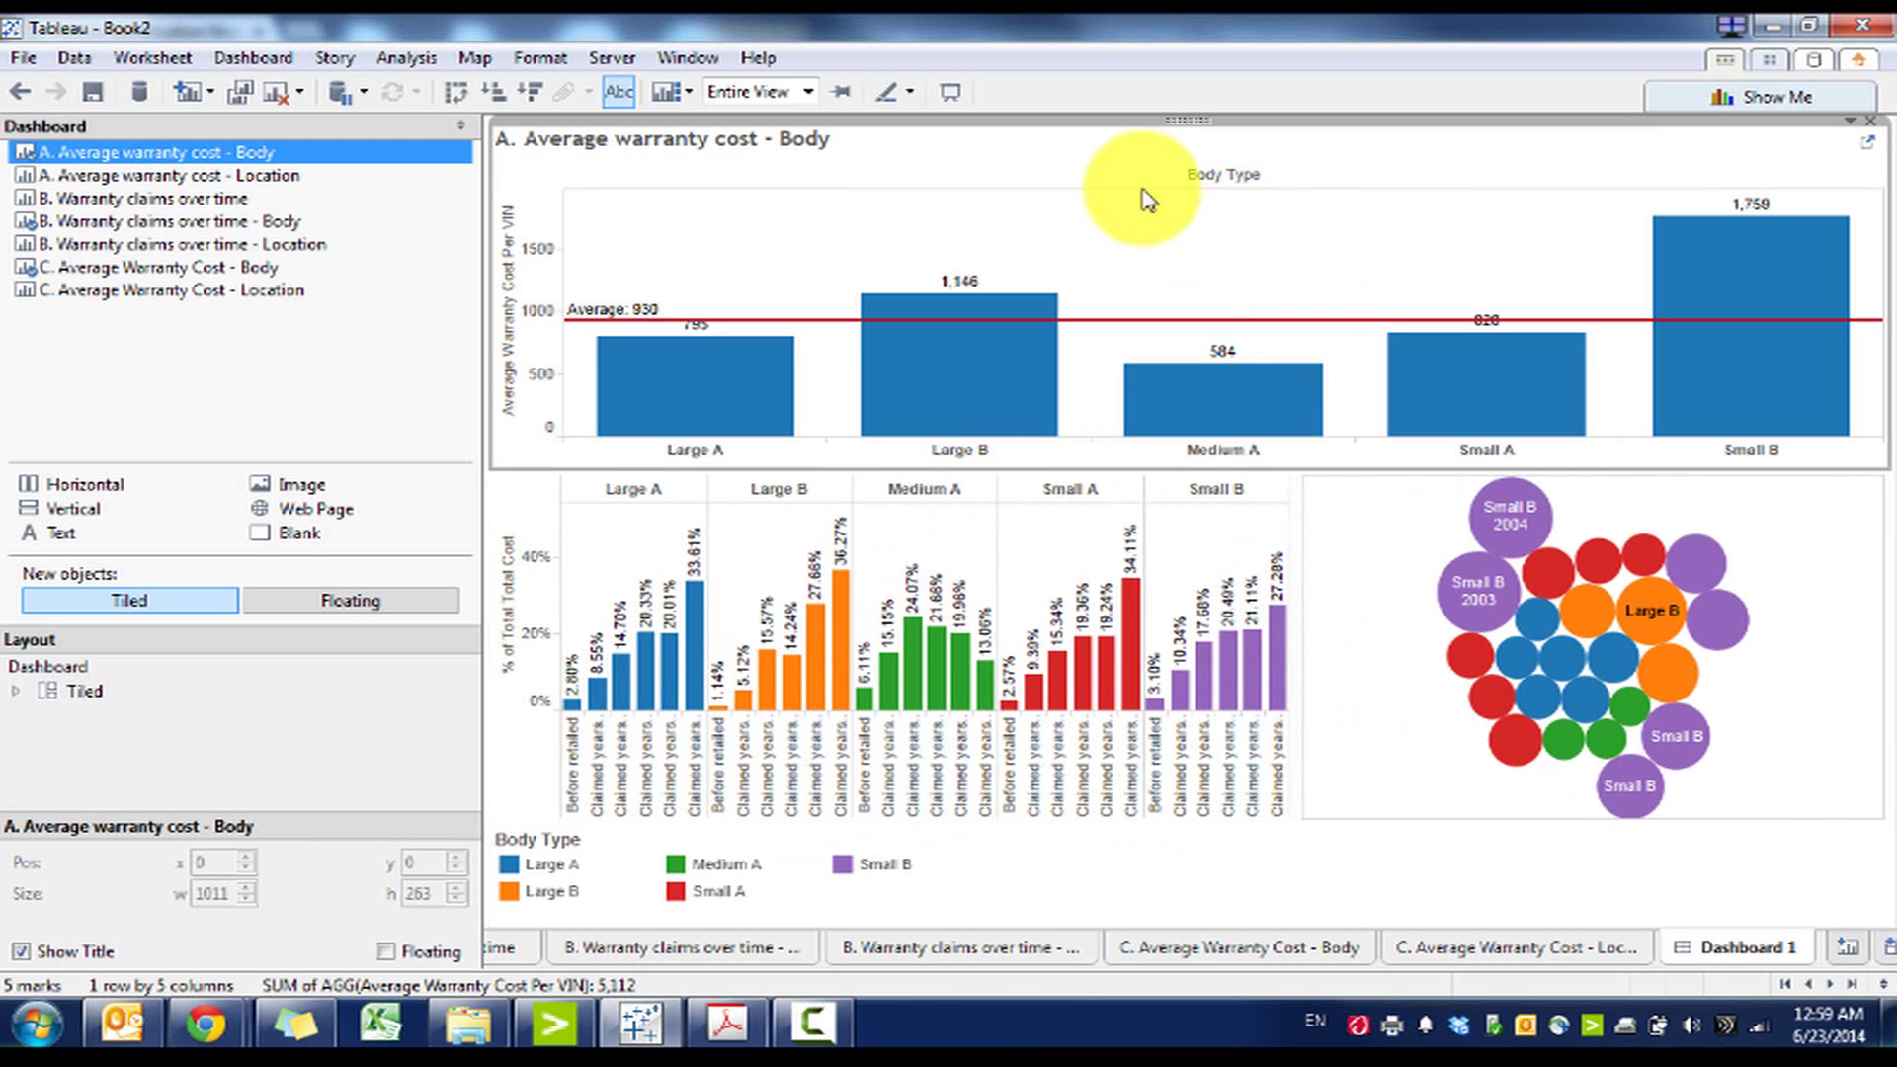
pyautogui.rightClick(1163, 183)
pyautogui.click(1255, 304)
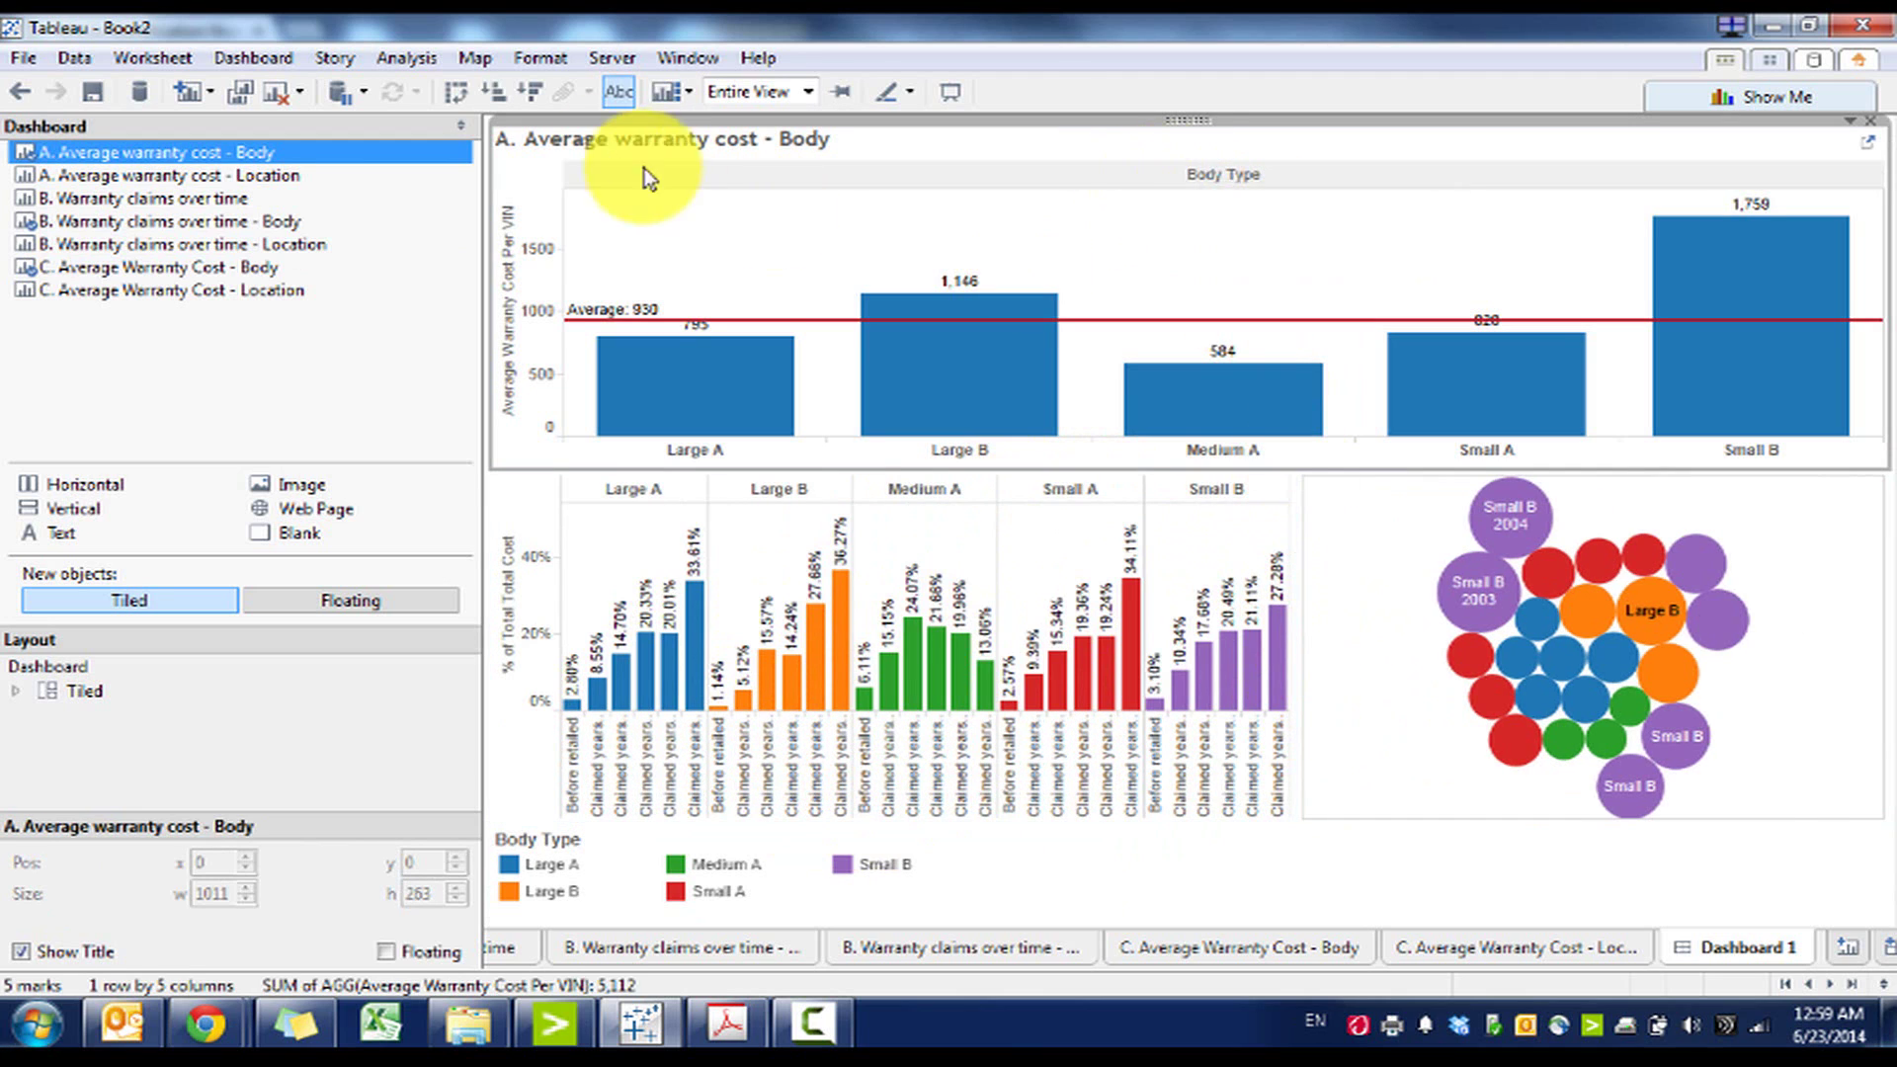
pyautogui.rightClick(594, 137)
pyautogui.click(675, 211)
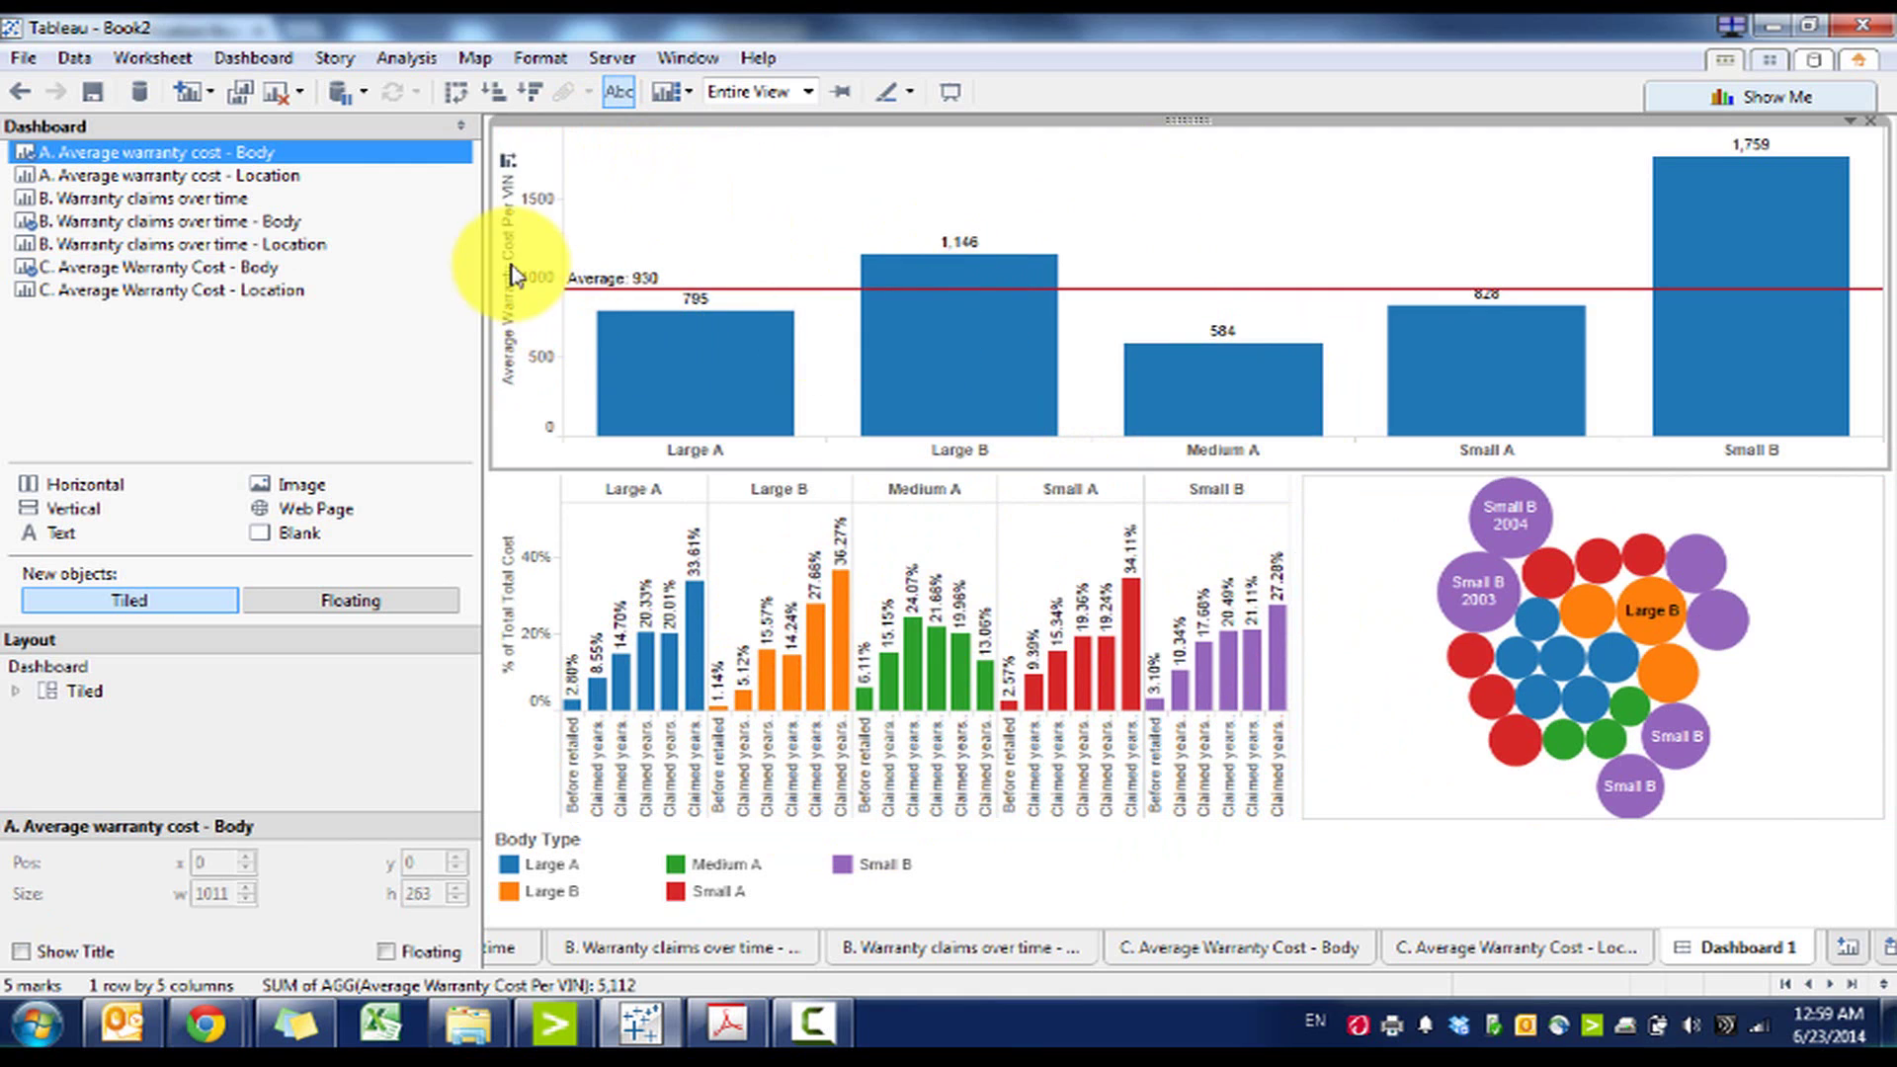
pyautogui.click(921, 708)
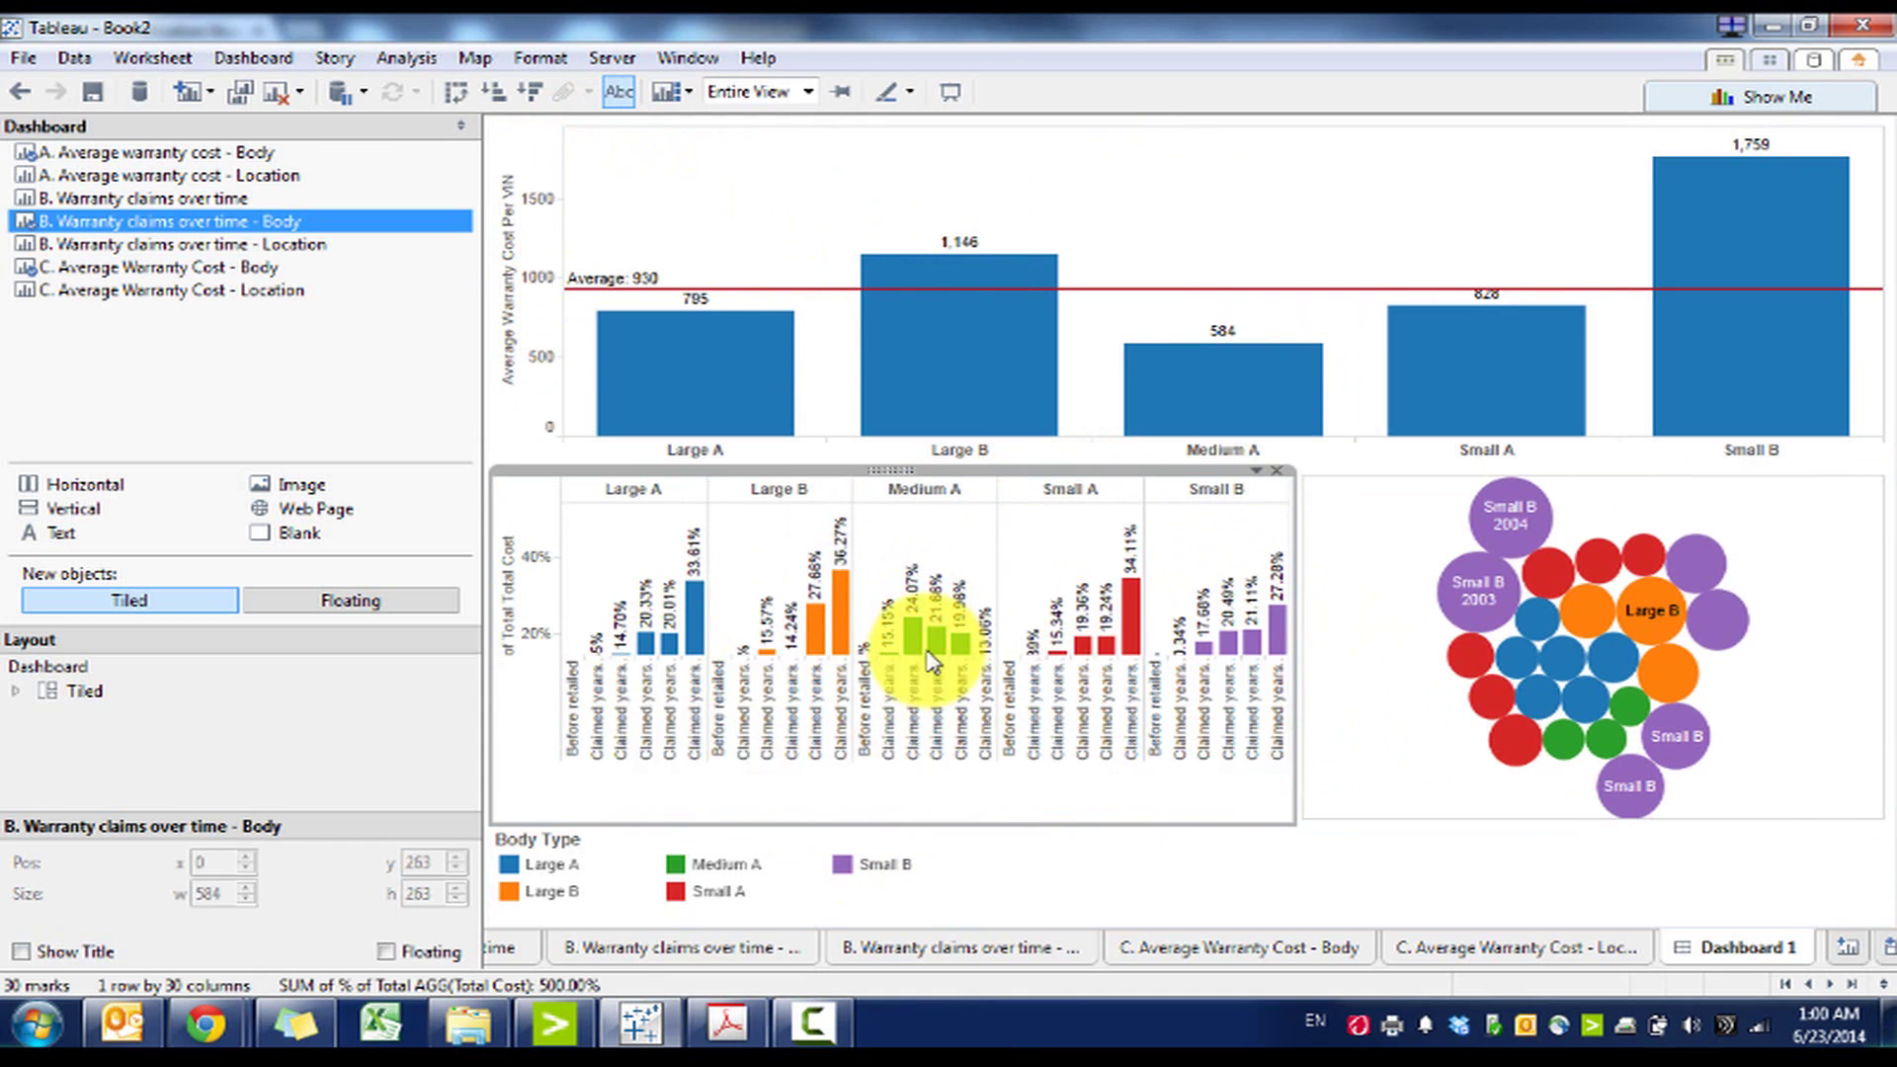
pyautogui.click(1418, 753)
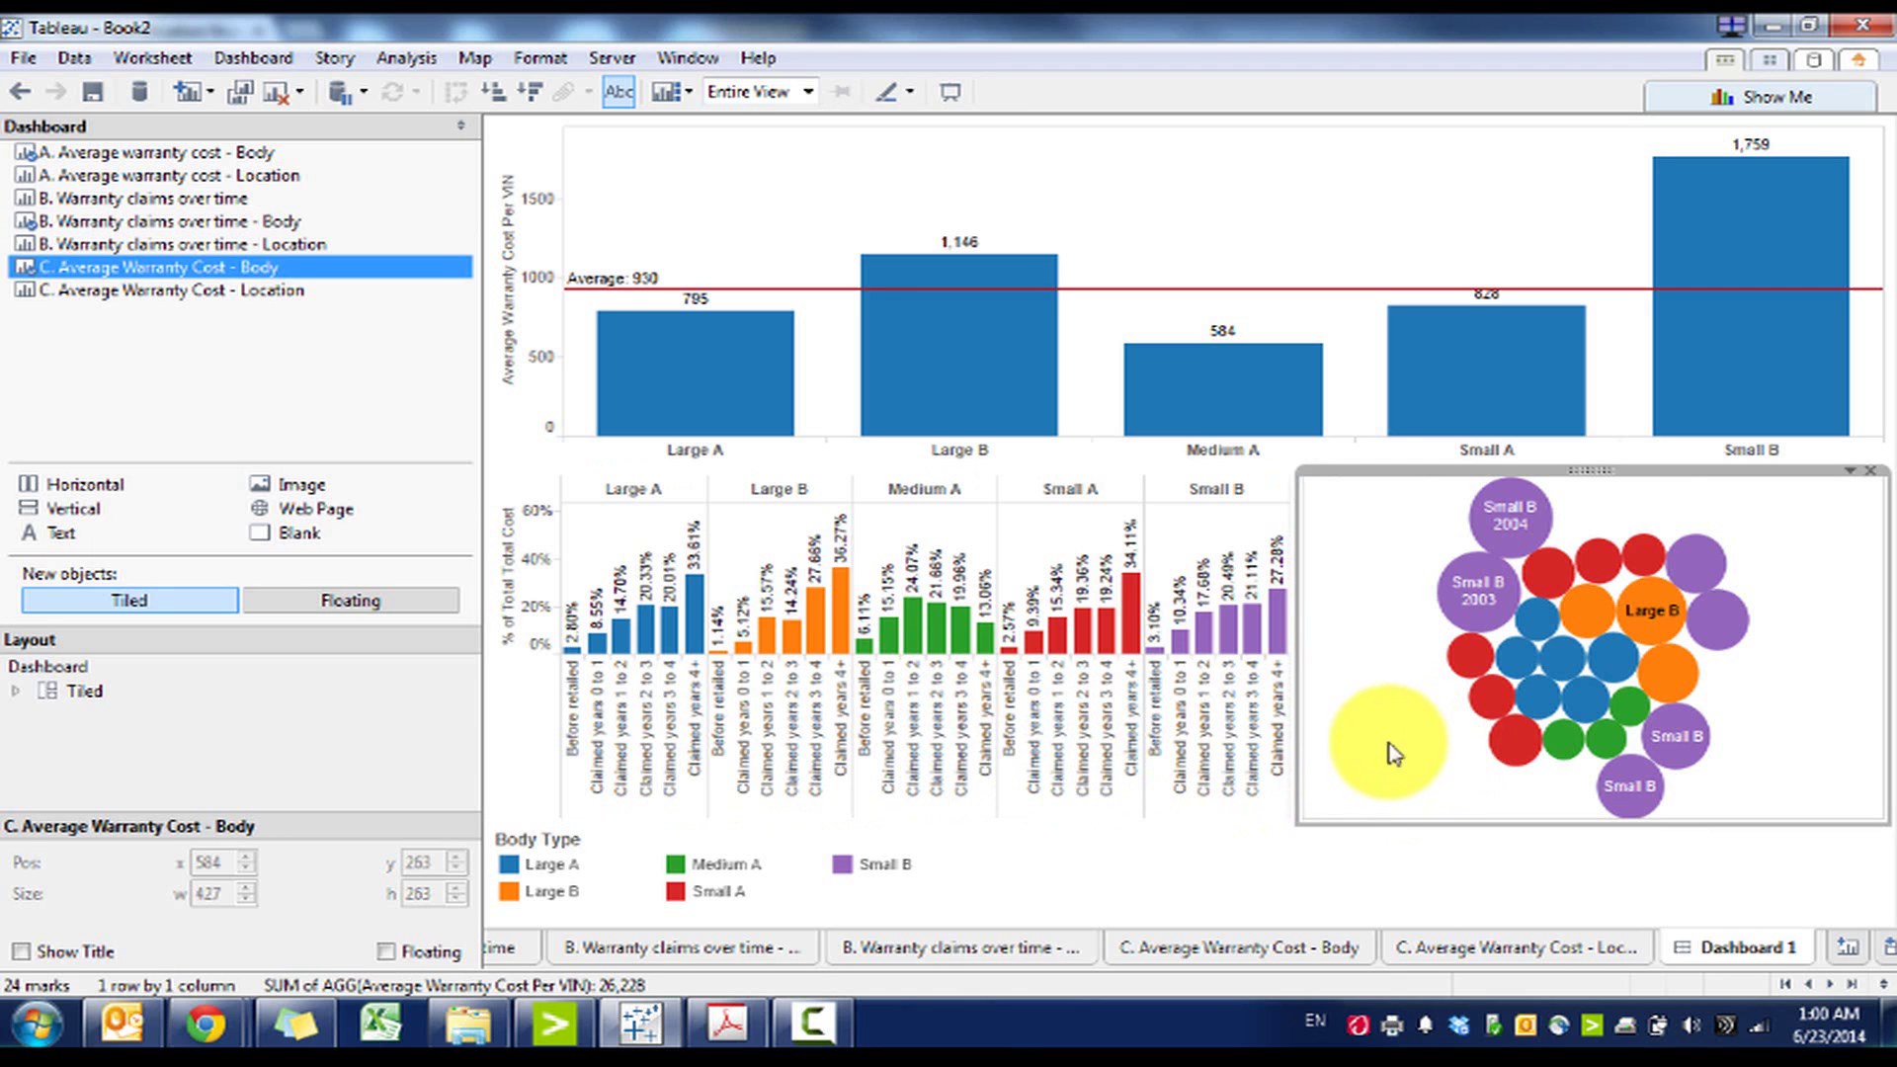
pyautogui.click(988, 904)
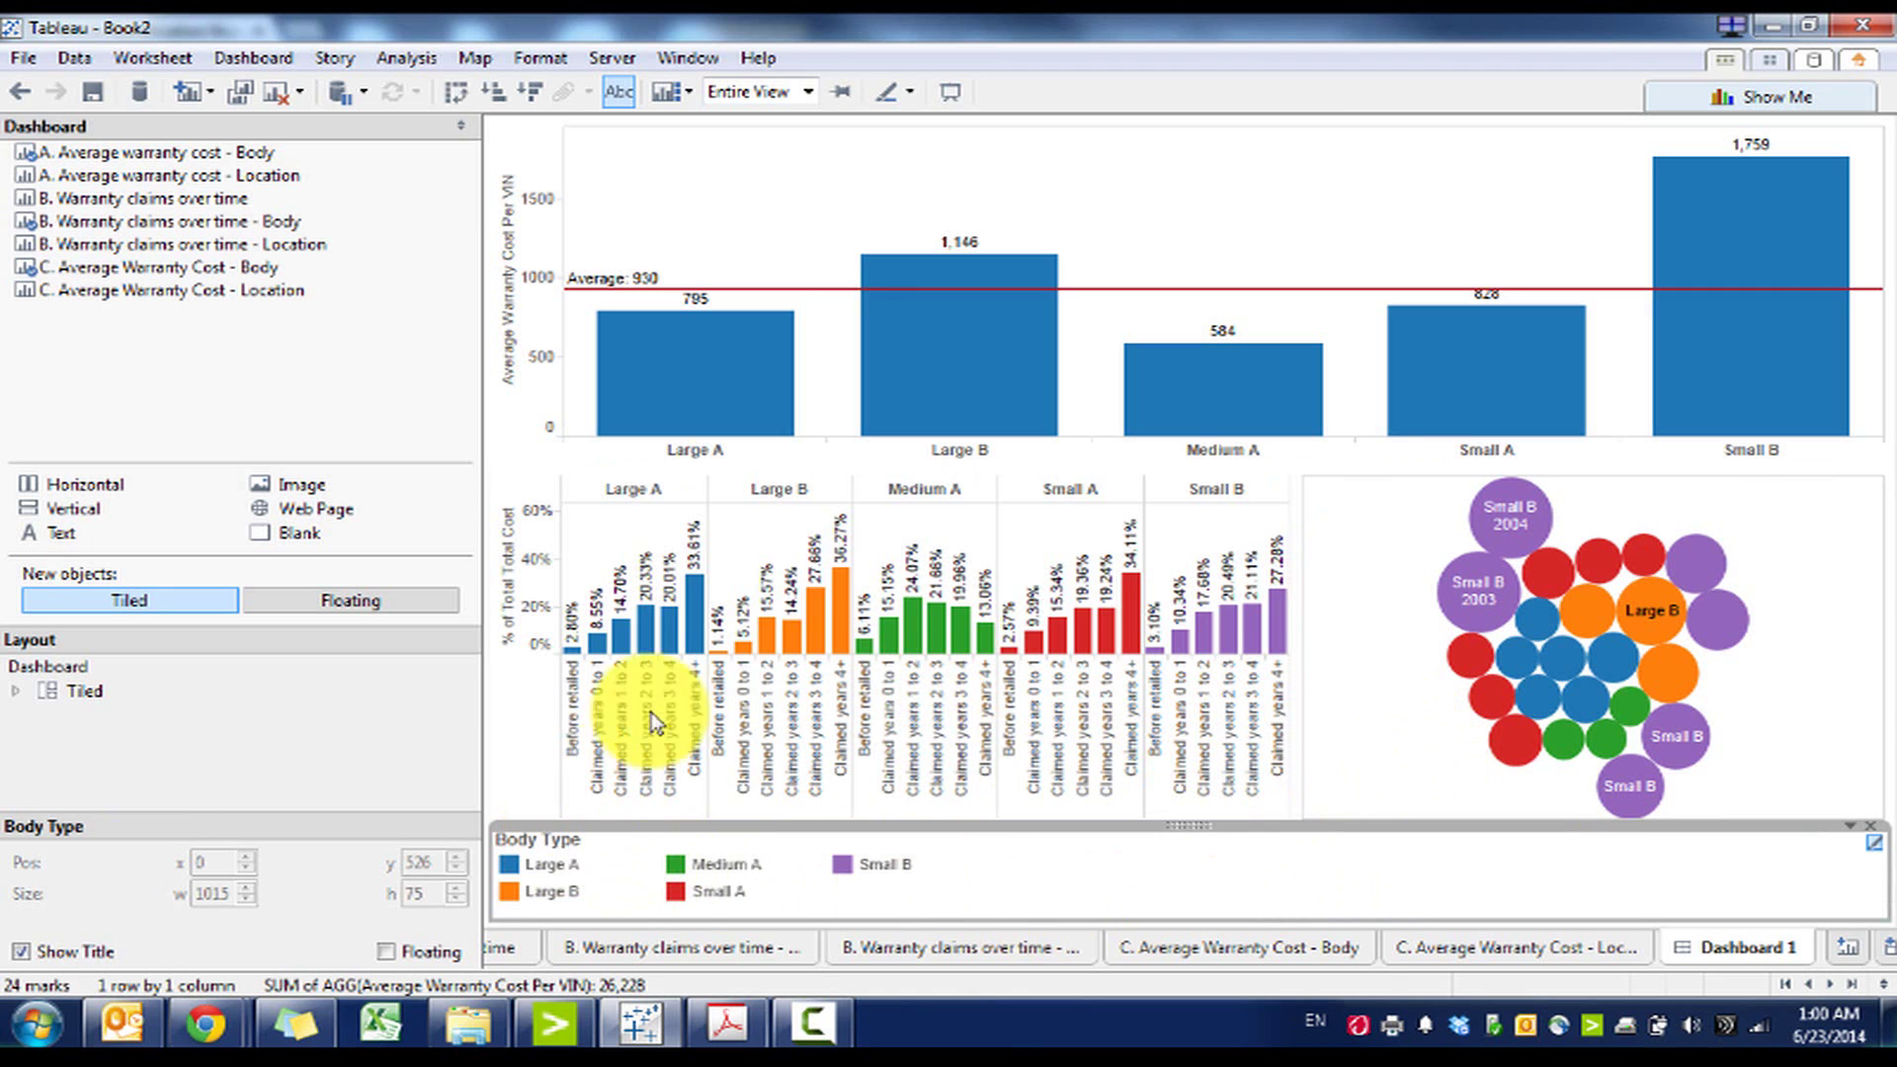
pyautogui.rightClick(513, 210)
pyautogui.press('Escape')
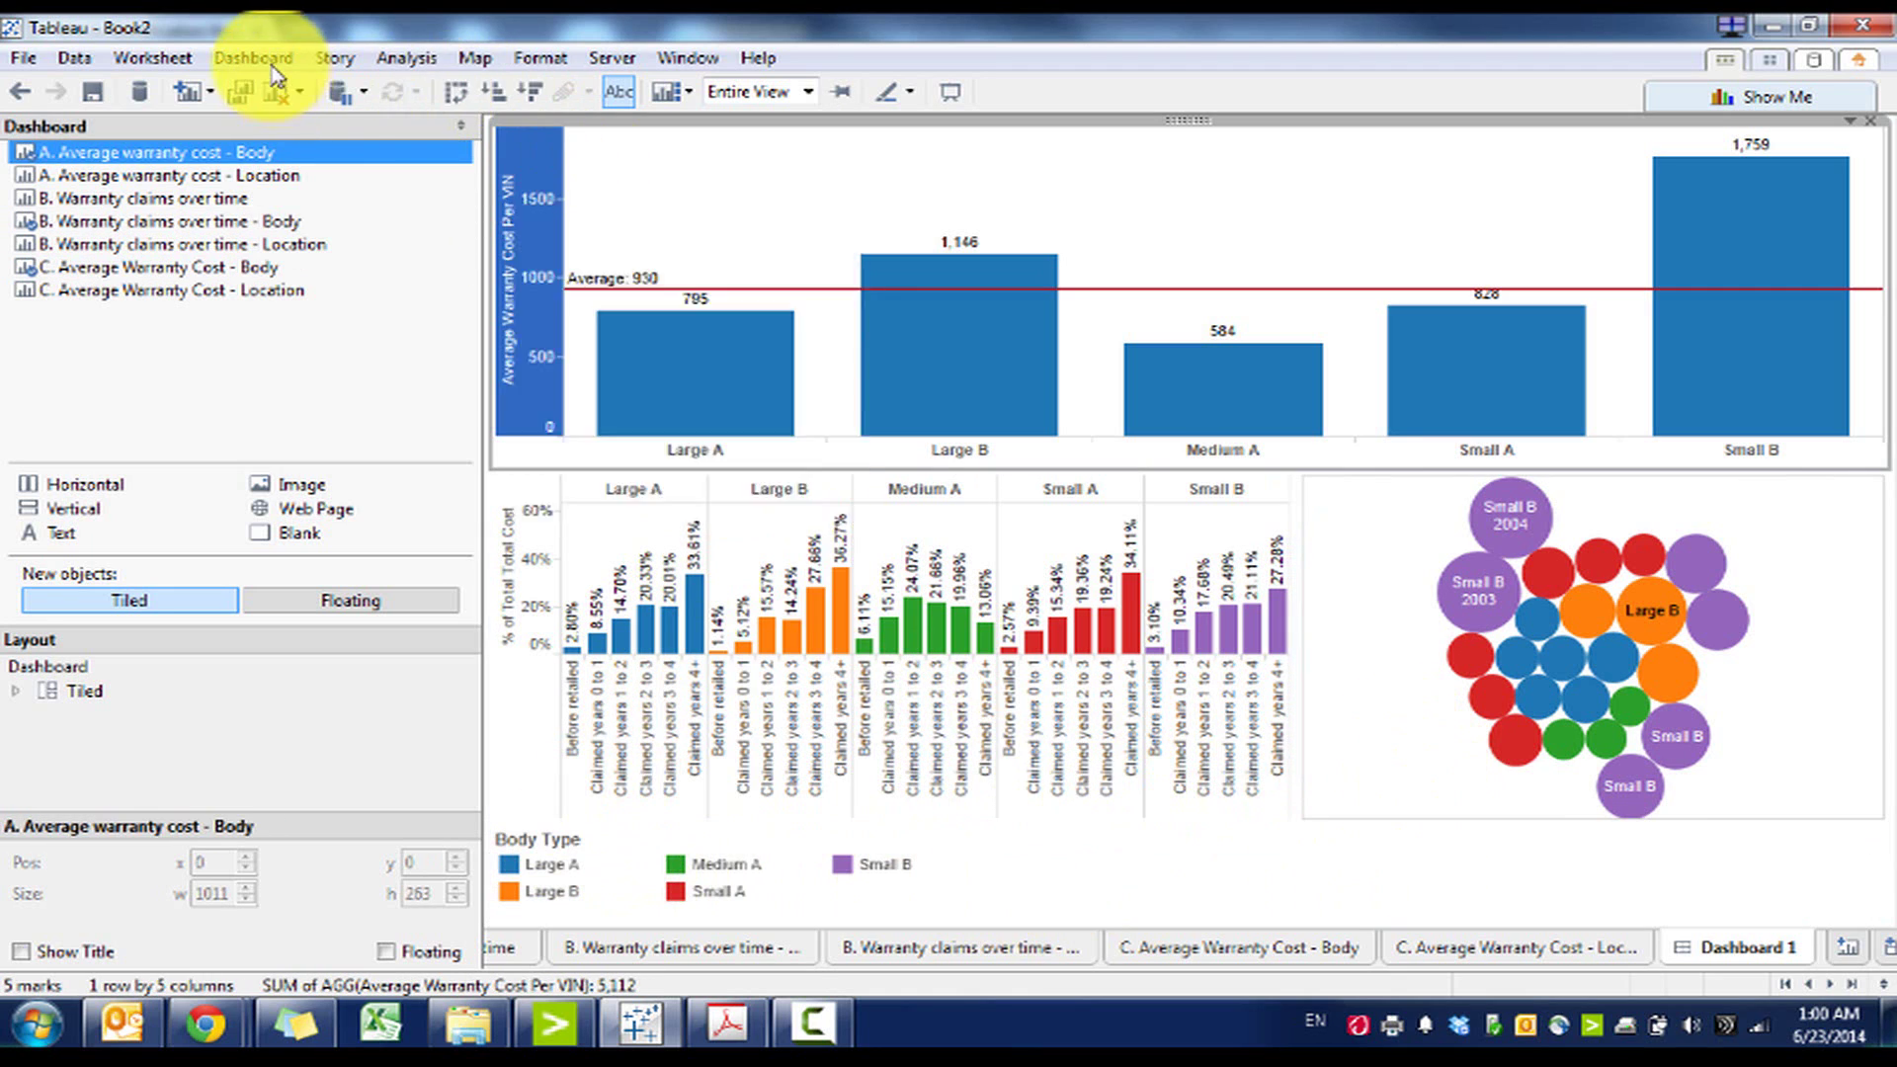
pyautogui.click(254, 58)
# Show the dashboard title and rename the dashboard 'Warranty Analysis - Body Type'
pyautogui.click(291, 263)
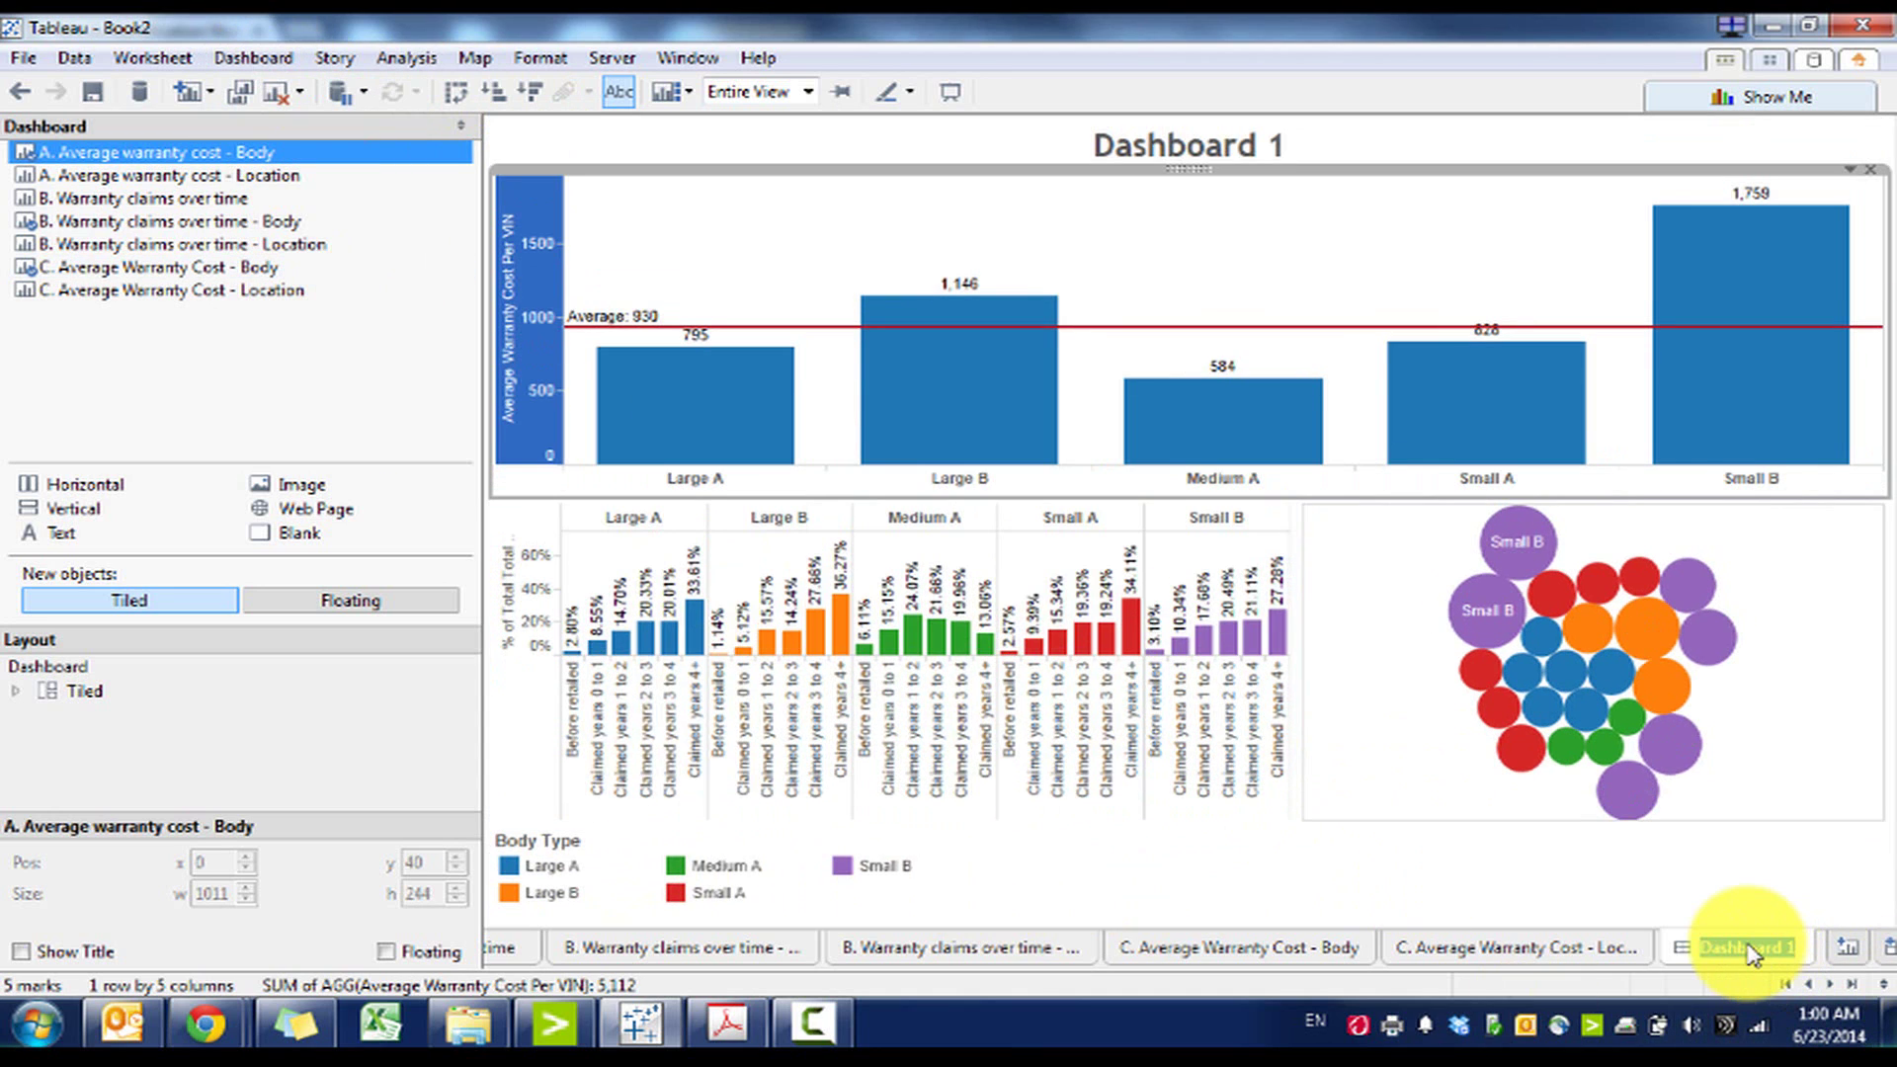
pyautogui.write('Warranty Analysis - Body Type')
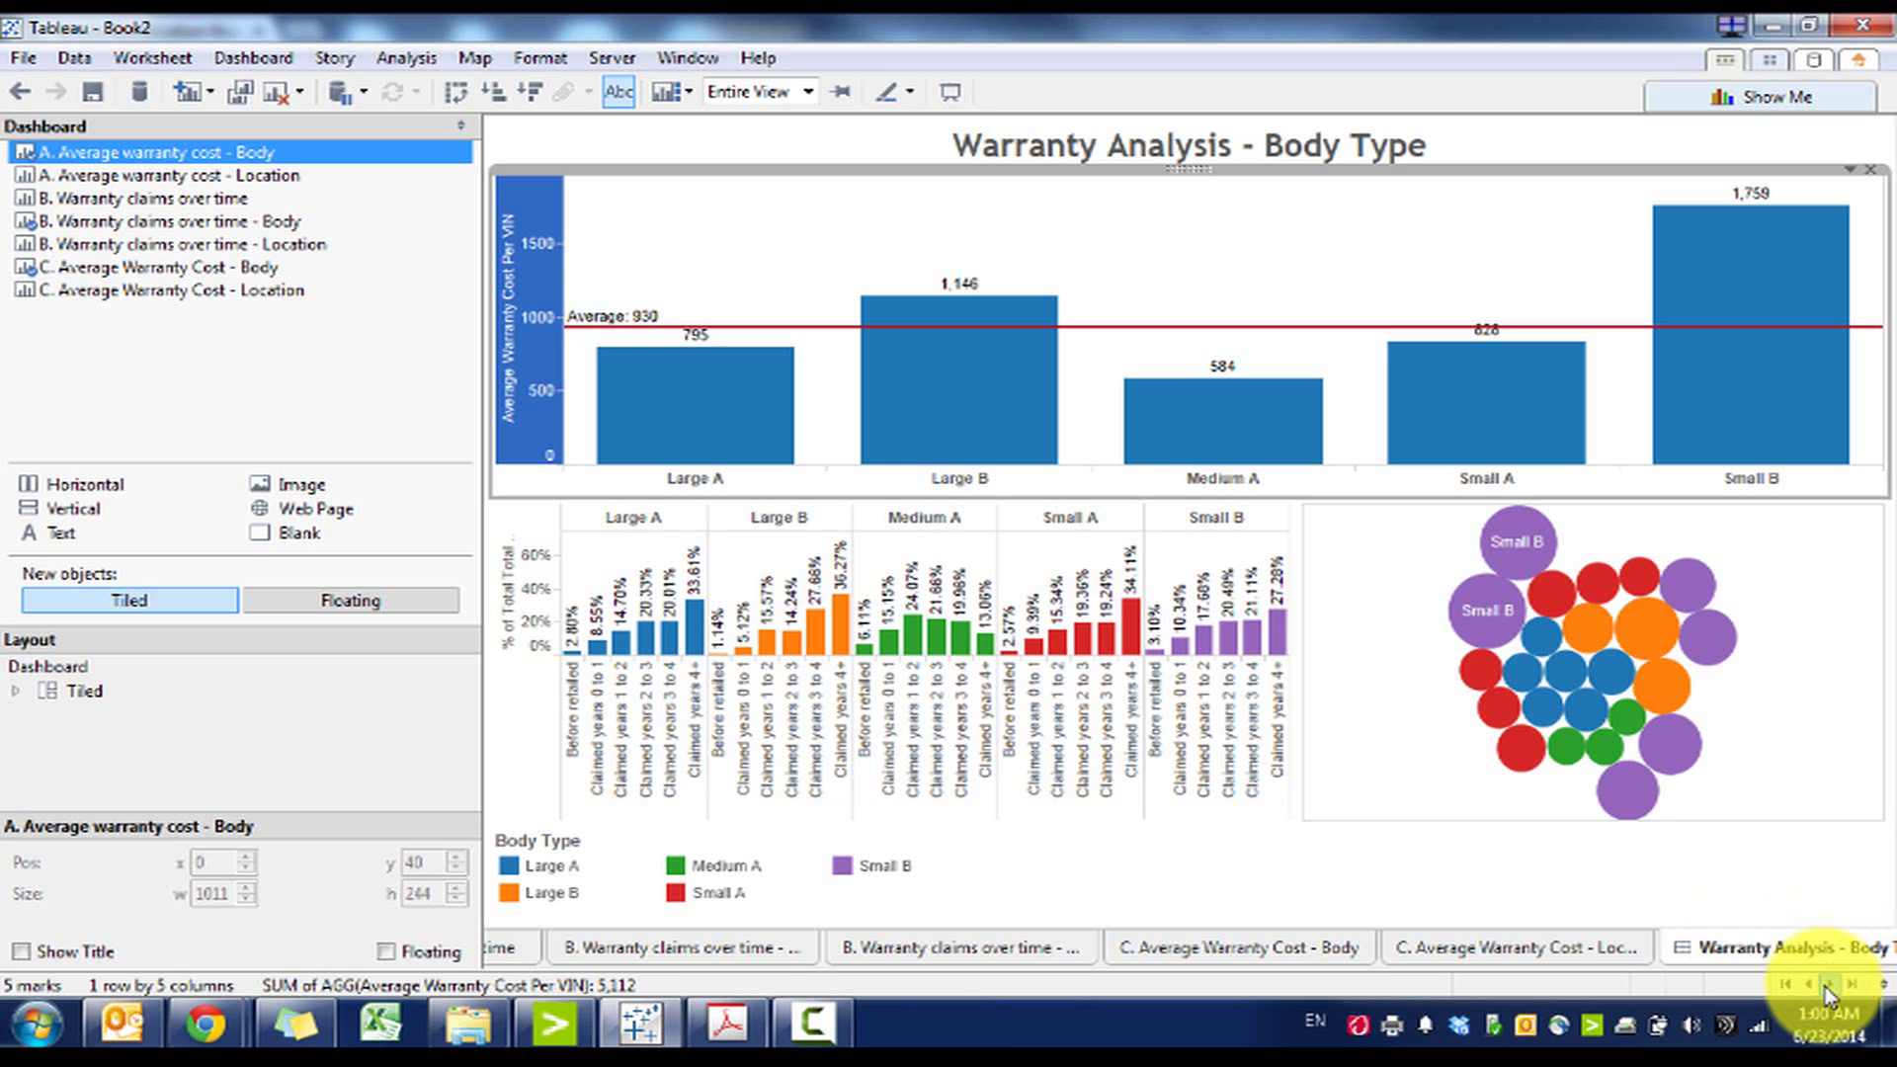
pyautogui.click(1827, 985)
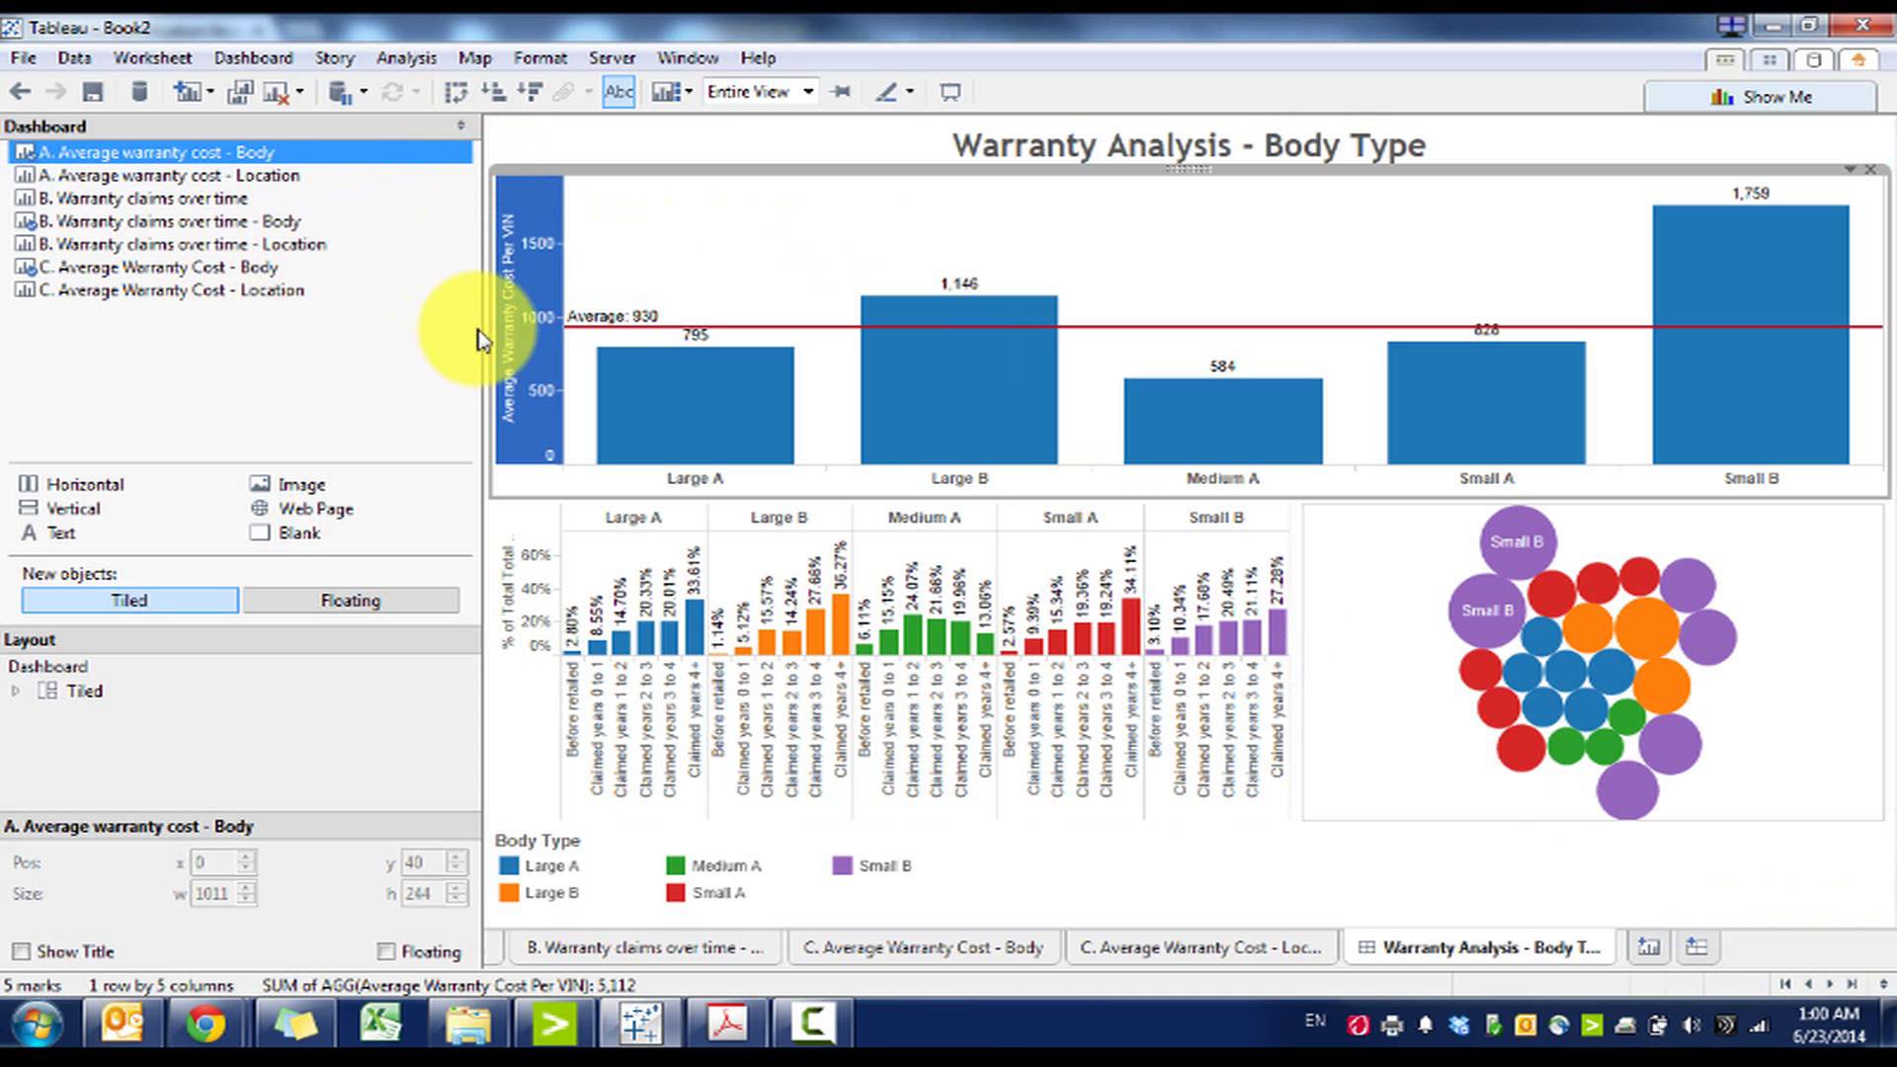
# Add a filter dashboard action that runs on Select and shows all values when cleared
pyautogui.click(252, 57)
pyautogui.click(305, 278)
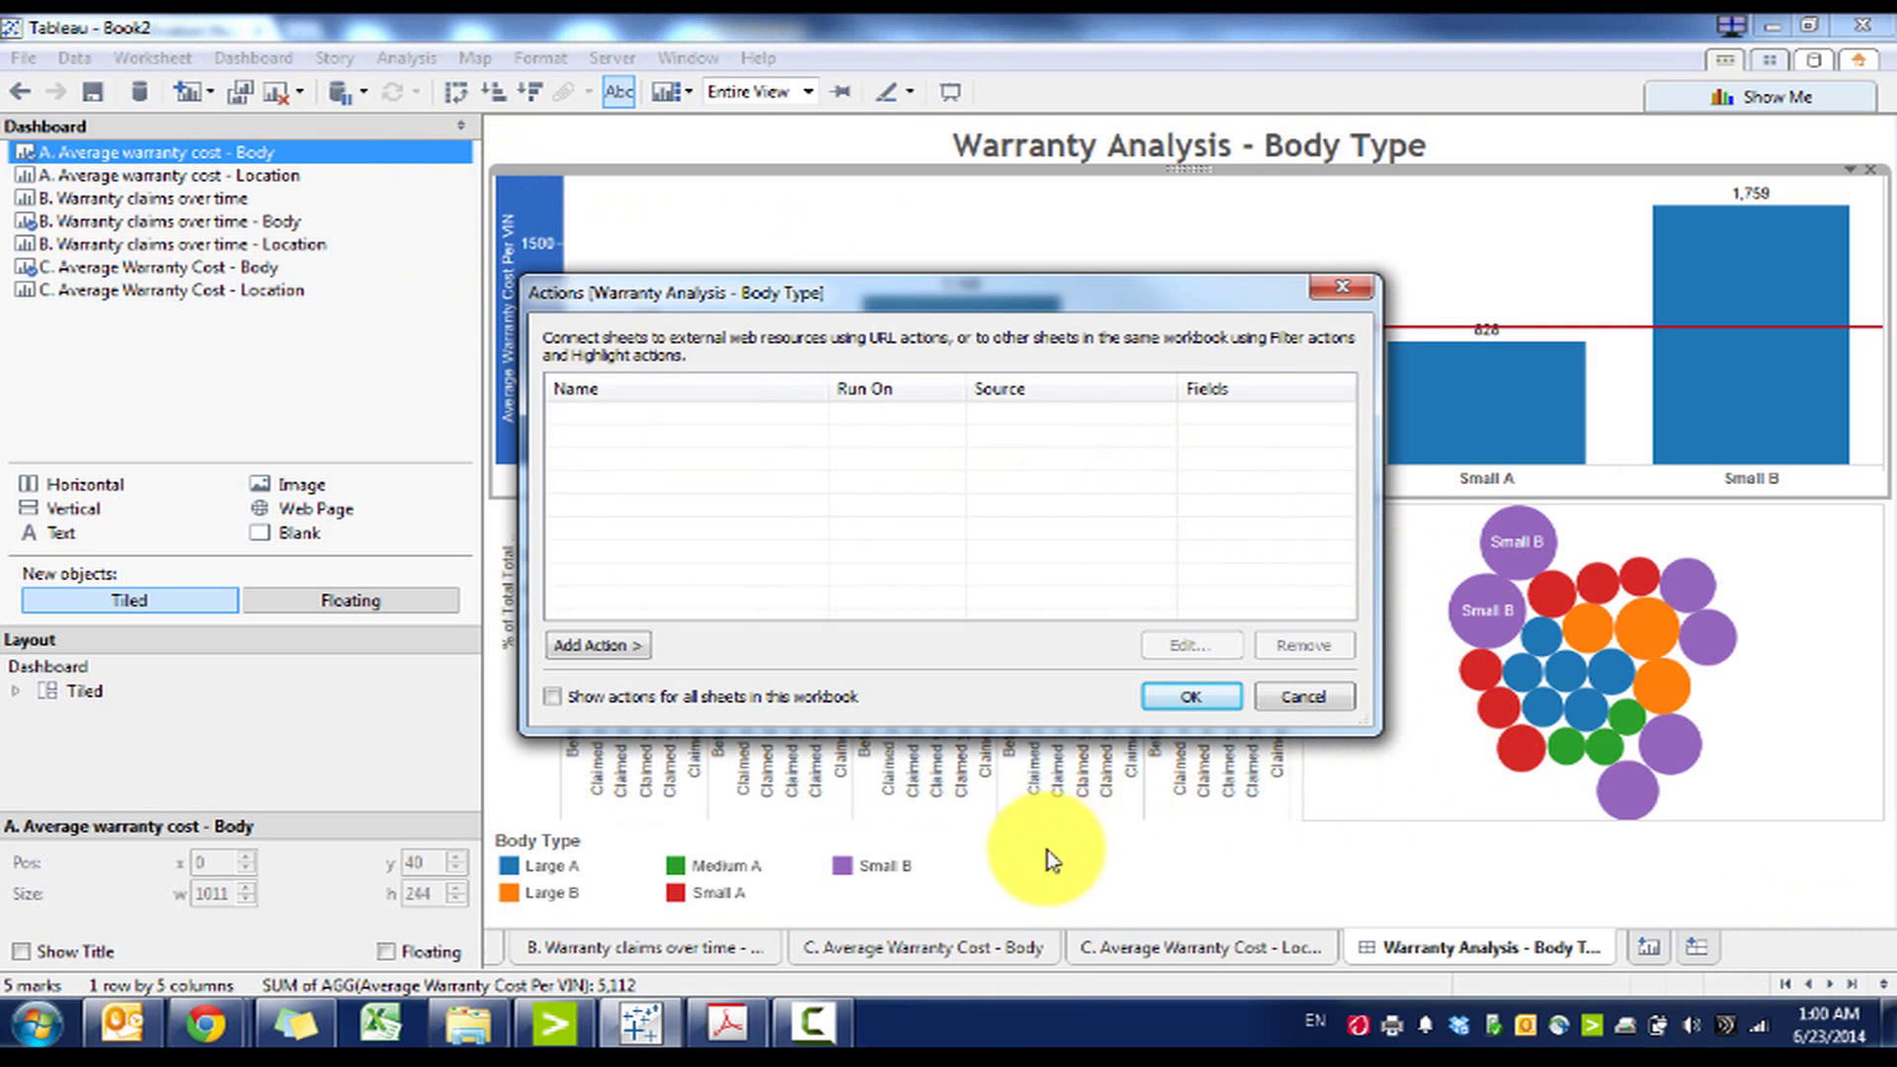
pyautogui.click(622, 646)
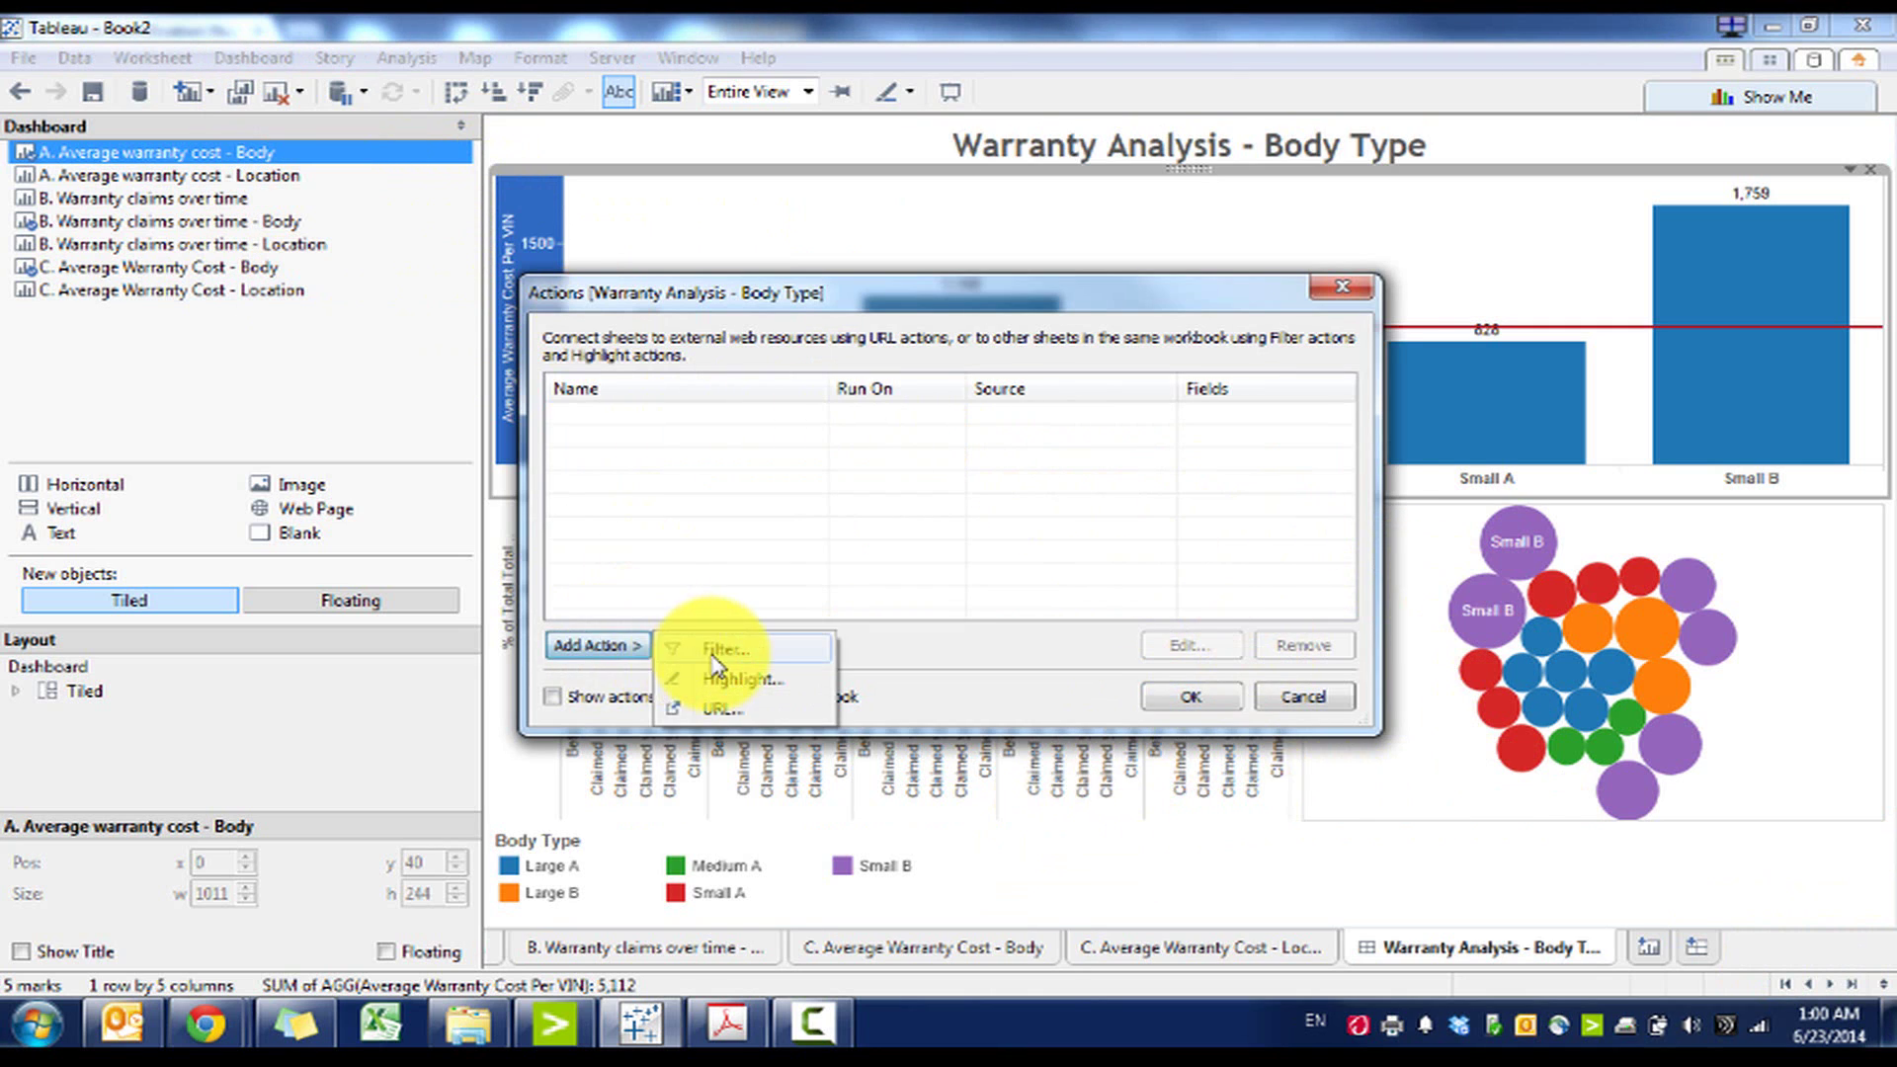
pyautogui.click(716, 652)
pyautogui.click(516, 270)
pyautogui.click(465, 497)
# Name the action Dynamic Filters and test it by selecting the Large A bar
pyautogui.click(564, 951)
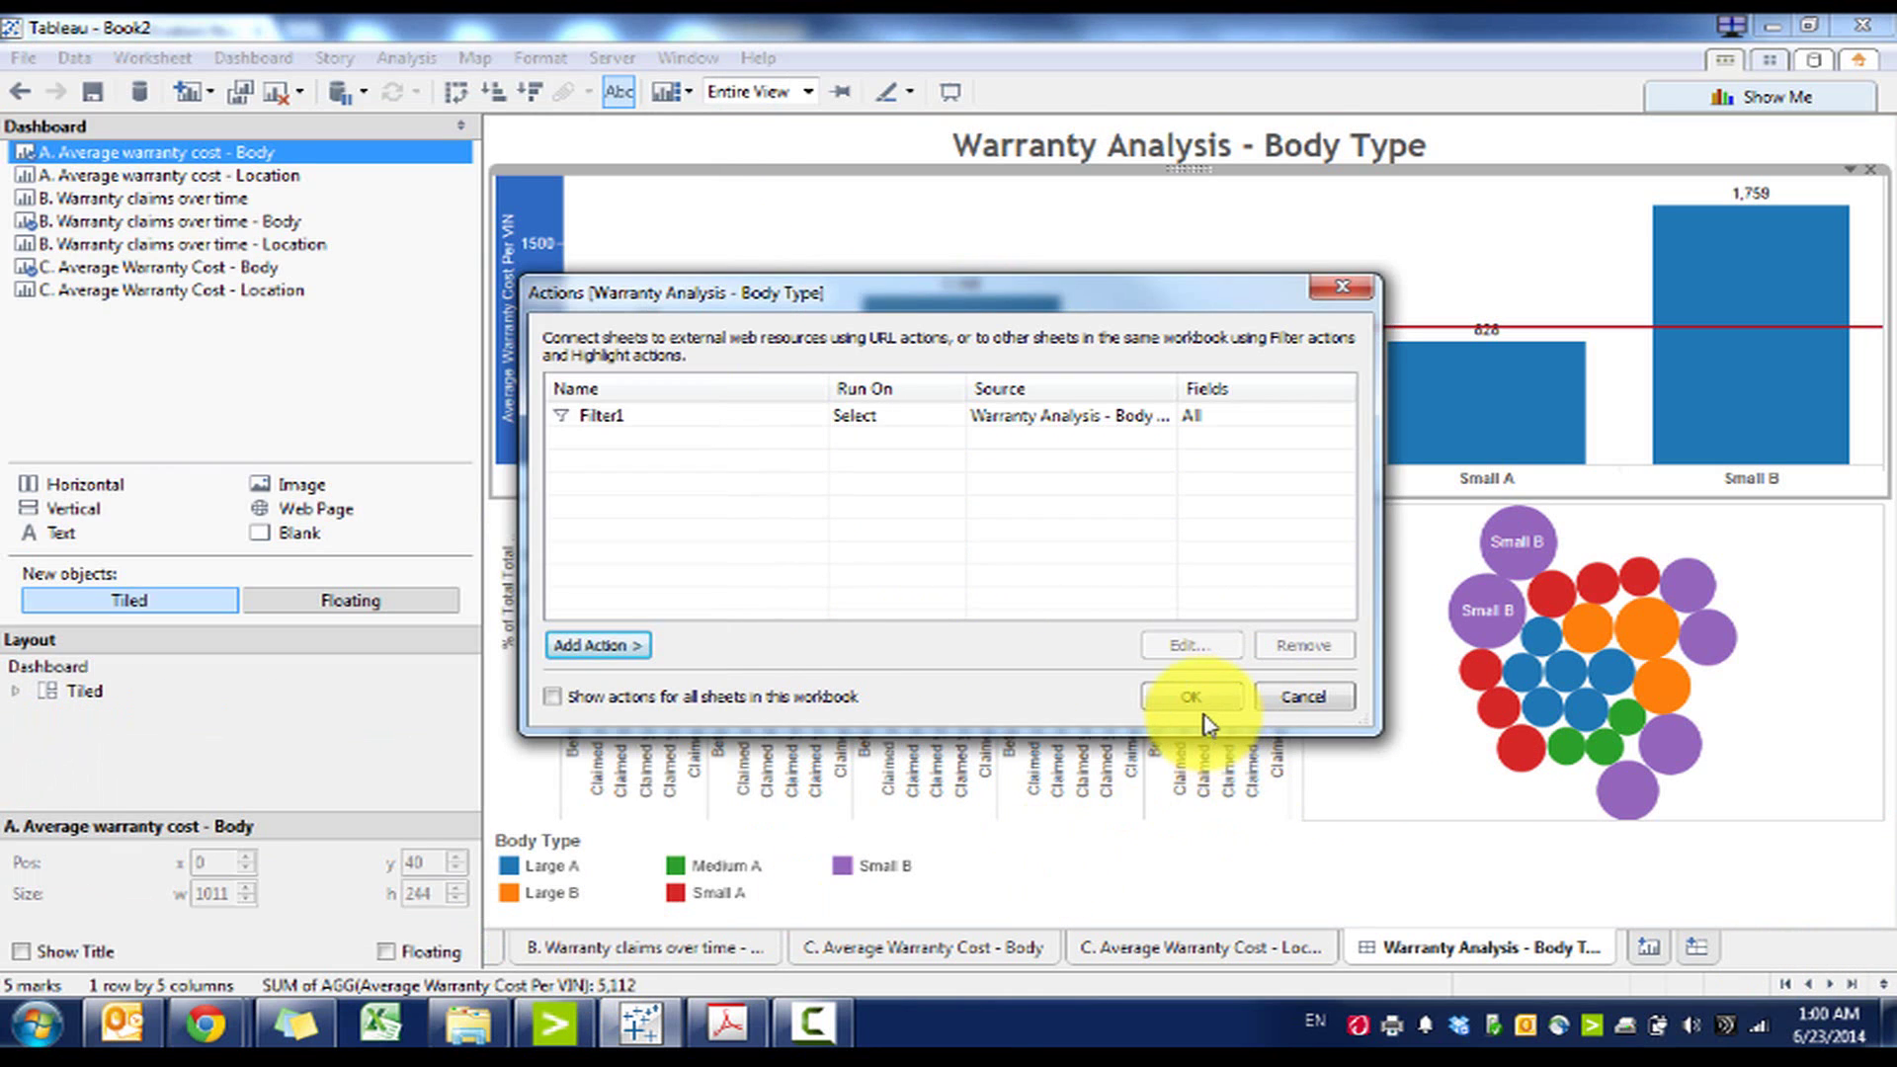
pyautogui.doubleClick(656, 420)
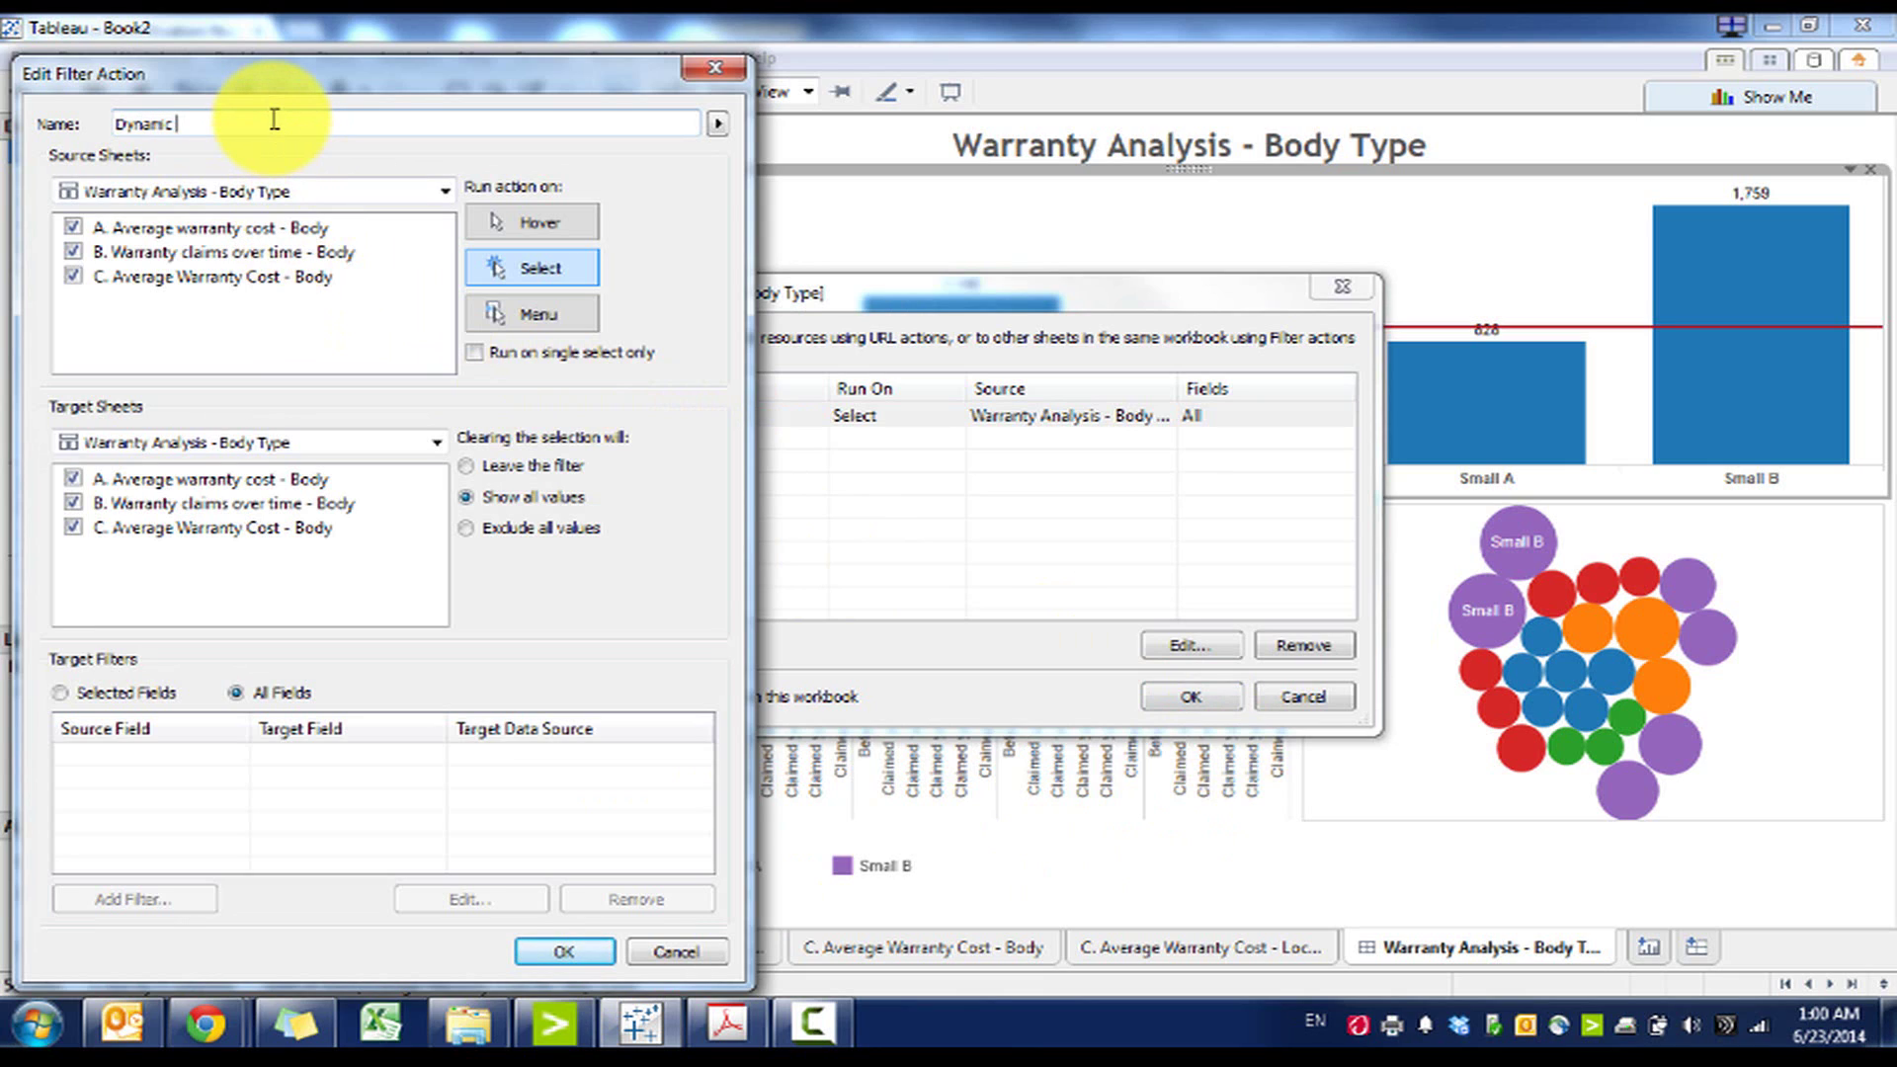
pyautogui.click(559, 951)
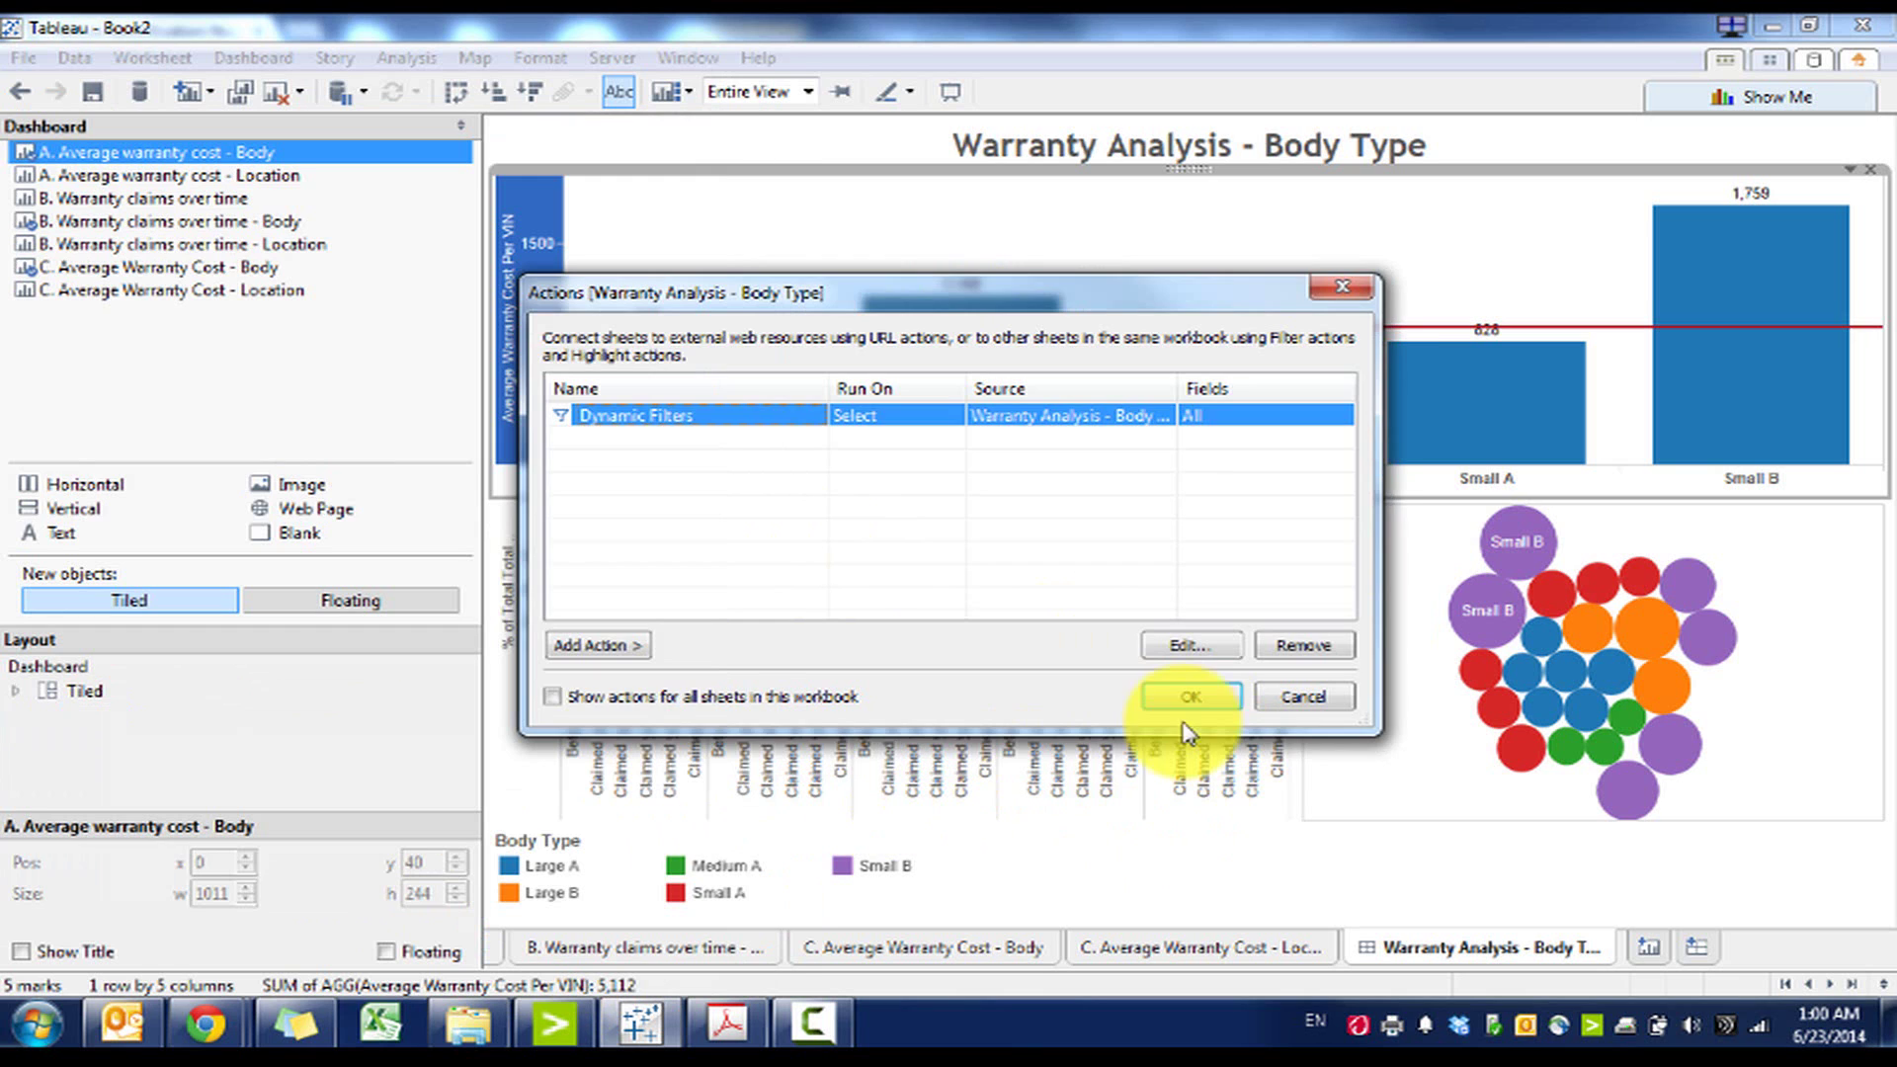
pyautogui.click(1194, 697)
pyautogui.click(650, 392)
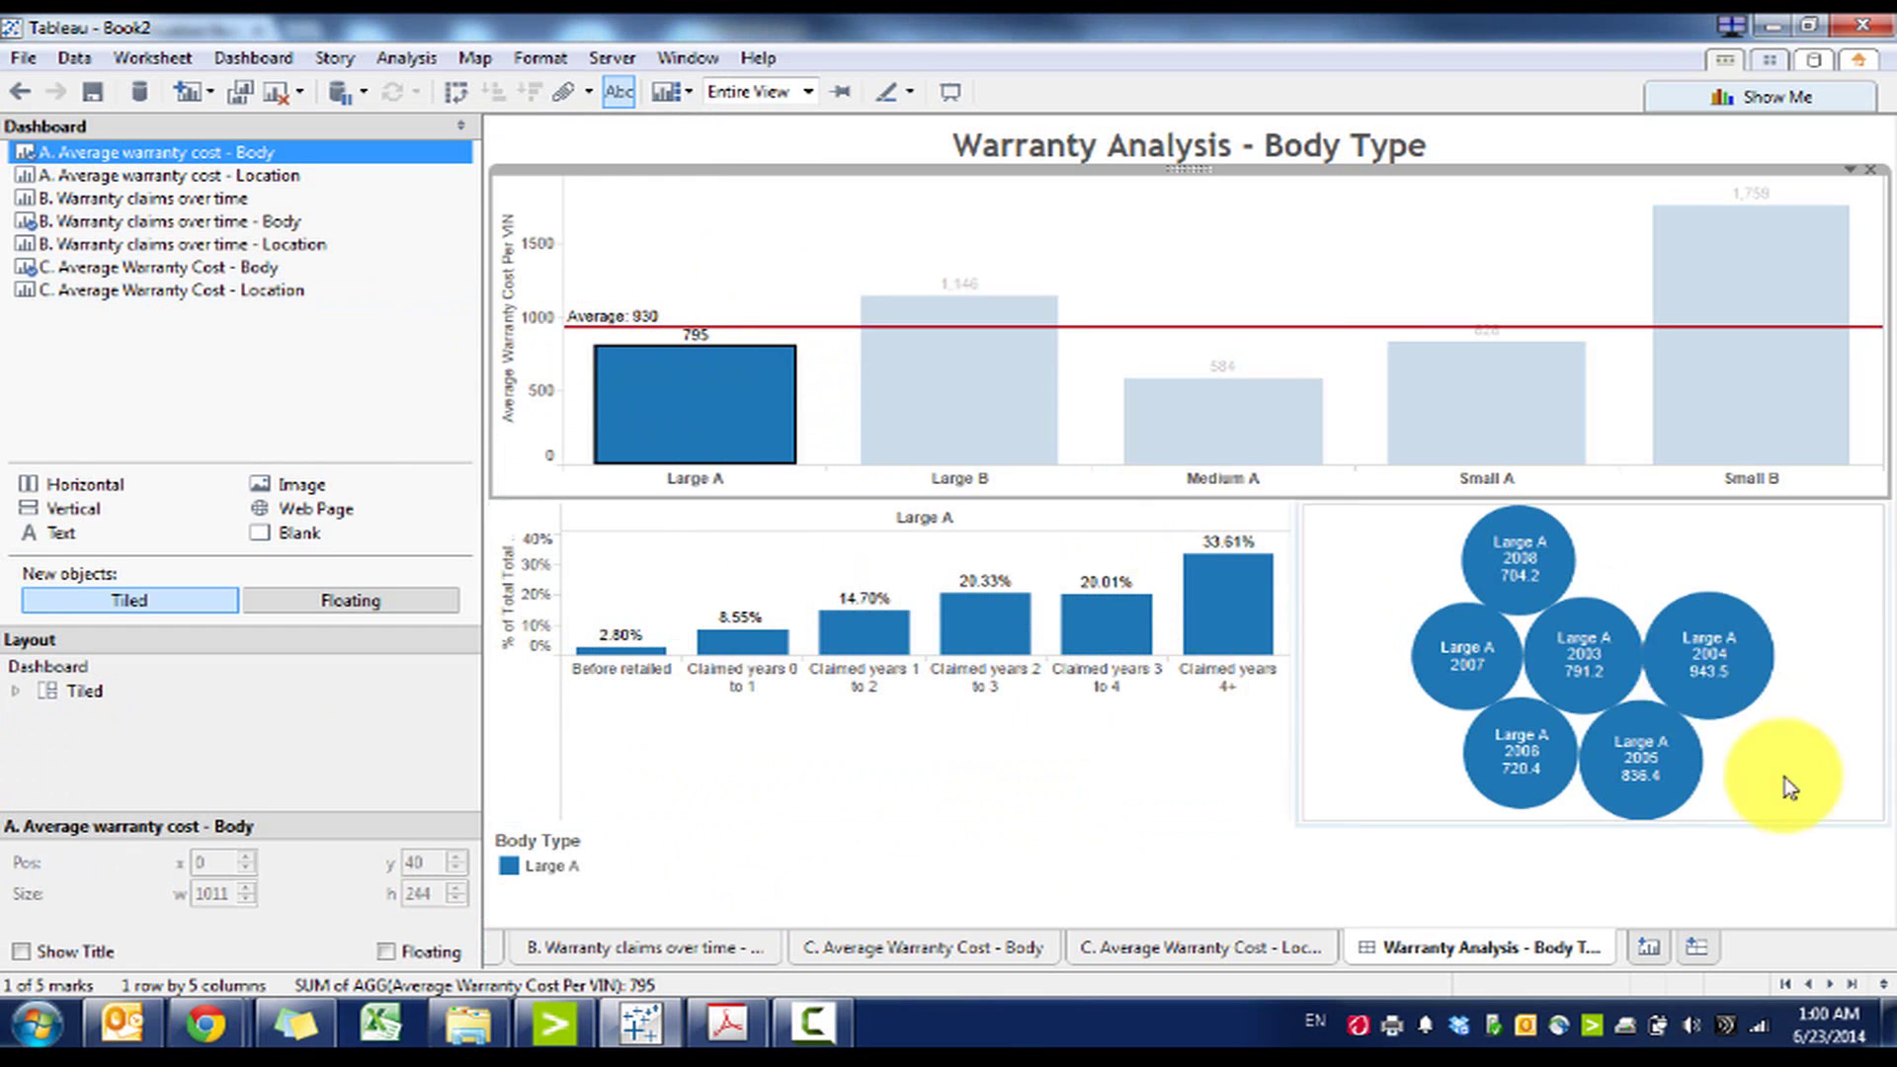
# Clear the Large A filter, hide the side pane, and remove the Body Type legend
pyautogui.click(1217, 434)
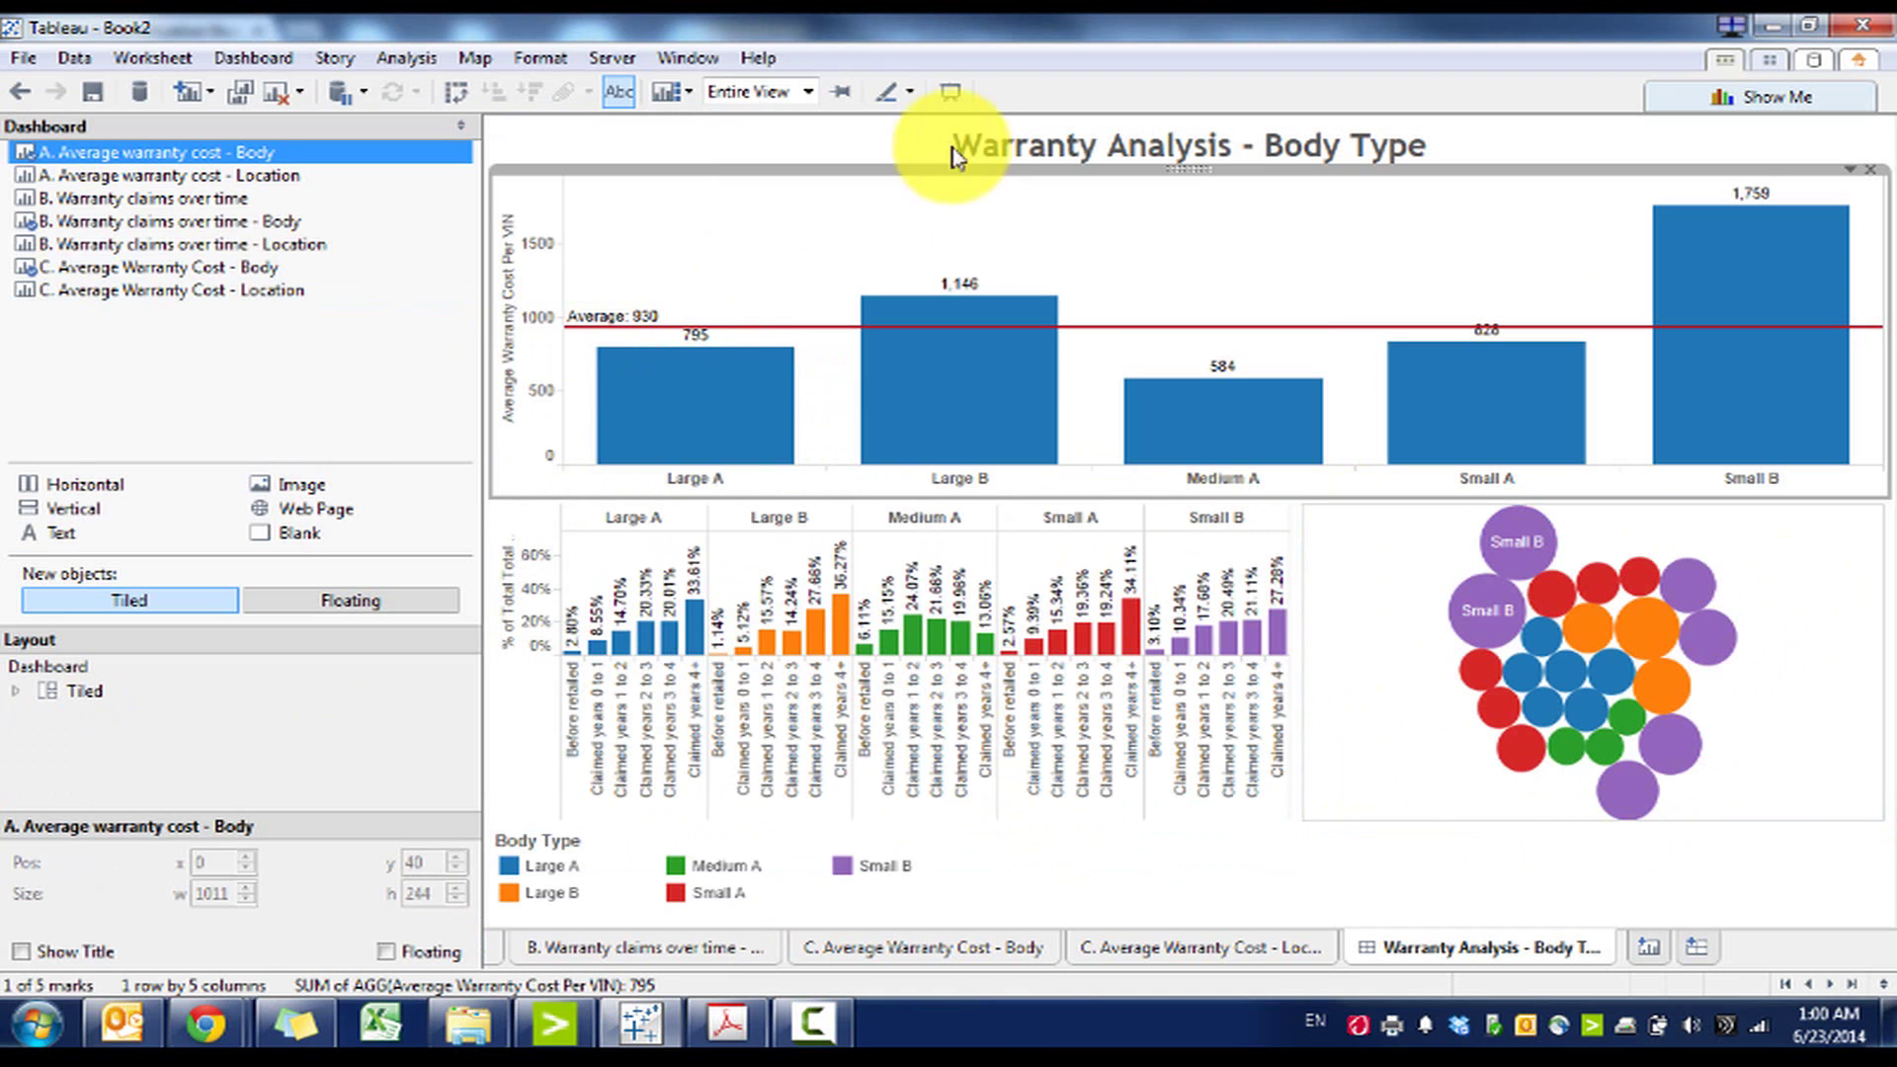
pyautogui.click(462, 128)
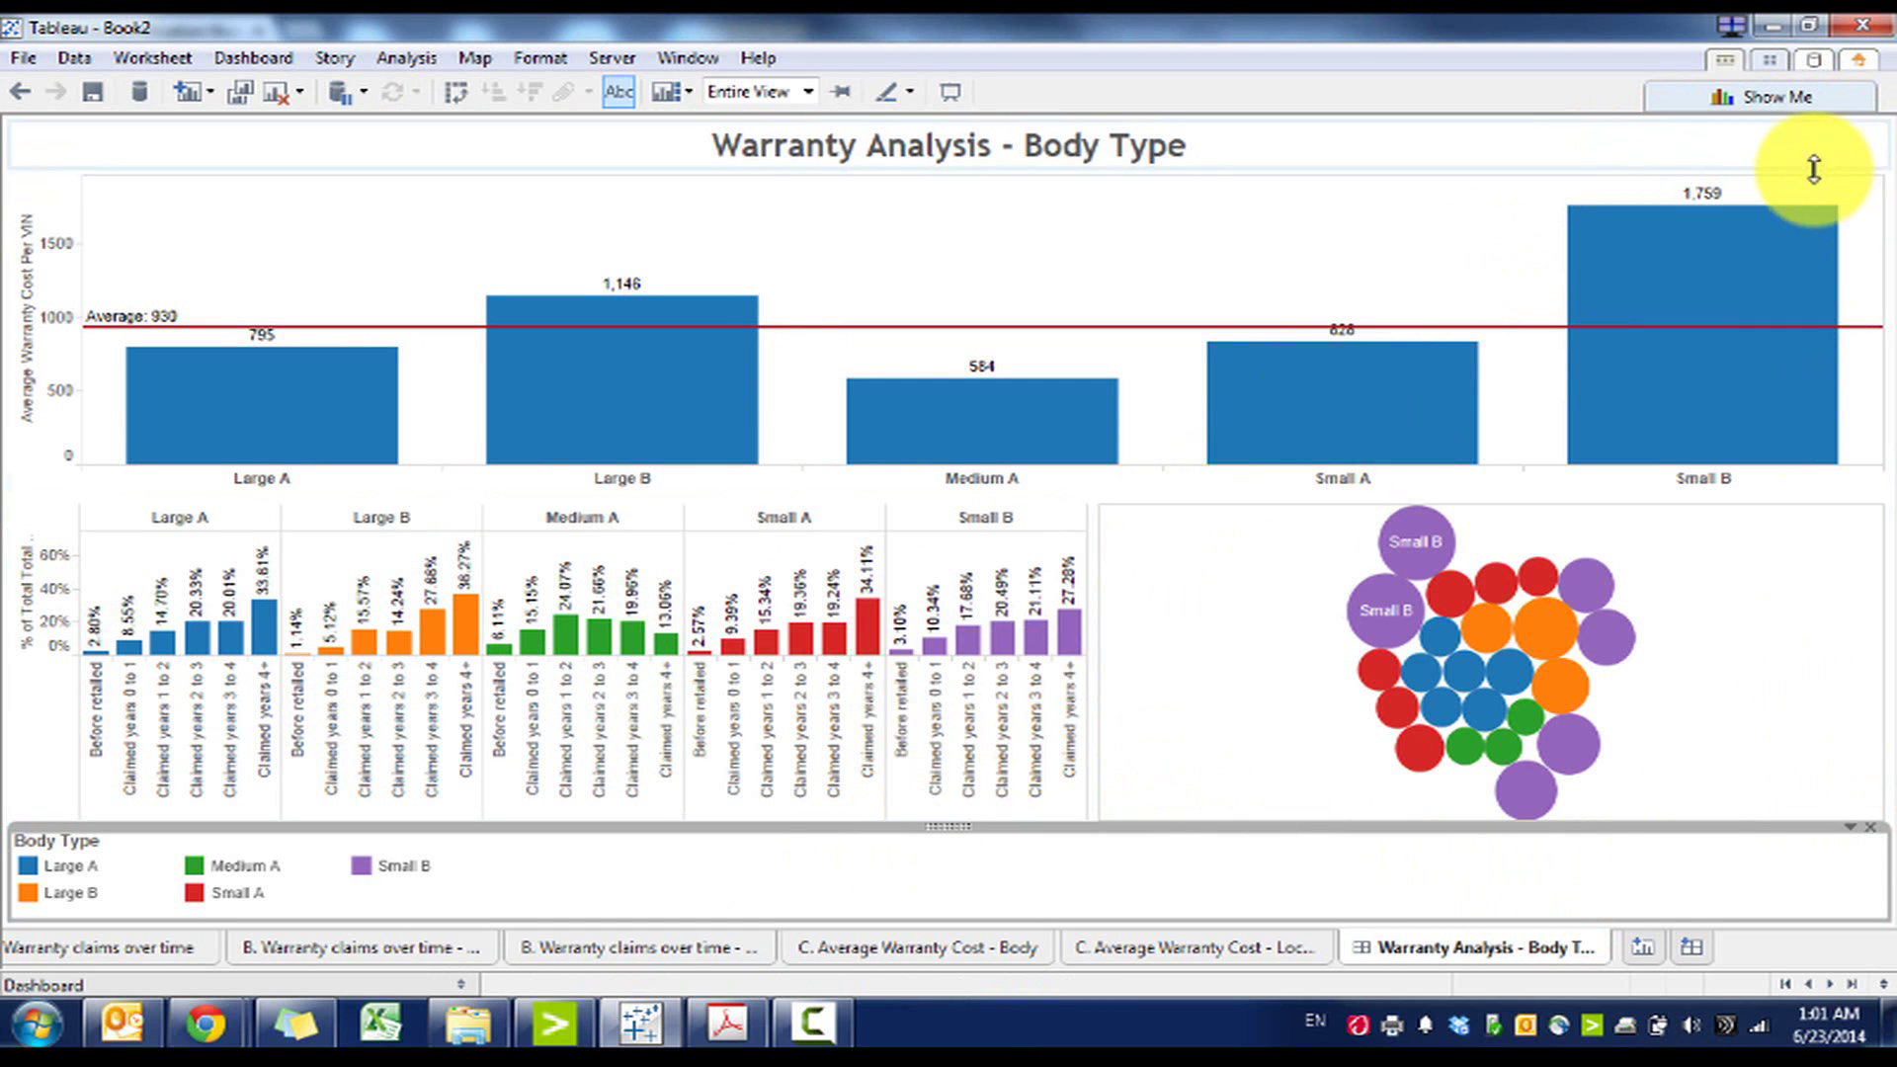
pyautogui.click(1843, 191)
pyautogui.click(1849, 171)
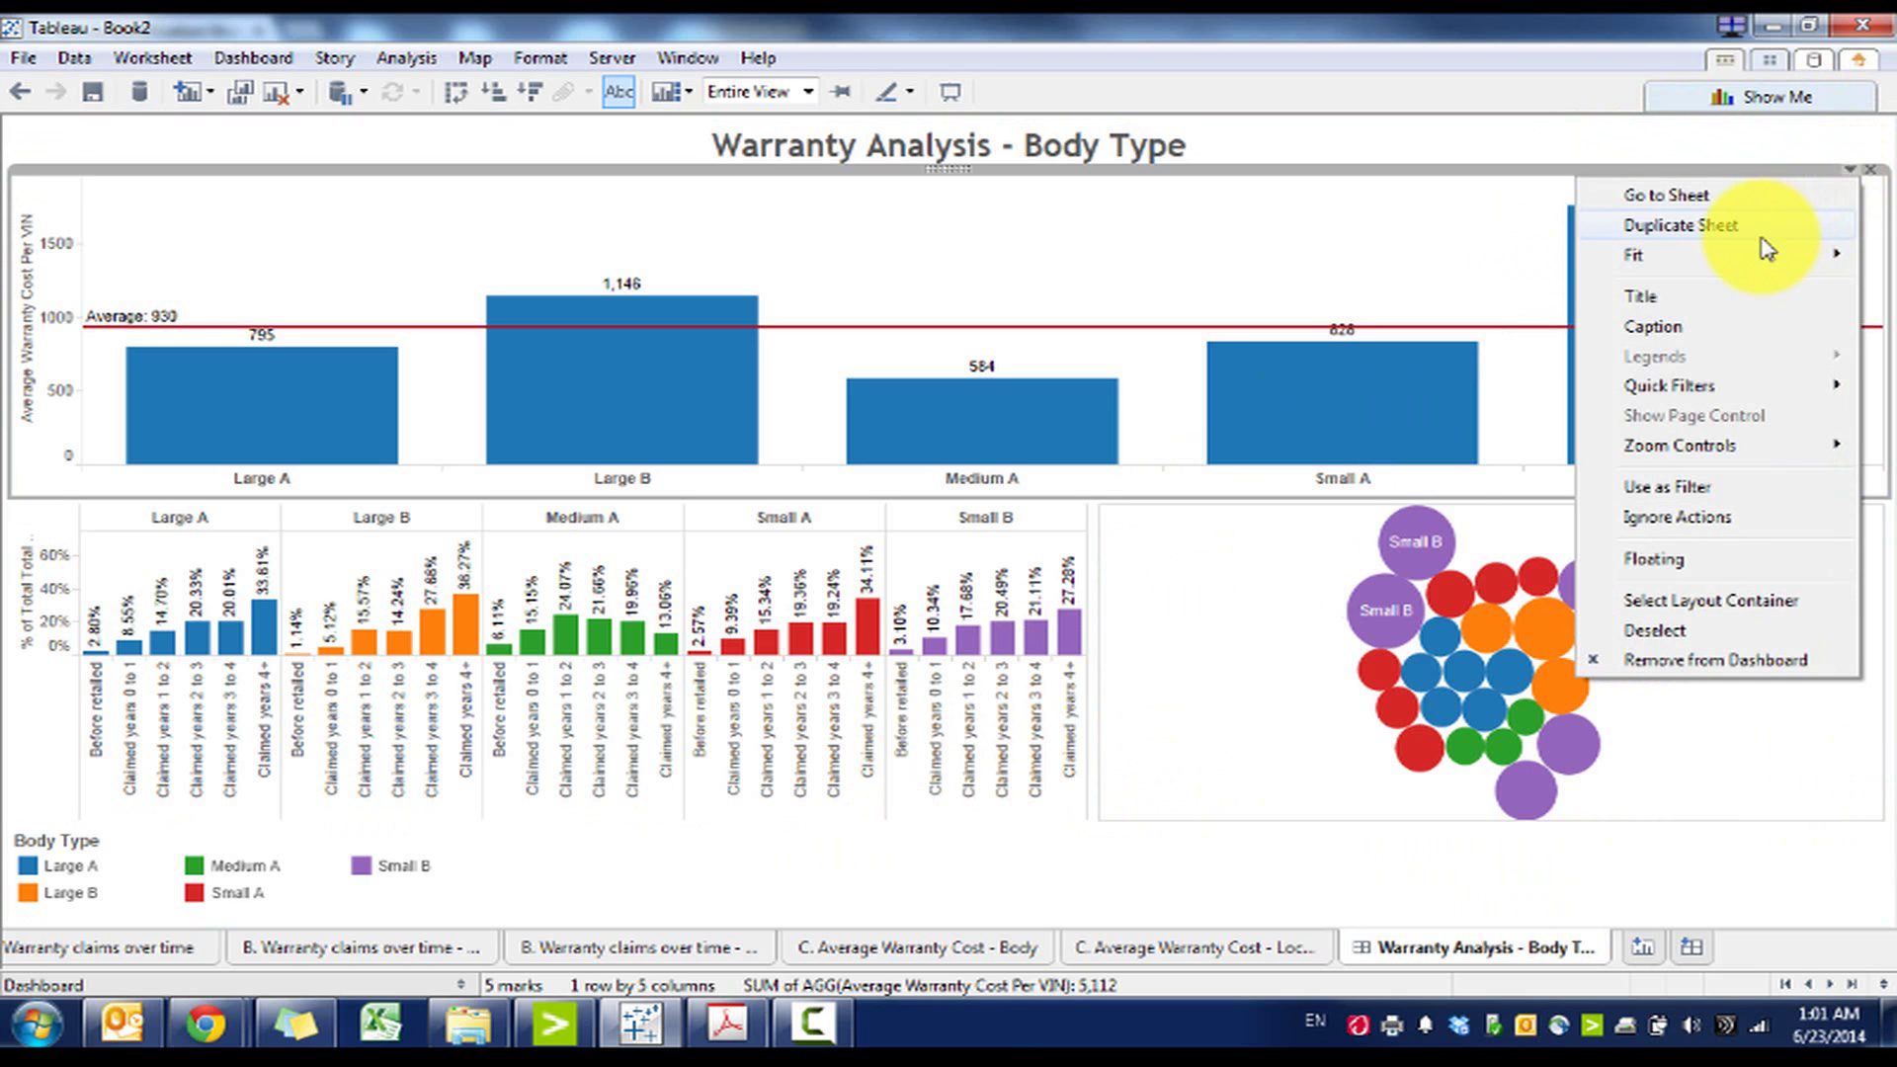
pyautogui.click(1082, 838)
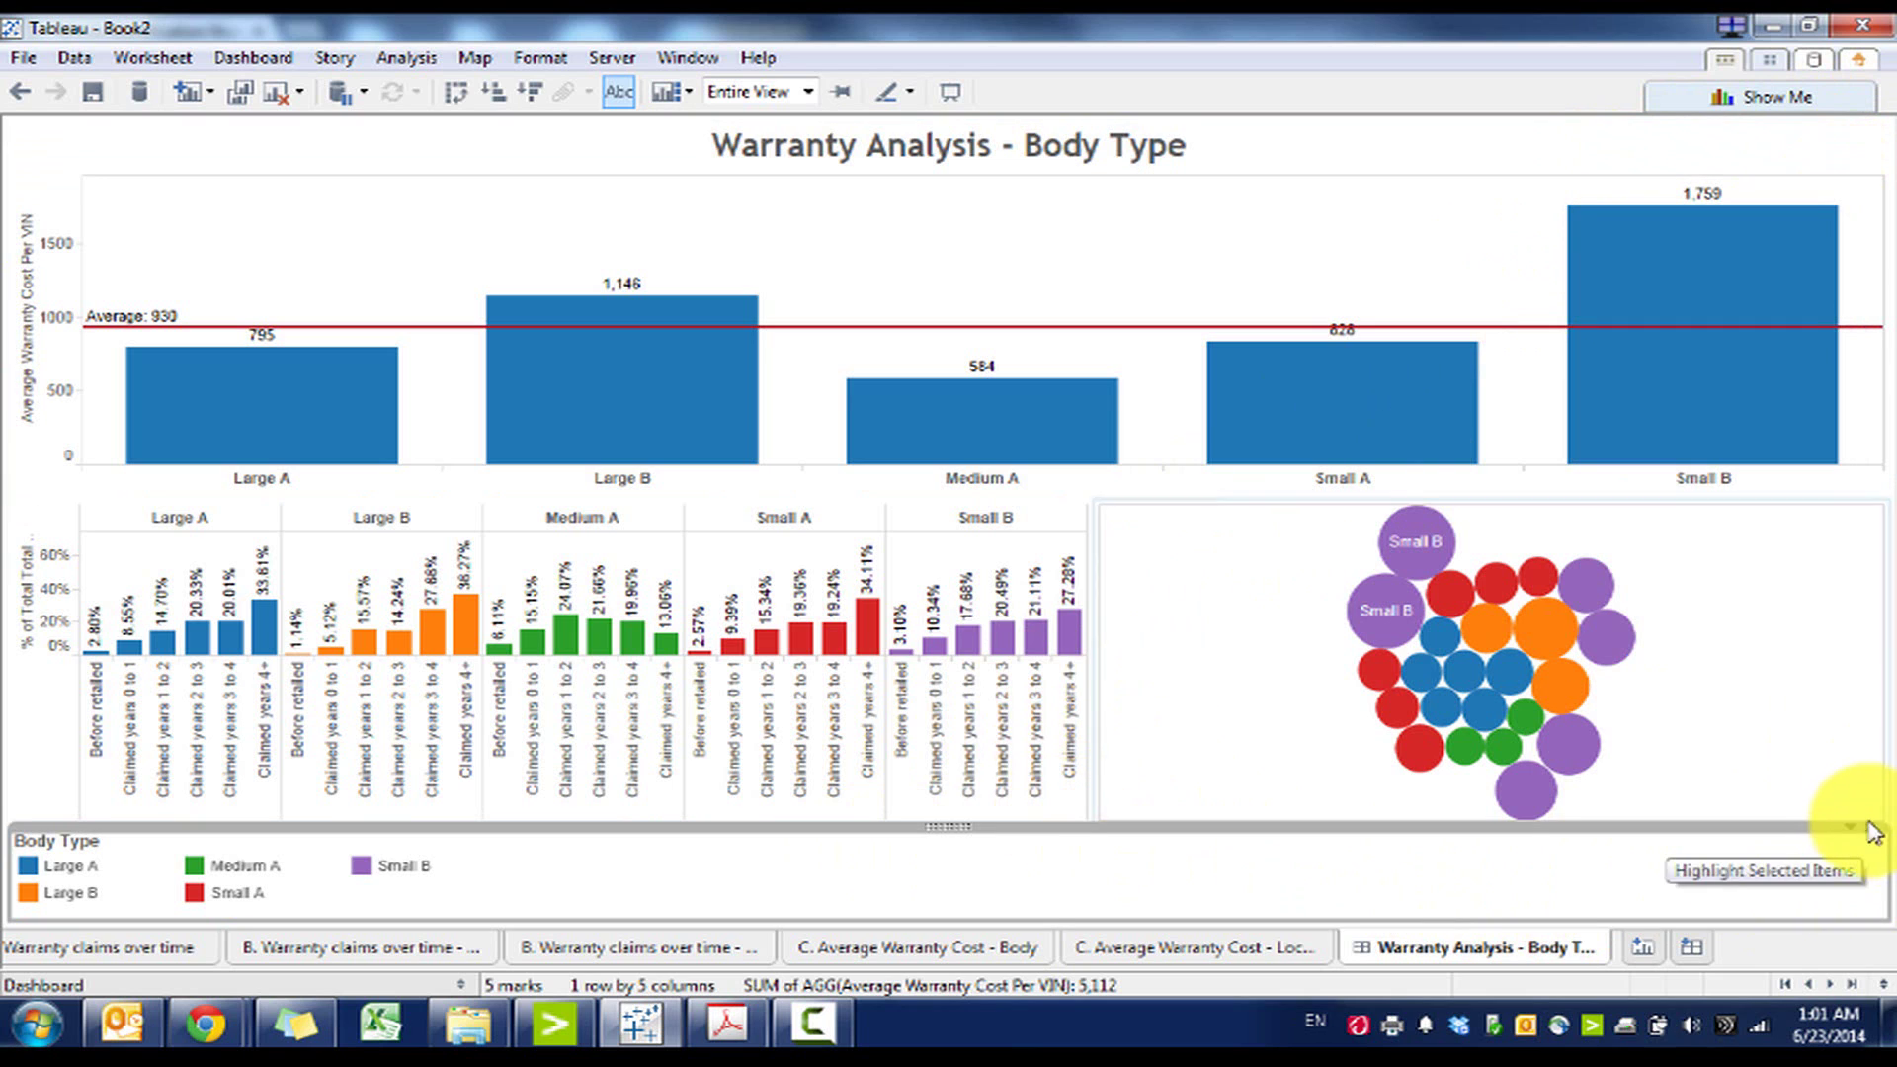
pyautogui.click(1868, 828)
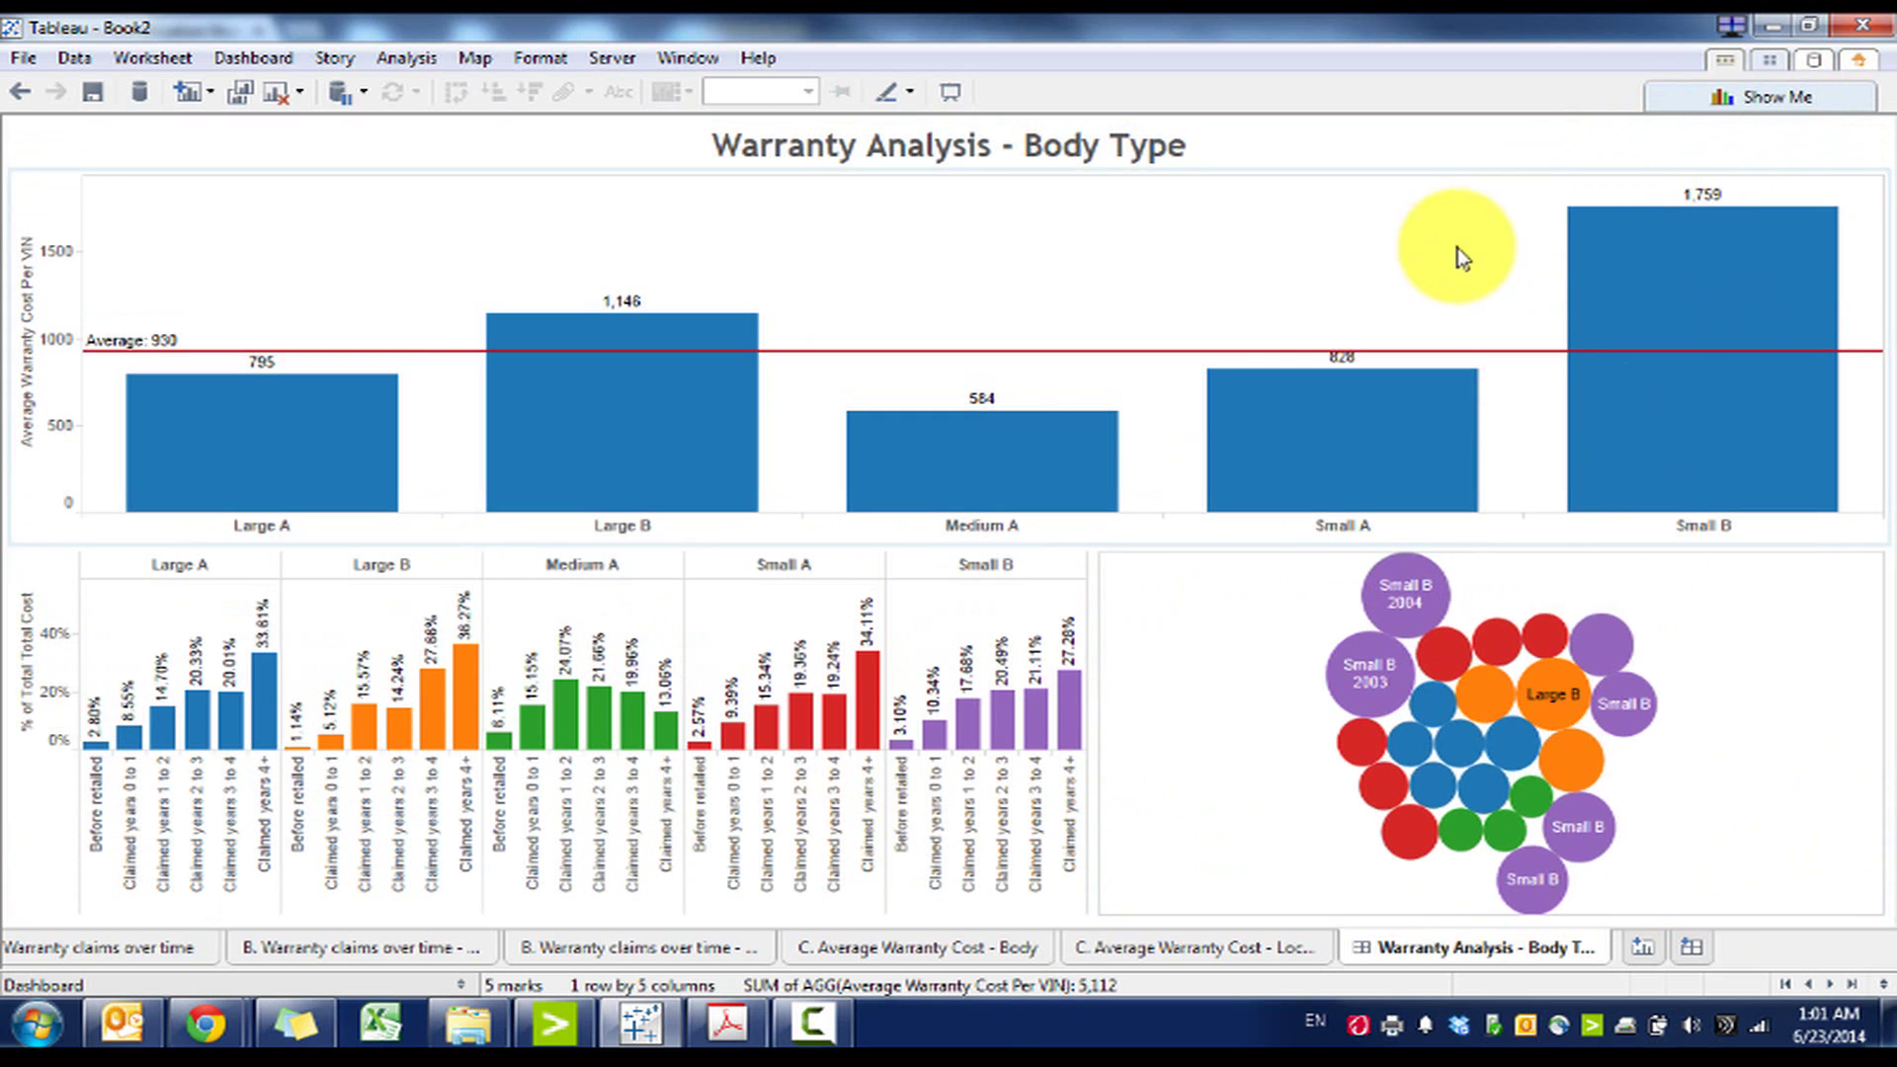
# Add a Model Year quick filter from the cost chart's Quick Filters menu
pyautogui.click(1848, 171)
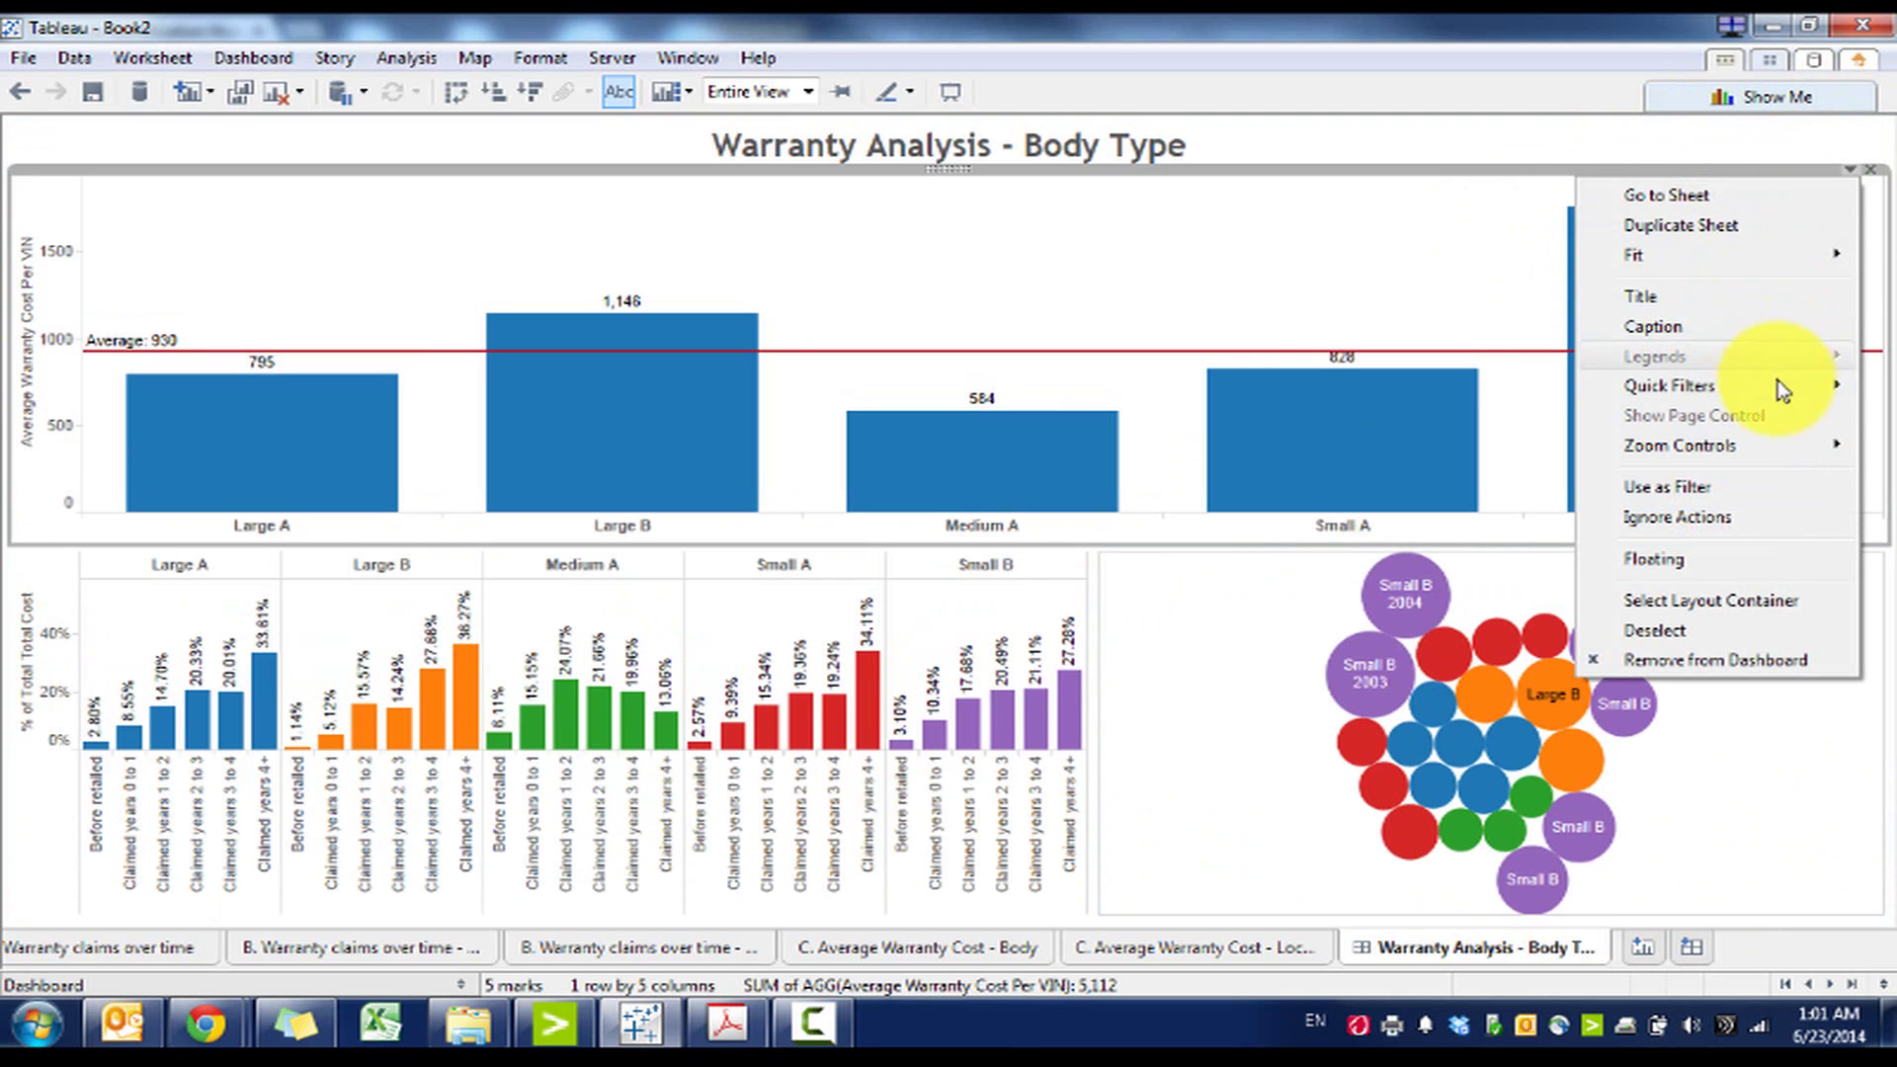
pyautogui.moveTo(1792, 395)
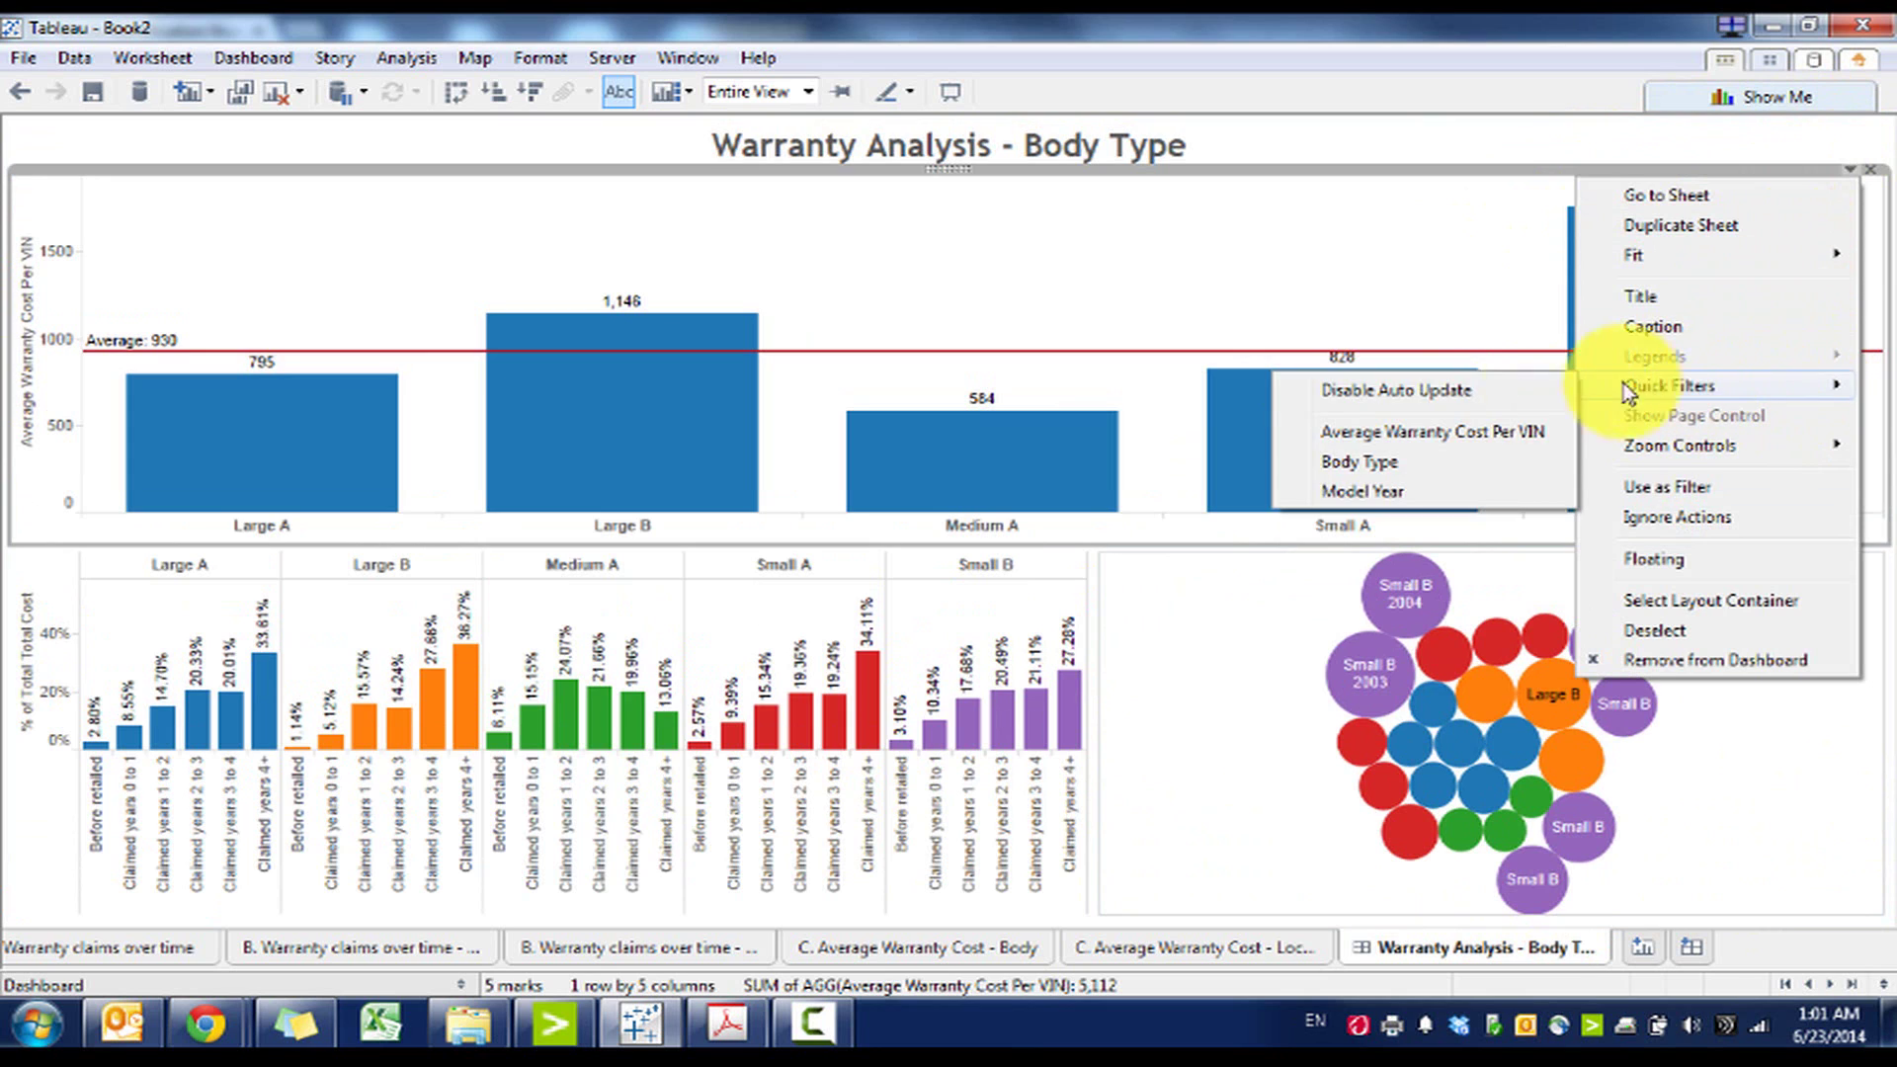
pyautogui.click(1366, 493)
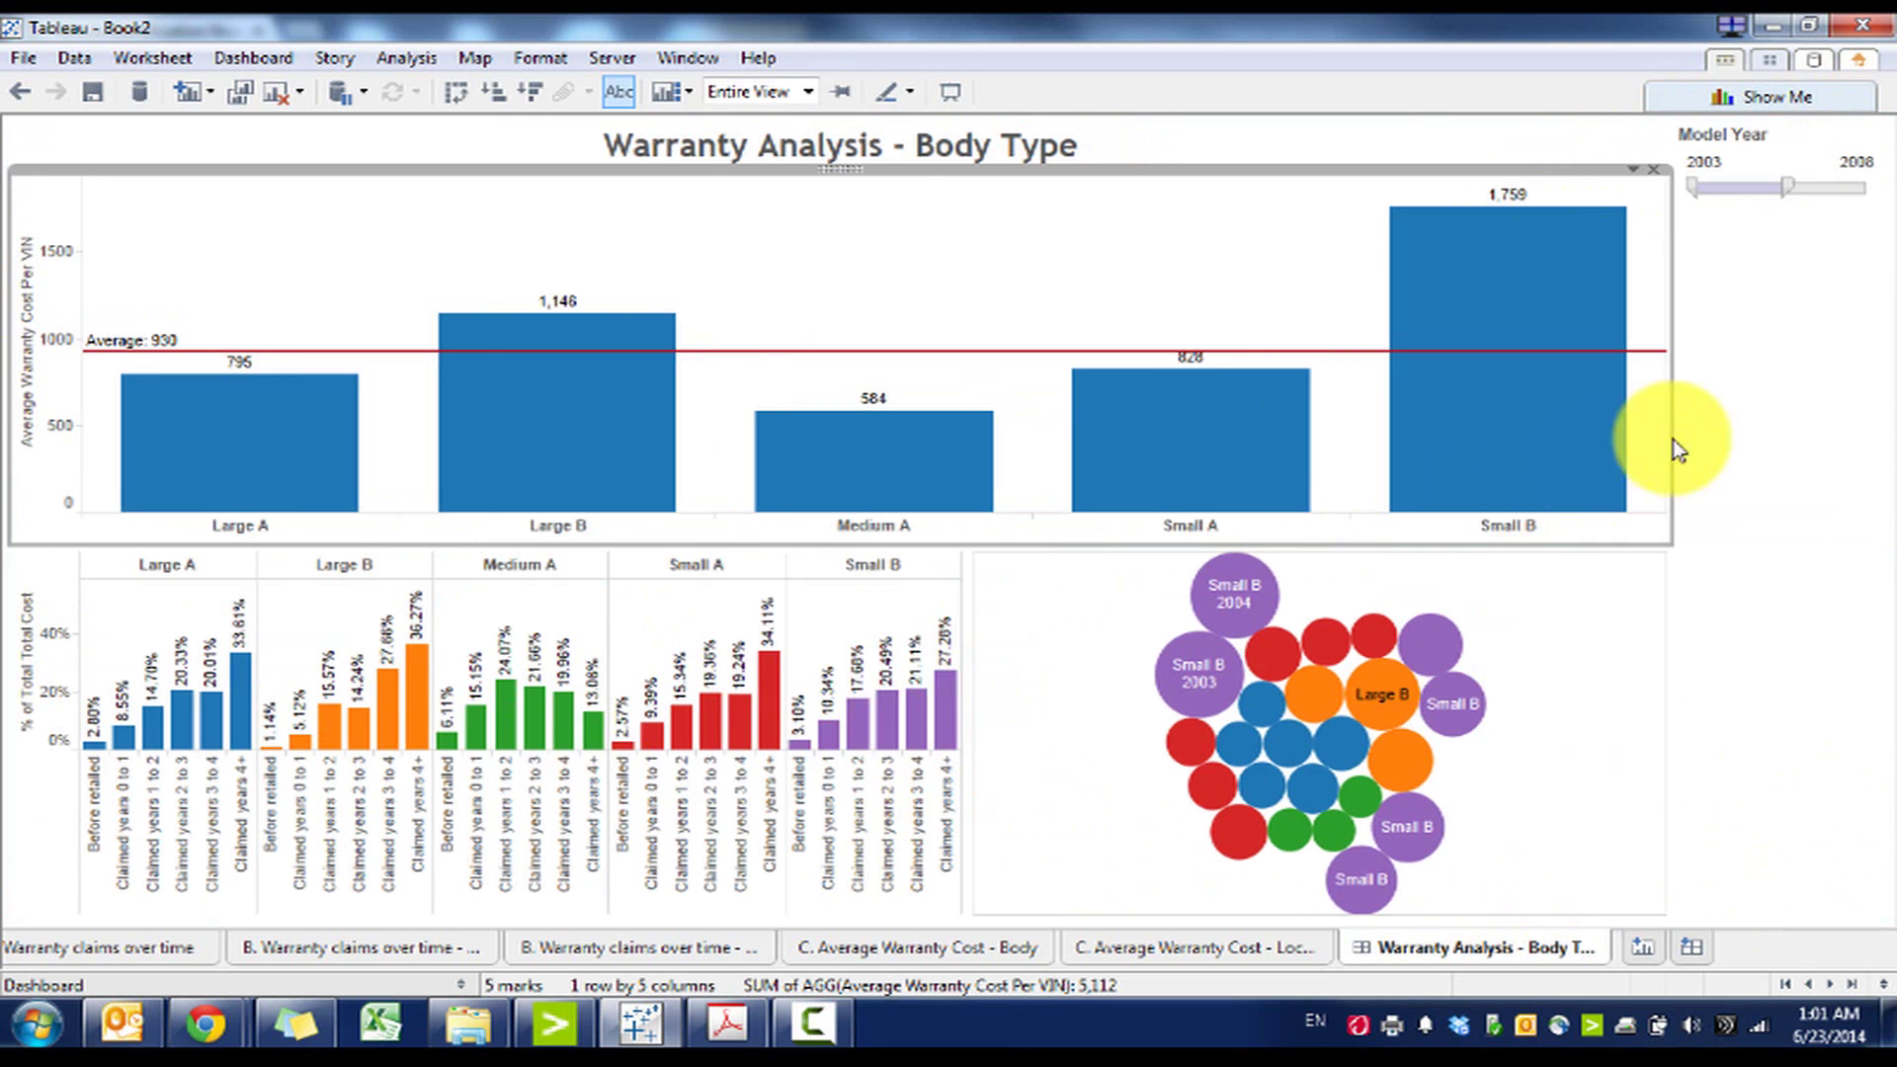
pyautogui.click(1770, 169)
# Place the Model Year slider below the cost chart and set its range to 2003–2008
pyautogui.moveTo(1791, 118); pyautogui.dragTo(846, 454)
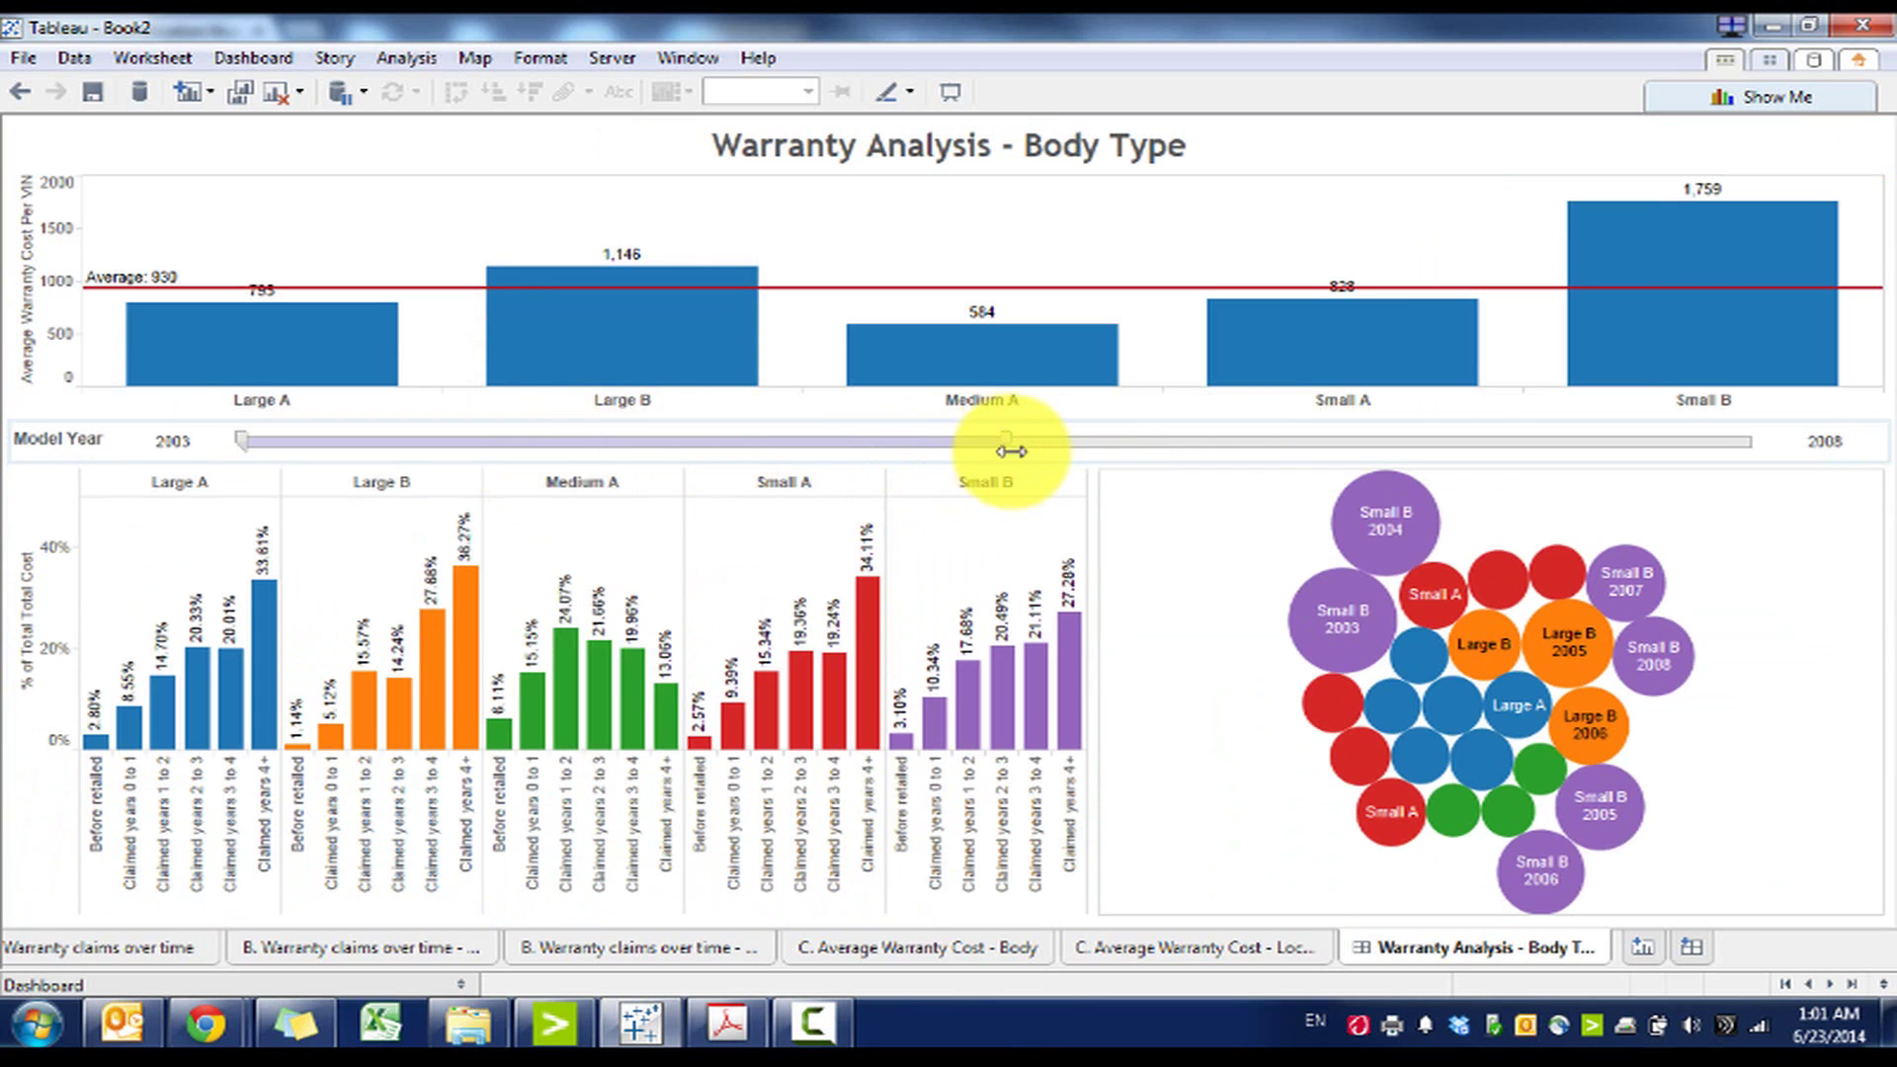
pyautogui.moveTo(1016, 436); pyautogui.dragTo(936, 435)
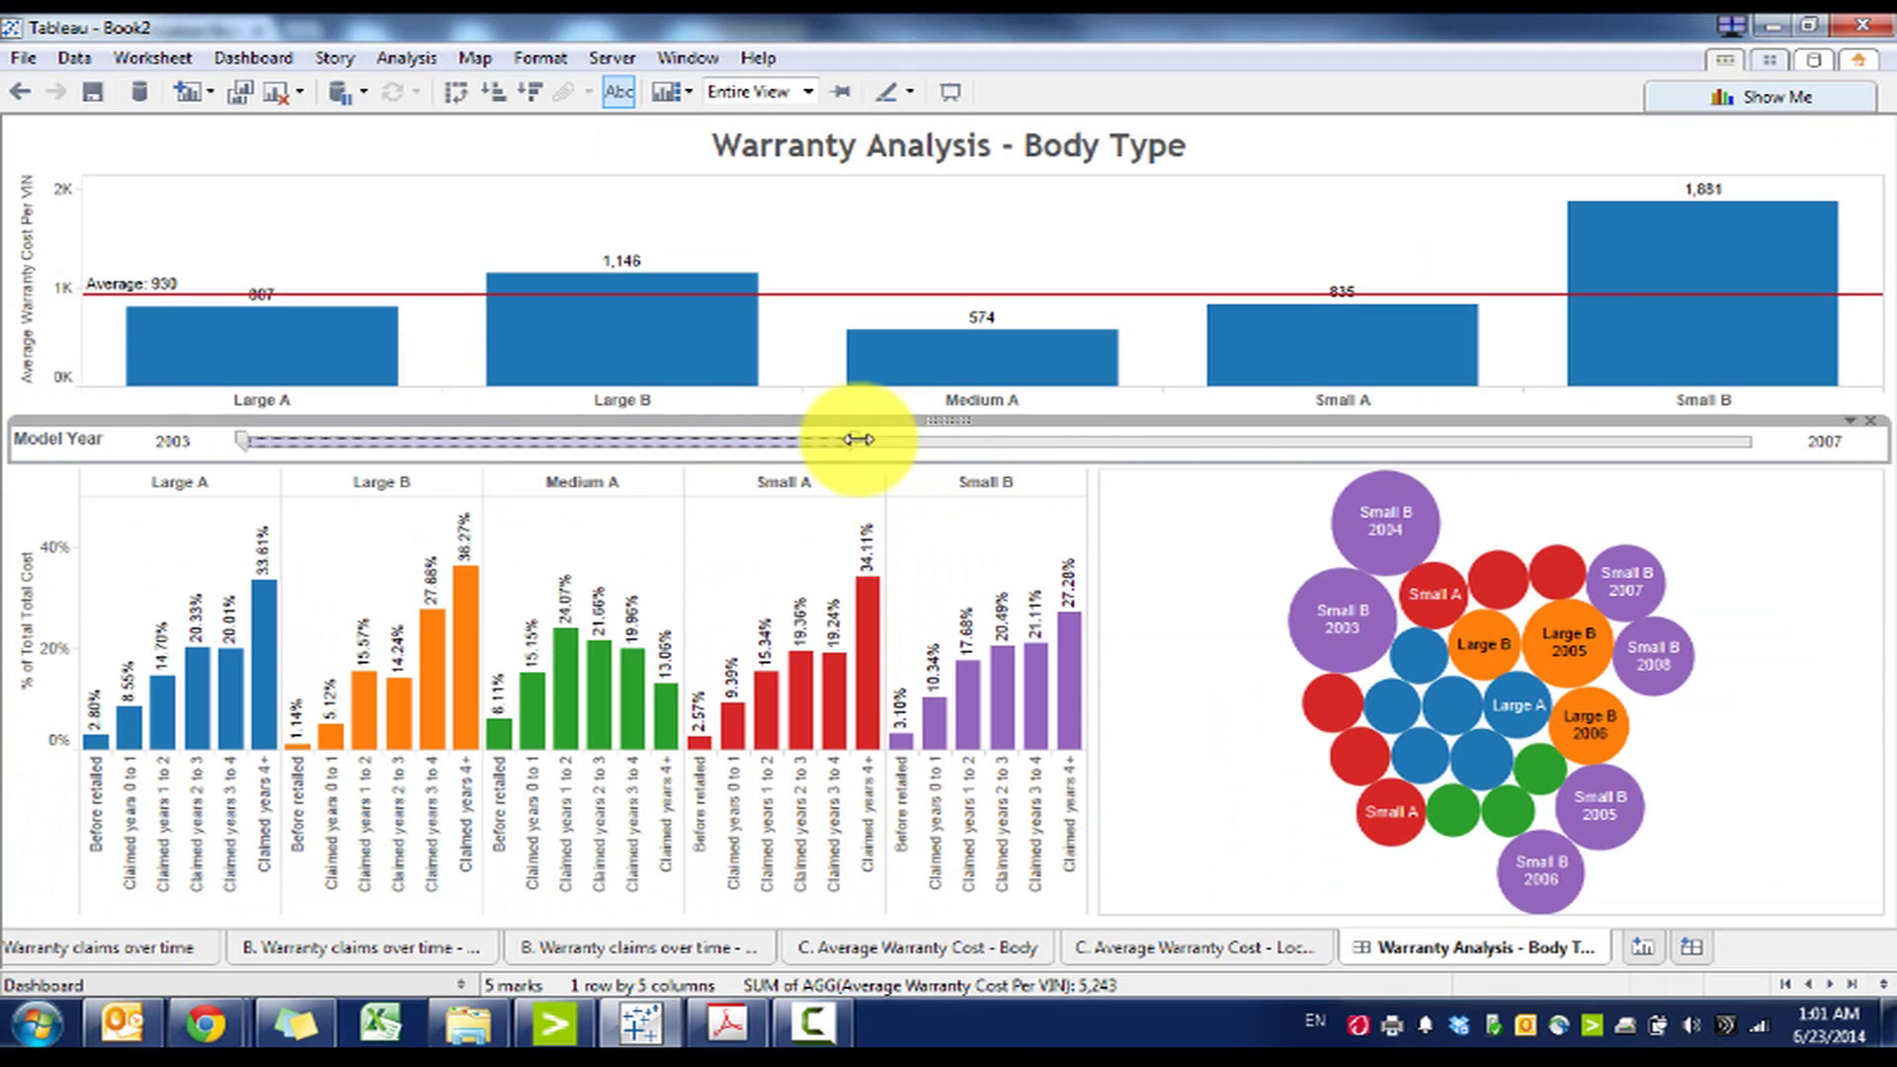
pyautogui.moveTo(858, 439); pyautogui.dragTo(1761, 447)
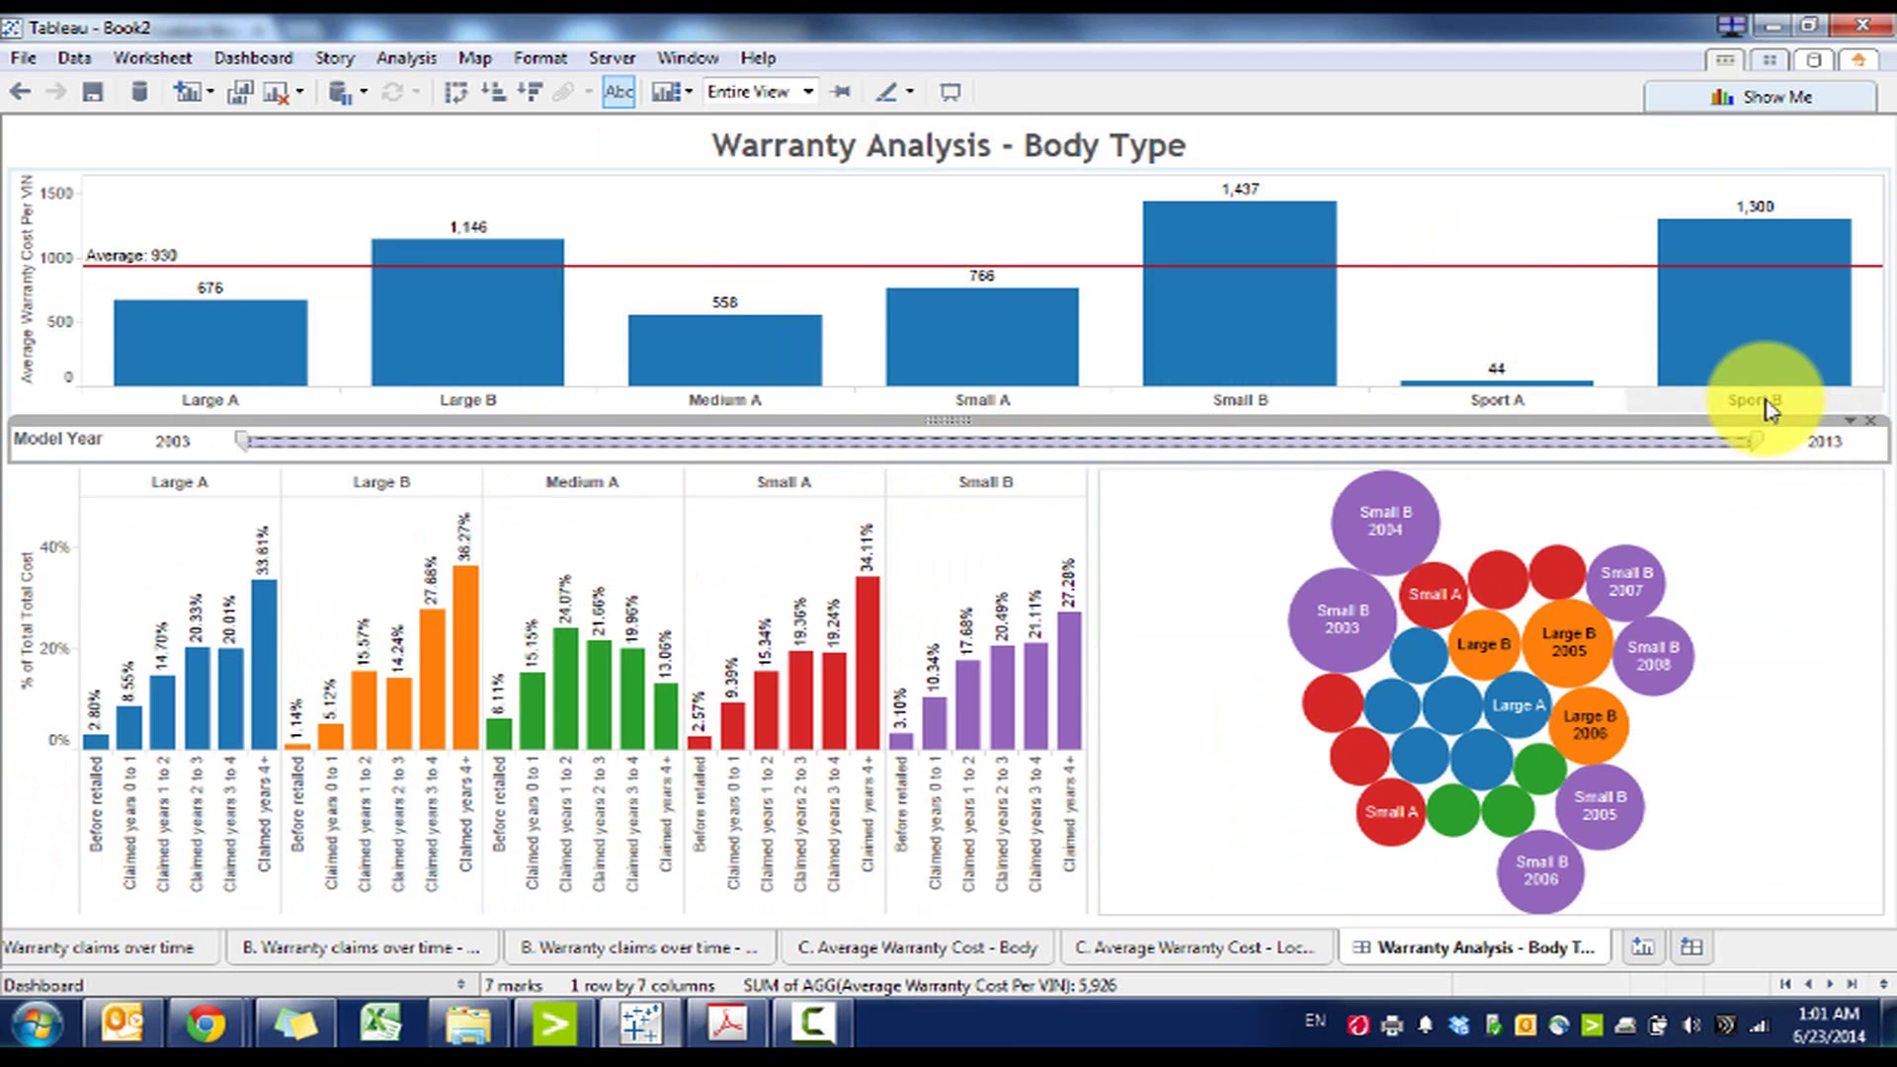
pyautogui.moveTo(1773, 441); pyautogui.dragTo(1606, 443)
pyautogui.moveTo(1181, 444); pyautogui.dragTo(851, 449)
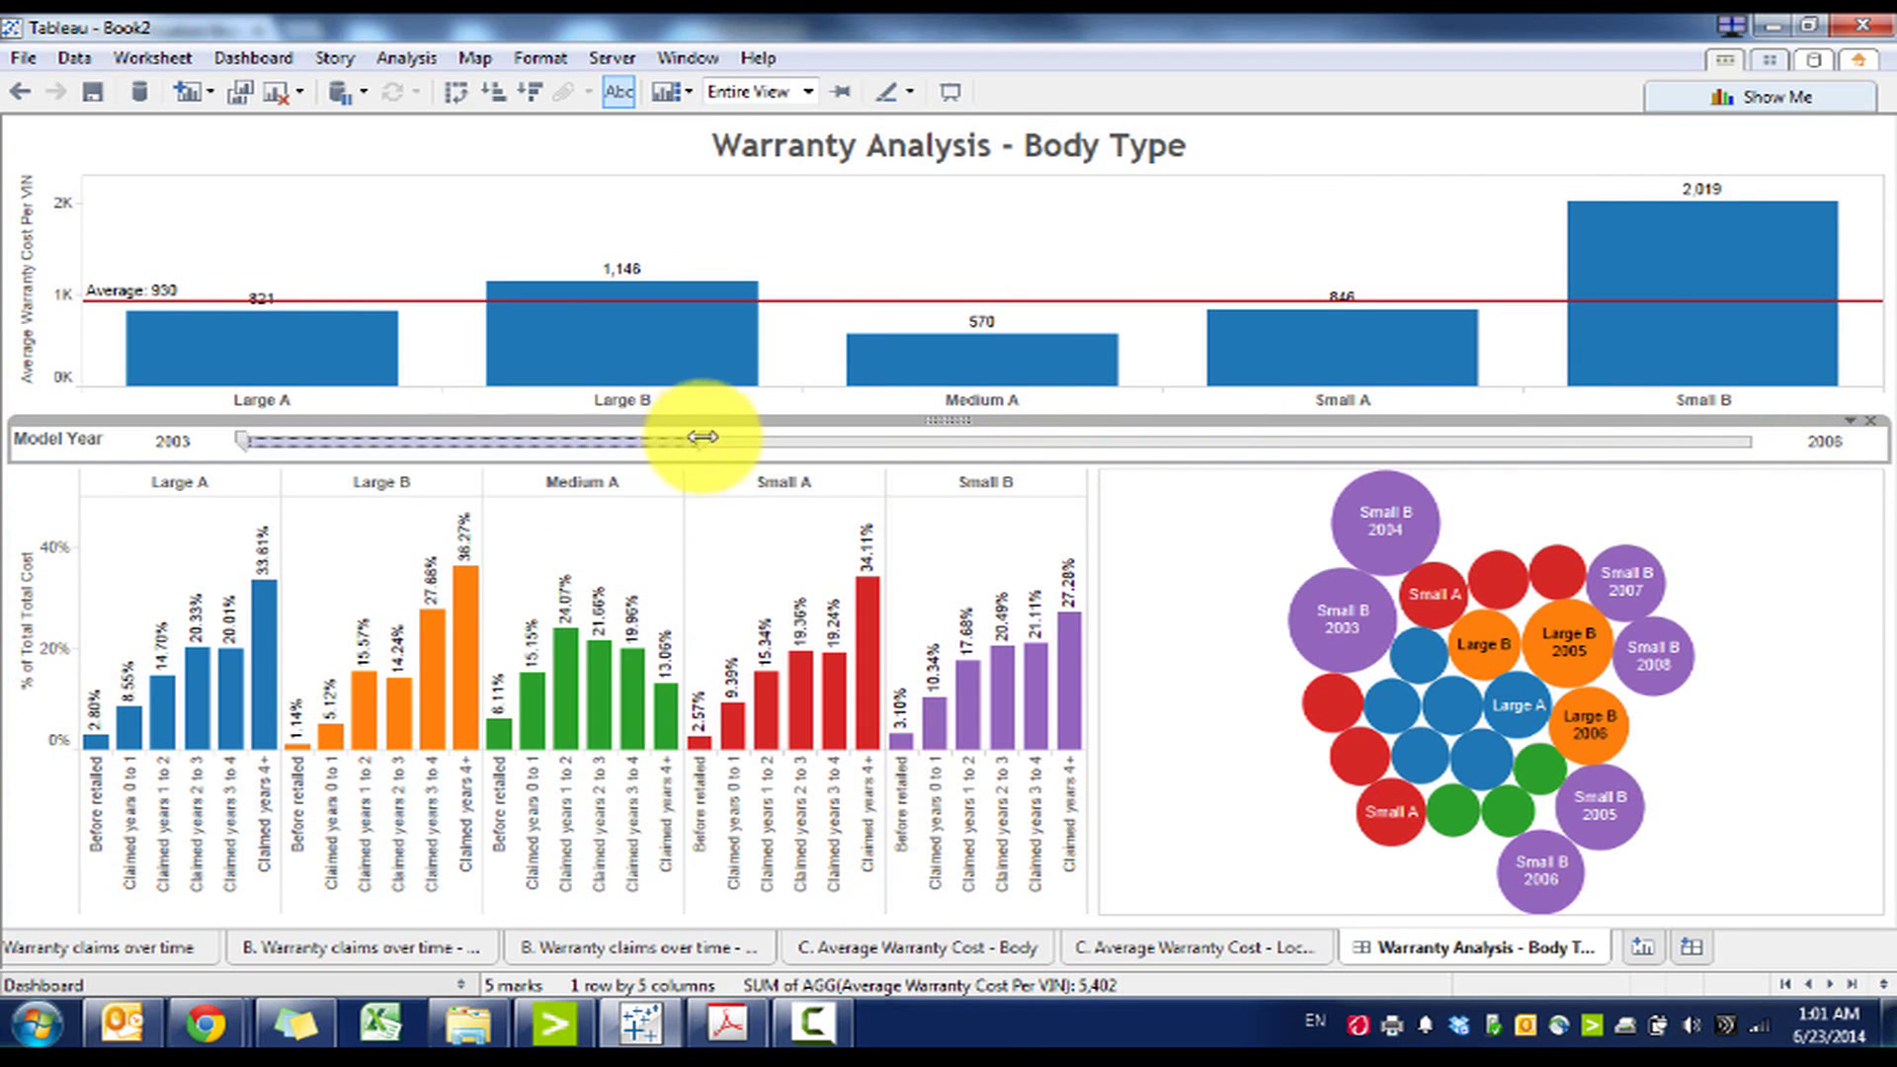
pyautogui.moveTo(703, 435); pyautogui.dragTo(1008, 449)
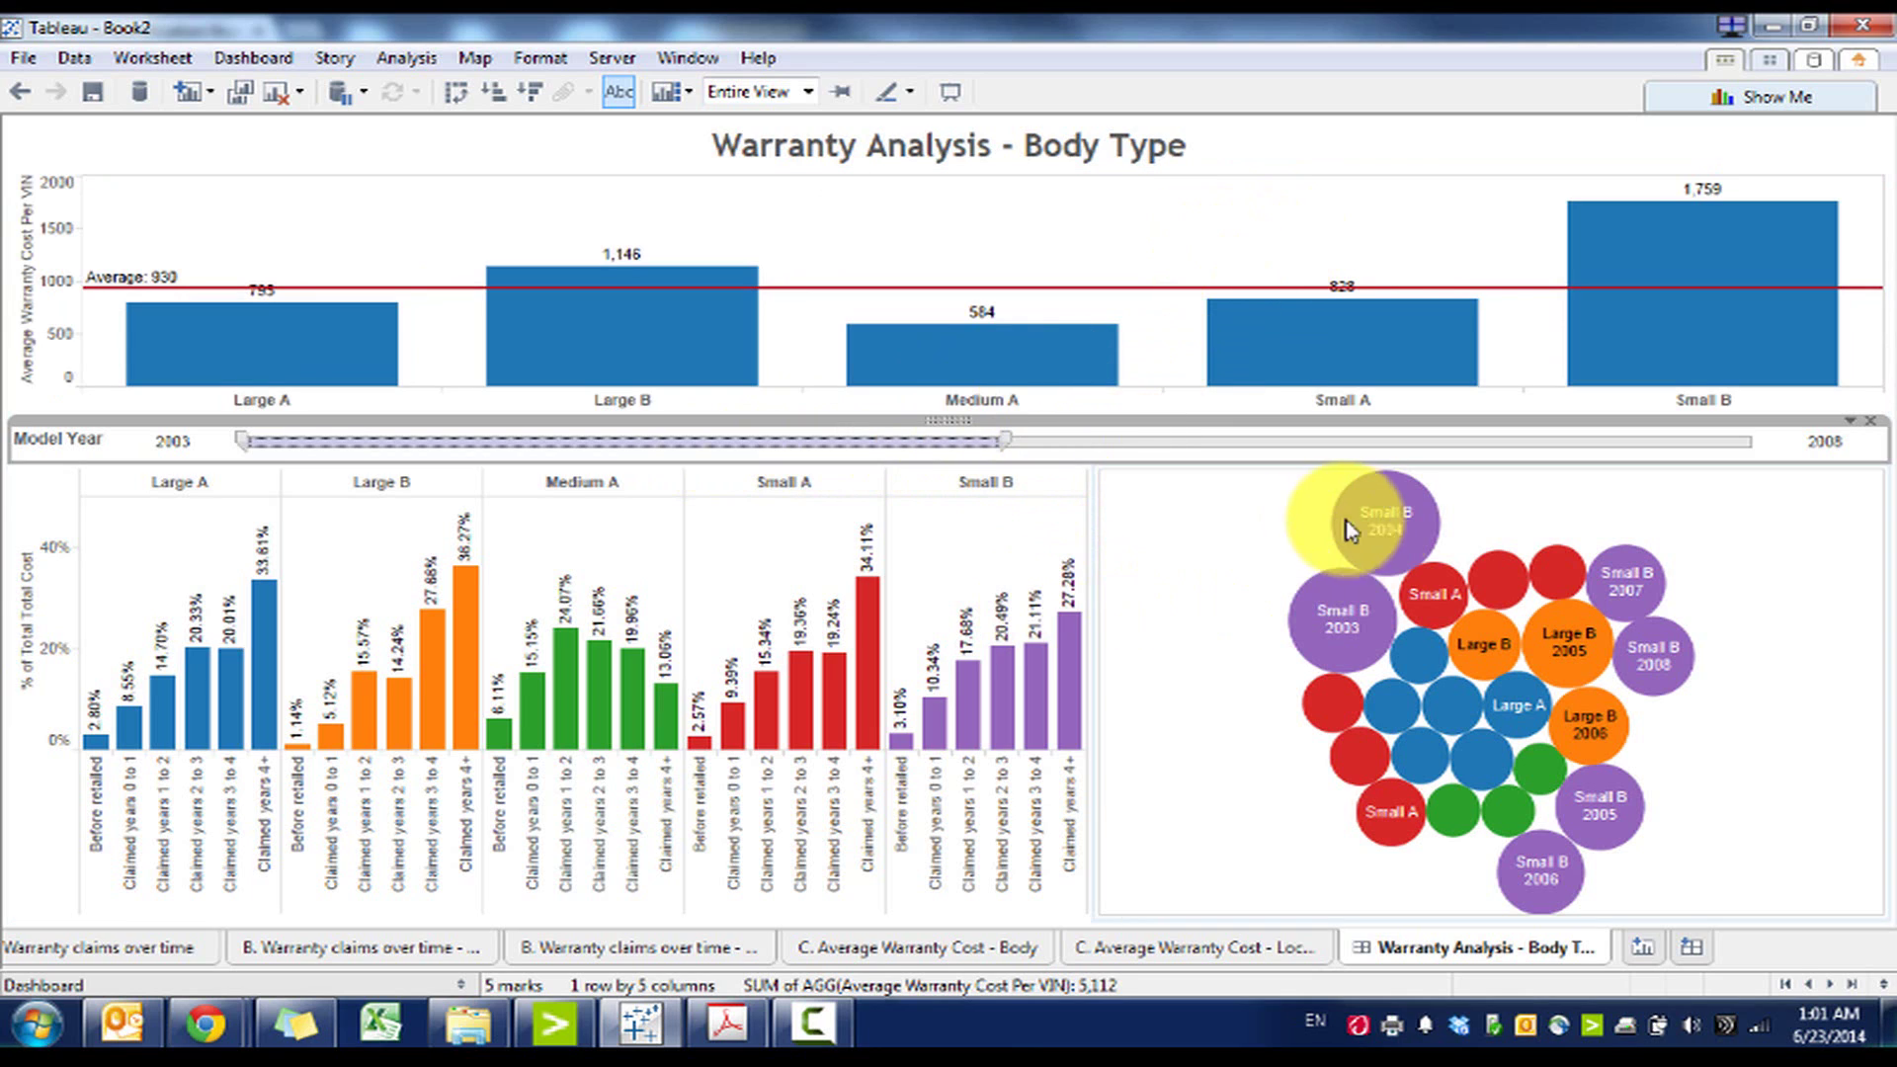
# Filter the charts by the Small B 2004, Small A and Small B 2007 bubbles, clearing each in turn
pyautogui.click(1374, 514)
pyautogui.click(1374, 514)
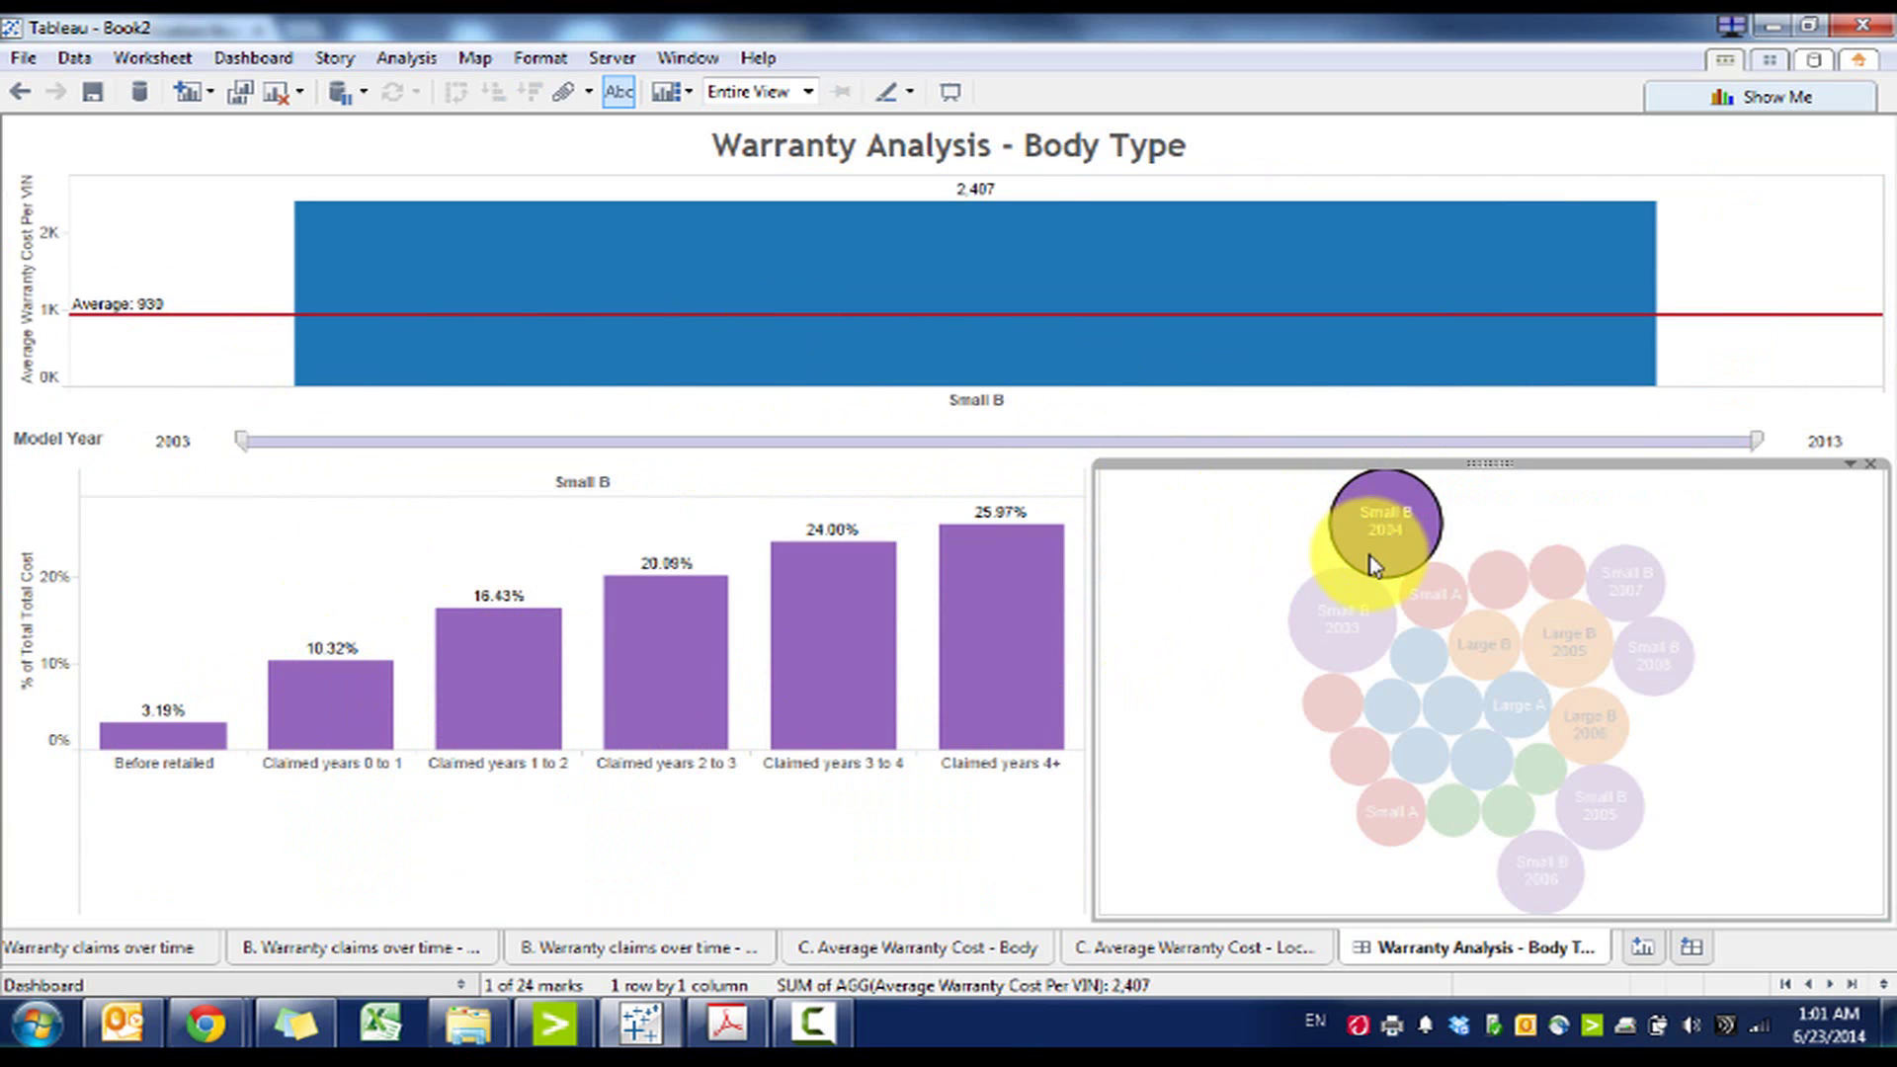
pyautogui.moveTo(1370, 555)
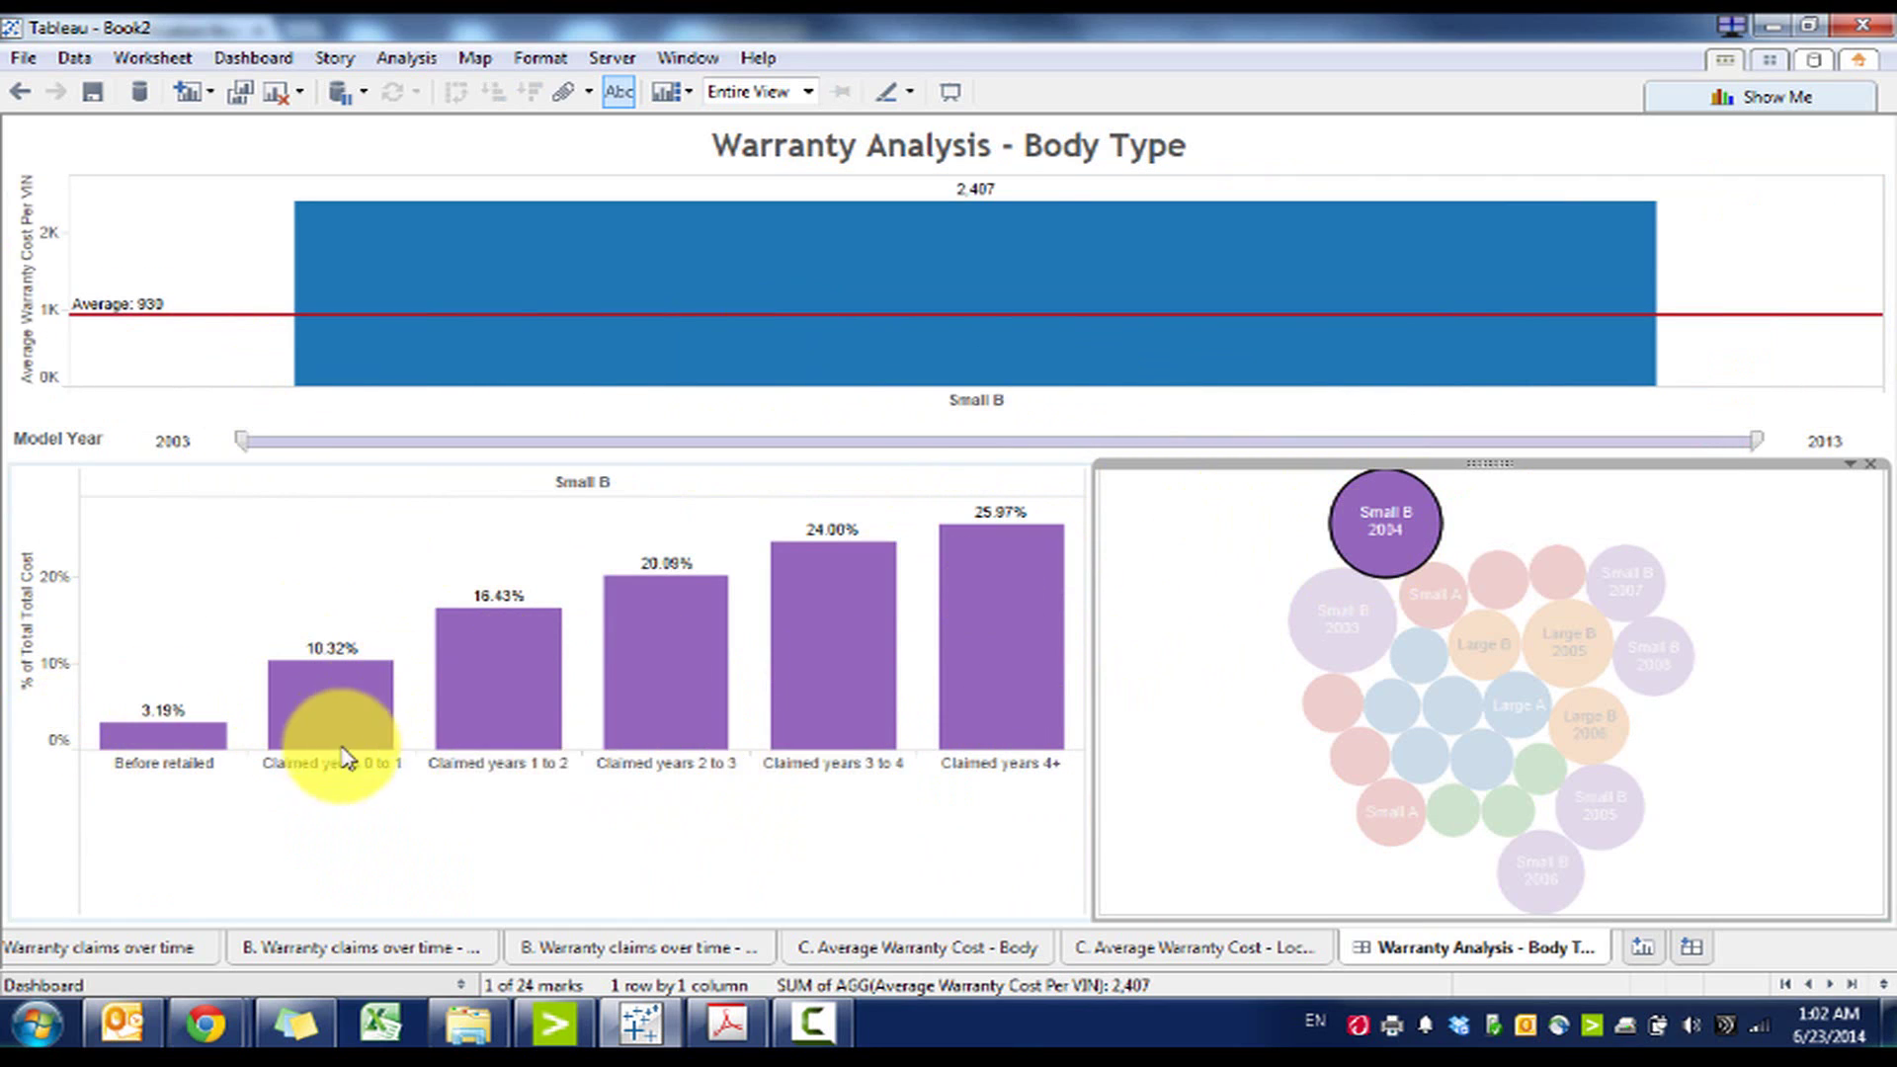
pyautogui.click(1361, 512)
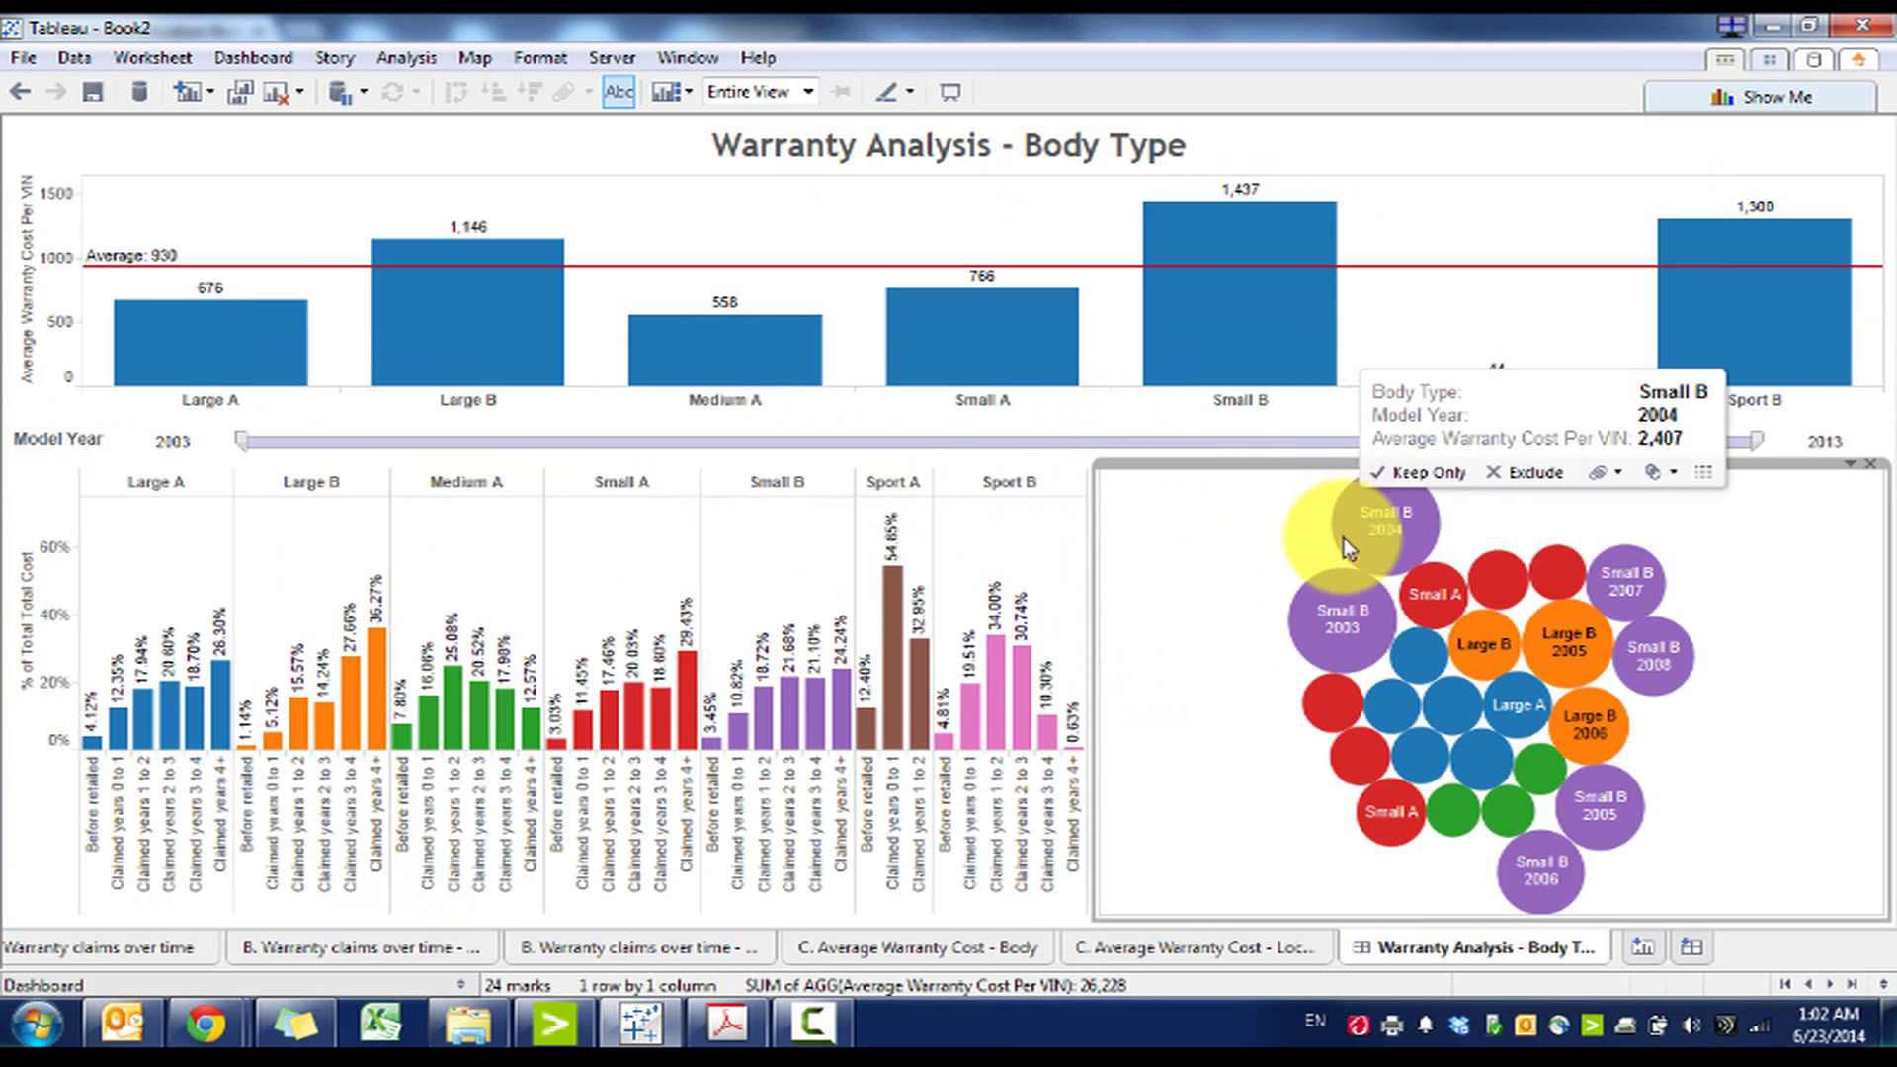
pyautogui.click(1329, 705)
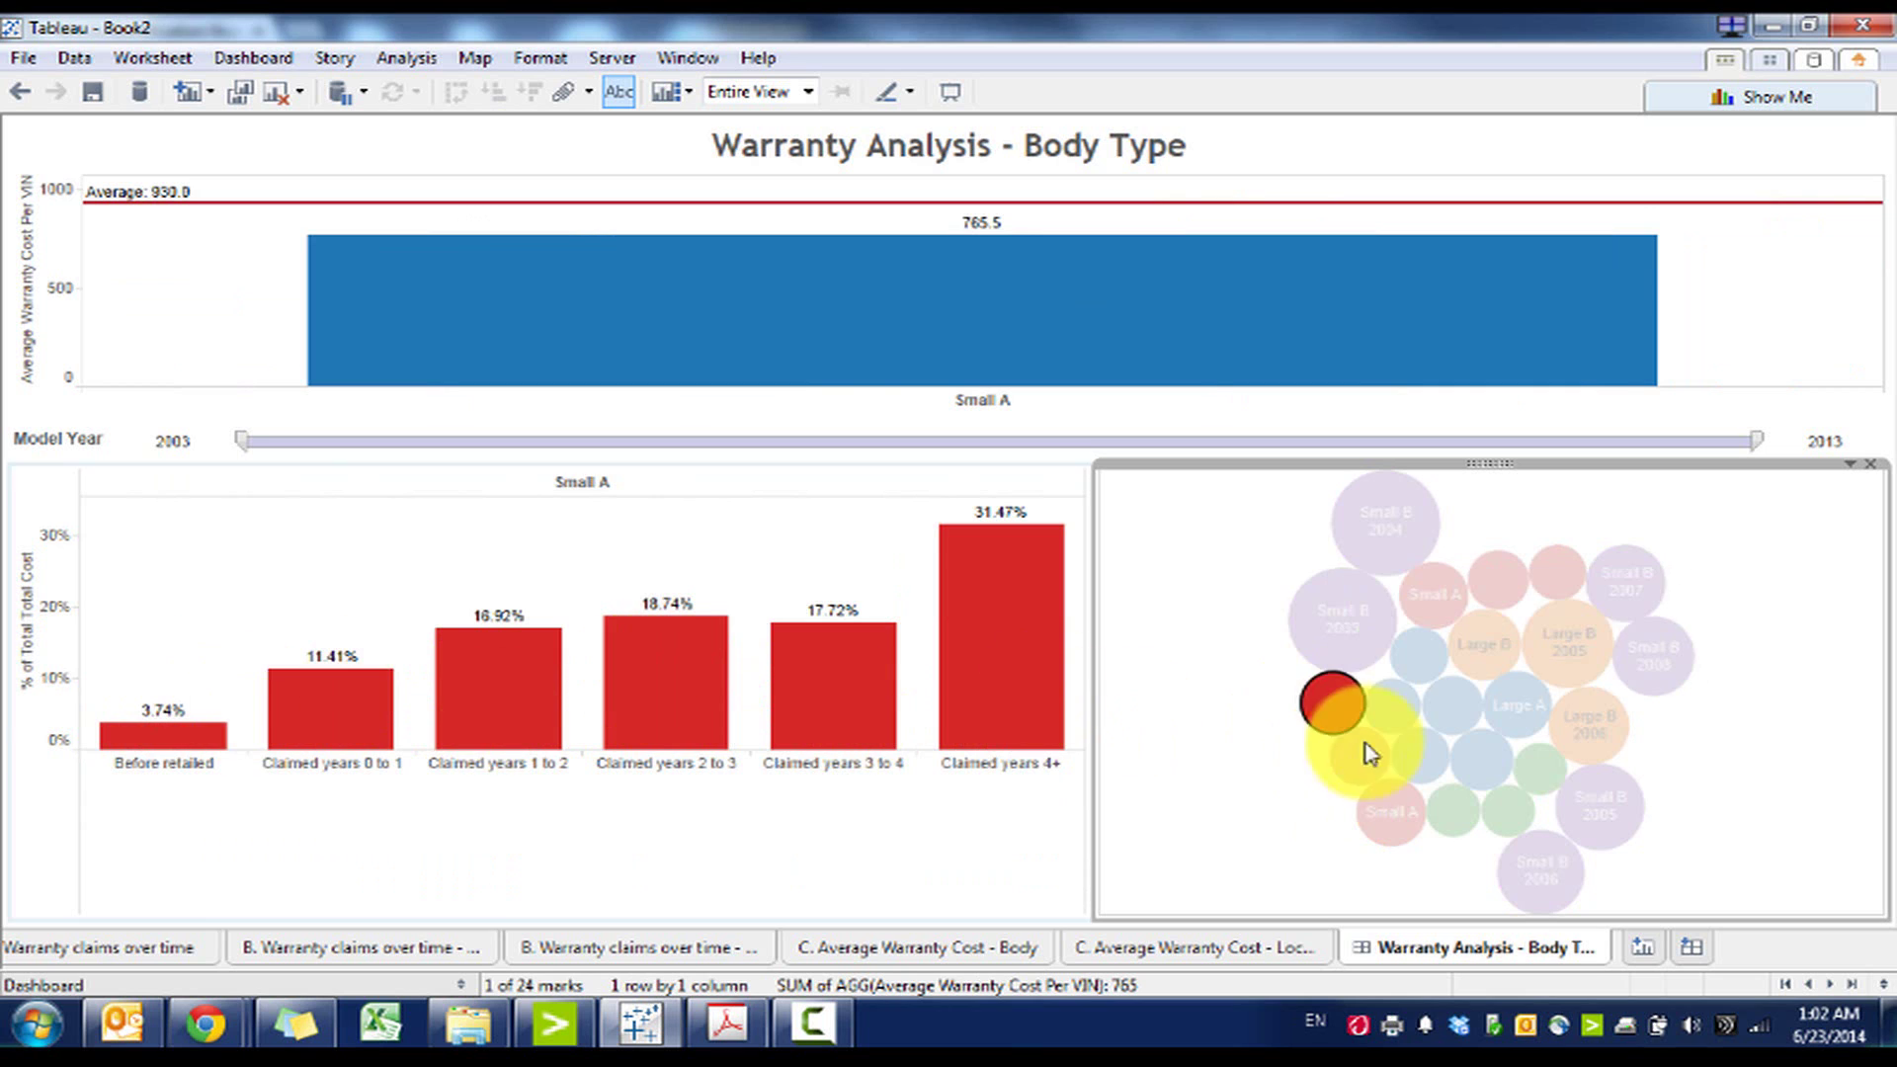
pyautogui.click(1332, 708)
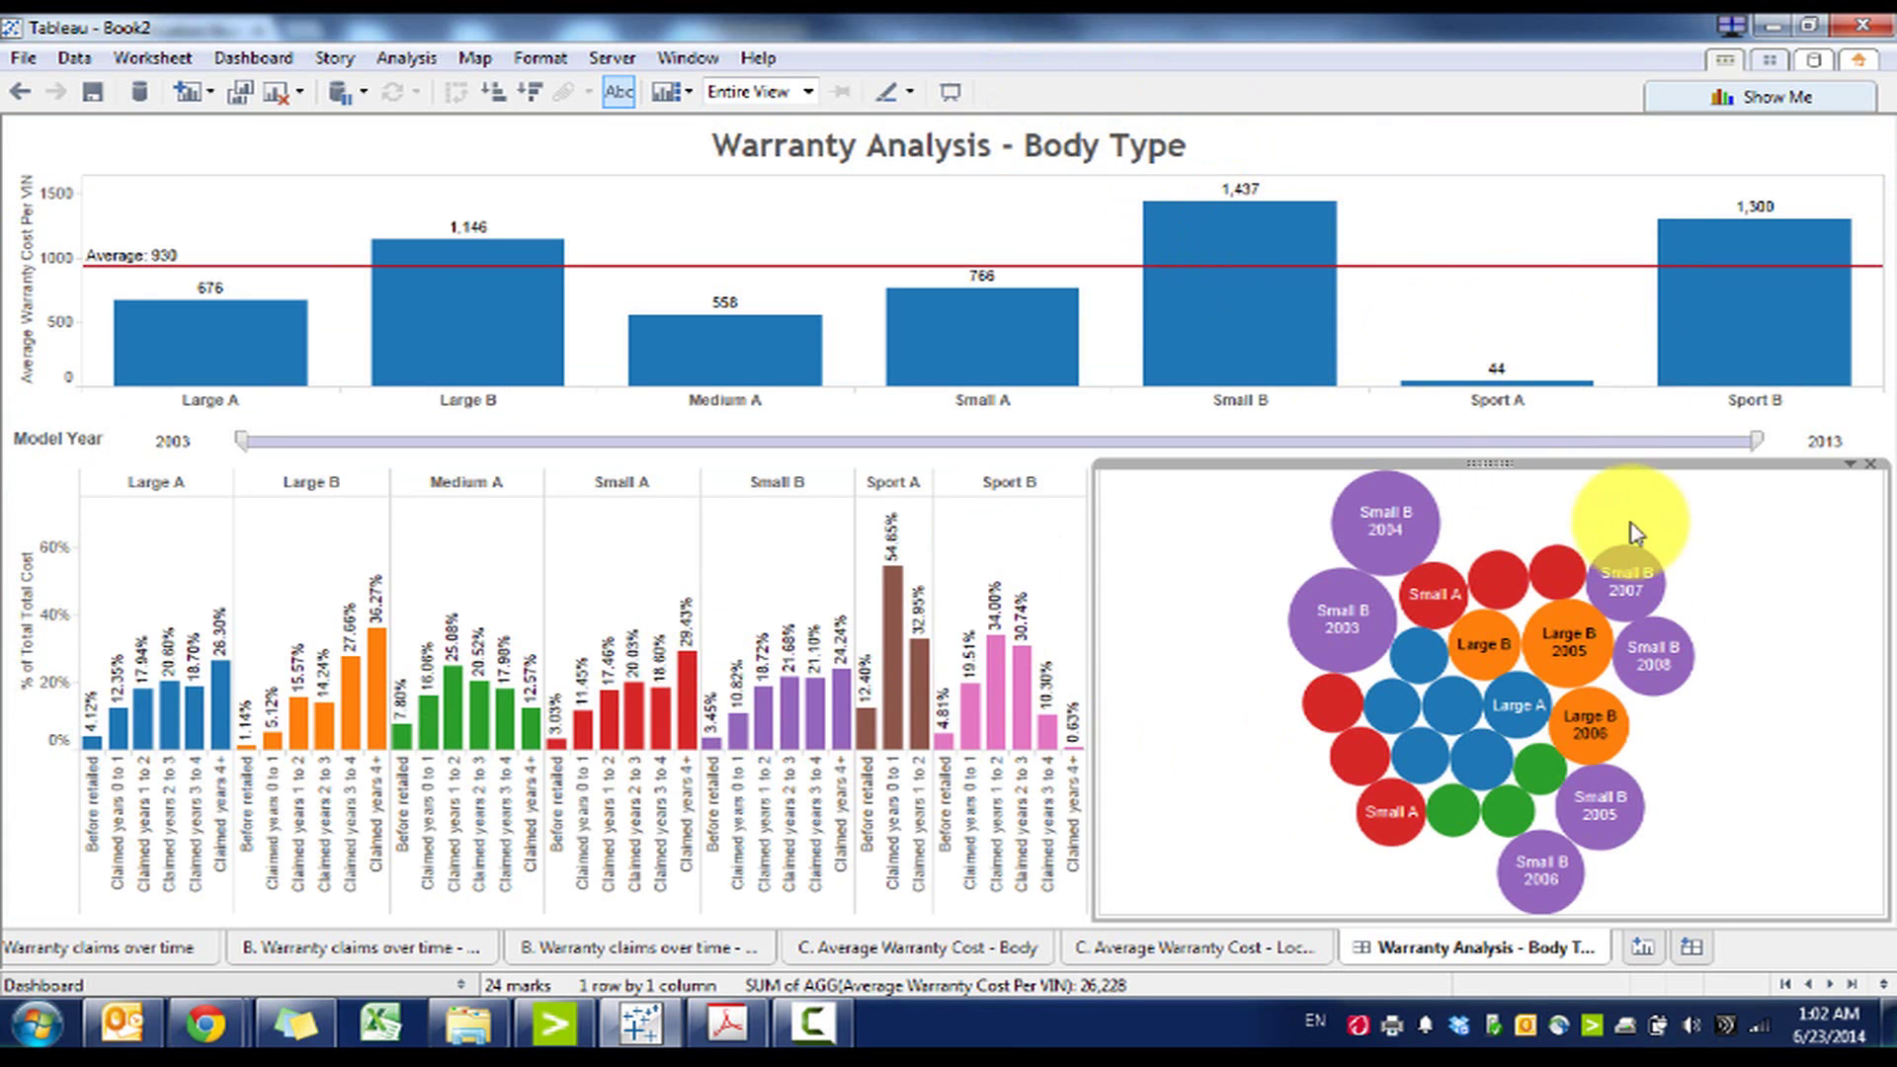
pyautogui.click(1616, 586)
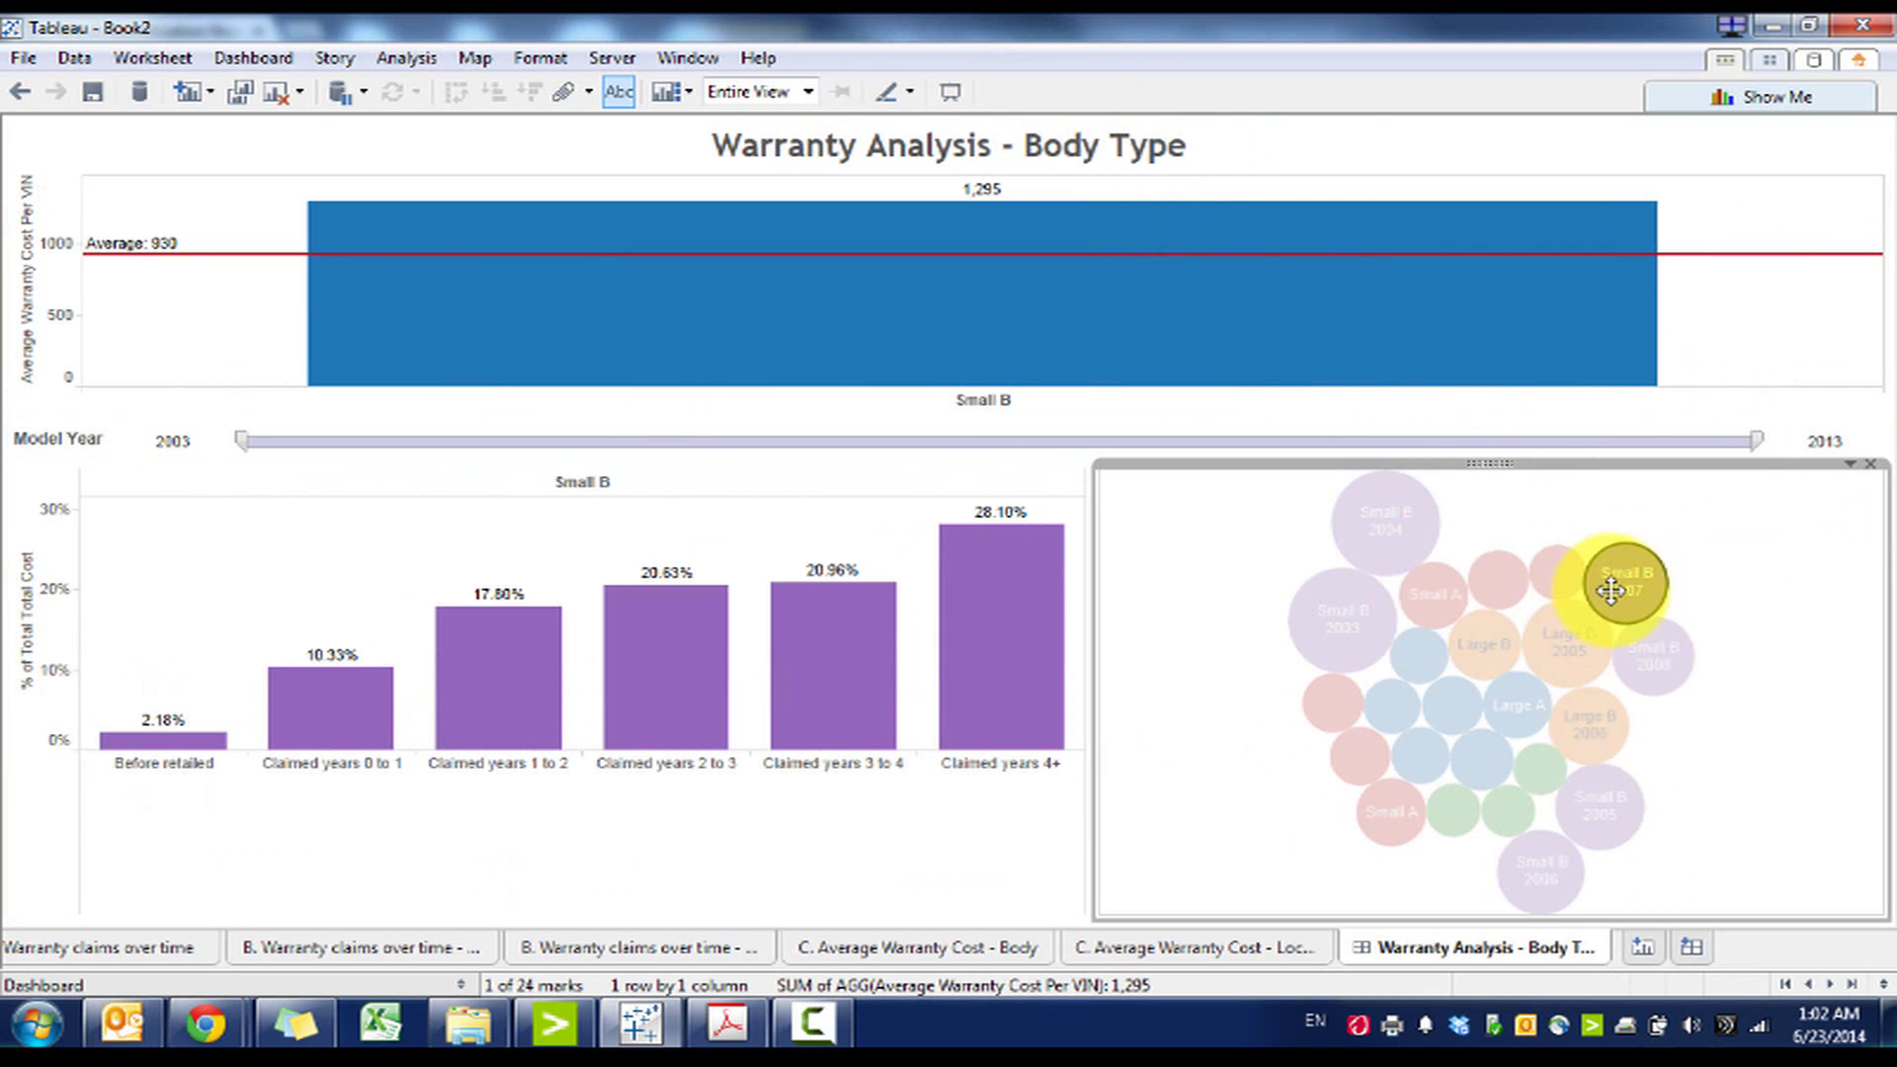
pyautogui.click(1615, 593)
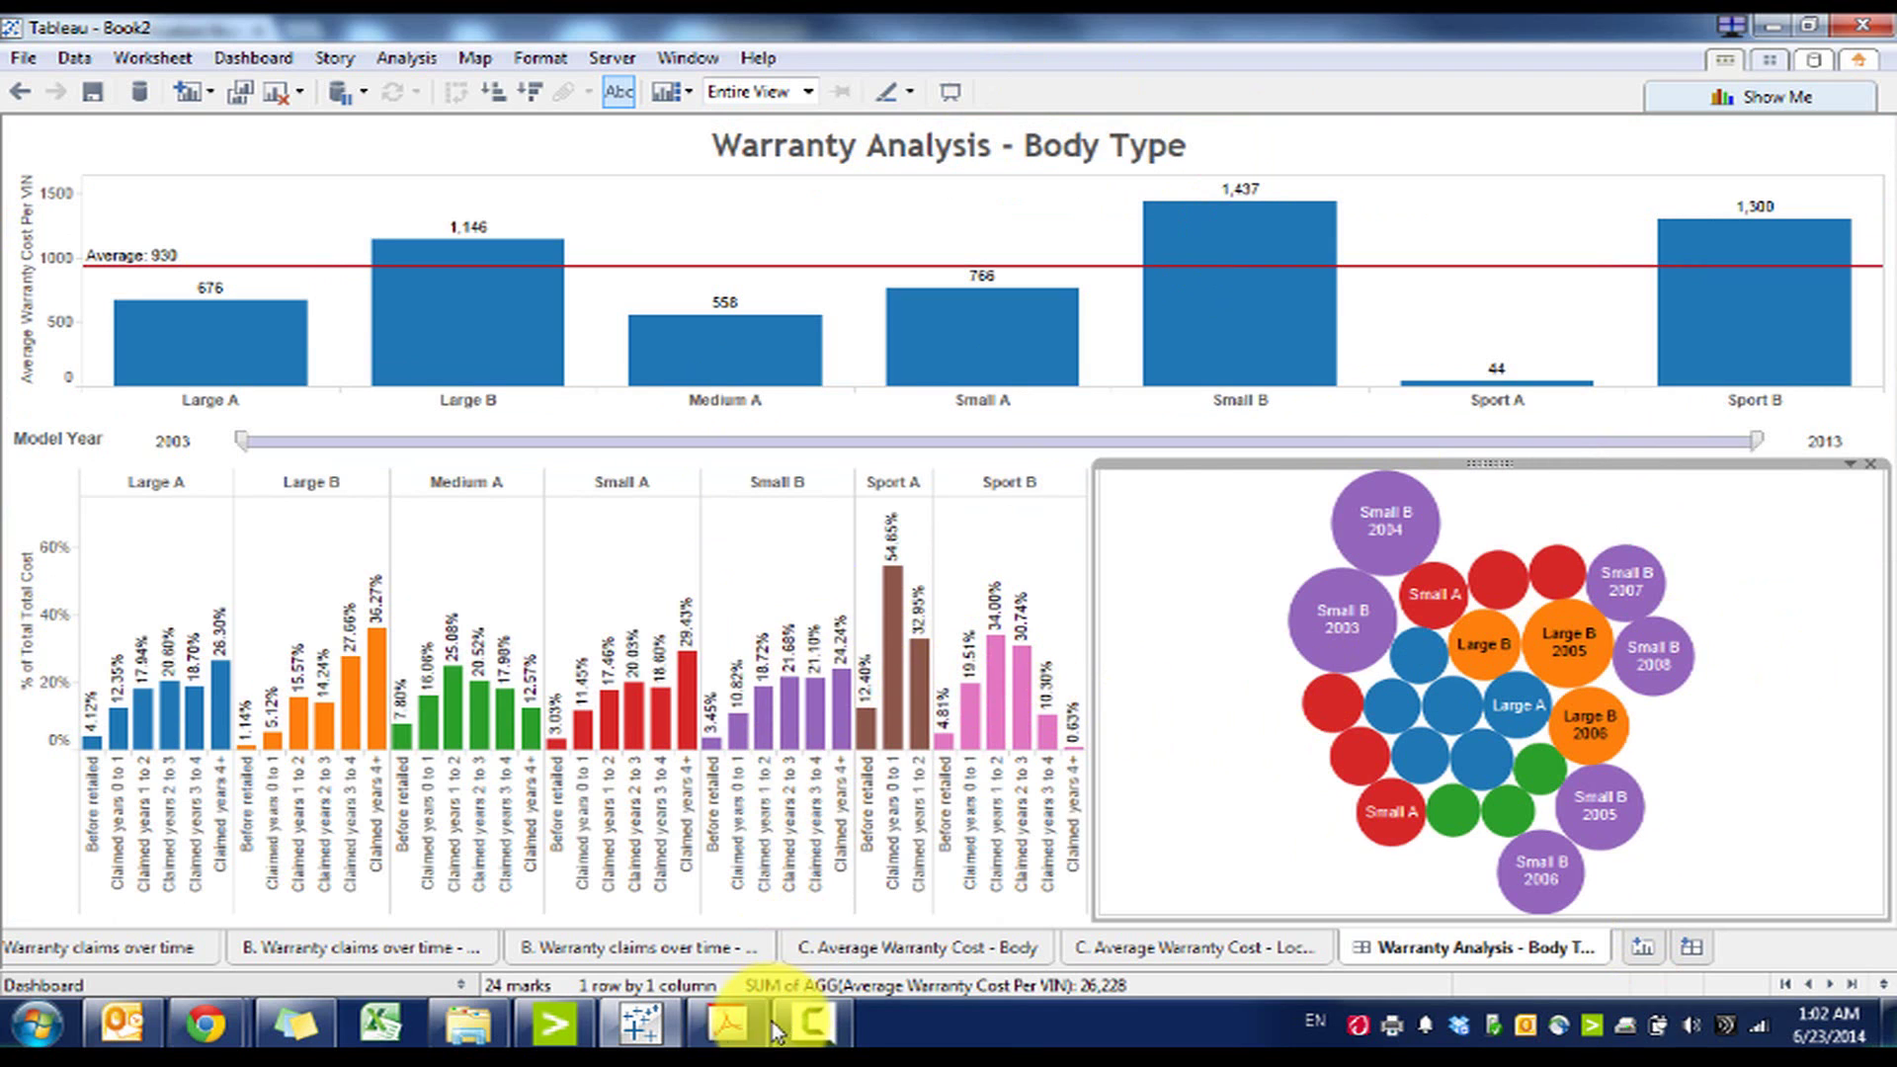
# Compare the case PDF's $1500 average warranty cost claim with the Tableau dashboard
pyautogui.click(728, 1023)
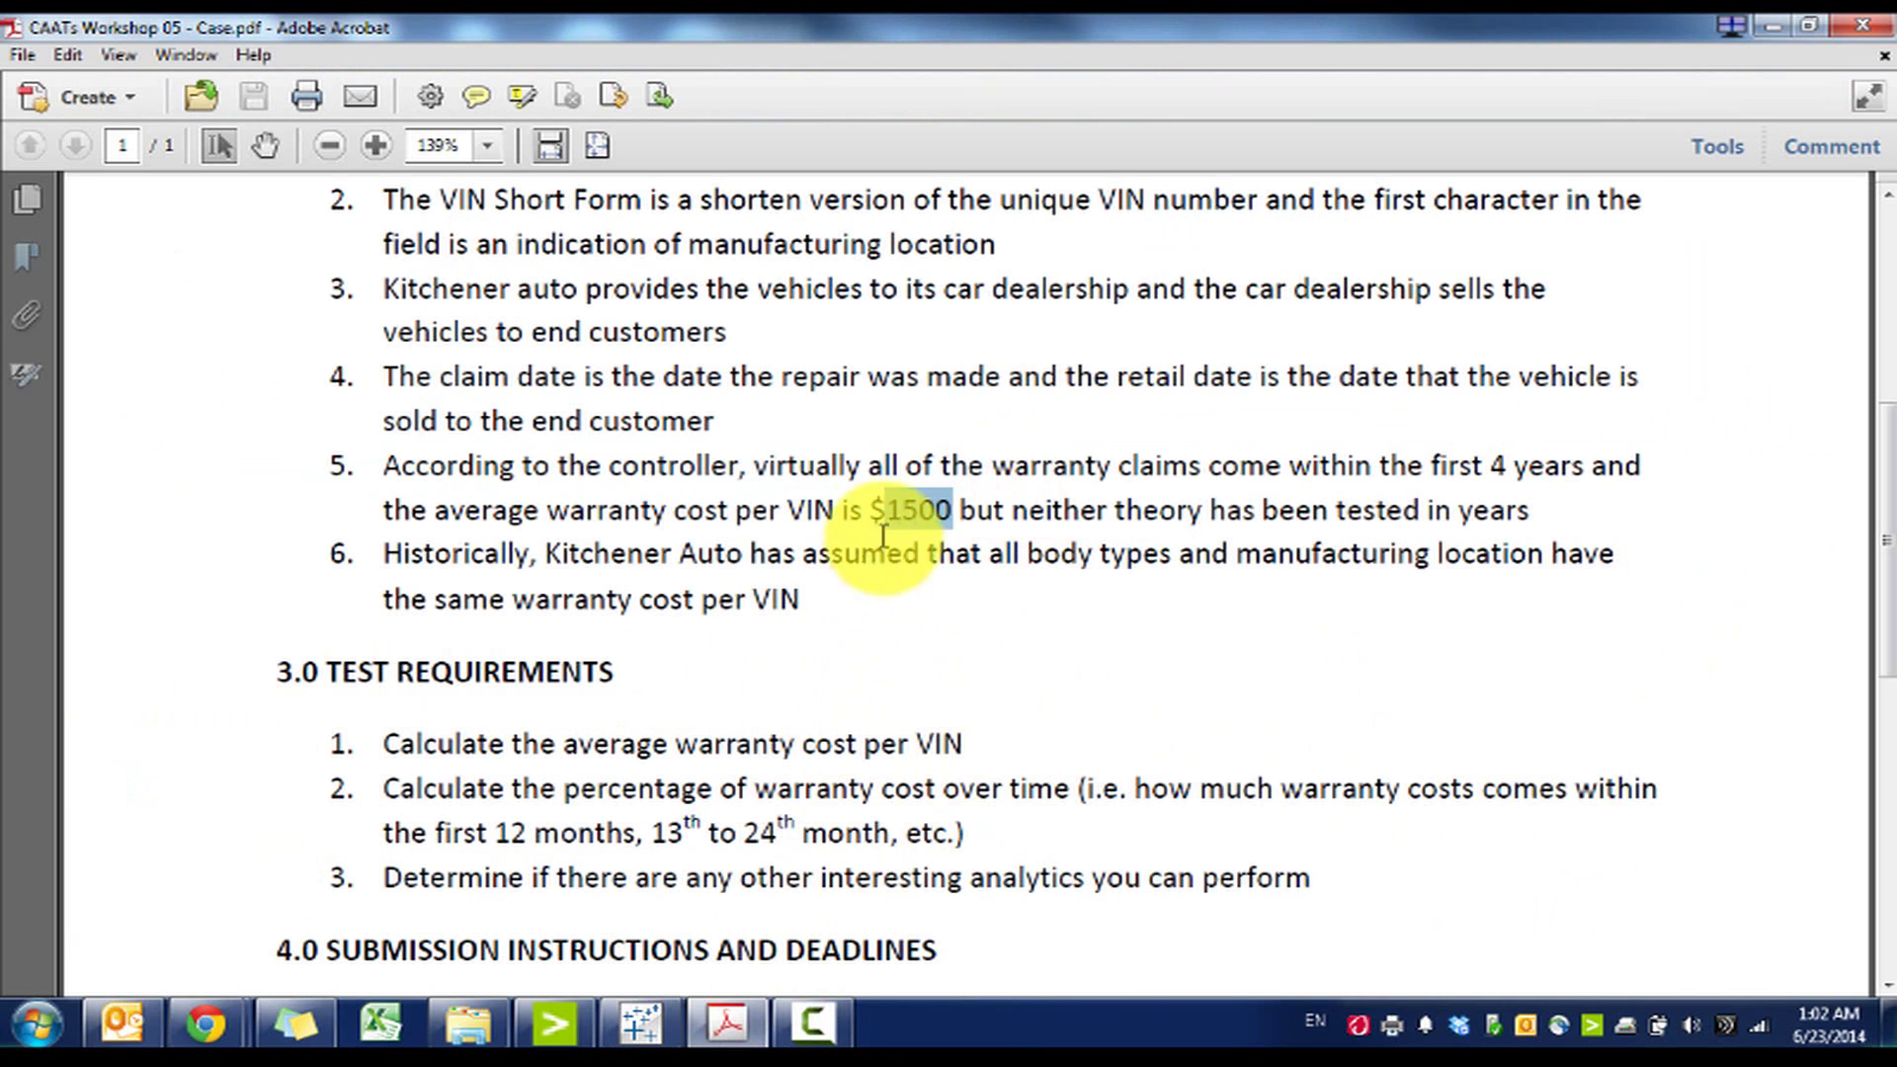
pyautogui.click(870, 502)
pyautogui.click(749, 1020)
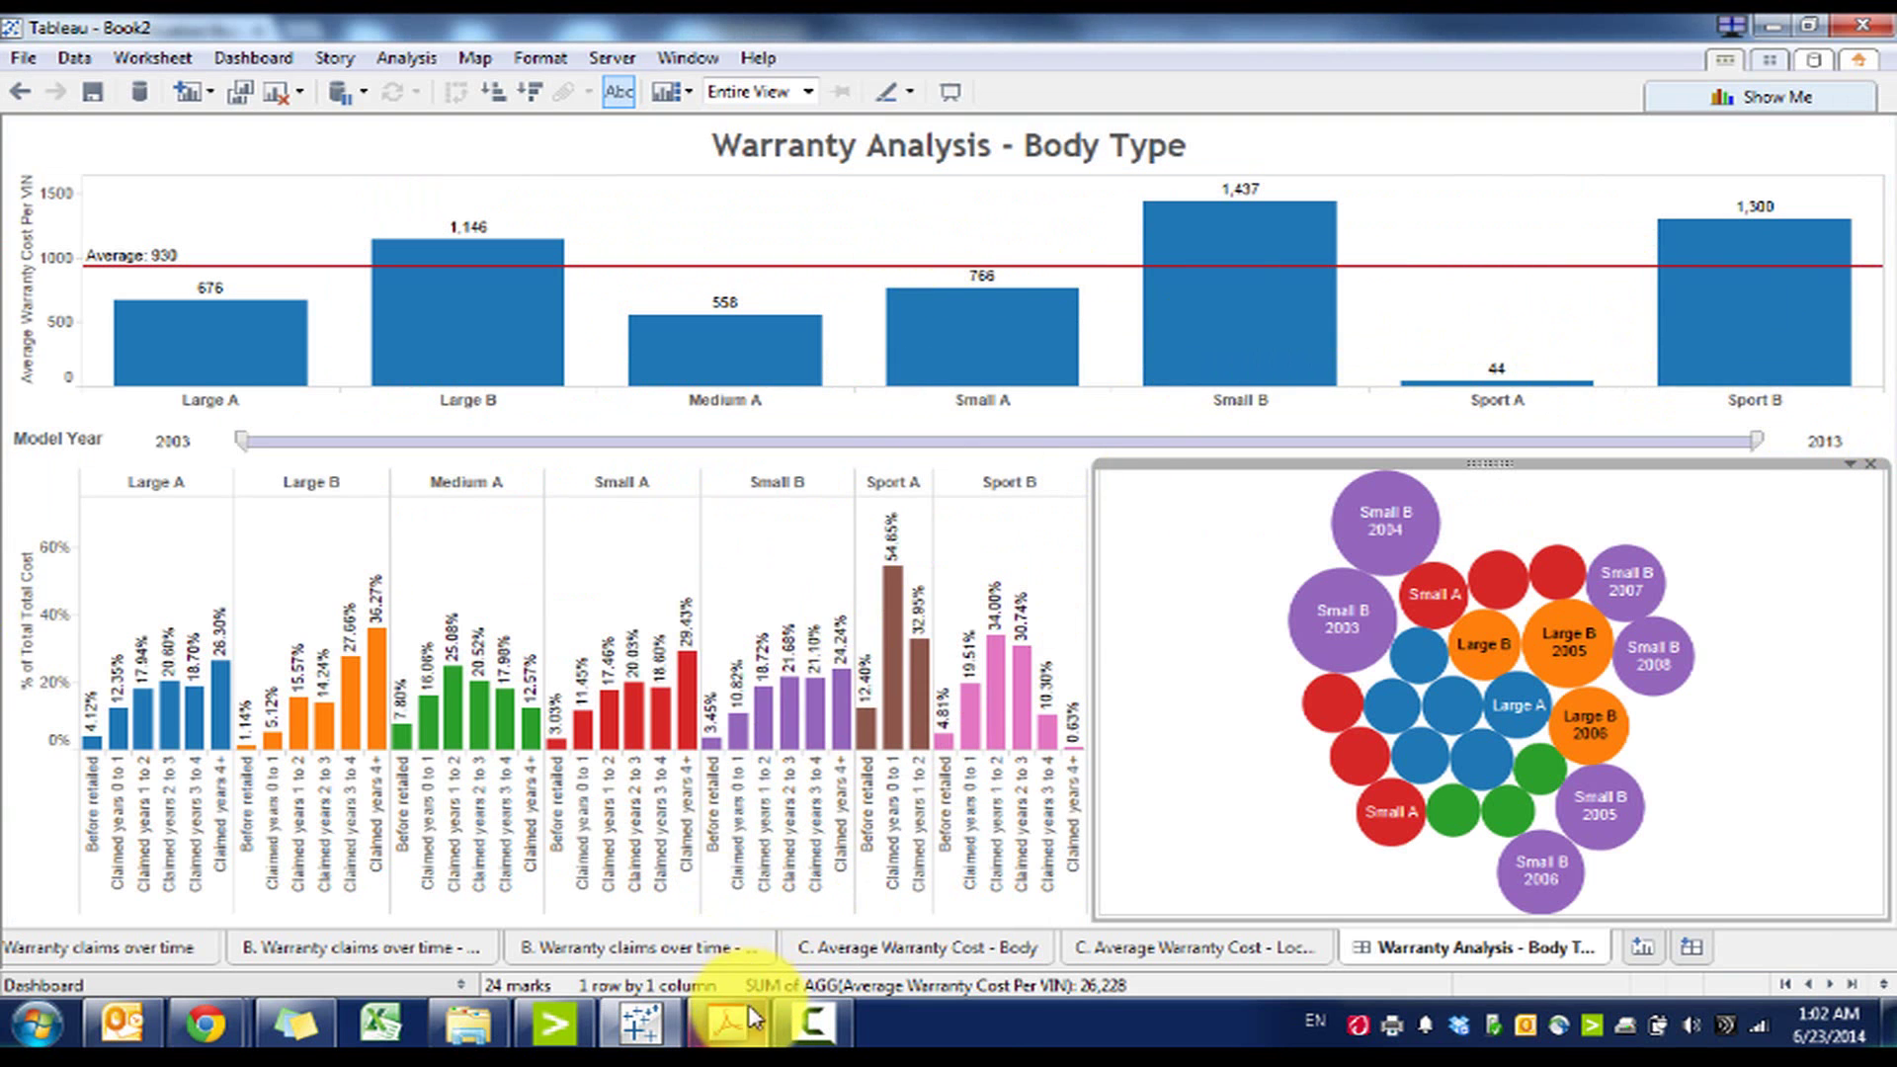
pyautogui.click(728, 1022)
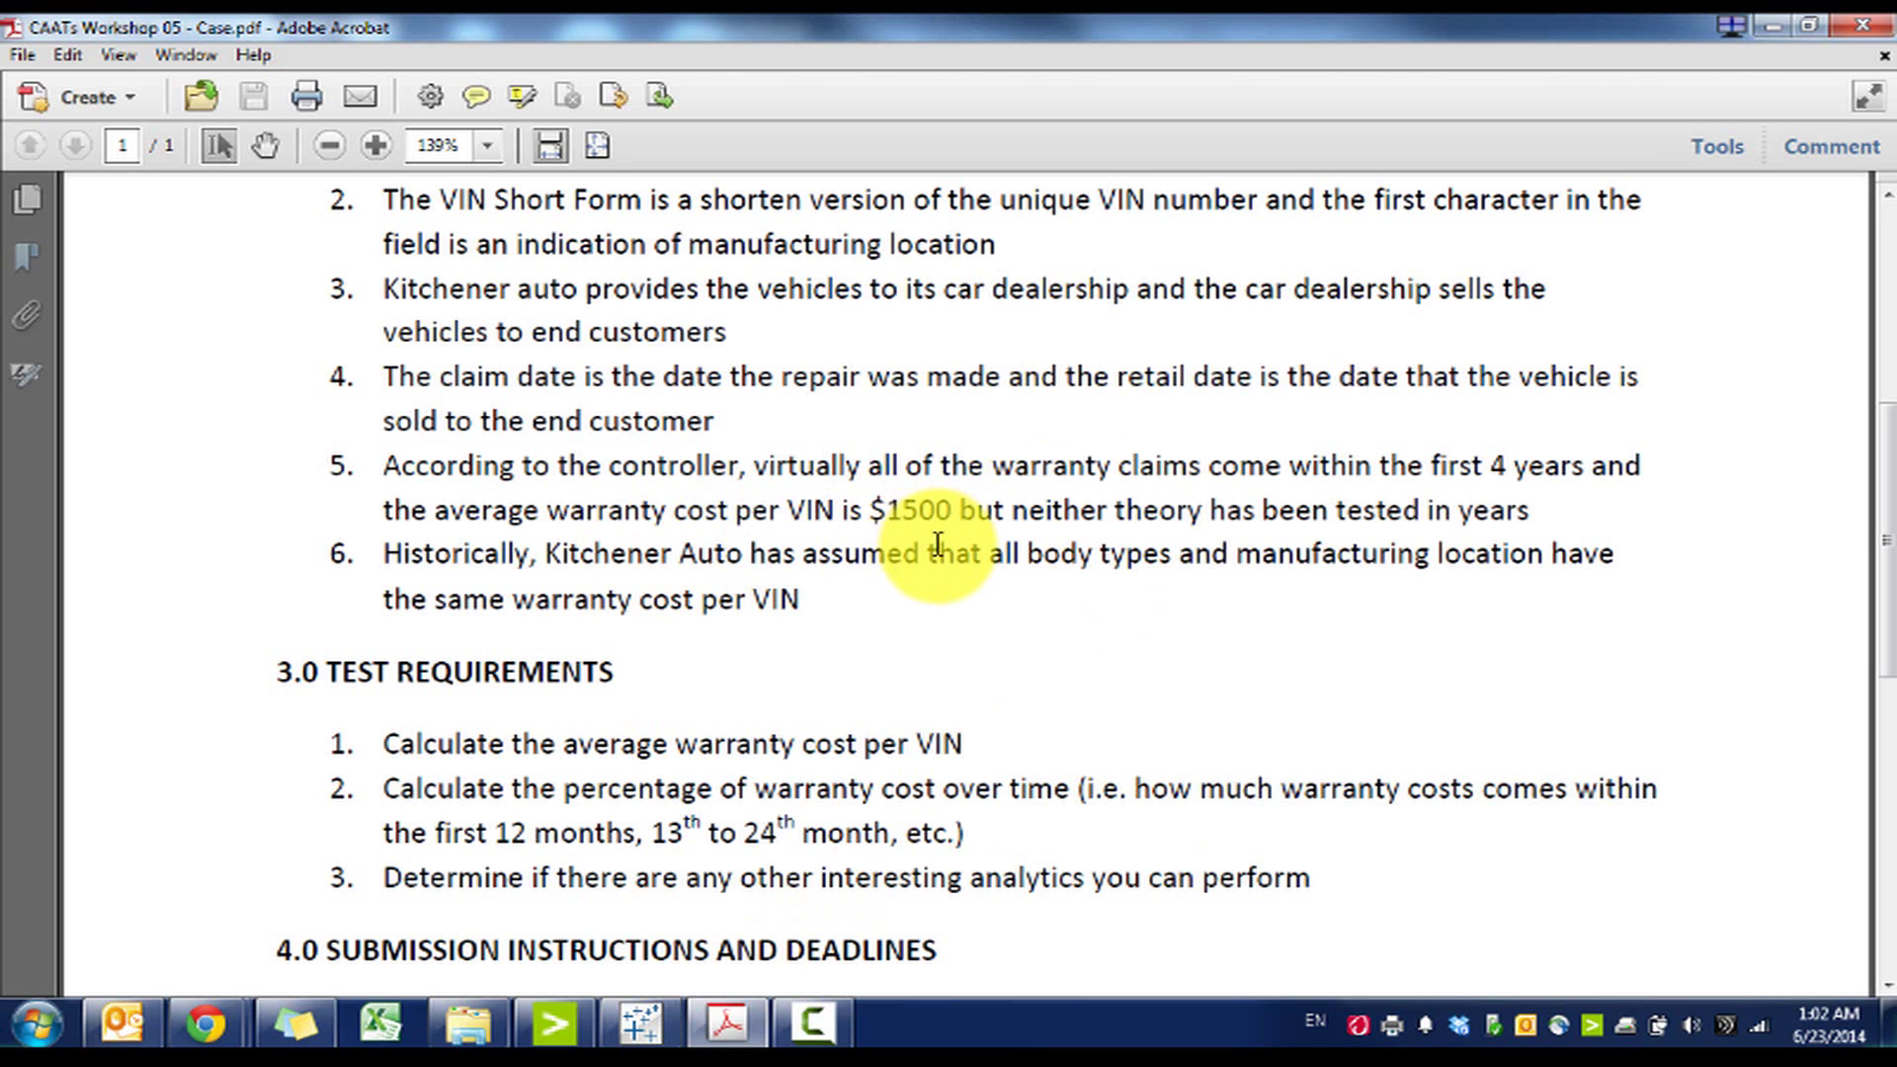
pyautogui.click(729, 1027)
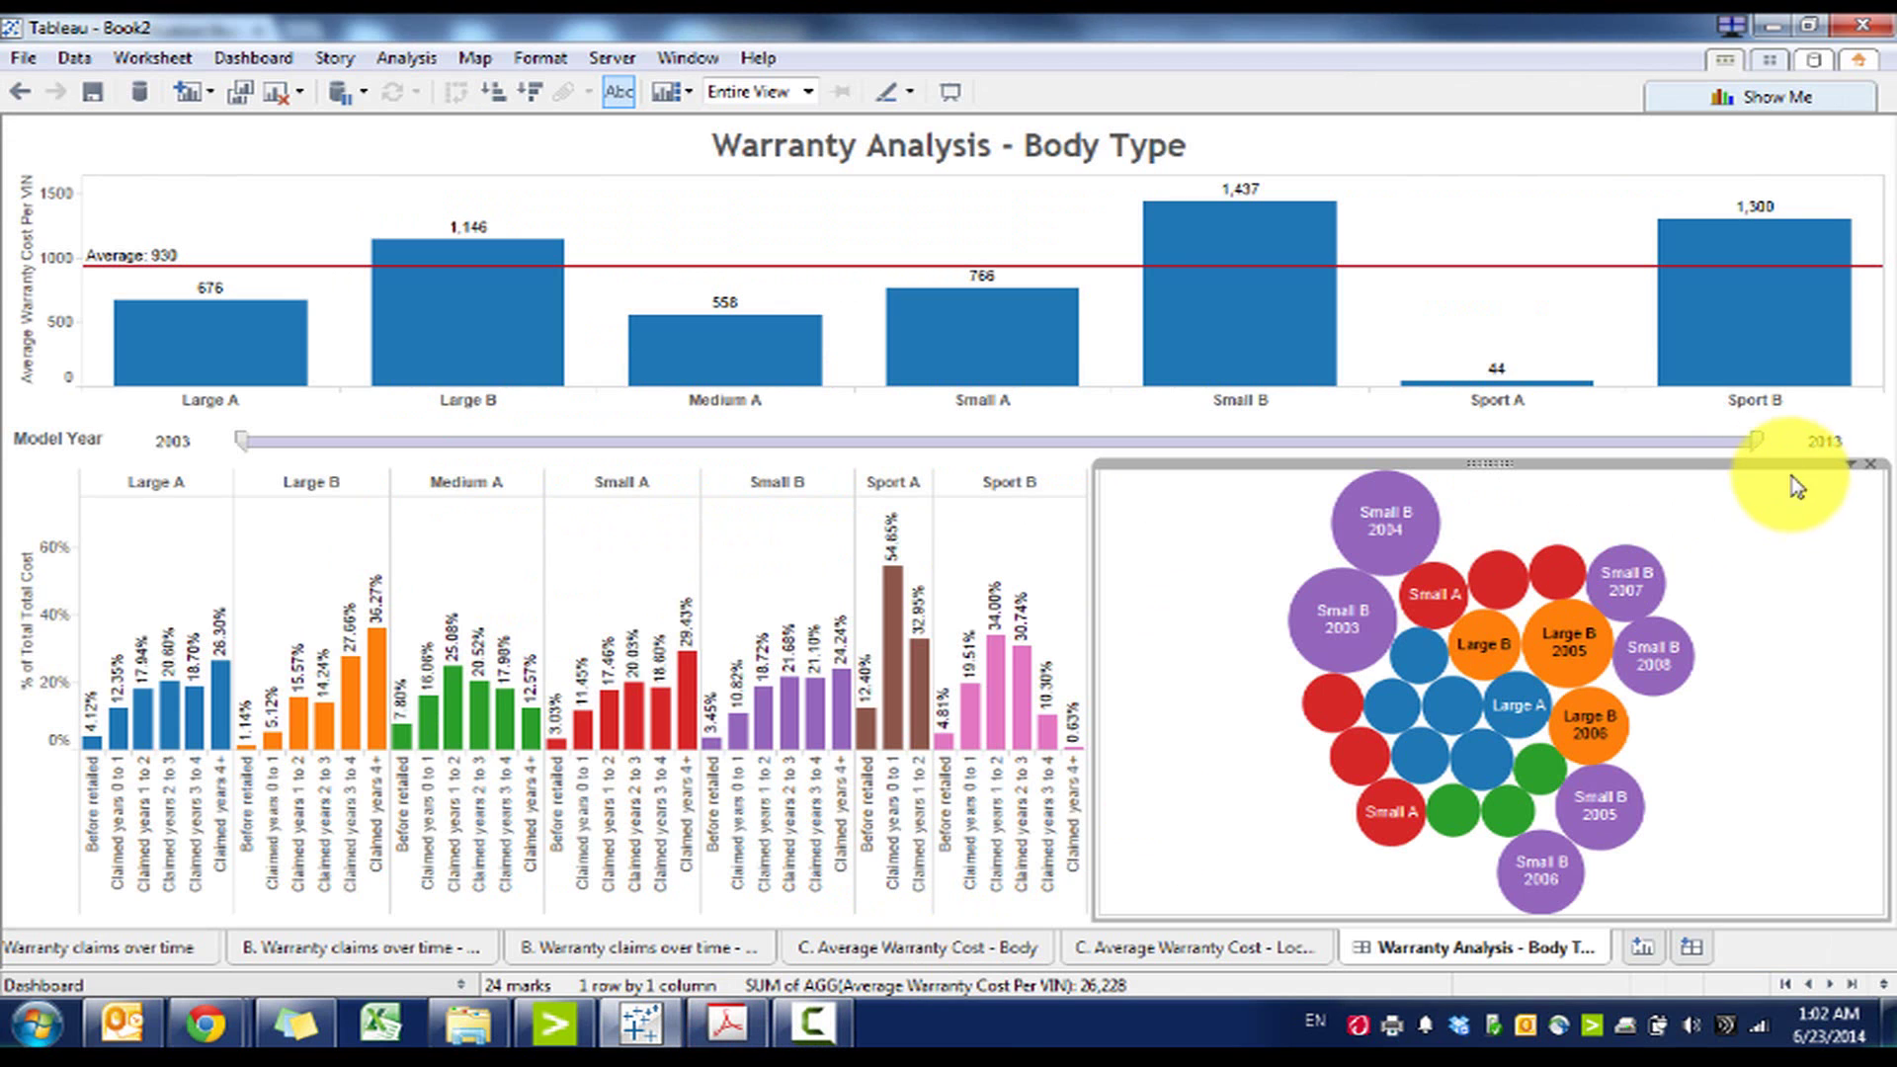
# Narrow the Model Year range to 2003–2007 and recheck it against the case PDF
pyautogui.moveTo(1759, 442); pyautogui.dragTo(880, 438)
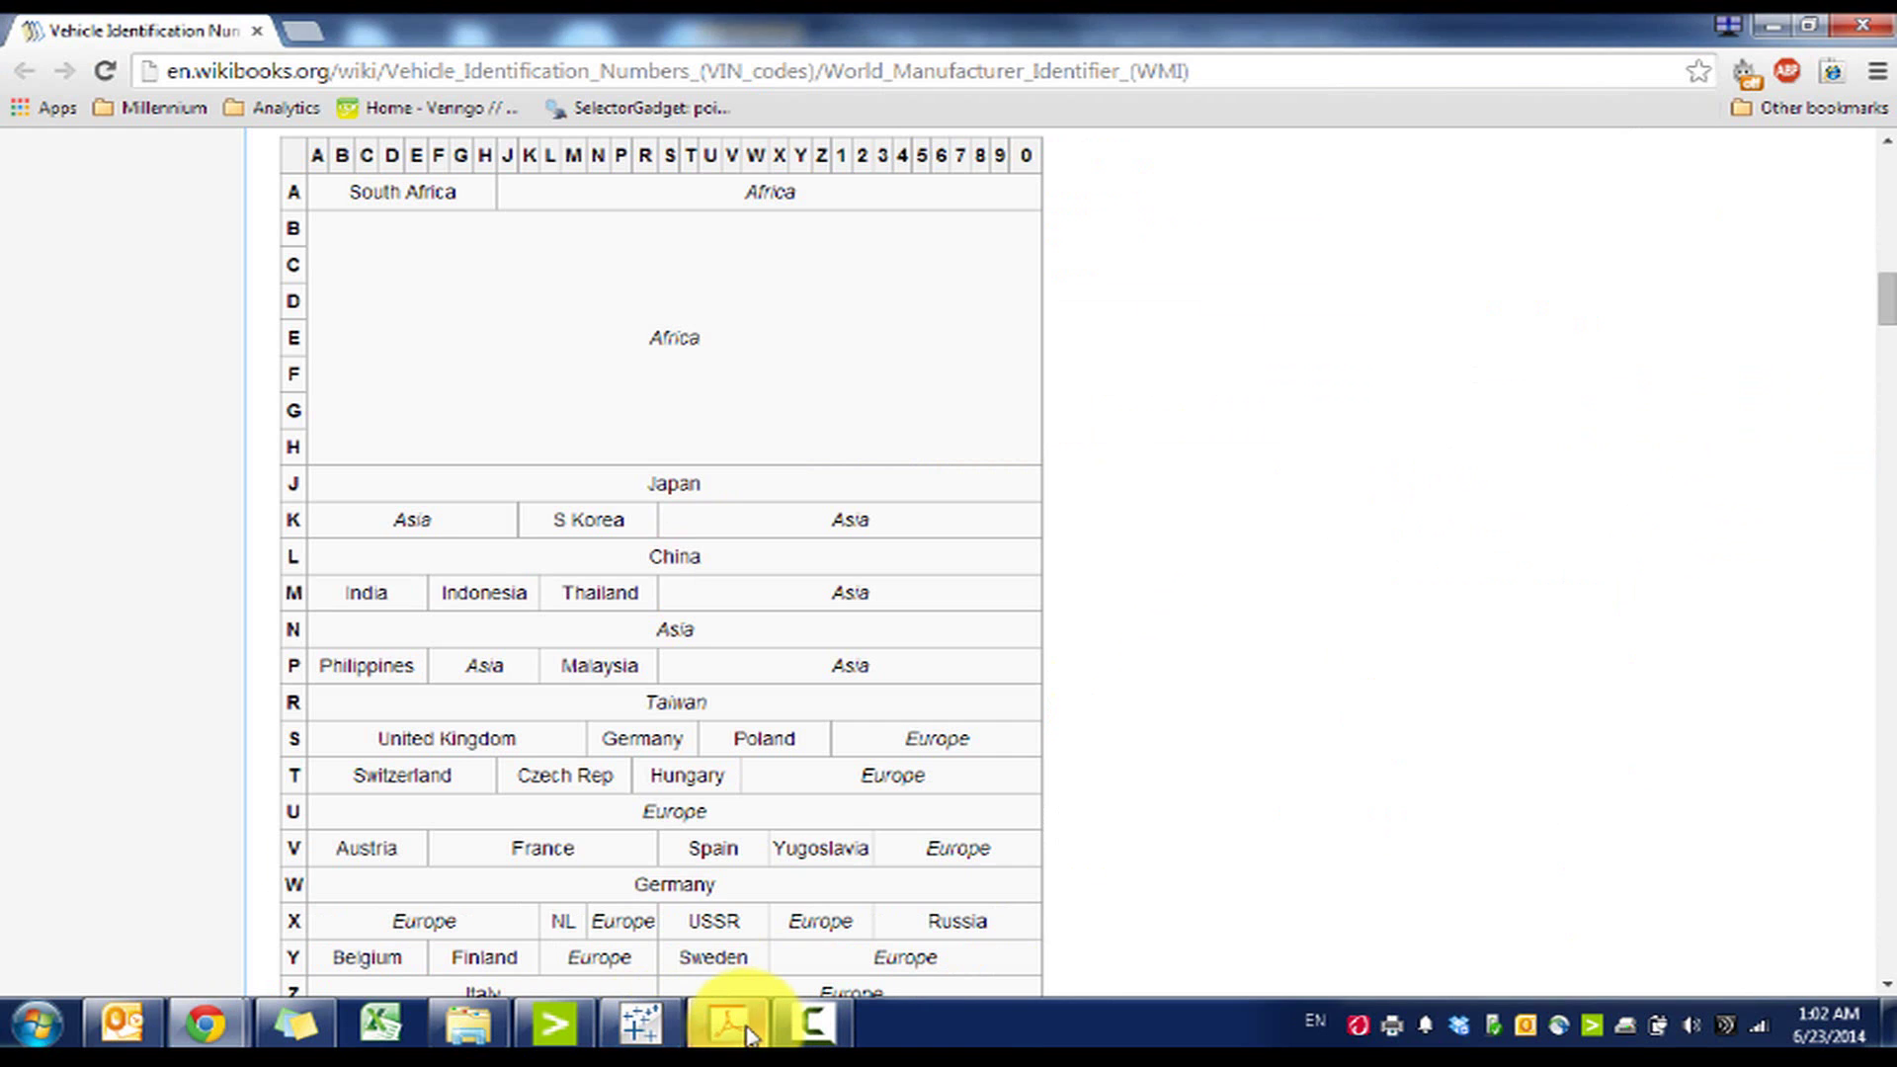
pyautogui.click(731, 894)
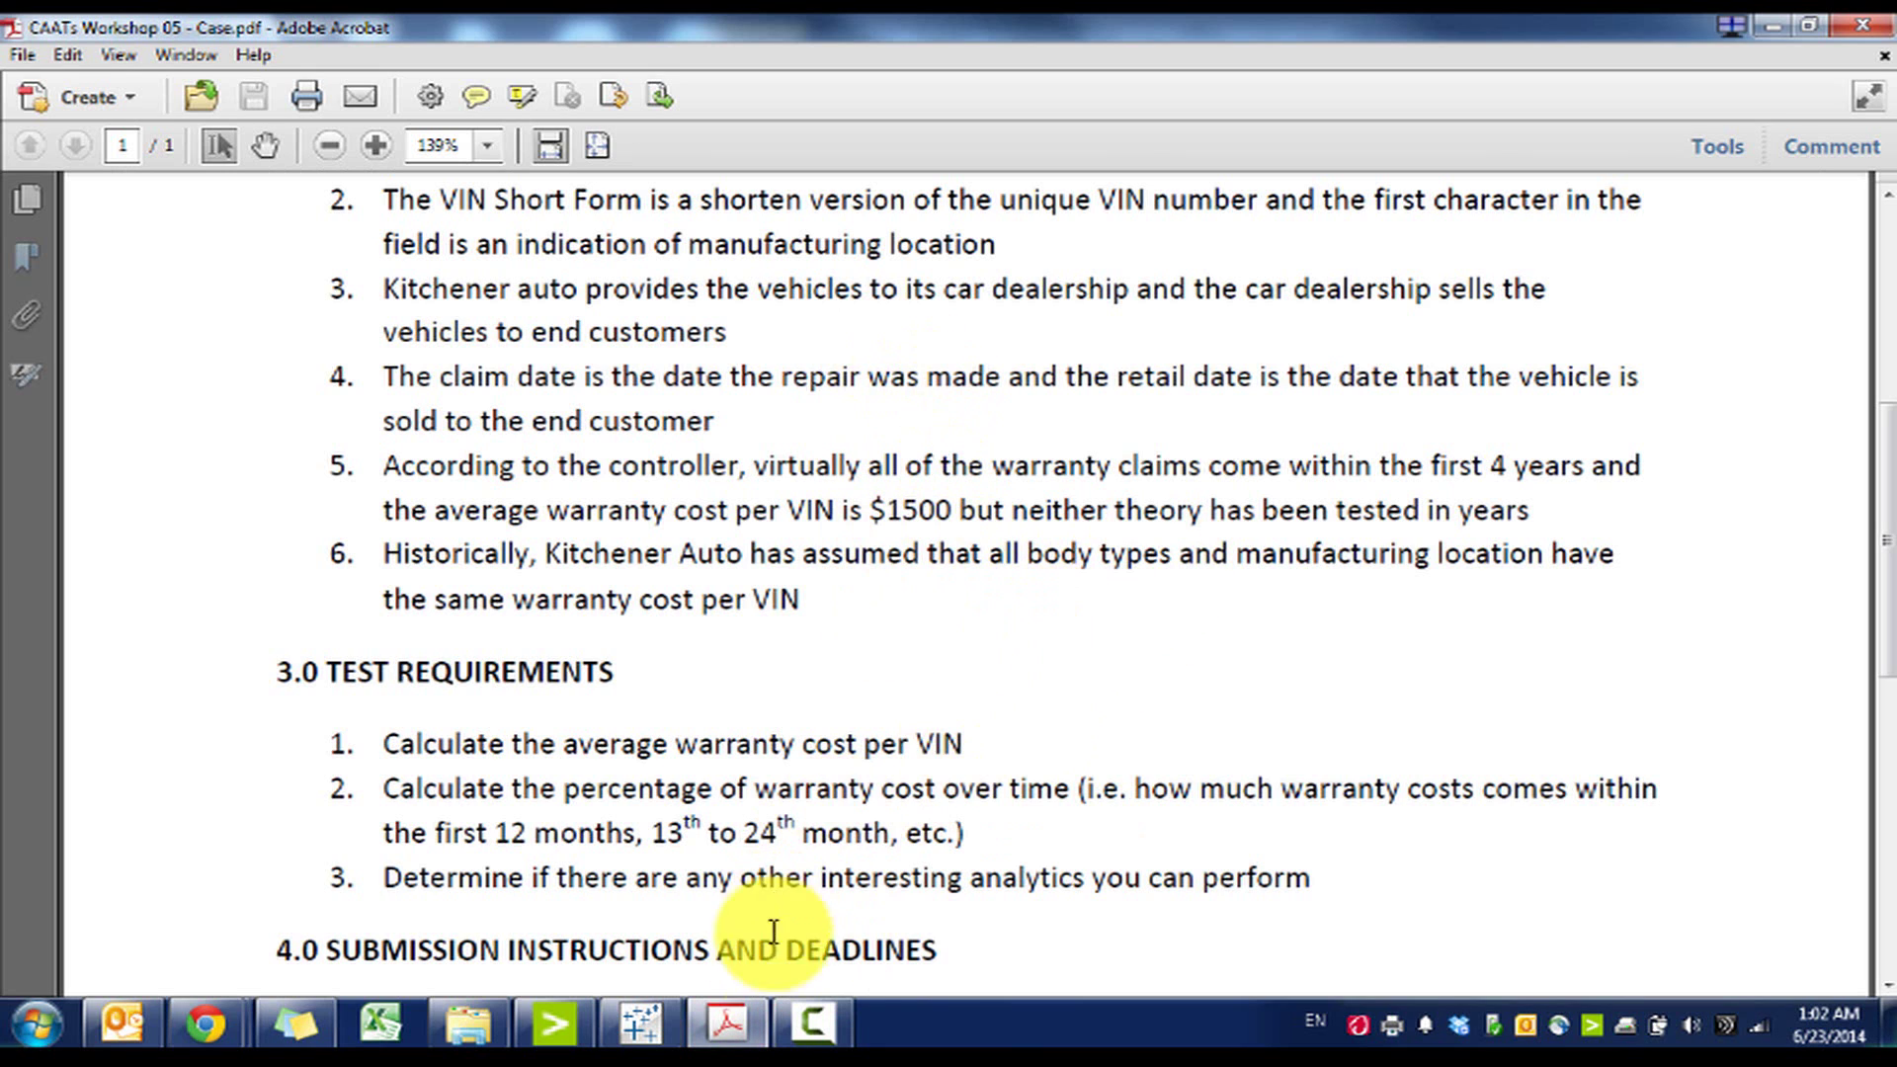
pyautogui.click(641, 1024)
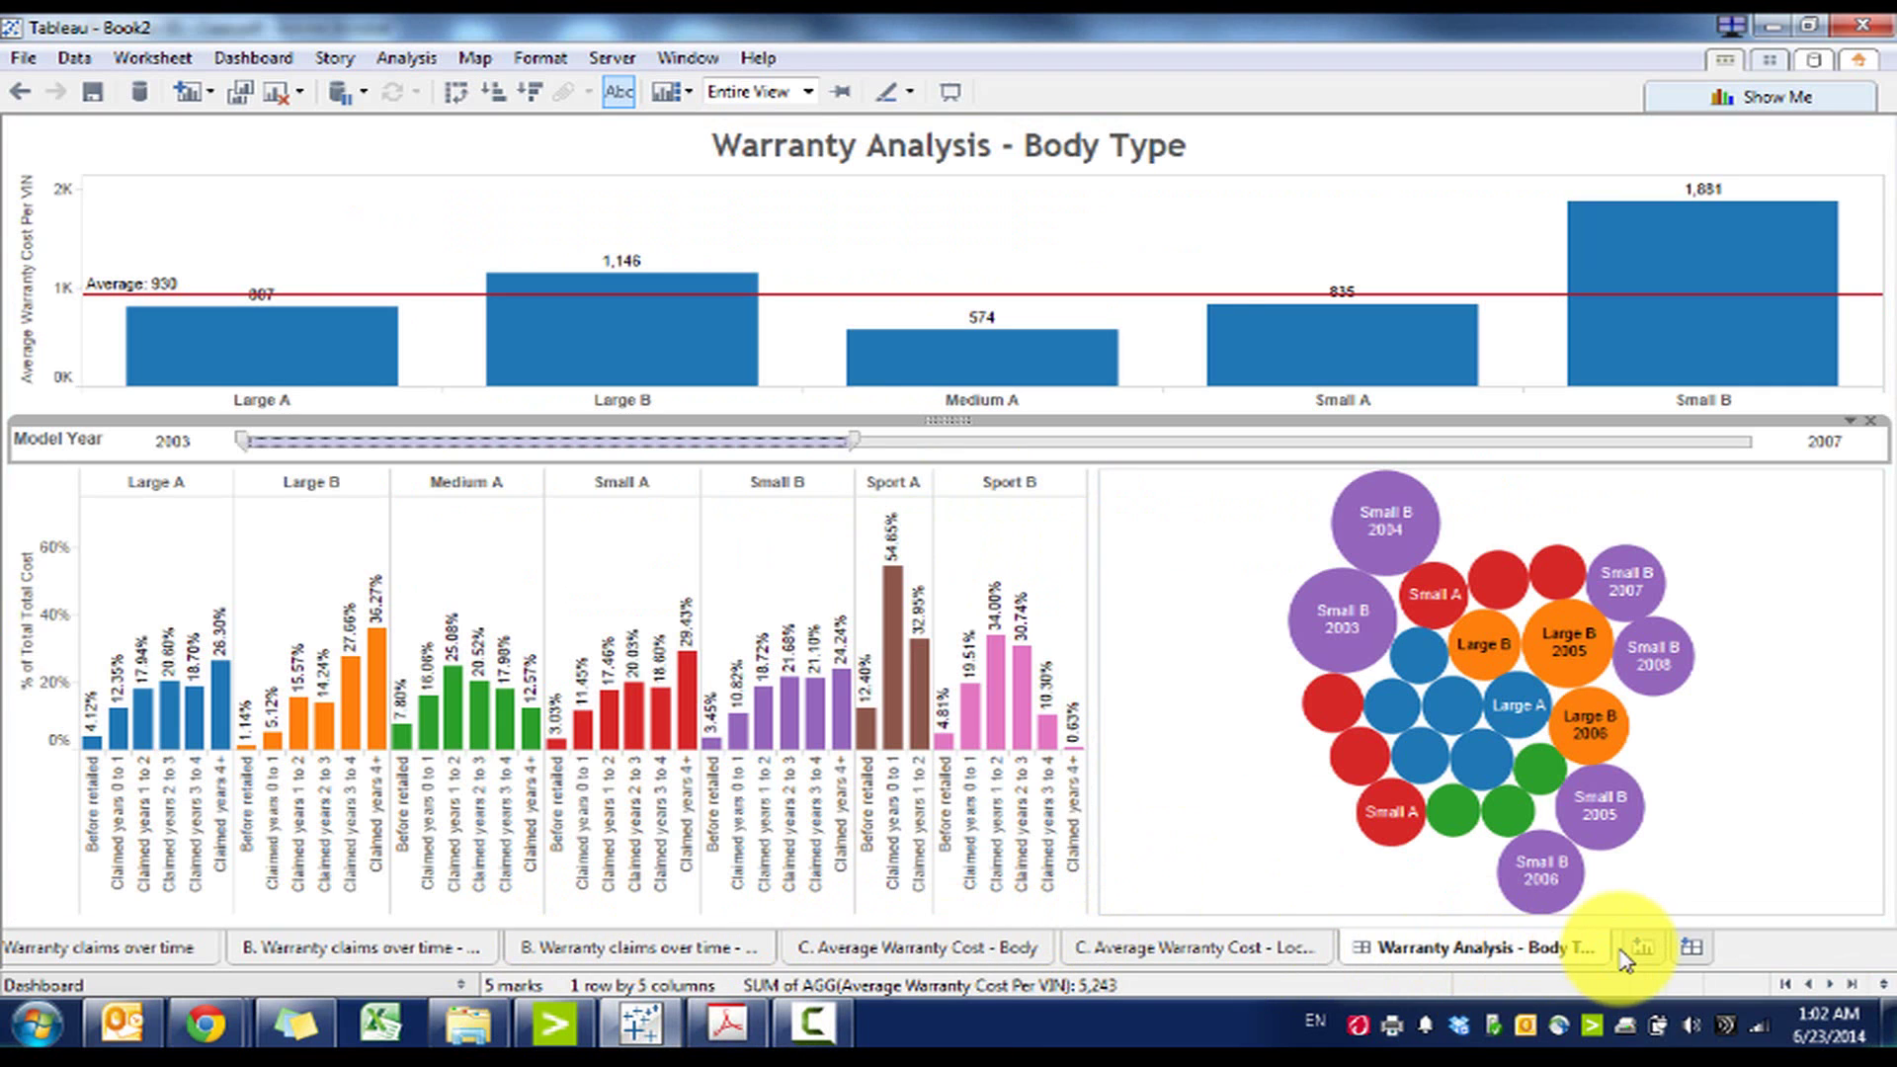
# Open the warranty claims over time by location worksheet and show the data side bar
pyautogui.click(632, 948)
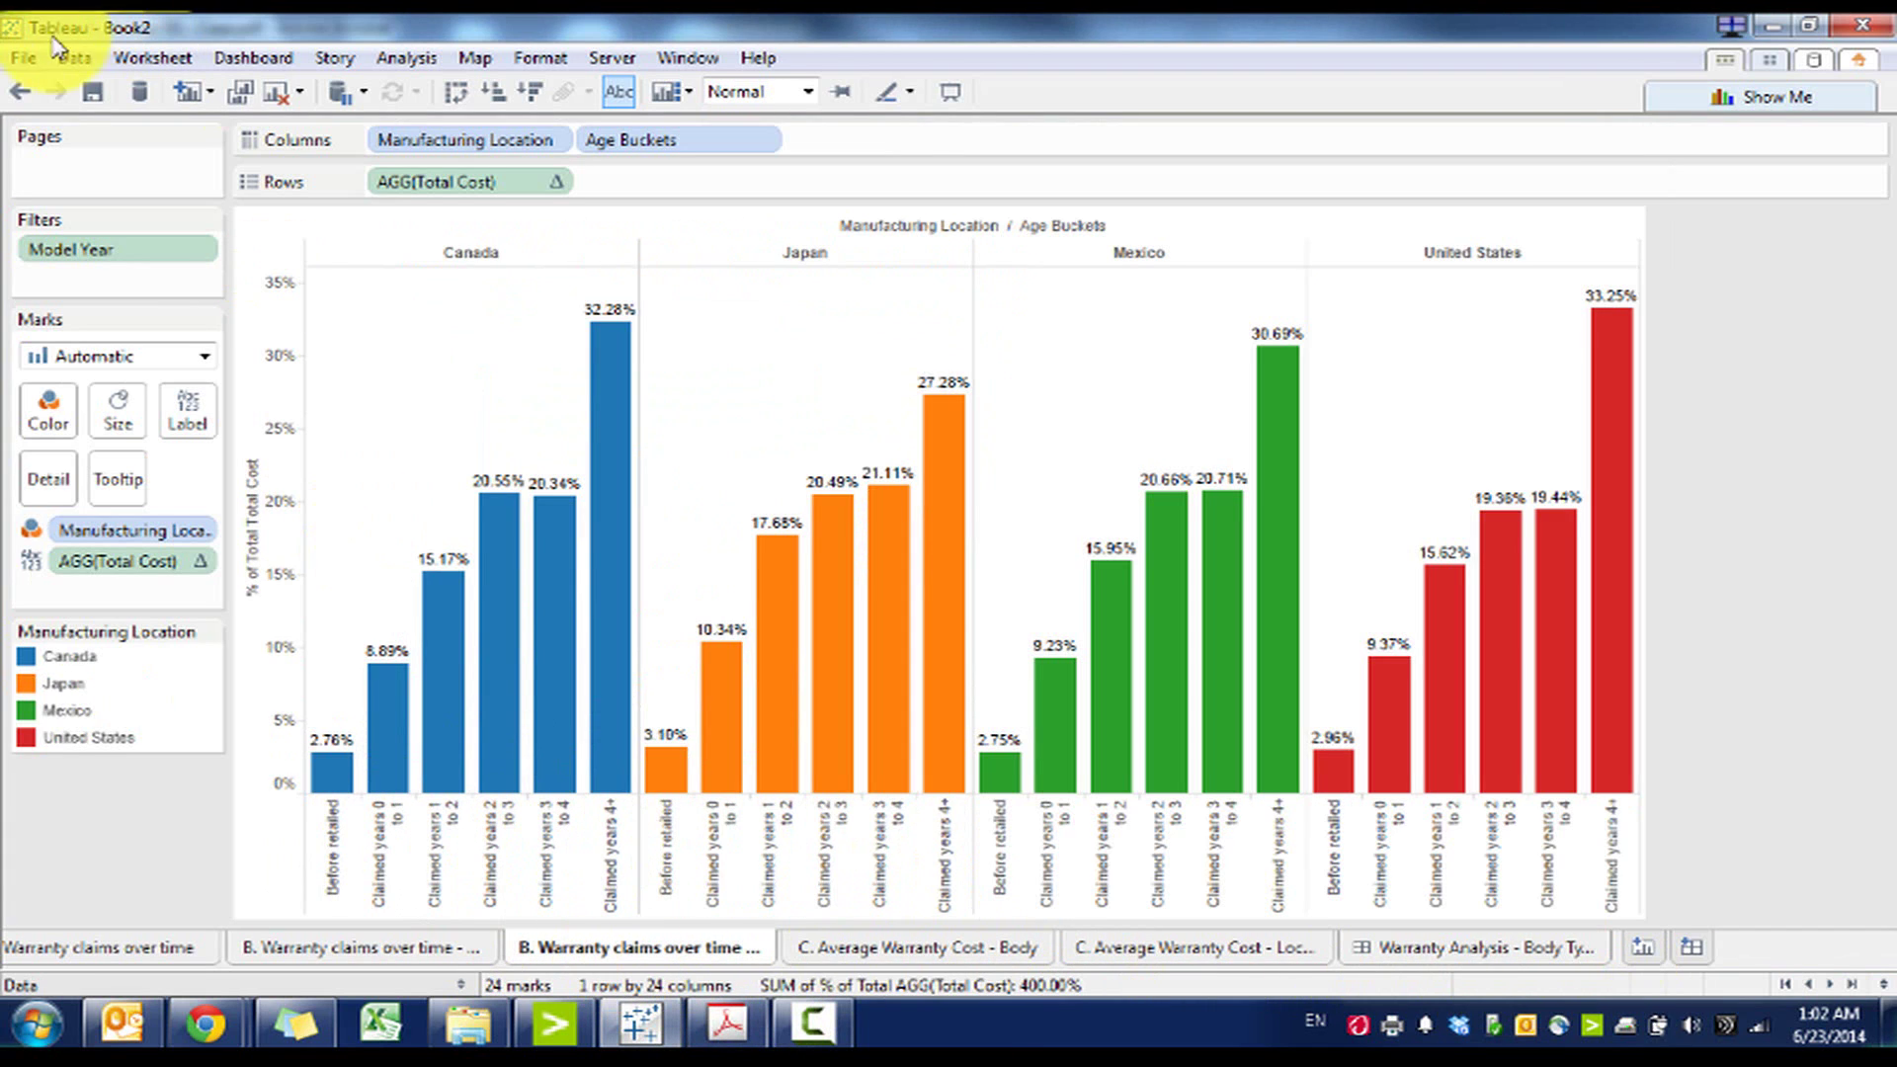
pyautogui.click(687, 57)
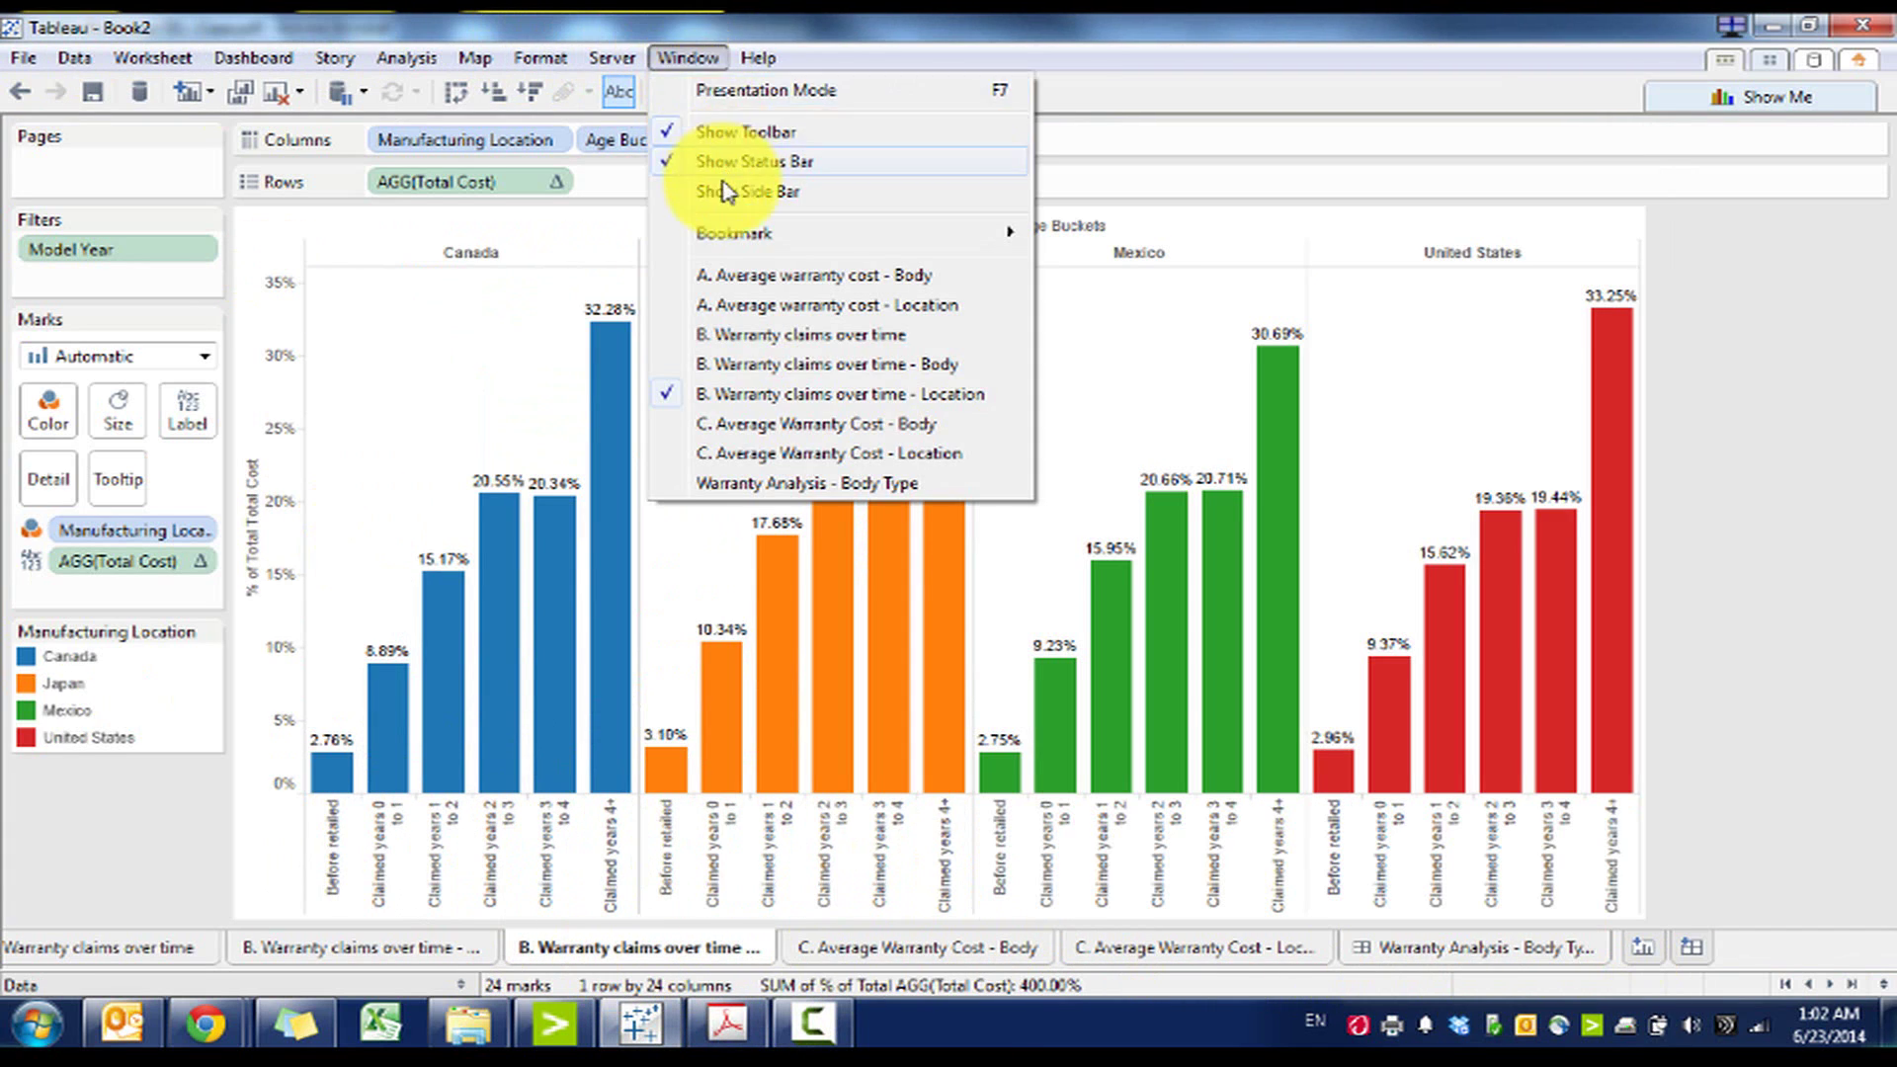
pyautogui.click(226, 393)
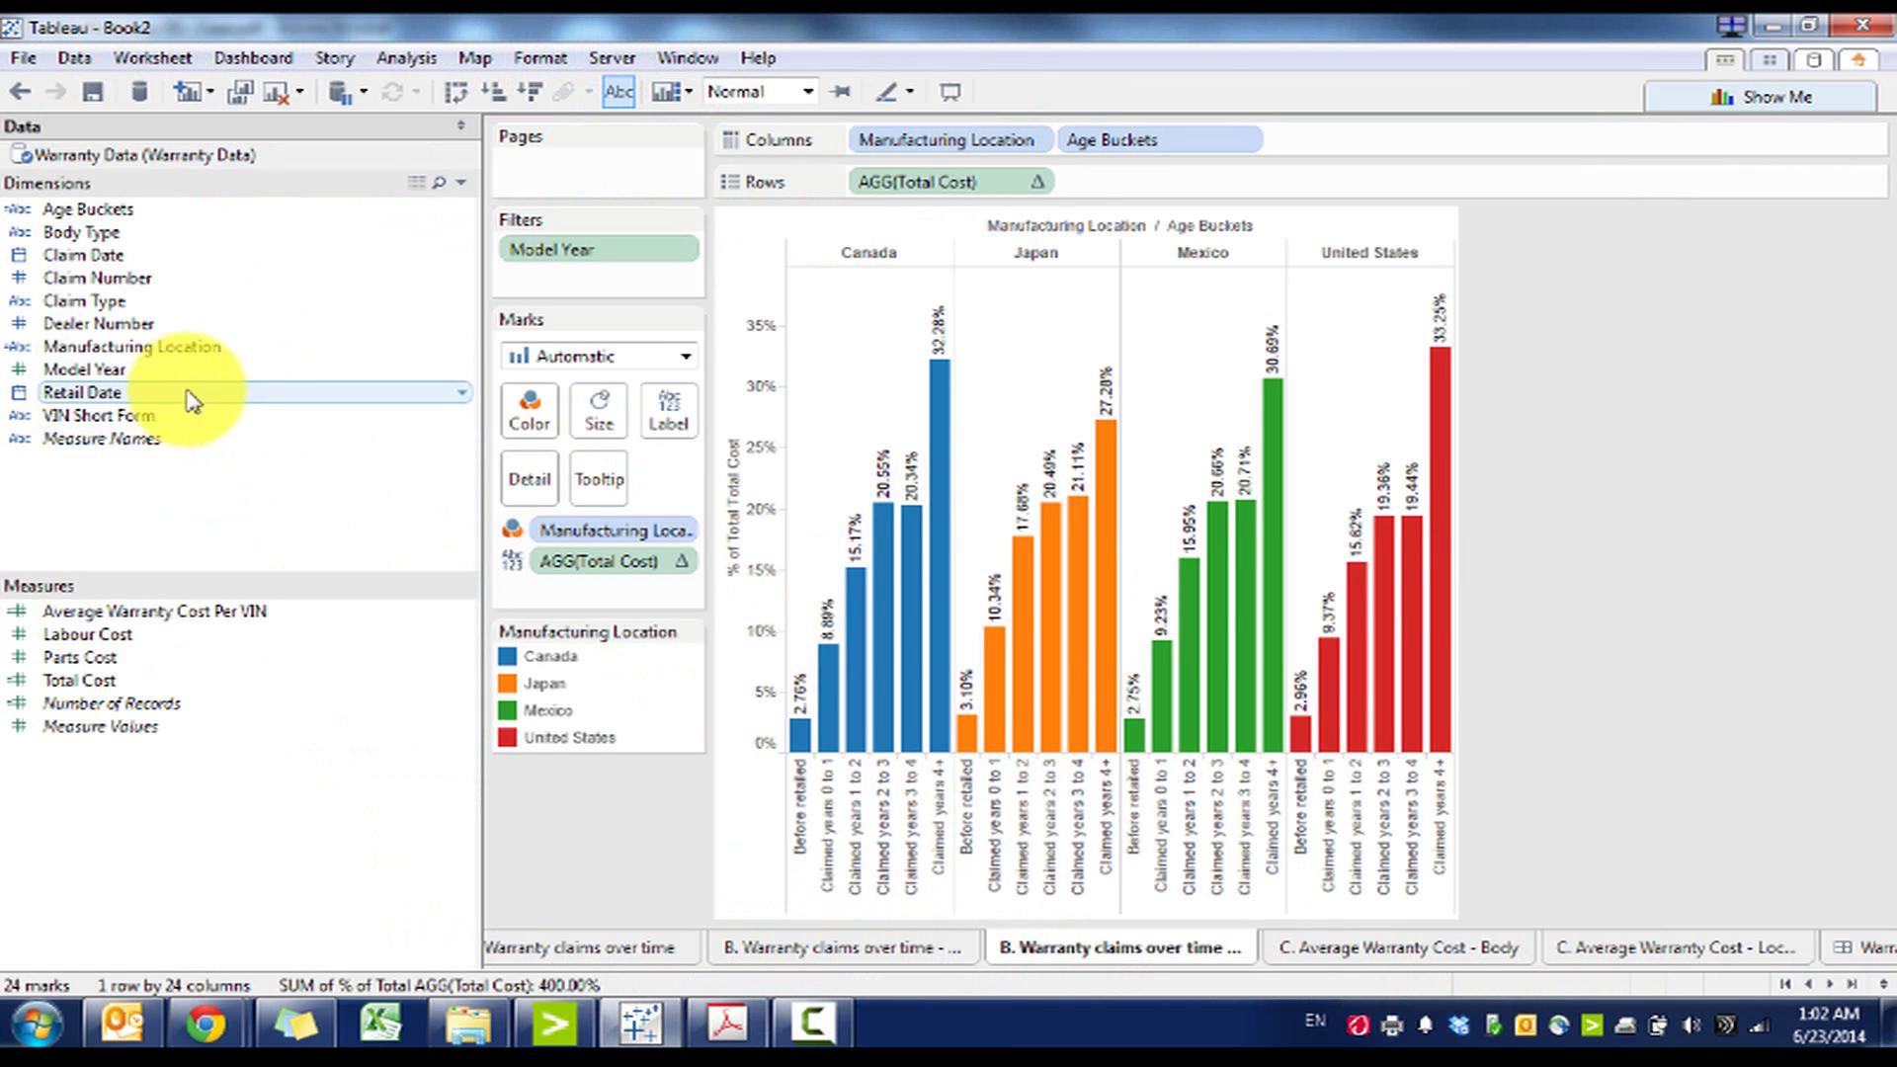
# Colour the bars by Claim Type and remove Manufacturing Location from the Columns shelf
pyautogui.moveTo(153, 313); pyautogui.dragTo(515, 420)
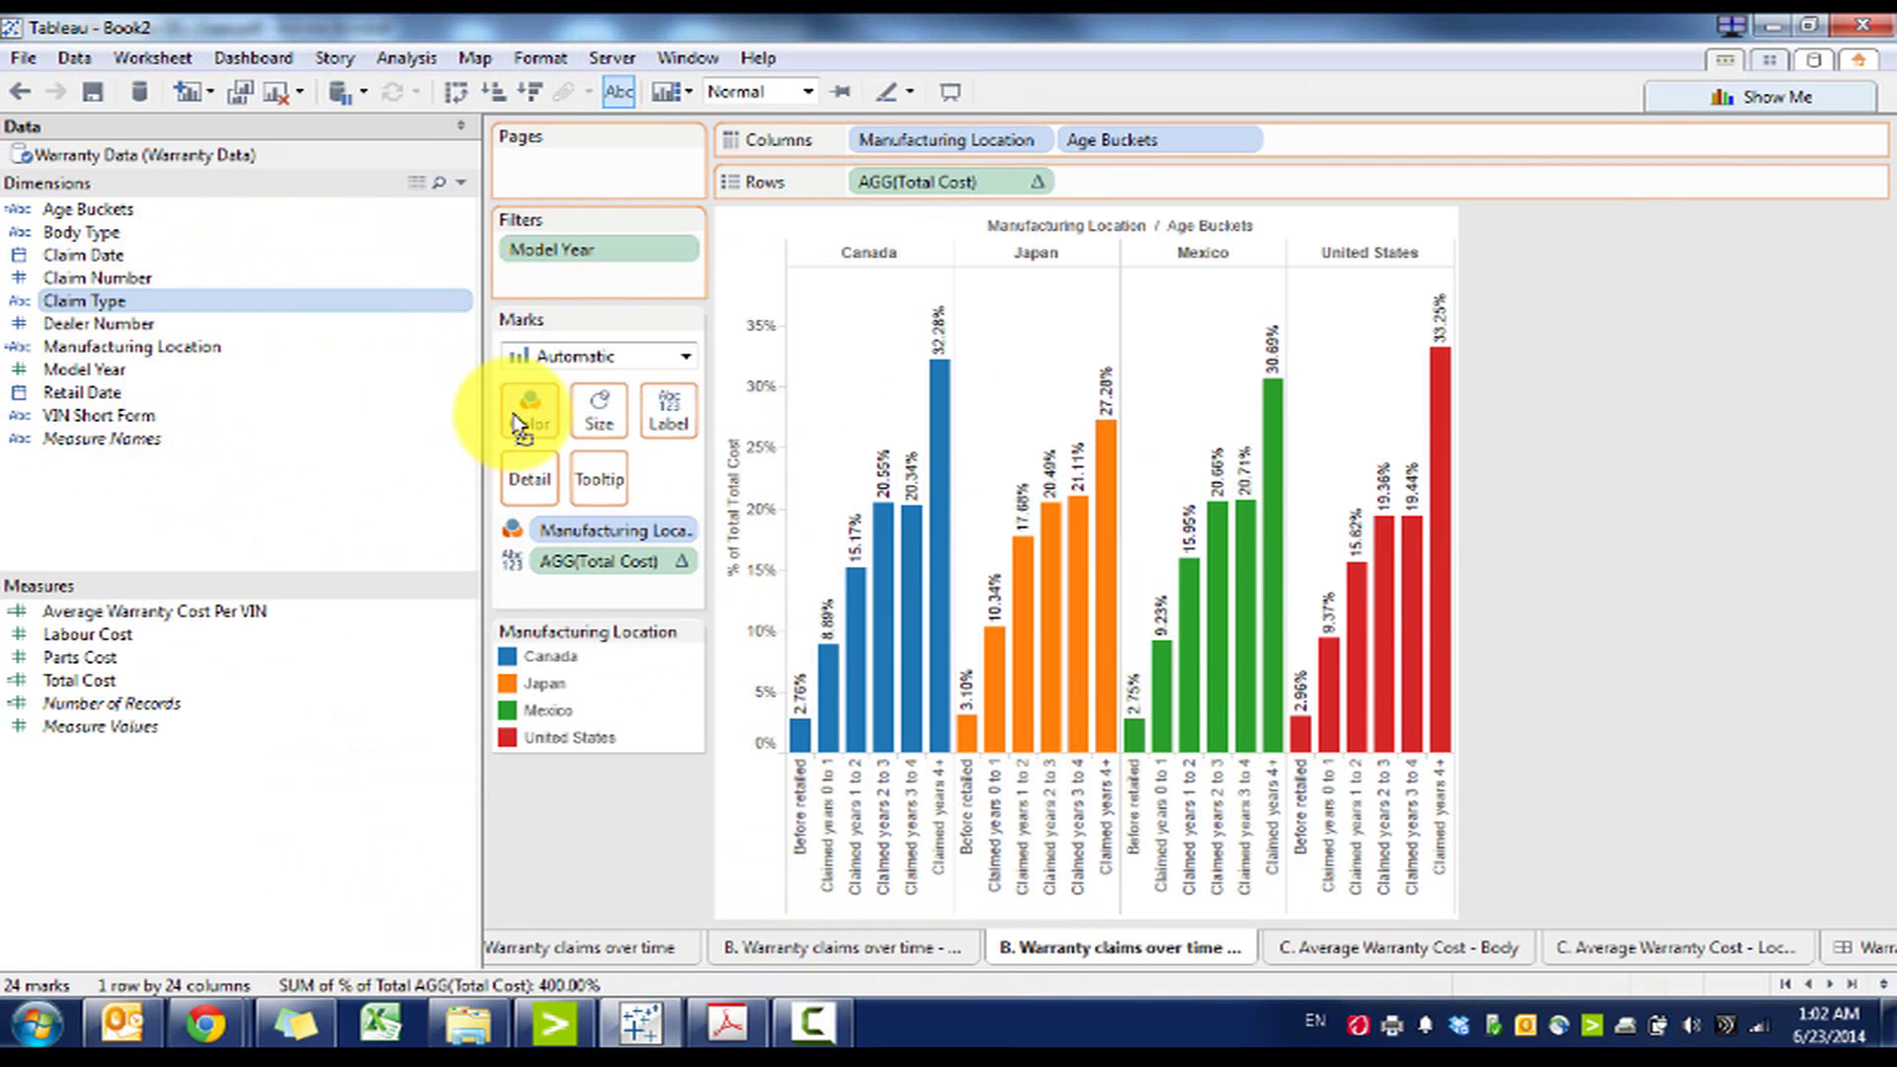
pyautogui.click(510, 658)
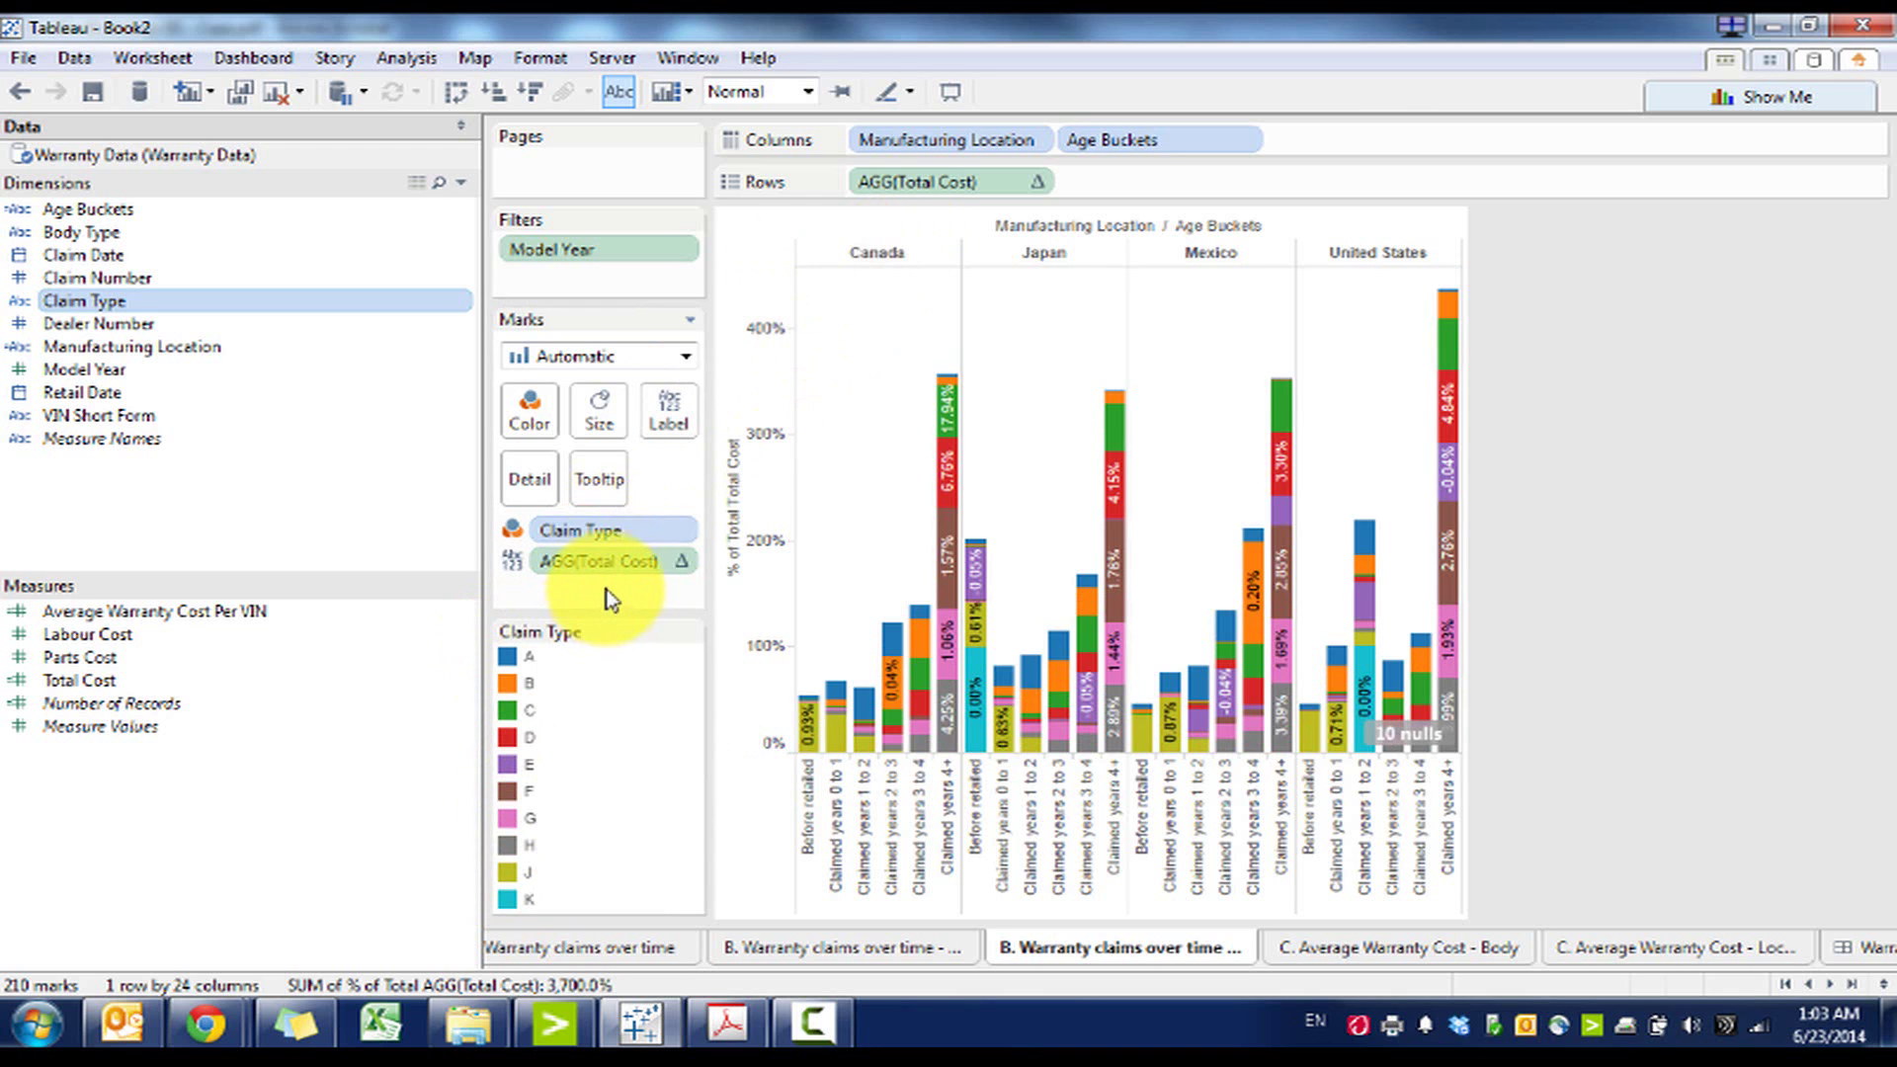
pyautogui.moveTo(1014, 144); pyautogui.dragTo(280, 297)
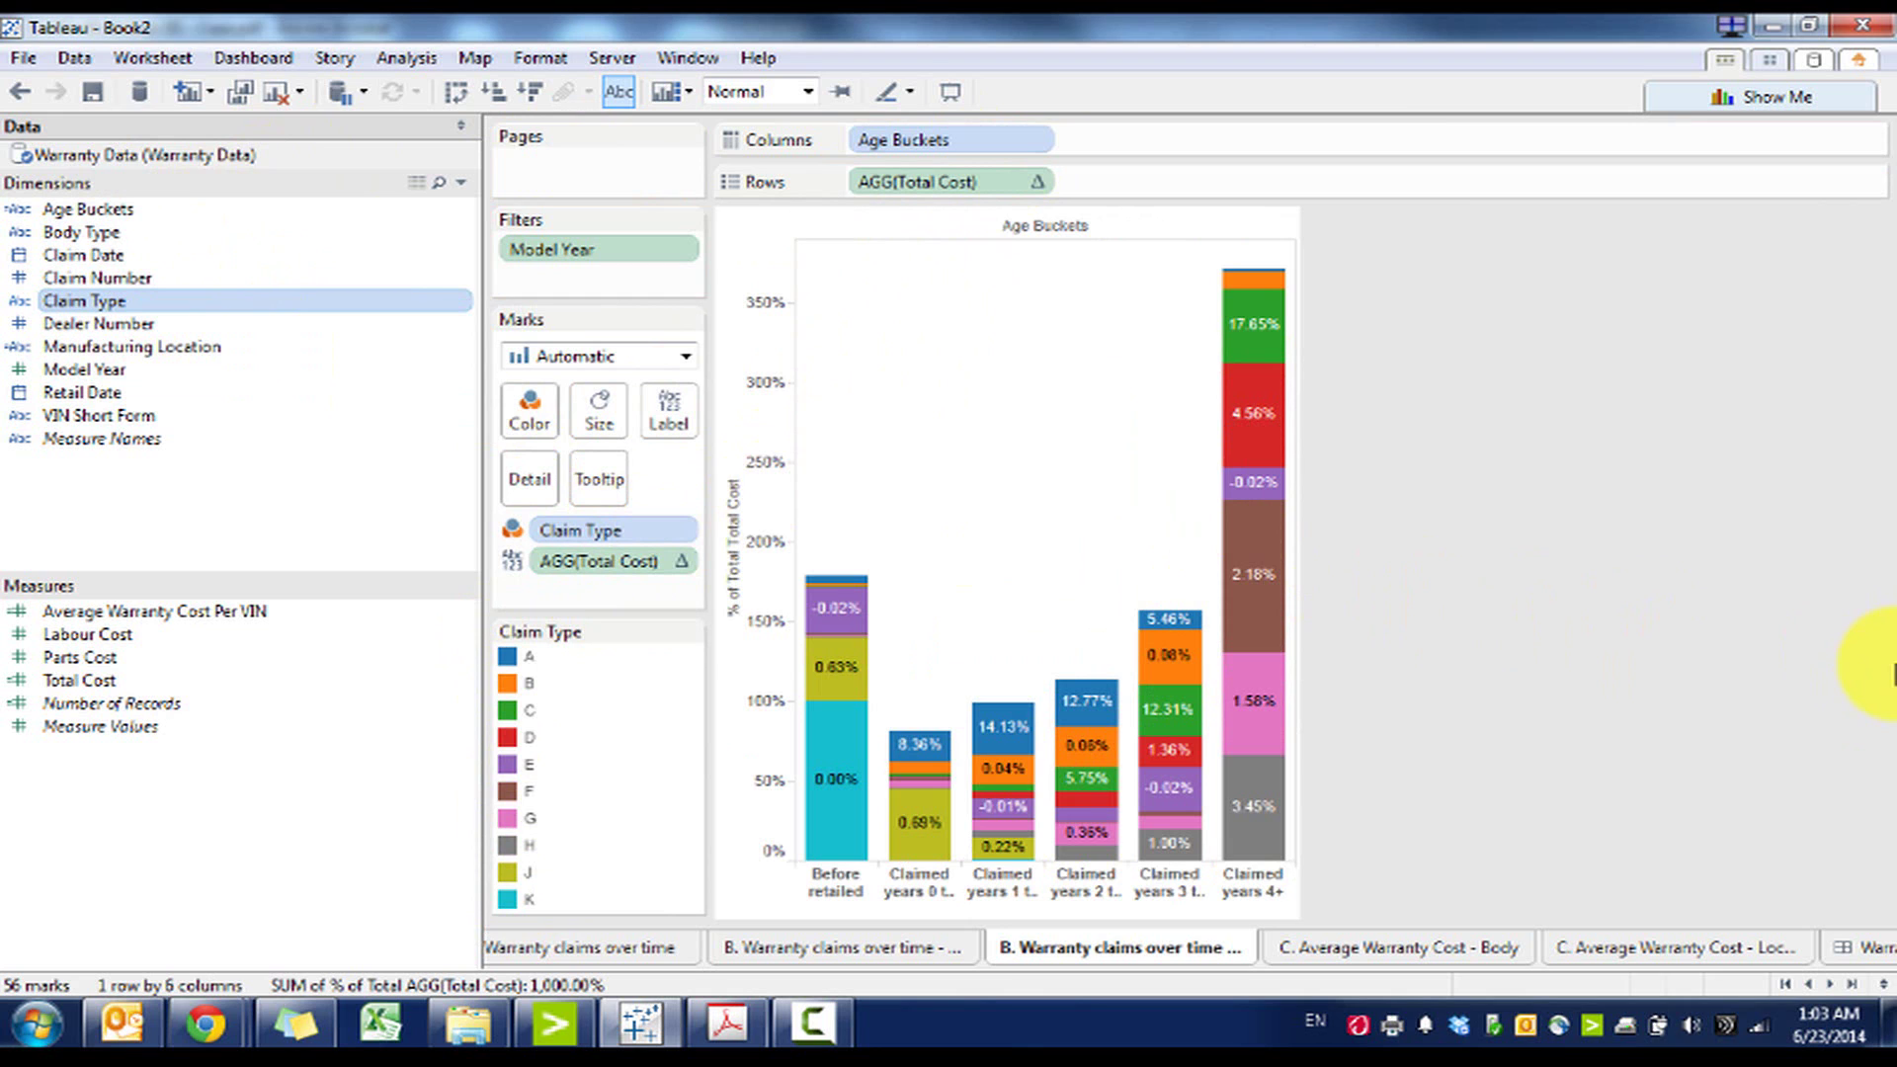
pyautogui.click(1854, 944)
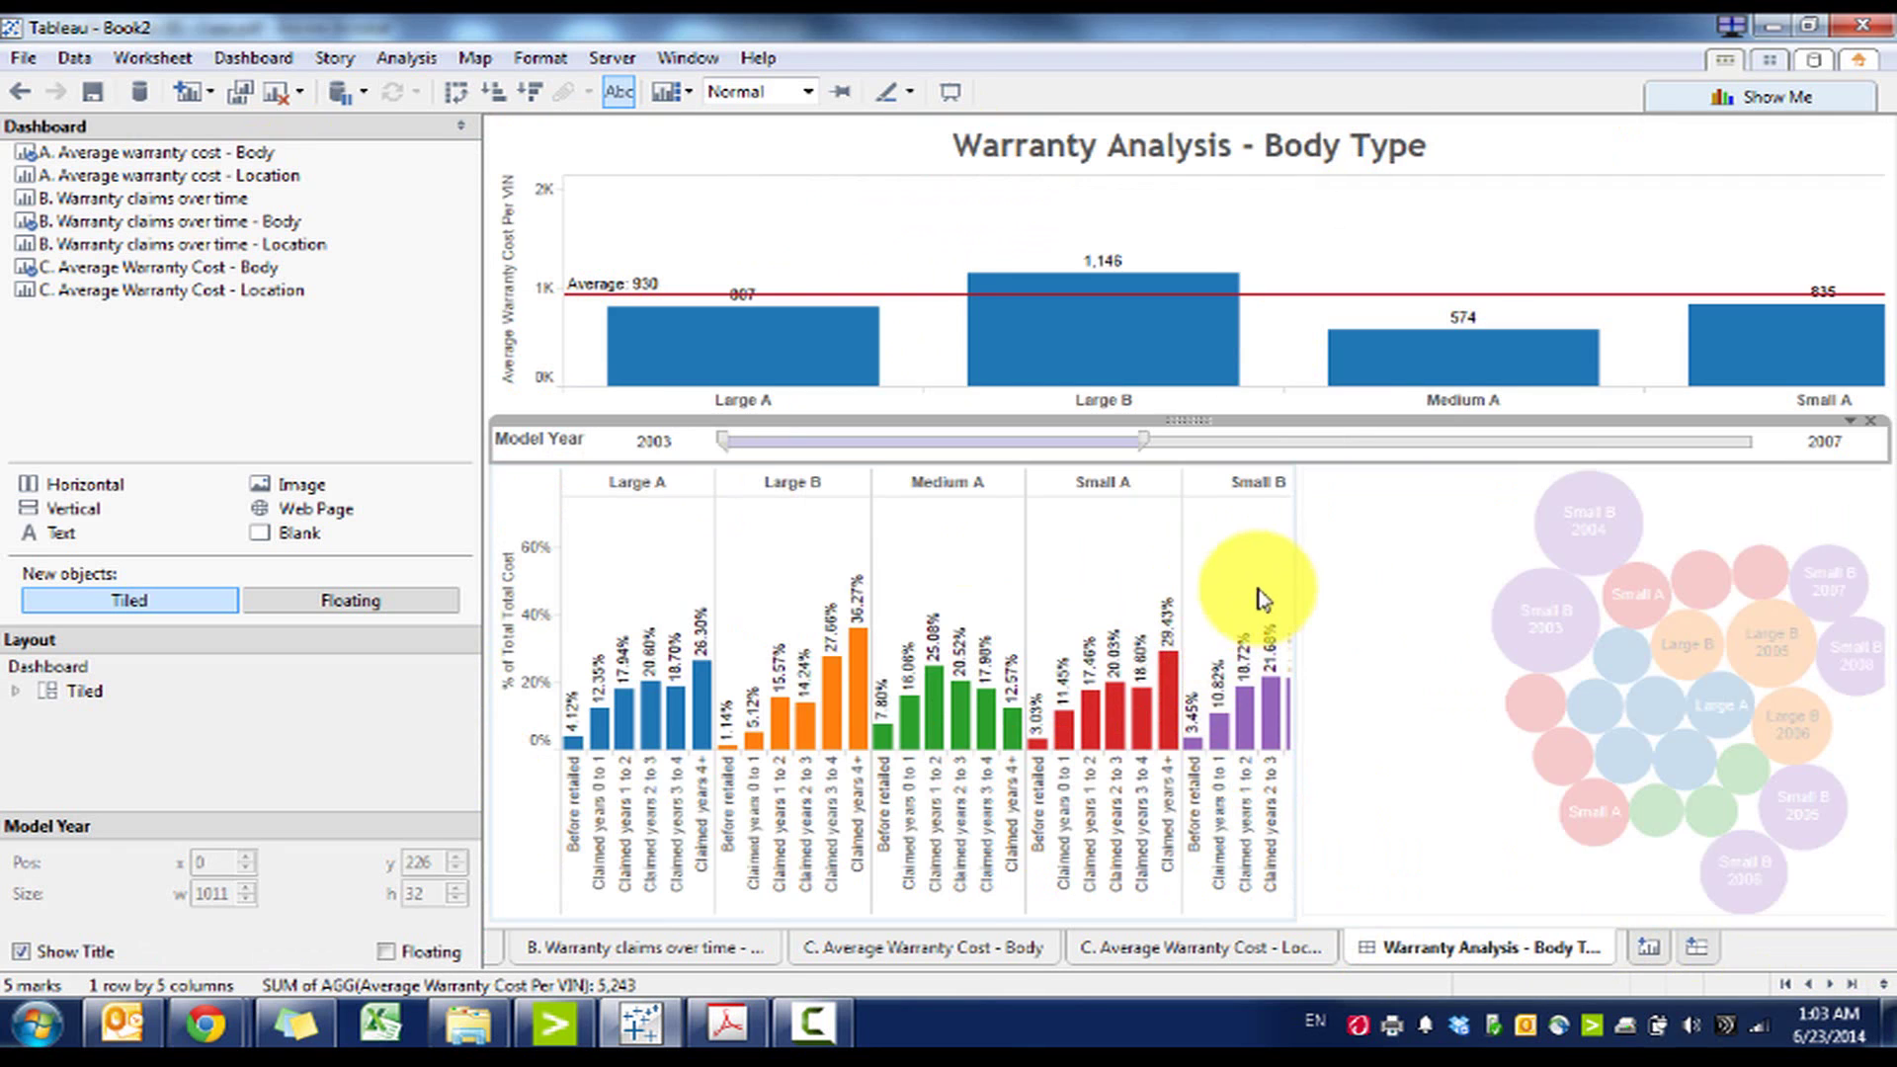